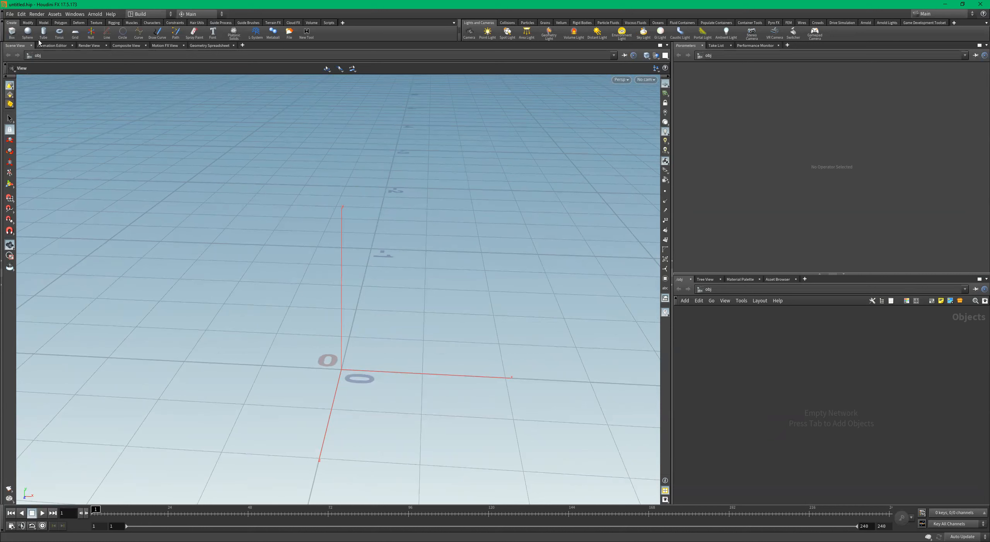
Place a box freehand near the grid origin, at about (-0.06, 0.44, -0.16)
click(12, 33)
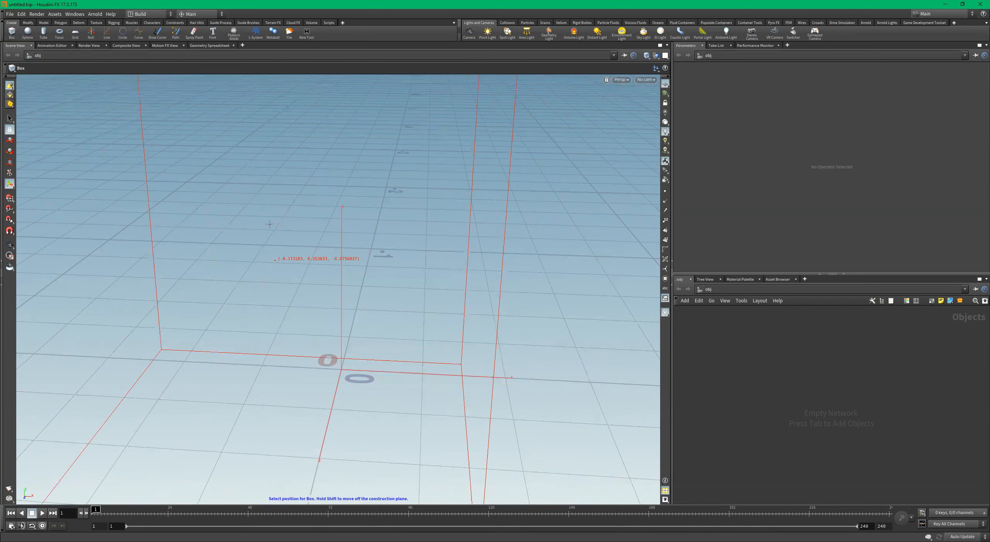
key(Escape)
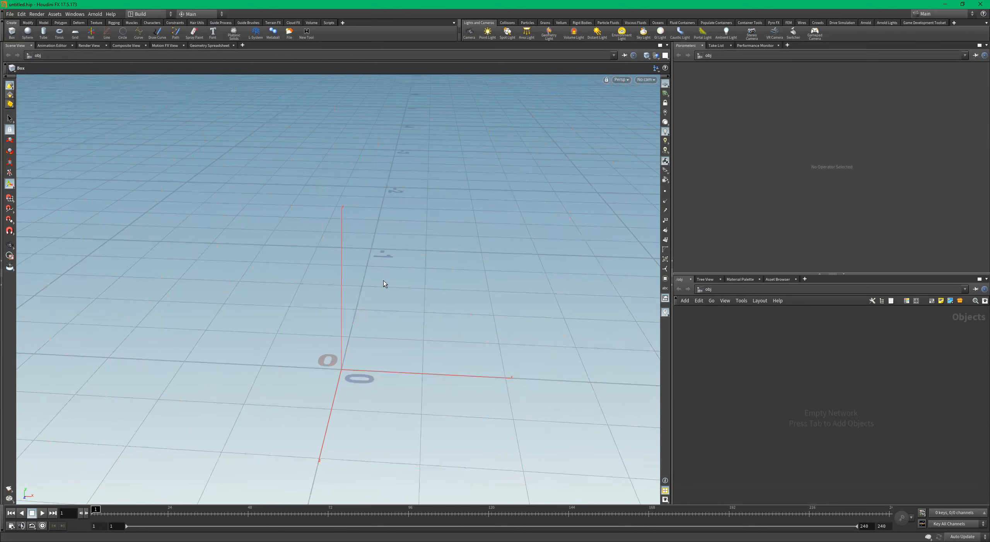
click(279, 304)
key(Escape)
scroll(451, 270, down, 3)
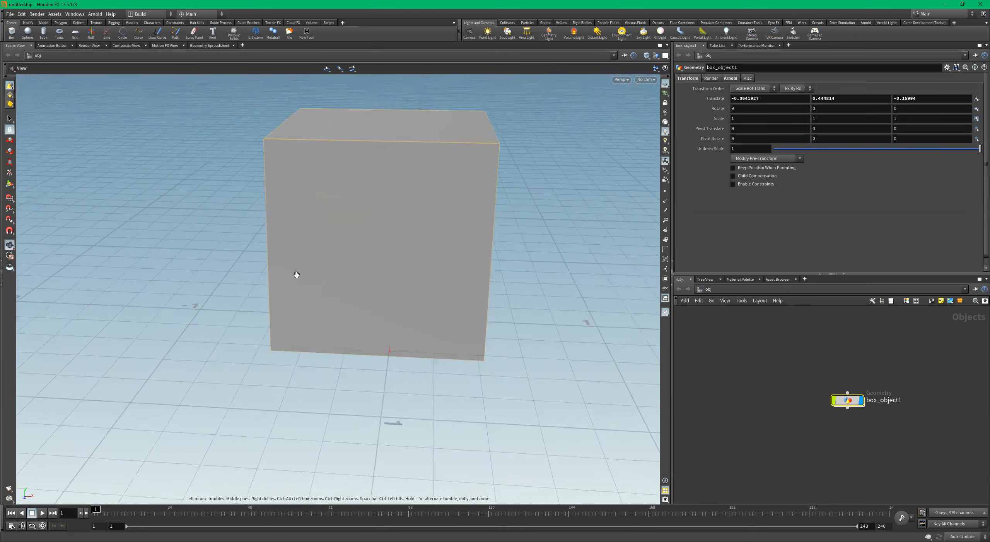
Examine the box from several angles in the viewport and its geometry node in the network
drag(419, 226, 353, 361)
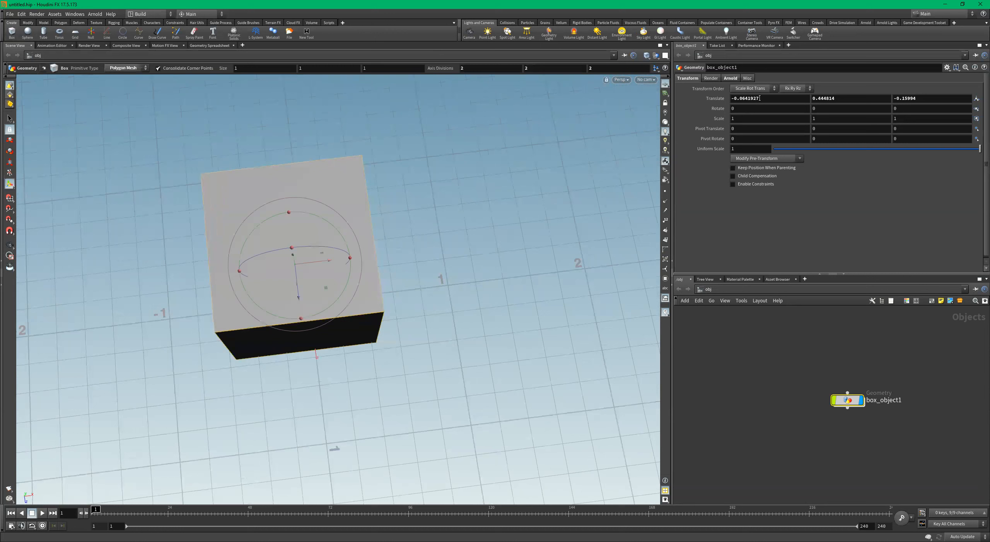
alt+drag(381, 306, 346, 237)
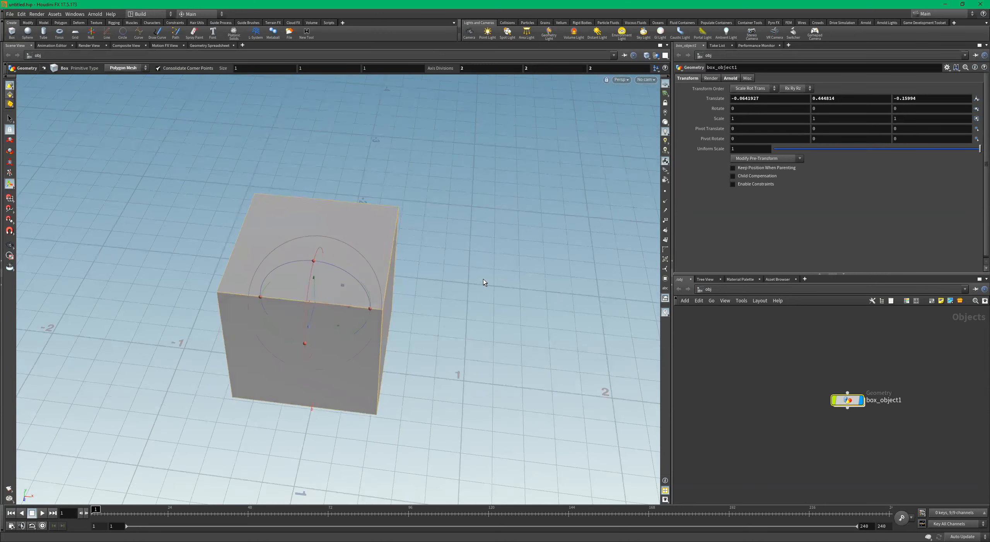
alt+drag(378, 308, 449, 232)
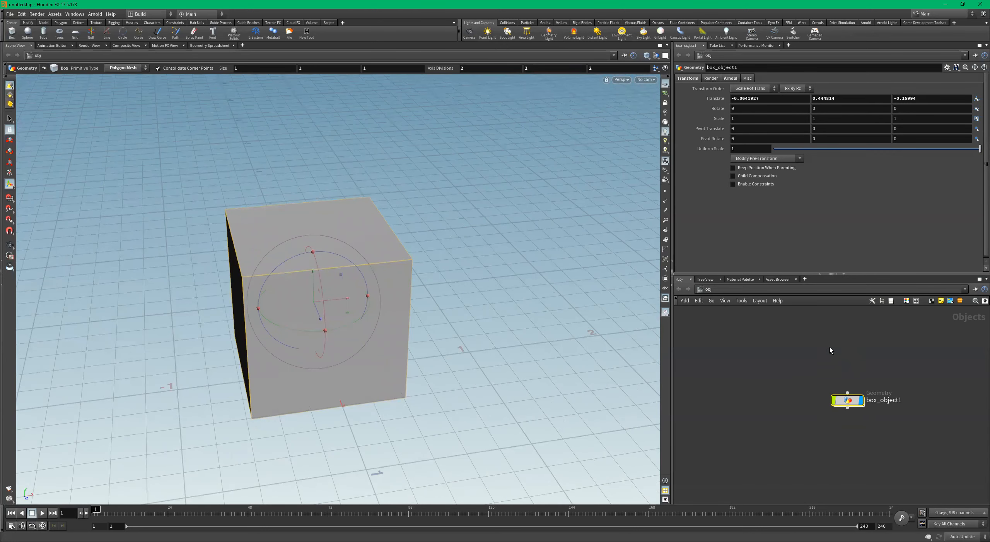
middle_drag(821, 363, 752, 367)
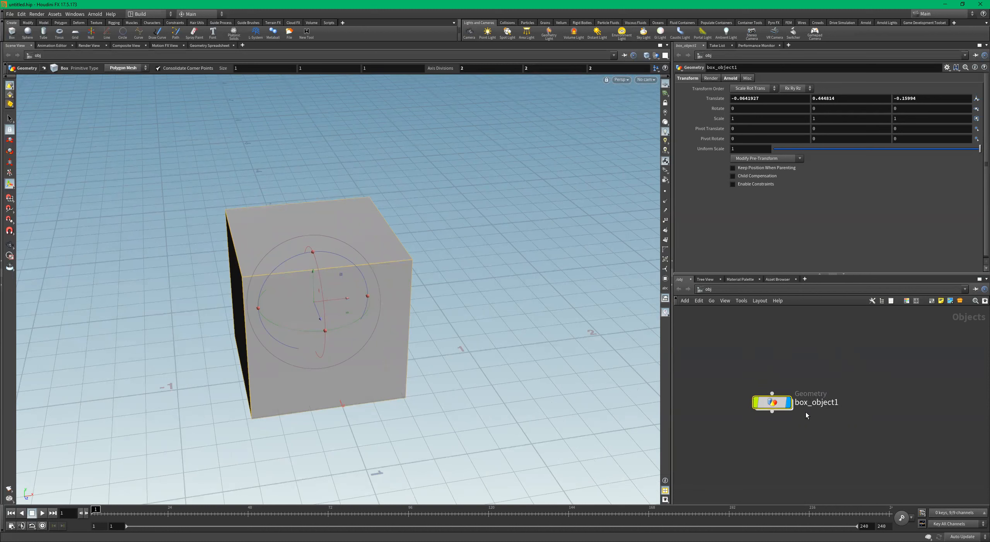
scroll(789, 403, up, 3)
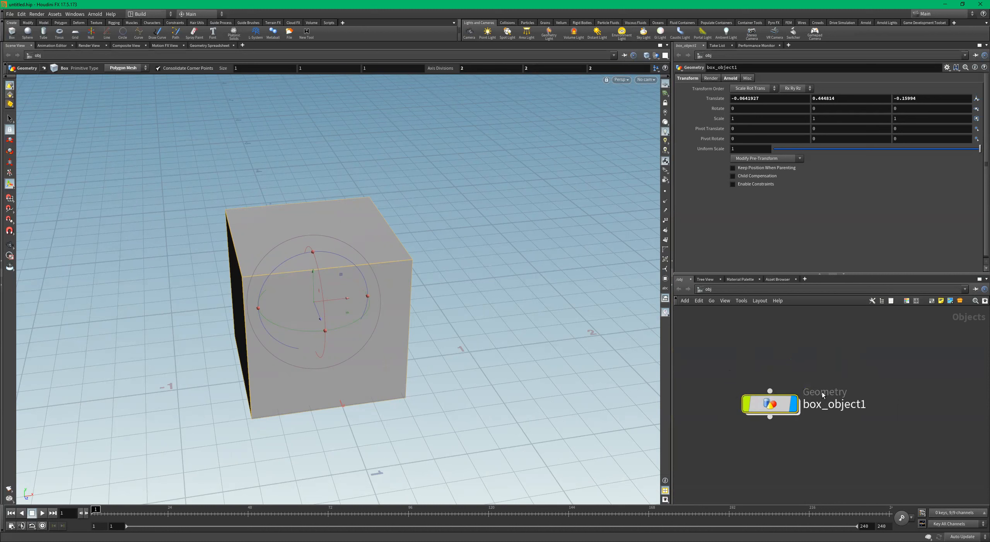
drag(855, 355, 714, 496)
key(Escape)
drag(385, 312, 580, 329)
scroll(800, 359, down, 2)
middle_drag(798, 361, 824, 356)
drag(819, 350, 801, 454)
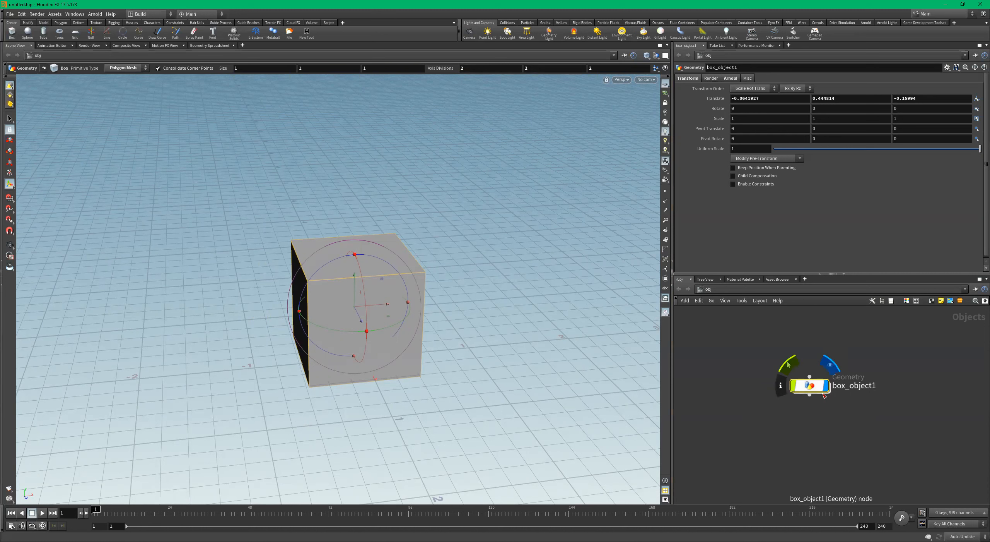
Inspect the box's sides and top by tumbling, panning and zooming around it in the viewport
key(Escape)
drag(350, 283, 325, 273)
right_drag(370, 271, 420, 309)
drag(406, 304, 434, 298)
middle_drag(433, 298, 411, 266)
drag(406, 271, 370, 274)
scroll(827, 379, up, 2)
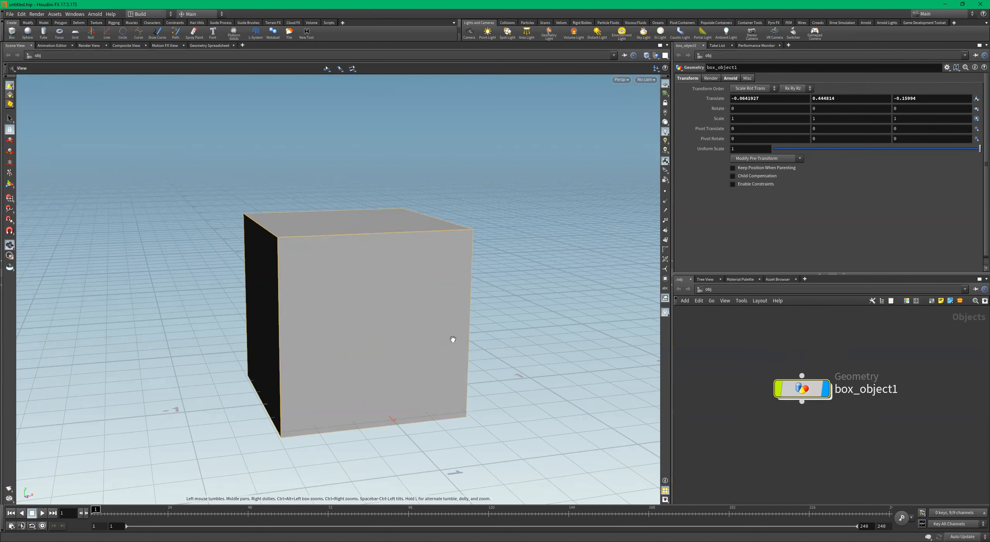
alt+drag(464, 338, 435, 356)
Delete the box object from the network
drag(846, 335, 770, 440)
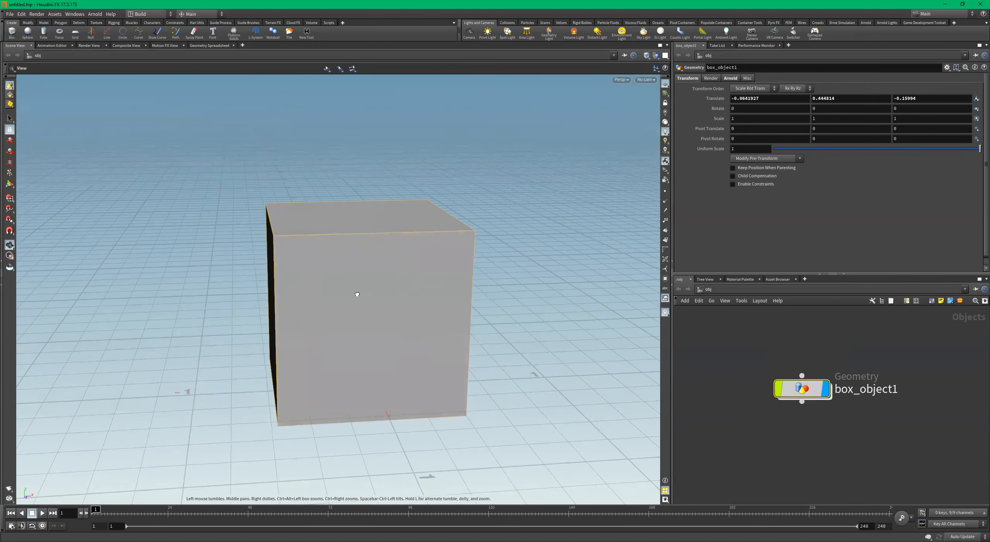
alt+drag(341, 291, 370, 298)
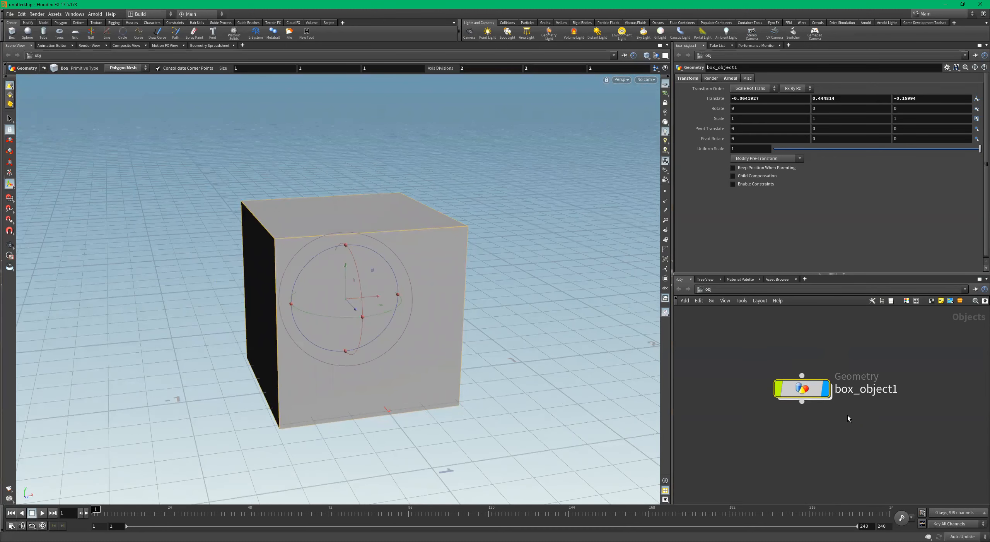
drag(837, 333, 795, 436)
key(Delete)
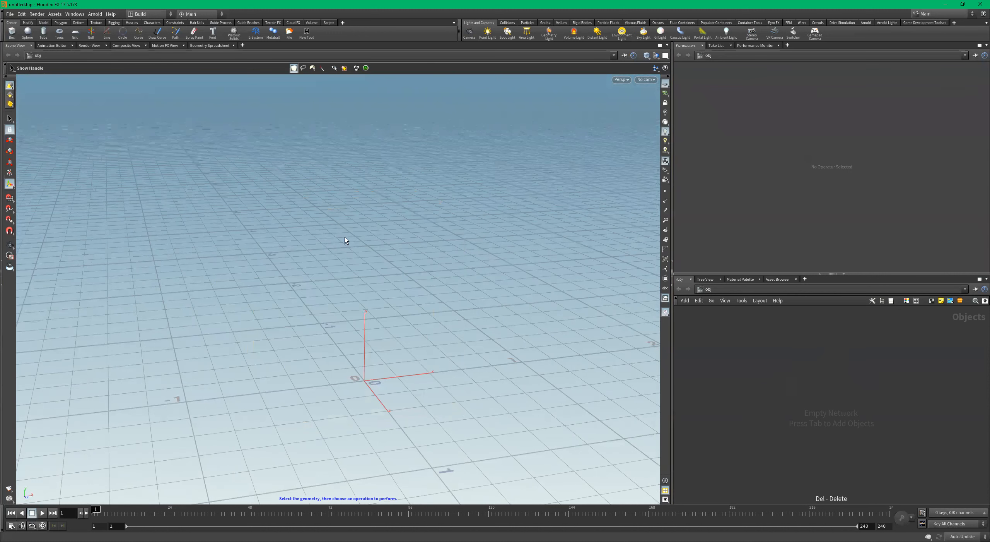
click(11, 32)
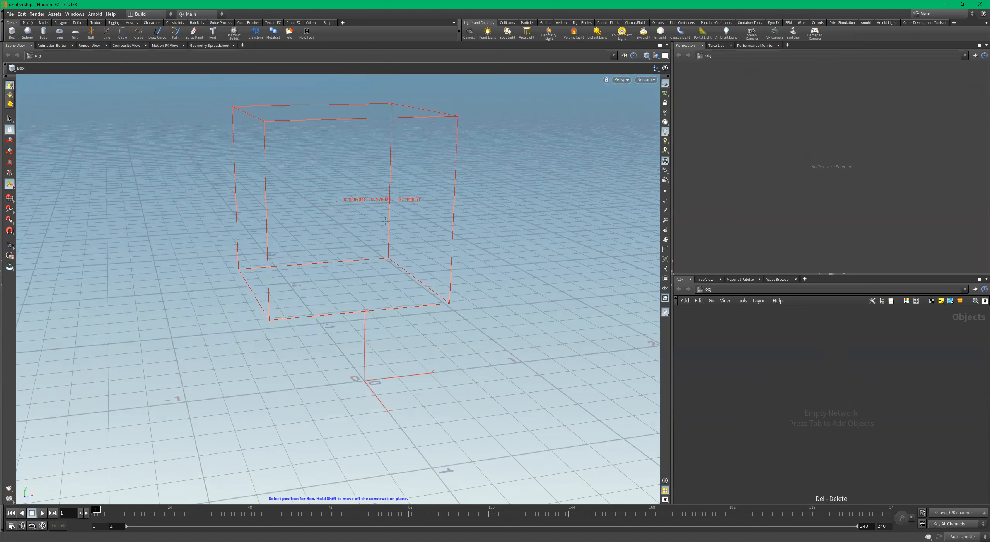
click(166, 223)
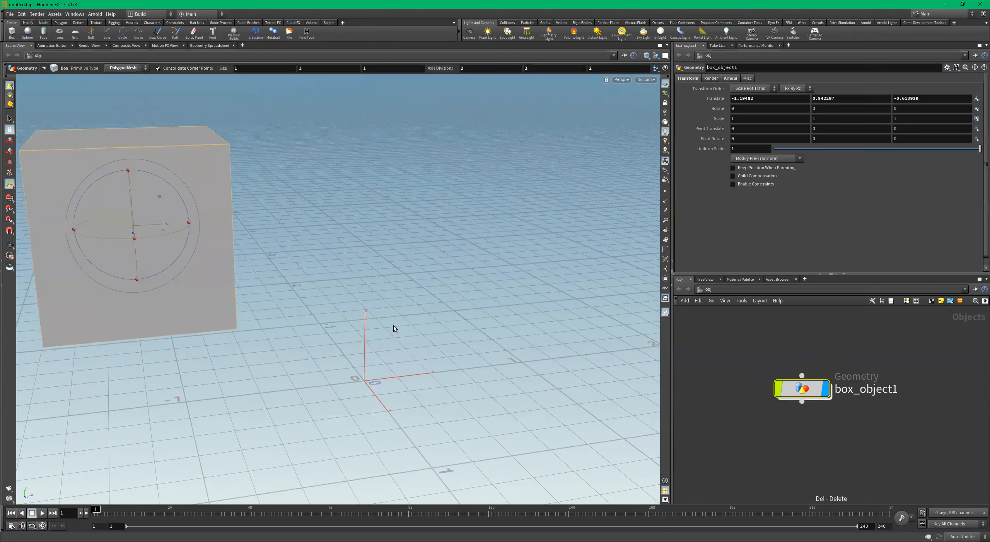
key(ctrl+z)
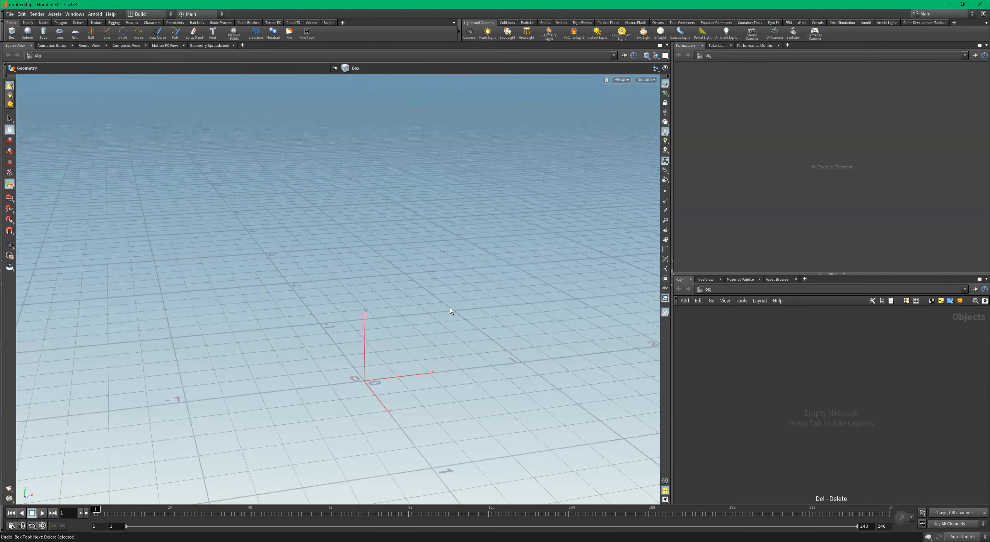
Create a box directly at the world origin and reposition its node in the network
ctrl+click(13, 34)
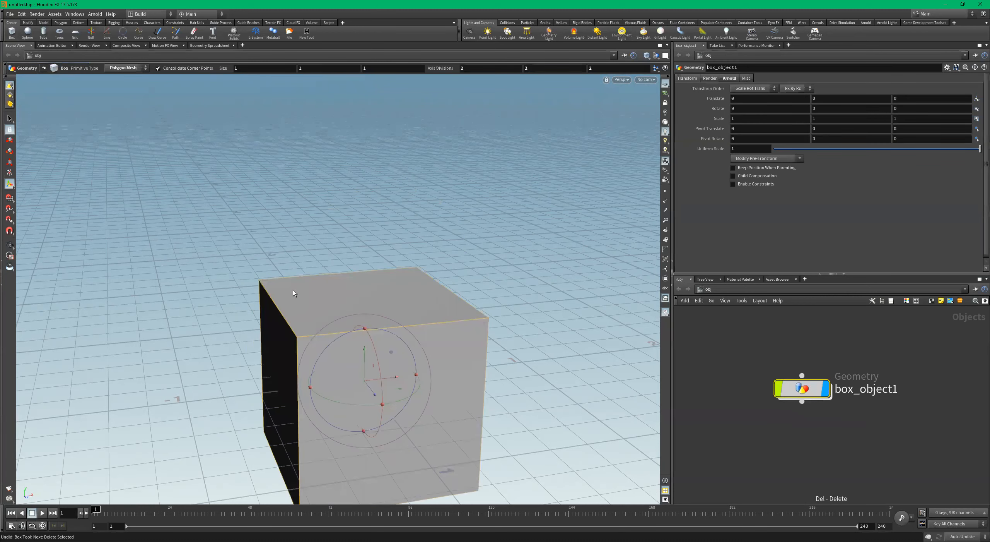
alt+drag(248, 301, 385, 316)
scroll(385, 316, down, 3)
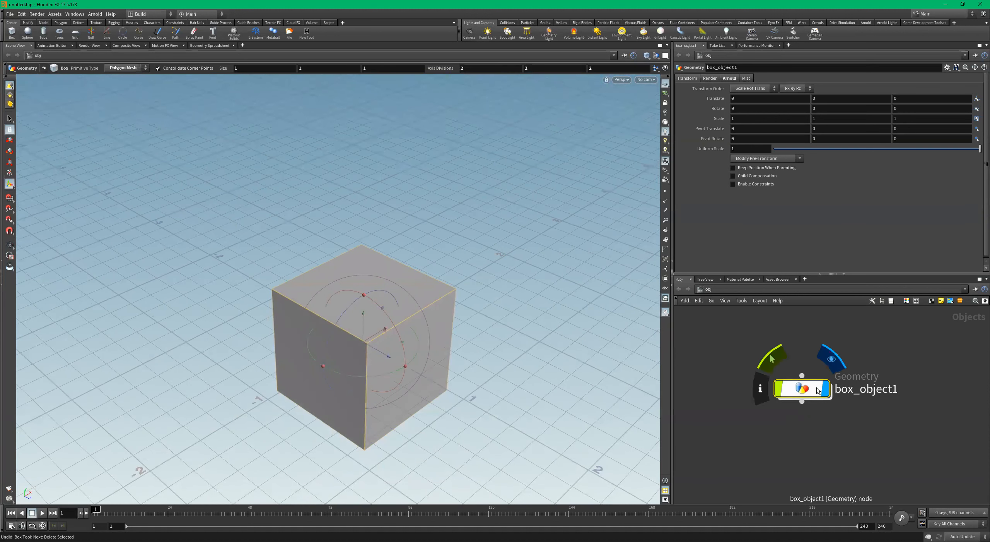
drag(804, 390, 749, 347)
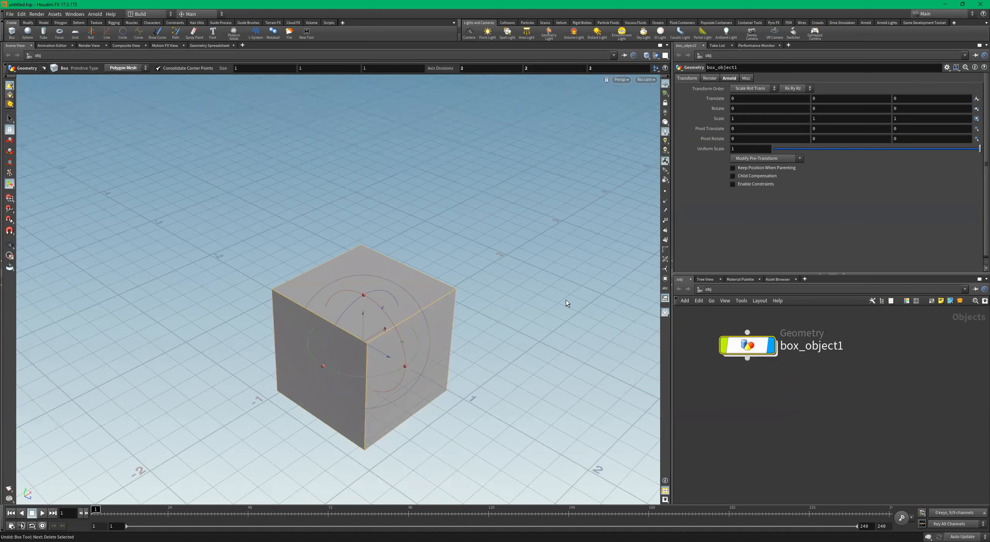
Create a sphere directly at the world origin and bring both object nodes into view in the network
click(27, 33)
scroll(516, 360, down, 2)
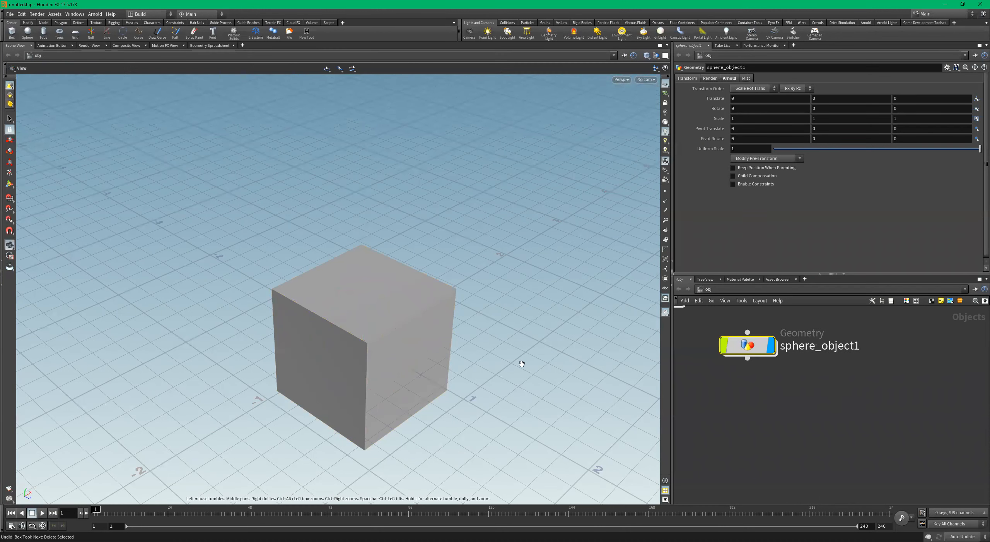
scroll(781, 372, down, 4)
middle_drag(765, 404, 824, 417)
scroll(799, 360, up, 3)
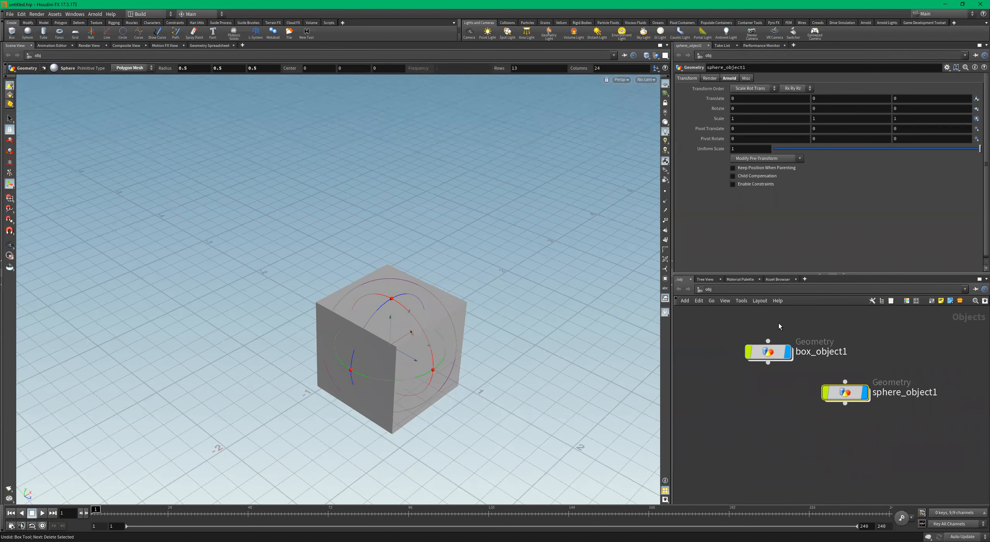
Select the box node and widen the parameter and network panes to show the nodes at a larger size
click(781, 352)
drag(901, 355, 845, 451)
click(778, 351)
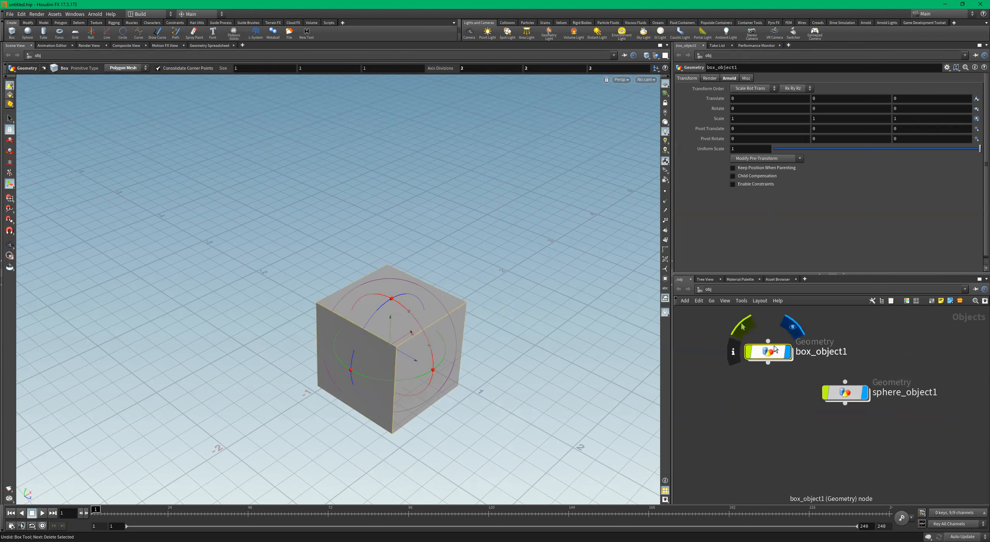
scroll(789, 348, up, 1)
mouse_move(792, 360)
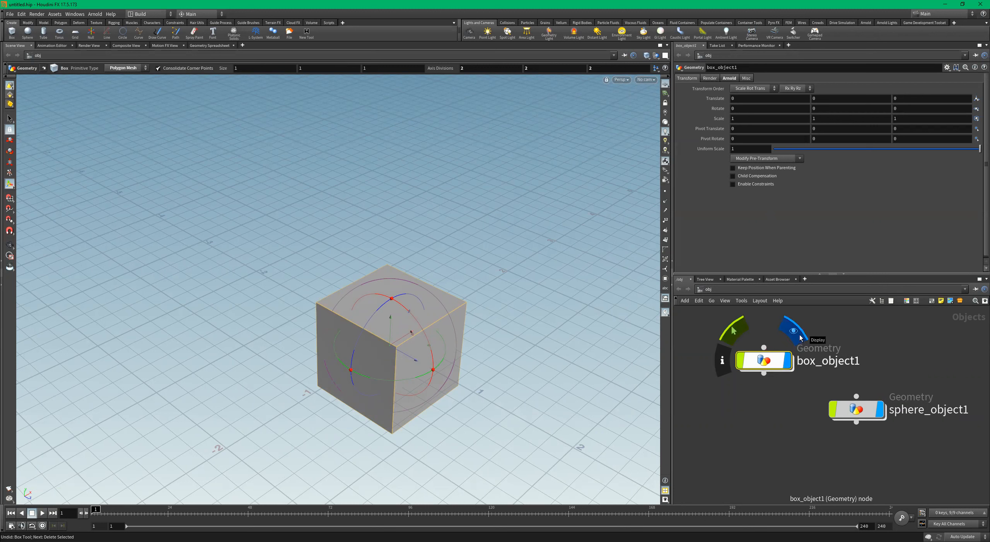
scroll(800, 335, up, 2)
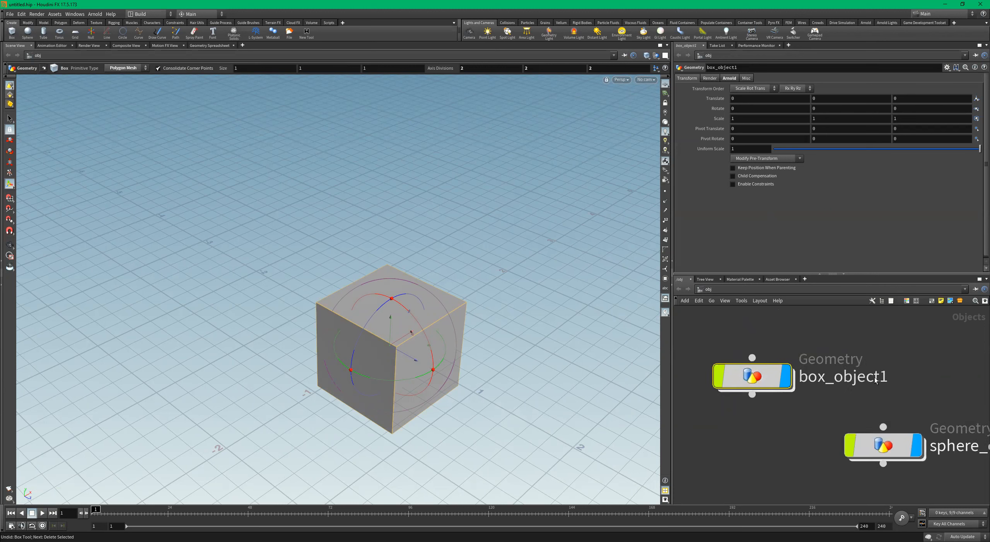
drag(673, 353, 576, 354)
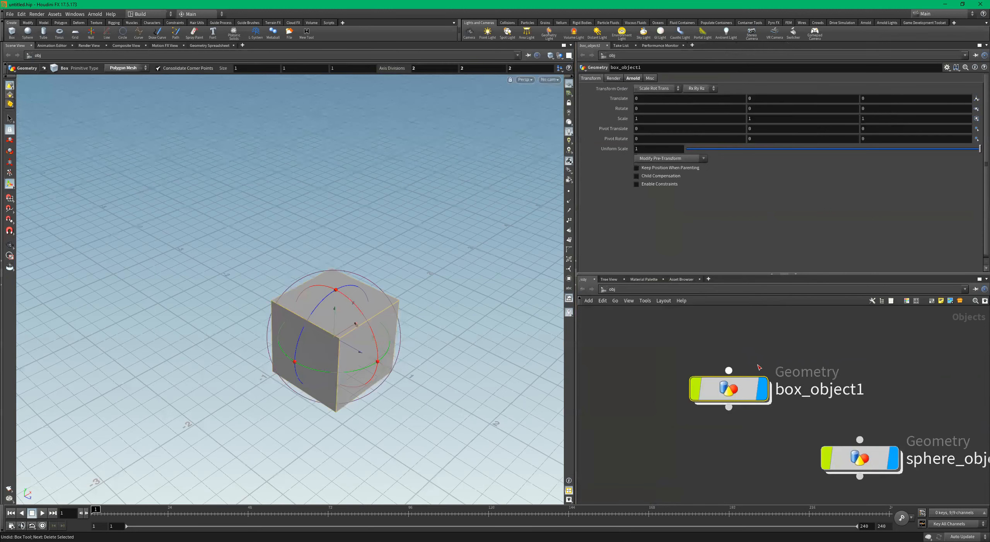
middle_drag(812, 381, 770, 355)
View the sphere node's information window, move it clear of the nodes, and close it
mouse_move(834, 440)
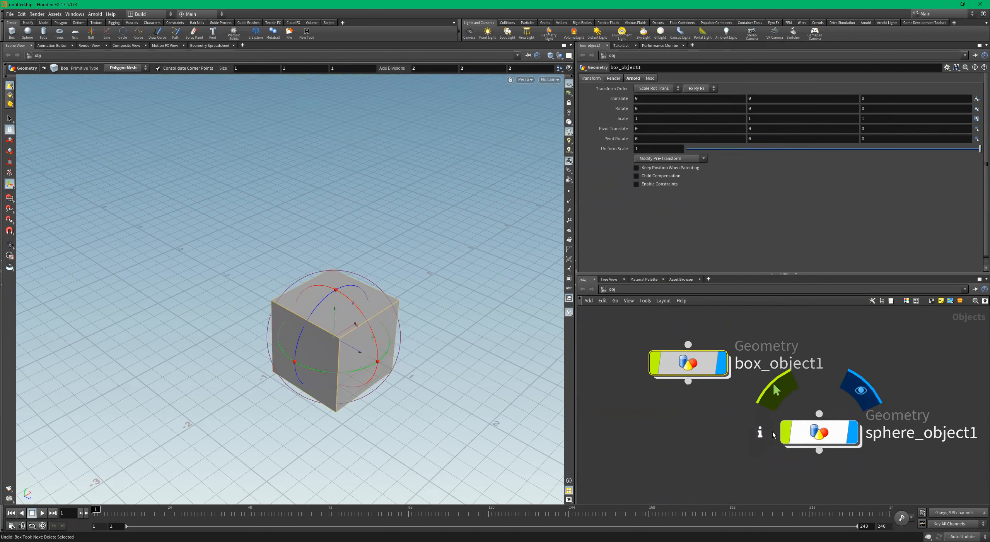
click(759, 433)
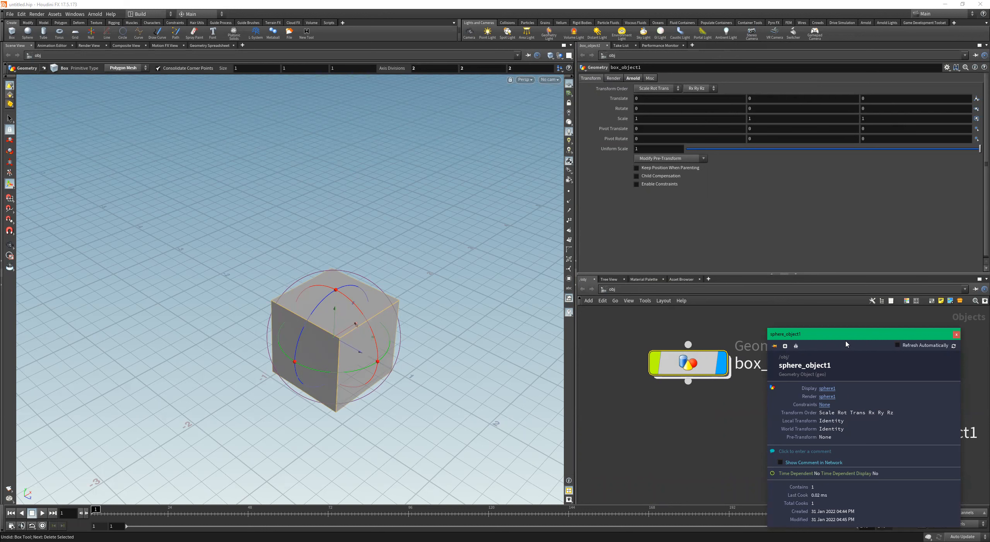
drag(849, 337, 831, 290)
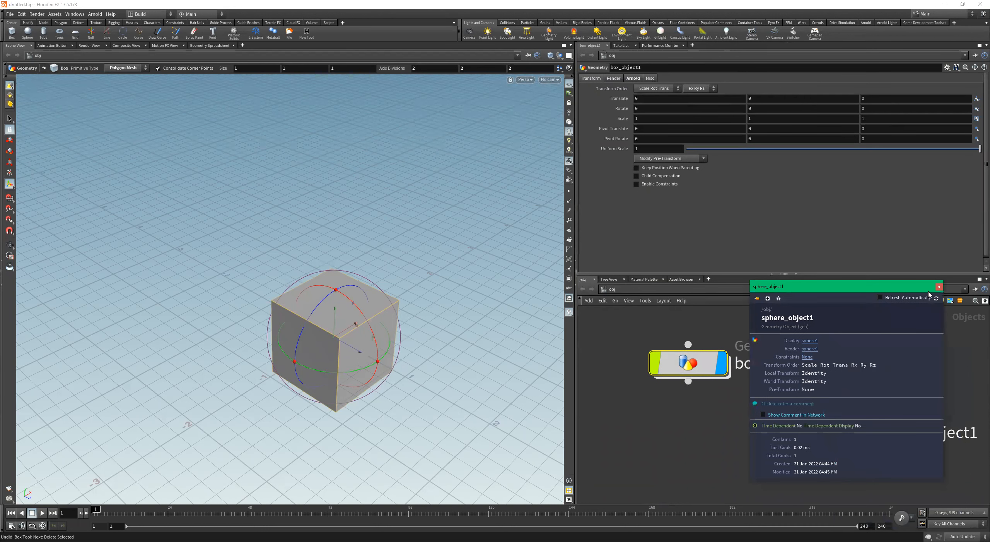
key(Escape)
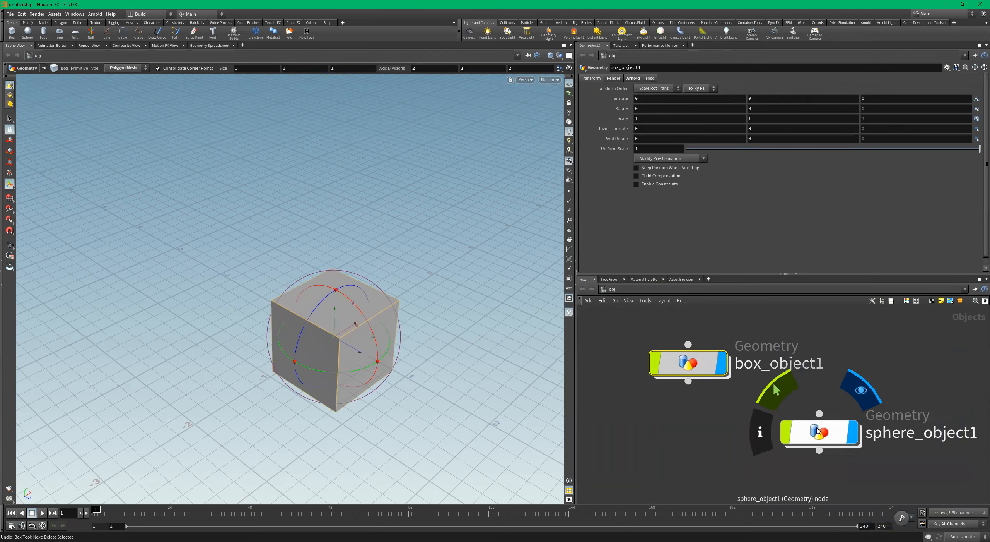
Select the sphere and box nodes in turn to compare their parameters, ending with the box selected
click(838, 427)
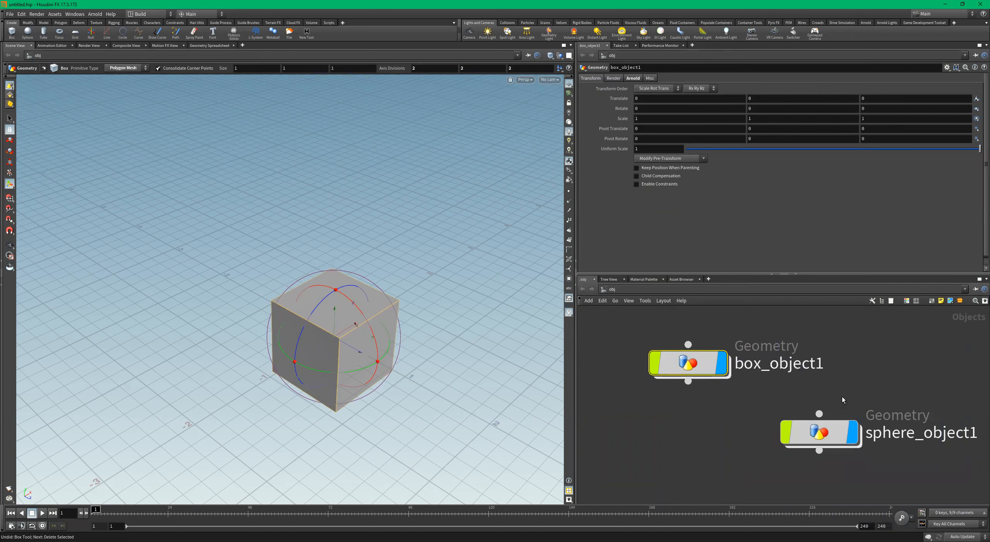
scroll(745, 413, down, 2)
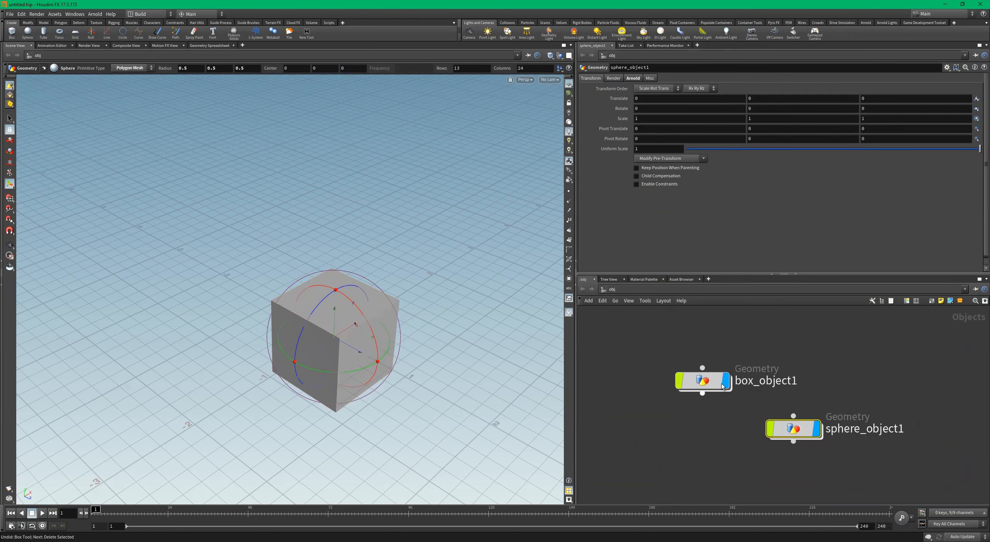
click(744, 392)
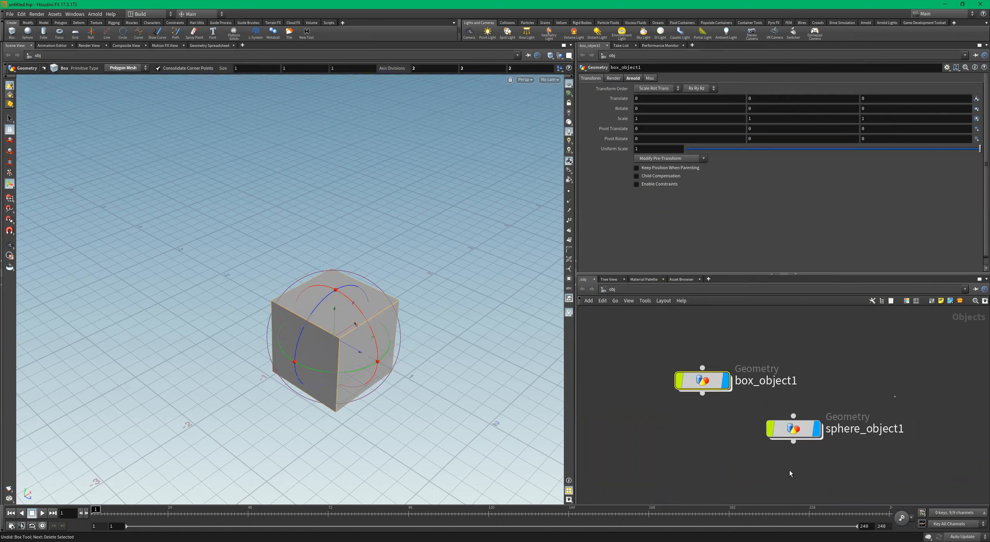
click(811, 431)
drag(704, 343, 720, 412)
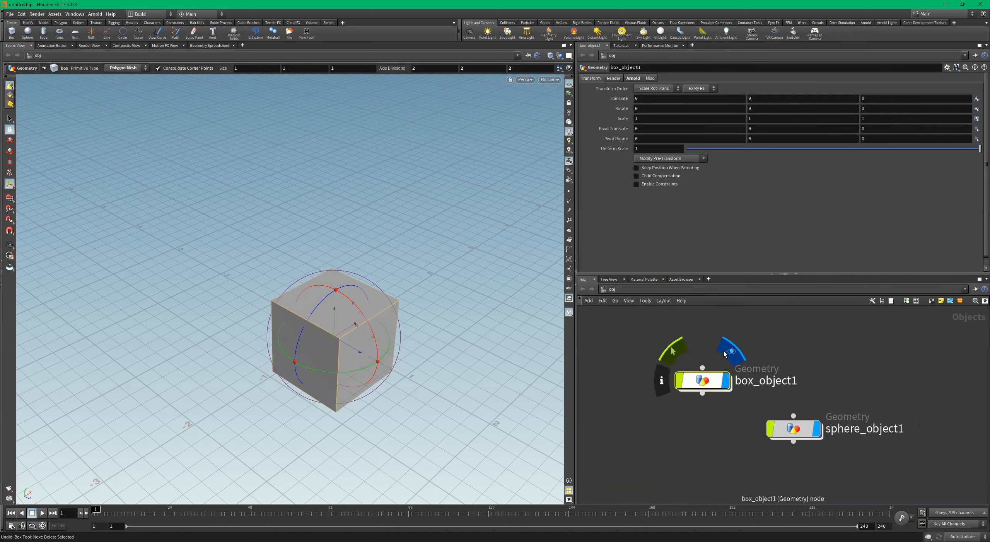
drag(693, 332, 695, 449)
scroll(716, 383, up, 3)
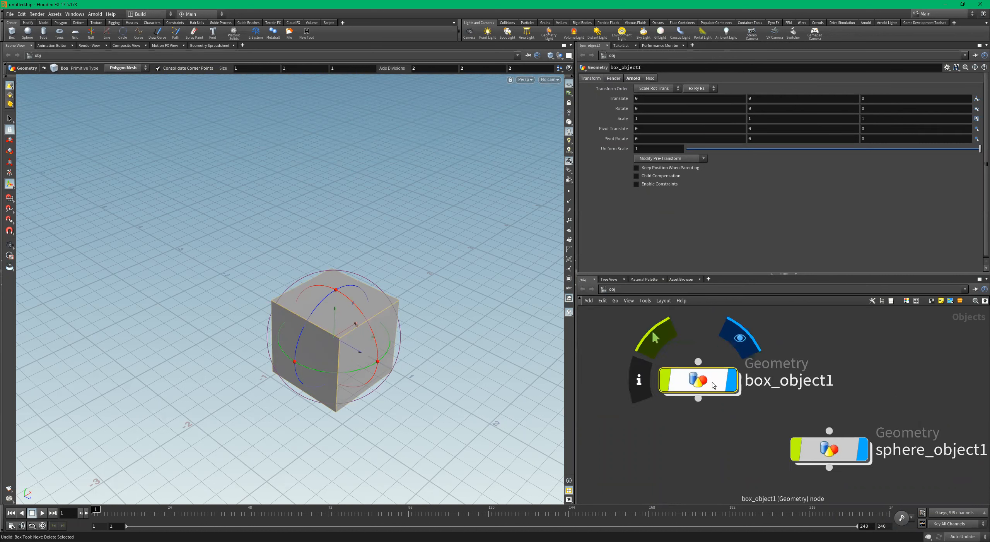
Toggle the box object's display flag repeatedly to hide and show it in the viewport
click(735, 380)
mouse_move(377, 328)
alt+mouse_down()
mouse_move(415, 267)
mouse_move(365, 276)
mouse_move(377, 321)
alt+mouse_up()
click(733, 388)
click(733, 388)
click(733, 388)
click(733, 388)
click(733, 388)
click(733, 388)
click(733, 388)
click(733, 388)
click(733, 388)
click(733, 388)
click(733, 388)
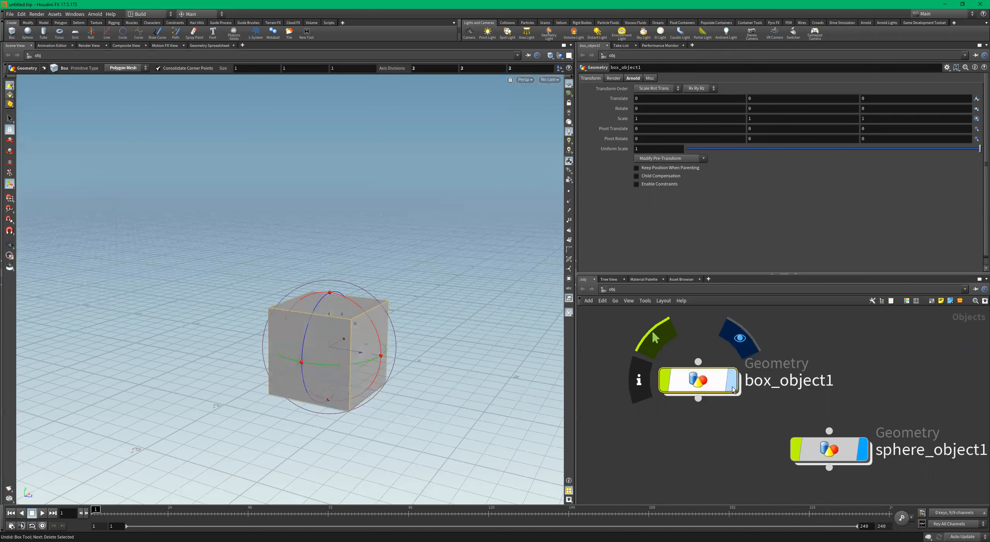
Hide the box object, move the sphere node closer to the box node, and toggle the sphere's display flag repeatedly
click(733, 388)
drag(849, 457, 772, 443)
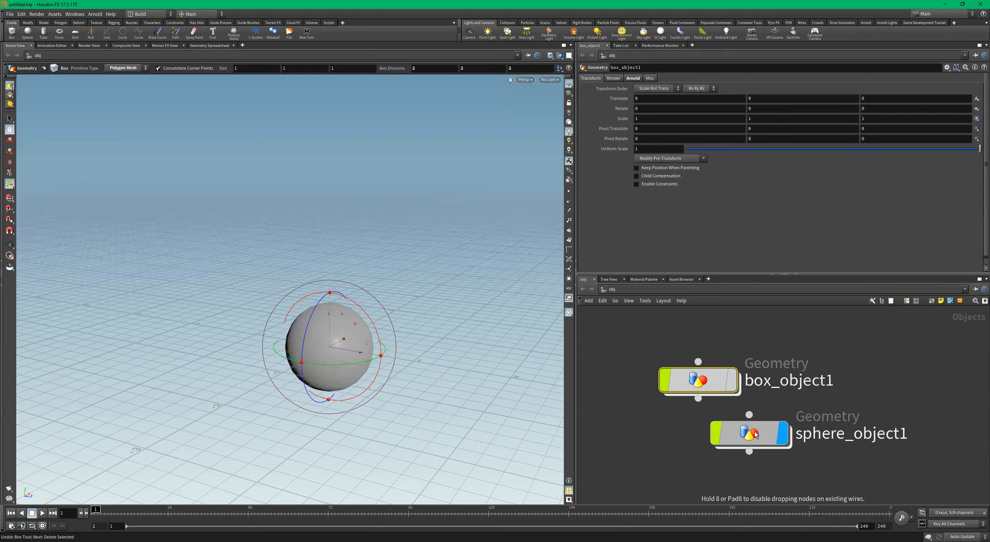
click(787, 440)
click(787, 439)
click(787, 439)
click(787, 439)
click(788, 439)
click(787, 439)
click(787, 439)
click(787, 439)
click(787, 439)
click(788, 439)
Move the sphere node away from the box node, hide the sphere object, and display the box object
drag(788, 439, 863, 449)
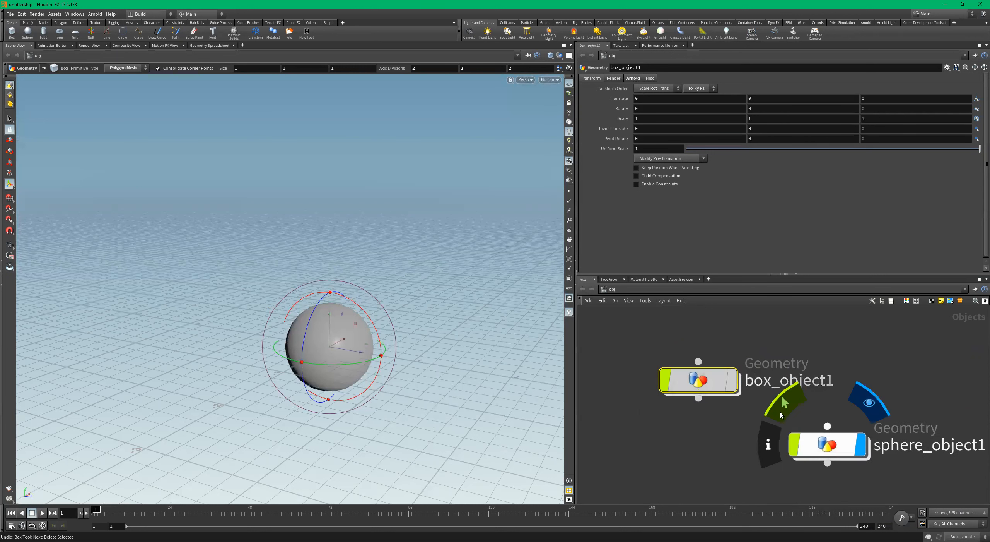
click(864, 450)
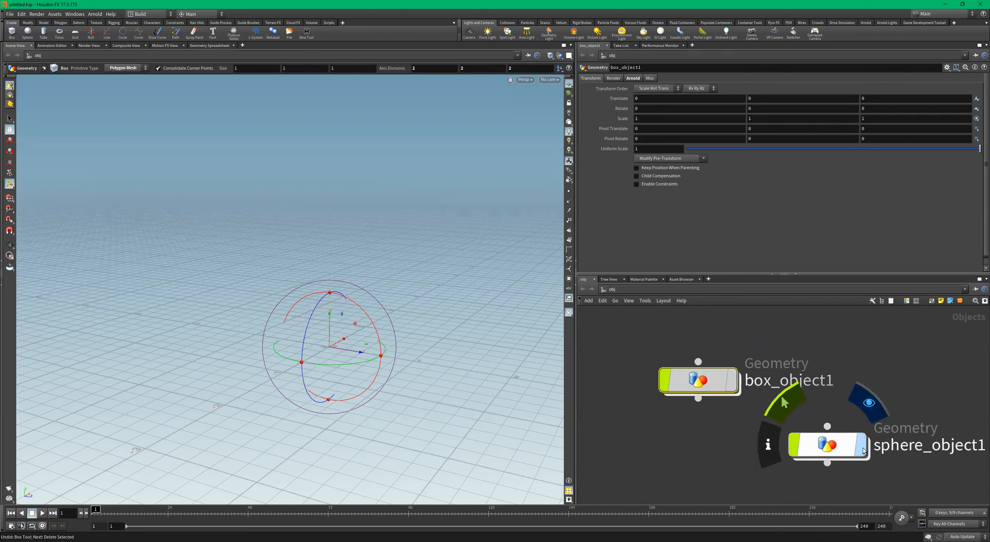
click(734, 386)
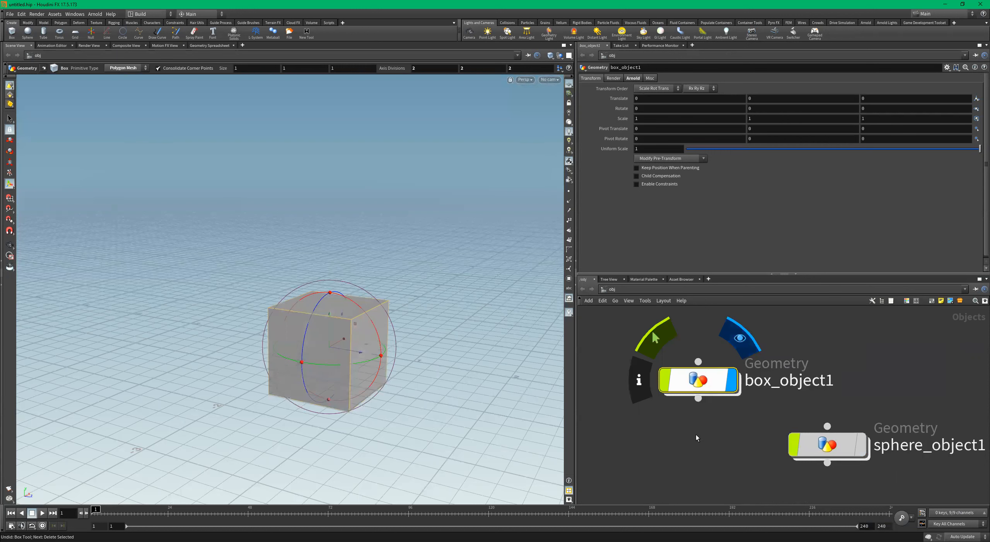
Enter the box object's network to examine its box1 node and parameters, and return to the object level
double_click(703, 383)
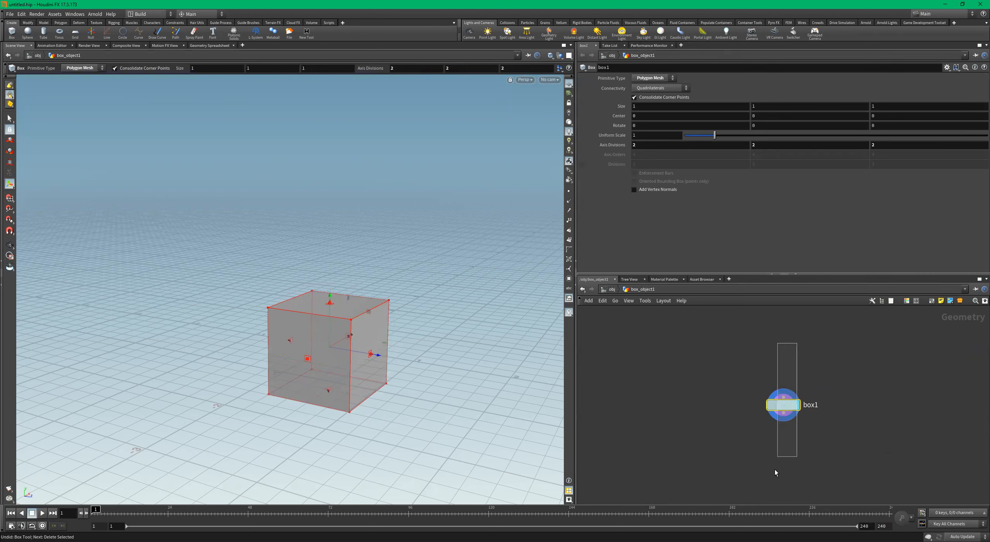
alt+drag(354, 272, 304, 327)
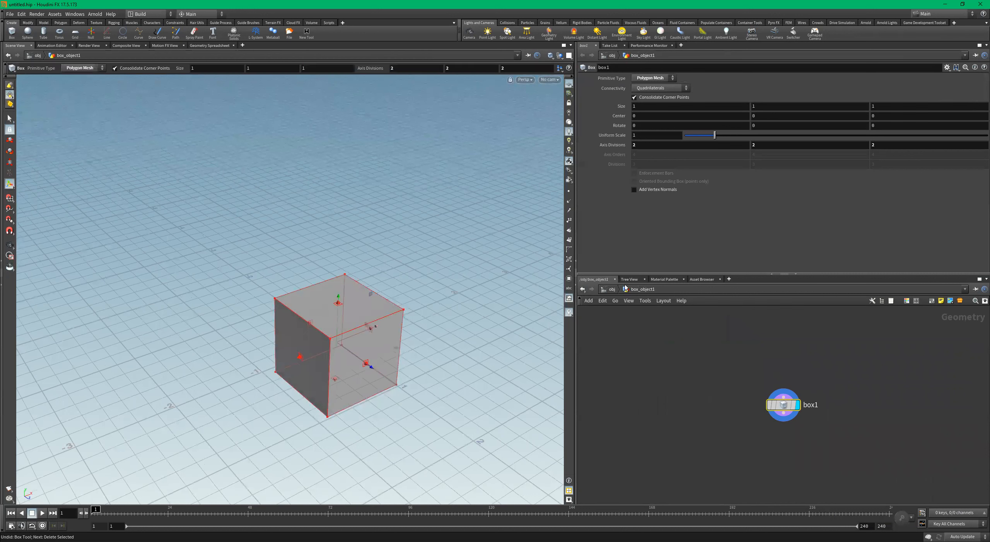
scroll(819, 411, up, 2)
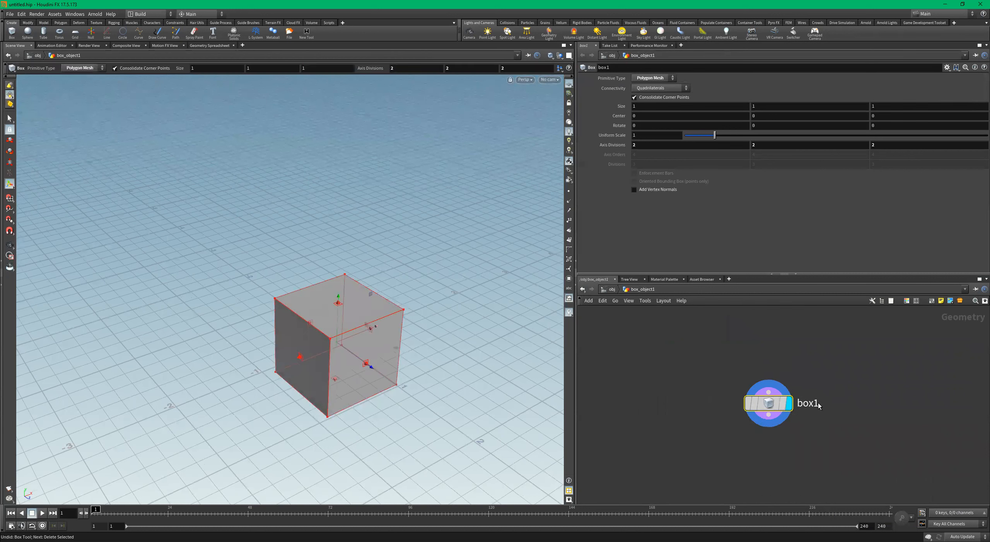
click(609, 289)
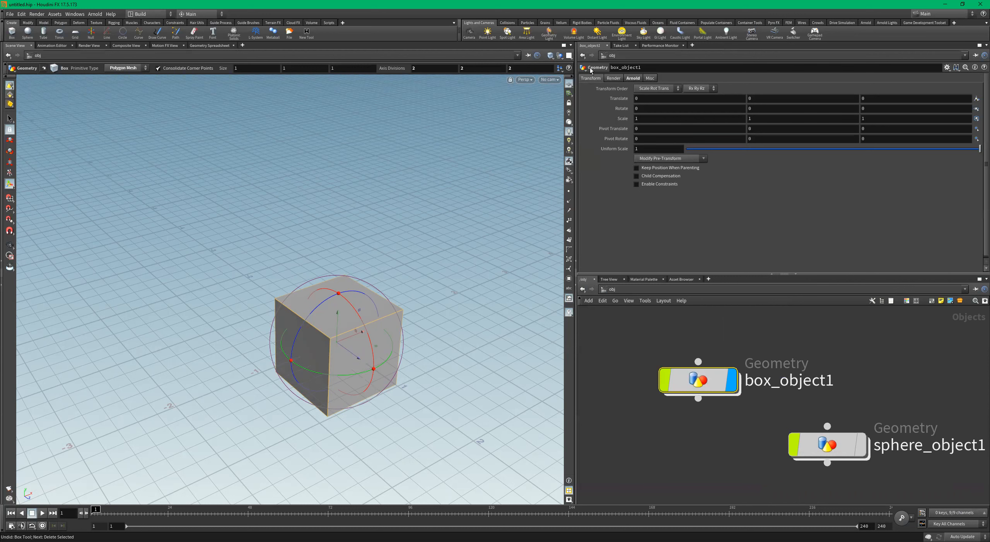
Compare the box's handles and parameters inside its geometry network with those at the object level
scroll(772, 345, down, 2)
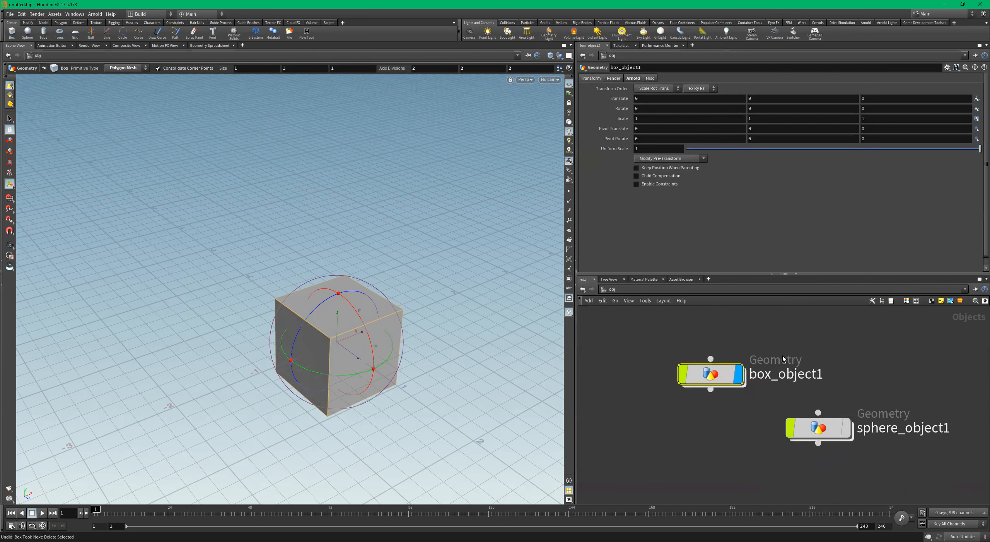
double_click(714, 379)
key(Escape)
drag(394, 341, 452, 331)
key(Return)
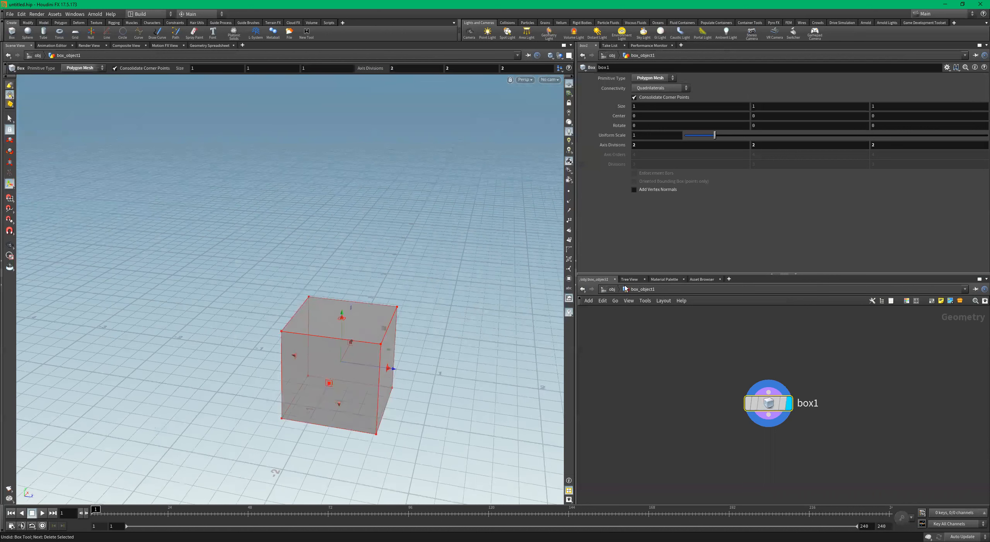
click(606, 290)
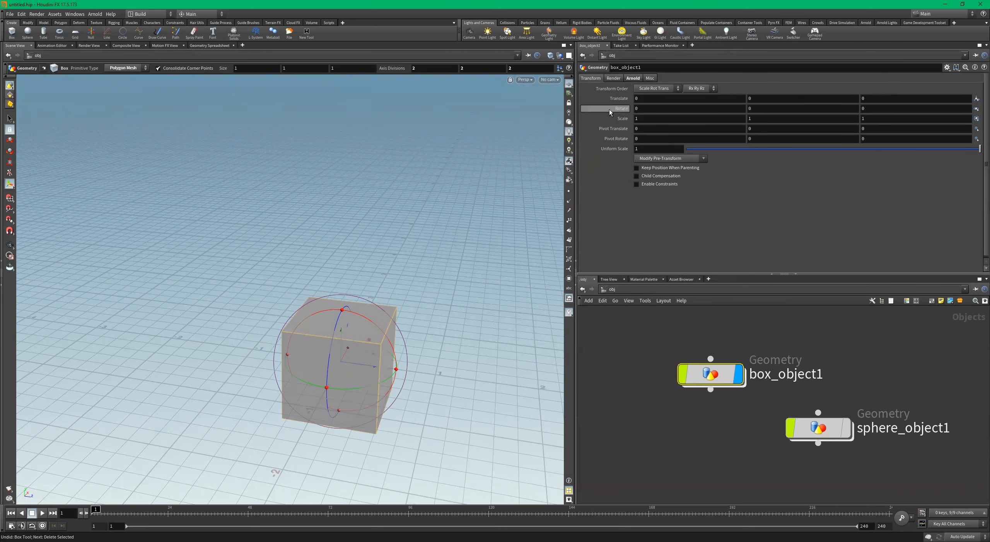
key(Escape)
drag(255, 267, 306, 310)
key(Return)
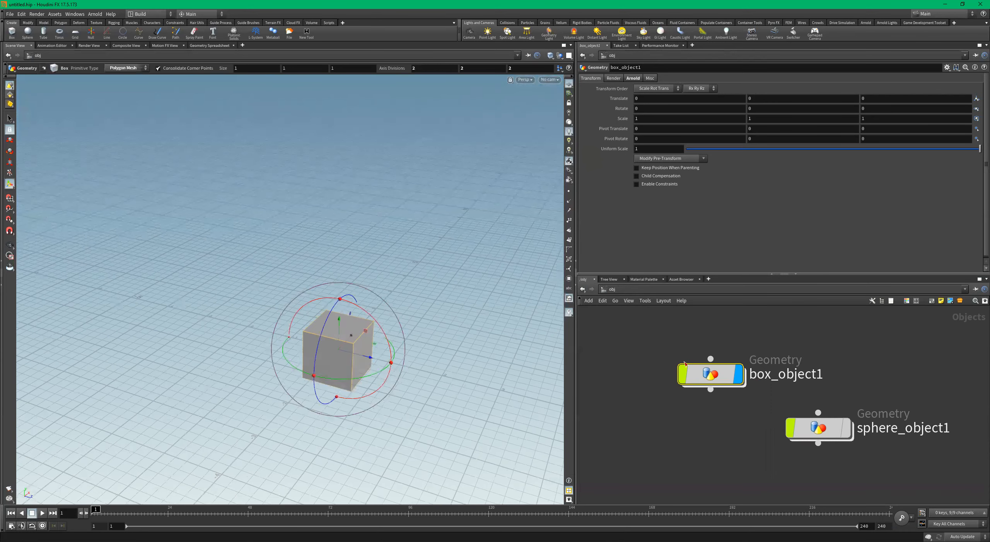
Enter the box object's geometry network and view the box1 bounding handles from an angle
double_click(716, 378)
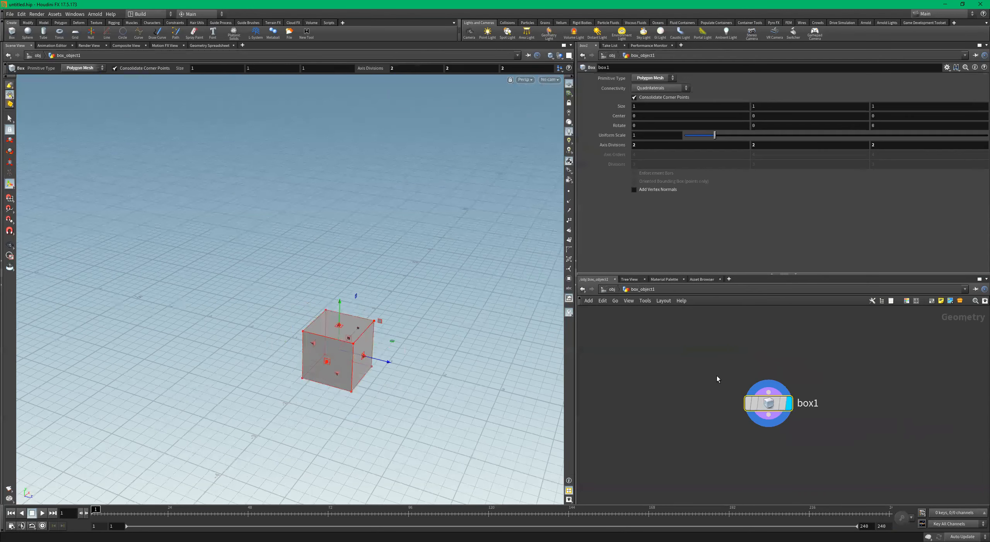
alt+drag(370, 272, 365, 262)
alt+right_drag(326, 351, 402, 347)
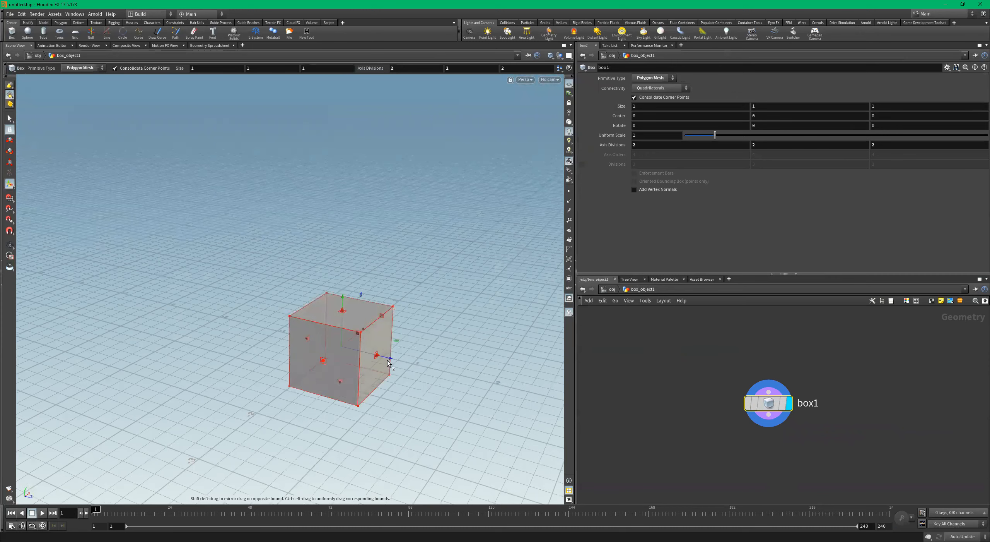
alt+drag(383, 358, 362, 375)
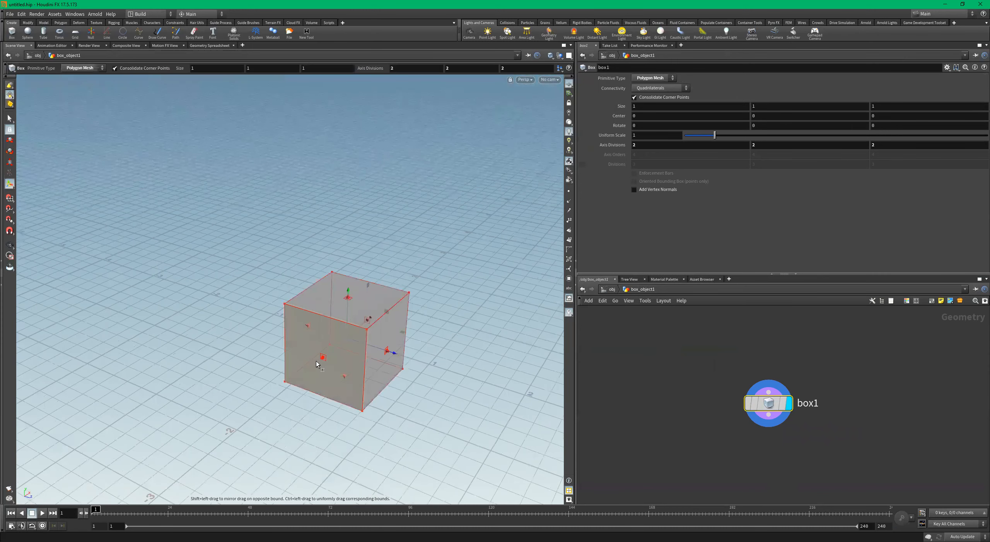
Try to resize the box by pulling its lower front corner outward, and undo the change
drag(288, 381, 171, 412)
key(ctrl+z)
key(ctrl+z)
key(ctrl+z)
Pull two side faces of the box outward to sizes of about 1.42 in X and 1.70 in Z
drag(323, 360, 299, 369)
alt+drag(359, 373, 453, 361)
drag(267, 374, 181, 318)
key(Escape)
Pull the box's top face up to a Y size of about 2.14 and move its center to about 0.81 in X
alt+right_drag(181, 318, 426, 302)
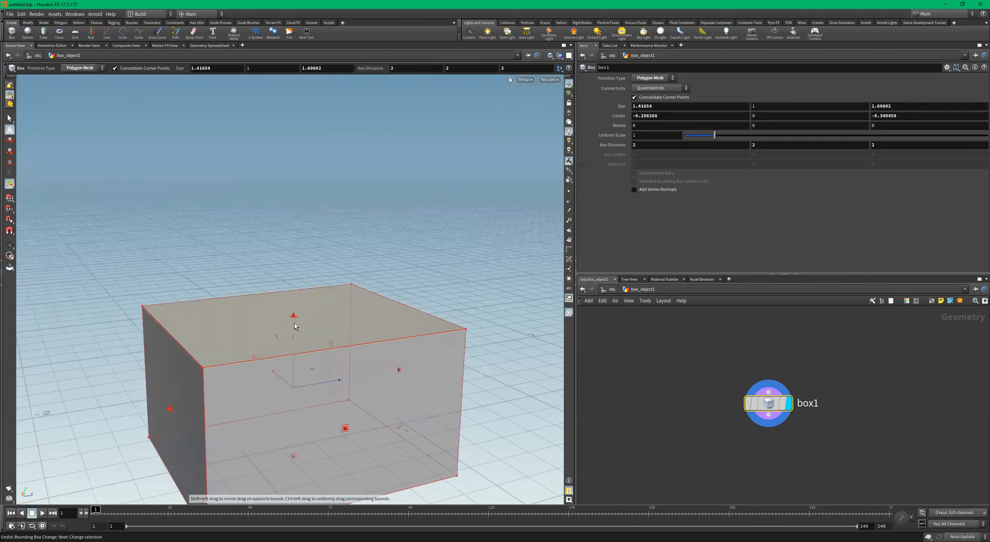
drag(294, 316, 288, 159)
key(Escape)
drag(329, 223, 440, 336)
key(Return)
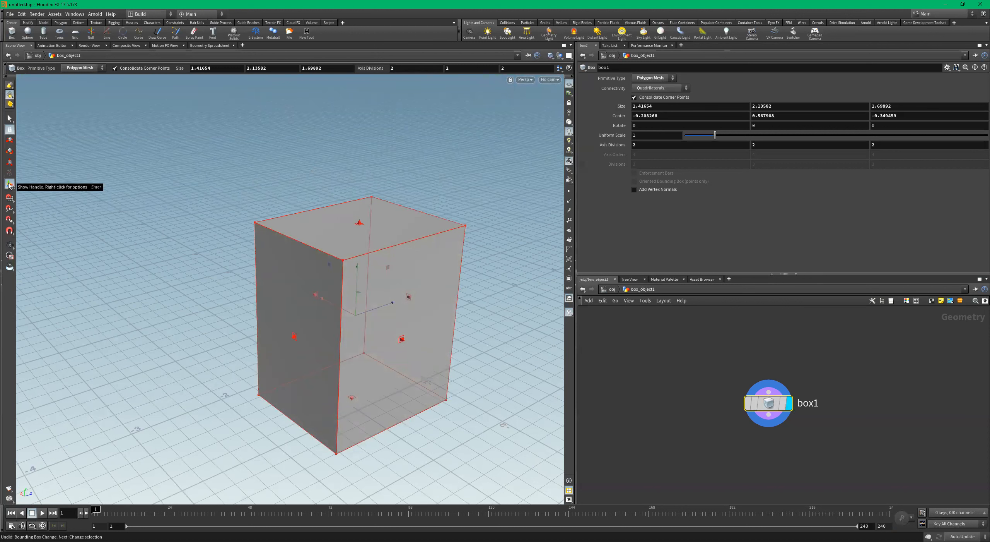
drag(331, 306, 286, 274)
mouse_move(404, 299)
alt+mouse_down()
mouse_move(388, 288)
mouse_move(422, 304)
mouse_move(402, 309)
alt+mouse_up()
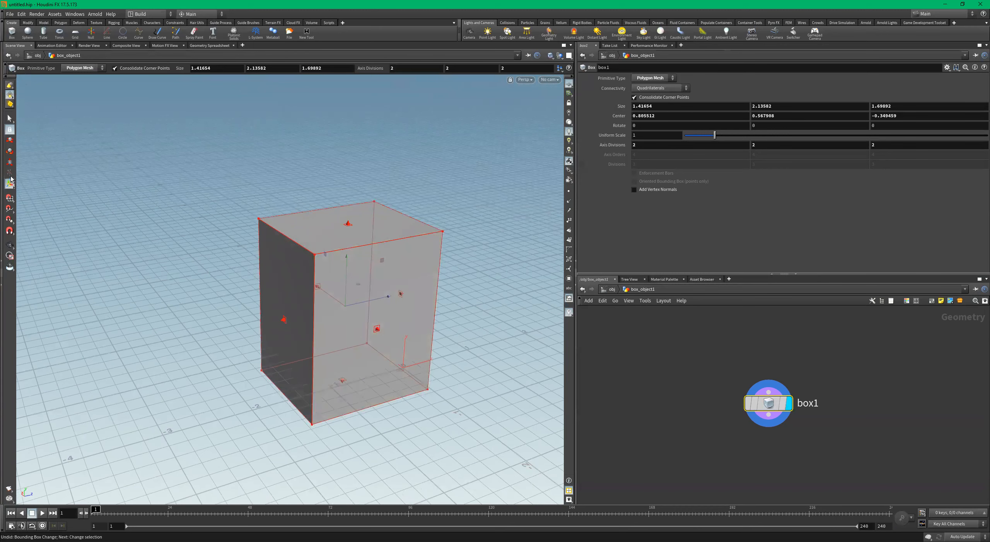
Try rotating the box about 4 degrees around Z with the Rotate tool, and undo the rotation
click(10, 152)
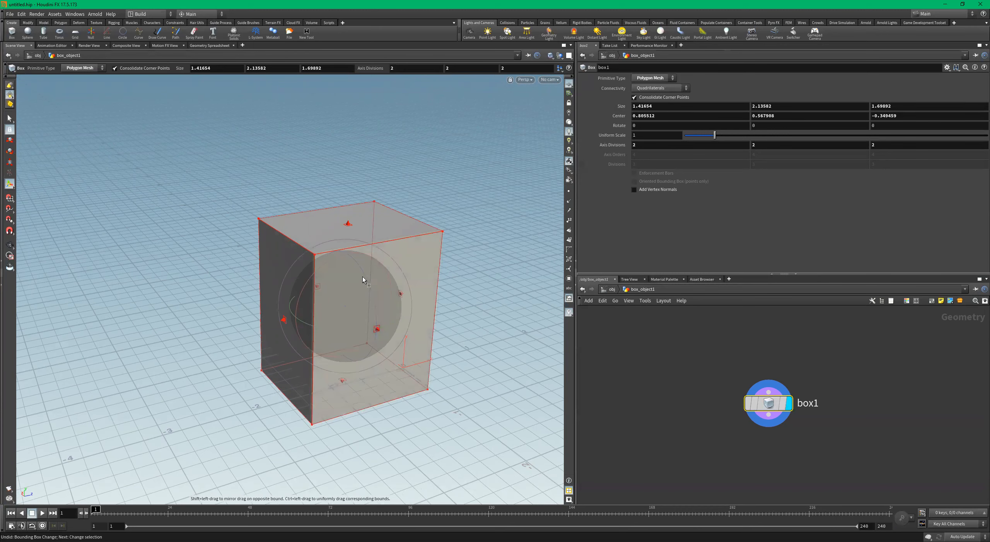
mouse_move(360, 267)
mouse_down()
mouse_move(367, 283)
mouse_move(336, 239)
mouse_move(365, 288)
mouse_move(346, 250)
mouse_move(356, 268)
mouse_up()
key(ctrl+z)
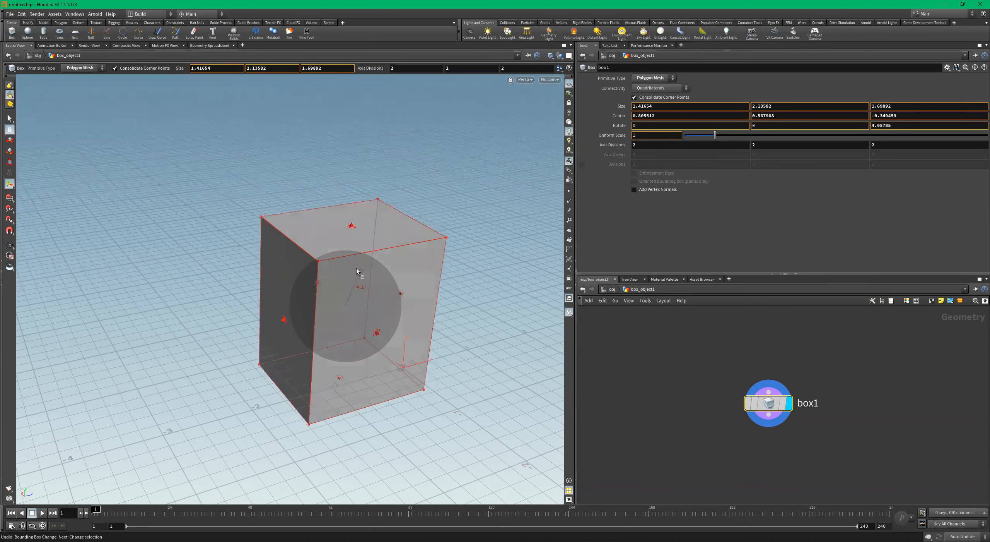
key(Escape)
alt+drag(428, 338, 449, 318)
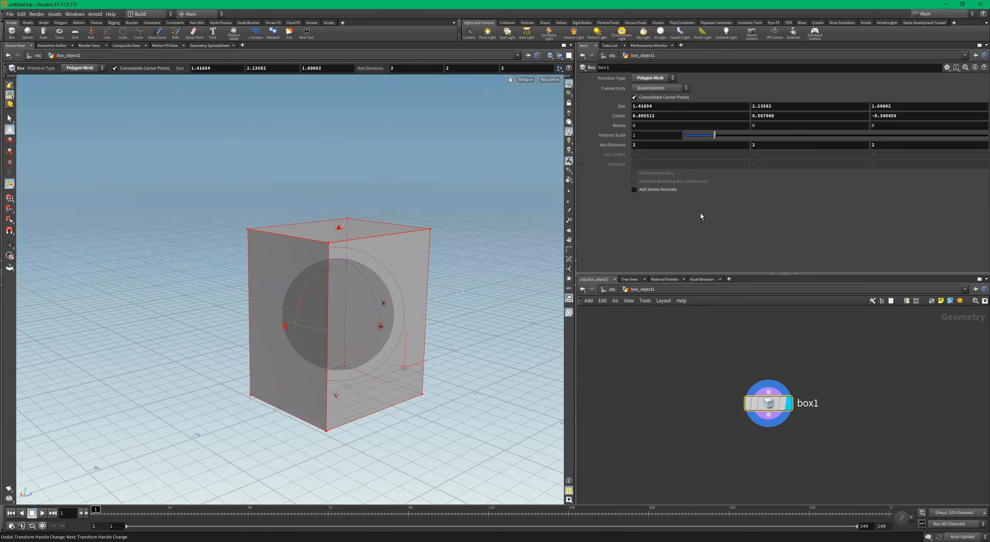
alt+drag(395, 261, 501, 182)
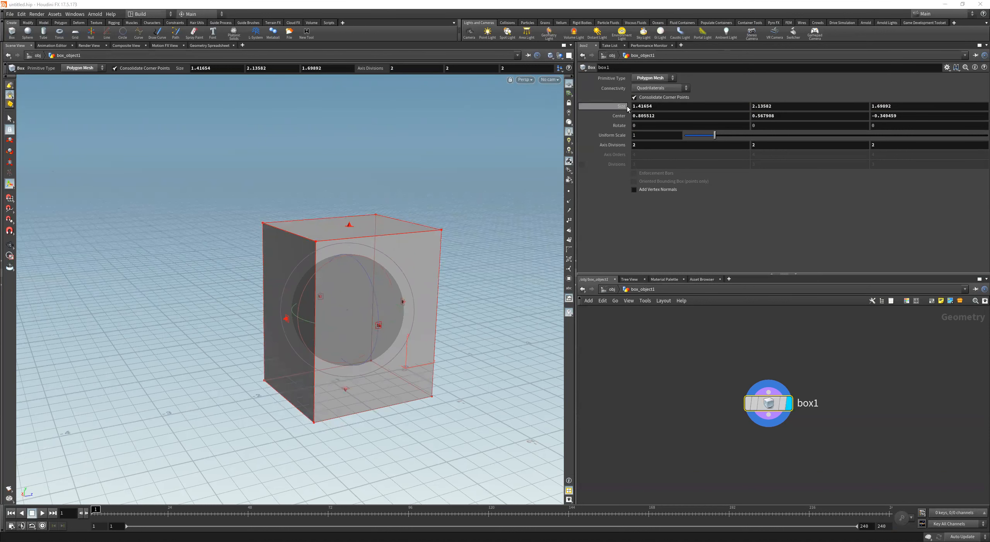
Increase the box's X size to 2.41654 in its parameters and view the wider box
key(Escape)
middle_drag(659, 106, 677, 90)
key(Escape)
drag(438, 199, 444, 178)
key(Return)
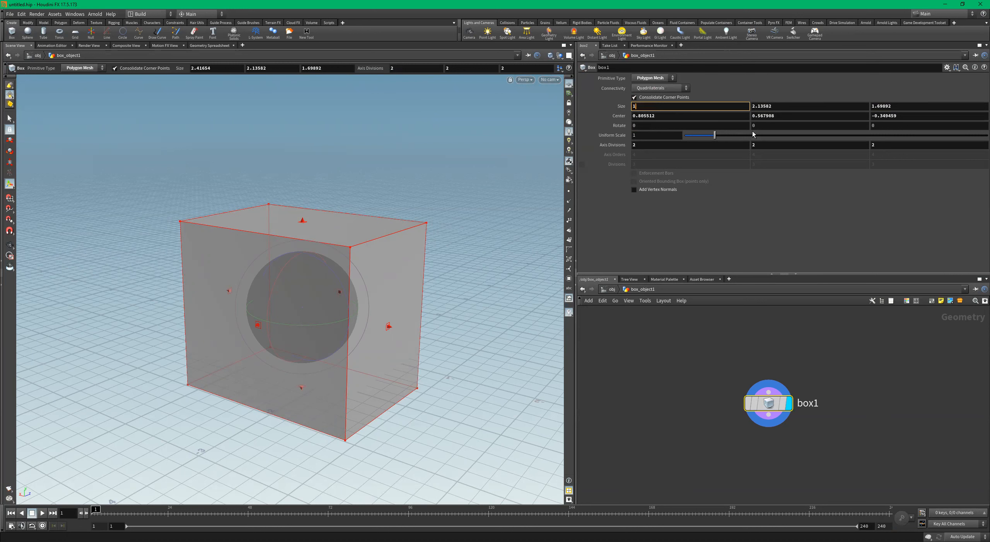
Set the box's X, Y and Z sizes to 1 individually
key(Return)
mouse_move(362, 247)
alt+mouse_down()
mouse_move(328, 249)
mouse_move(347, 228)
mouse_move(360, 243)
alt+mouse_up()
alt+drag(403, 200, 395, 196)
click(787, 105)
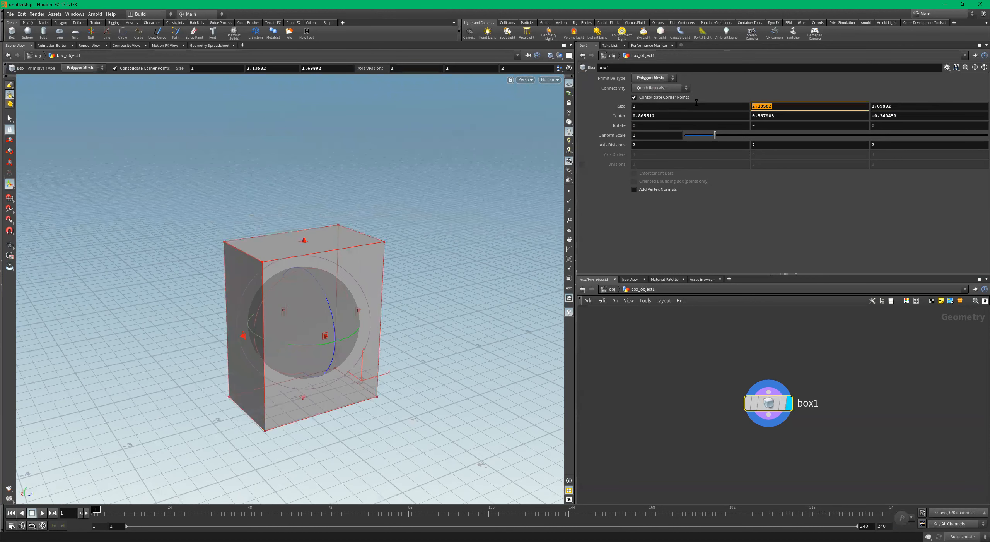
key(Tab)
text(1)
key(Return)
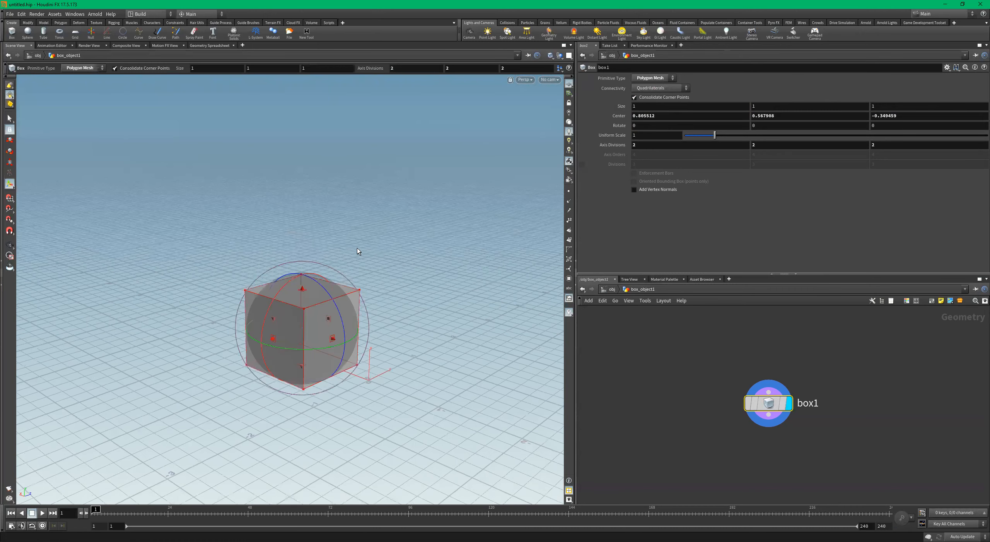
Undo the three individual size entries on the box
key(ctrl+z)
key(ctrl+z)
key(ctrl+z)
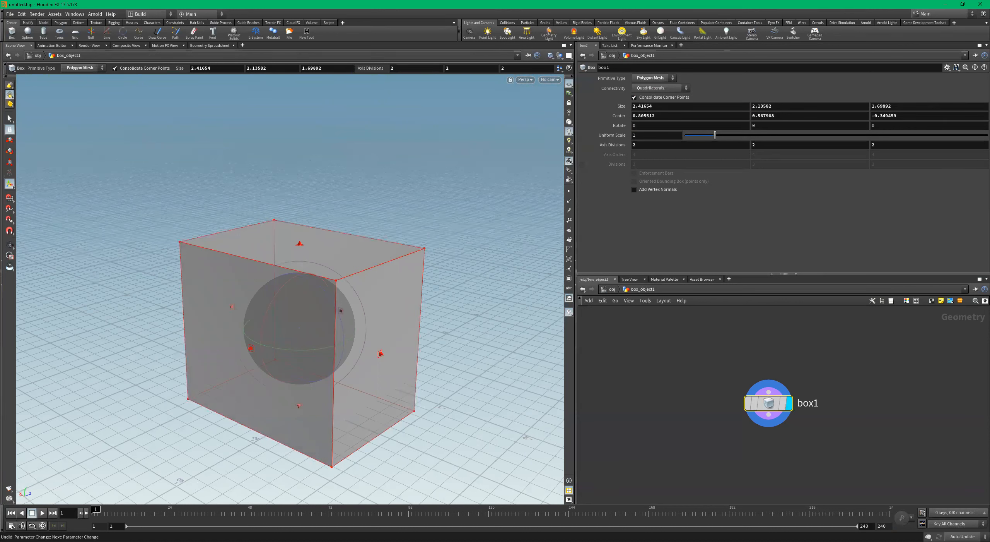
Revert all of the box's size values to their defaults at once, and undo the revert
right_click(618, 110)
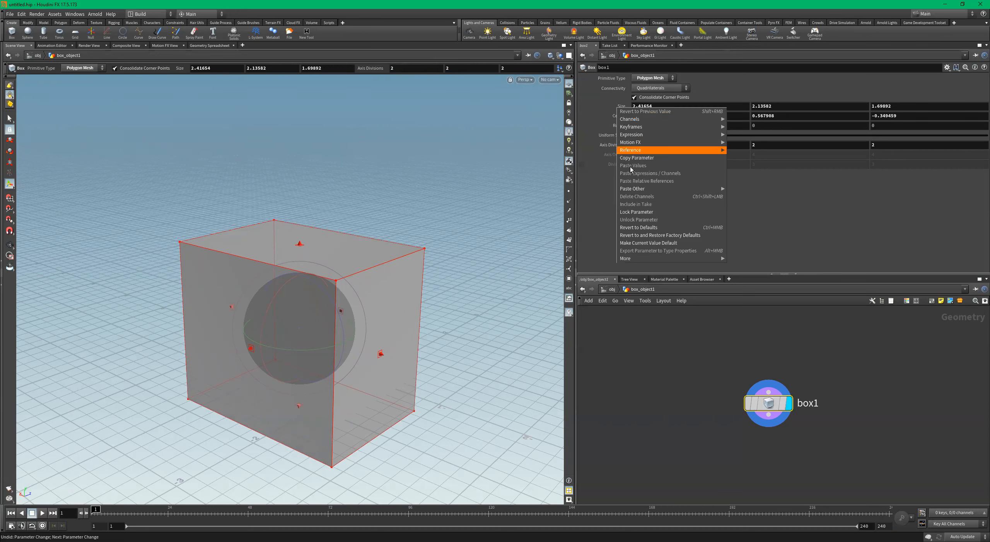
click(642, 227)
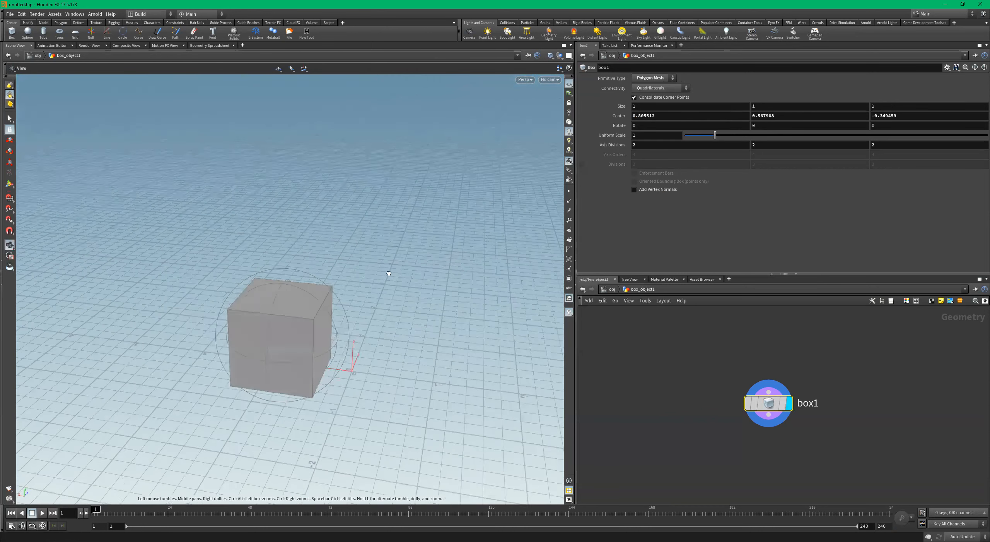
key(ctrl+z)
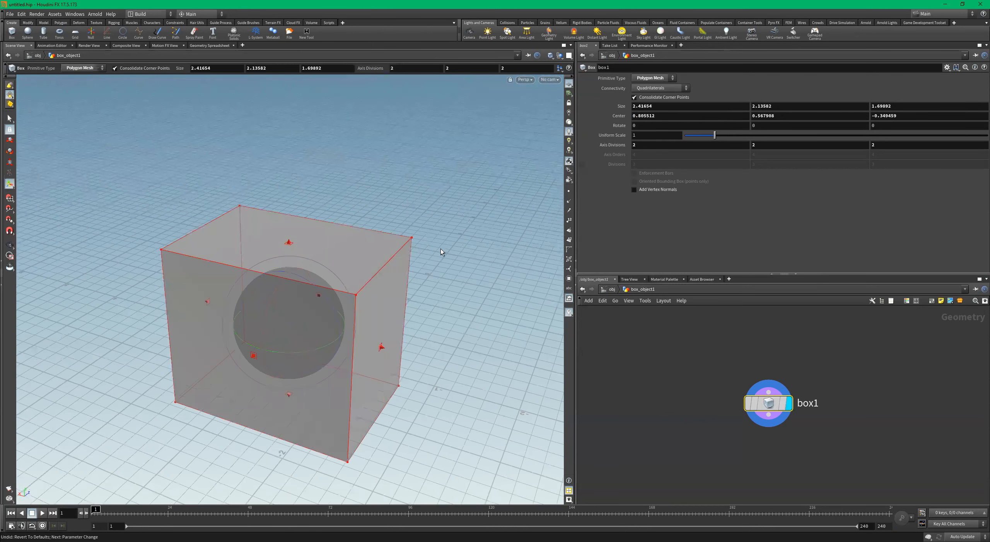
Revert only the box's X size to its default value
alt+drag(428, 255, 405, 250)
alt+middle_drag(441, 247, 447, 234)
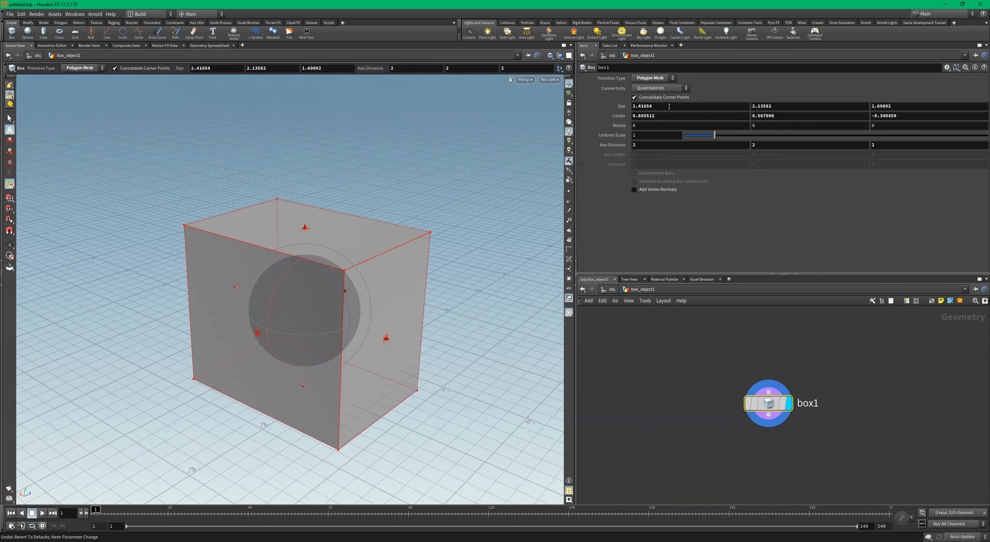
right_click(687, 106)
click(665, 105)
right_click(665, 105)
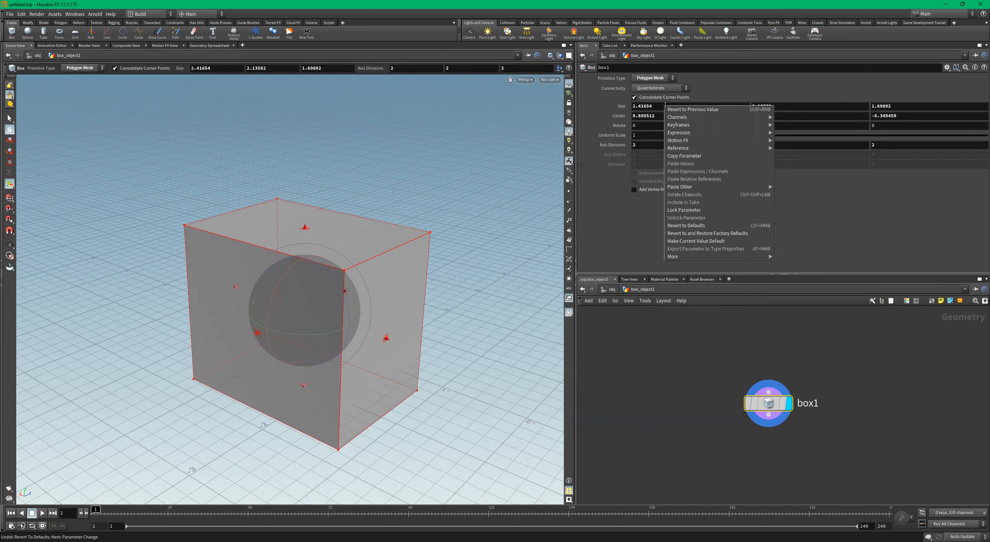
click(716, 228)
alt+drag(391, 276, 375, 235)
key(Return)
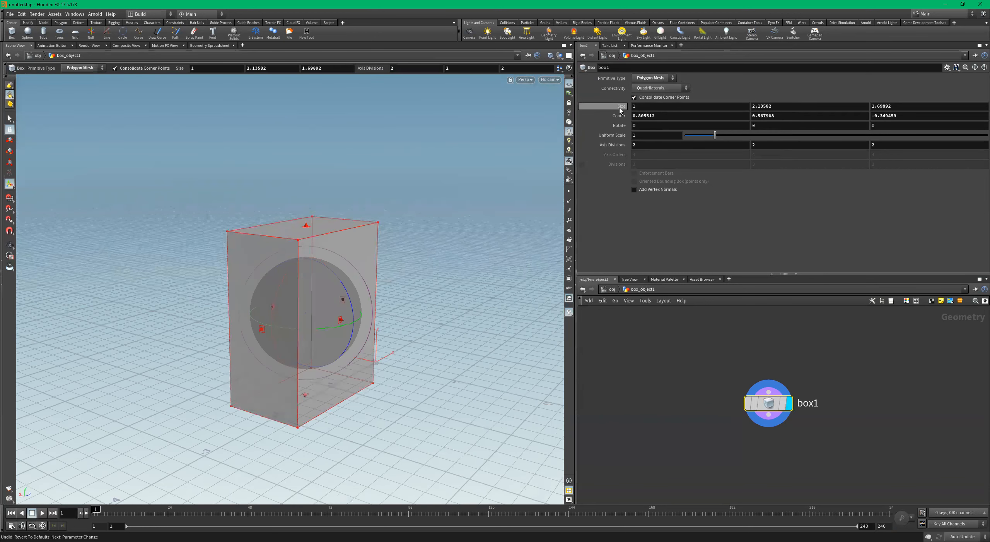
Revert all of the box's size values to their defaults and change them together to -1.3
right_click(619, 108)
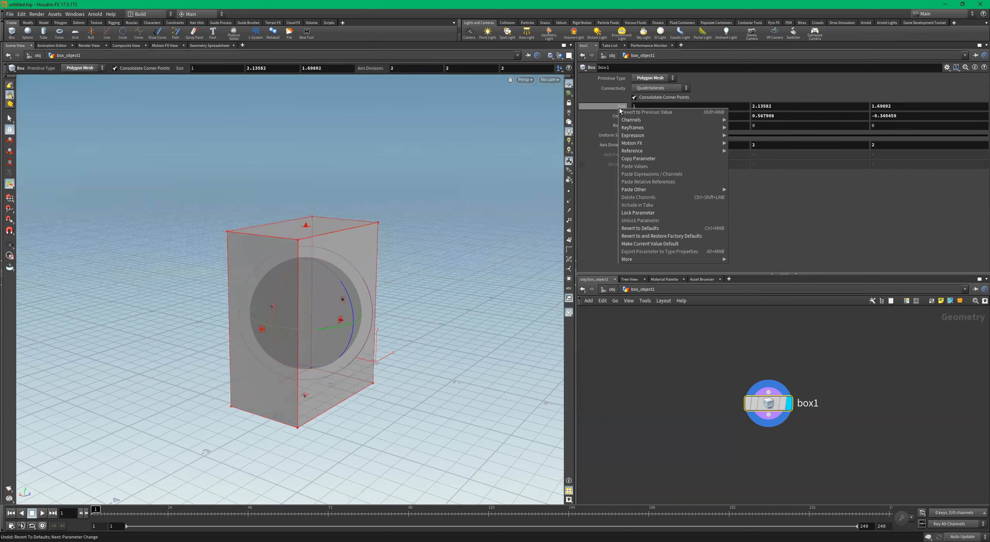
click(657, 228)
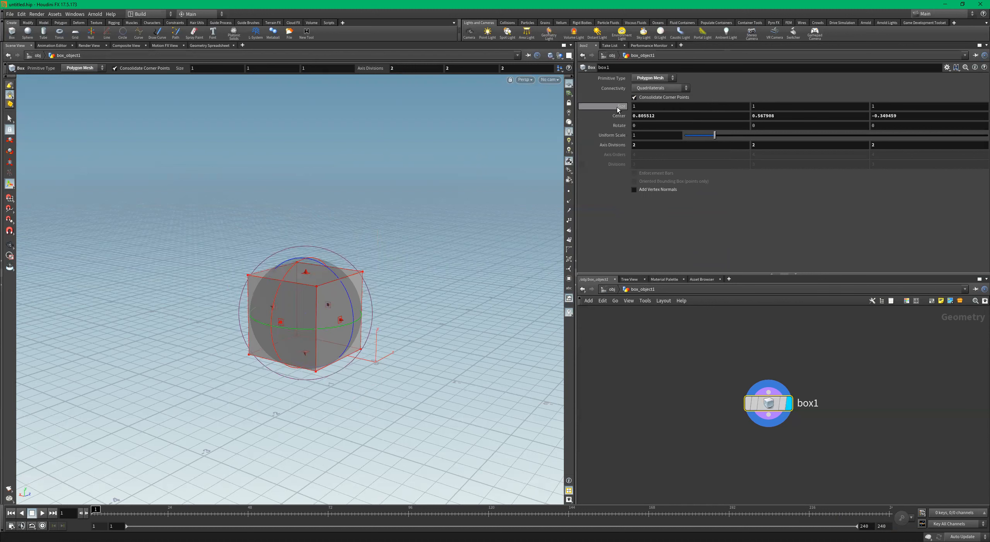
middle_drag(617, 107, 714, 111)
mouse_move(617, 108)
middle_down()
mouse_move(616, 94)
mouse_move(594, 94)
middle_up()
alt+right_drag(418, 228, 127, 251)
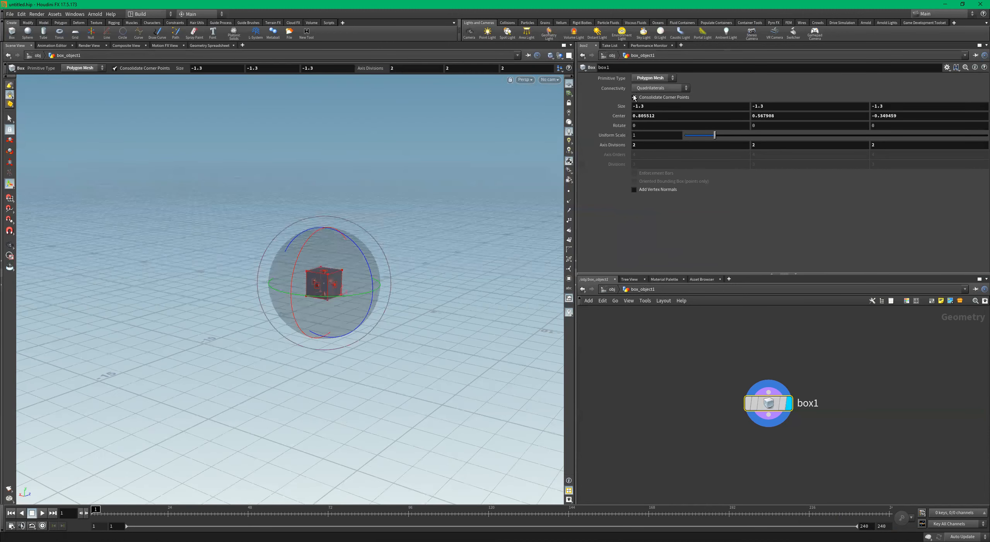
Change all of the box's size values together and undo the change
middle_drag(621, 106, 627, 65)
alt+drag(359, 239, 342, 273)
key(ctrl+z)
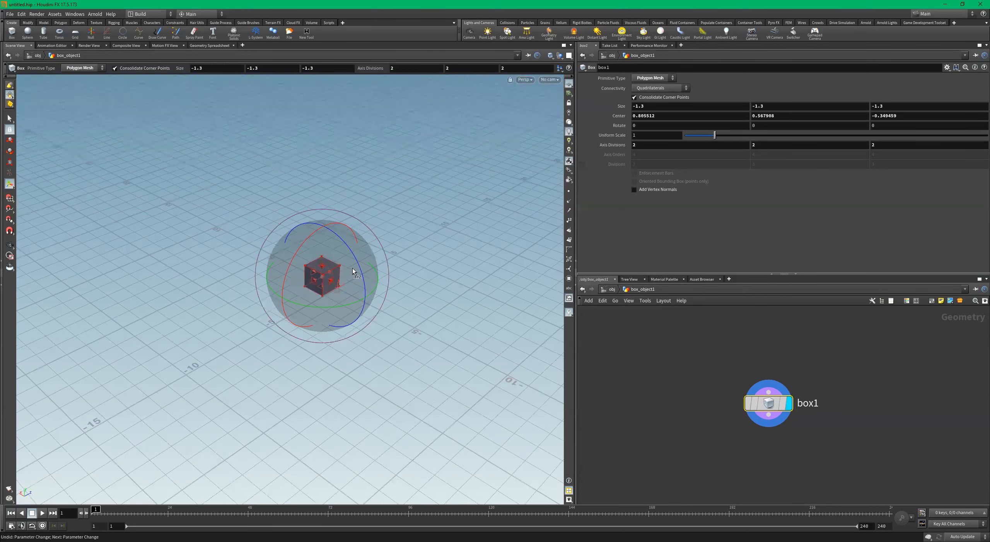
Set all of the box's size values together to 3.7
alt+right_drag(335, 262, 372, 279)
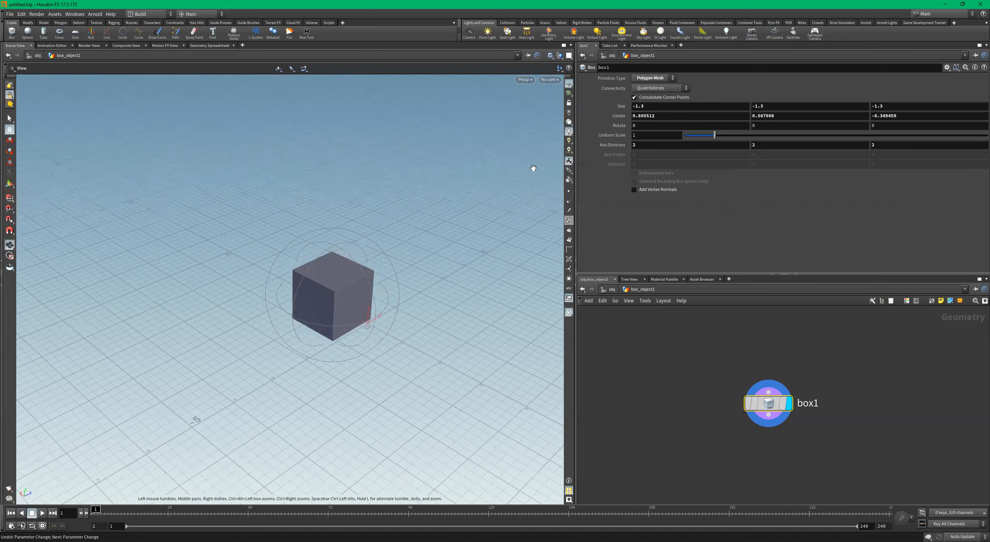
middle_drag(627, 106, 645, 96)
alt+drag(290, 233, 281, 174)
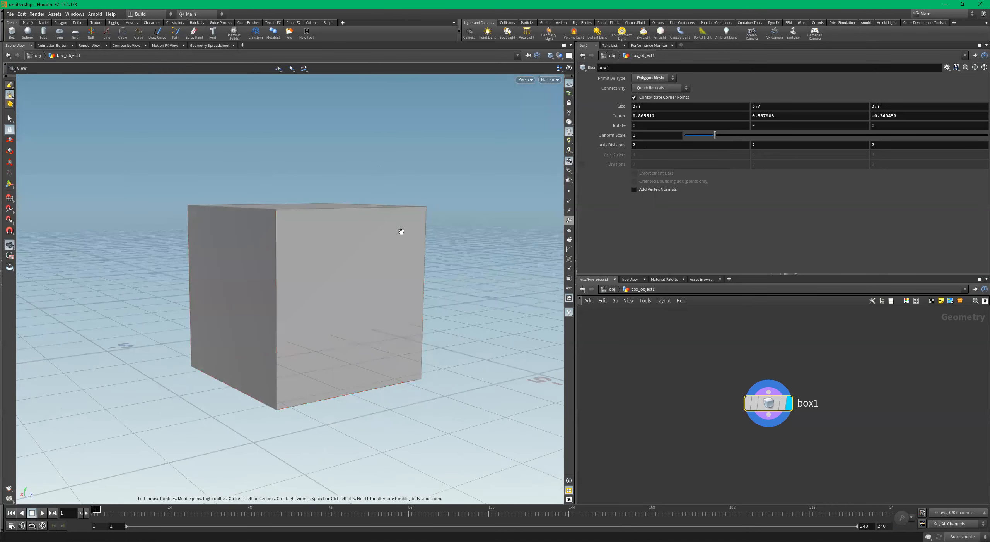
alt+drag(400, 230, 365, 257)
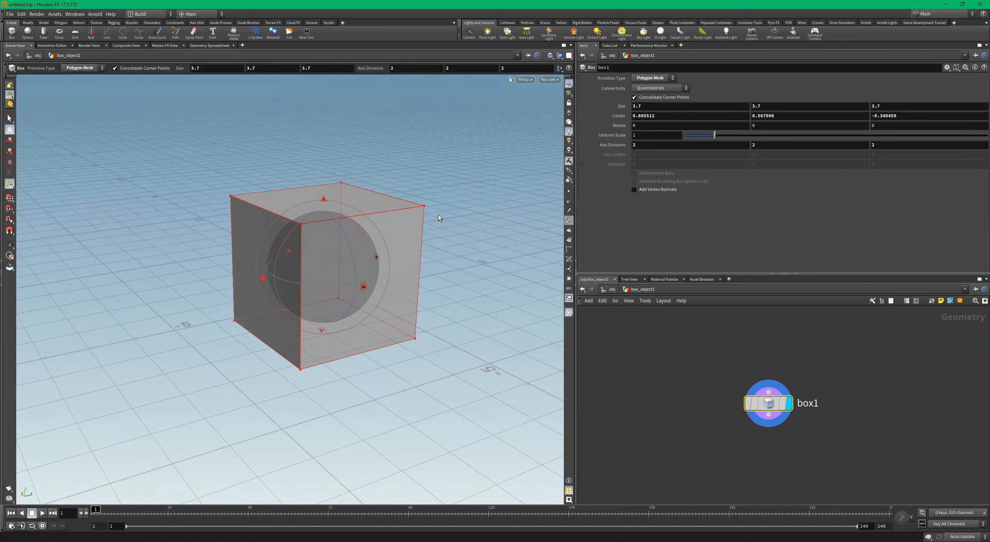
alt+drag(438, 214, 377, 210)
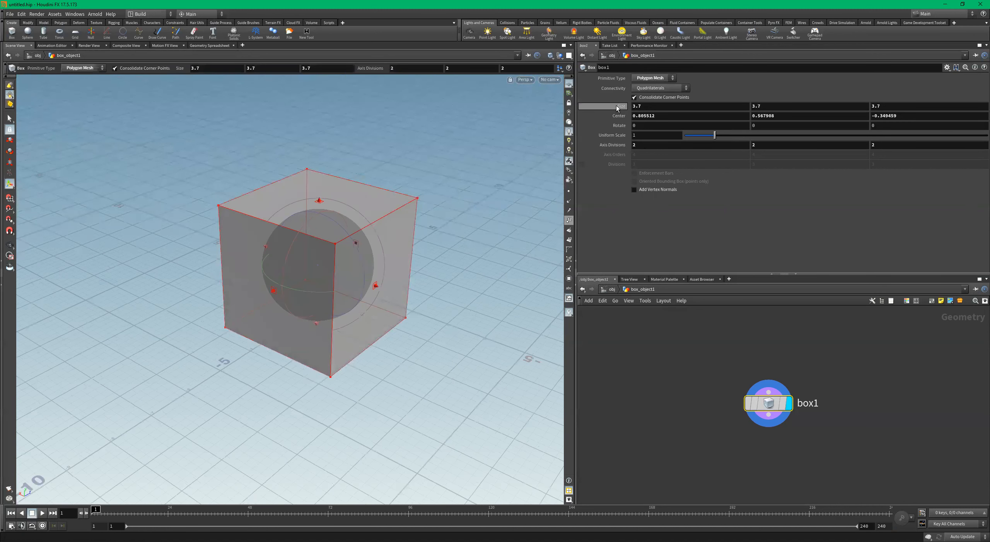
Increase only the box's X size to 4.9 and shift its center in the negative X direction
middle_drag(657, 106, 619, 137)
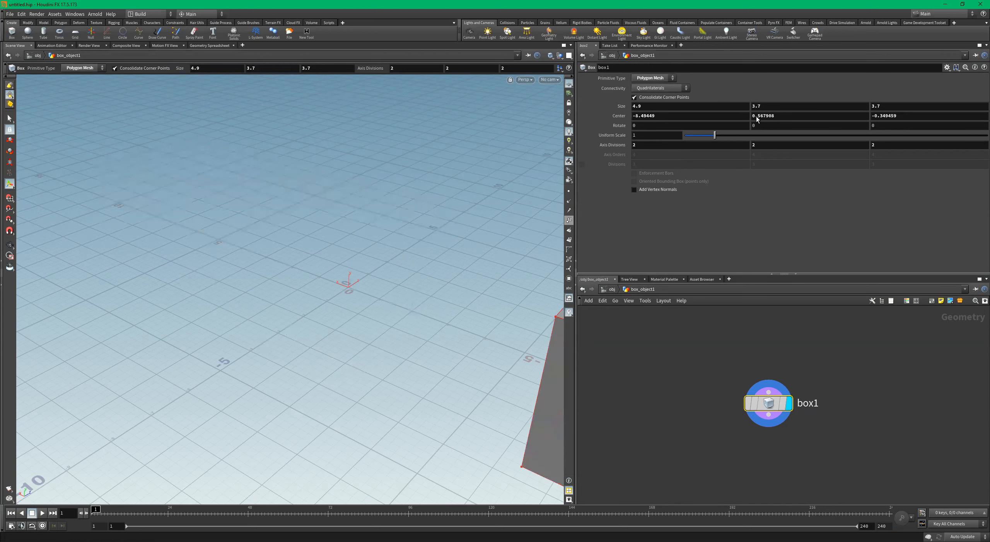
alt+right_drag(329, 182, 268, 192)
alt+right_drag(325, 198, 332, 168)
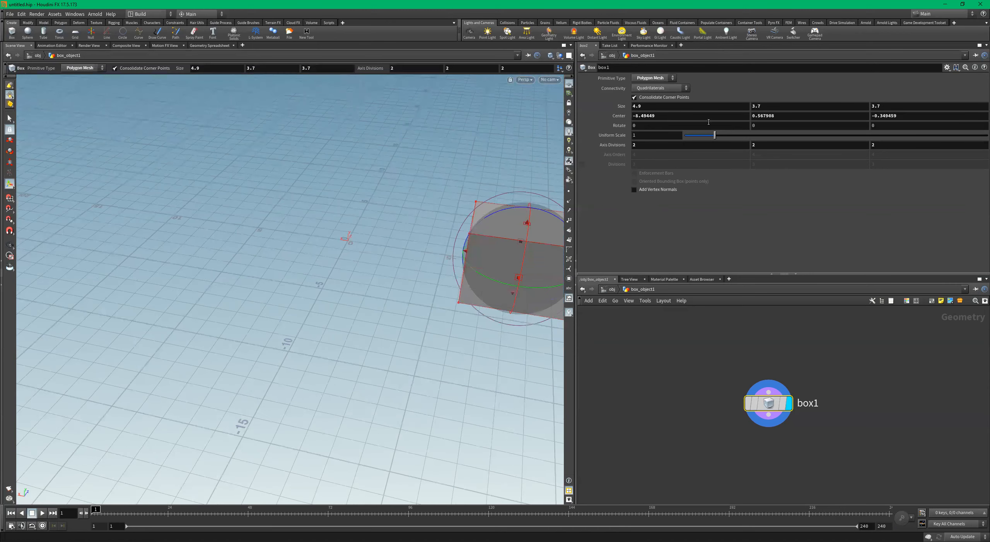
Set the box's X center to 10 and inspect its placement relative to the grid origin
double_click(690, 115)
text(10)
key(Return)
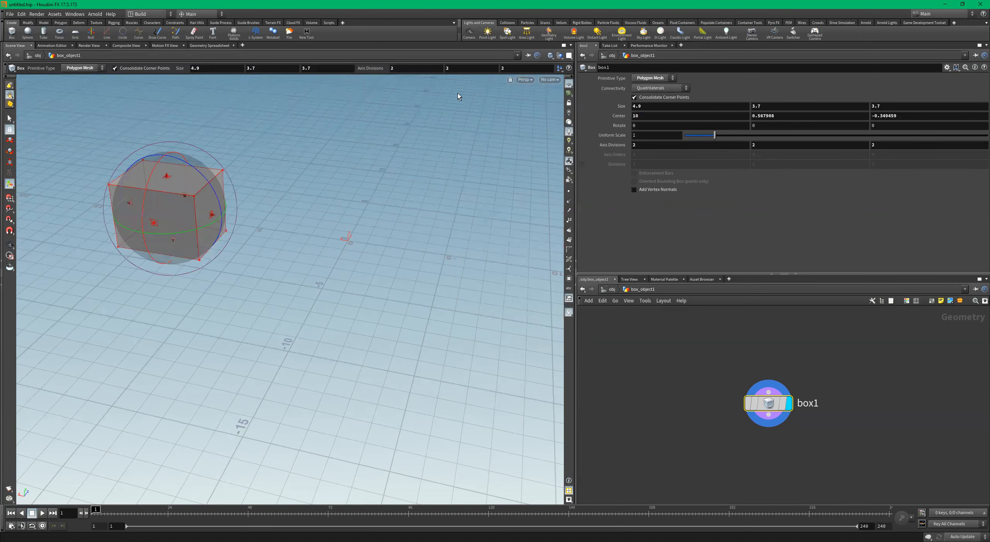
alt+drag(216, 180, 259, 243)
alt+middle_drag(259, 243, 379, 347)
alt+drag(378, 347, 352, 250)
key(Return)
mouse_move(457, 314)
alt+mouse_down()
mouse_move(370, 303)
mouse_move(374, 293)
alt+mouse_up()
Toggle the viewport repeatedly between wireframe and shaded display to compare how the box looks
key(w)
key(w)
key(w)
key(w)
key(w)
key(w)
key(w)
key(w)
key(w)
key(w)
Try the Wireframe Bounding Box shading mode in the viewport and return to a shaded mode
click(550, 56)
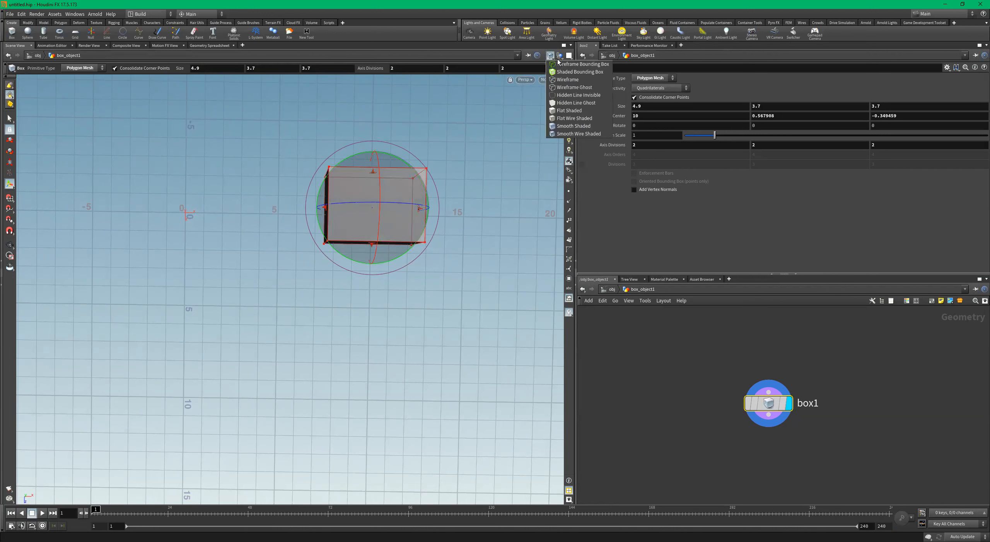
click(561, 64)
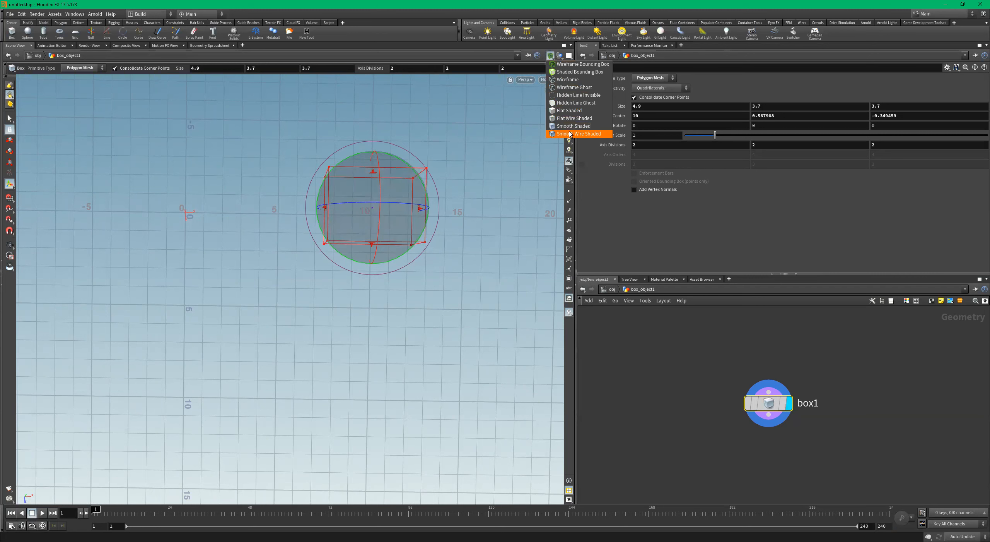
mouse_move(403, 162)
alt+mouse_down()
mouse_move(409, 204)
mouse_move(394, 232)
alt+mouse_up()
alt+right_drag(394, 233, 511, 223)
mouse_move(510, 224)
alt+mouse_down()
mouse_move(479, 162)
mouse_move(360, 174)
mouse_move(382, 224)
mouse_move(303, 220)
mouse_move(330, 210)
alt+mouse_up()
key(Return)
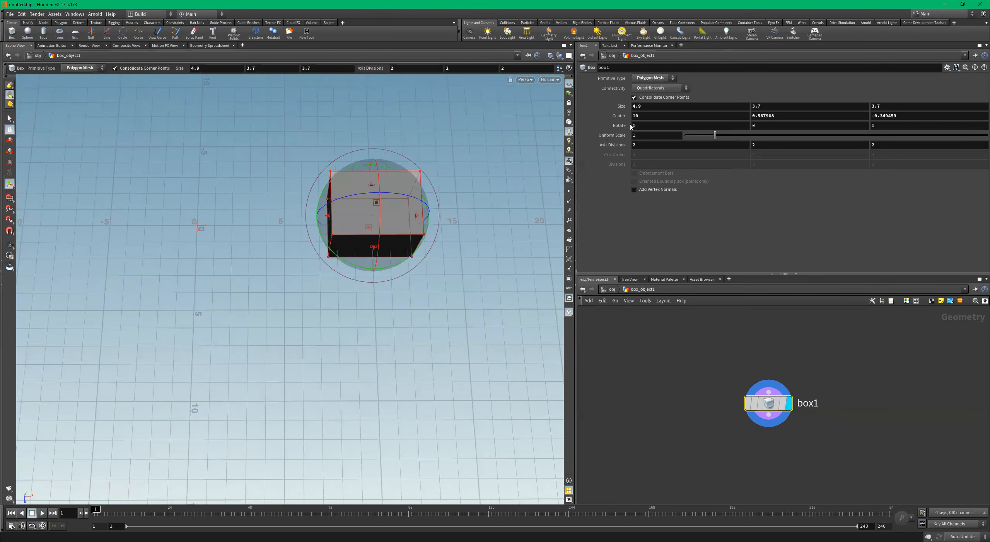
Set the box's X center to -10 and inspect its position on the opposite side of the origin
click(632, 115)
text(-)
key(Return)
key(Escape)
drag(231, 112, 348, 256)
alt+right_drag(348, 255, 348, 265)
alt+drag(348, 265, 356, 267)
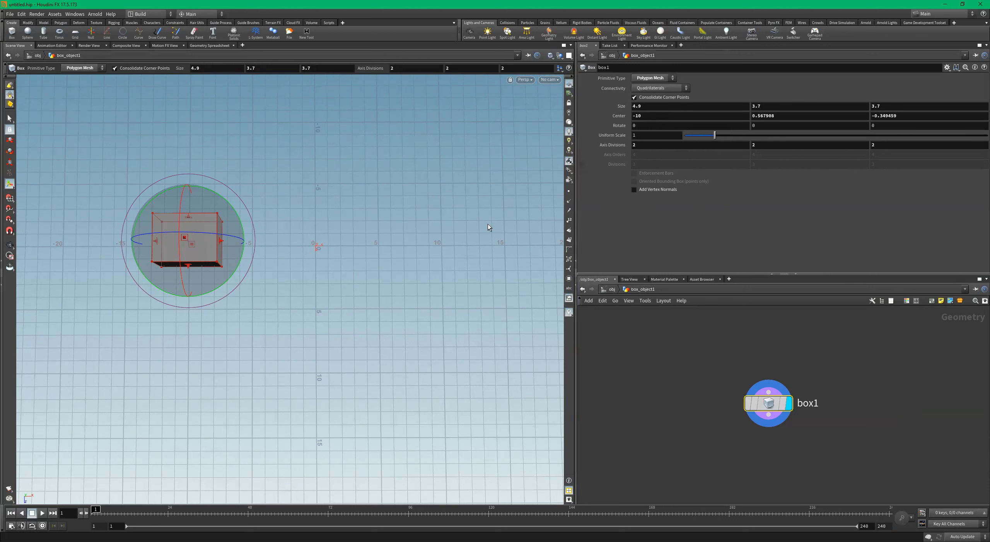
key(Escape)
drag(266, 277, 338, 239)
key(Return)
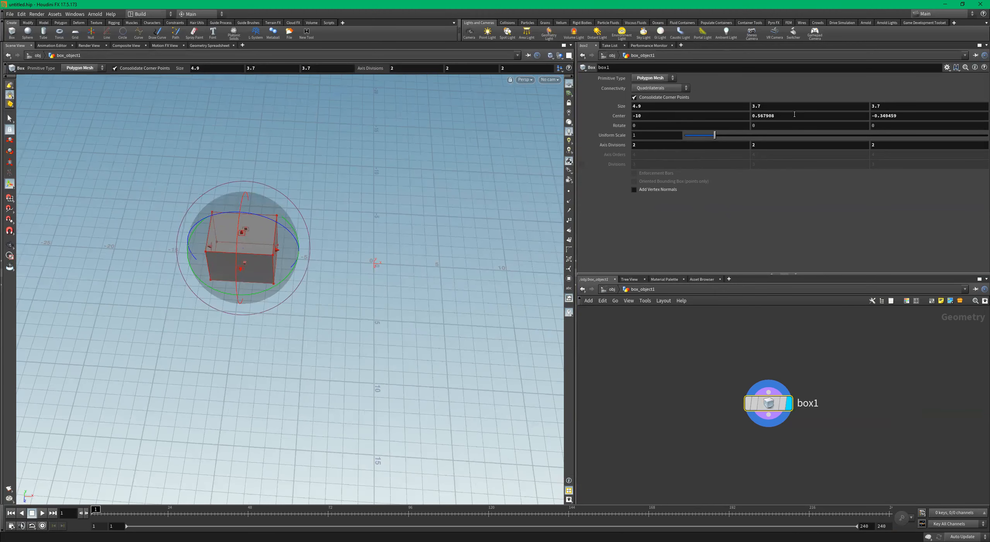
Try transforming the box with its viewport handle and undo the handle change
drag(304, 206, 296, 232)
key(ctrl+z)
alt+drag(338, 266, 360, 239)
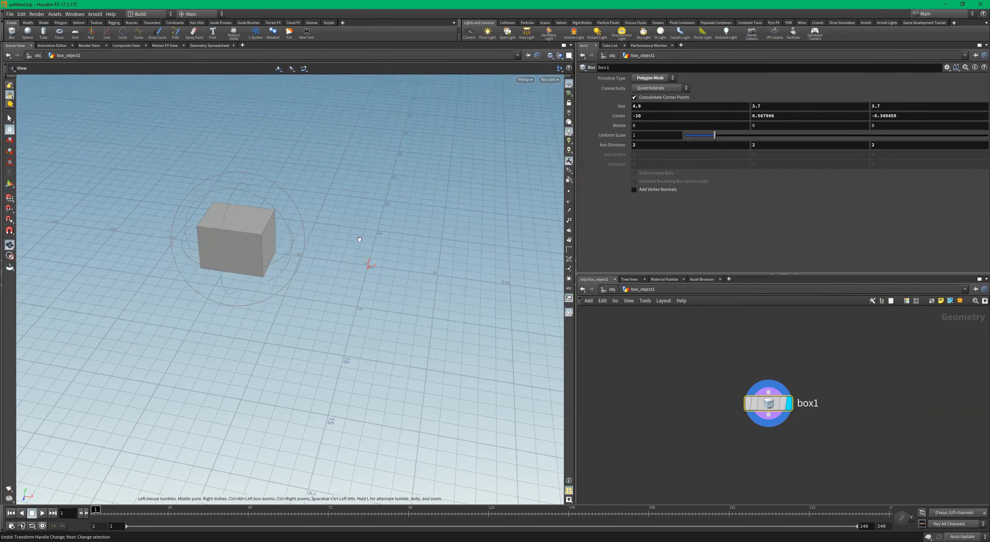
Lower the box's Y center to about 0.07 and switch the viewport to wireframe display
middle_drag(796, 118, 777, 116)
mouse_move(408, 180)
alt+mouse_down()
mouse_move(343, 254)
mouse_move(350, 289)
mouse_move(354, 277)
alt+mouse_up()
key(w)
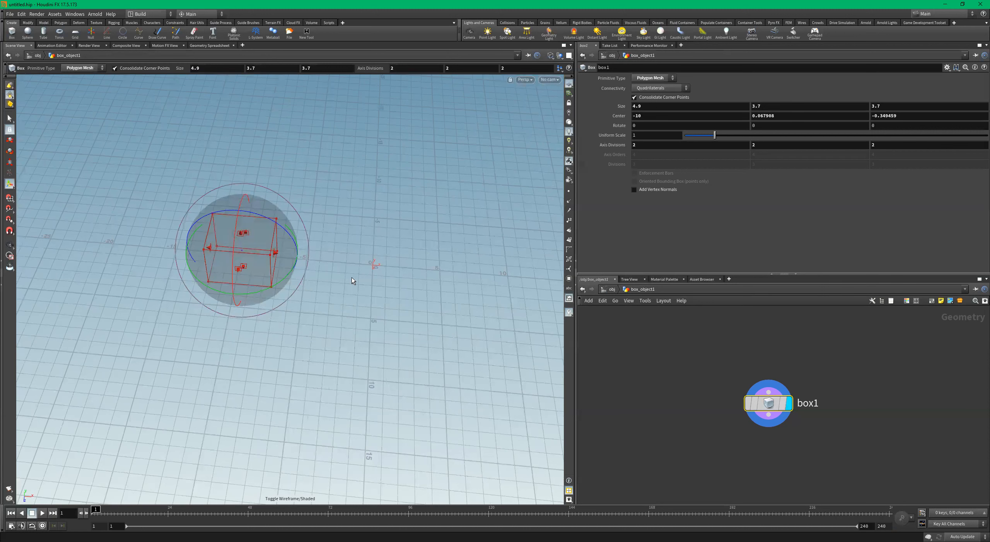
Select the box's front face with the Scale tool so that an edit node is added after box1
key(e)
key(r)
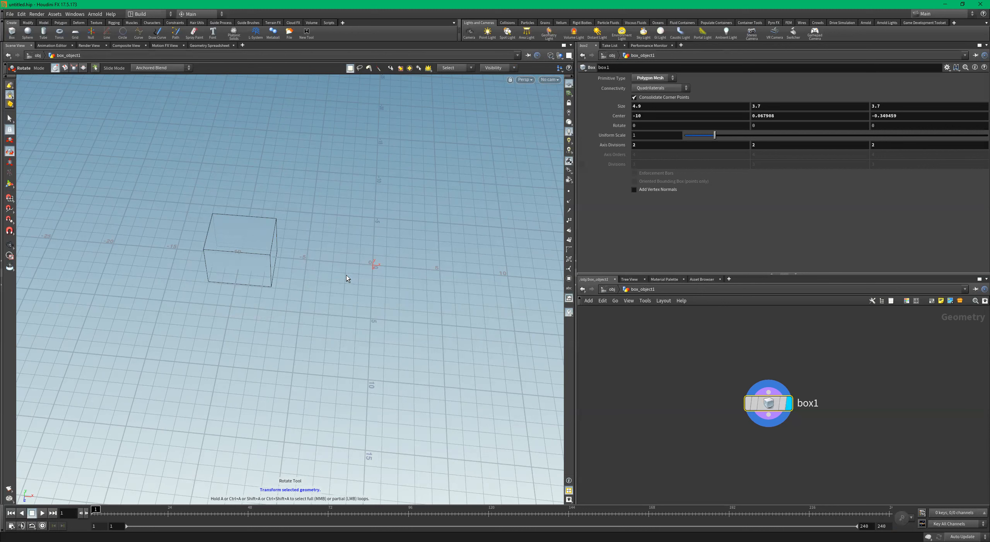
key(e)
click(240, 258)
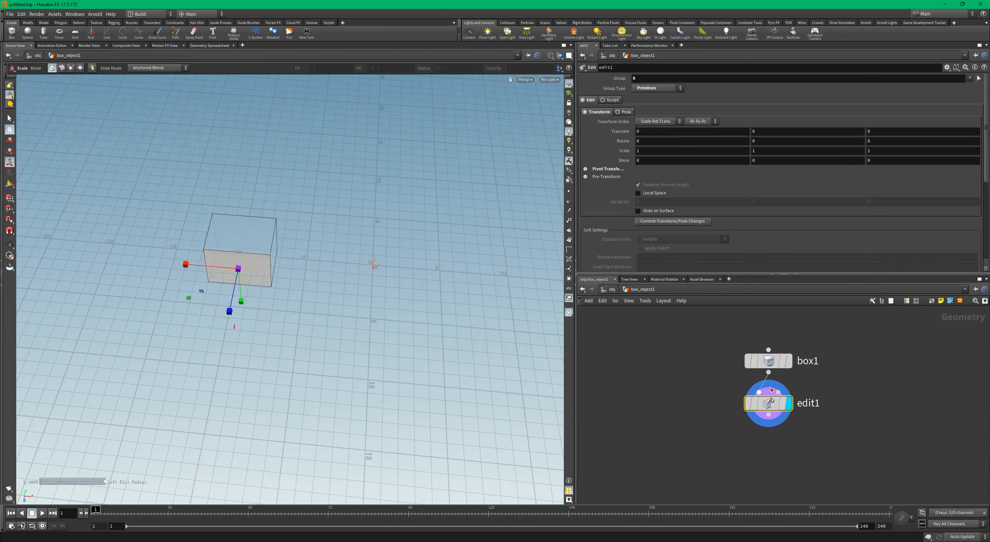
key(e)
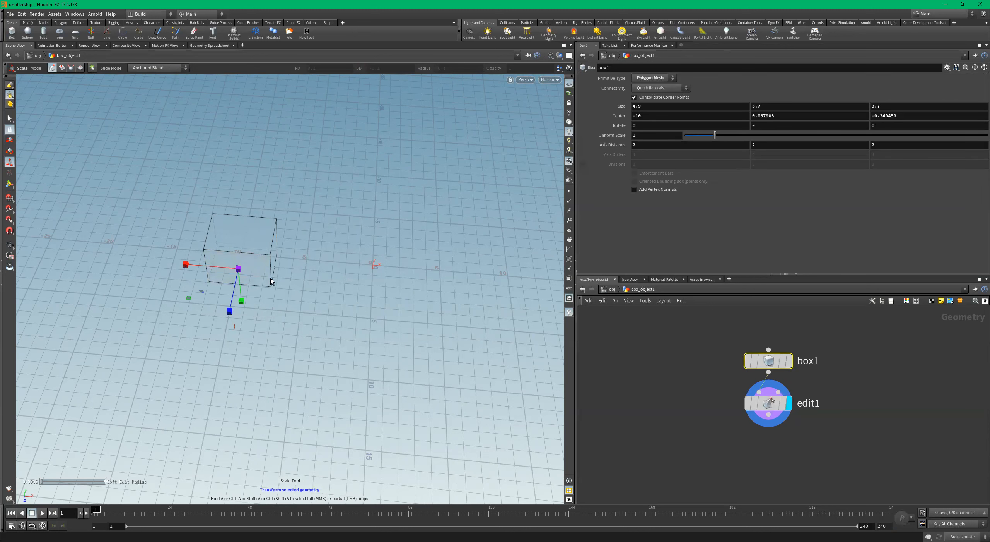
Put the display flag back on box1 and cycle the transform handle through move, rotate and scale
click(790, 361)
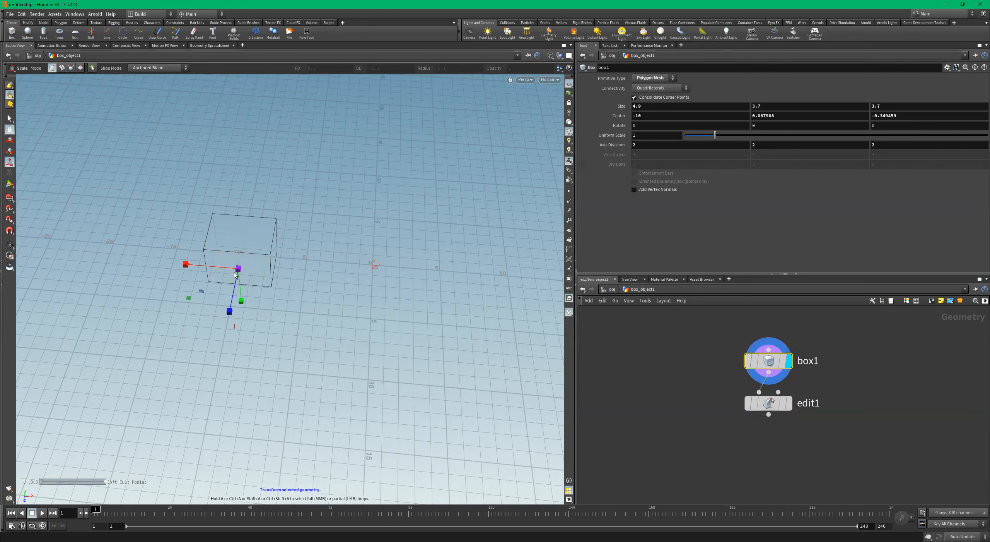
key(r)
key(t)
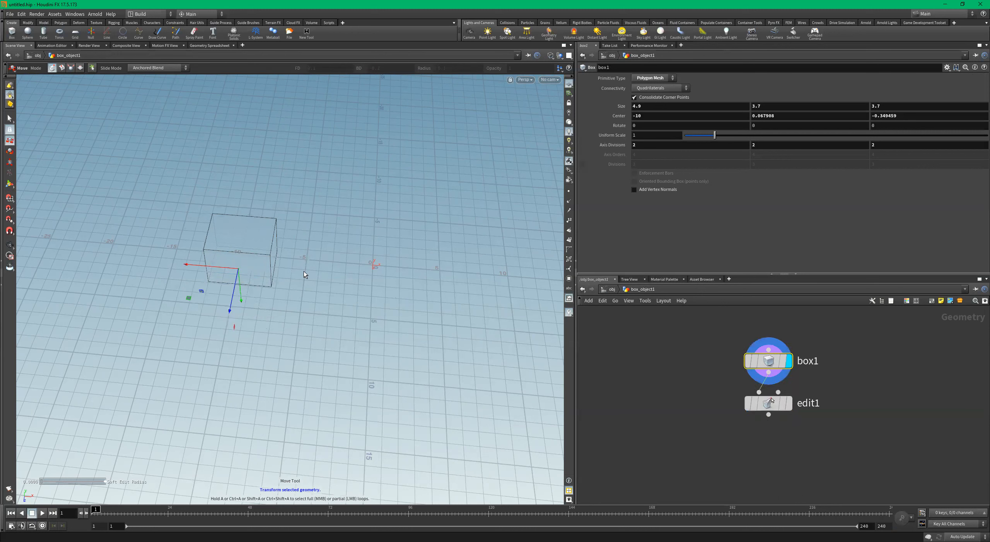
key(r)
key(e)
key(r)
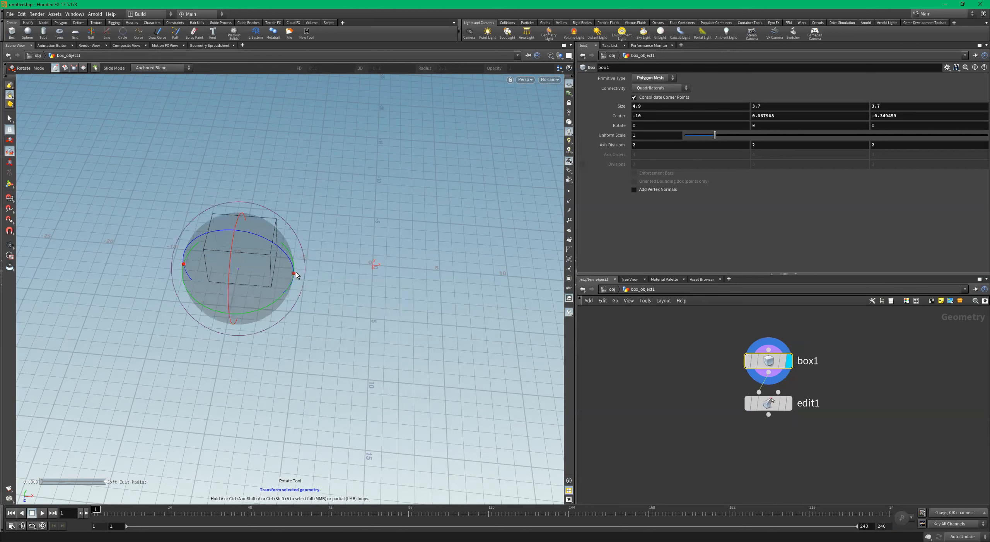
Remove the edit1 node and try the Move, Rotate and Scale tools on box1
key(Return)
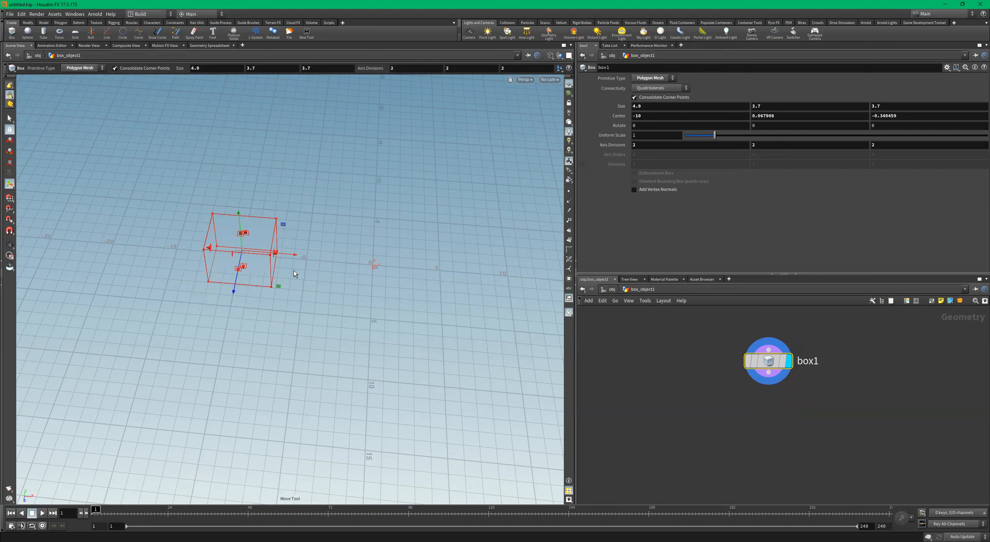
key(r)
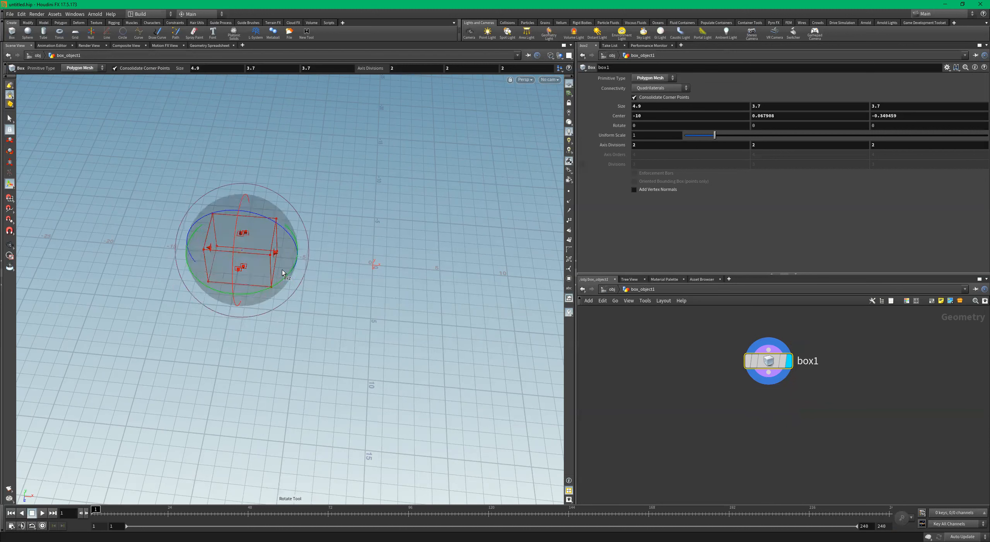
key(e)
key(w)
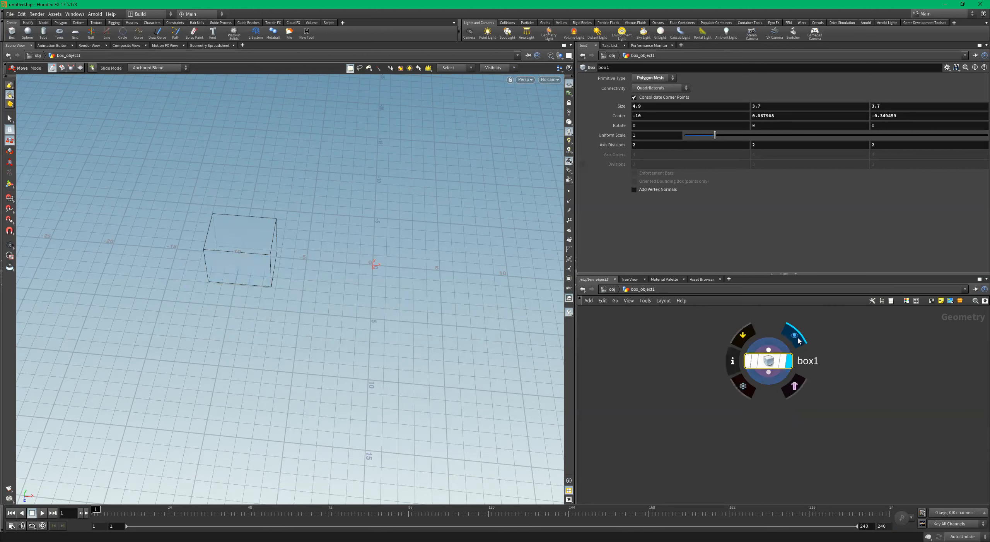
Frame the box more closely and return the viewport to shaded display
key(Escape)
drag(254, 236, 341, 214)
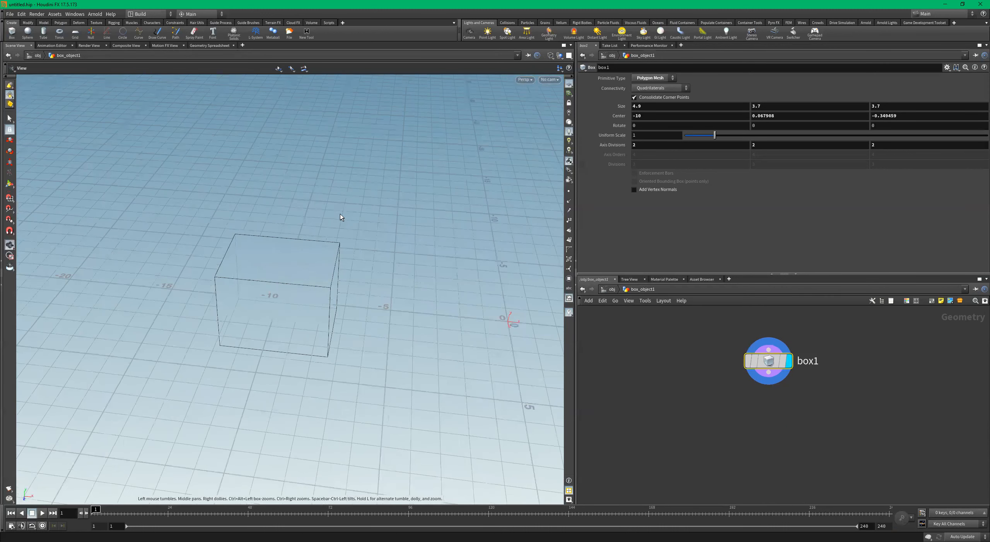
key(w)
key(w)
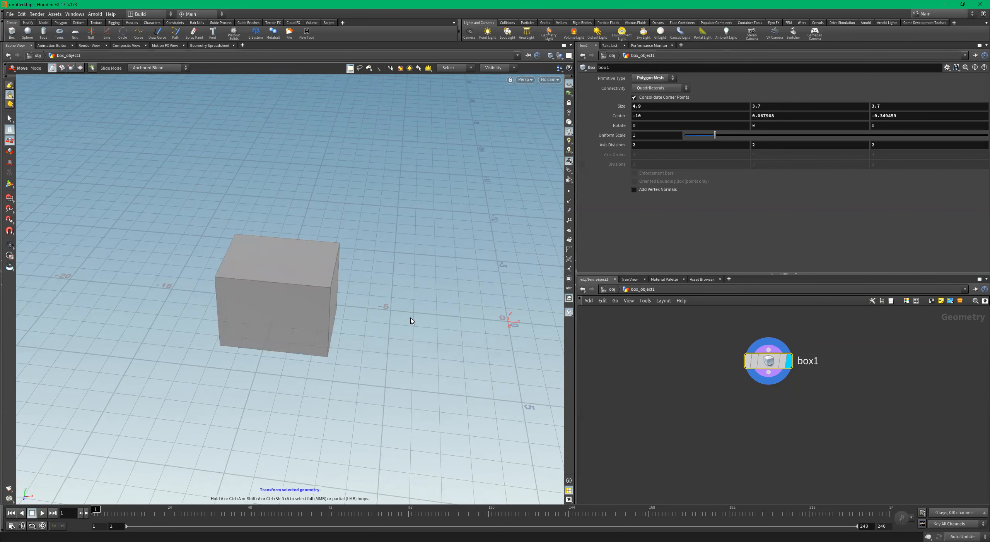
Show the box's own handles and move the box along X to a center of about -9.8
click(11, 185)
key(Escape)
drag(355, 238, 342, 244)
key(Return)
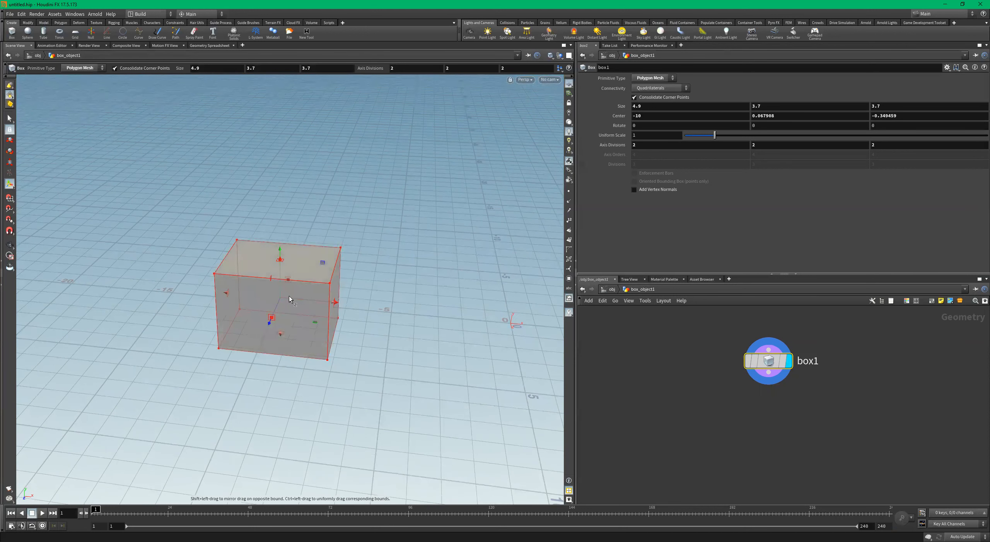
drag(308, 299, 328, 301)
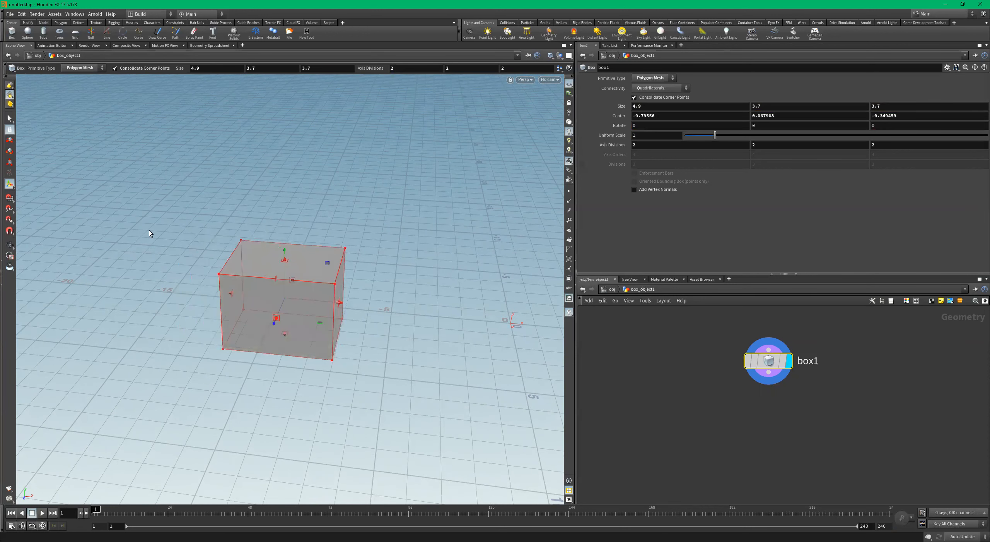
Try the Rotate, Move, Scale and Select tools in turn on the box
click(9, 152)
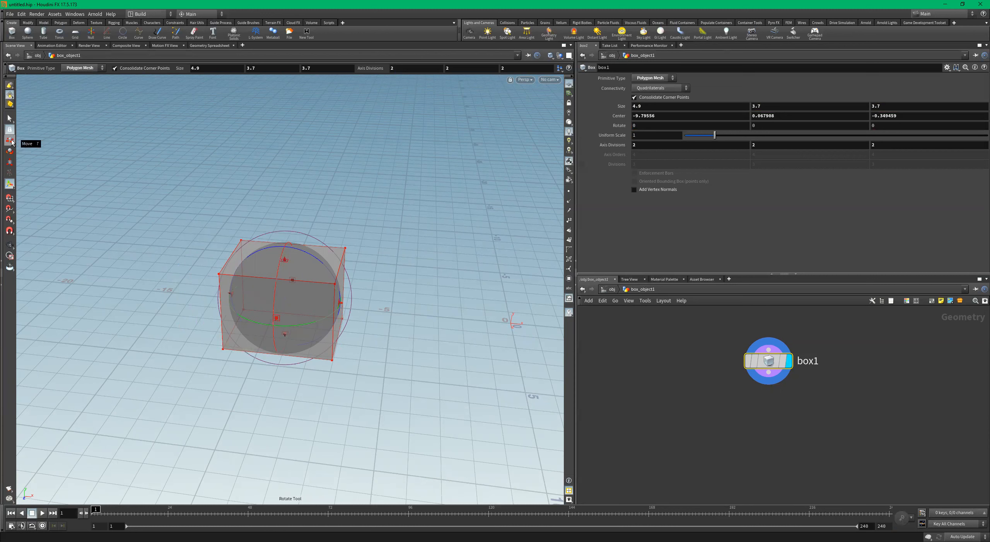
click(10, 141)
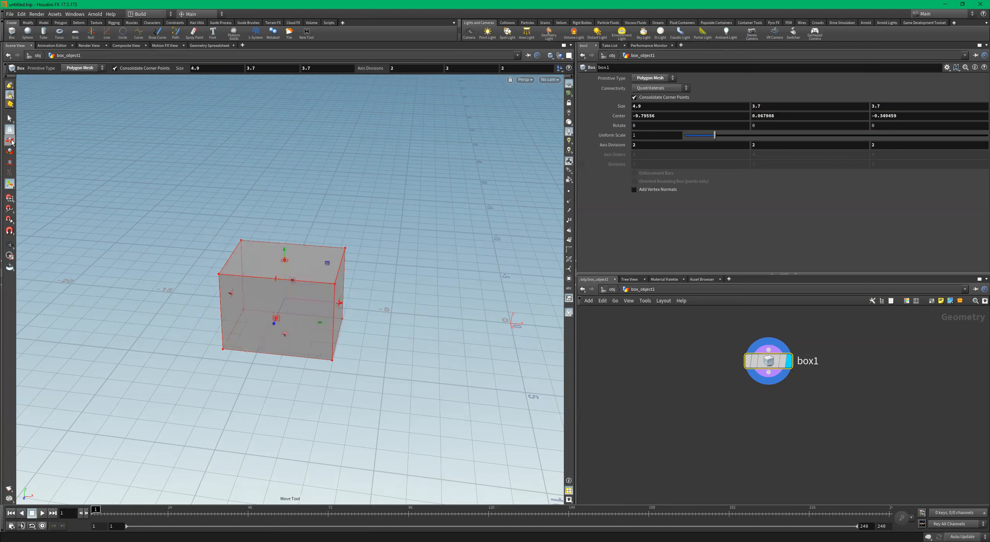
click(10, 162)
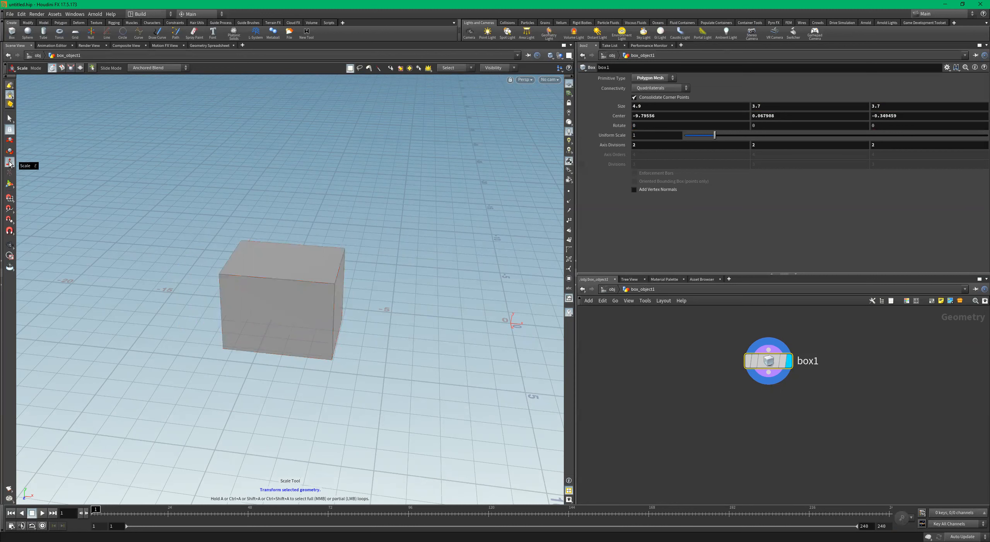
alt+drag(267, 271, 280, 295)
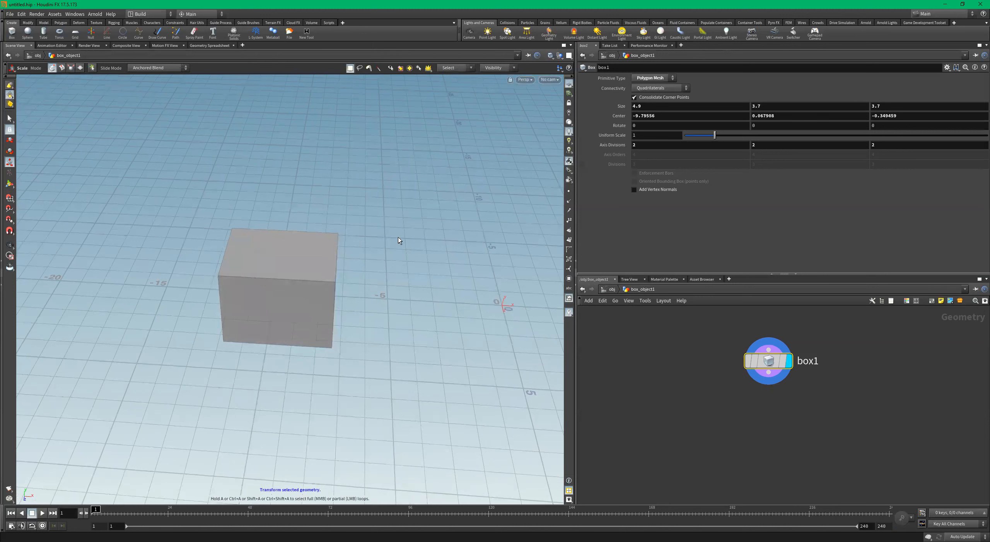
alt+drag(398, 239, 289, 228)
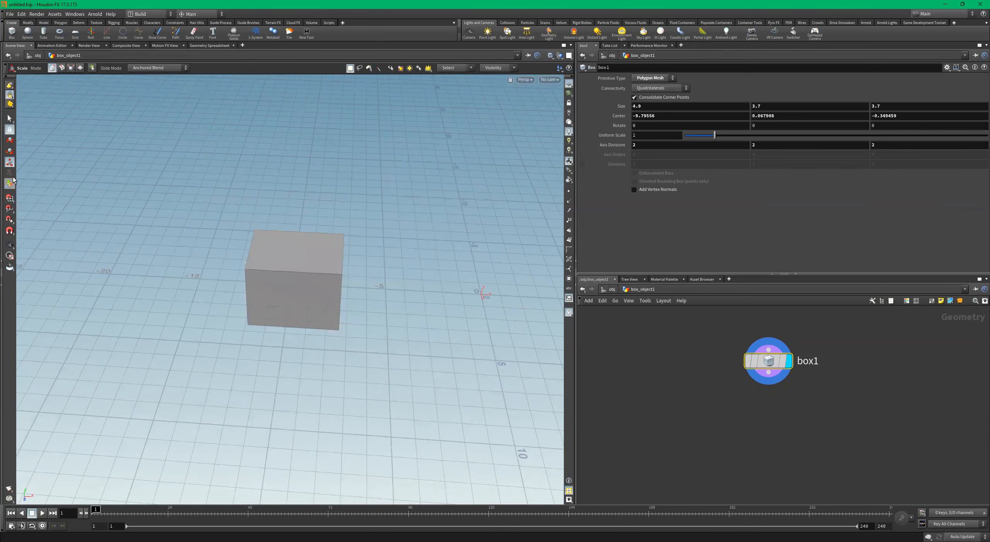
key(Escape)
alt+drag(319, 192, 287, 177)
click(11, 119)
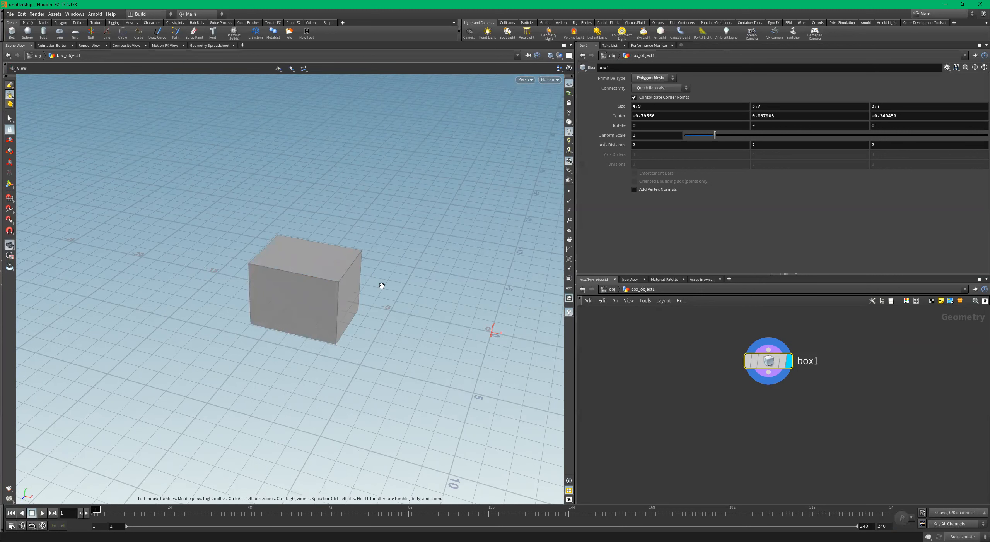
Show the box's handles again and stretch it in the negative X direction to an X size of about 10.6
alt+drag(380, 285, 406, 273)
click(9, 185)
alt+drag(287, 254, 297, 264)
drag(258, 290, 228, 275)
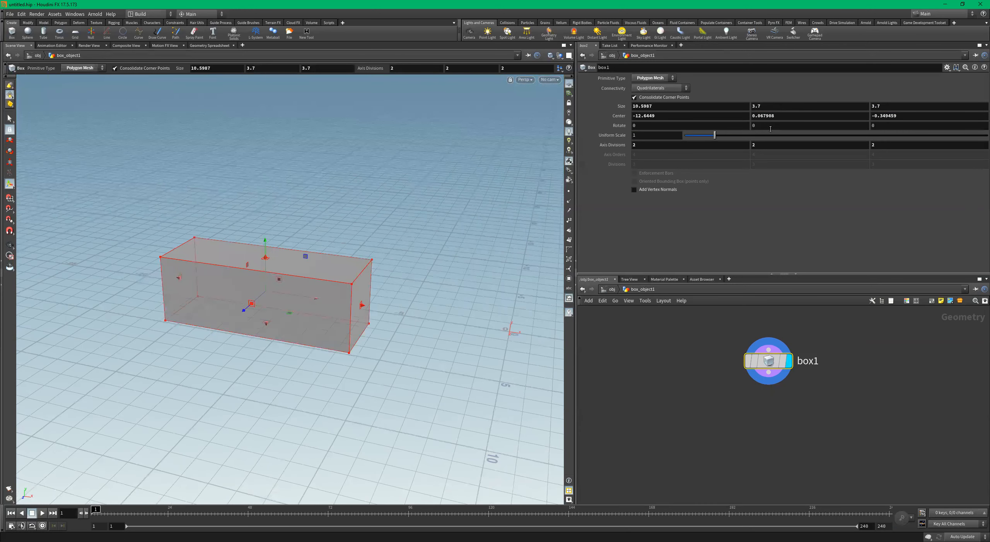
Undo the box's last stretch along the X axis
middle_drag(772, 127, 493, 61)
key(ctrl+z)
alt+drag(337, 236, 649, 205)
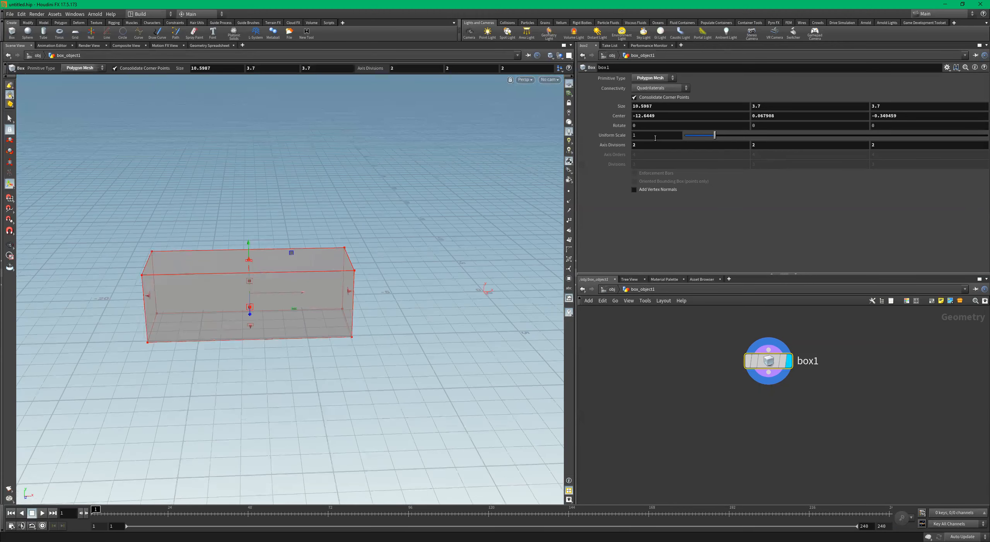
alt+drag(342, 257, 283, 240)
click(10, 151)
key(ctrl+z)
key(ctrl+z)
key(Escape)
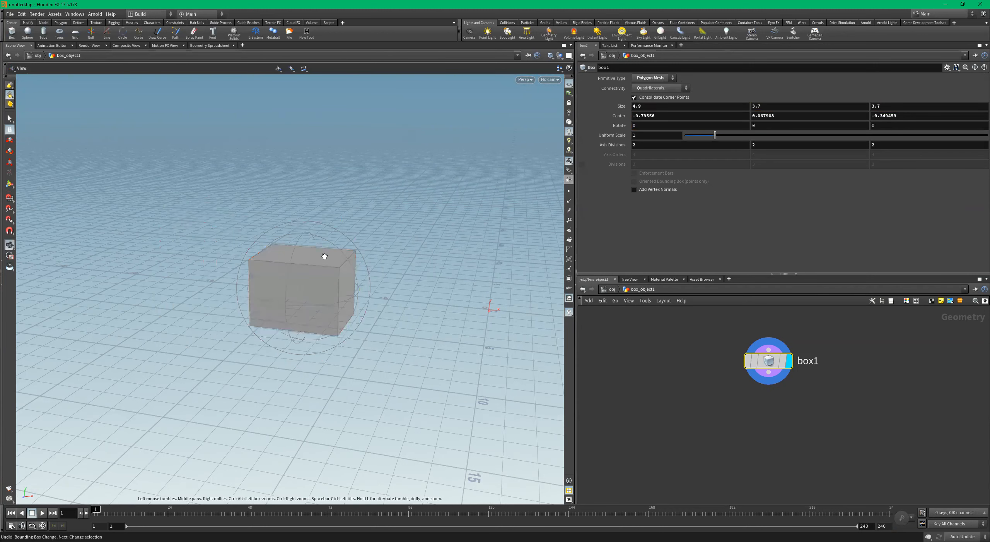
Show the box's handles again and lower its top face to a Y size of about 1.1
drag(400, 294, 331, 223)
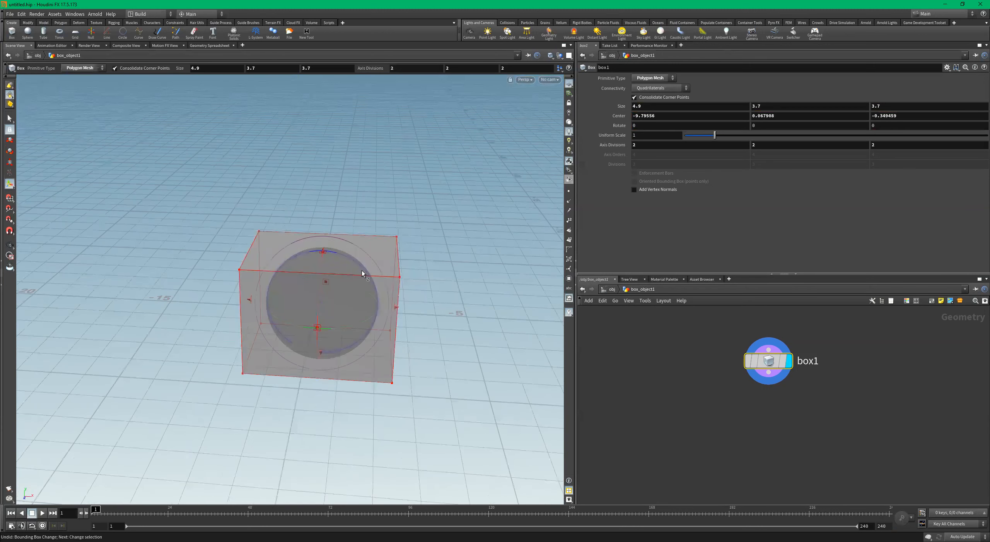
key(Return)
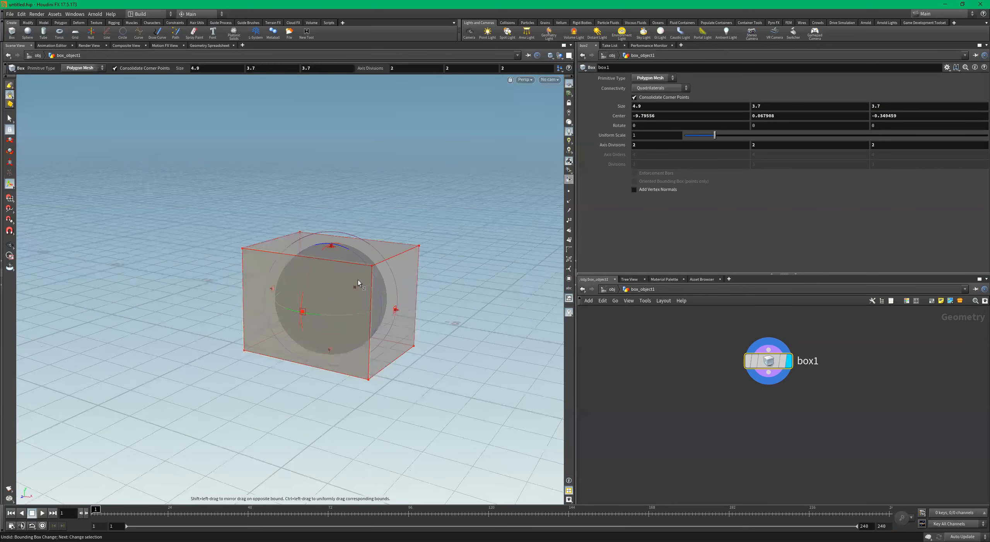
drag(336, 248, 393, 346)
key(Escape)
key(Return)
key(ctrl+z)
Enter the expression $FF for the box's Y rotation
click(770, 128)
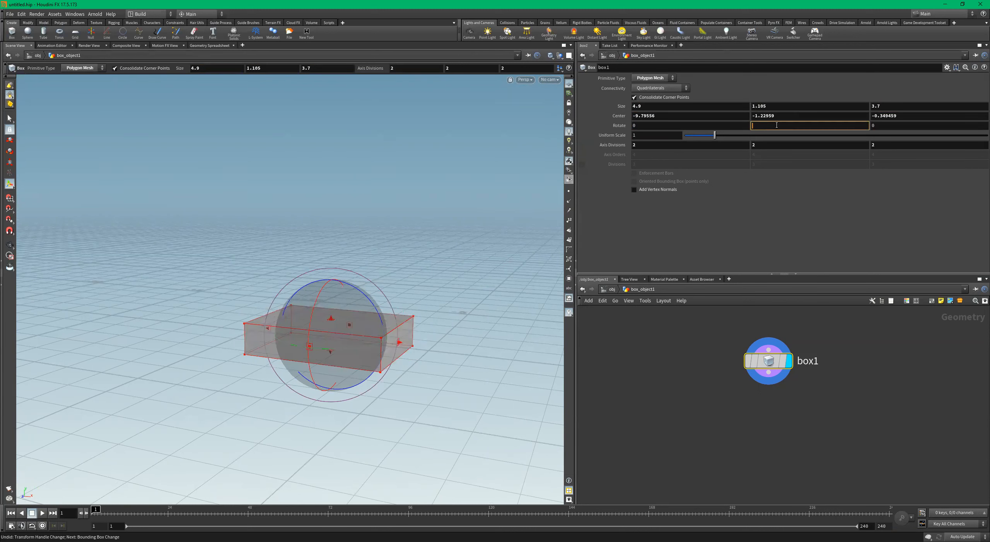
text($F)
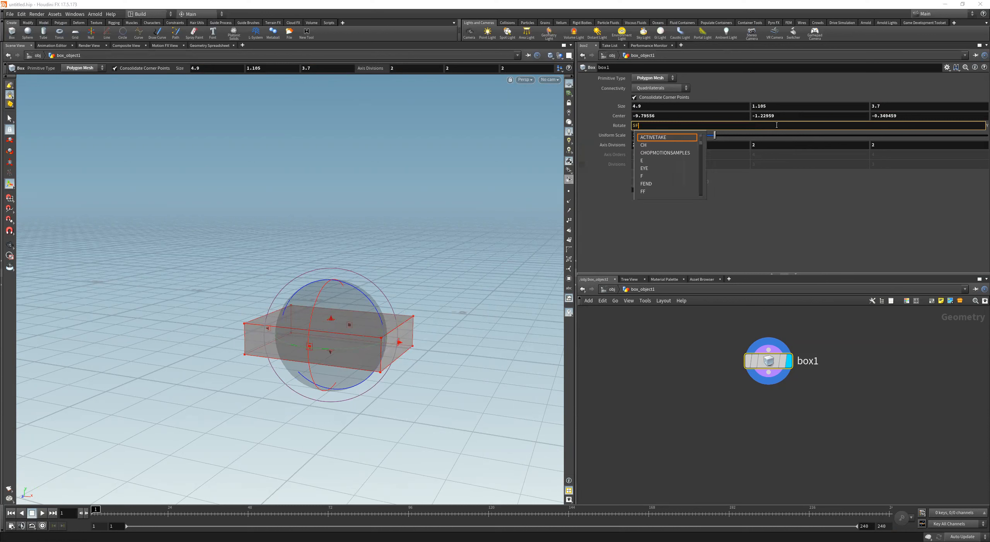
text(F)
key(Return)
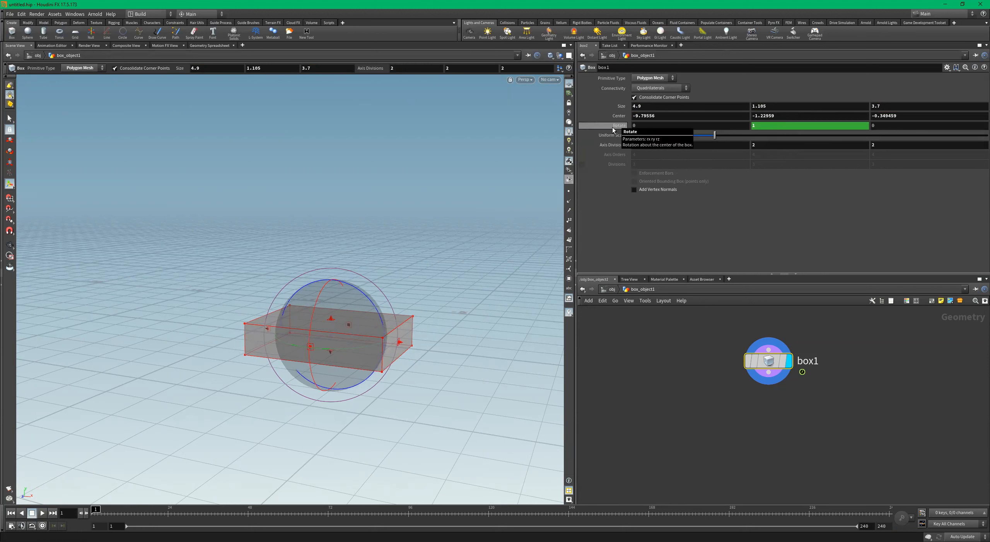
Play the animation to preview the box's rotation over time and return to frame 1
drag(104, 513, 47, 513)
click(42, 512)
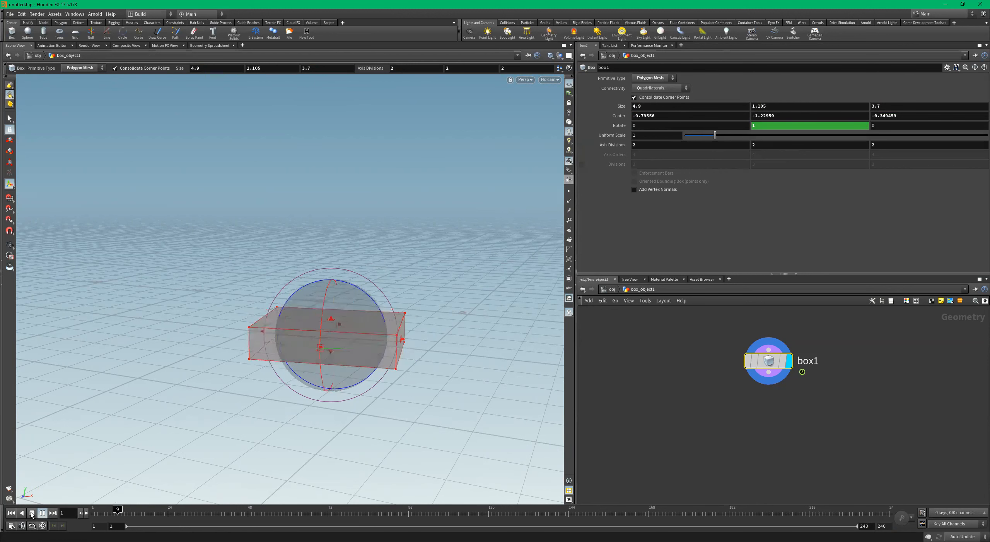
click(43, 512)
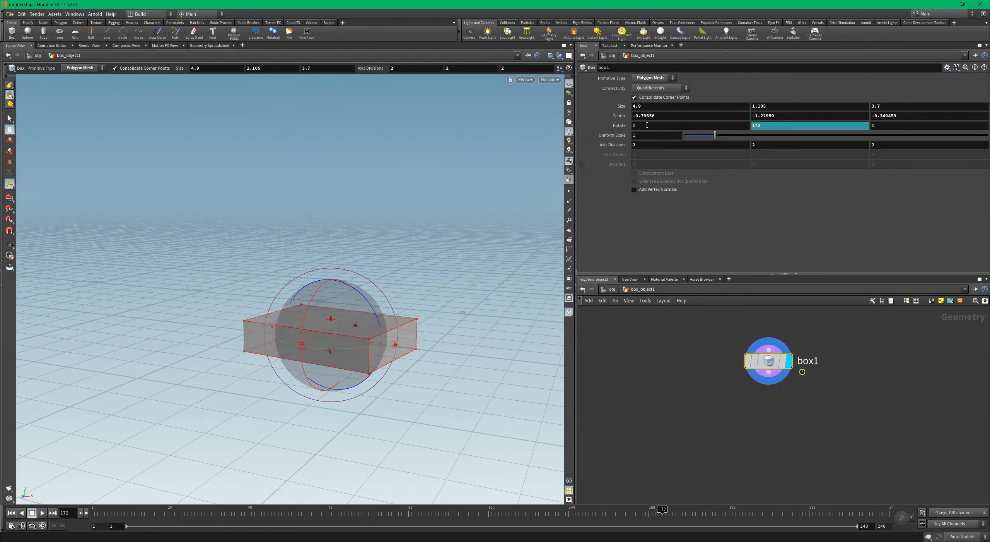
click(615, 125)
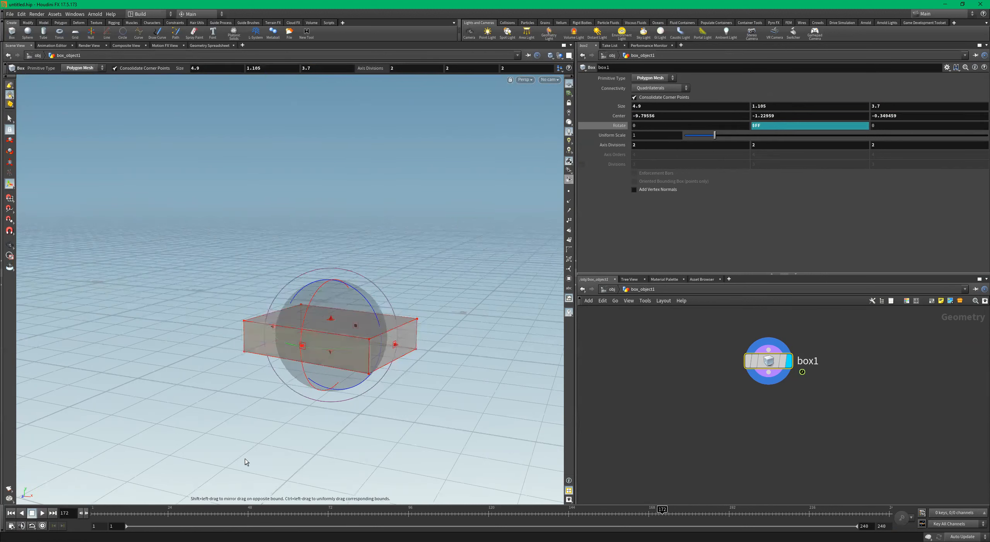
drag(155, 514, 93, 517)
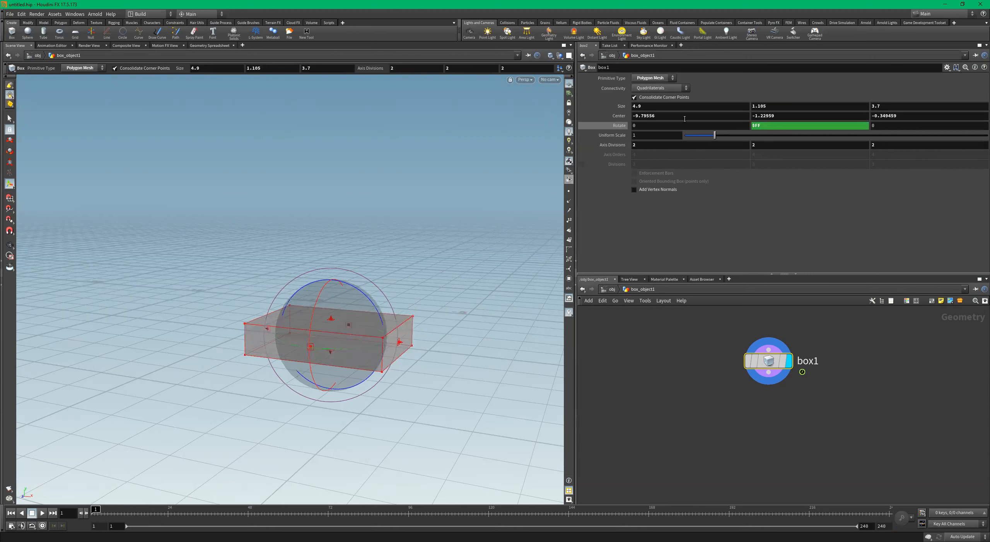
Switch the Rotate parameter between value and expression display, scrub to frame 24, and replay the animation before returning to frame 1
click(621, 127)
drag(96, 513, 180, 508)
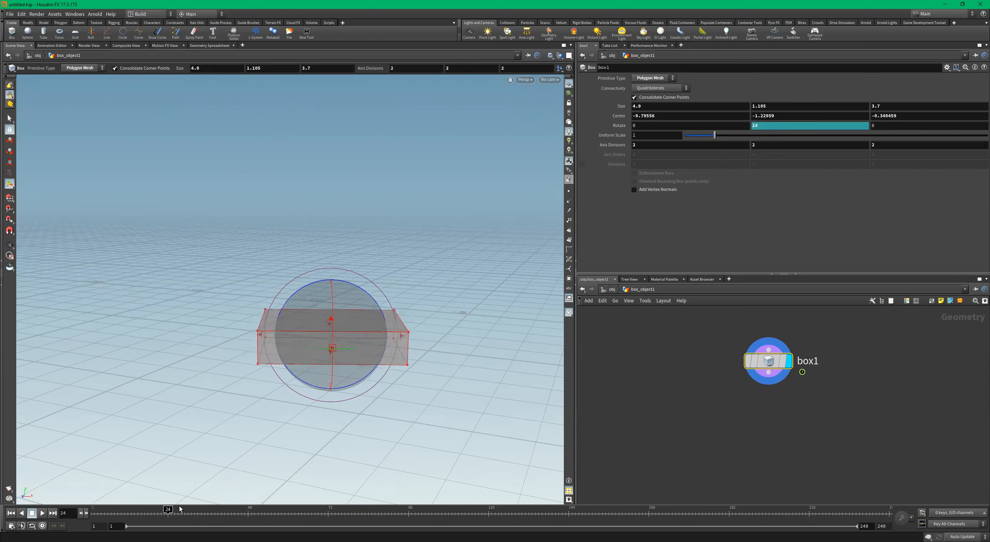
click(627, 126)
click(43, 514)
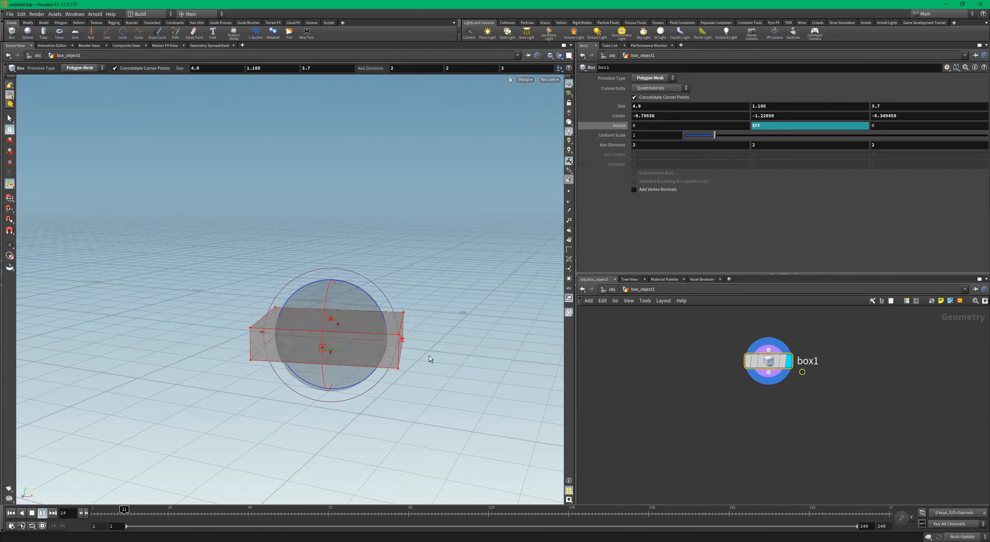
click(32, 513)
click(10, 513)
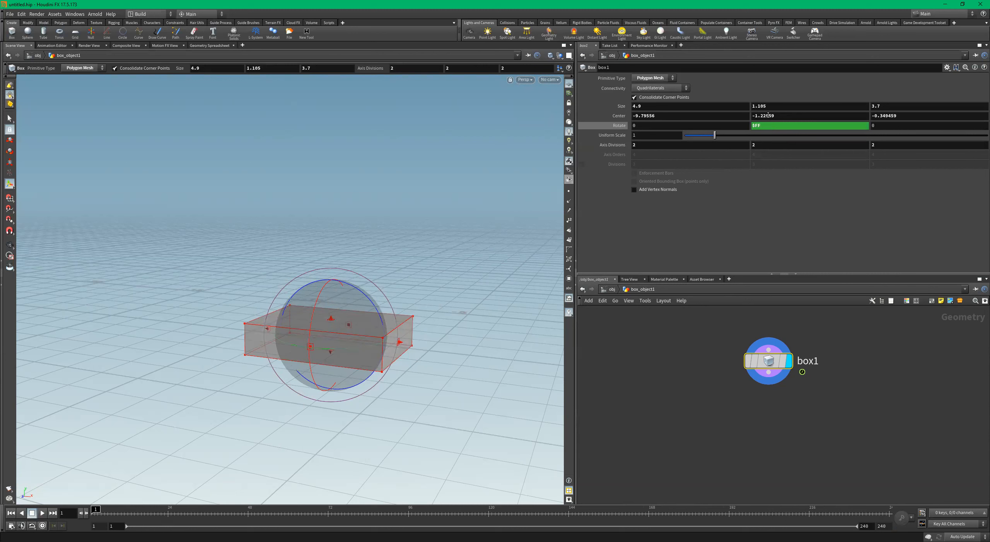
Delete the channels on the box's Y rotation and scrub the timeline to frame 22
right_click(776, 125)
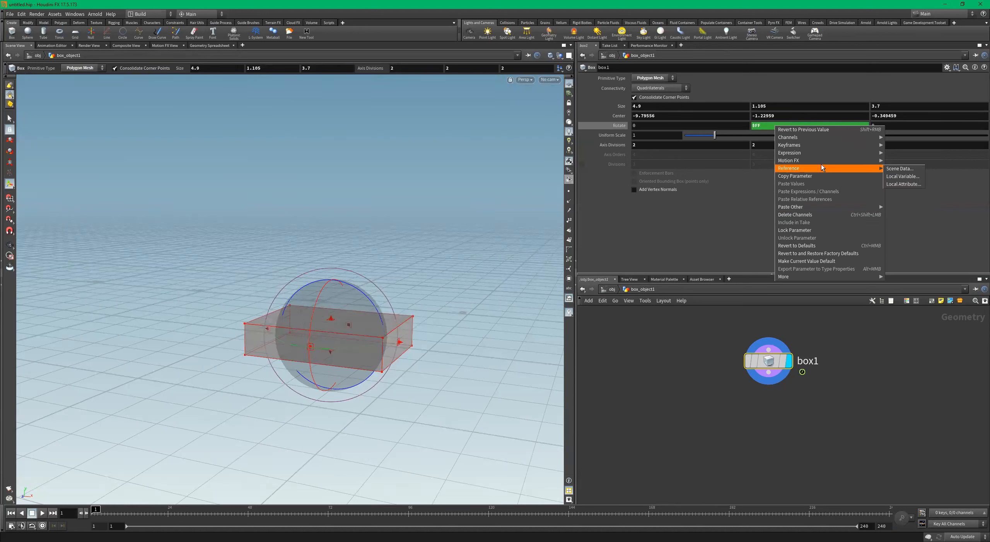
mouse_move(820, 149)
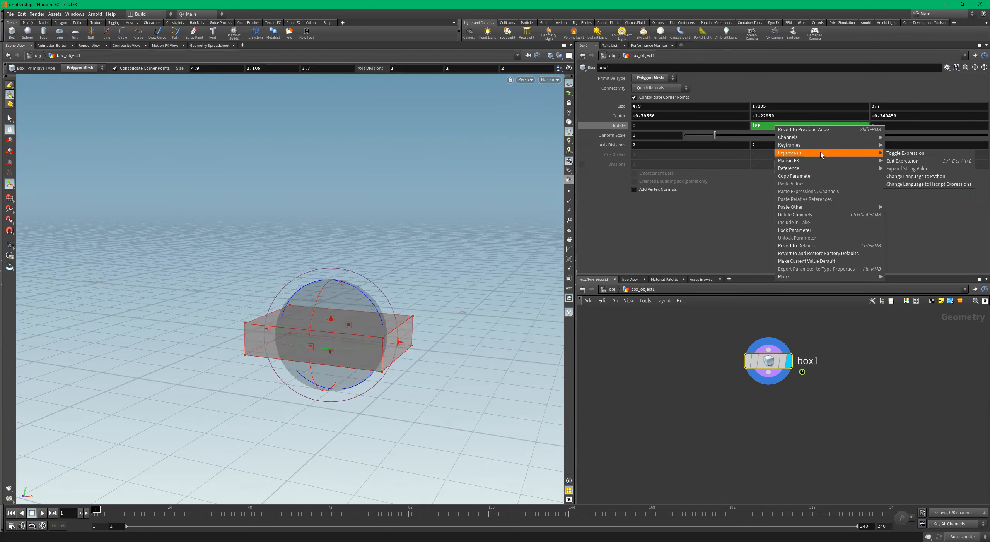
click(811, 215)
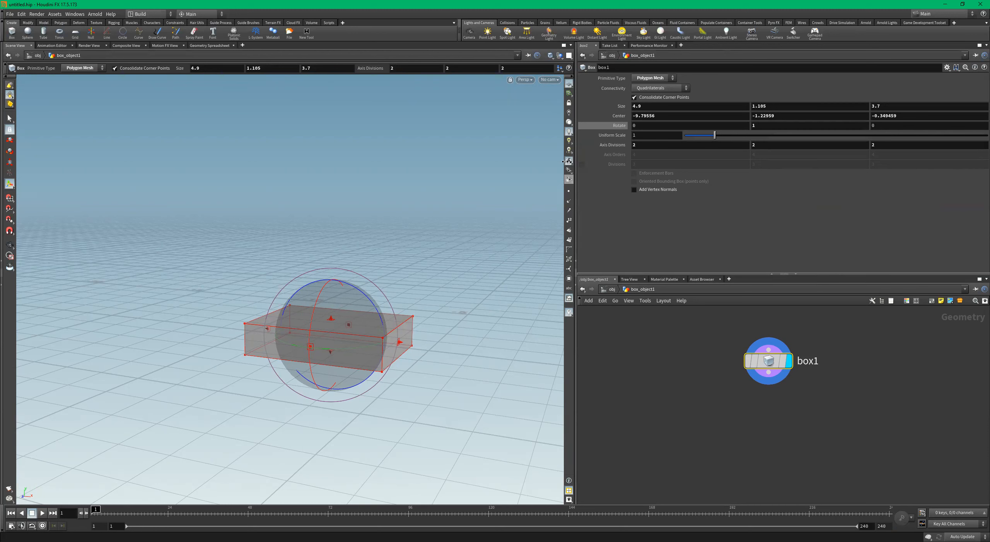
alt+drag(379, 307, 371, 271)
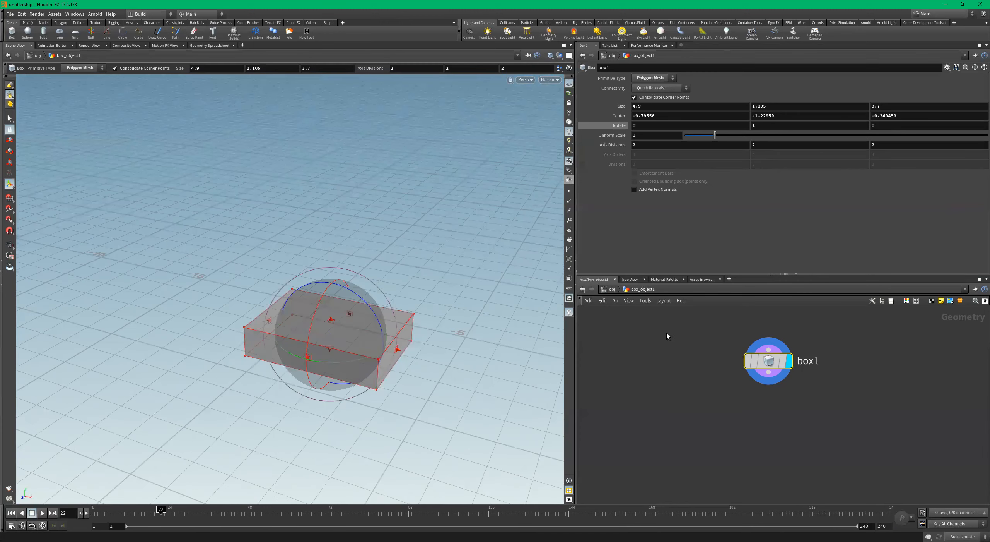
Go up to the object level and re-enter box_object1 to view box1 more closely
click(613, 290)
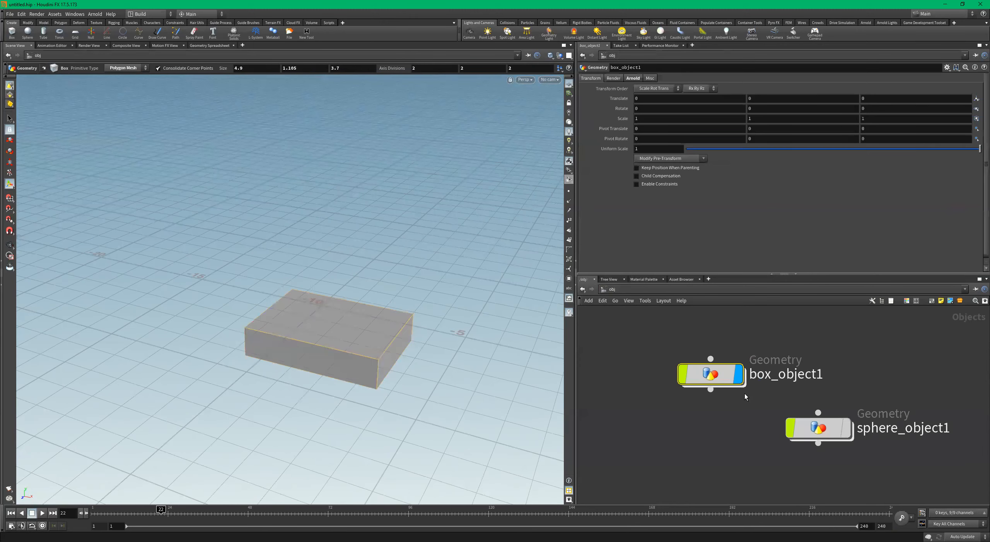
double_click(720, 374)
scroll(779, 358, up, 2)
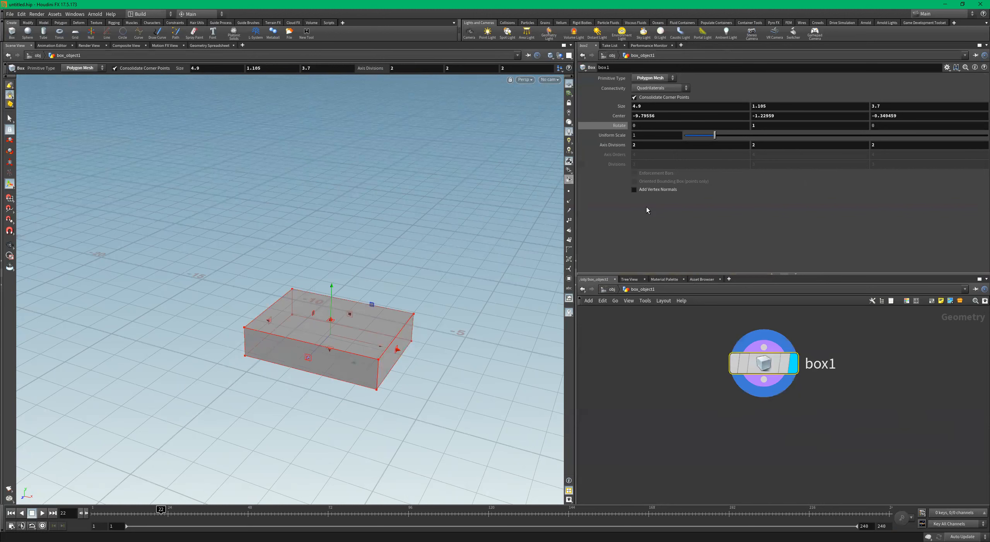
alt+drag(374, 298, 365, 309)
alt+right_drag(365, 310, 436, 312)
alt+drag(435, 312, 409, 327)
alt+right_drag(409, 327, 463, 294)
alt+middle_drag(463, 294, 477, 283)
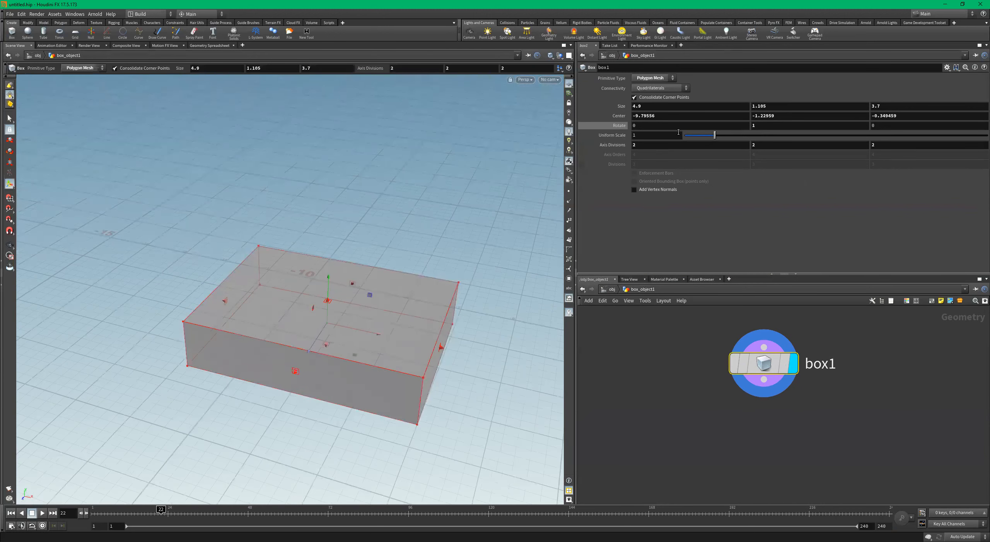
Raise the box to a Y center of about 1.58 and set its X axis divisions to 4
alt+drag(387, 222, 328, 136)
alt+middle_drag(315, 220, 306, 325)
alt+drag(343, 279, 347, 251)
middle_drag(685, 145, 720, 148)
alt+drag(355, 220, 422, 292)
middle_drag(670, 143, 639, 145)
alt+drag(398, 293, 359, 245)
key(Return)
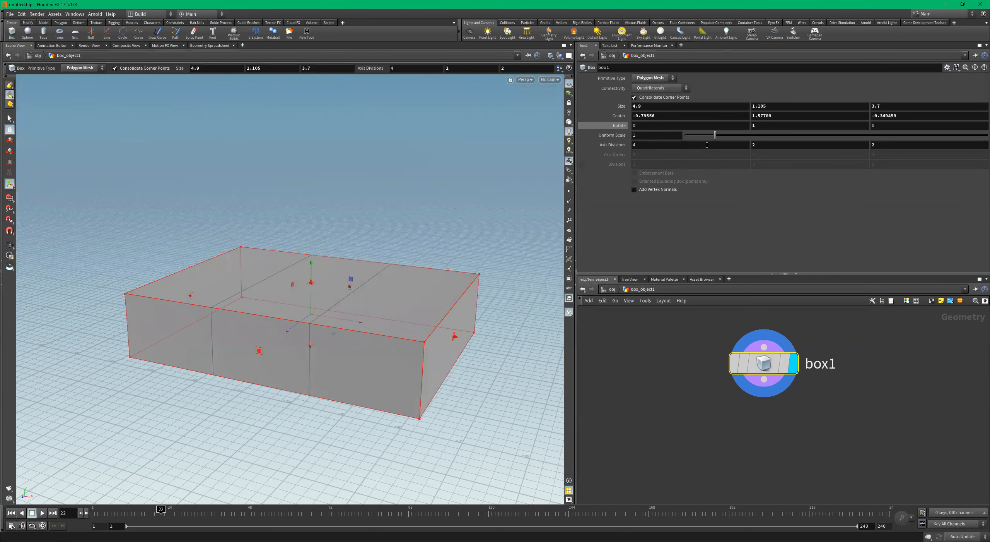
Set the box's axis divisions to 4 in Y and 9 in Z
middle_drag(791, 145, 816, 145)
middle_drag(898, 145, 918, 145)
key(Escape)
drag(442, 268, 440, 294)
key(Return)
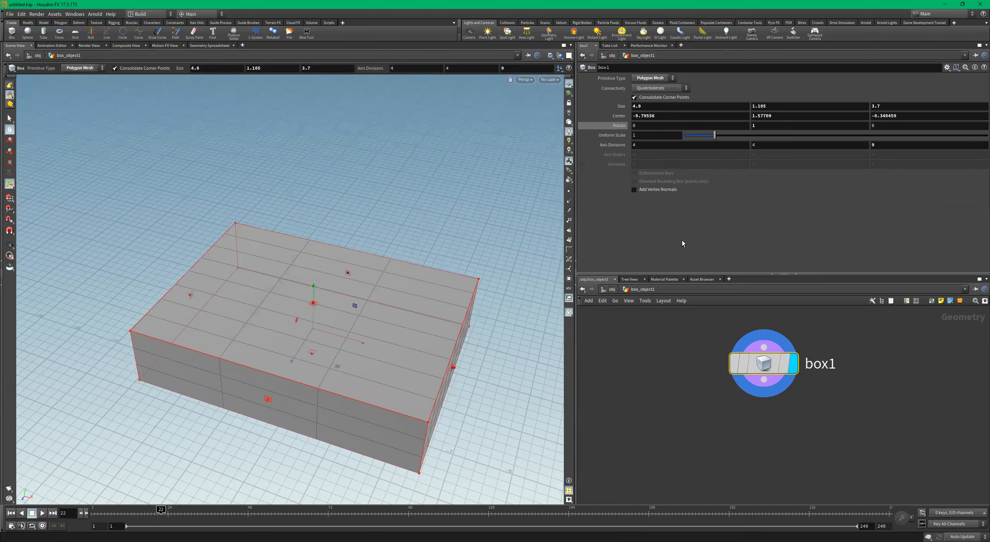
Stretch the box to a Y size of about 6.2 and move its center to about -17.8, 4.1, -0.2
scroll(399, 312, down, 10)
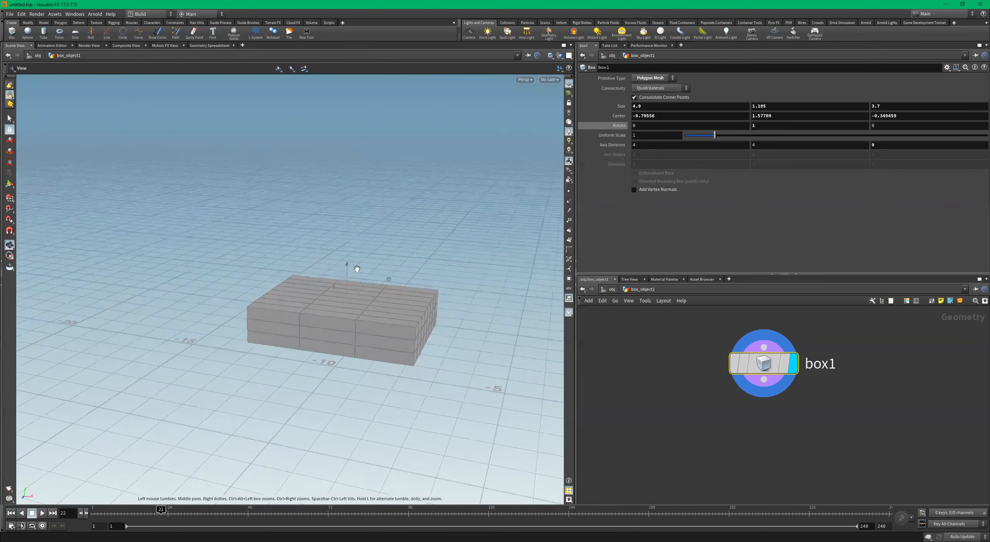
alt+drag(403, 320, 212, 204)
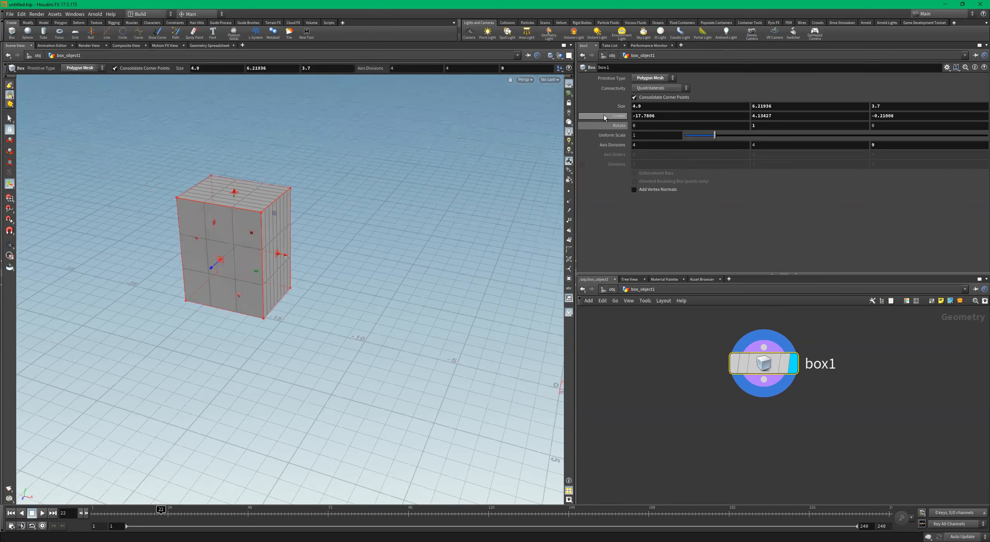
Set the box's primitive type to Polygon
click(653, 76)
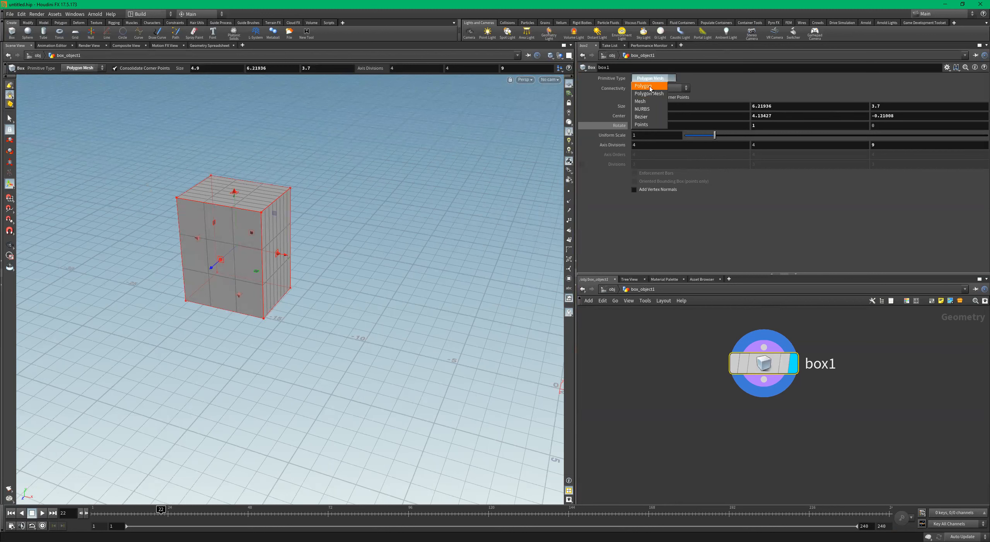
click(650, 86)
alt+drag(334, 248, 331, 232)
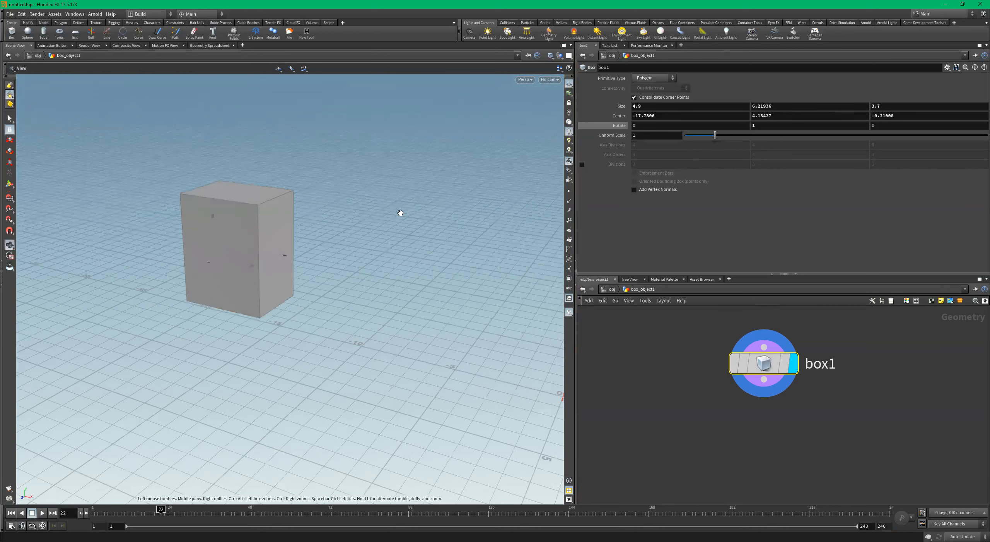
click(653, 82)
click(652, 82)
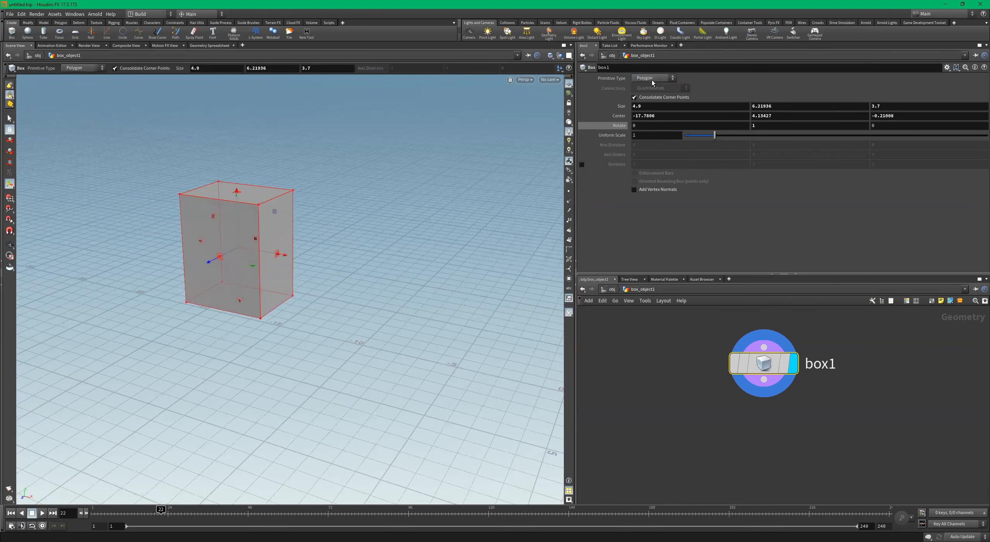
Change the box's primitive type to Mesh
click(653, 82)
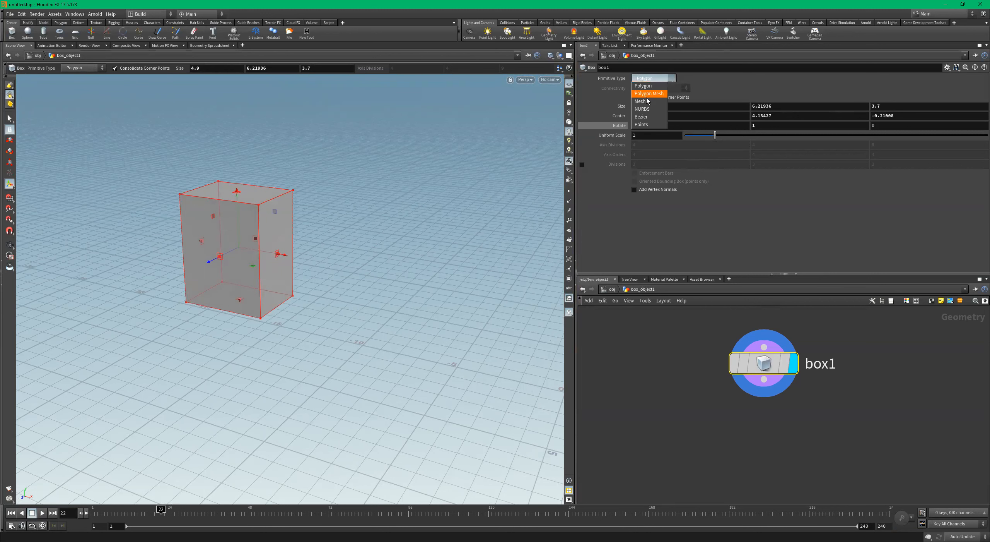
alt+right_drag(310, 201, 366, 240)
alt+drag(366, 239, 370, 252)
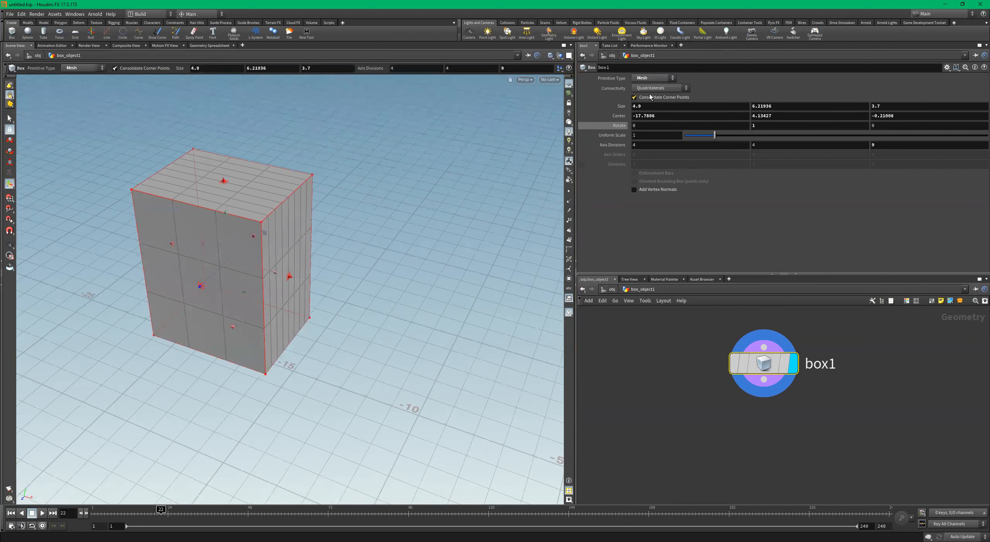
Set the box's primitive type back to Polygon Mesh
click(656, 79)
click(645, 97)
click(654, 78)
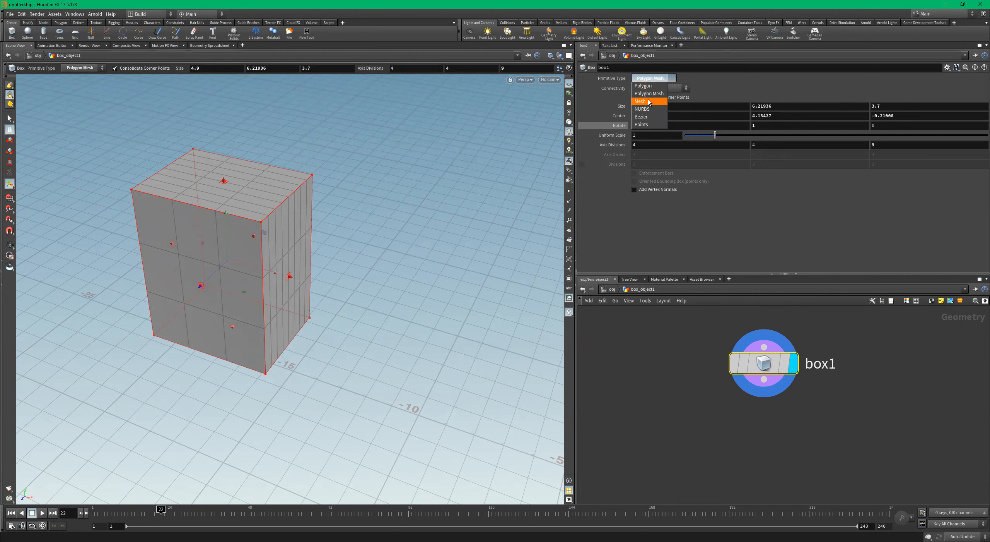
click(650, 94)
alt+right_drag(307, 246, 296, 237)
alt+drag(297, 236, 303, 252)
alt+right_drag(303, 252, 360, 267)
alt+drag(360, 267, 499, 232)
Try the Polygon primitive type on the box once more and return it to Polygon Mesh
click(649, 78)
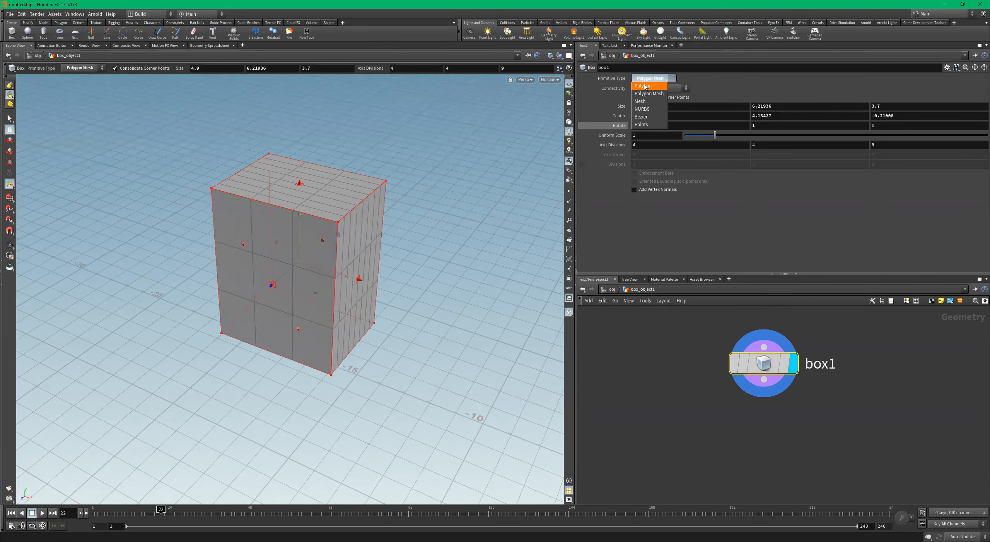
click(649, 85)
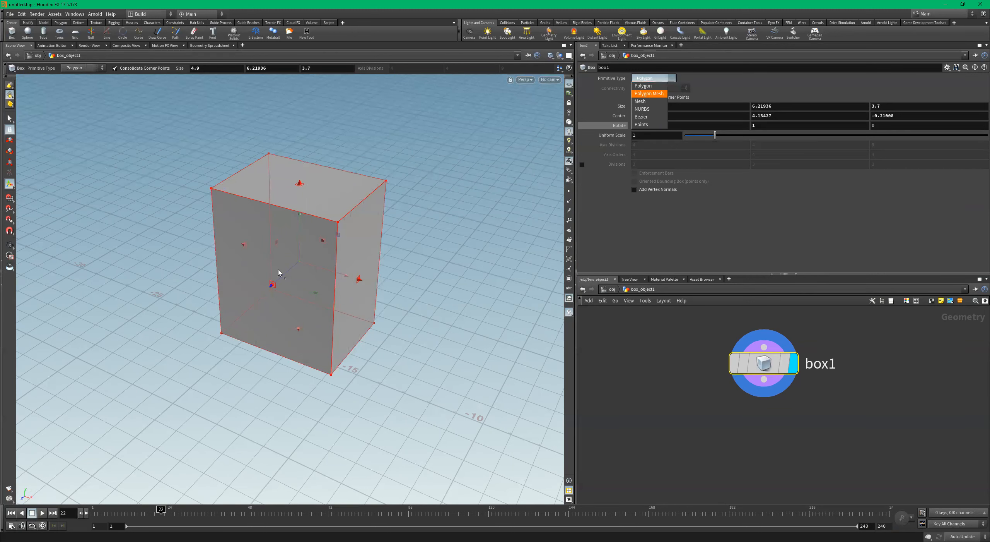
alt+drag(279, 270, 260, 249)
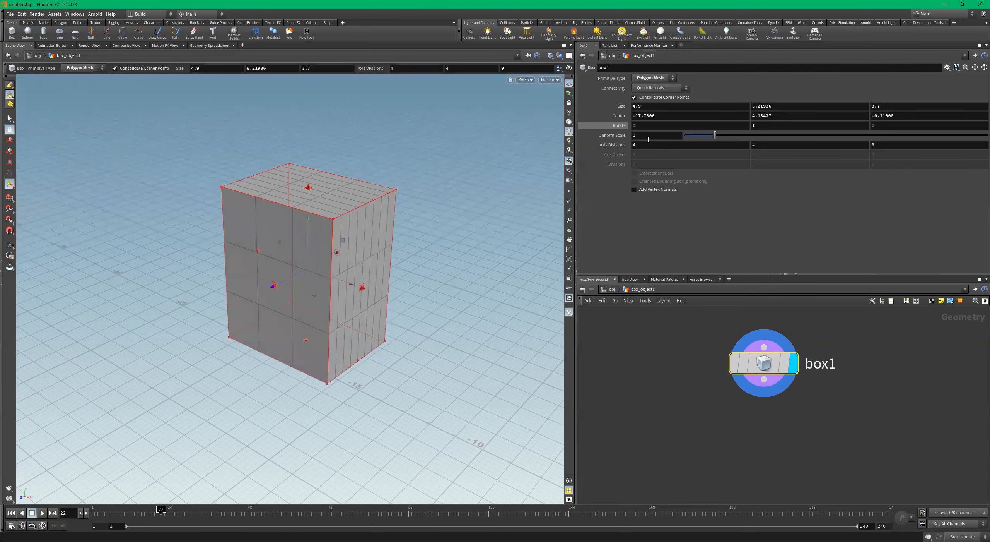
alt+right_drag(244, 227, 285, 263)
mouse_move(285, 263)
alt+mouse_down()
mouse_move(292, 245)
mouse_move(294, 267)
alt+mouse_up()
alt+middle_drag(422, 266, 285, 267)
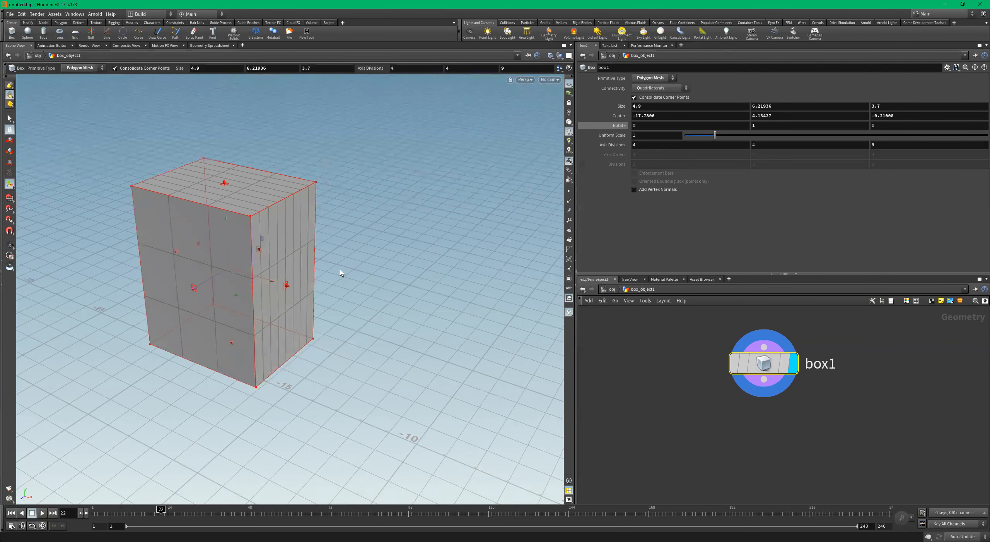
Examine the divided box from several angles, both inside its geometry network and at the object level
alt+right_drag(424, 331, 348, 294)
alt+drag(348, 294, 389, 335)
alt+right_drag(366, 314, 414, 314)
mouse_move(414, 314)
alt+mouse_down()
mouse_move(382, 332)
mouse_move(400, 334)
mouse_move(411, 313)
alt+mouse_up()
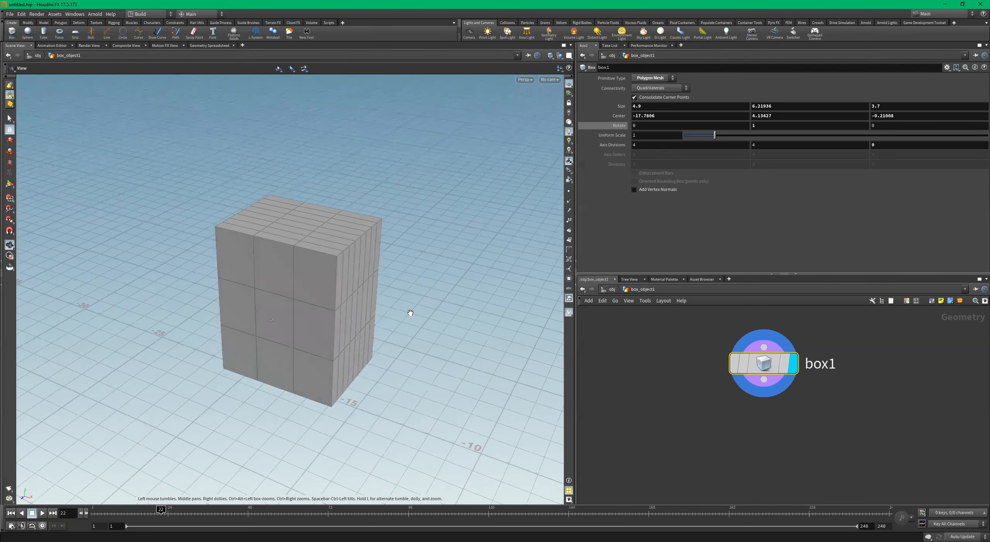
key(Return)
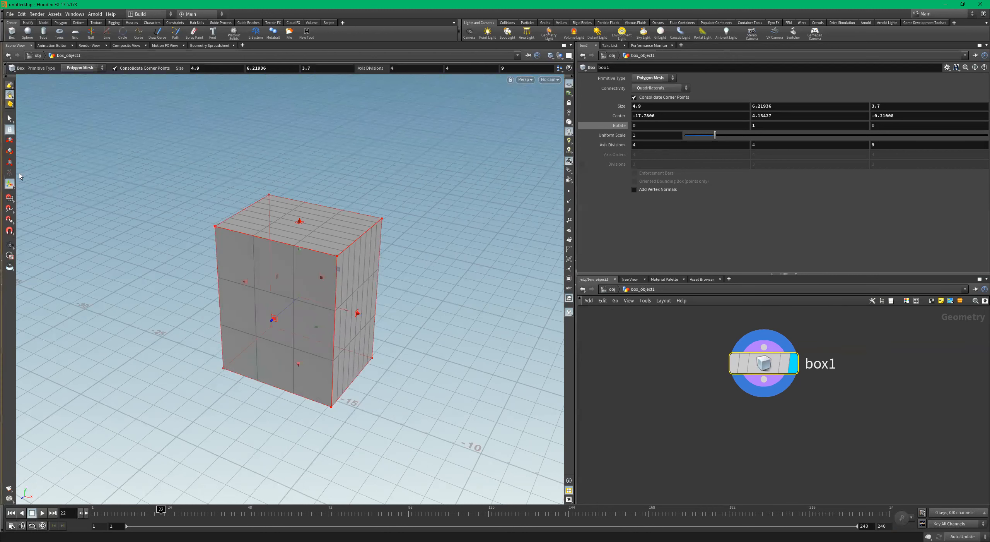
alt+drag(291, 275, 359, 226)
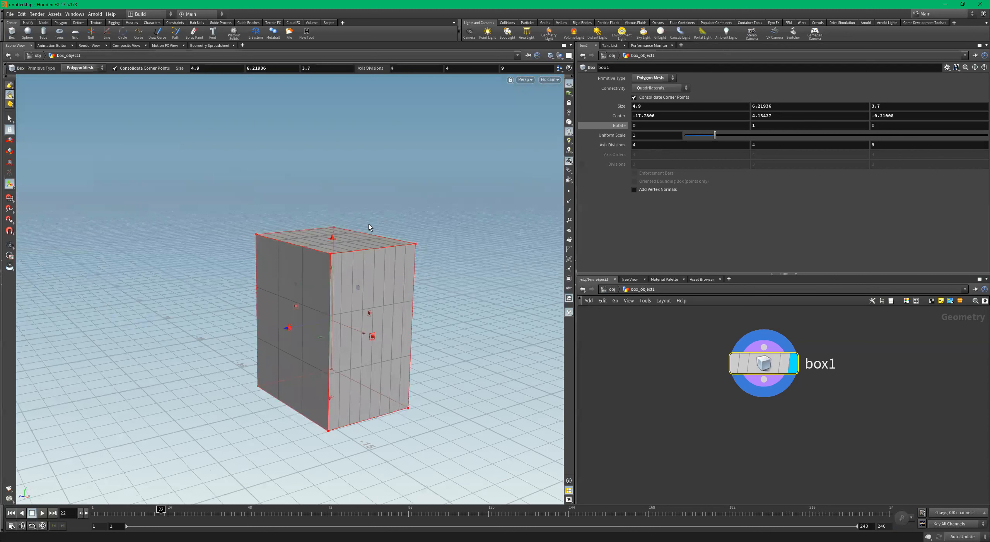
click(605, 290)
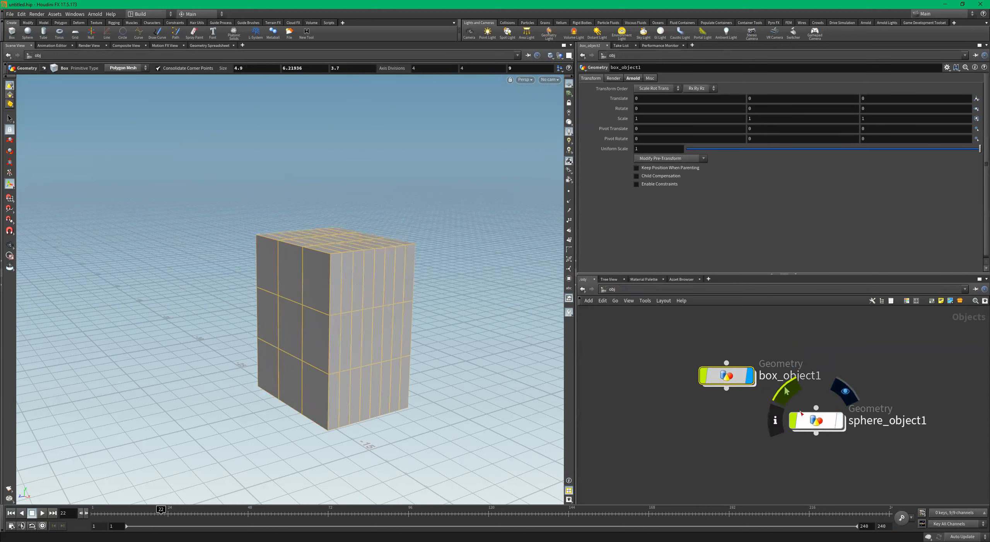
key(Escape)
drag(356, 362, 341, 261)
alt+middle_drag(341, 261, 283, 208)
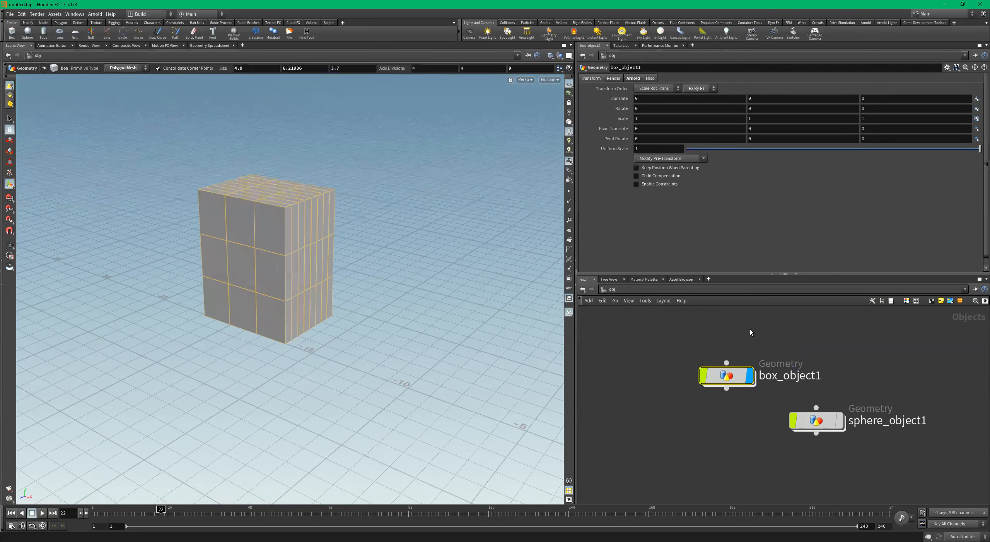
alt+right_drag(438, 370, 314, 313)
alt+drag(313, 312, 452, 282)
alt+middle_drag(453, 281, 296, 224)
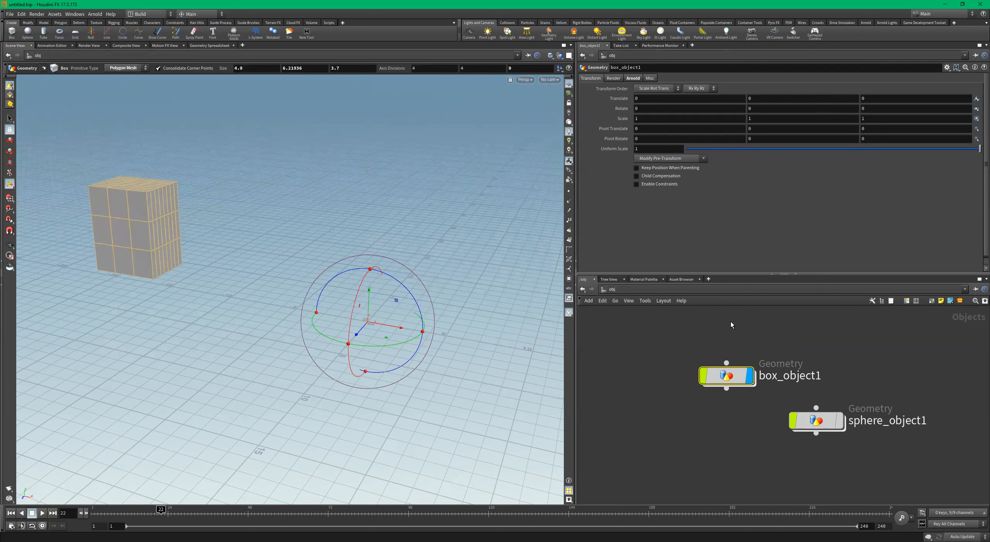
Move the box inside box_object1 along X to a center of about -20 and return to the object level
double_click(730, 381)
drag(183, 233, 158, 228)
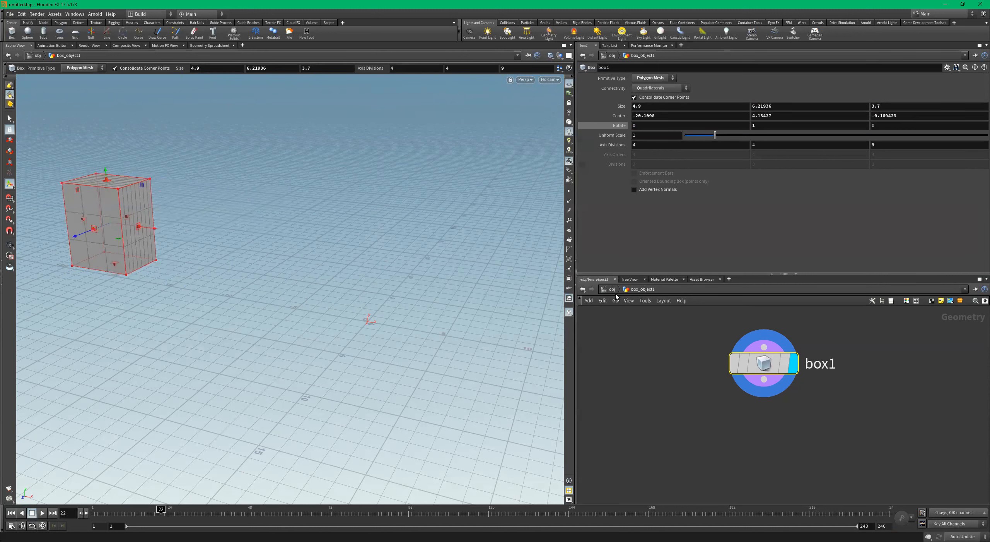
key(u)
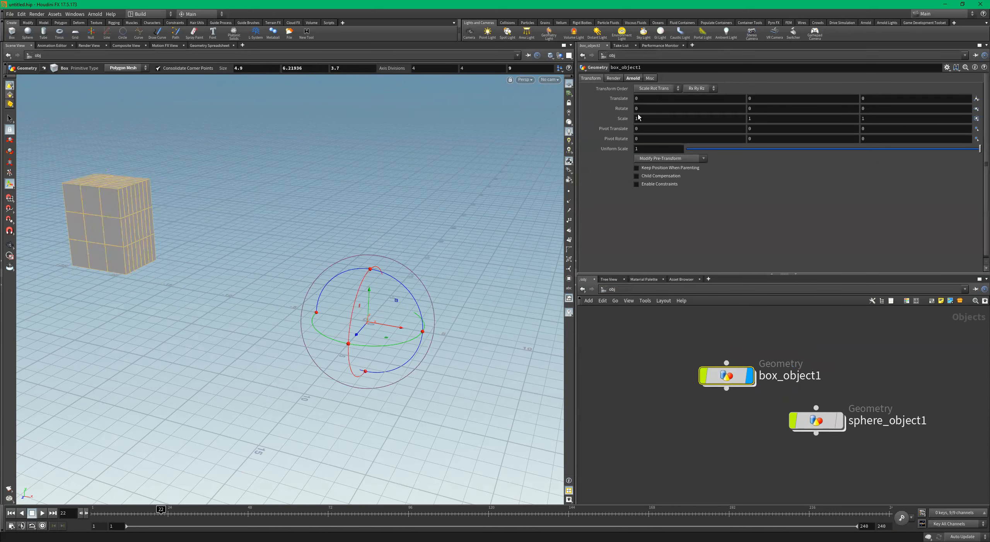
Try translating the whole box_object1 to about -15.39 in X and undo the move
drag(401, 329, 195, 289)
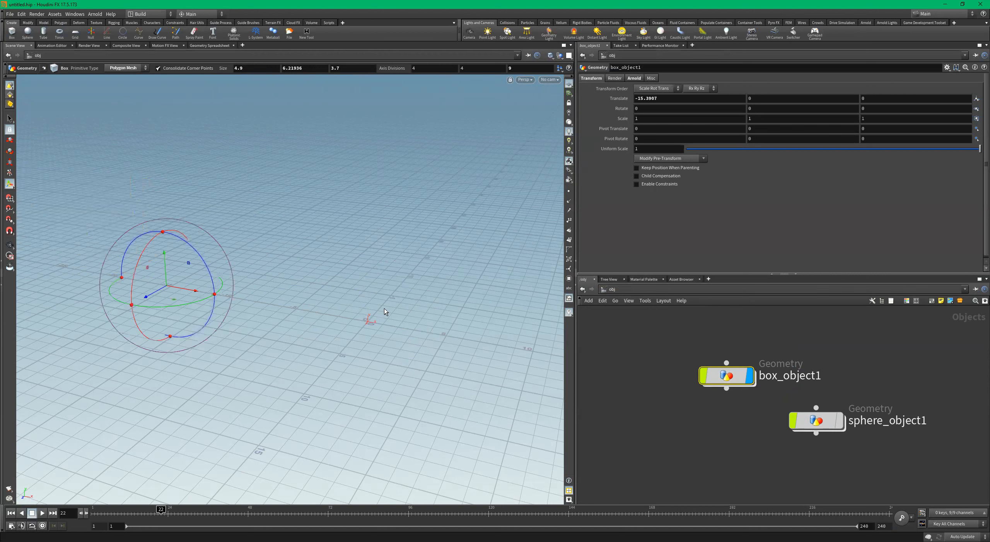
key(ctrl+z)
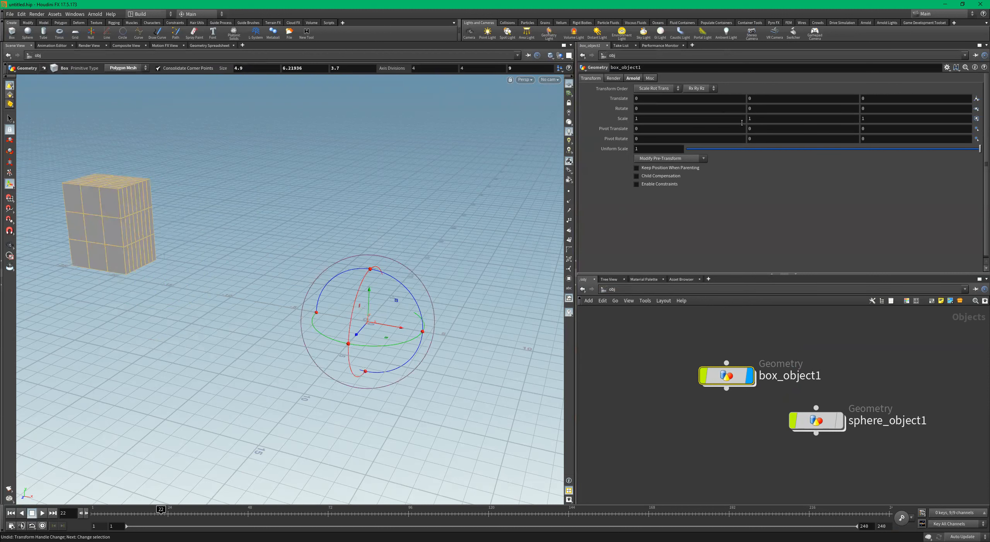
Select box_object1 and sphere_object1 in turn to compare the two object nodes
click(736, 345)
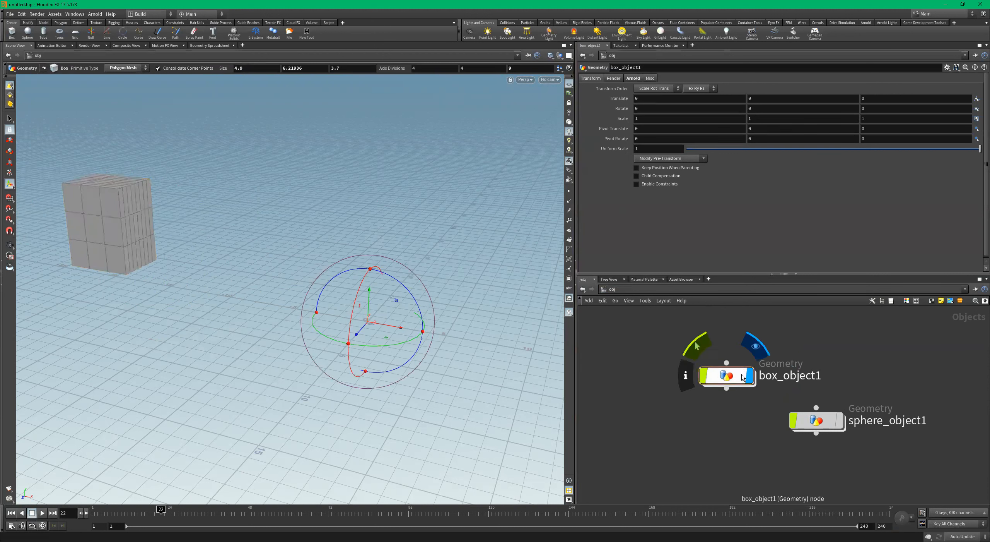
middle_drag(745, 392, 734, 371)
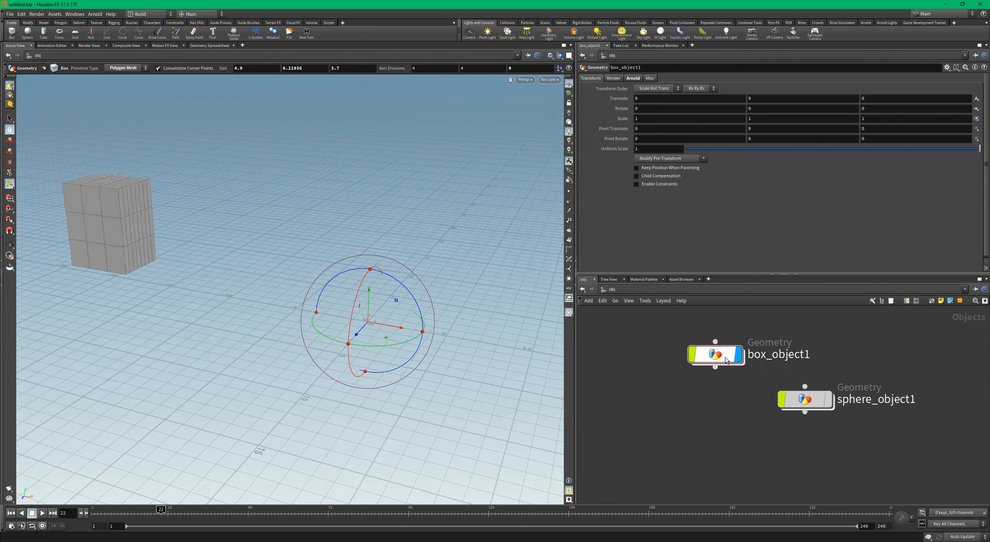
click(720, 355)
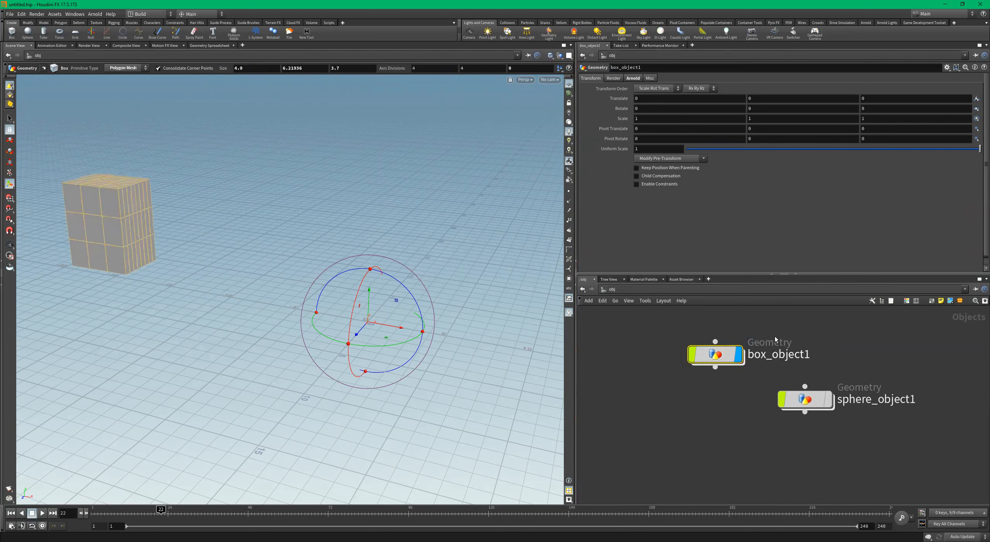
click(797, 399)
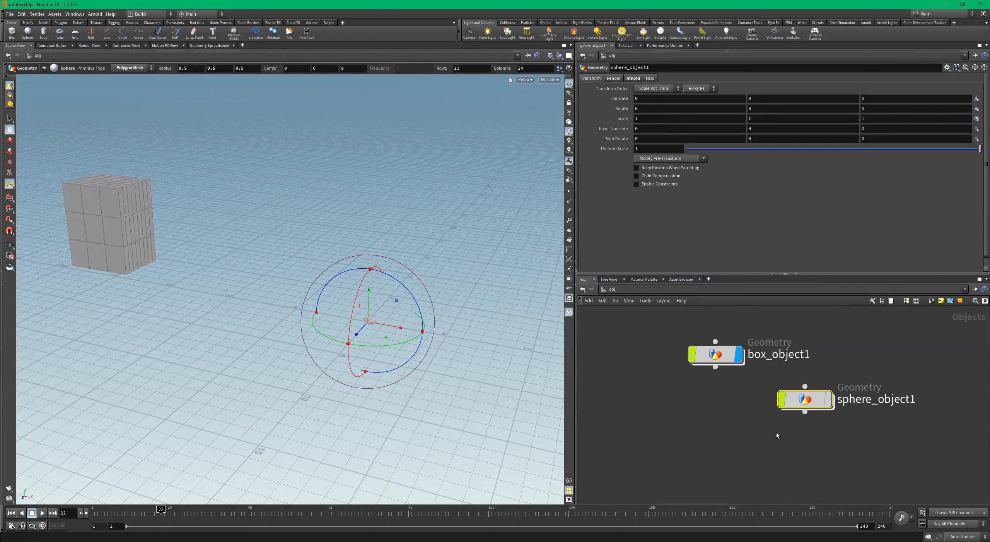
mouse_move(740, 357)
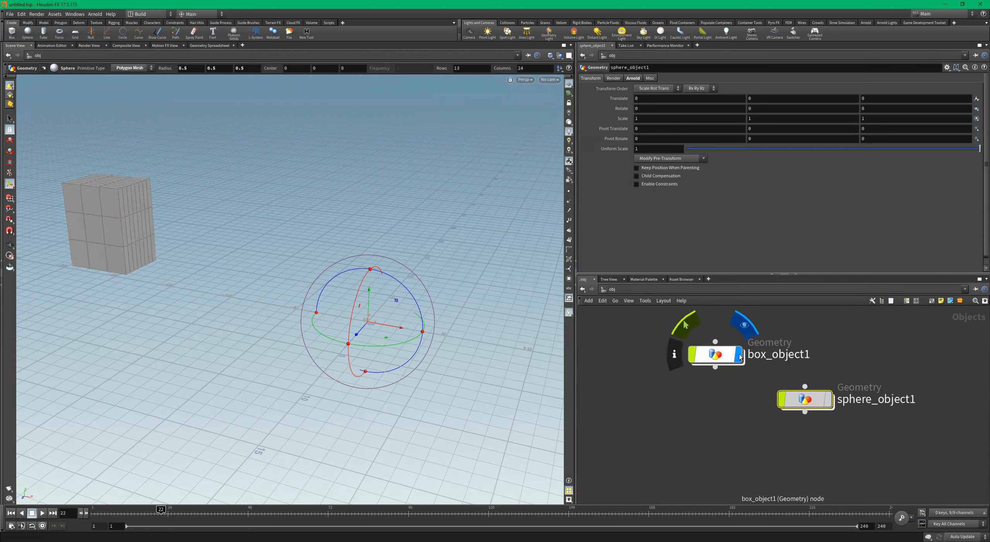
mouse_move(856, 409)
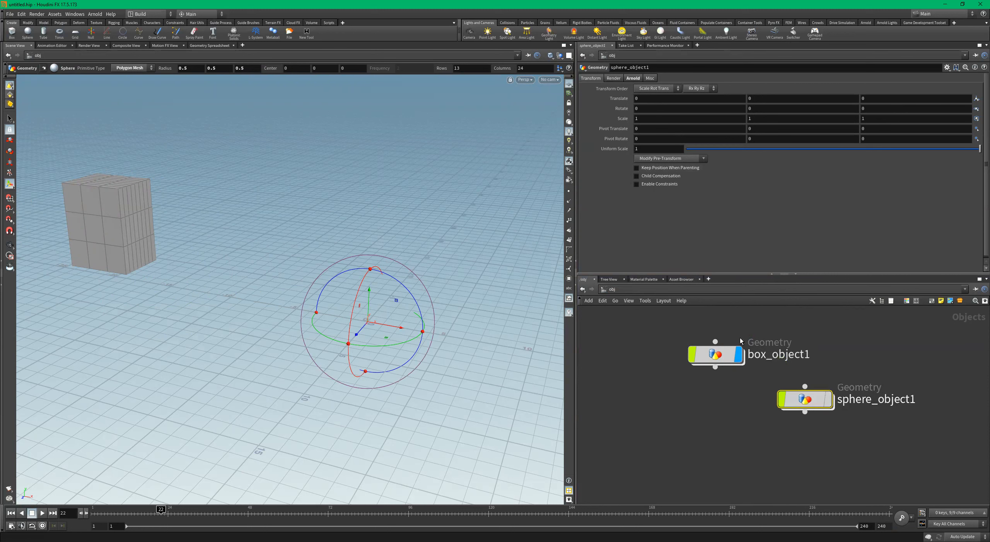
Go inside sphere_object1 and frame its sphere close up in the viewport
double_click(804, 403)
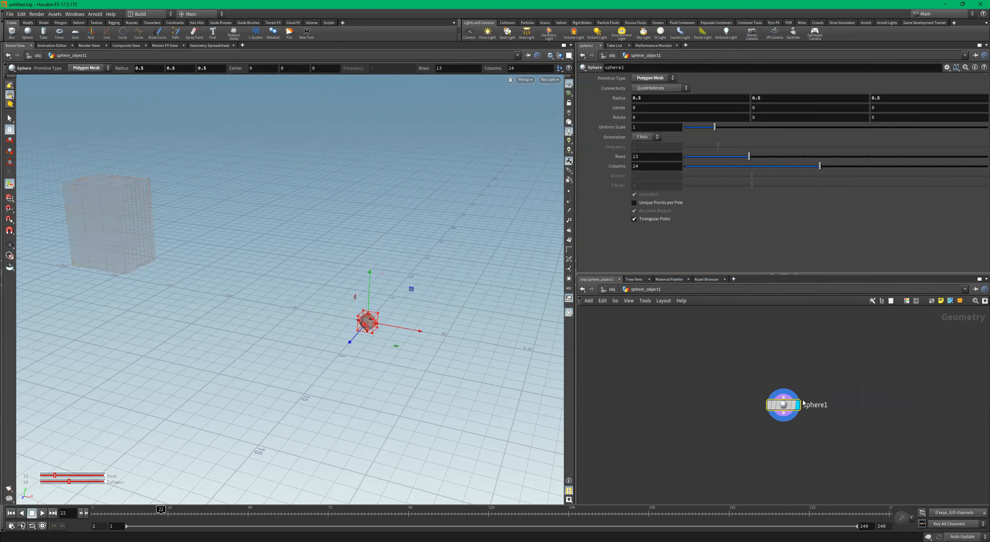
alt+drag(410, 354, 409, 355)
alt+right_drag(408, 353, 696, 354)
alt+right_drag(343, 323, 487, 309)
alt+middle_drag(360, 314, 418, 292)
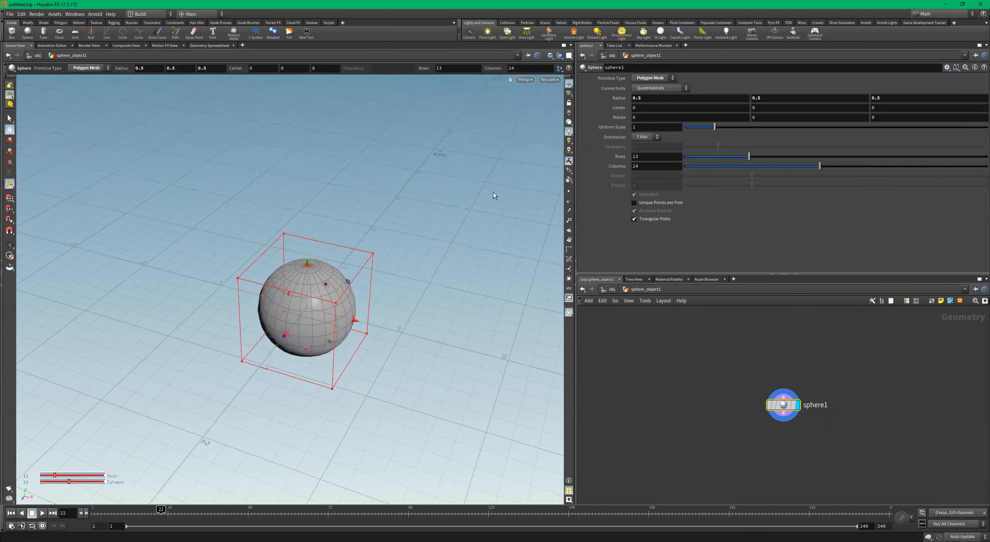
Try an X radius of 1.1 and a slight bounding-box handle adjustment on the sphere, undoing both
middle_drag(655, 99, 680, 100)
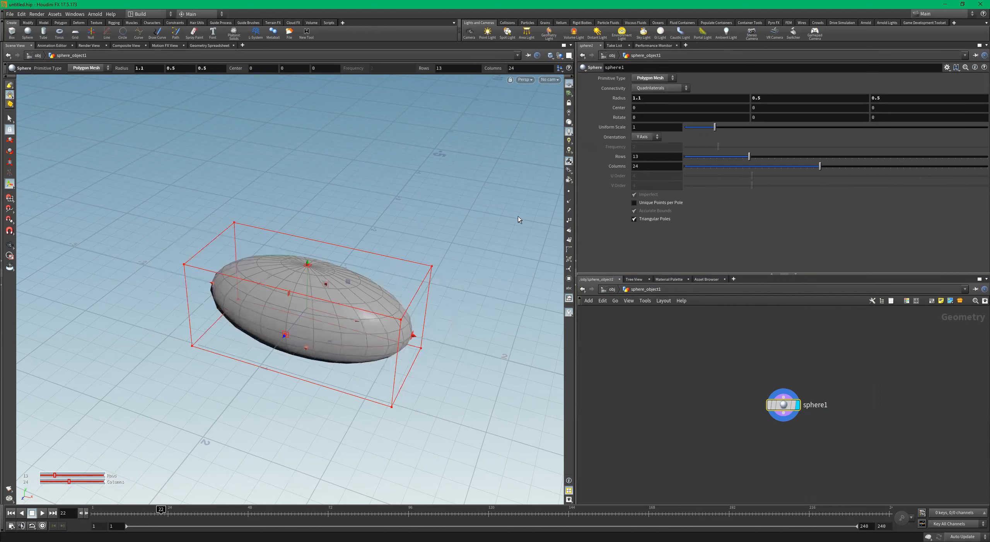
key(ctrl+z)
mouse_move(354, 325)
mouse_down()
mouse_move(520, 374)
mouse_move(355, 325)
mouse_up()
key(ctrl+z)
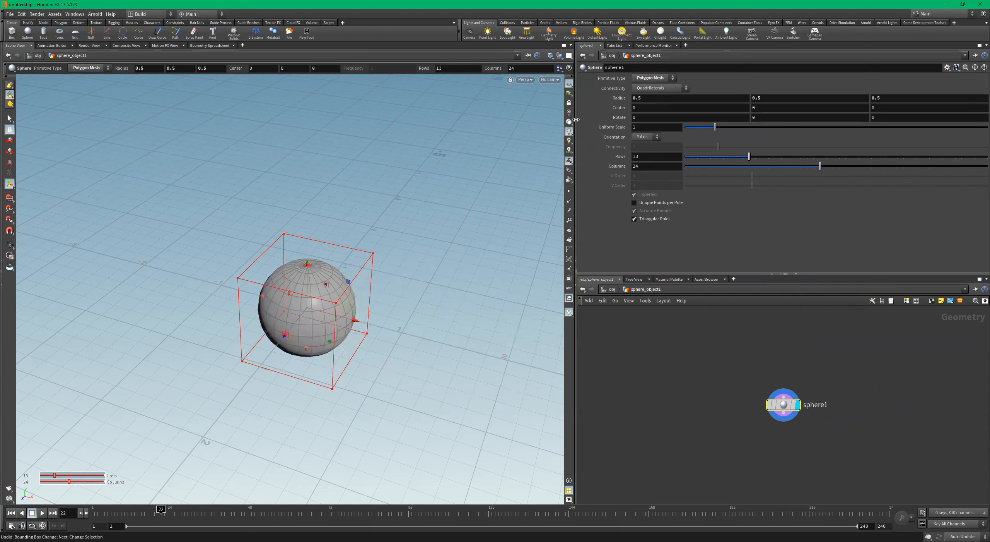
Try stretching the sphere vertically to a Y radius of about 0.81 and undo the stretch
middle_drag(783, 97, 820, 97)
key(ctrl+z)
drag(311, 267, 309, 213)
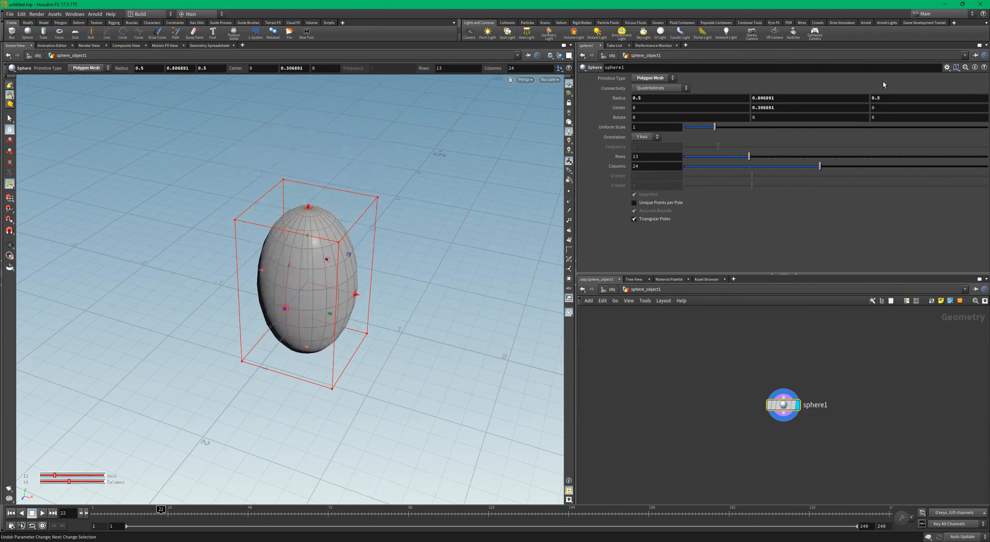
key(ctrl+z)
Set the sphere's X rotation to -30600 and its uniform scale to 0.65
middle_drag(649, 108, 699, 117)
scroll(358, 185, down, 2)
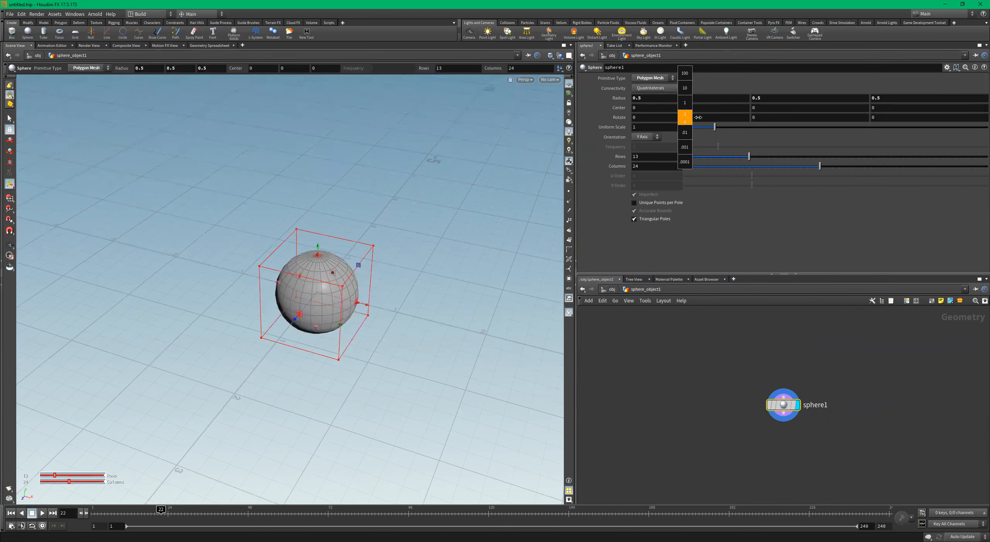
middle_drag(54, 120, 685, 117)
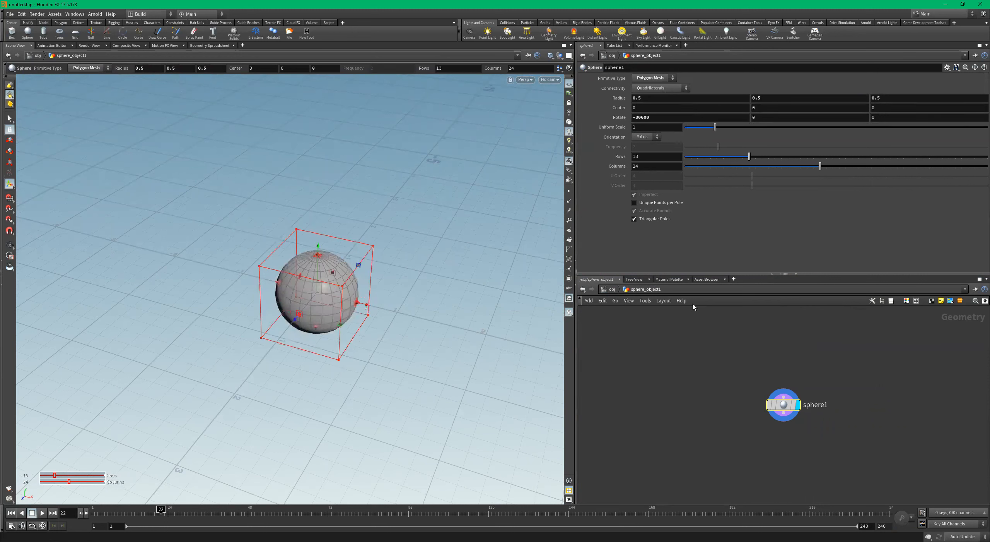
click(9, 154)
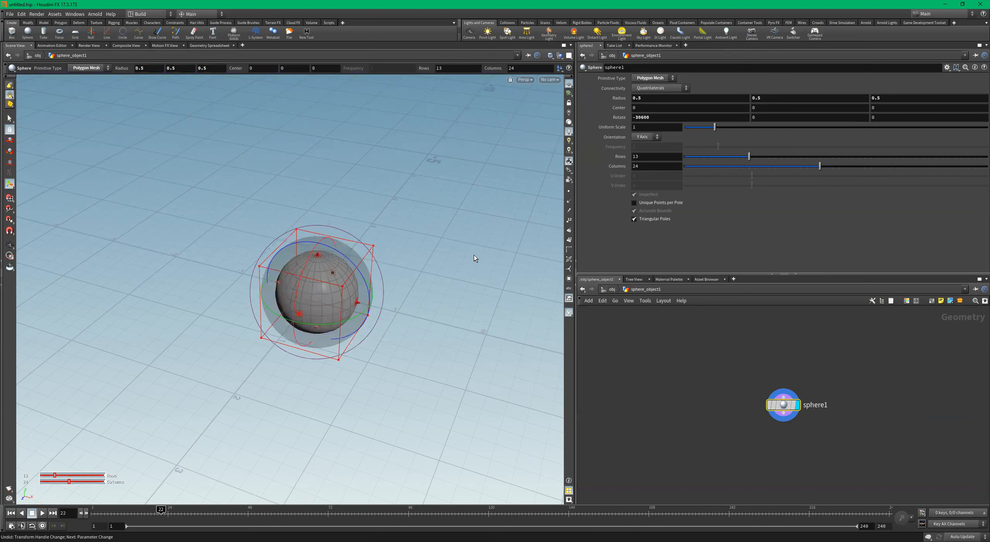
mouse_move(721, 131)
mouse_down()
mouse_move(797, 134)
mouse_move(705, 140)
mouse_up()
Try stretching the sphere sideways to an X radius of about 1.47 and undo the stretch
drag(345, 299, 450, 325)
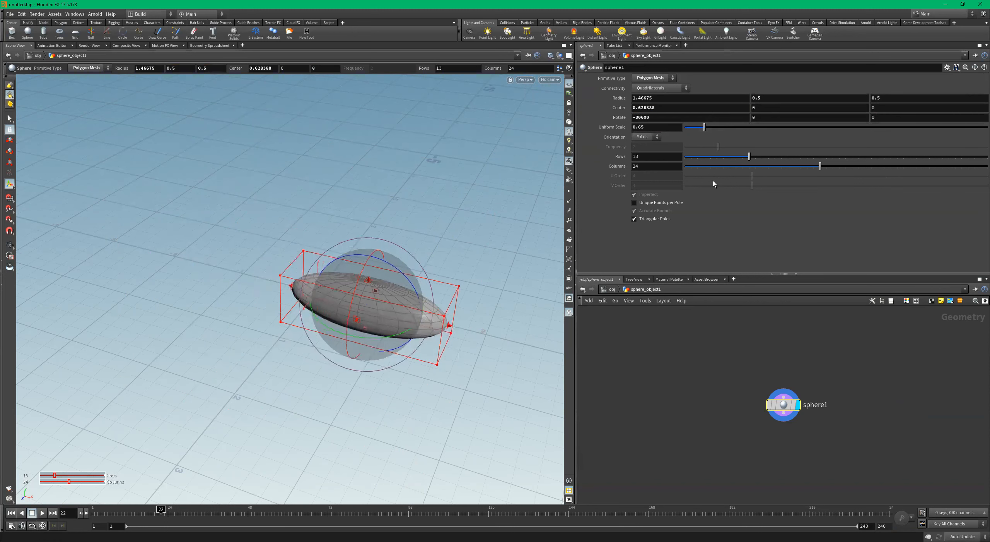
drag(705, 135, 715, 135)
key(ctrl+z)
key(ctrl+z)
Reduce the sphere to 6 rows and 8 columns and check its faceted shape
alt+drag(421, 245, 410, 265)
alt+right_drag(321, 293, 400, 287)
alt+drag(400, 287, 405, 279)
alt+middle_drag(404, 279, 354, 305)
alt+right_drag(354, 305, 401, 272)
alt+middle_drag(402, 272, 383, 275)
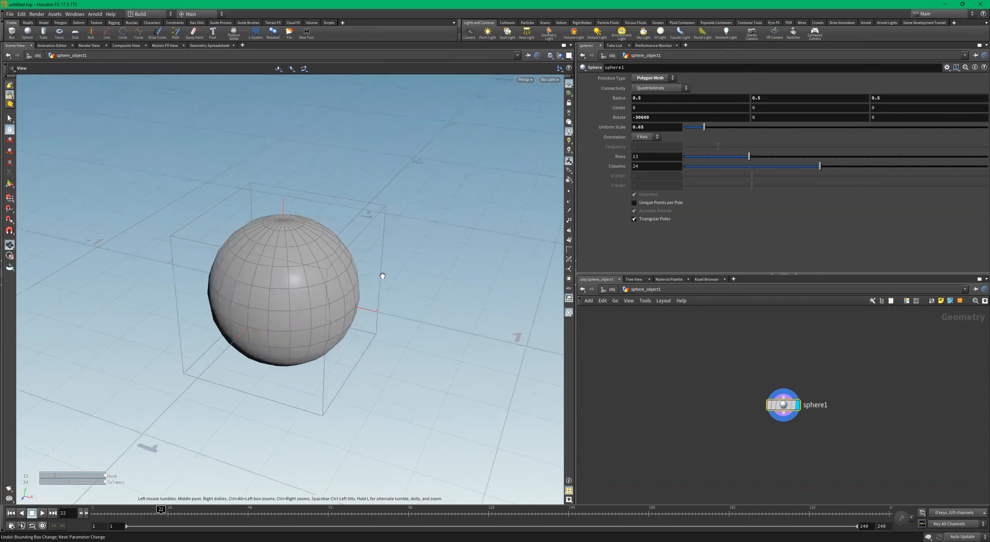
key(Return)
drag(745, 156, 701, 160)
drag(819, 166, 717, 166)
key(Escape)
drag(287, 248, 354, 221)
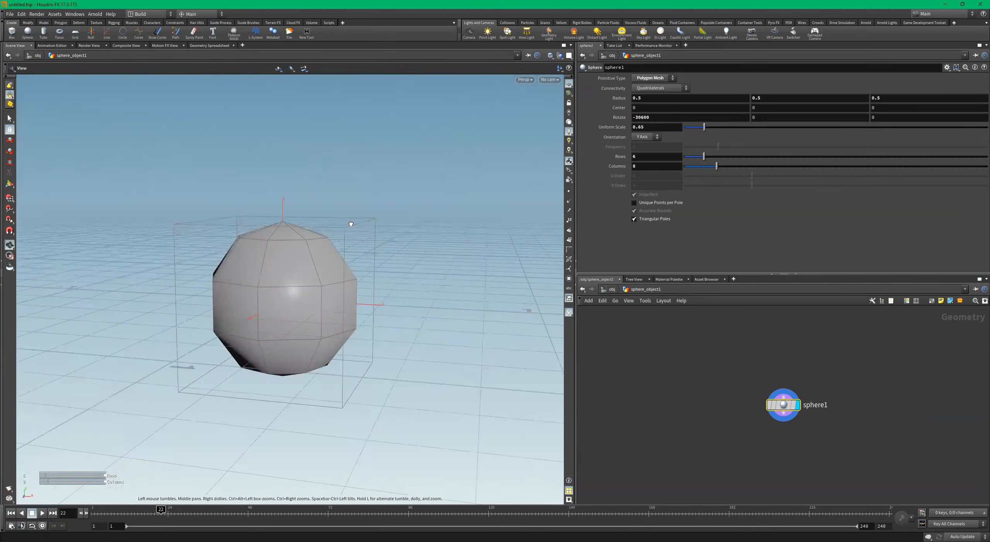
key(Return)
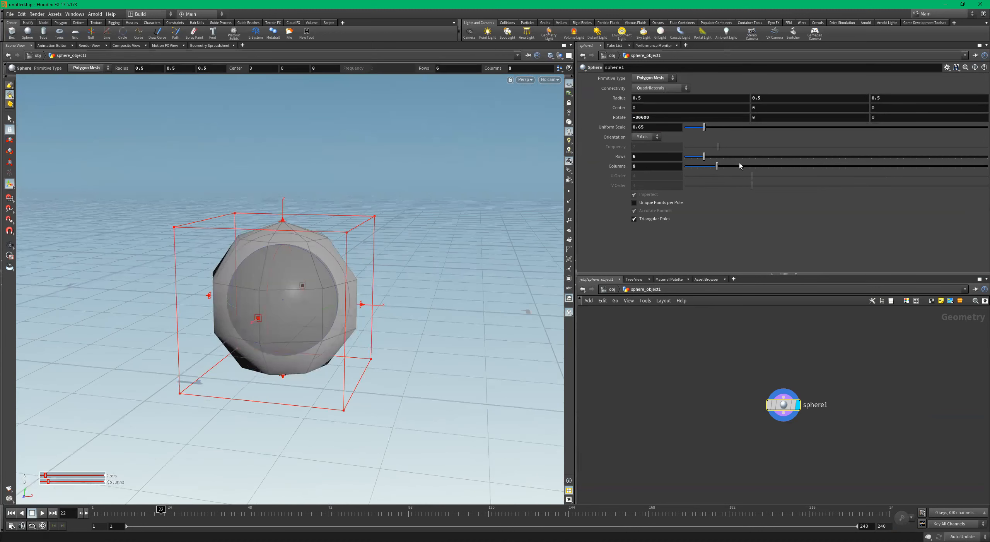
Revert the sphere's rows and columns to their default values
right_click(614, 157)
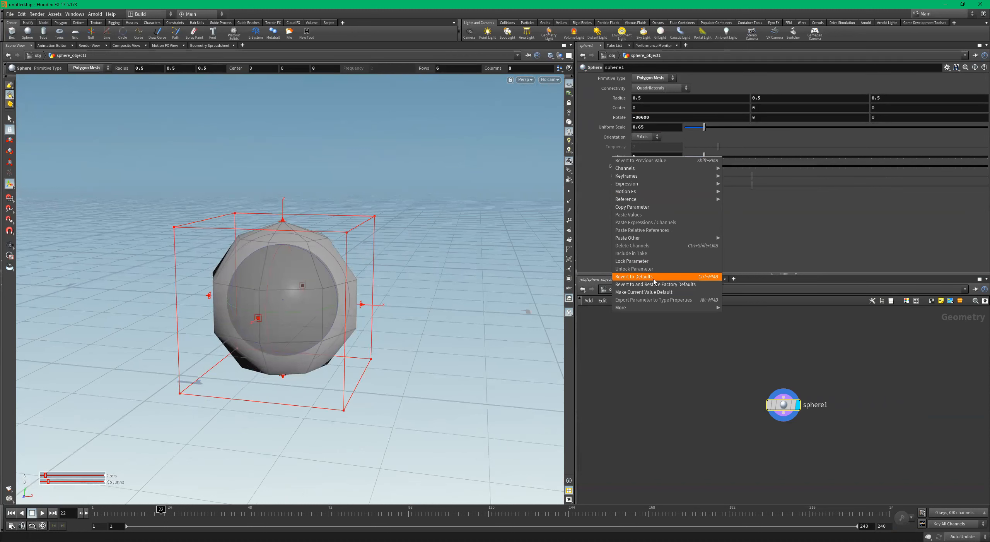
click(634, 276)
right_click(609, 166)
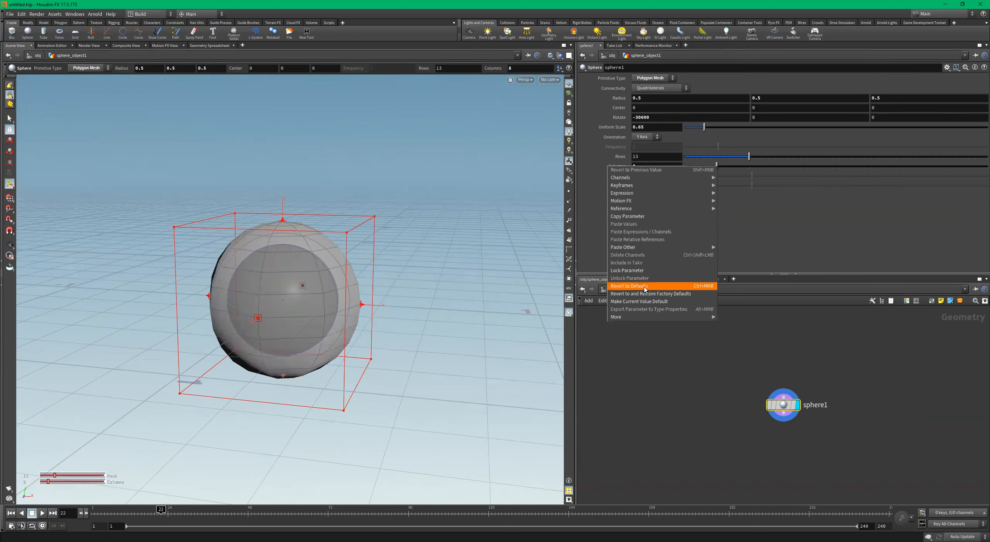
click(629, 285)
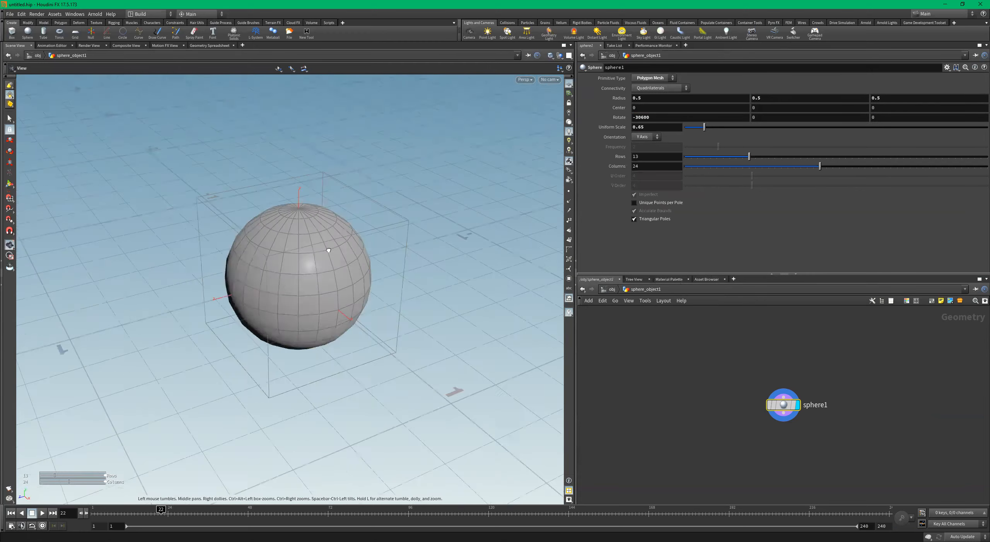
Set the sphere's primitive type to Primitive, try pulling its top upward, and undo the stretch
click(657, 79)
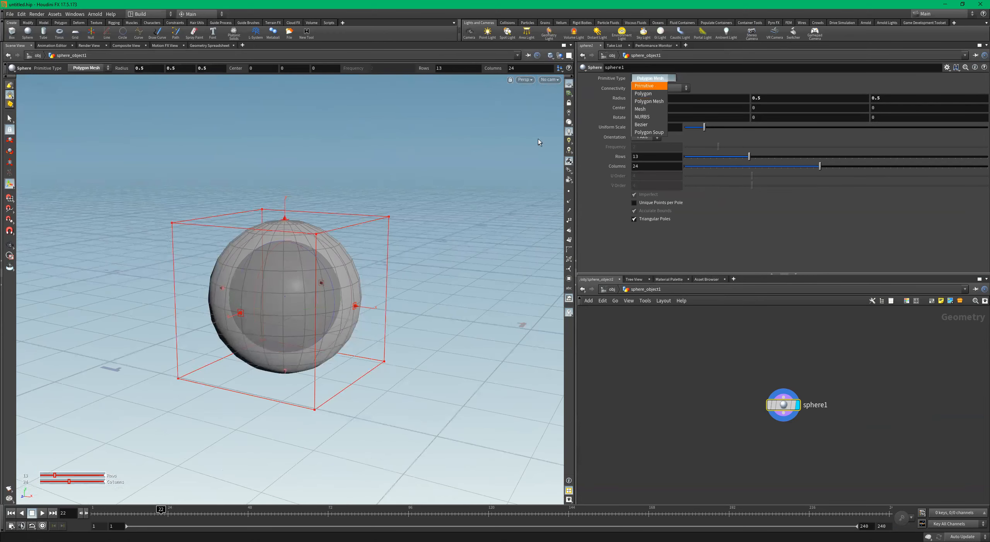
key(Return)
drag(284, 217, 288, 134)
key(ctrl+z)
alt+drag(378, 201, 307, 223)
alt+middle_drag(307, 224, 406, 202)
mouse_move(406, 201)
alt+mouse_down()
mouse_move(451, 213)
mouse_move(387, 223)
mouse_move(420, 190)
alt+mouse_up()
key(Return)
key(Escape)
drag(384, 261, 391, 232)
key(Return)
Change the sphere's primitive type to Polygon and look closely at its triangulated faces
click(660, 77)
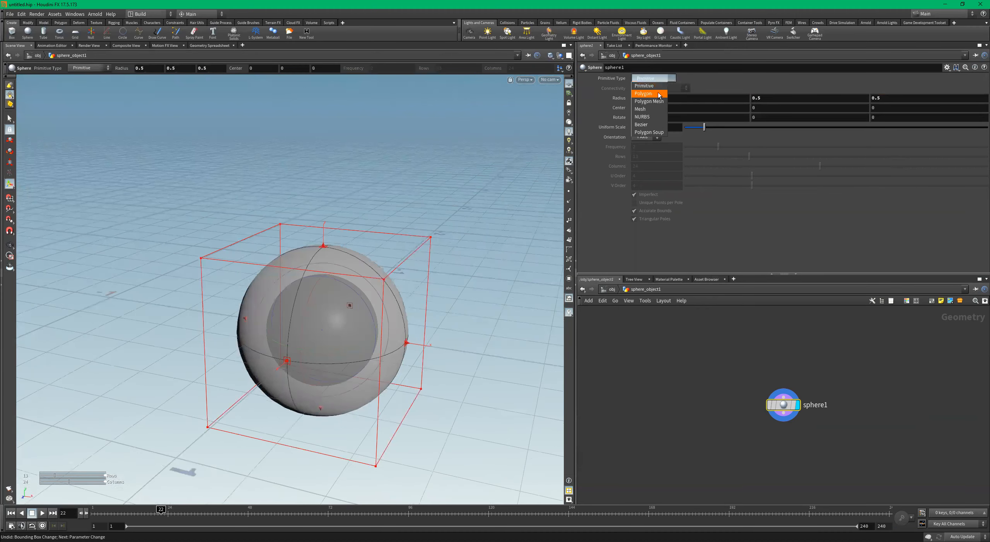
click(644, 93)
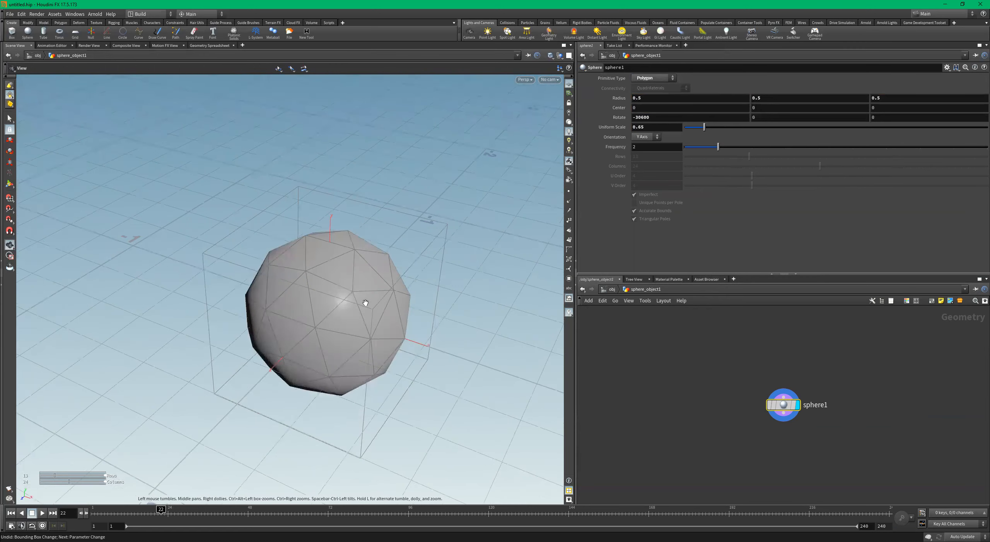
scroll(504, 291, up, 3)
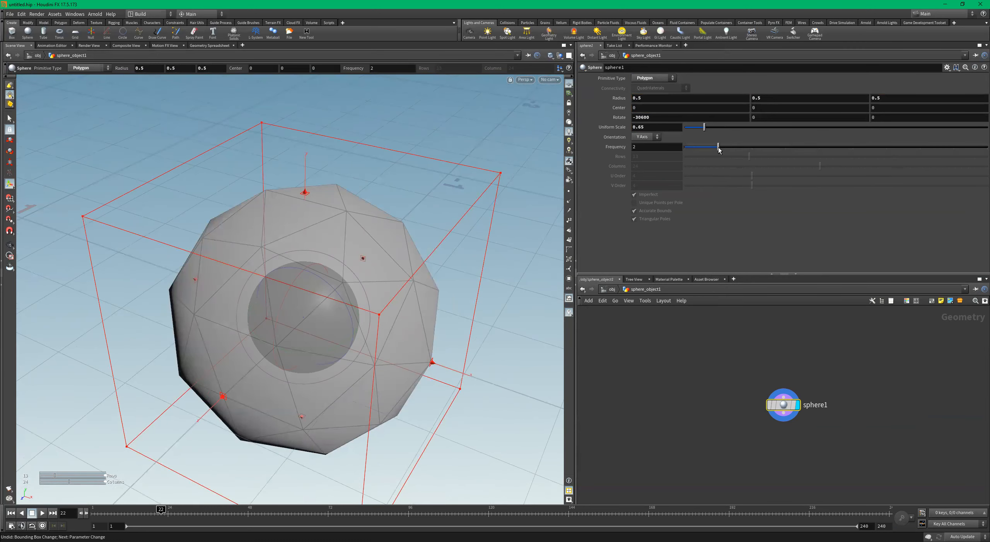
Raise the sphere's frequency to 10 to inspect the denser triangulation, and reduce it to 7
drag(781, 148, 987, 149)
alt+drag(427, 215, 276, 332)
alt+right_drag(276, 332, 303, 338)
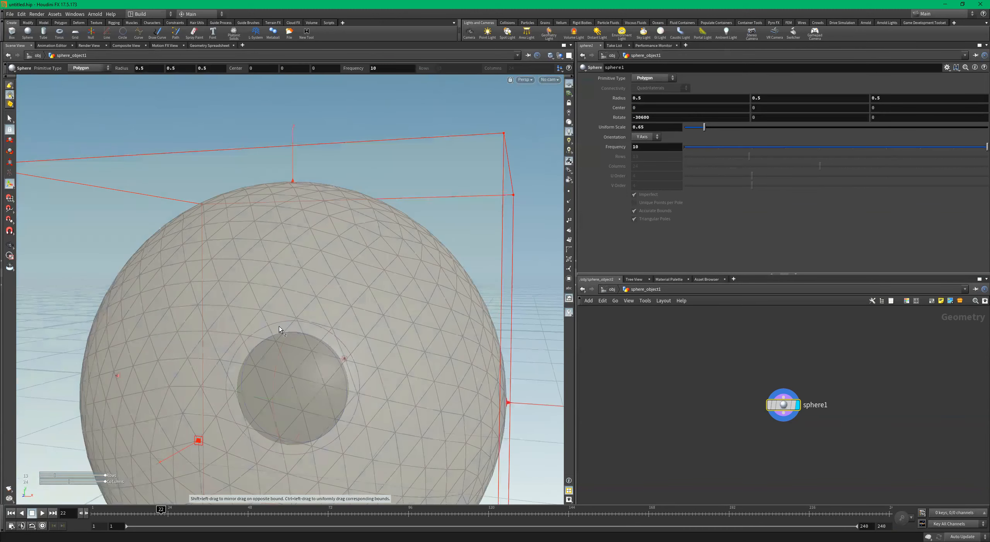
right_drag(409, 297, 279, 291)
drag(366, 291, 339, 318)
key(Return)
mouse_move(869, 146)
mouse_down()
mouse_move(779, 155)
mouse_move(704, 146)
mouse_move(887, 151)
mouse_up()
Change the sphere's primitive type to Polygon Mesh and compare it with the Mesh type
click(653, 79)
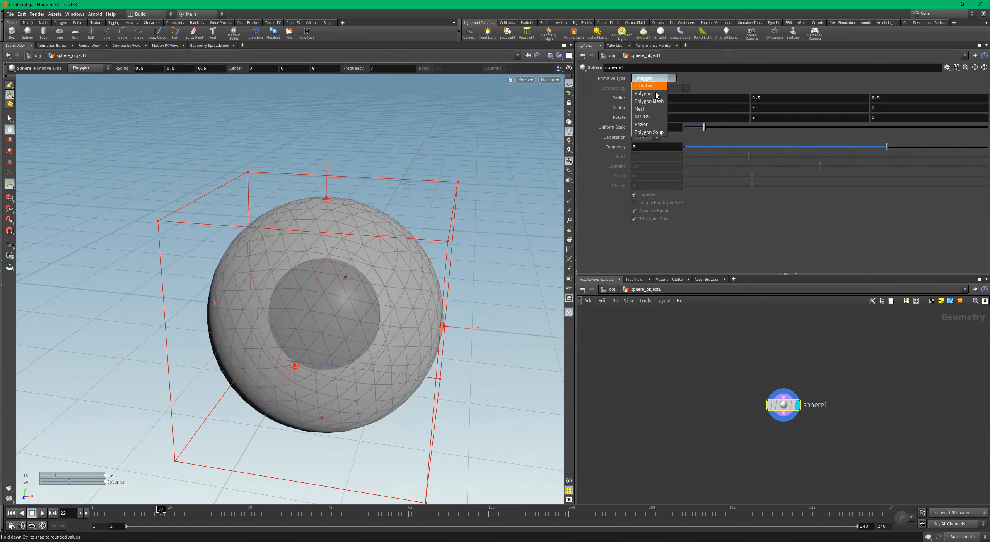
click(649, 101)
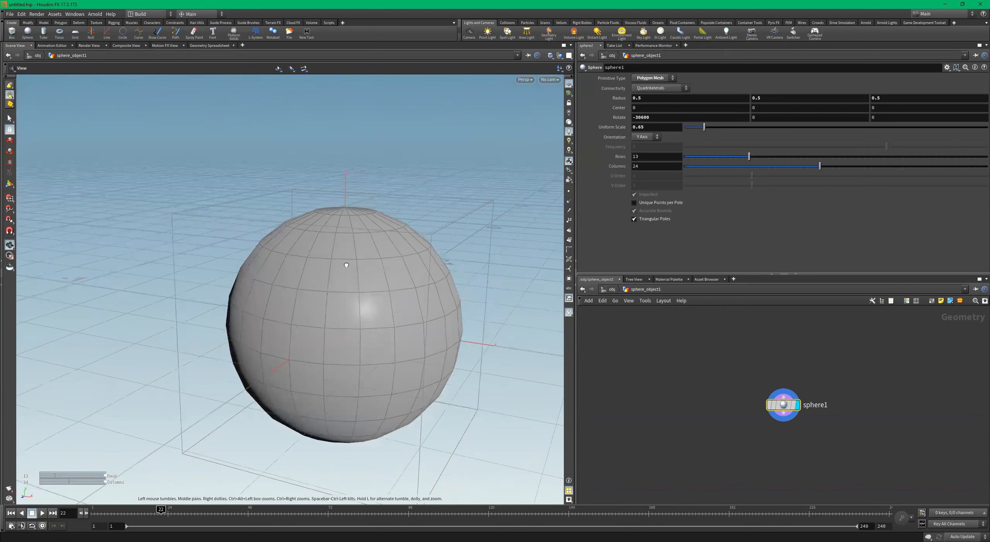
click(665, 78)
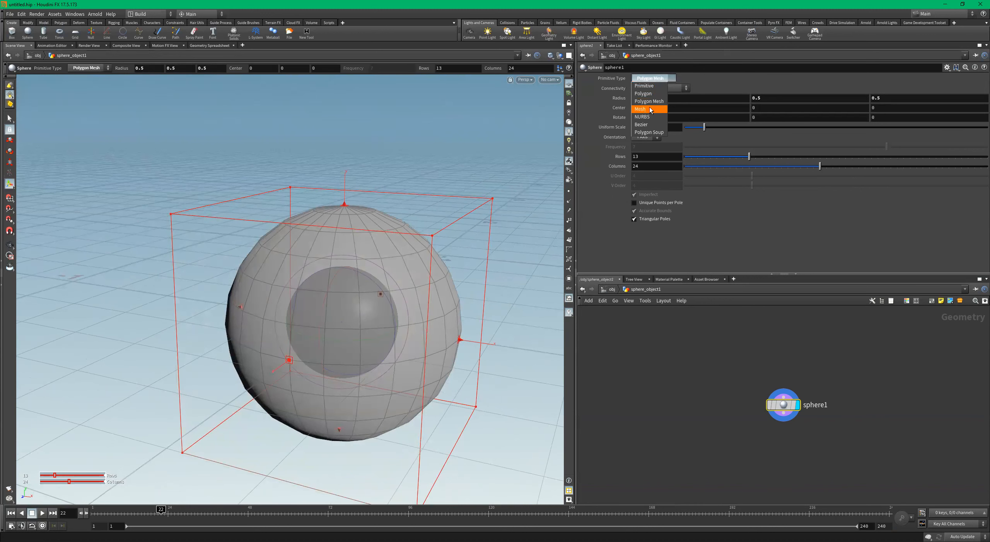
click(649, 107)
click(654, 78)
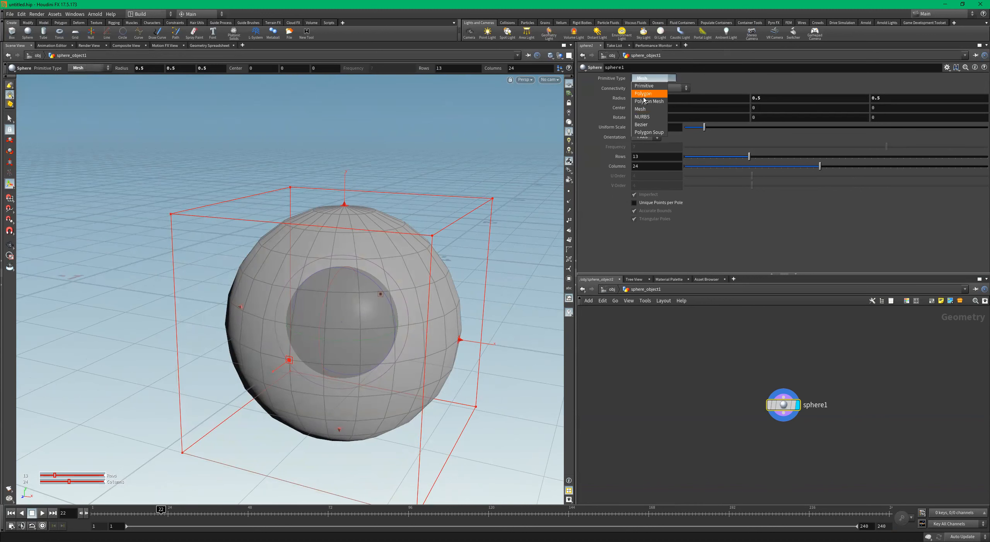
click(644, 102)
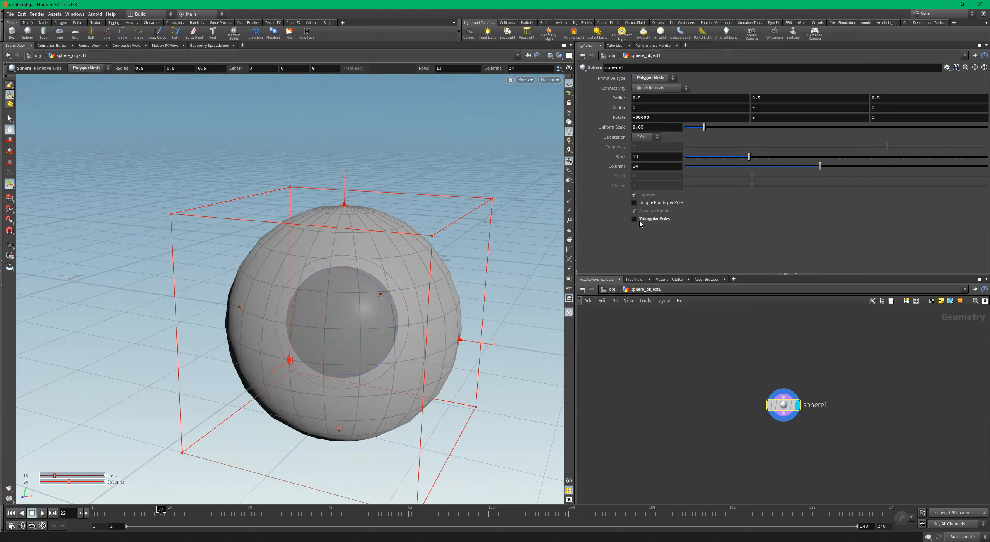
click(658, 79)
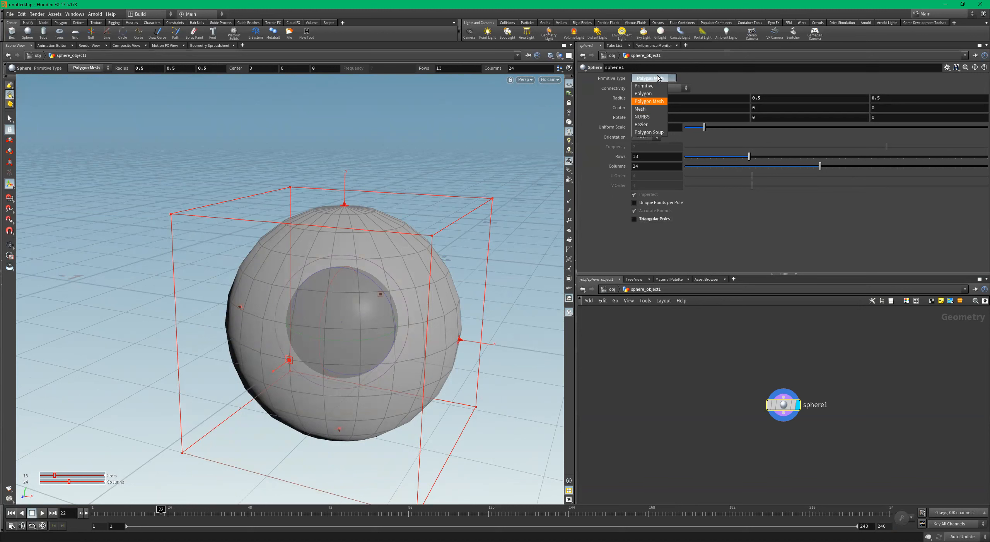
click(653, 110)
key(Return)
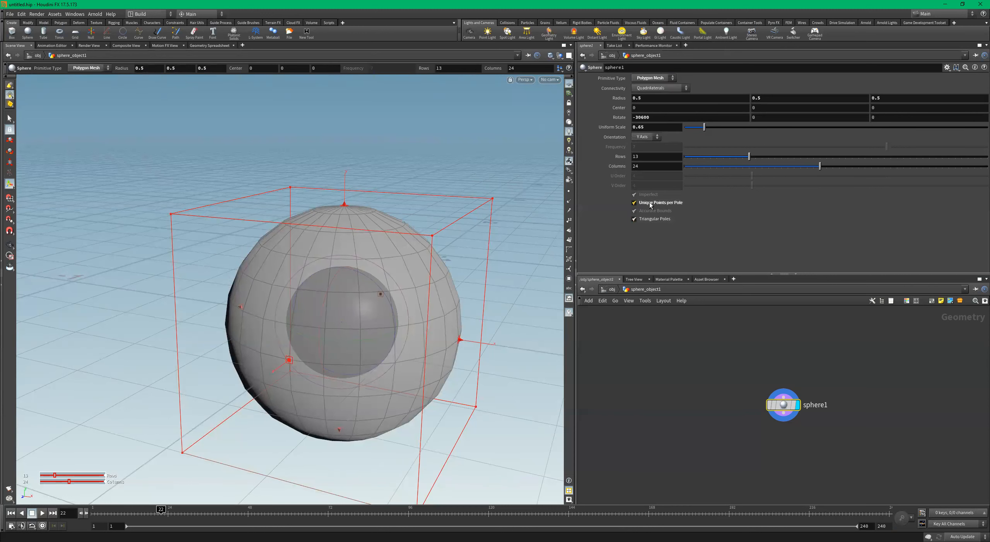
Toggle the Unique Points per Pole option while inspecting the faces around the sphere's top pole up close
click(650, 202)
alt+drag(367, 215, 359, 282)
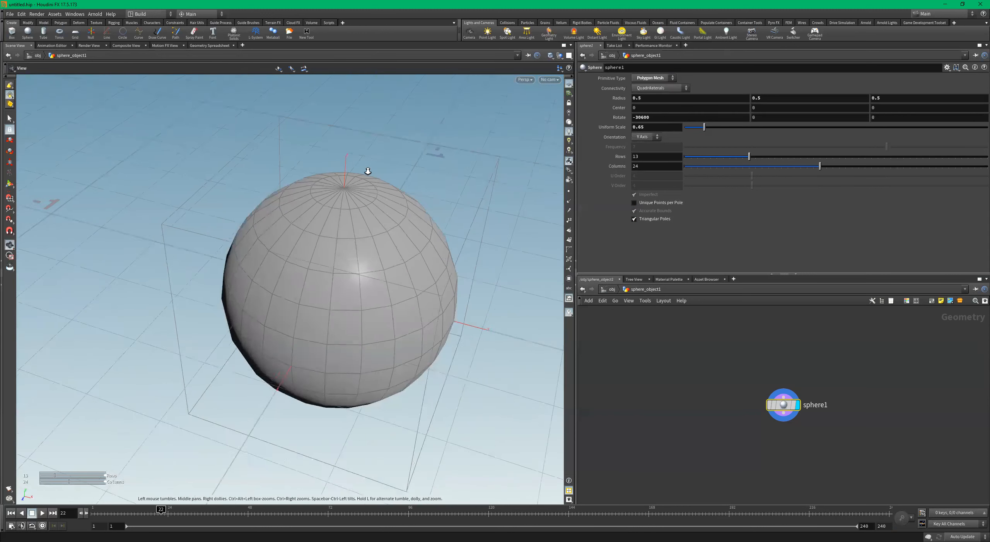
alt+right_drag(367, 168, 570, 193)
key(Return)
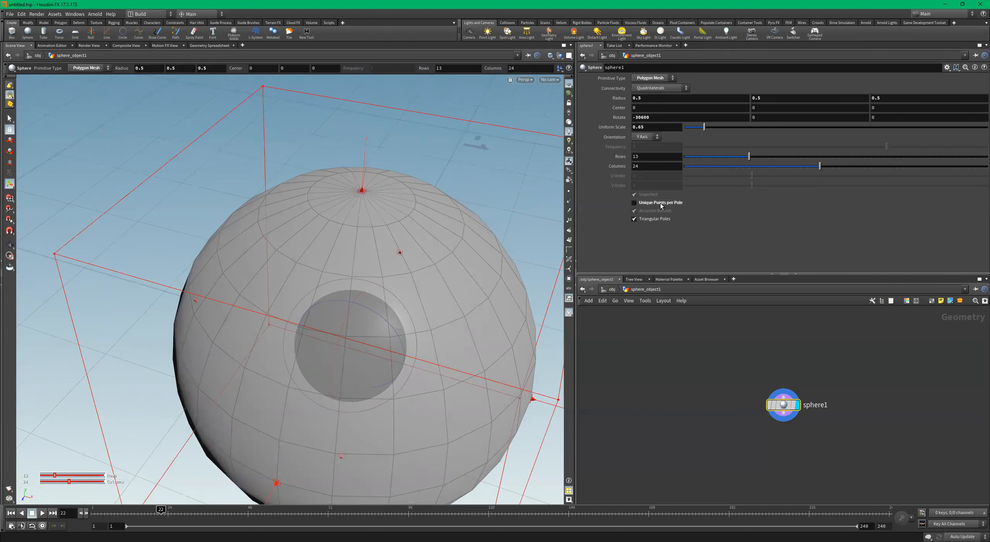
click(661, 203)
alt+right_drag(363, 189, 351, 188)
alt+drag(351, 188, 393, 193)
alt+middle_drag(393, 192, 356, 214)
alt+right_drag(356, 214, 466, 201)
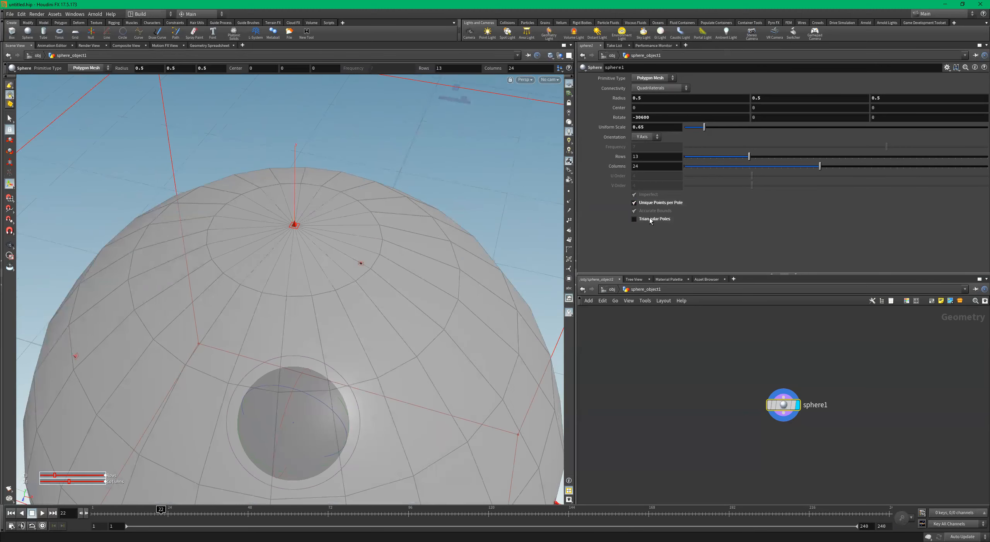
click(649, 200)
click(649, 204)
Revert the sphere's Unique Points per Pole option to its default
right_click(646, 207)
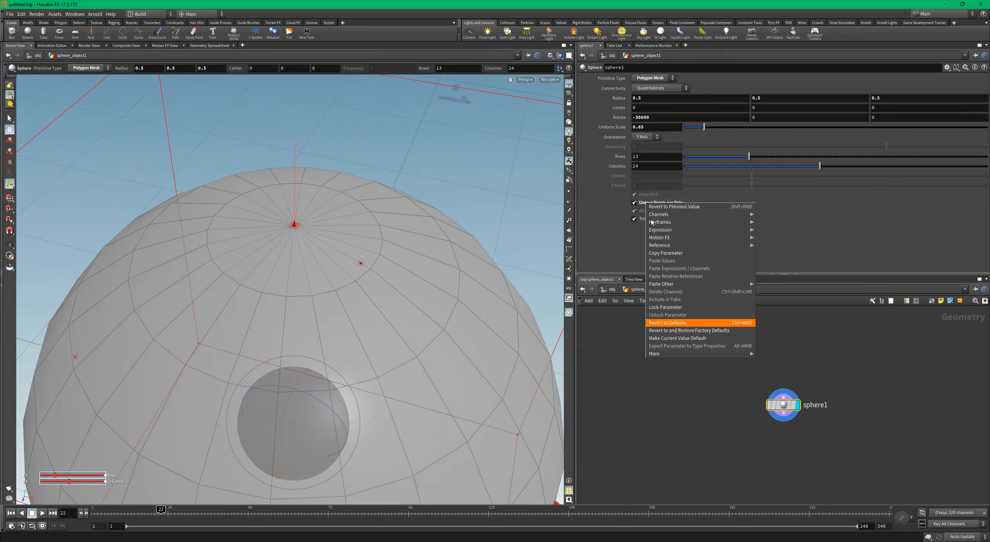
click(695, 324)
right_click(650, 218)
click(826, 265)
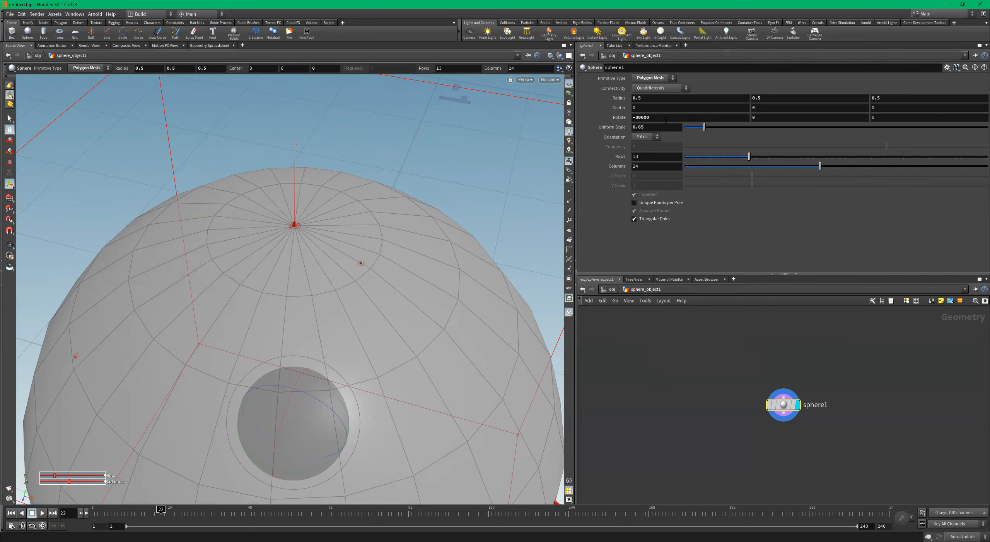
Look at the object level and return inside sphere_object1 to view the whole sphere
alt+right_drag(354, 200, 290, 183)
alt+drag(289, 183, 321, 149)
key(Return)
key(u)
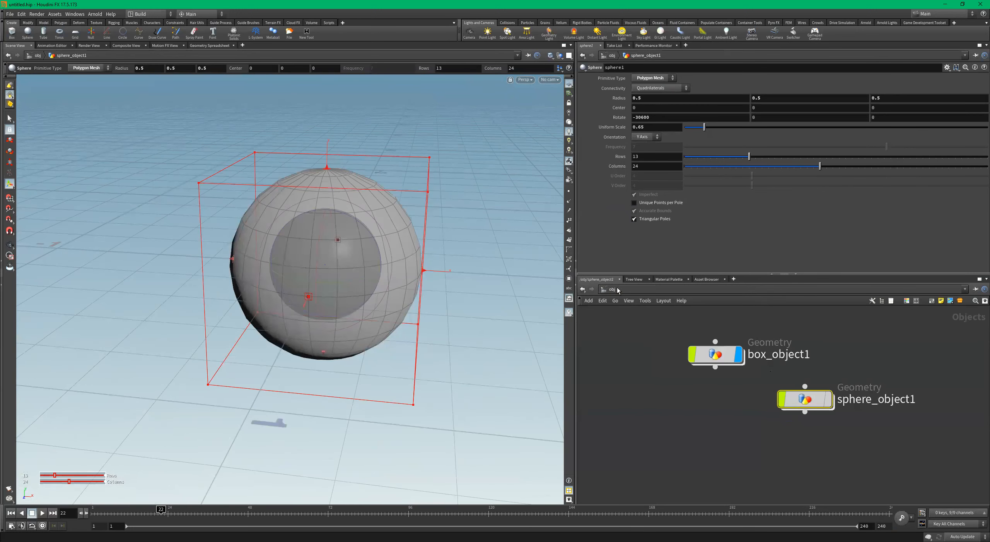
double_click(799, 402)
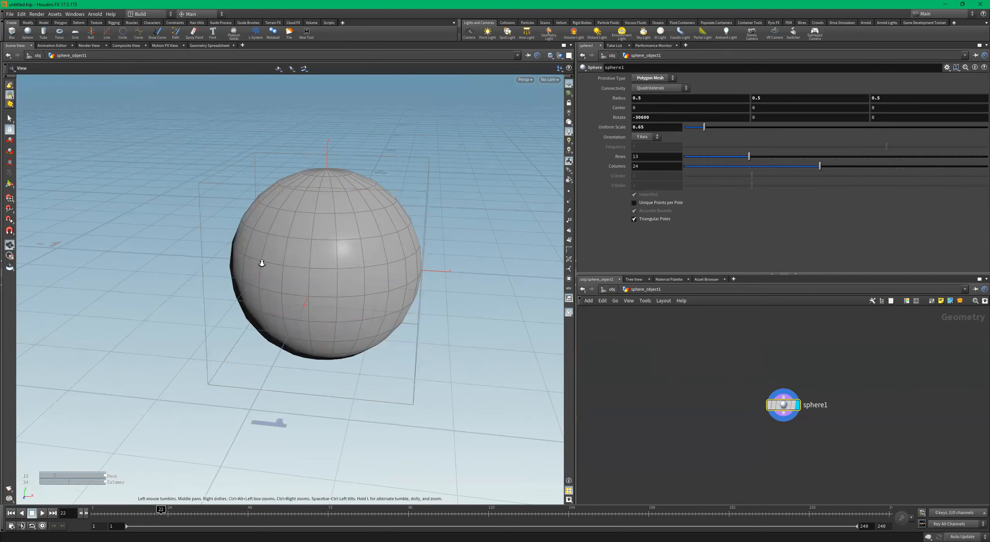
alt+right_drag(261, 263, 306, 232)
alt+drag(305, 232, 319, 248)
alt+middle_drag(319, 248, 360, 307)
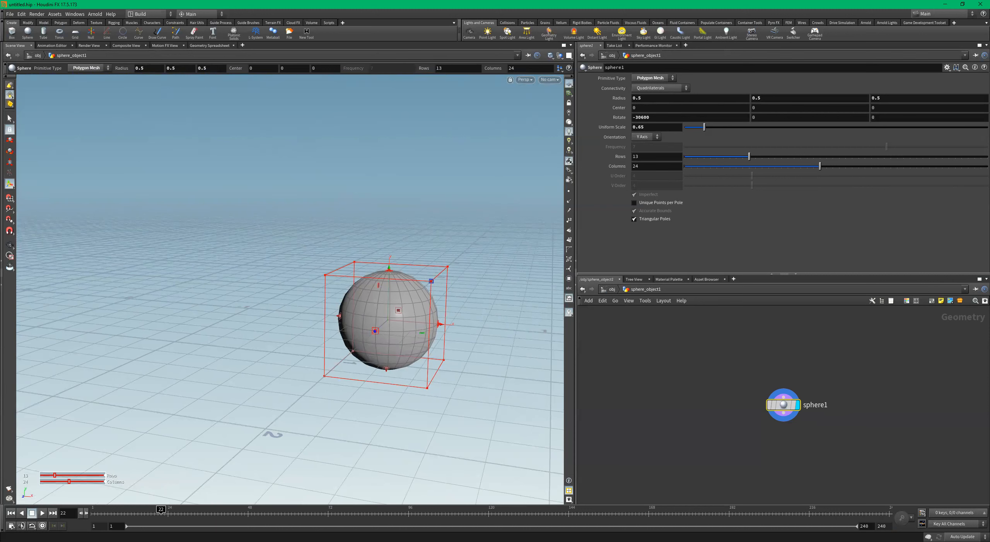
Go up to the object level and turn on the display of sphere_object1 alongside the box
click(612, 289)
click(832, 399)
click(831, 400)
click(832, 400)
alt+right_drag(362, 238, 164, 225)
alt+drag(165, 225, 240, 235)
alt+middle_drag(240, 235, 279, 276)
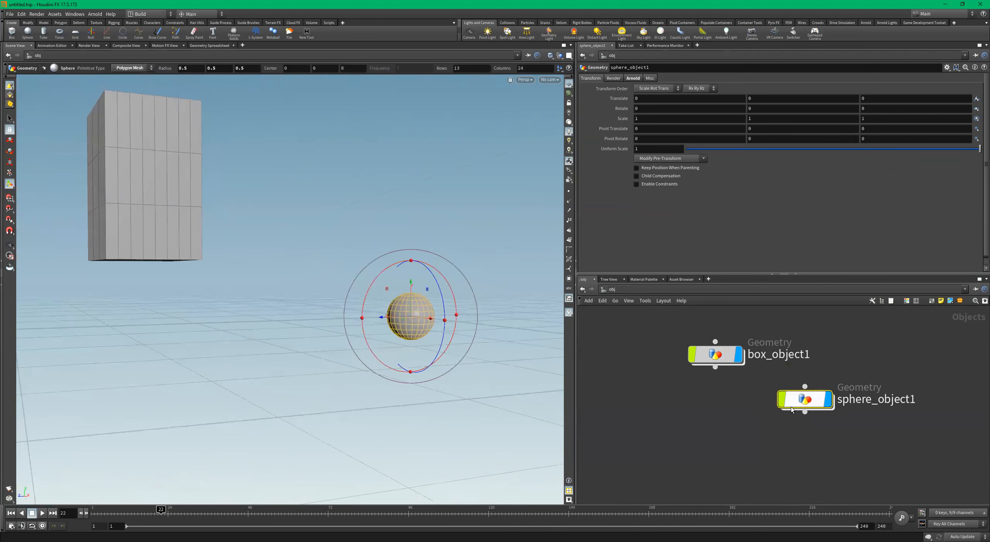
Toggle sphere_object1's display flag off and on to compare the scene with and without the sphere
click(832, 402)
click(832, 402)
click(831, 402)
click(832, 404)
key(Escape)
drag(341, 271, 331, 338)
key(Return)
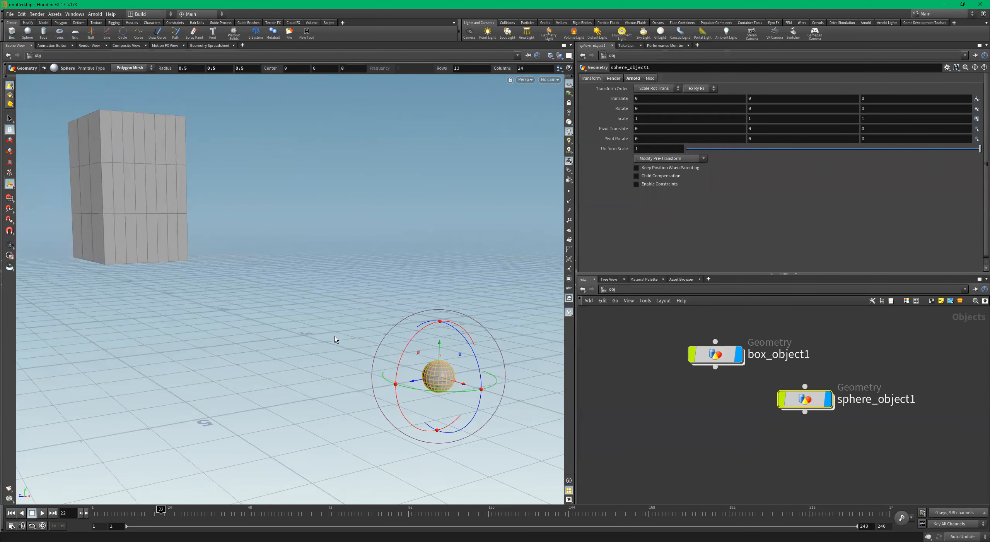
drag(889, 327, 650, 480)
drag(742, 314, 683, 396)
drag(910, 361, 798, 455)
drag(728, 321, 697, 398)
drag(883, 339, 828, 415)
drag(728, 333, 675, 425)
drag(844, 409, 687, 430)
drag(896, 376, 756, 461)
drag(735, 319, 678, 437)
drag(898, 374, 770, 429)
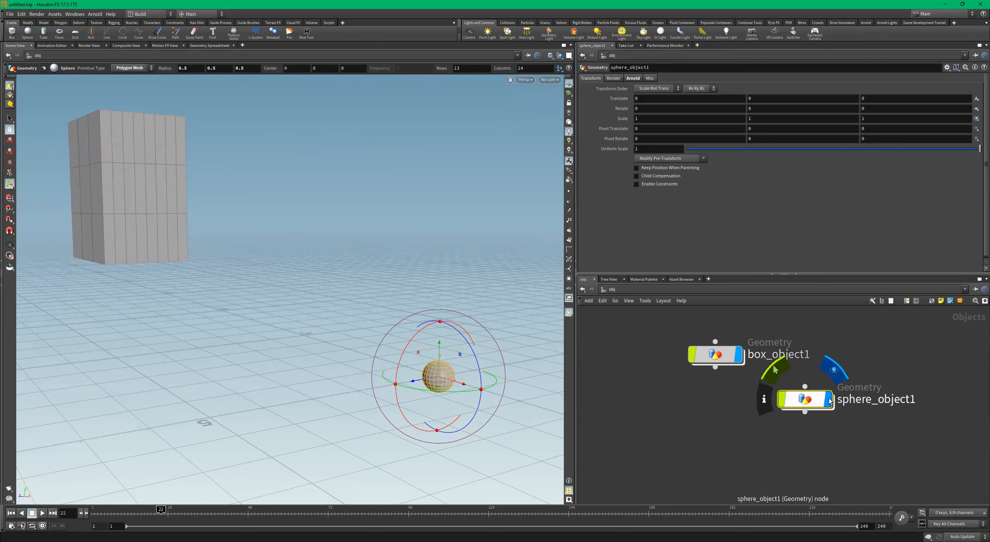
Hide sphere_object1 and enter box_object1's geometry network
click(830, 400)
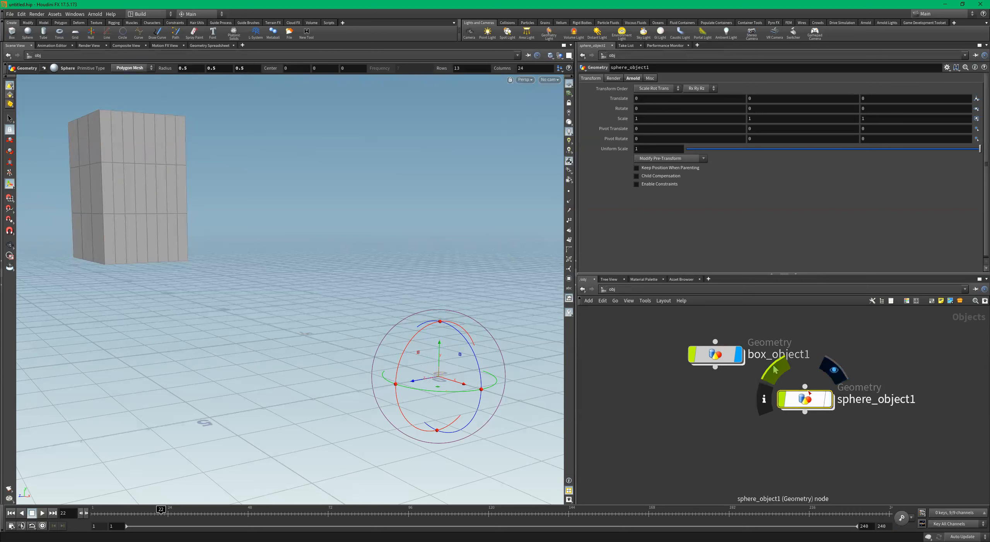
double_click(720, 356)
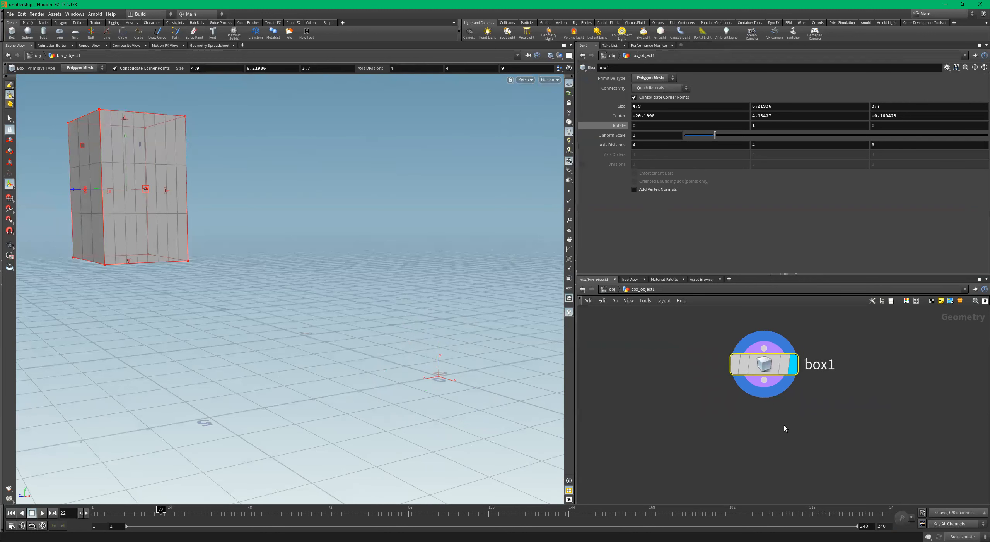
Add a Sphere node beside box1 in box_object1's network and make it the displayed node
key(Tab)
text(sphere)
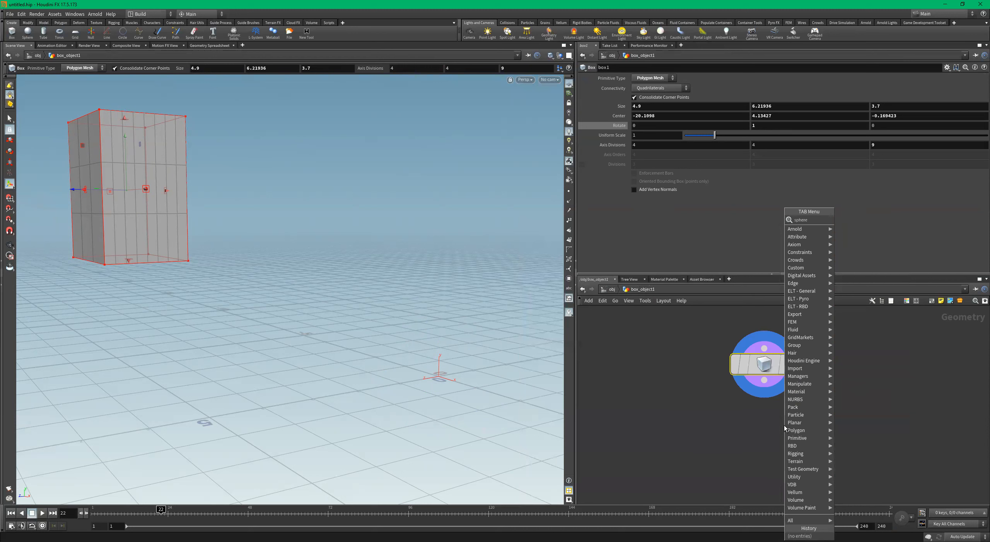
key(Return)
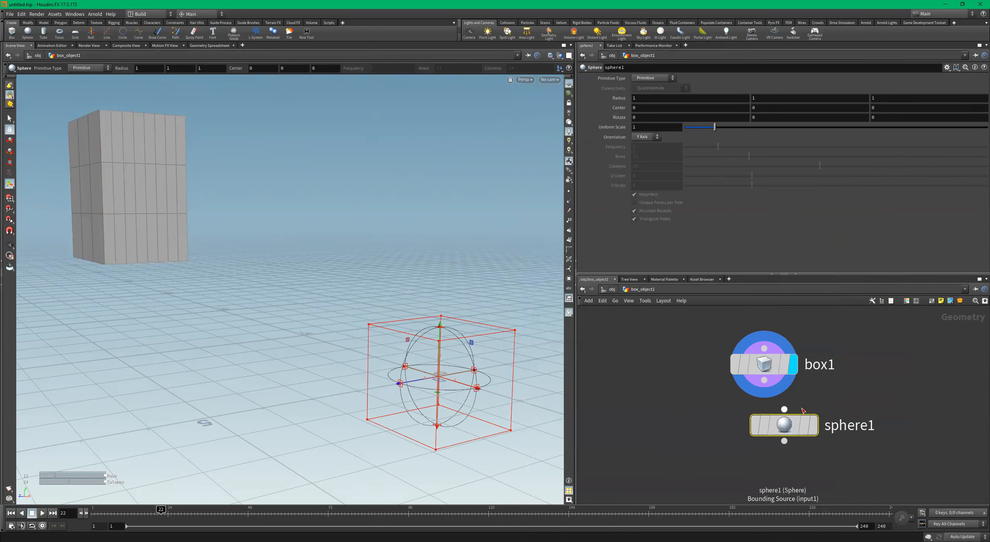
drag(785, 425, 878, 405)
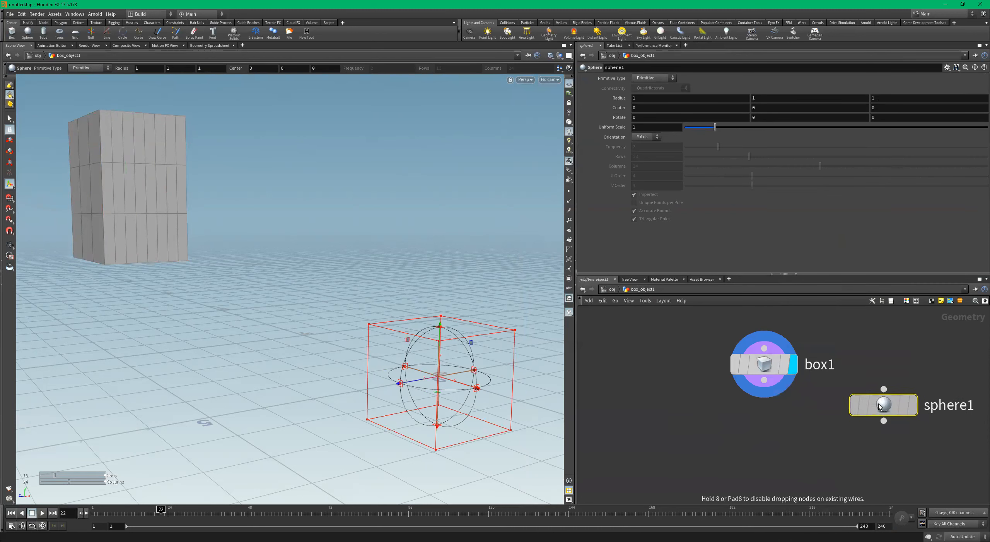
click(913, 405)
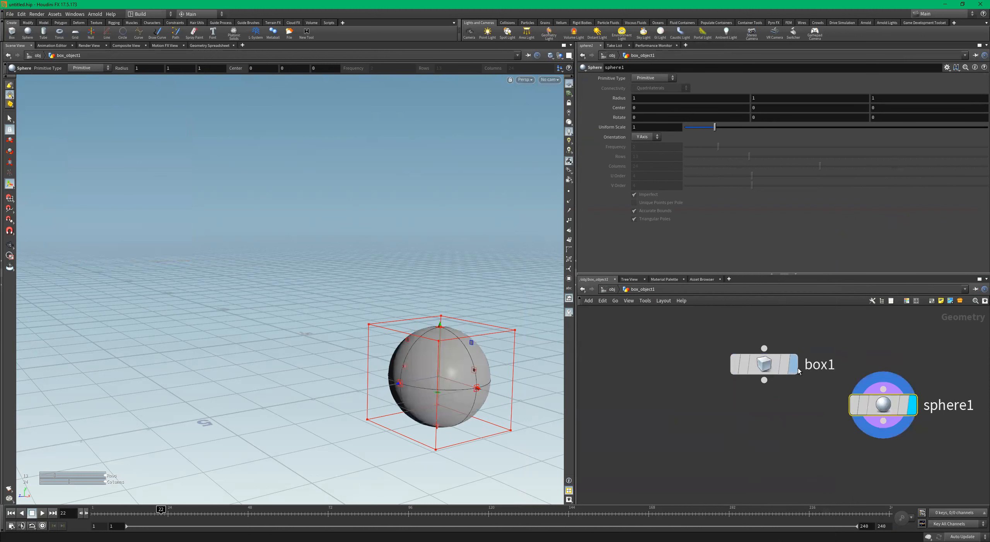
Check box_object1 from the object level, and switch the display between box1 and sphere1 inside it
click(612, 289)
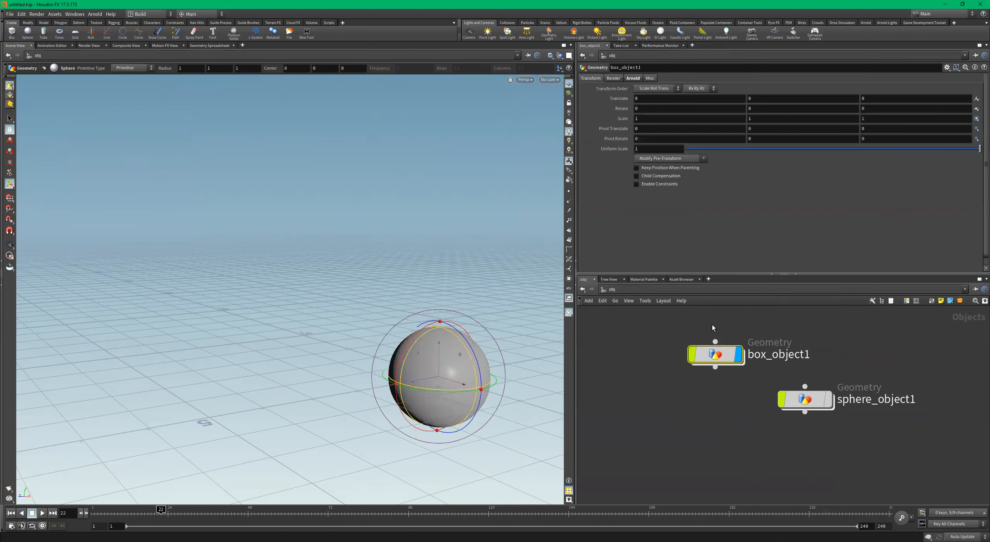
double_click(715, 354)
click(768, 364)
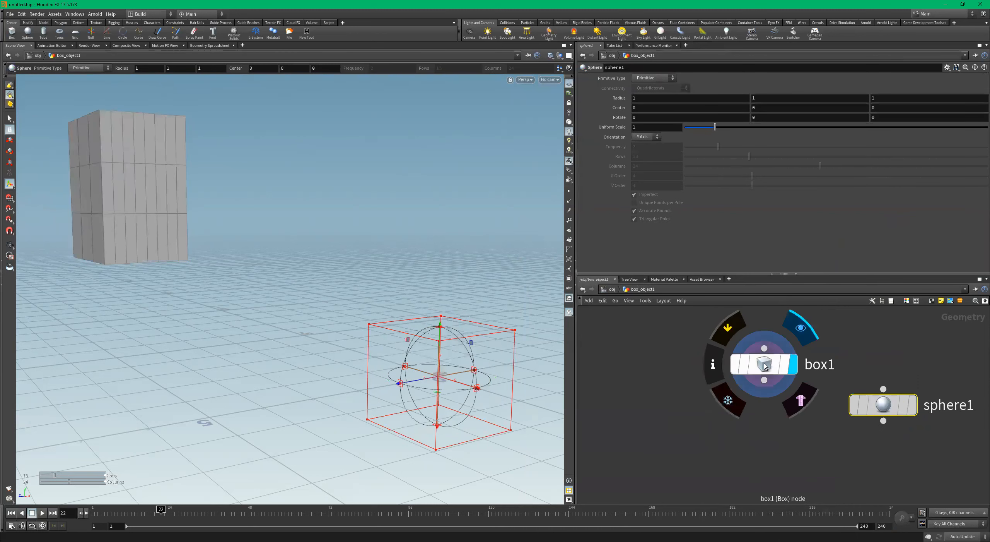
click(888, 406)
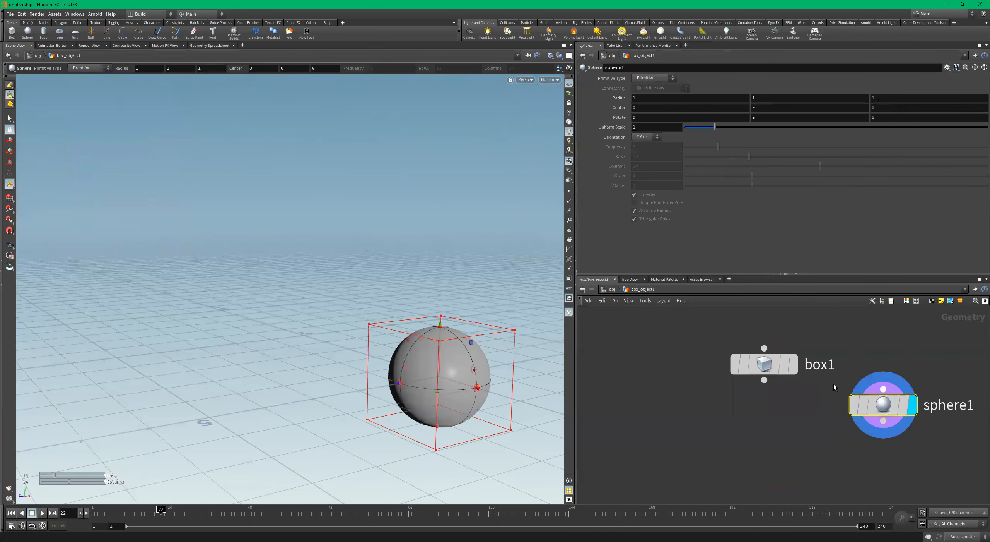
click(794, 364)
click(765, 369)
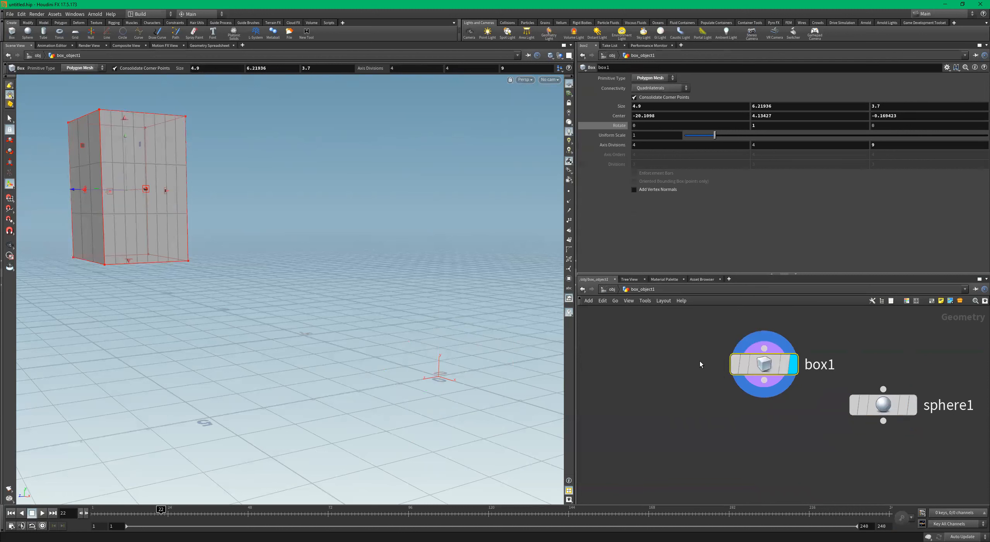
Make sphere1 the displayed node in box_object1 and check the result at the object level
click(913, 406)
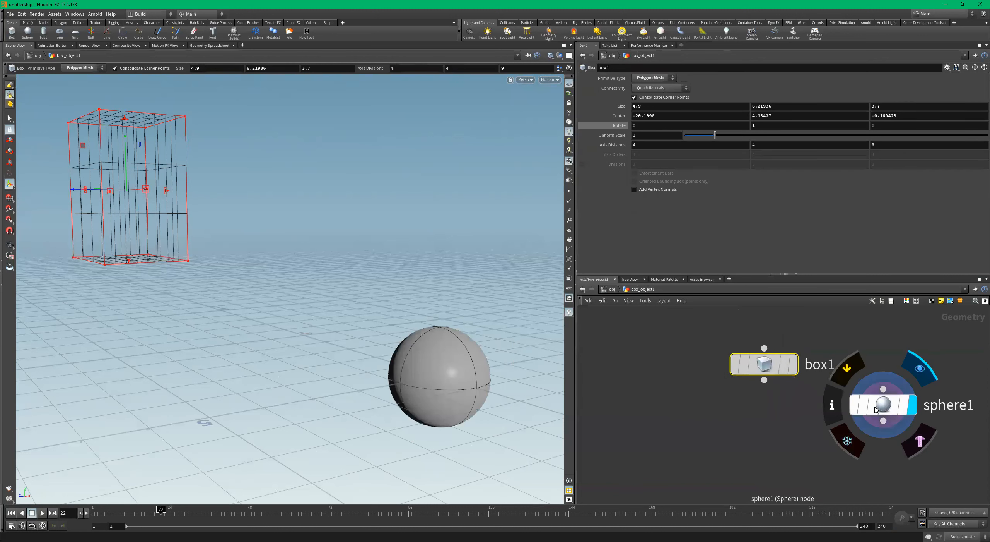
scroll(750, 428, down, 2)
alt+drag(427, 335, 443, 334)
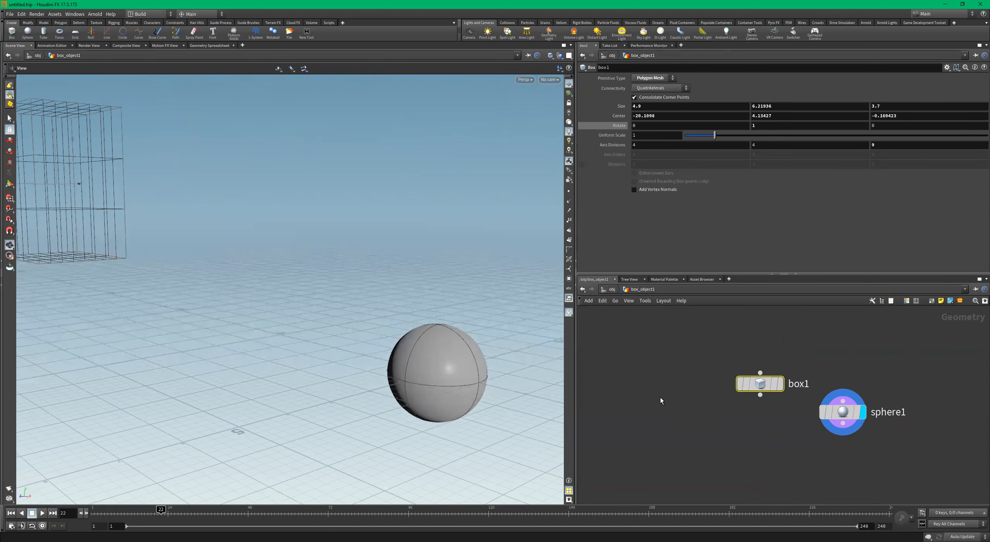
middle_drag(757, 471, 753, 440)
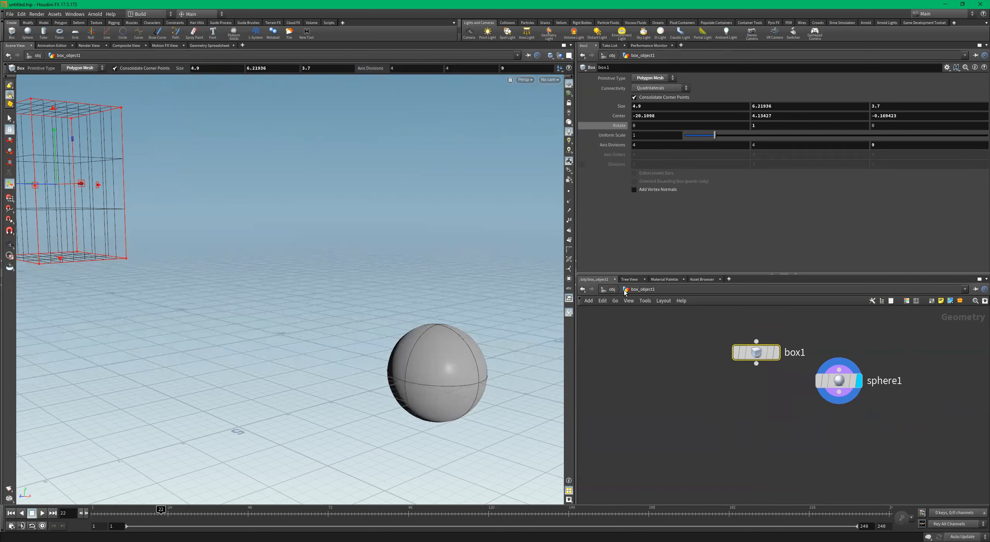
click(611, 289)
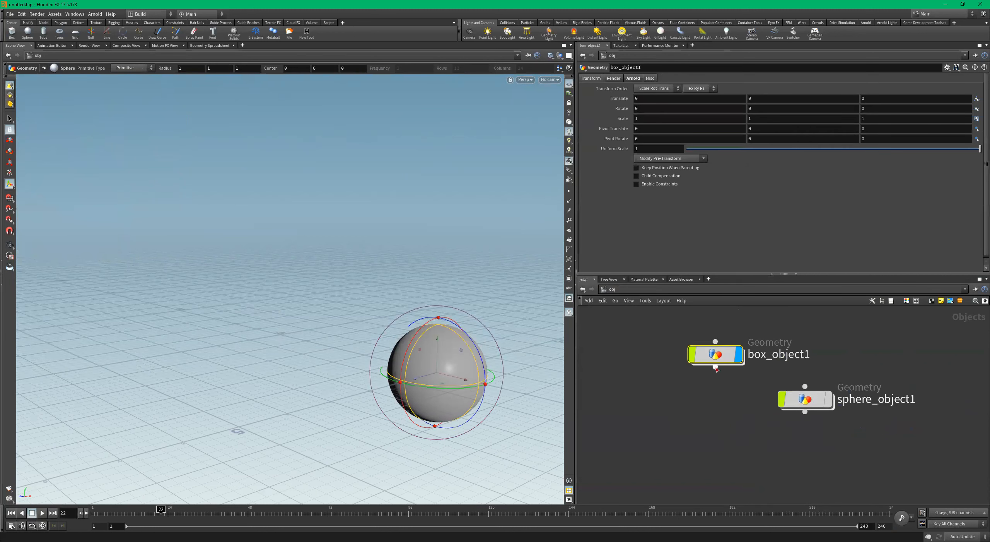
Enter box_object1's geometry network and place a Merge node below box1 and sphere1
double_click(718, 355)
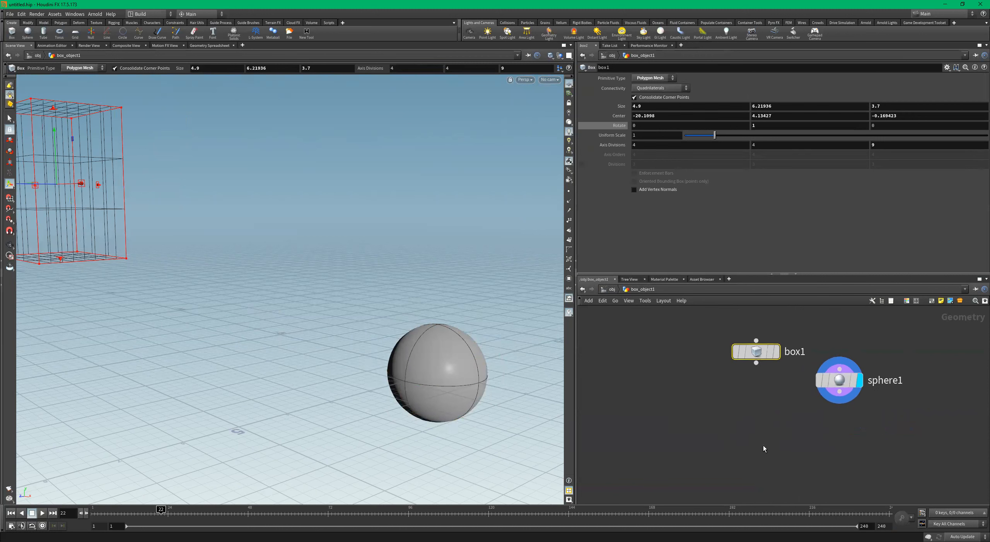
key(Tab)
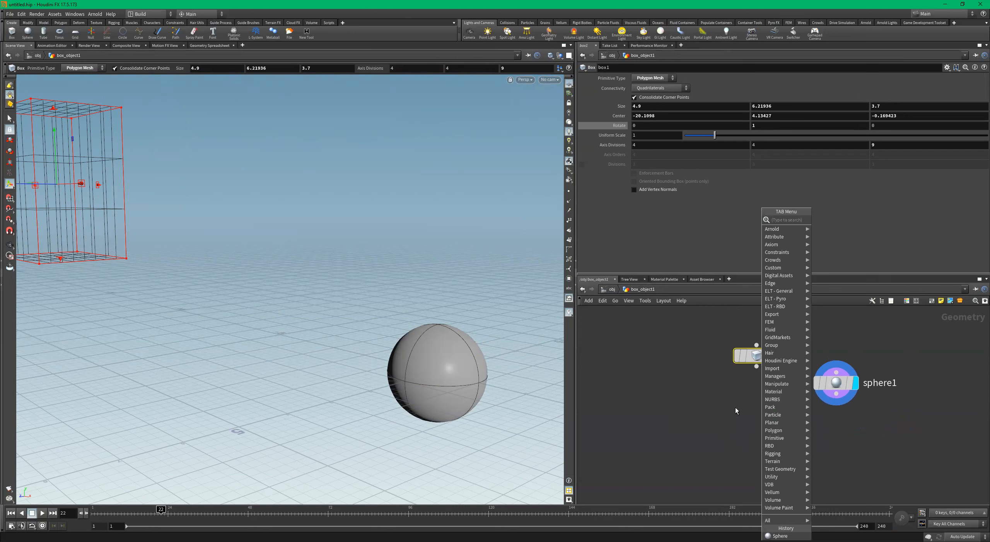
key(Escape)
key(Tab)
text(merge)
key(Return)
click(749, 455)
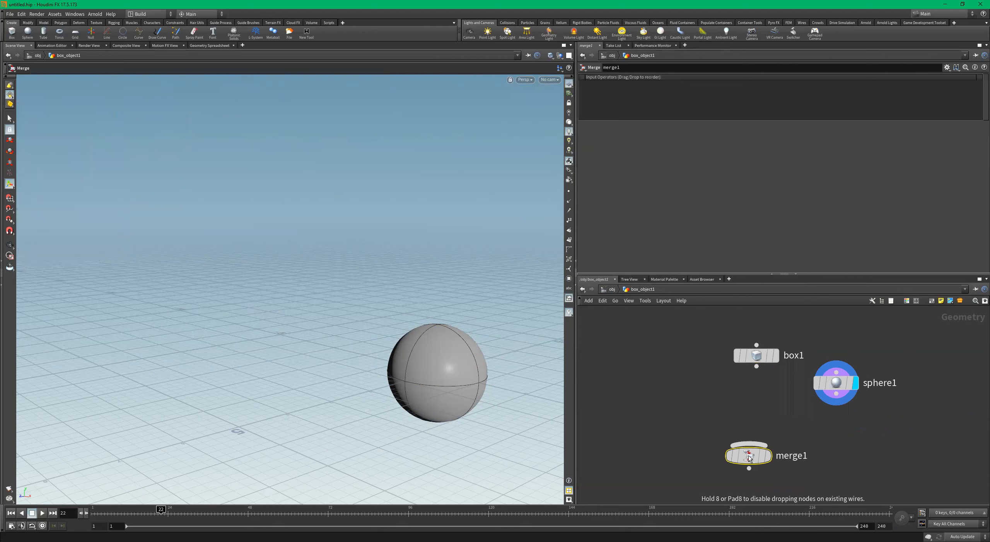
Add a second Merge node between box1 and merge1, and move merge1 clear of it
key(Tab)
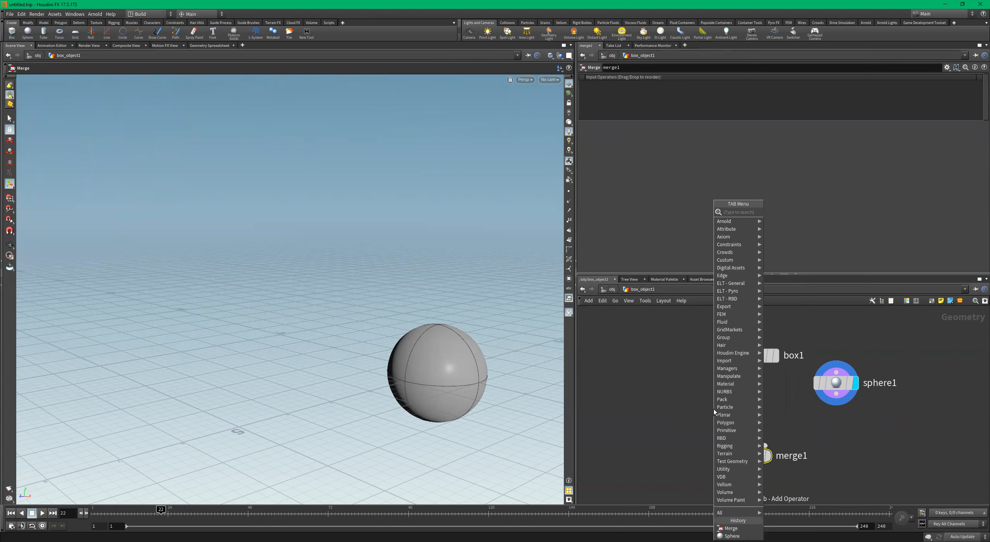
text(merge)
key(Return)
click(714, 408)
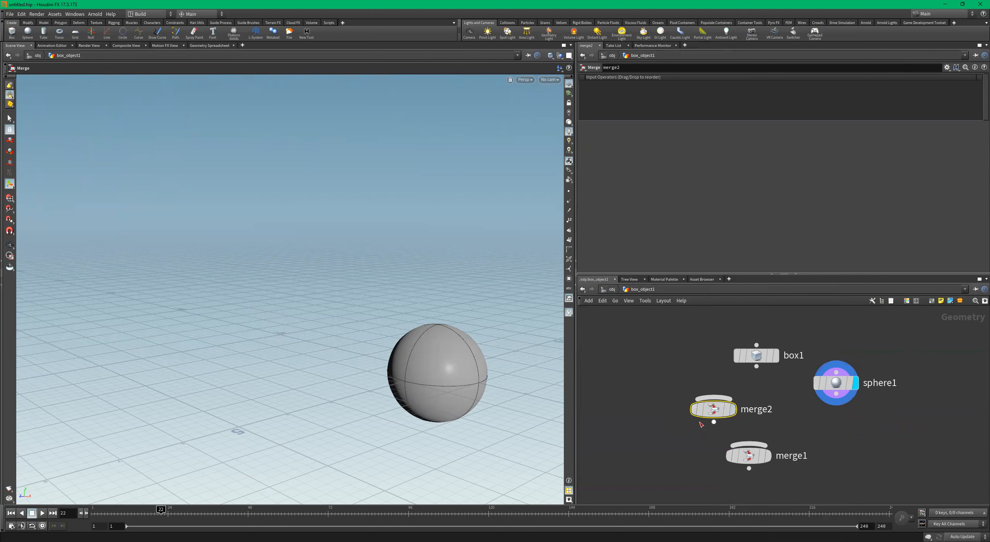
scroll(705, 422, up, 3)
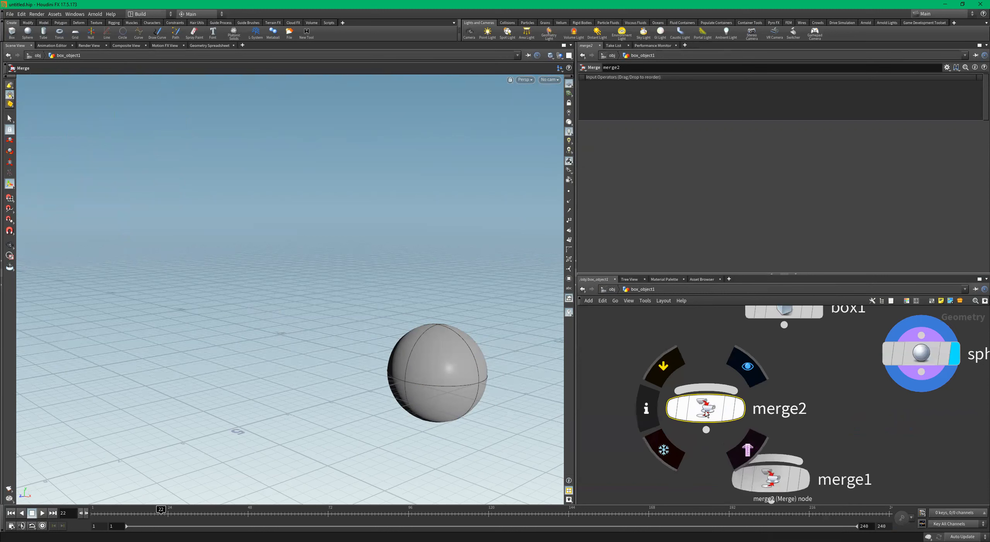
drag(780, 477, 835, 474)
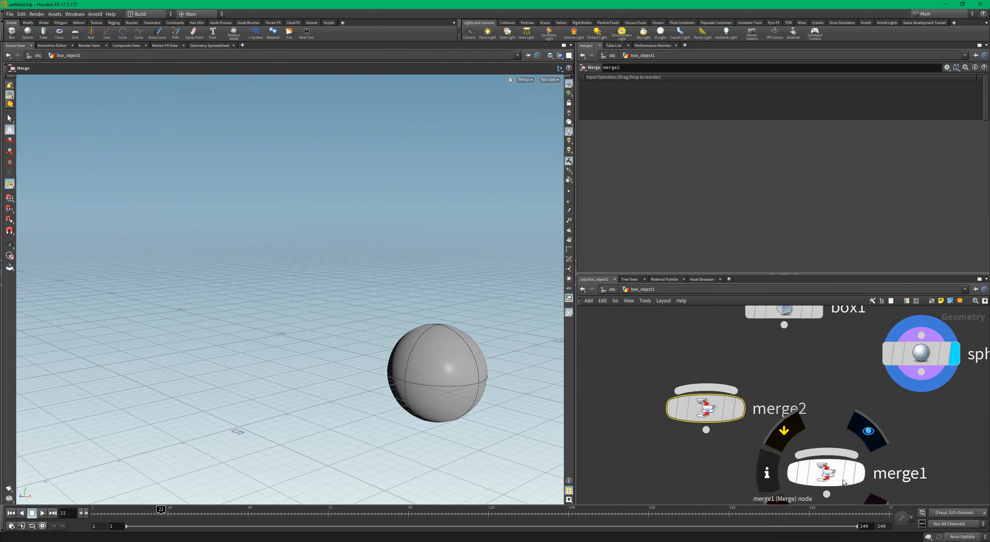
scroll(769, 383, down, 2)
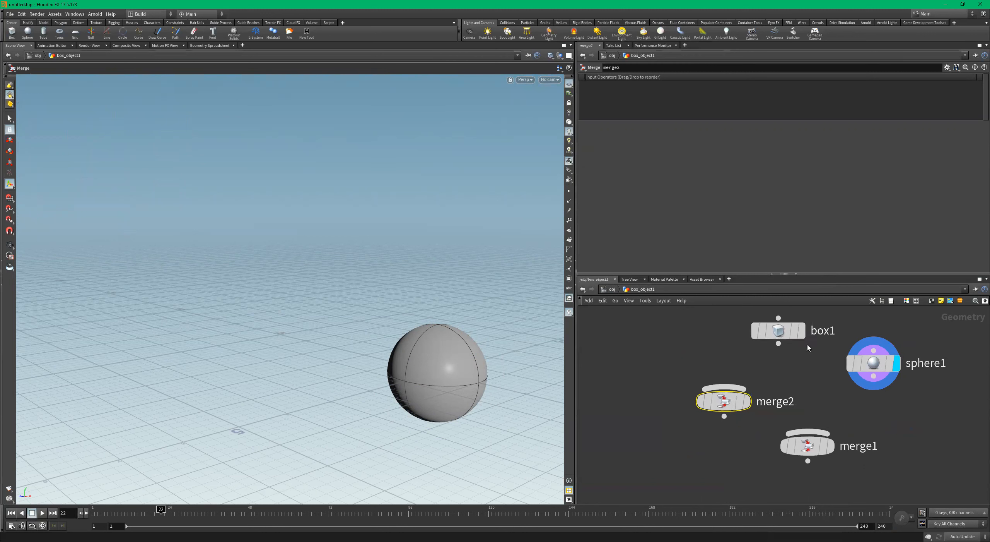
Delete the extra Merge node, merge2, keeping box1, sphere1 and merge1
click(778, 330)
click(874, 363)
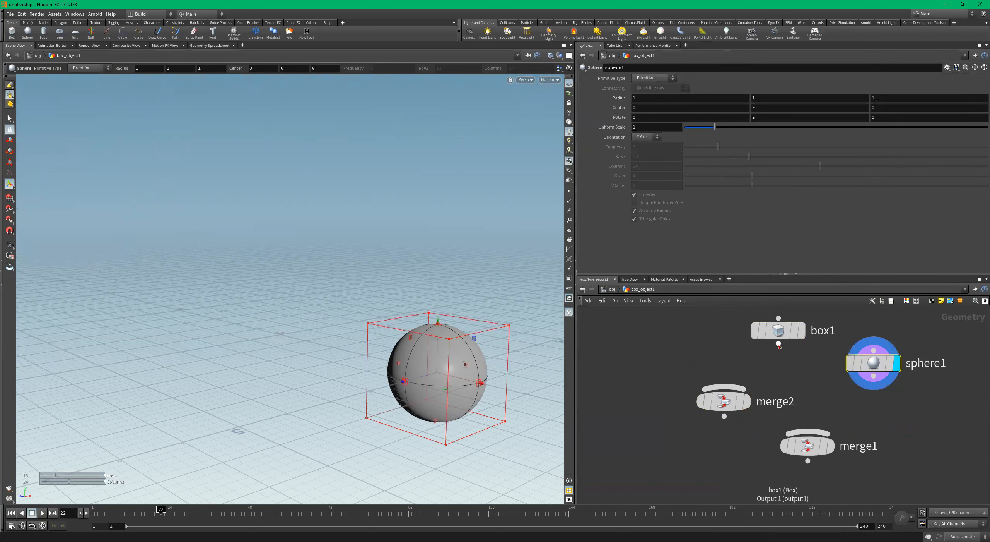
scroll(809, 391, up, 1)
drag(781, 354, 657, 419)
key(Delete)
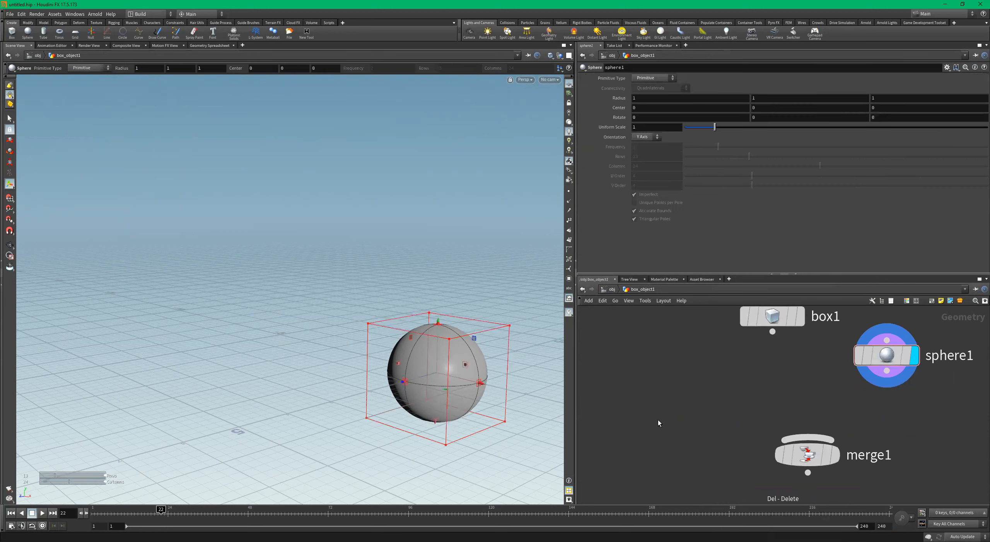
Wire box1's output into merge1's input and cut that wire again
click(772, 332)
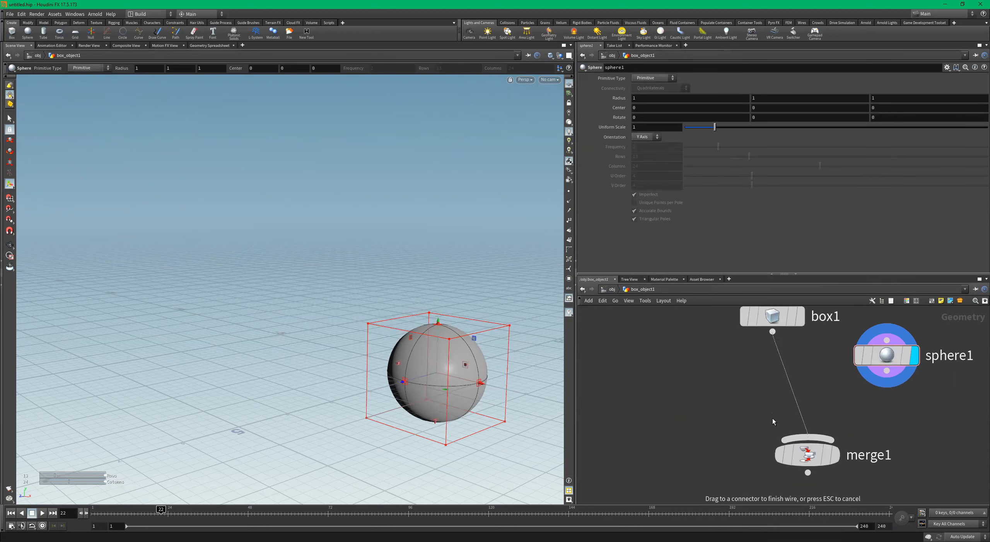
click(808, 438)
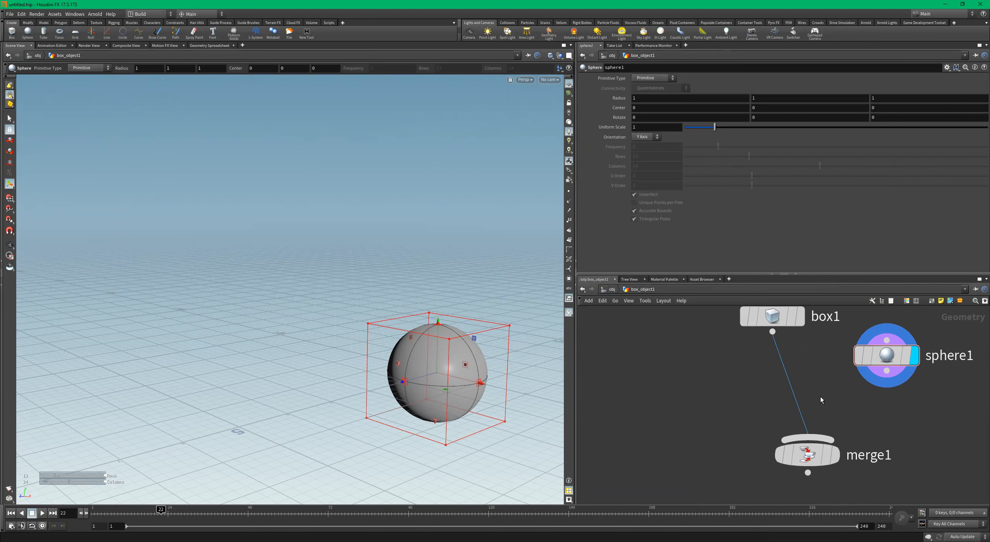
key(y)
drag(834, 395, 652, 399)
scroll(767, 392, down, 2)
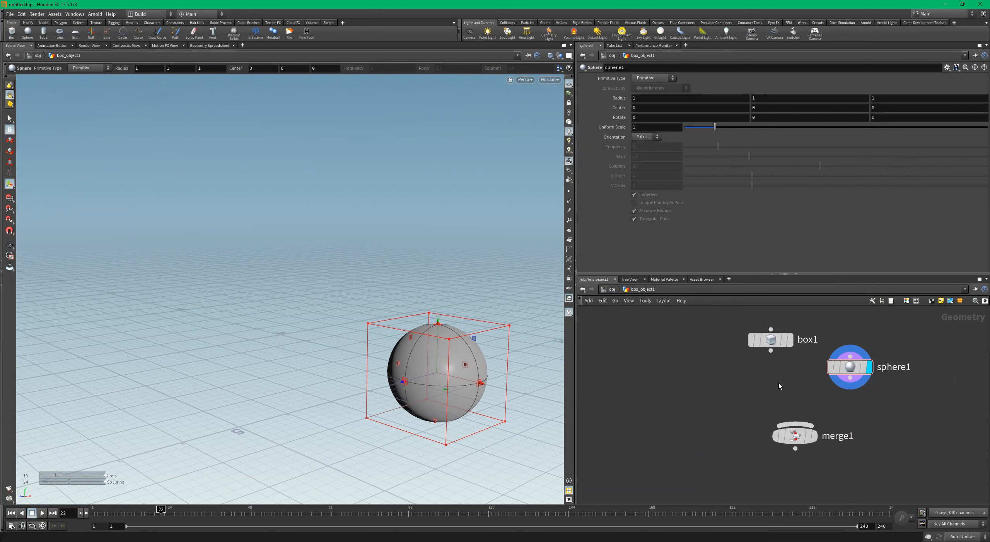
Connect the outputs of both box1 and sphere1 to merge1's input
middle_drag(787, 374, 720, 393)
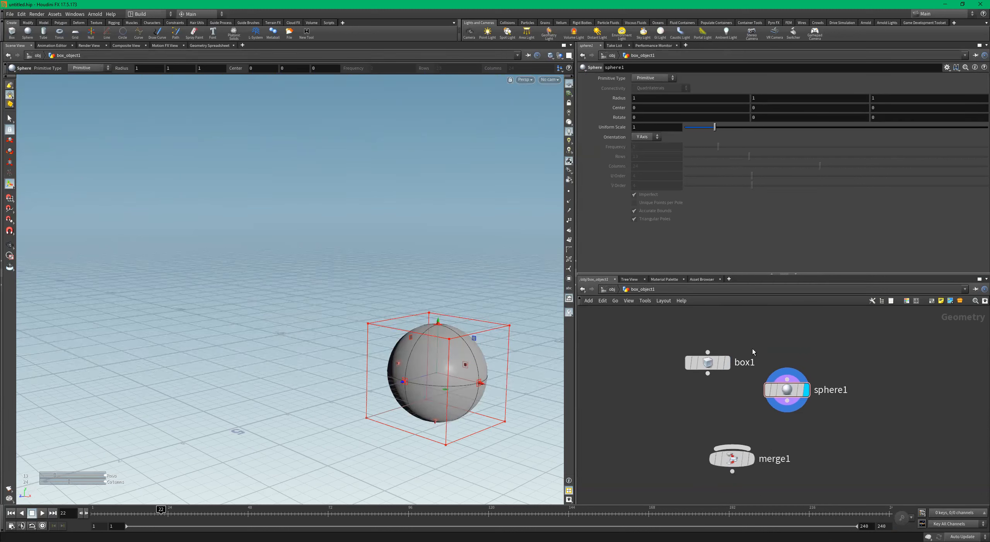
drag(740, 327, 659, 394)
click(708, 374)
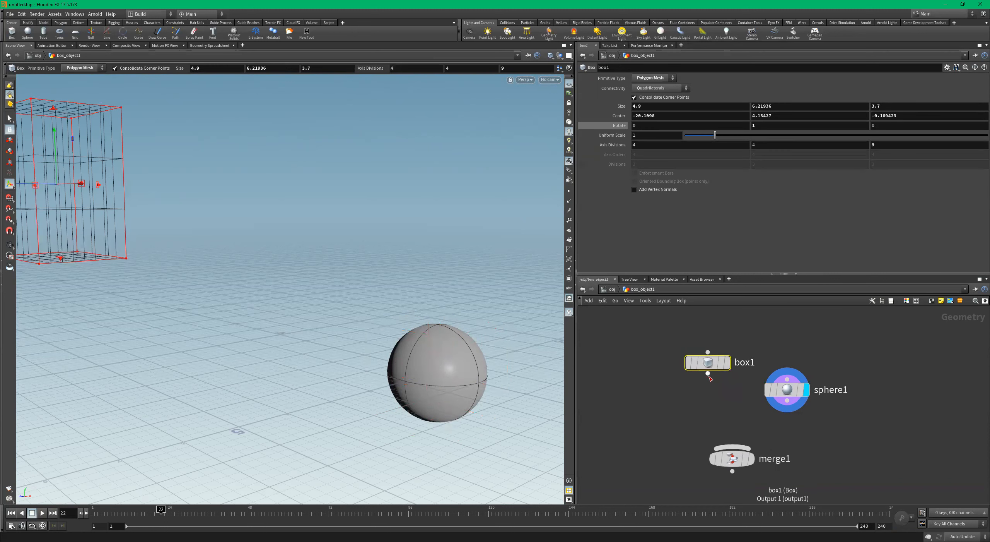
click(719, 398)
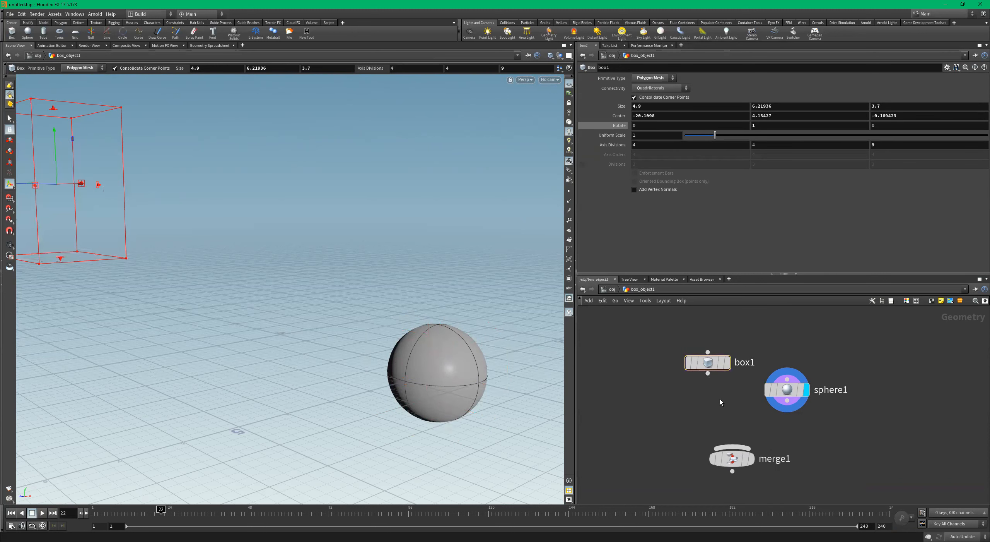
scroll(720, 398, up, 3)
click(705, 370)
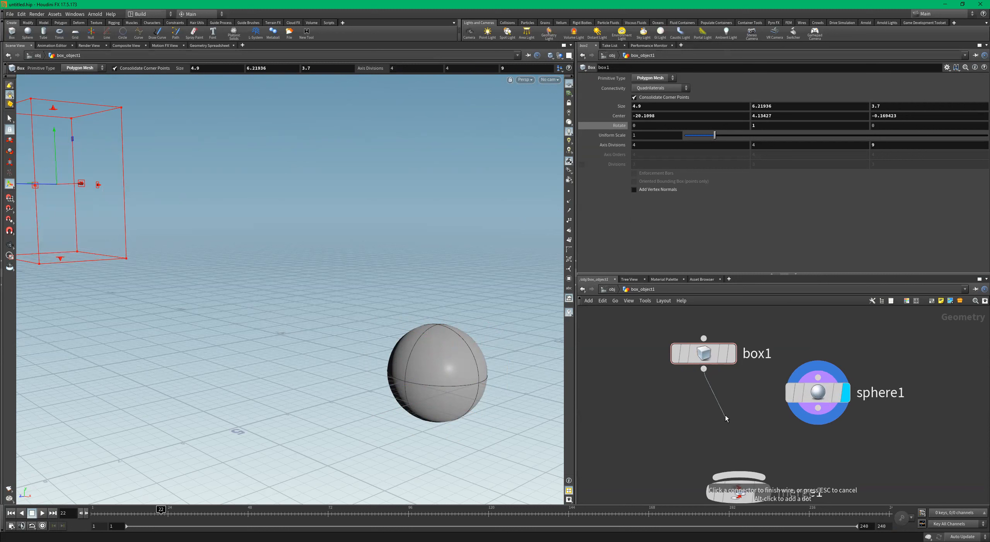
click(747, 419)
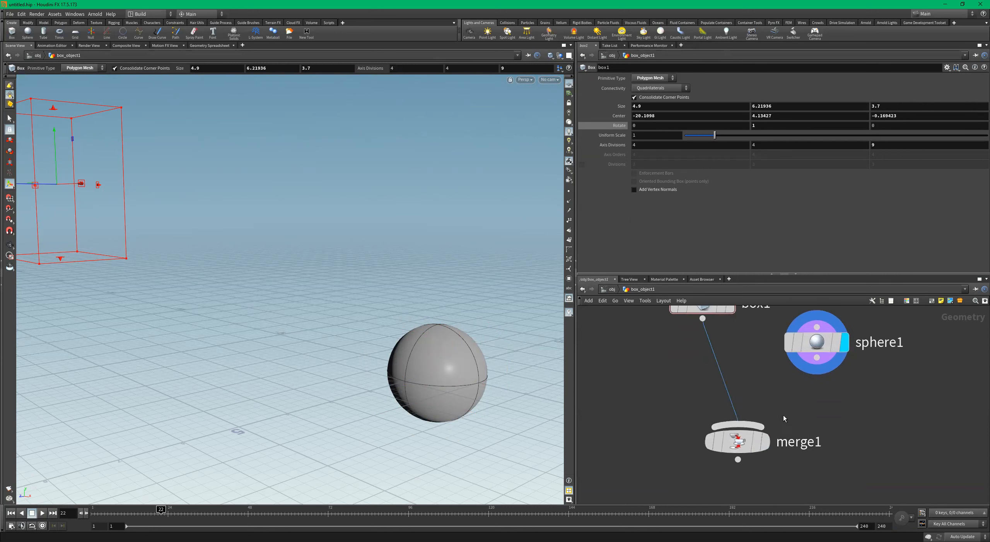
scroll(789, 402, down, 2)
click(808, 373)
click(753, 418)
Delete the stray merge2 node beside box1 so that merge1 is the displayed node
click(773, 430)
click(750, 430)
mouse_move(327, 324)
alt+right_down()
mouse_move(252, 306)
mouse_move(329, 312)
alt+right_up()
alt+middle_drag(329, 312, 358, 327)
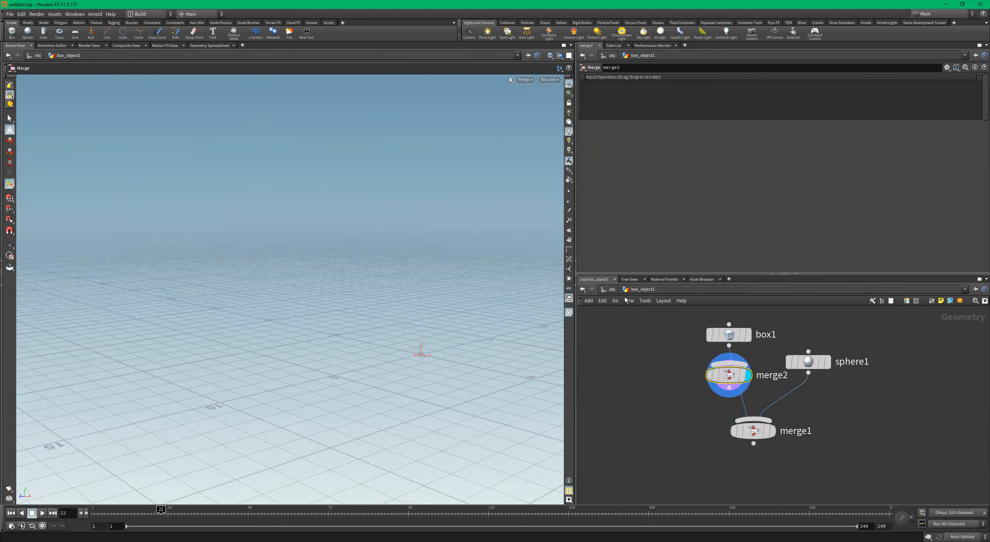
drag(724, 372, 601, 394)
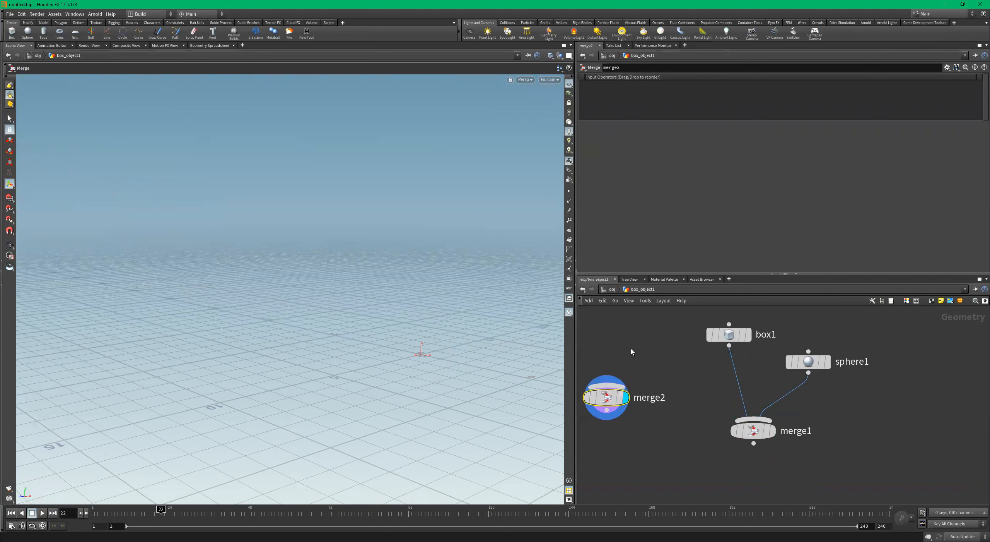
key(Delete)
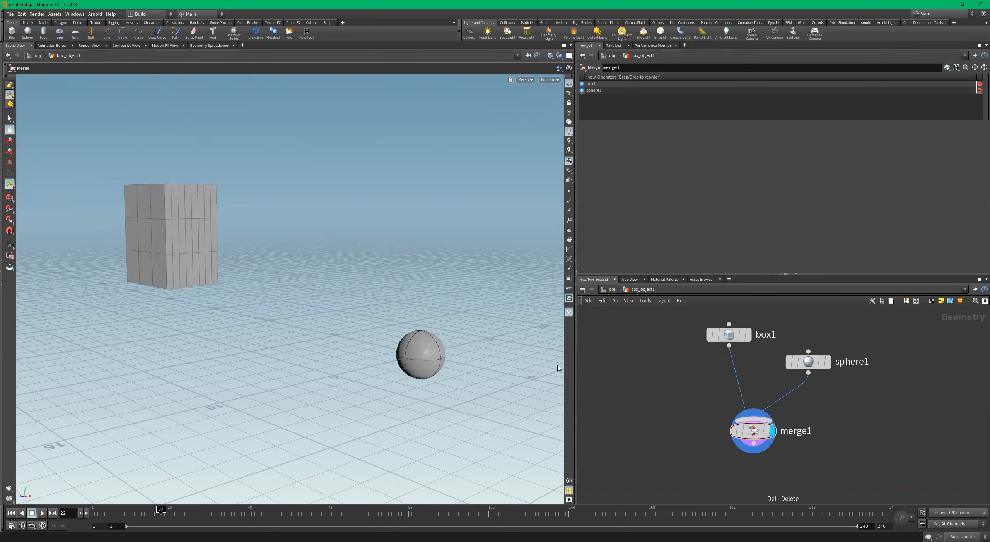
Return to the object level, try changing box_object1's X Translate and reset it to the default
click(611, 289)
alt+drag(424, 317, 441, 350)
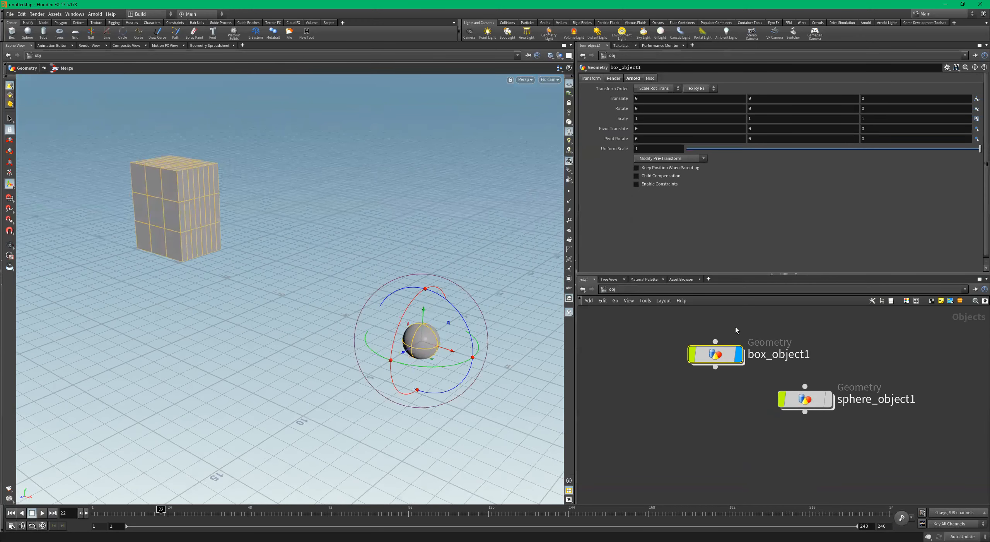
mouse_move(675, 99)
middle_down()
mouse_move(723, 104)
mouse_move(681, 112)
mouse_move(658, 97)
mouse_move(619, 116)
mouse_move(570, 106)
mouse_move(688, 93)
middle_up()
ctrl+middle_click(695, 103)
Enter box_object1's network and add a Transform node below merge1
double_click(714, 355)
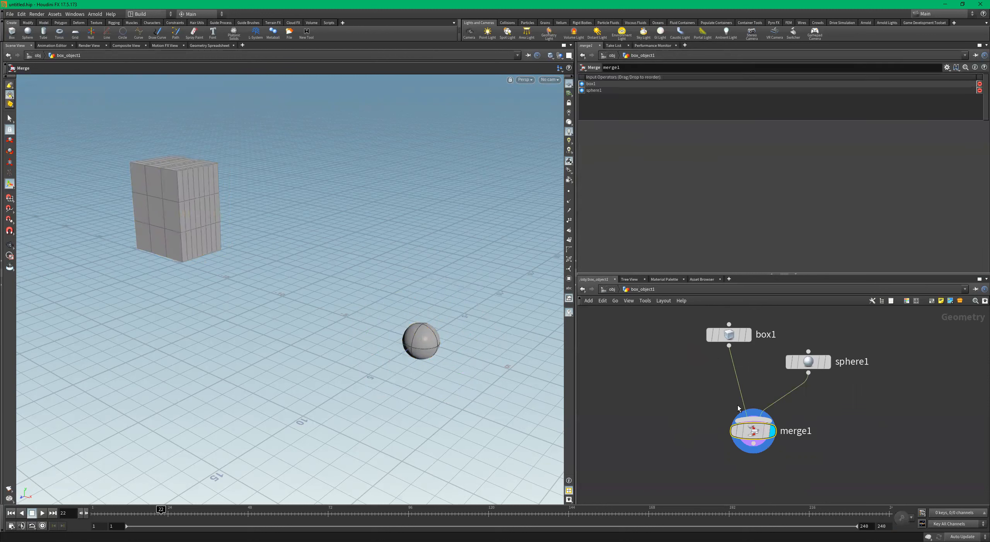
alt+drag(401, 312, 428, 316)
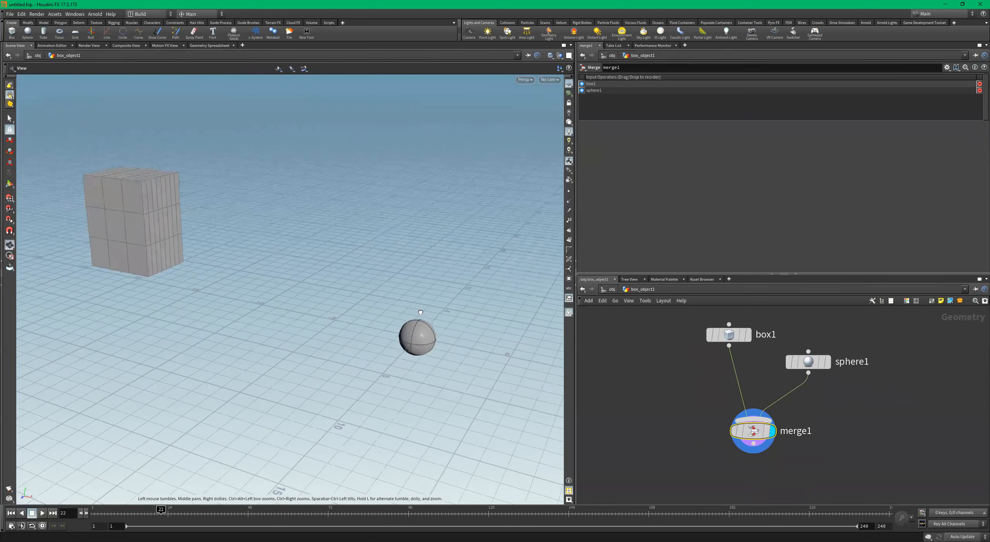
alt+right_drag(427, 316, 363, 322)
alt+middle_drag(363, 323, 379, 332)
key(Tab)
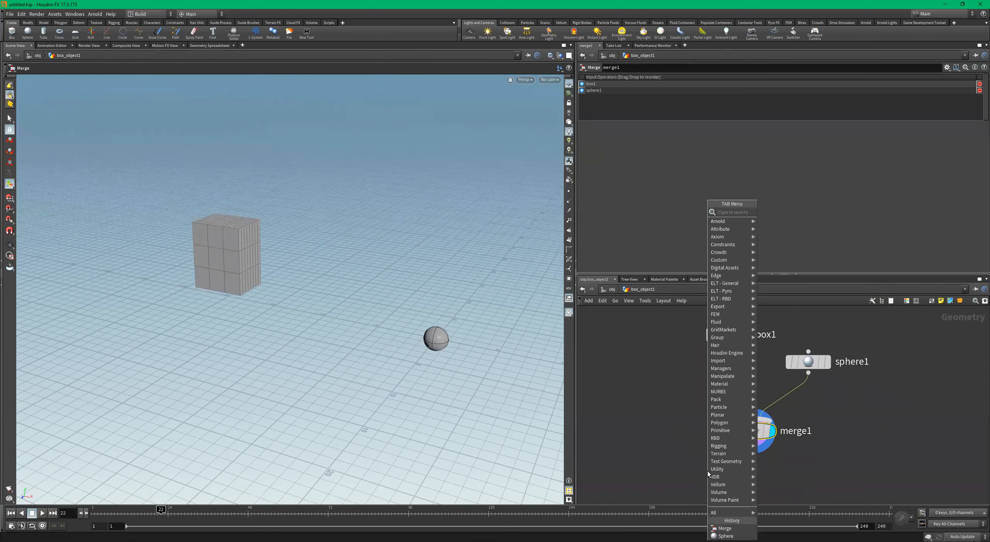
text(tran)
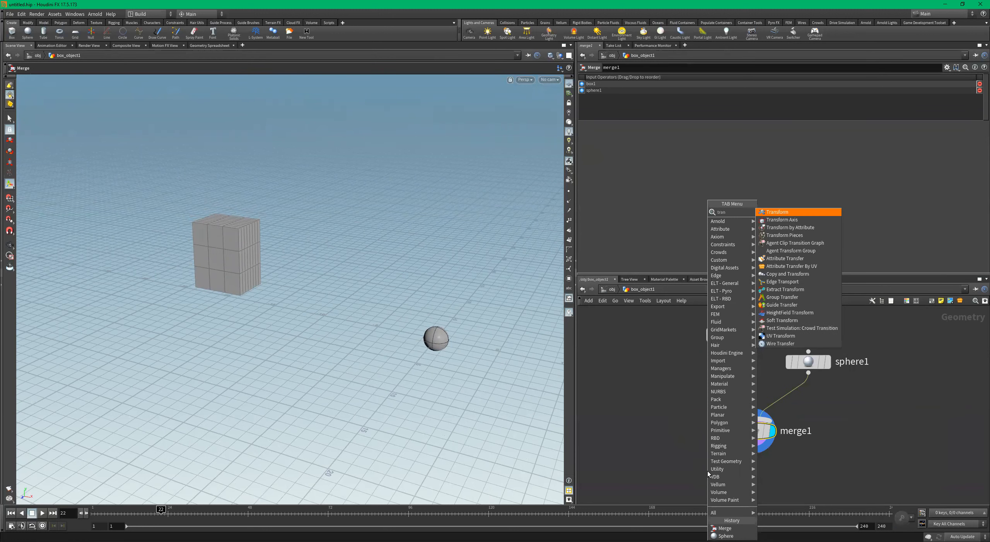
text(sfor)
key(Return)
click(707, 470)
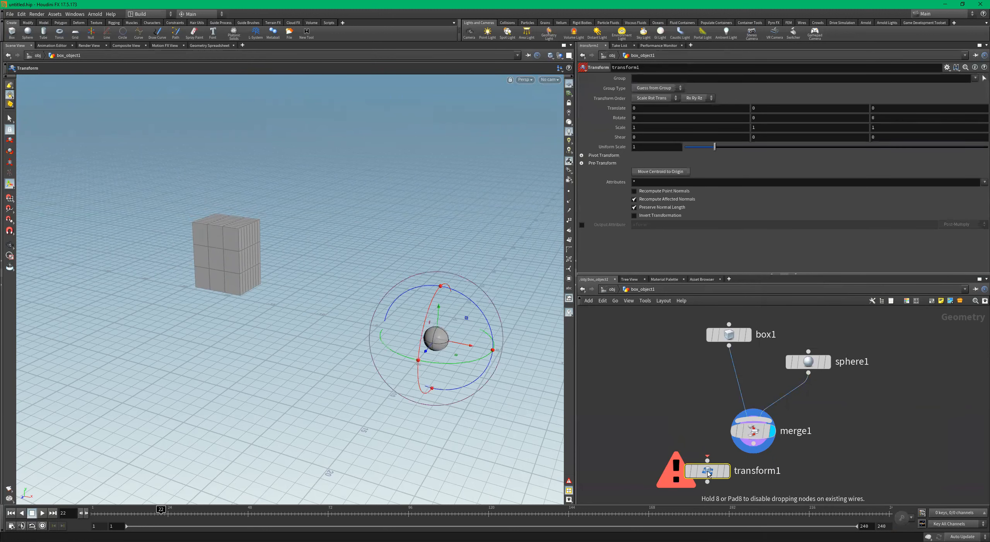
Connect merge1's output to transform1 and make transform1 the displayed node
drag(754, 443, 756, 478)
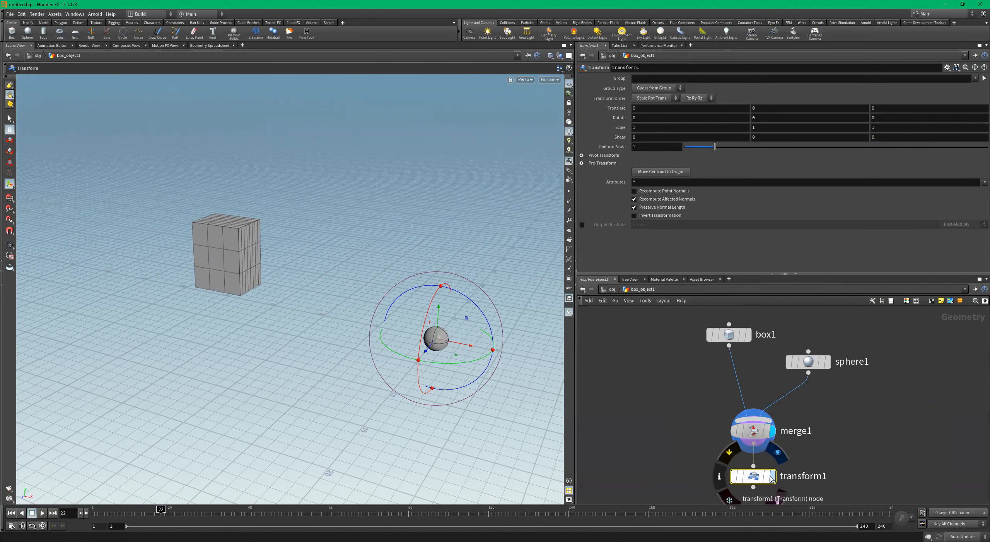
click(771, 477)
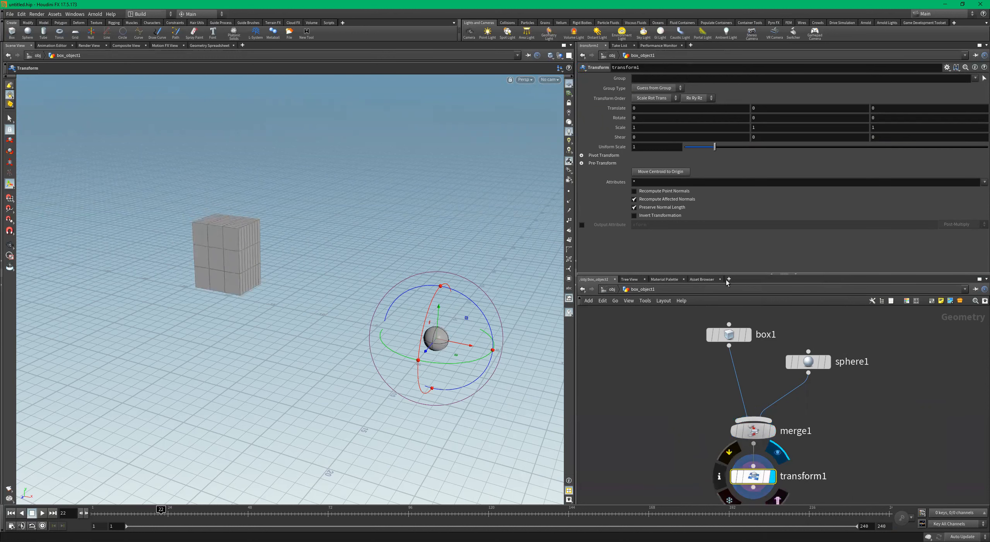
scroll(427, 298, down, 1)
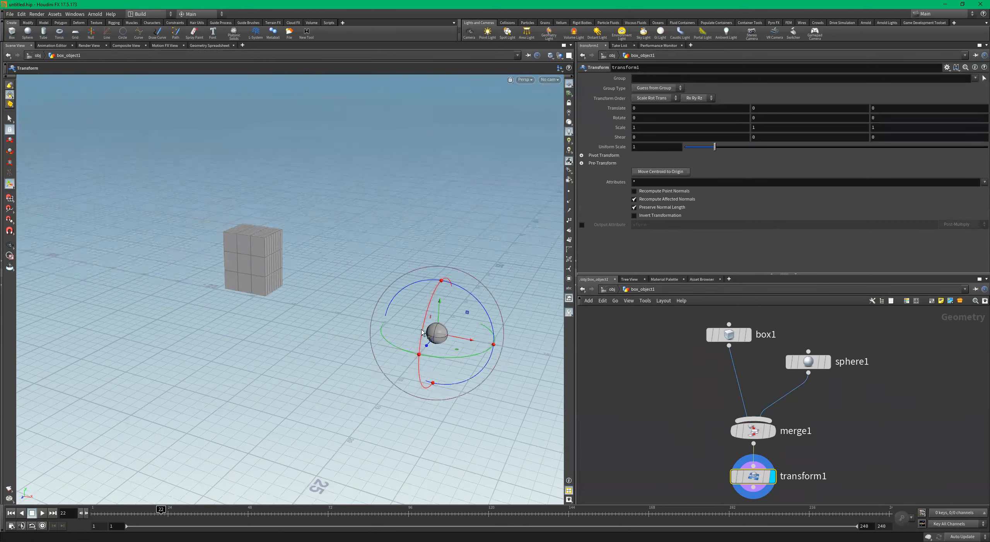
Try moving the merged box and sphere with transform1's viewport handle, and undo the move
drag(462, 340, 433, 349)
click(737, 431)
click(767, 469)
scroll(842, 404, down, 2)
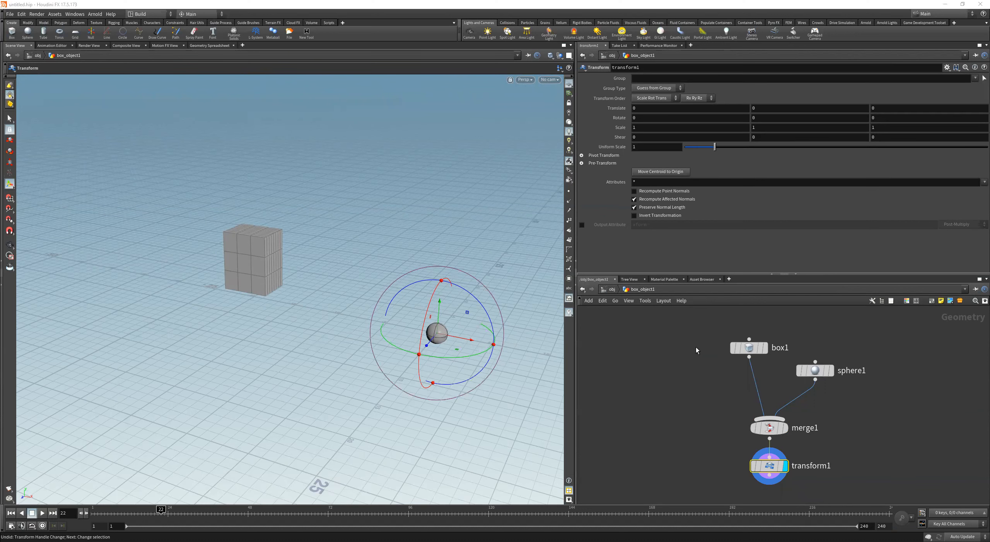
Select box1, sphere1, merge1 and transform1 in turn to examine the order of the node chain
click(749, 347)
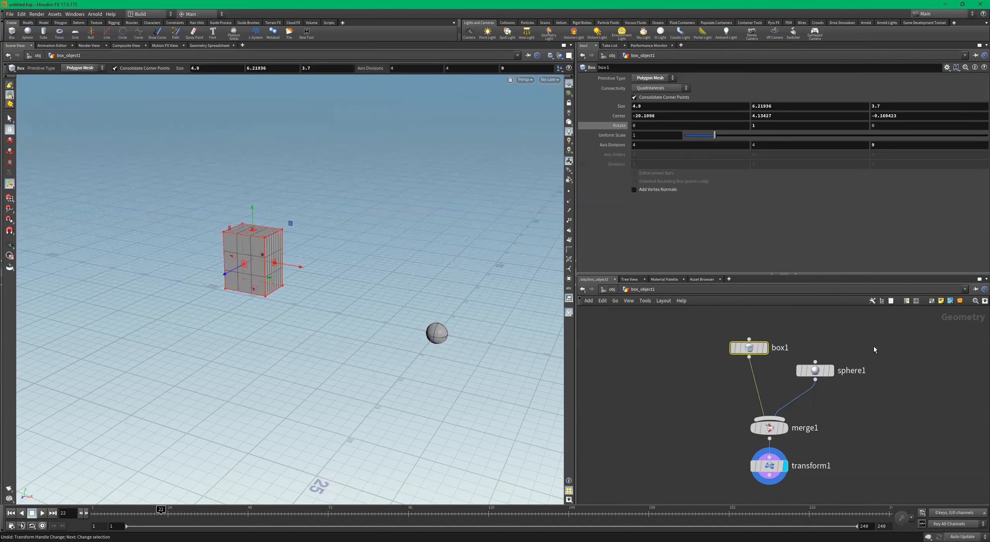
drag(882, 337, 804, 384)
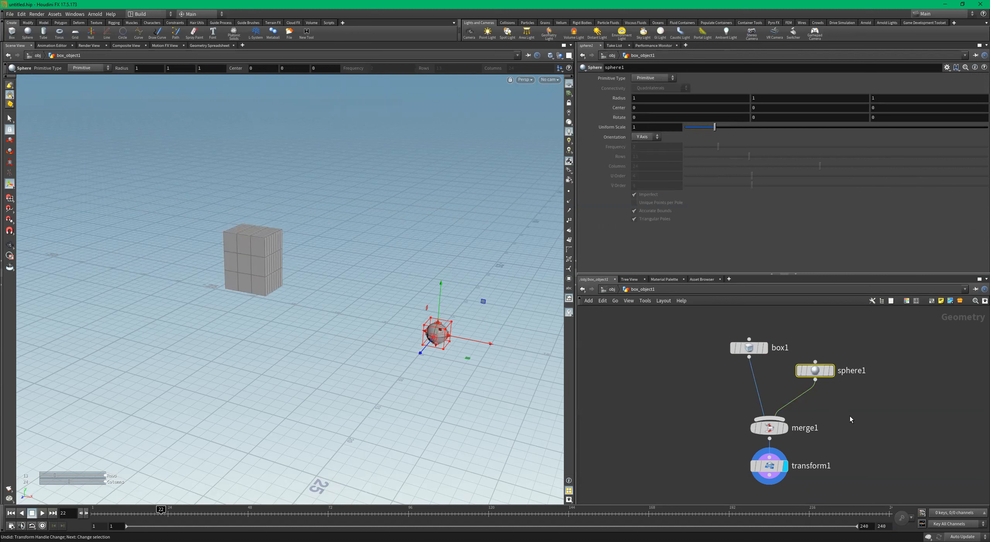
drag(859, 415, 678, 444)
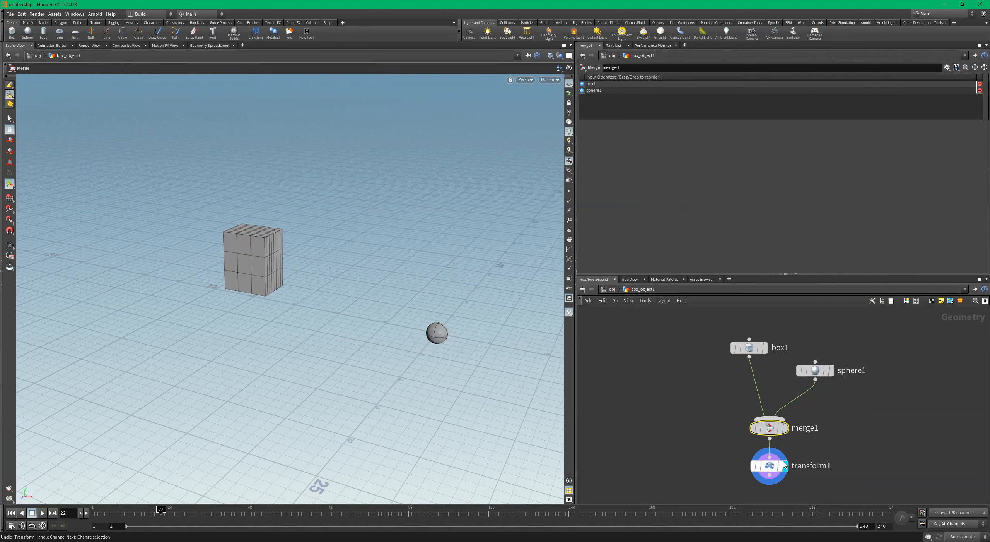
drag(728, 482, 675, 487)
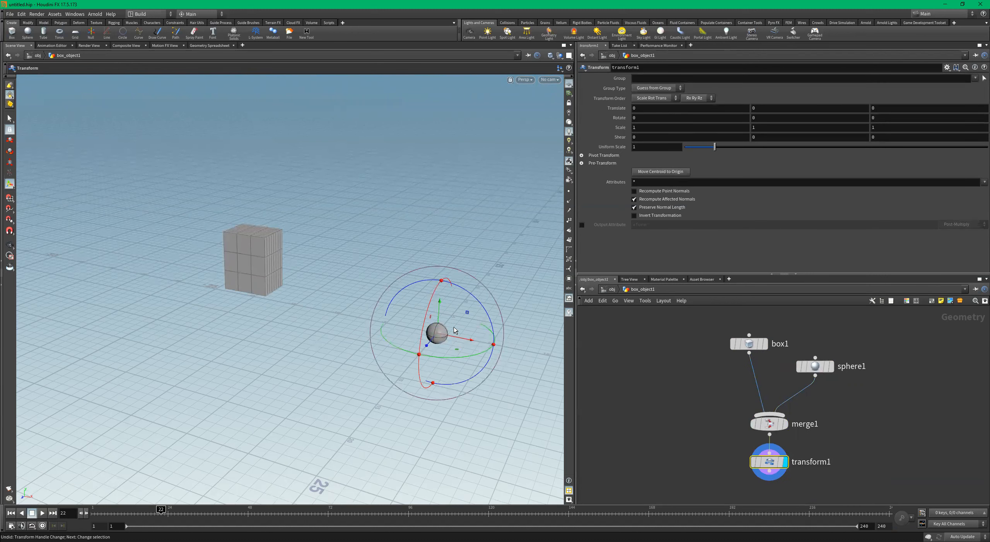
Move the merged box and sphere to about -6.1 on X with transform1's handle and return to the object level
mouse_move(467, 339)
mouse_down()
mouse_move(479, 342)
mouse_move(466, 340)
mouse_up()
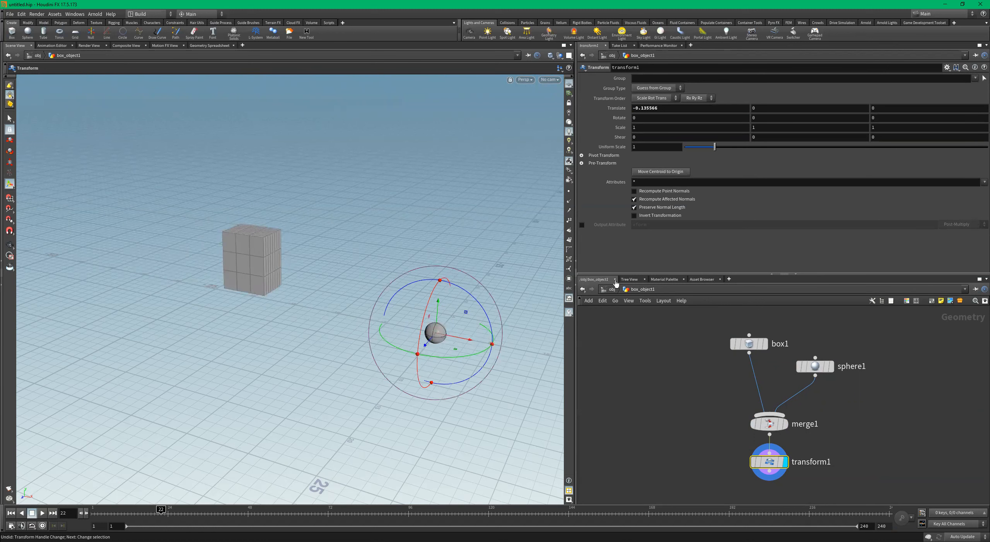
click(612, 289)
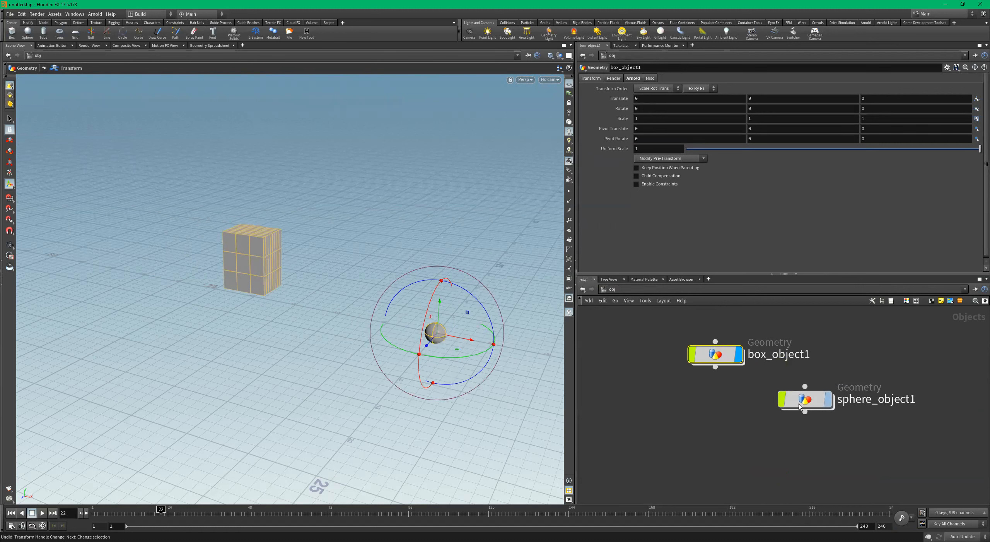
double_click(716, 355)
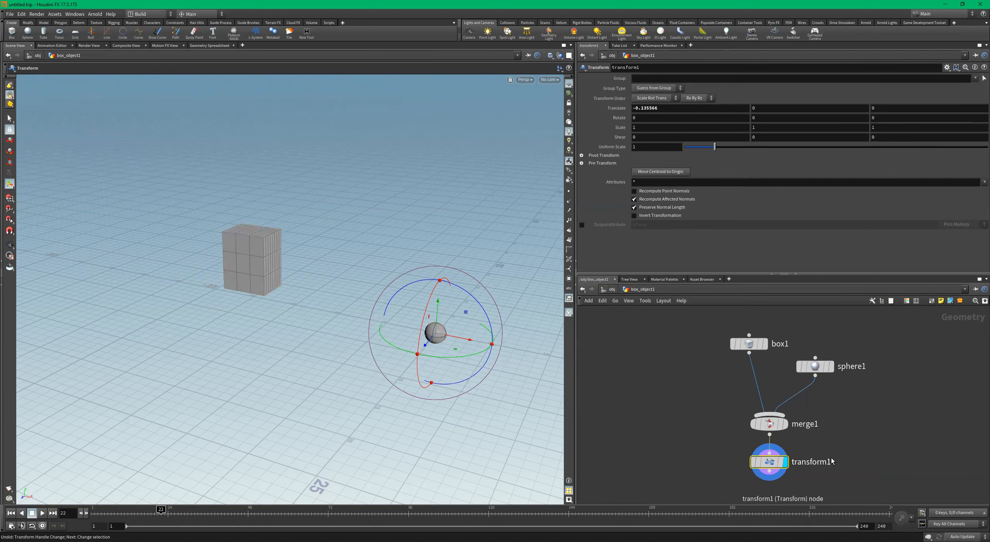
click(793, 459)
click(670, 423)
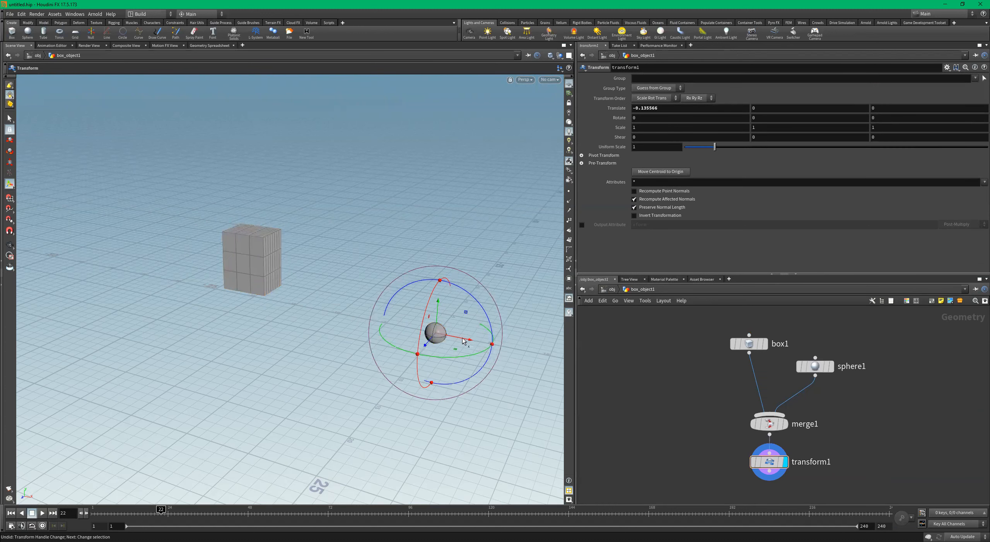
drag(464, 340, 399, 330)
click(605, 289)
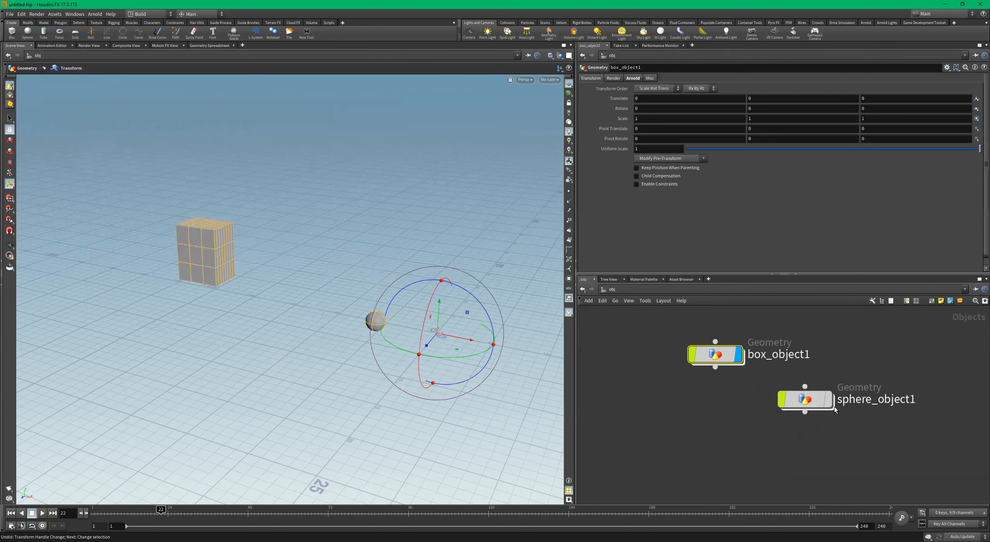
Show sphere_object1 and stretch its inner sphere1 into a flattened ellipsoid with radii of about 0.96, 2.48 and 4.26
mouse_move(833, 405)
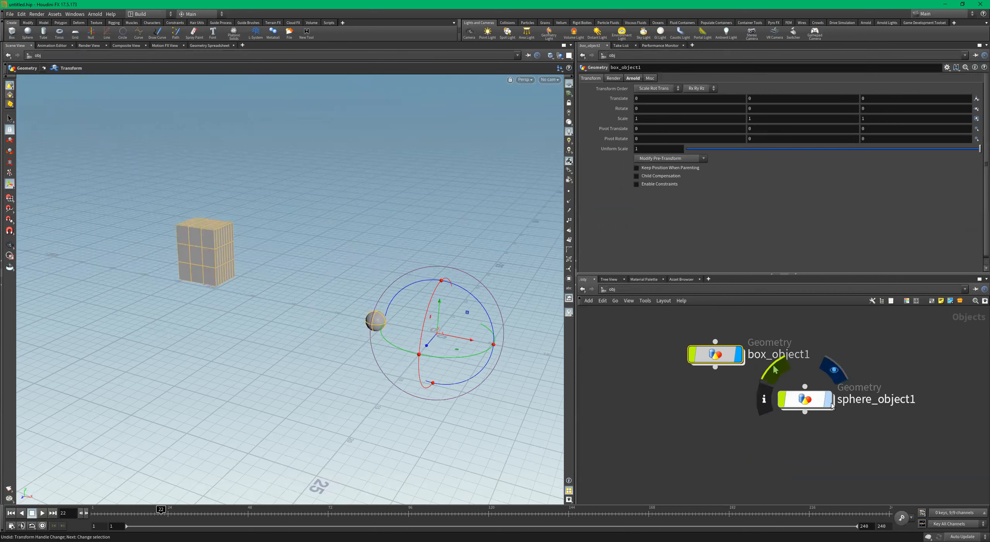
double_click(806, 402)
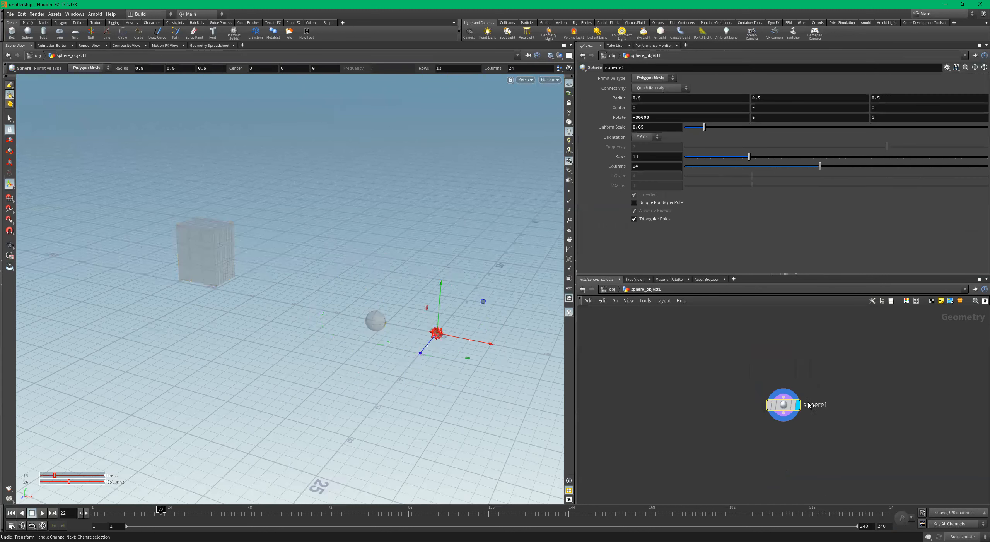
key(Escape)
drag(453, 338, 417, 294)
key(Return)
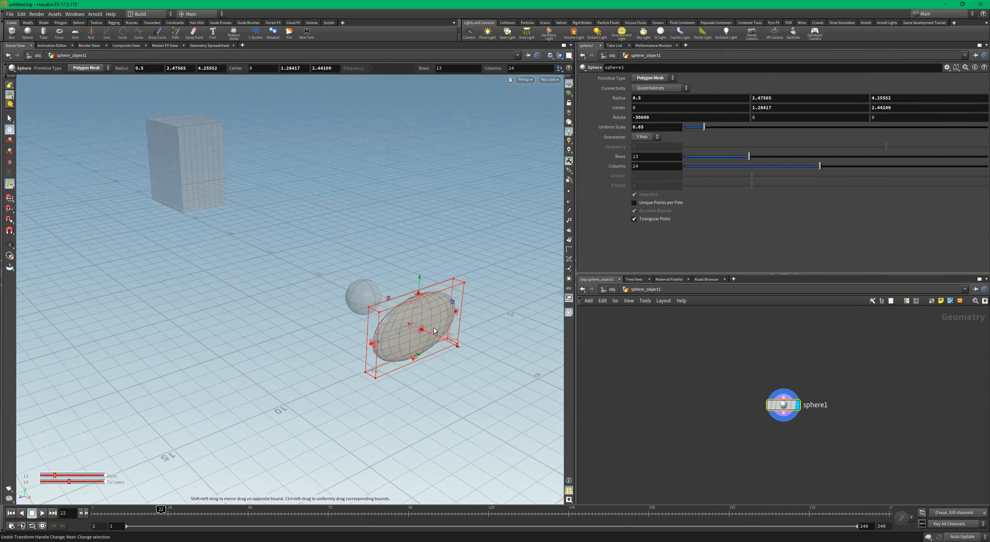
drag(421, 329, 430, 335)
alt+drag(453, 335, 495, 314)
click(611, 291)
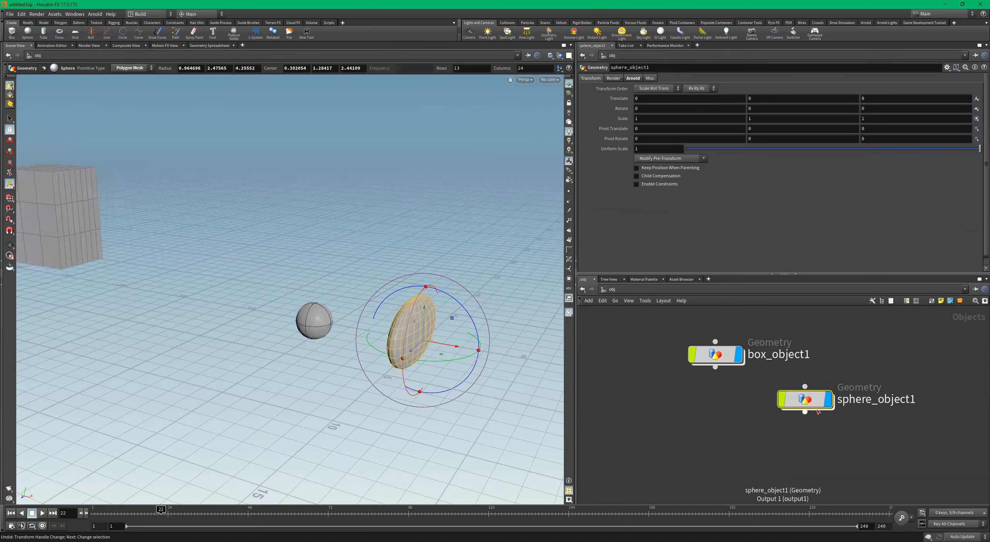
Select box_object1 to compare it with the ellipsoid, and turn off sphere_object1's display
click(720, 354)
alt+right_drag(388, 290, 294, 298)
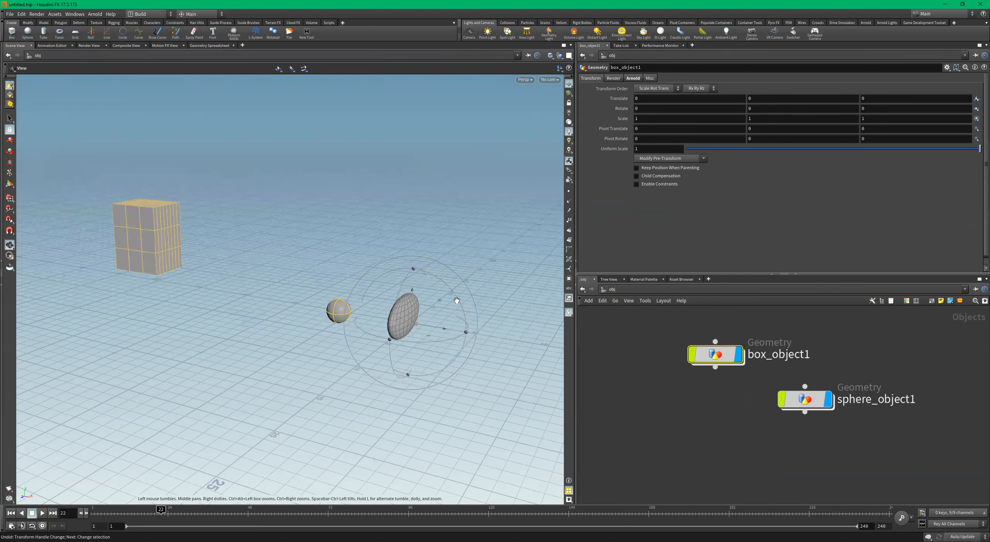
mouse_move(368, 346)
alt+mouse_down()
mouse_move(344, 326)
mouse_move(365, 341)
alt+mouse_up()
alt+middle_drag(310, 330, 361, 335)
alt+right_drag(362, 335, 322, 332)
alt+drag(322, 332, 350, 343)
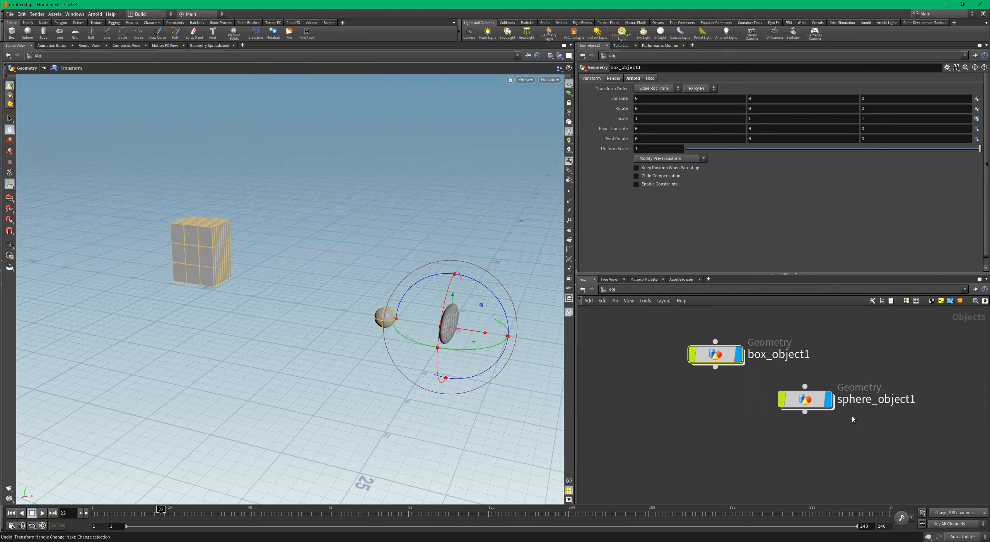
click(829, 403)
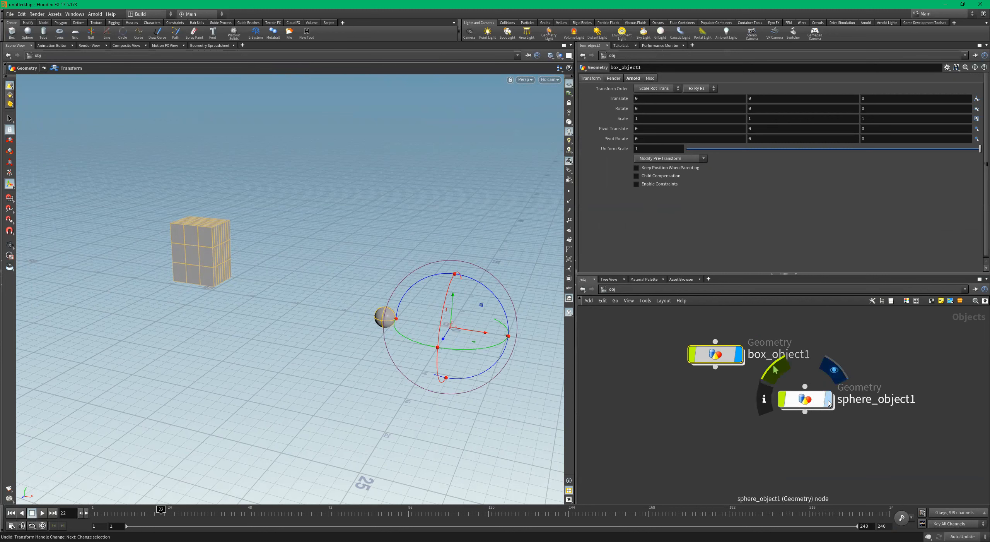
Copy the sphere1 node from sphere_object1 and paste it into box_object1's network
double_click(813, 403)
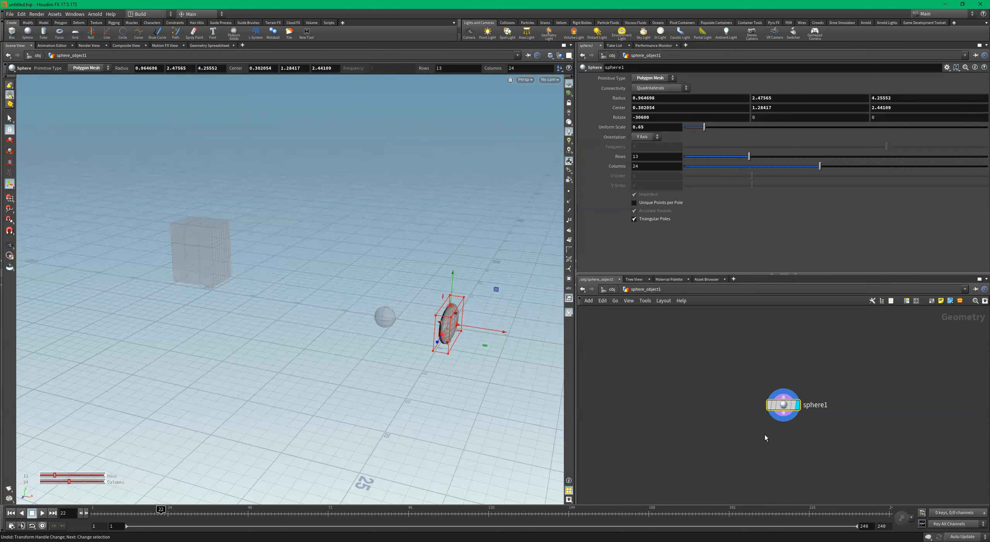
key(ctrl+c)
click(615, 291)
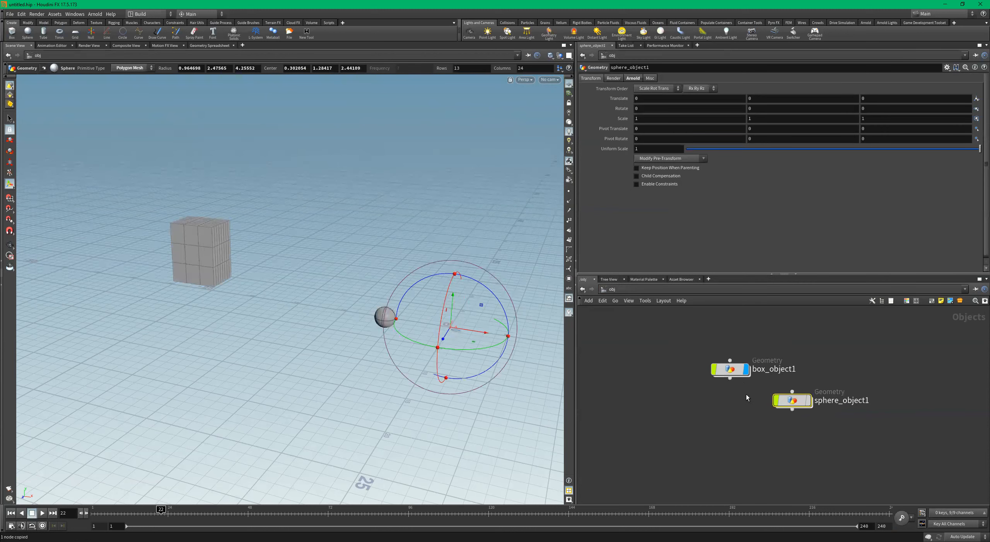
double_click(730, 370)
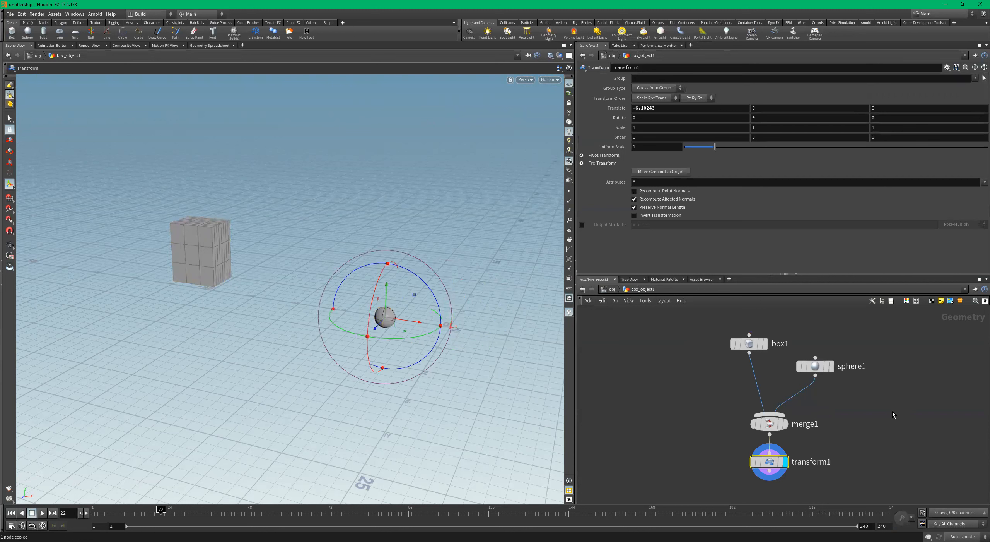
key(ctrl+v)
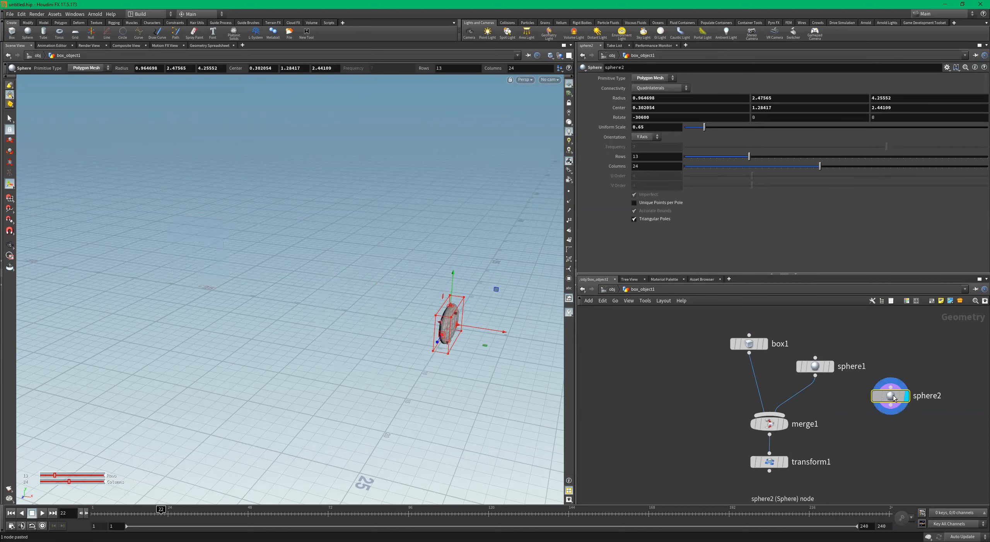
Wire the pasted sphere2 into merge1 and make transform1 the displayed and selected node
click(906, 383)
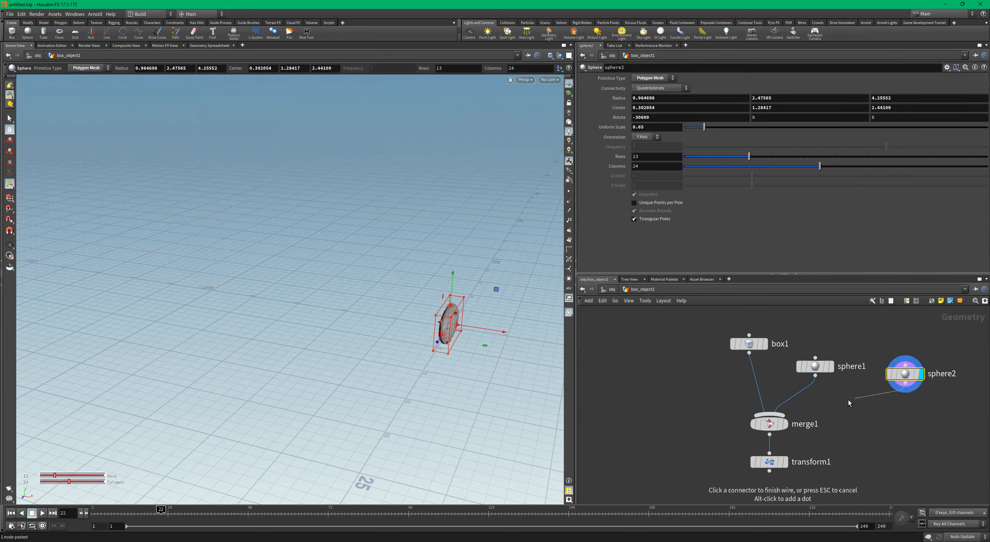
click(800, 414)
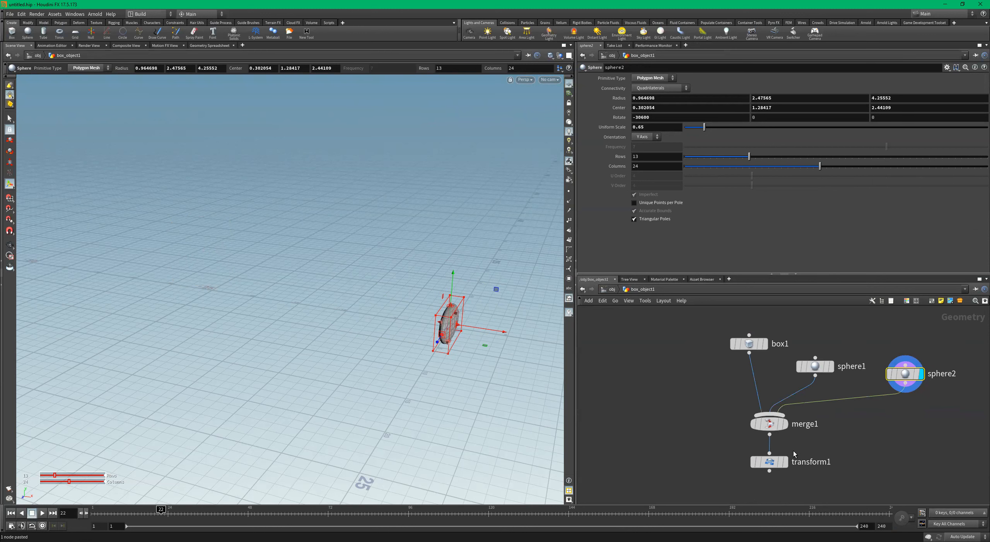
key(r)
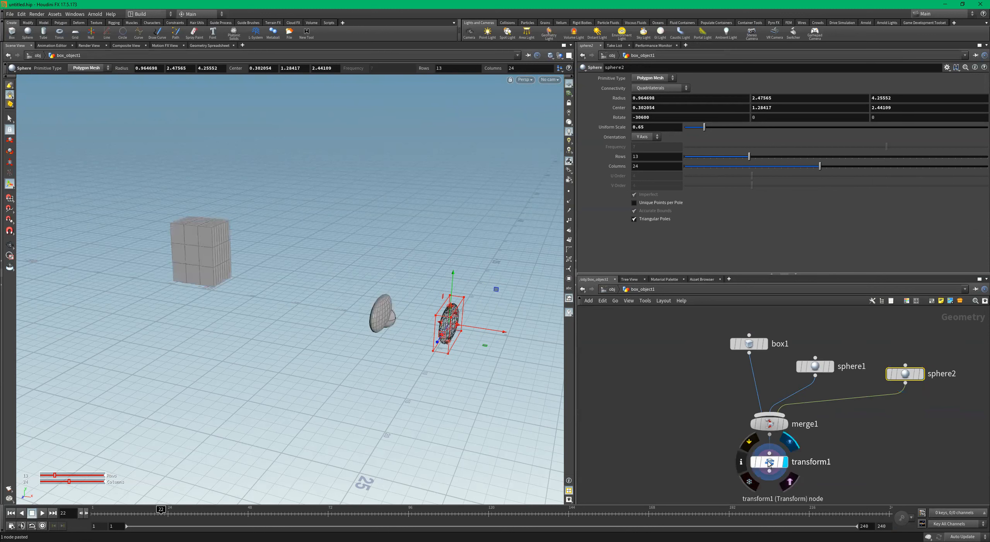
click(769, 463)
alt+drag(410, 287, 456, 287)
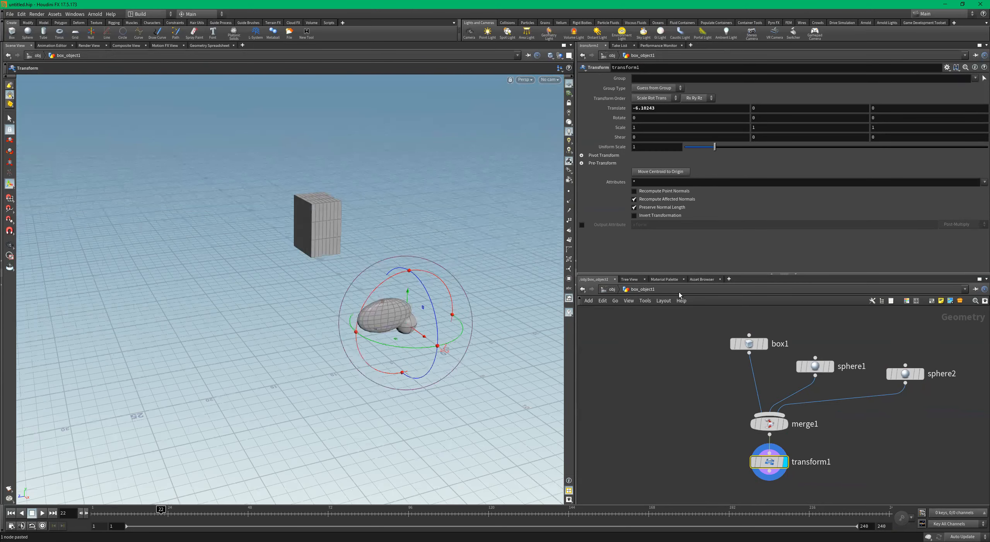
Examine box_object1 at the object level and its inner box and sphere nodes, ending back at the object level
click(605, 290)
alt+drag(421, 315, 406, 294)
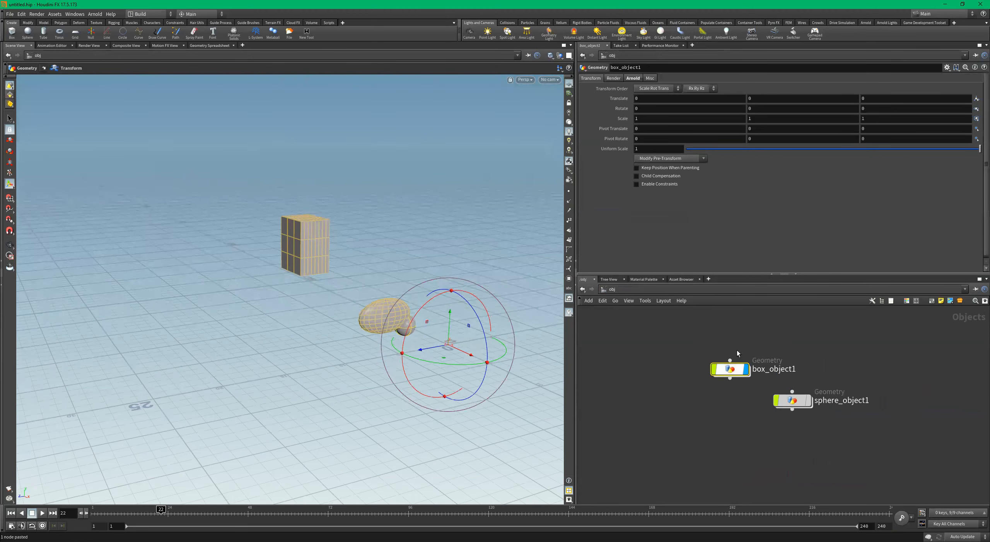
alt+drag(439, 328, 450, 351)
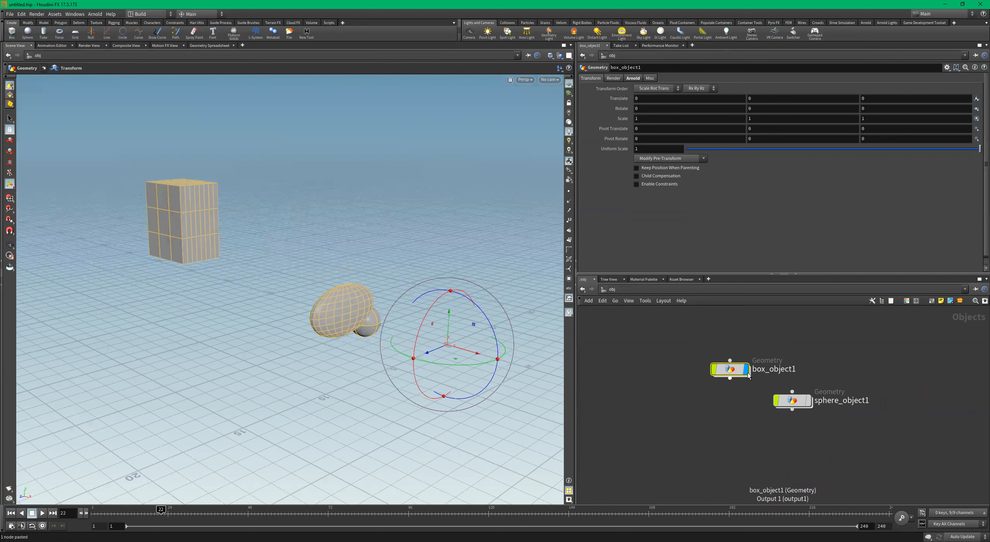
mouse_move(736, 373)
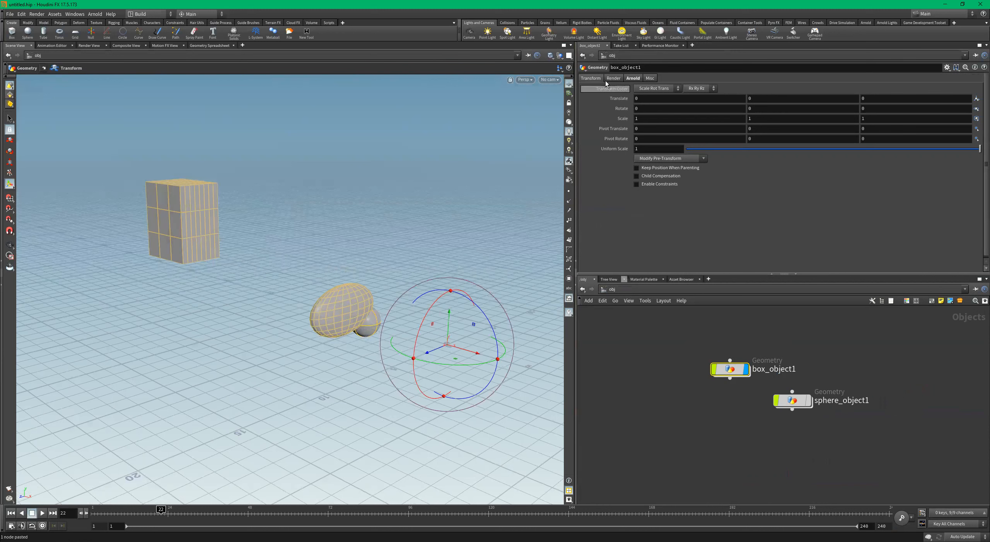
double_click(734, 372)
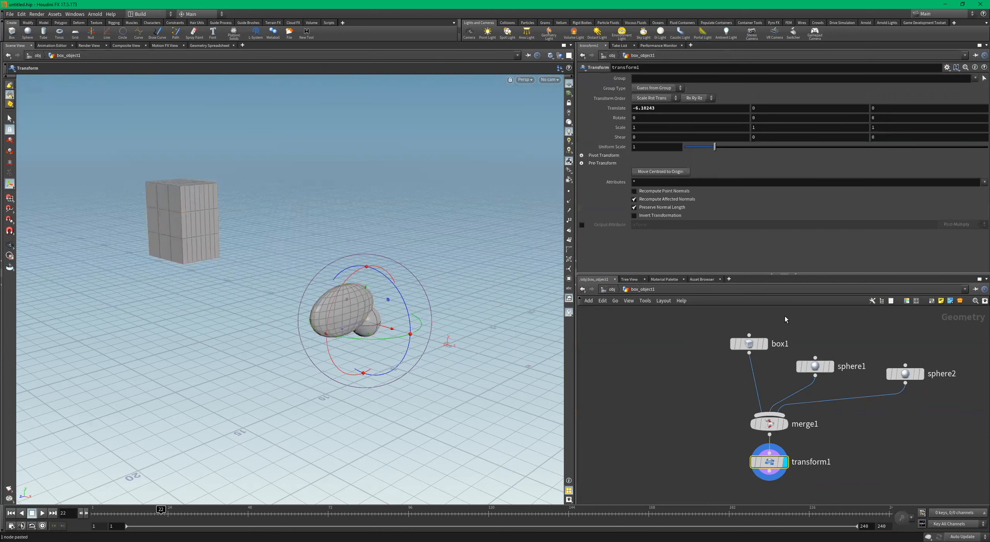
click(760, 343)
click(815, 366)
drag(815, 366, 821, 365)
drag(865, 452, 657, 484)
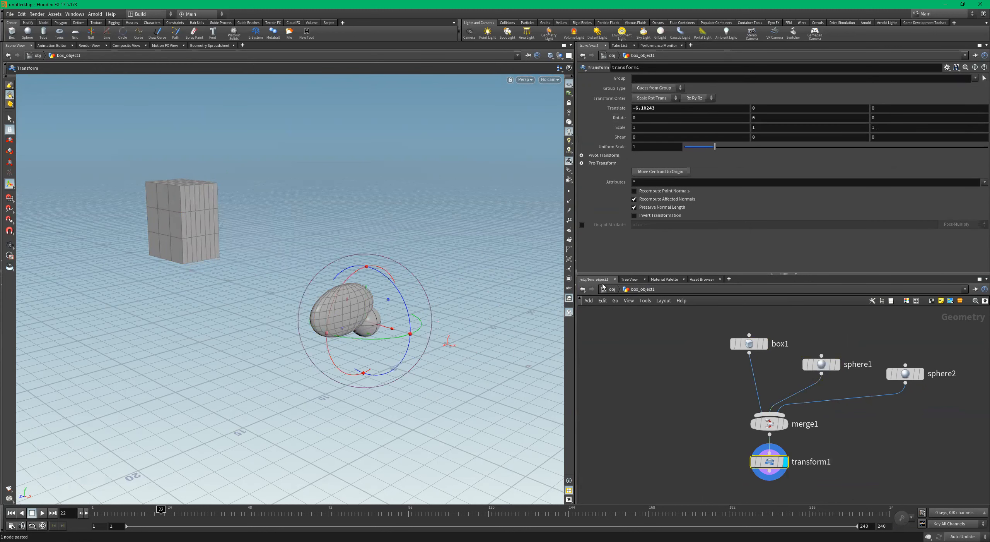
click(604, 289)
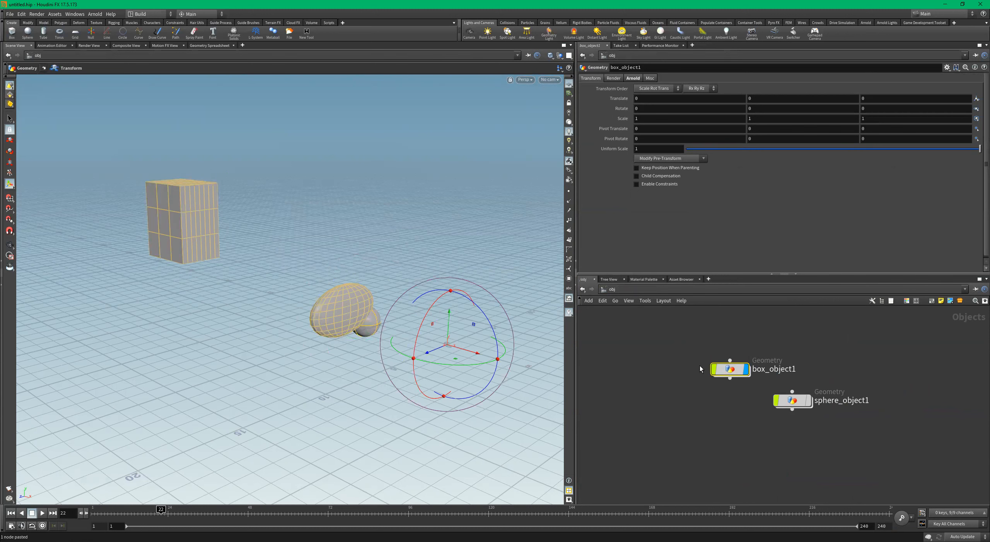
Rename the box_object1 geometry node as 3_Thangs
mouse_move(701, 367)
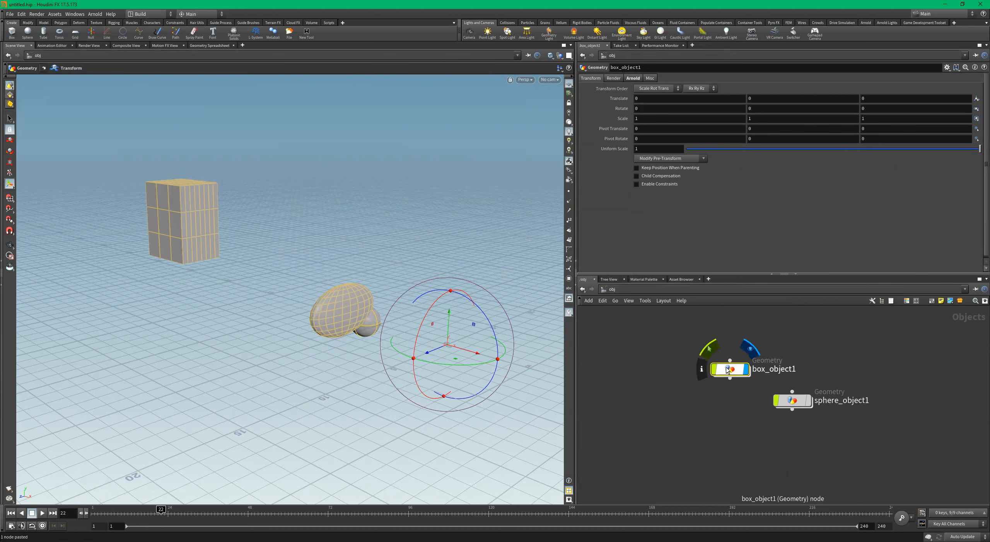
double_click(765, 370)
text(3_Thangs)
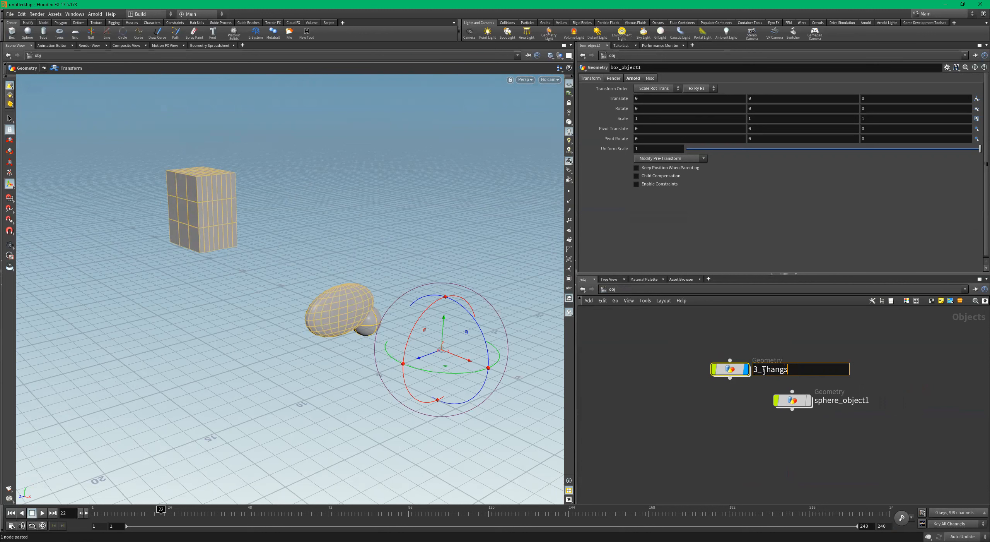
key(Return)
scroll(765, 374, up, 4)
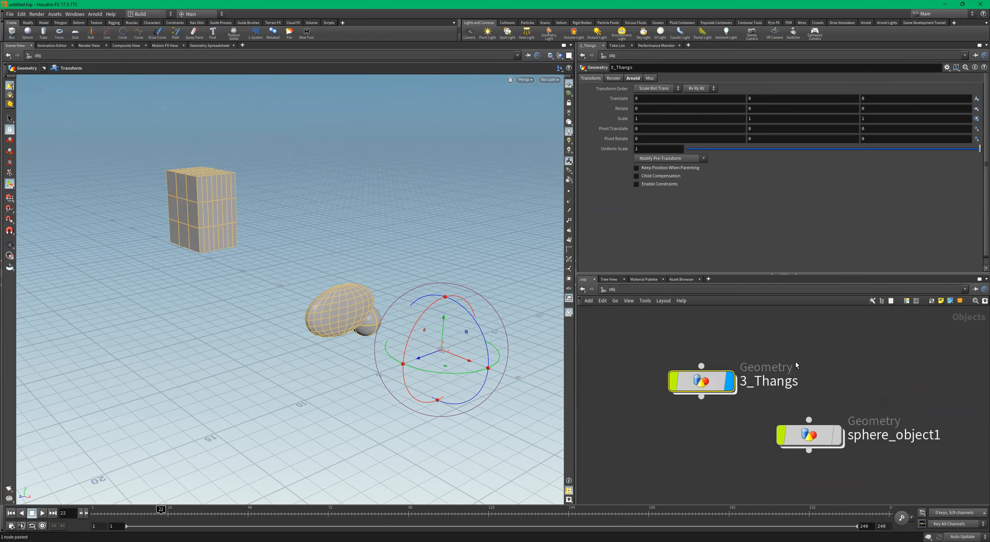
alt+drag(403, 367, 429, 326)
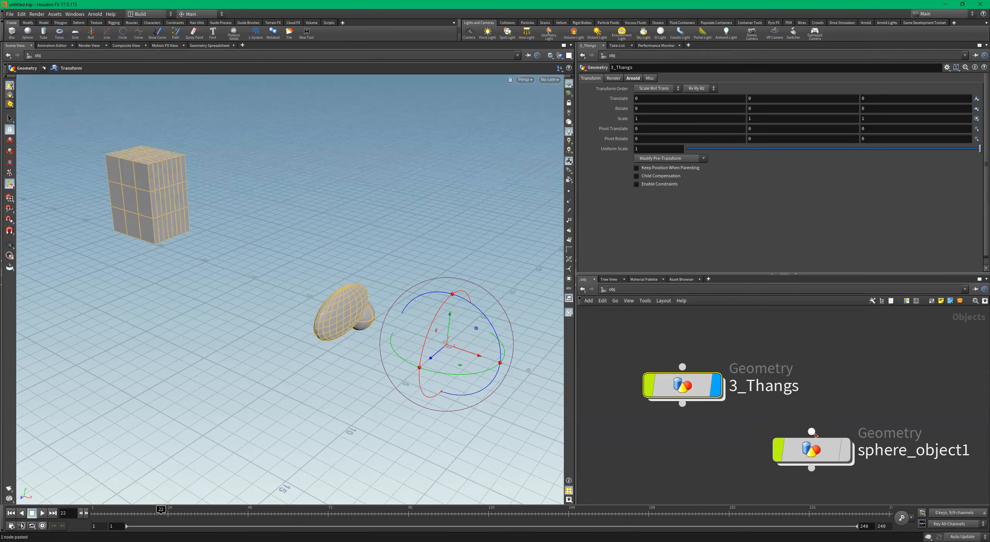
Examine the network inside 3_Thangs and the object's Misc, Arnold and Render parameters
double_click(683, 385)
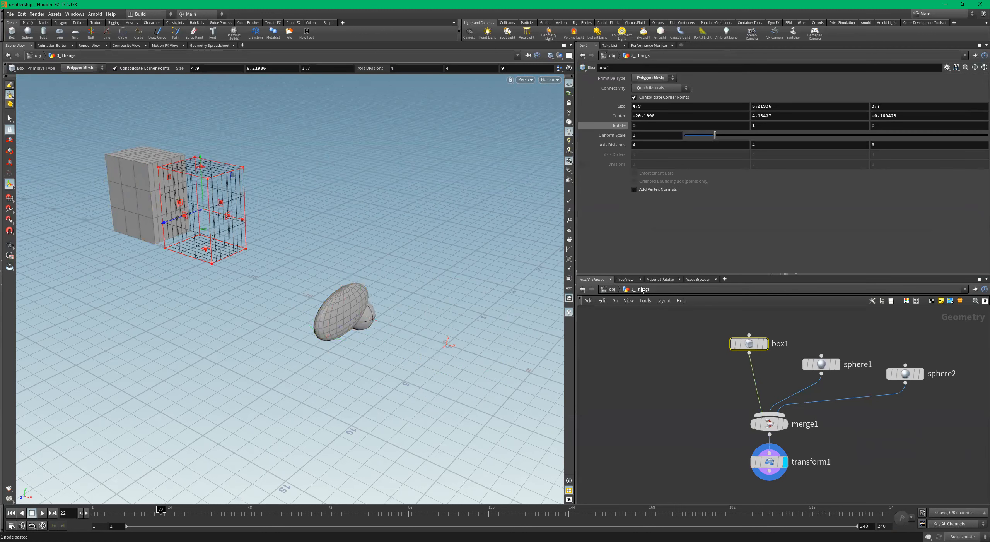
key(u)
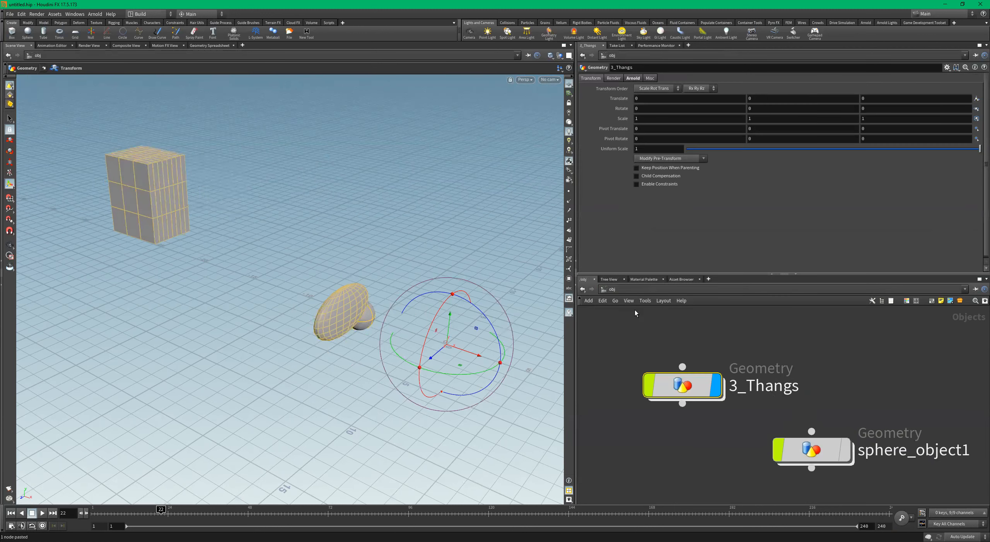
click(651, 78)
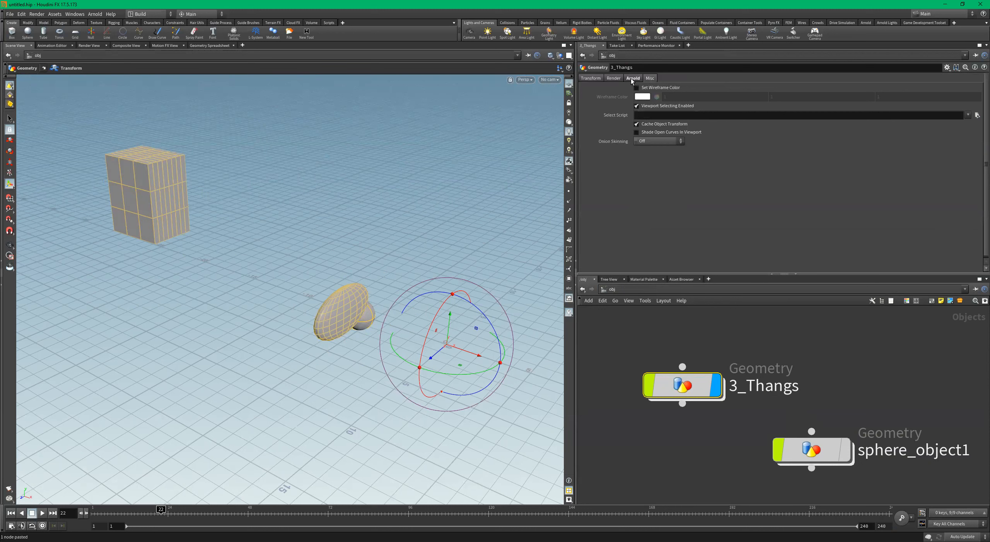
click(633, 78)
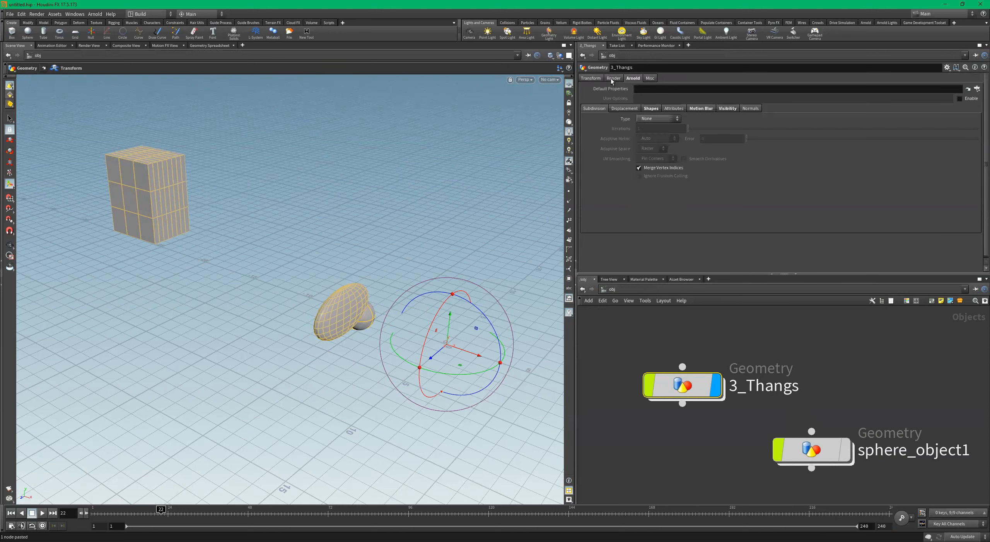
click(613, 78)
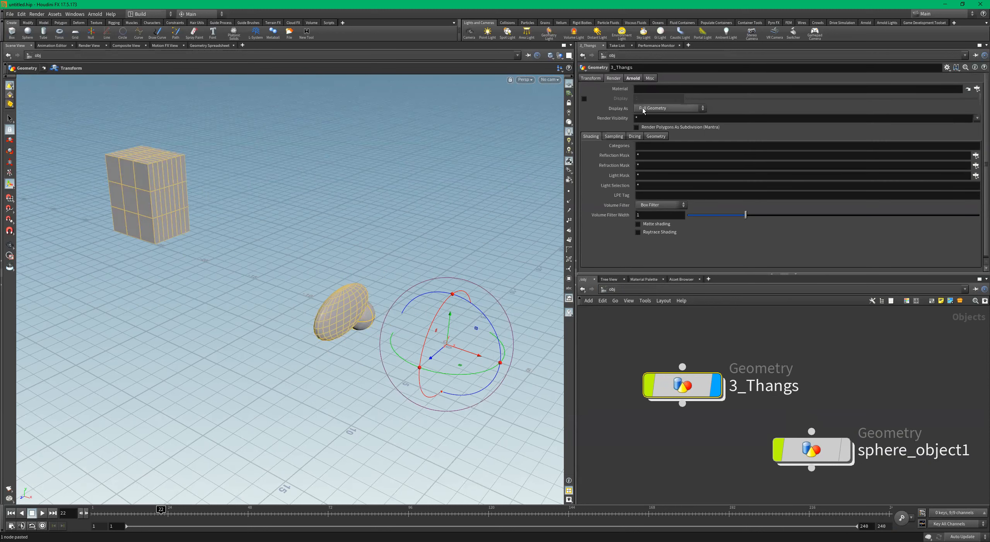
drag(434, 187, 372, 203)
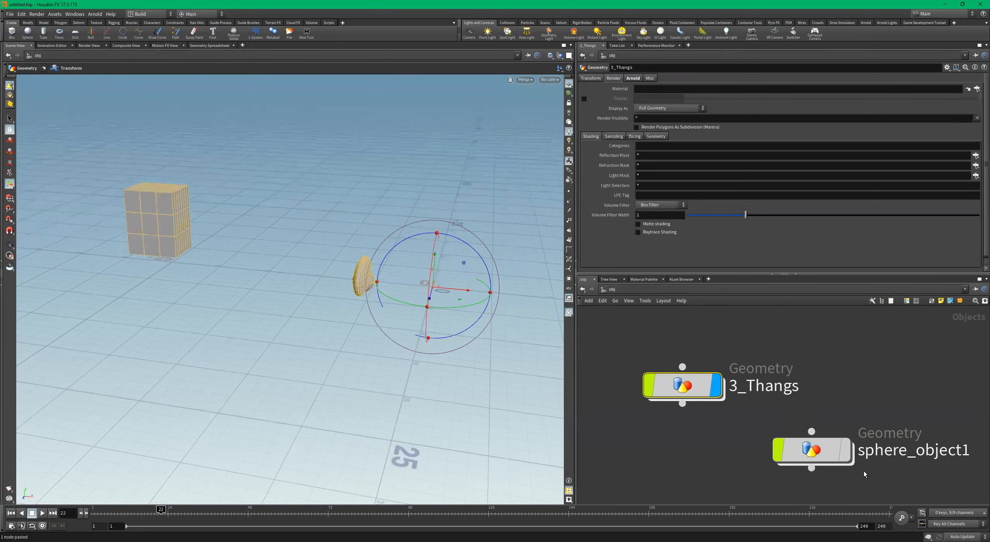
mouse_move(715, 363)
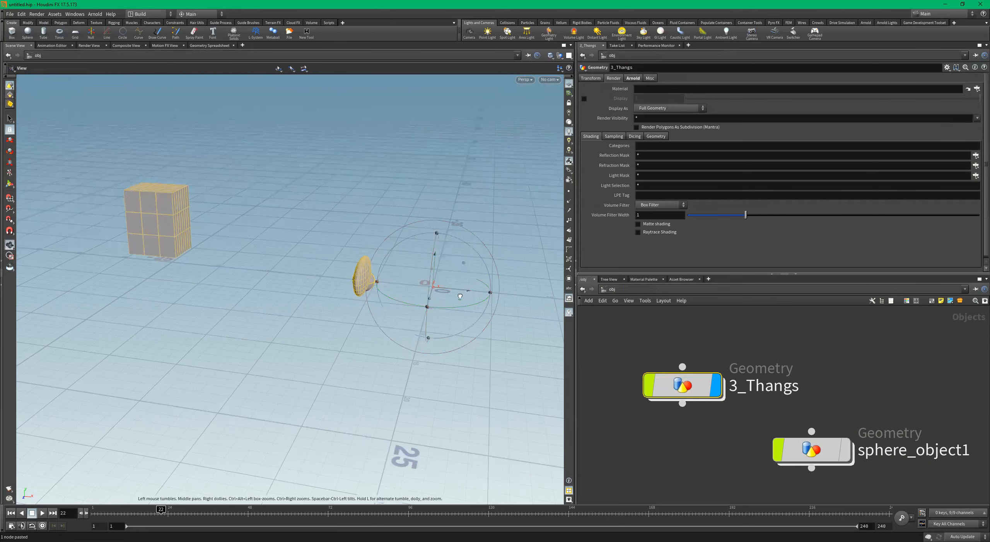
Open the 3_Thangs network and move sphere2 along the Z axis to a centre Z of about -7.86
alt+drag(464, 310, 439, 316)
double_click(681, 387)
click(906, 373)
alt+drag(502, 287, 434, 308)
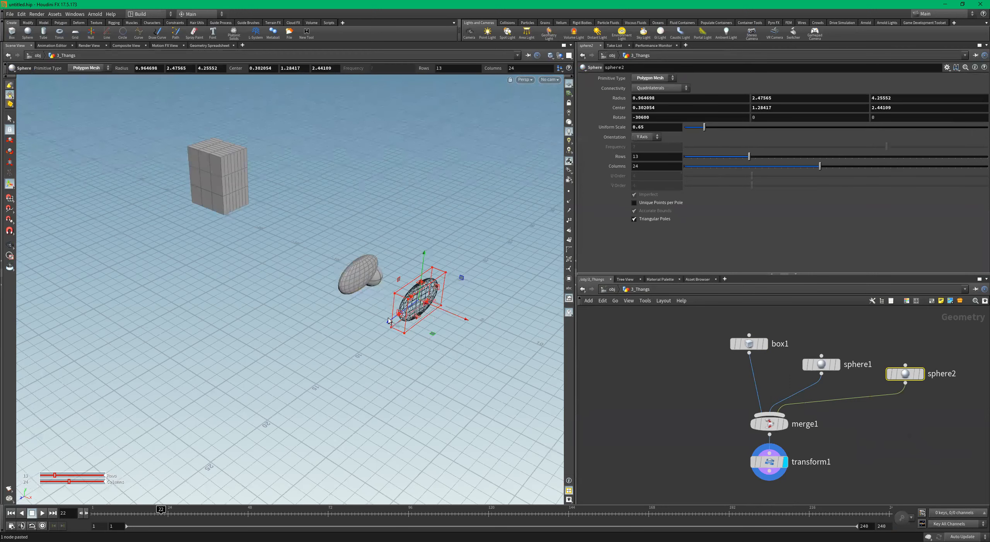
alt+drag(429, 331, 476, 307)
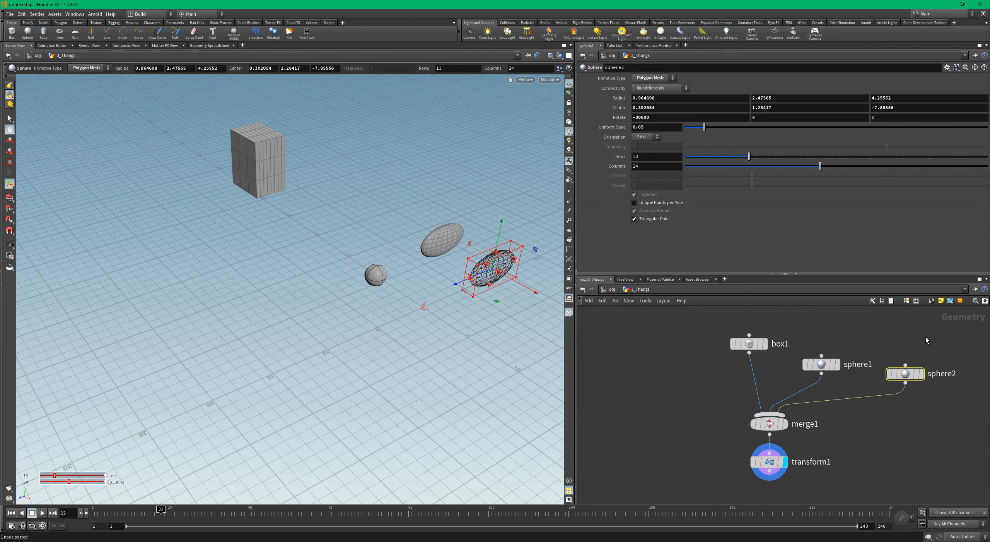
Select transform1 and toggle its bypass on and off repeatedly to compare the geometry with and without the transform, leaving it active
click(770, 461)
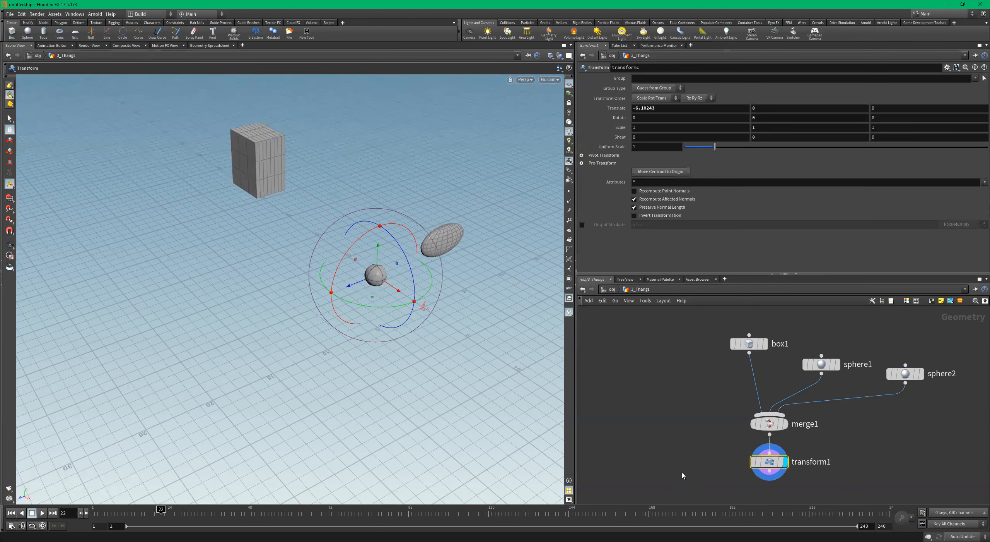
mouse_move(750, 461)
scroll(757, 466, up, 1)
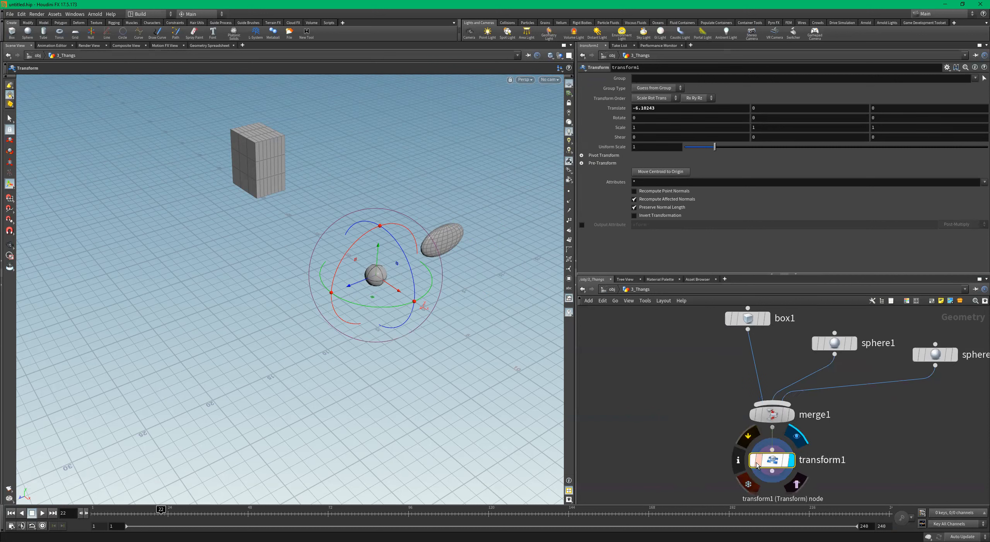
drag(901, 432, 681, 485)
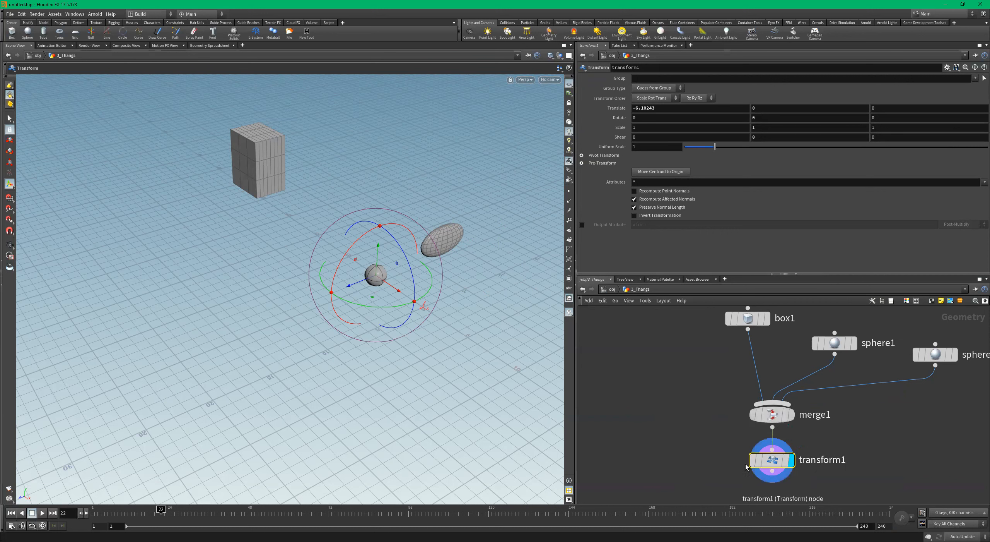
mouse_move(767, 463)
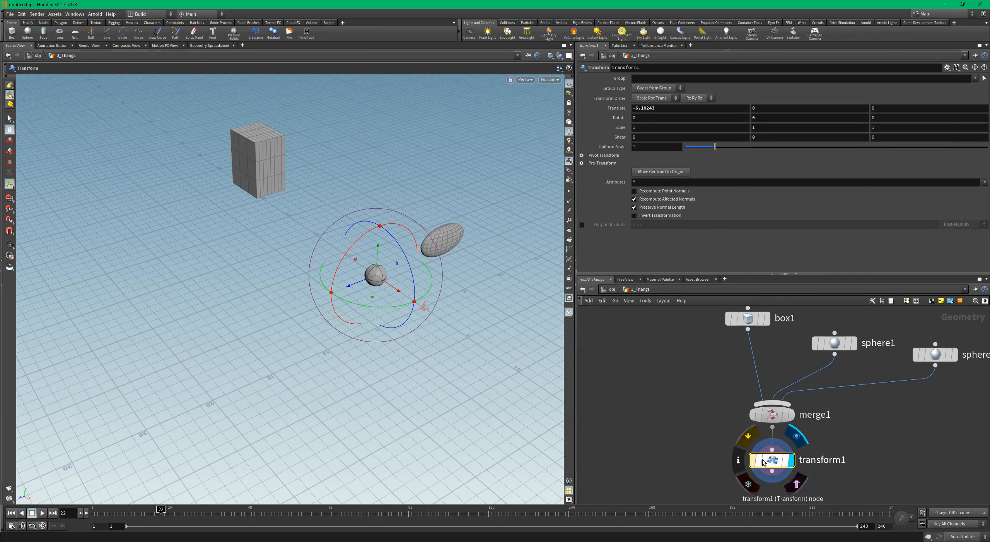
click(752, 461)
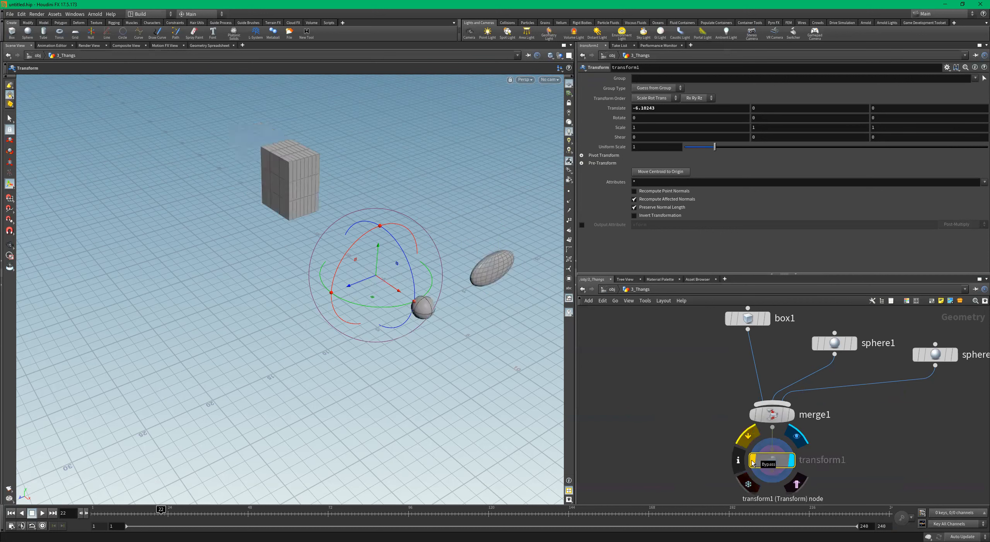
click(752, 462)
click(752, 462)
click(752, 461)
click(752, 462)
click(752, 462)
click(752, 461)
click(752, 462)
click(752, 462)
click(752, 462)
click(752, 462)
click(752, 462)
click(752, 461)
click(752, 462)
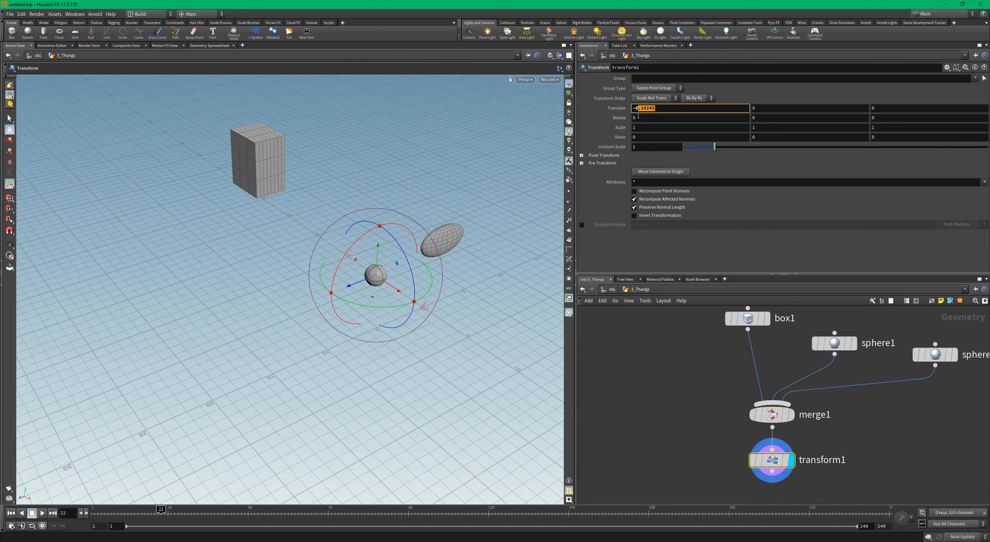
Set transform1's X translation to -6.0 and return to the object level
text(.)
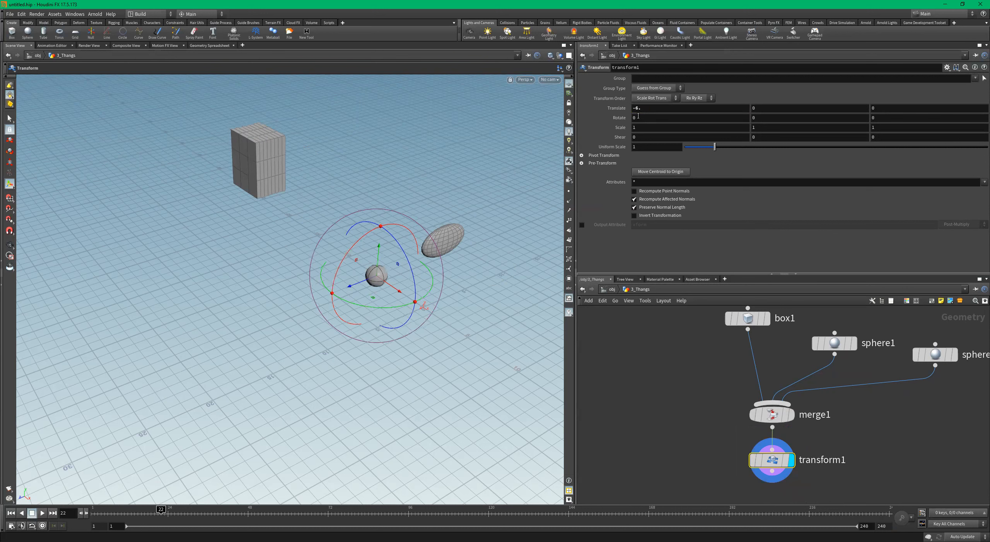
text(0)
key(Return)
alt+drag(426, 267, 483, 228)
click(609, 291)
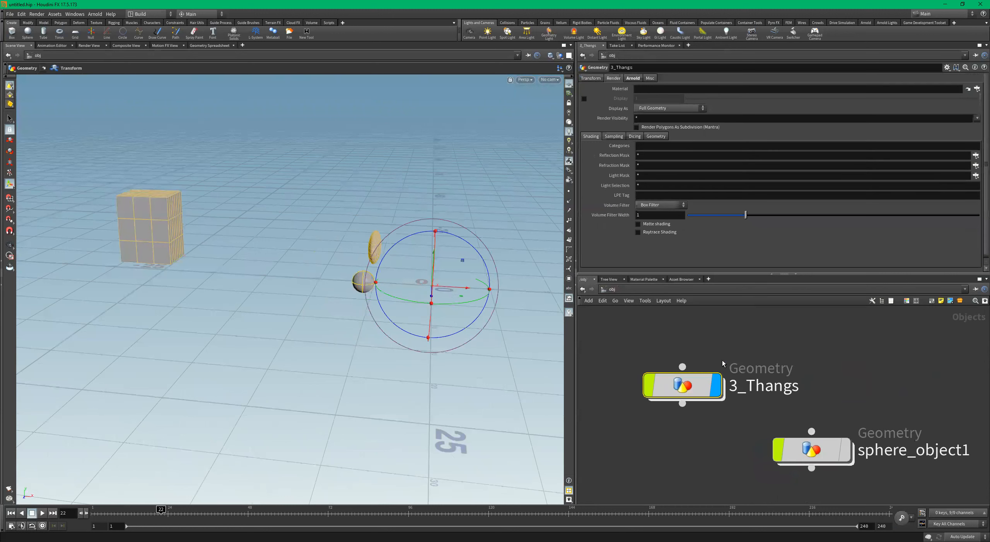
Set the 3_Thangs object to display as Bounding Box and inspect the box from several angles
alt+drag(429, 314, 359, 306)
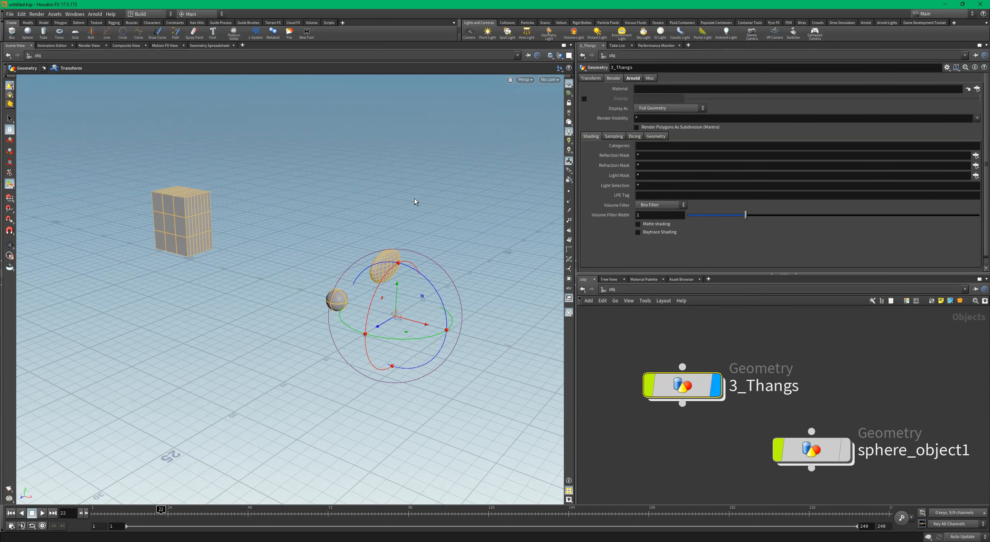
drag(411, 224, 388, 241)
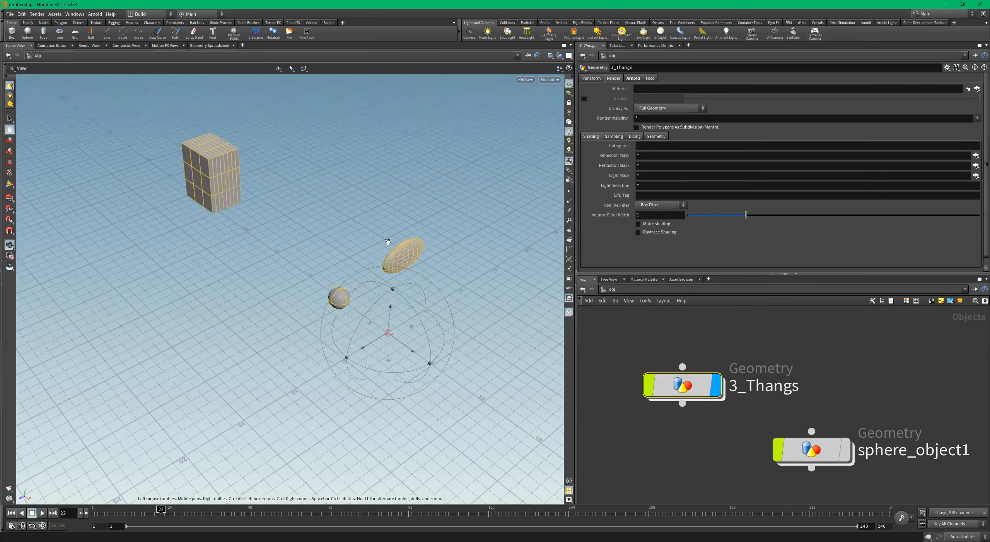
drag(340, 214, 381, 192)
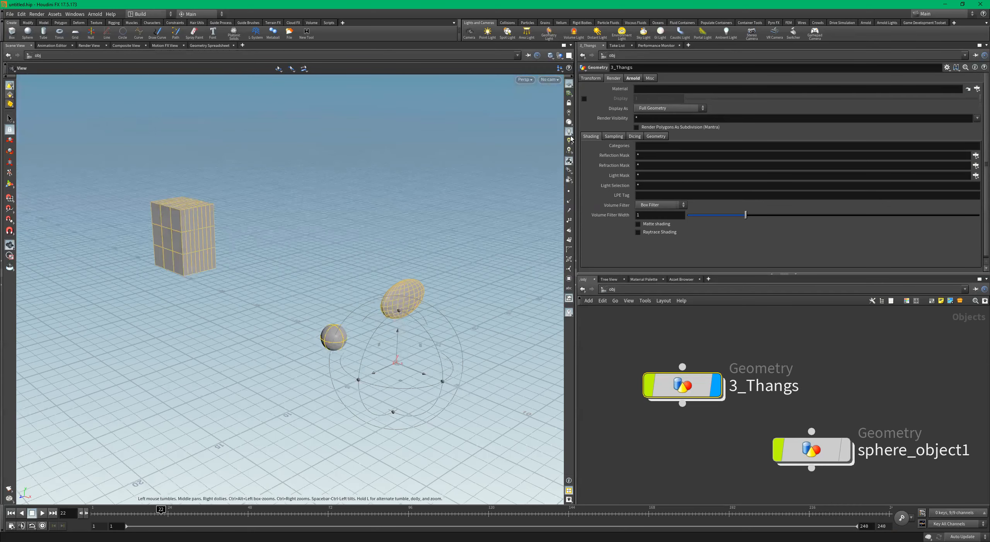
click(660, 109)
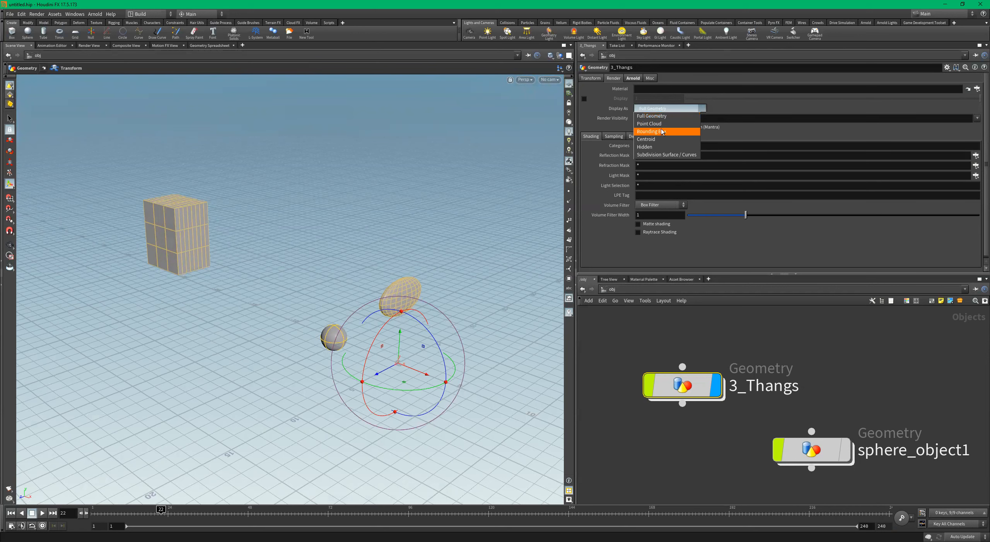
alt+drag(436, 242, 338, 250)
key(t)
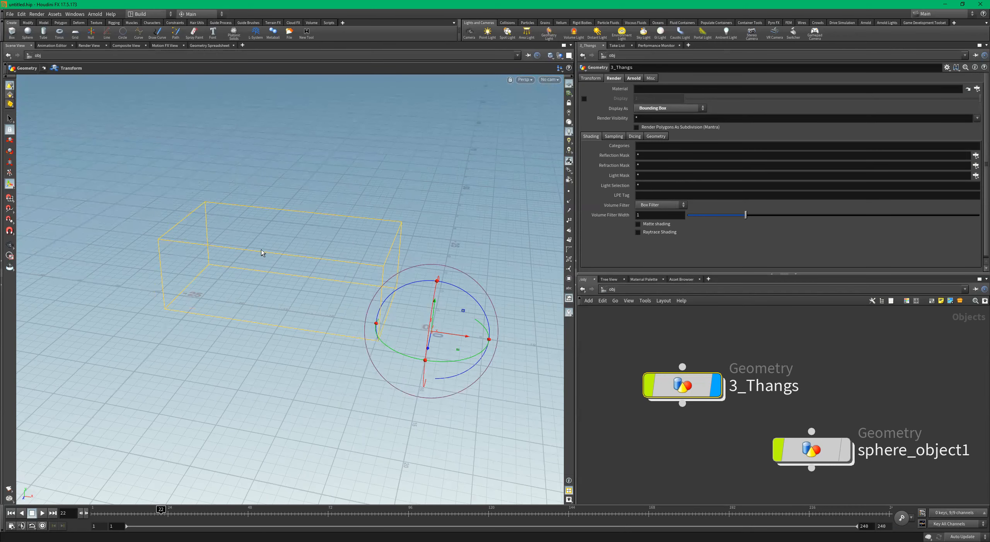
alt+drag(204, 236, 249, 237)
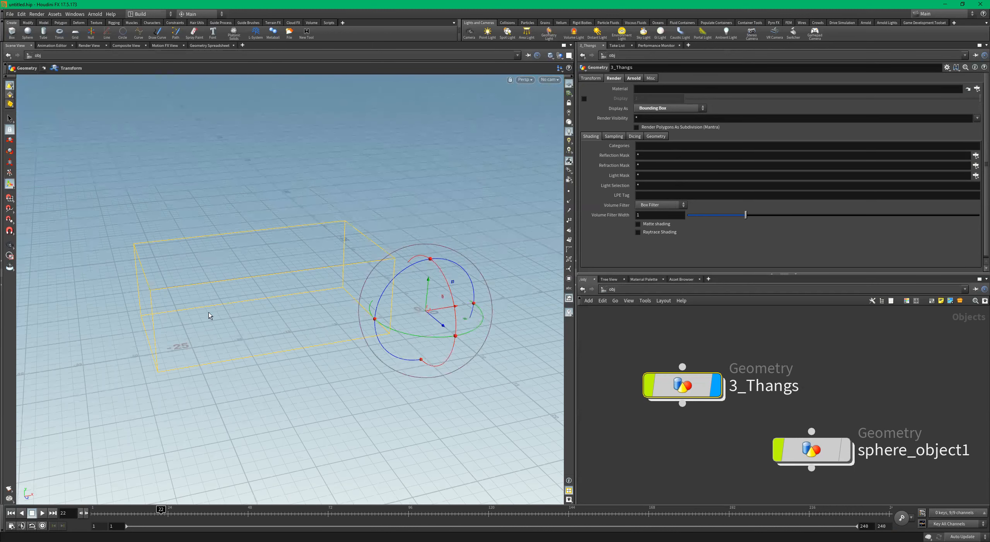
alt+drag(350, 251, 314, 263)
Look at the full geometry inside 3_Thangs, then return to the object level to compare it with the bounding box
double_click(683, 386)
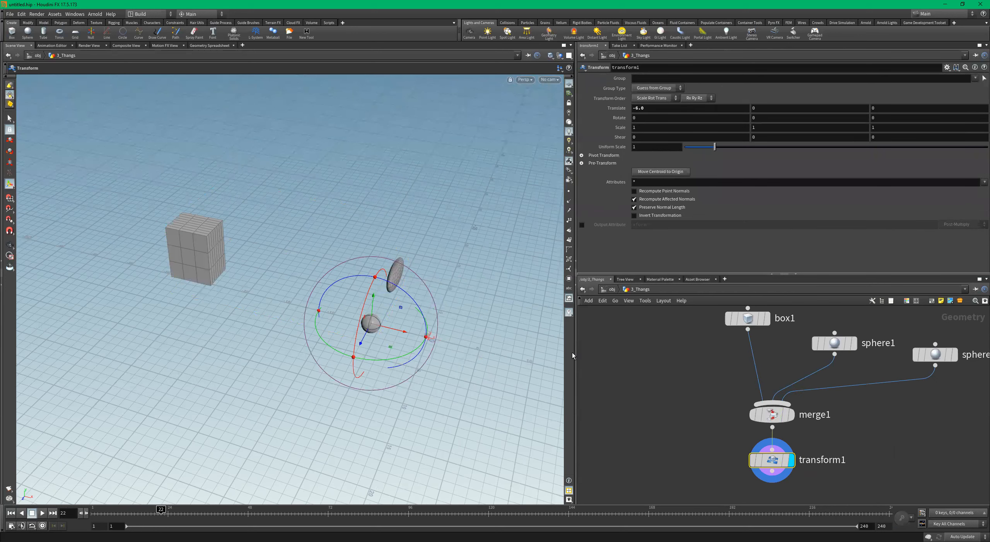
alt+drag(395, 318, 406, 301)
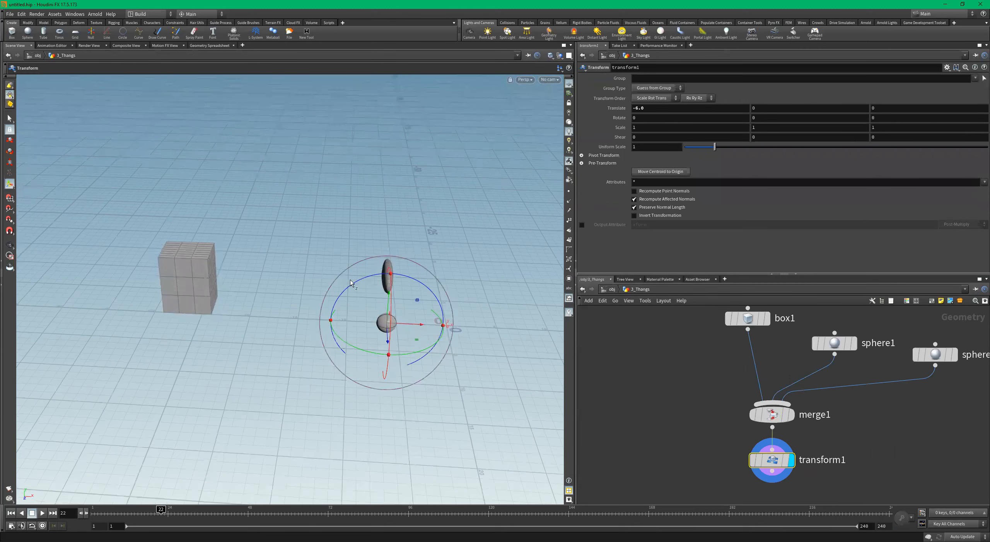
click(609, 289)
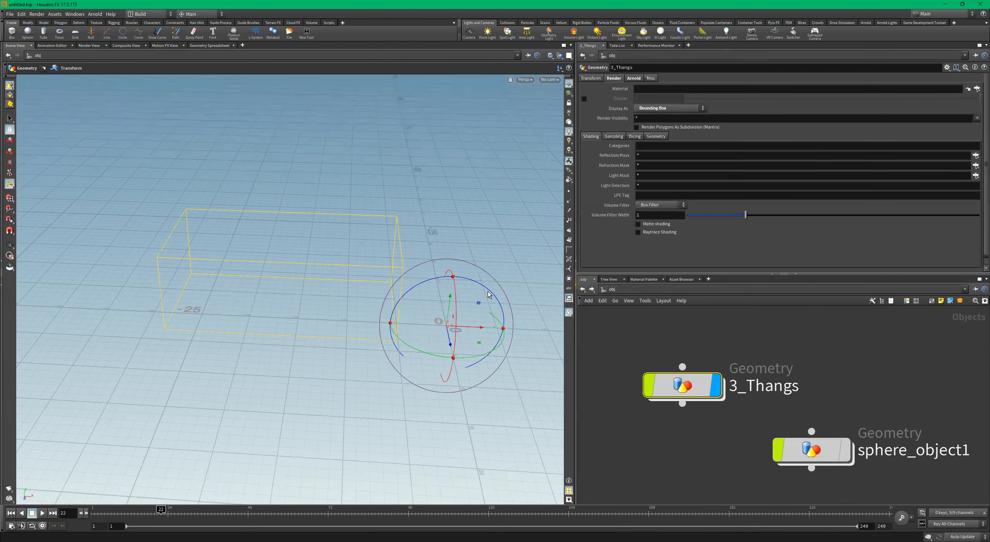
alt+drag(392, 283, 404, 283)
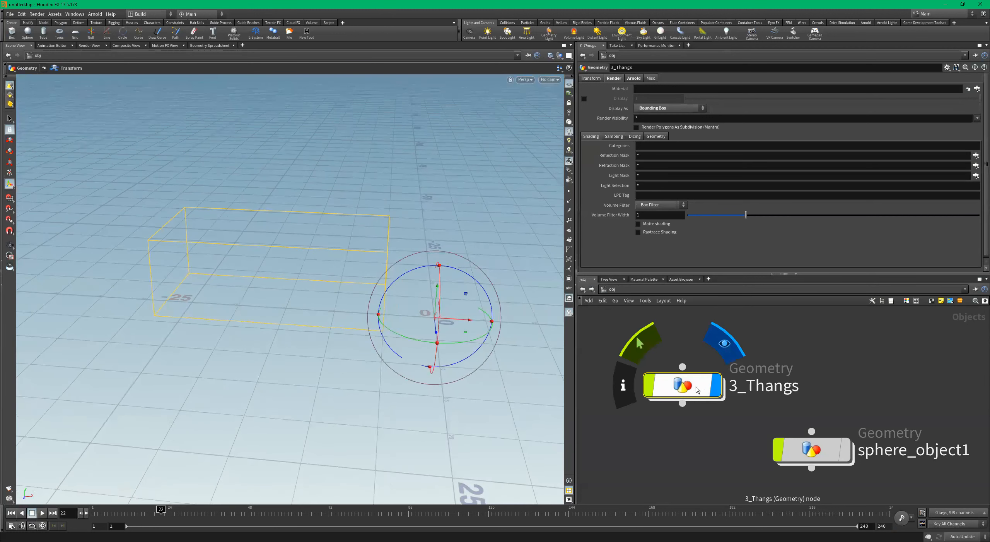
Inside 3_Thangs, move transform1 along X to a translation of about -2.56 and return to the object level
double_click(698, 390)
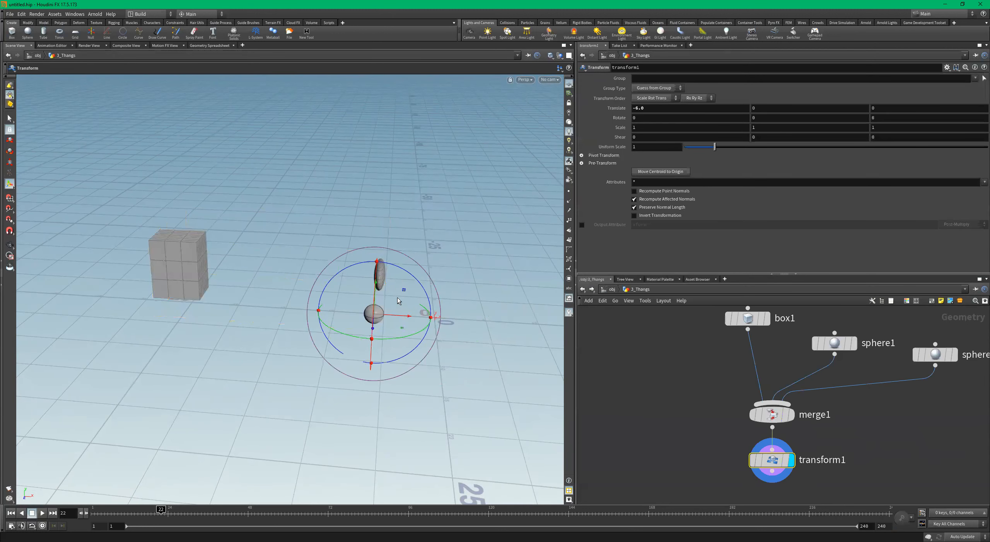
drag(404, 318, 439, 317)
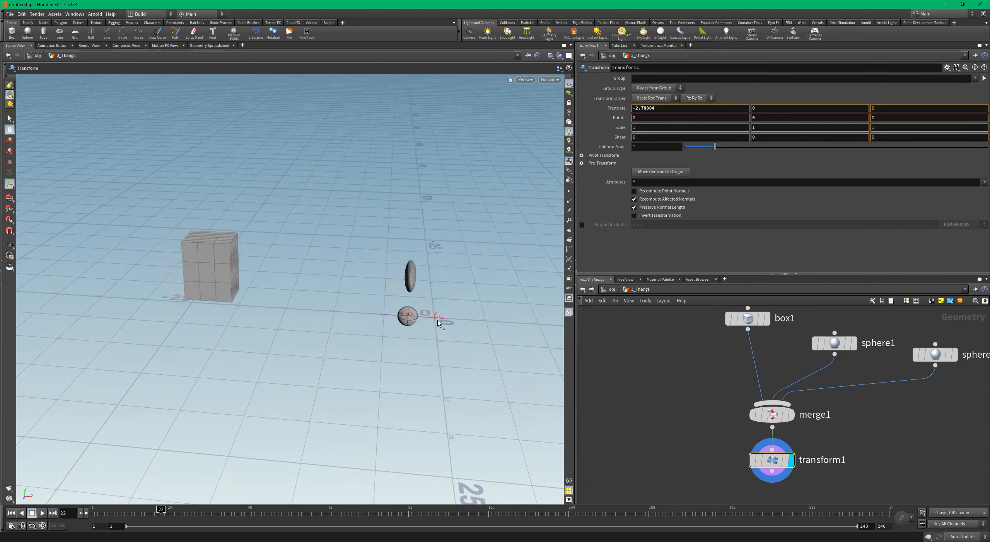
click(611, 289)
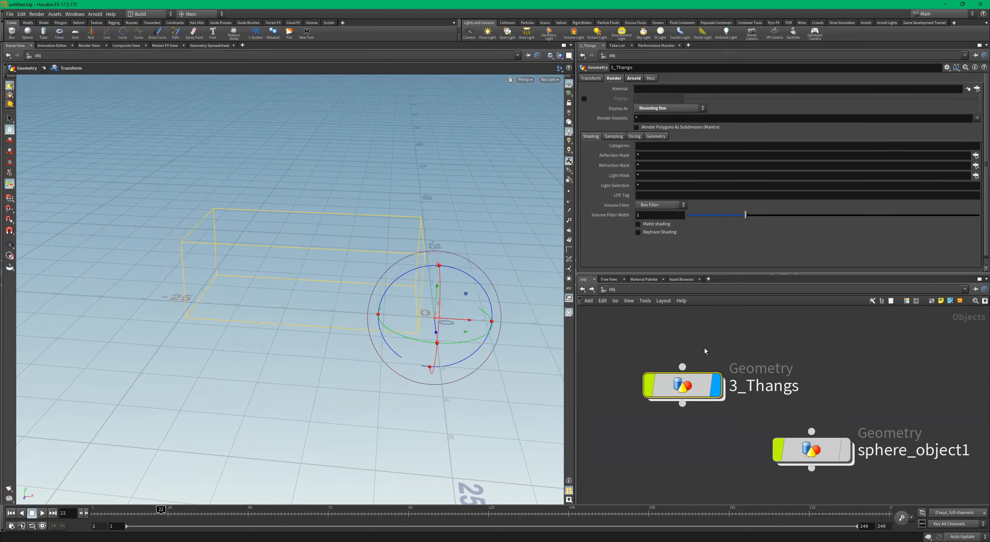
Set the 3_Thangs object to display as Full Geometry
mouse_move(671, 386)
click(664, 110)
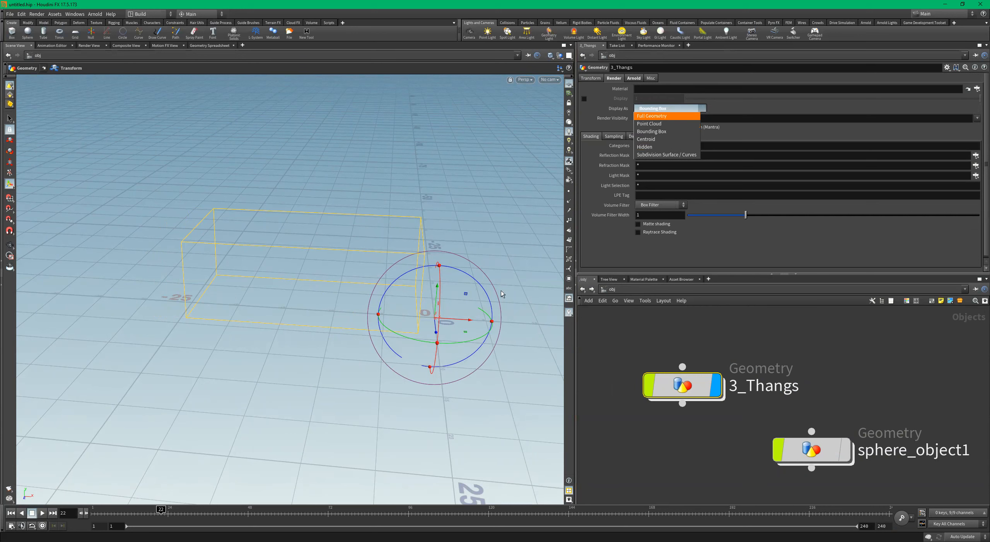
alt+drag(500, 290, 340, 232)
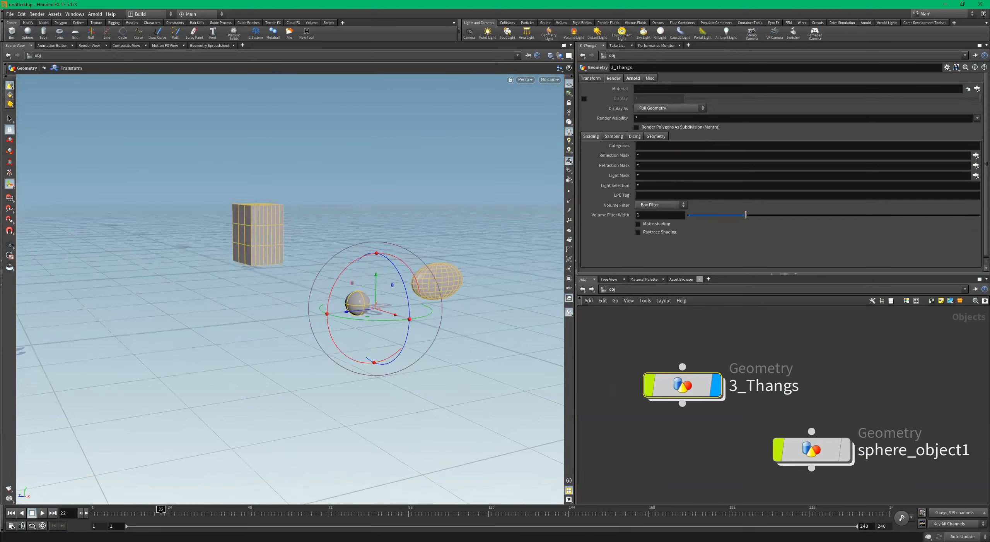
Open the 3_Thangs network, undo the accidental node connection, and add a Torus node near sphere2
scroll(791, 419, down, 2)
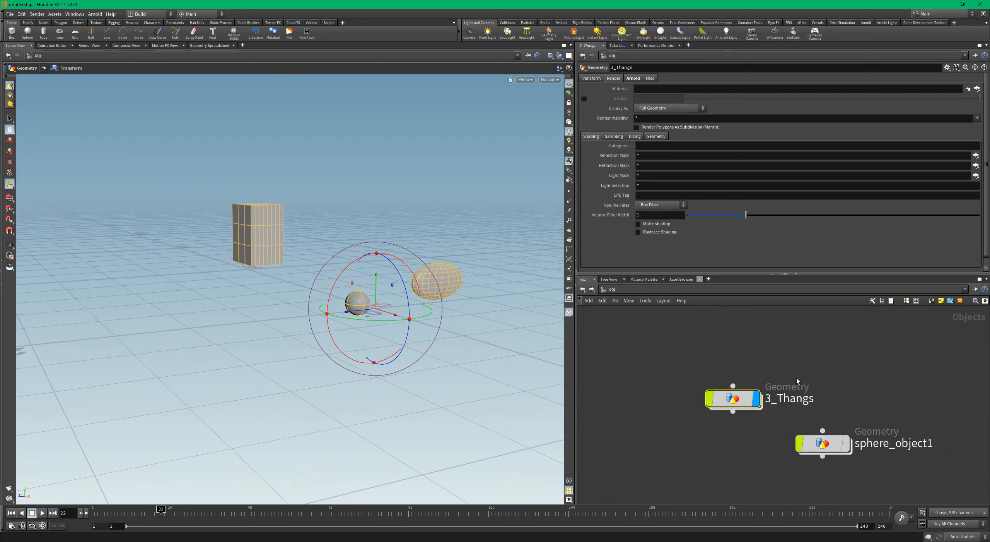
double_click(735, 403)
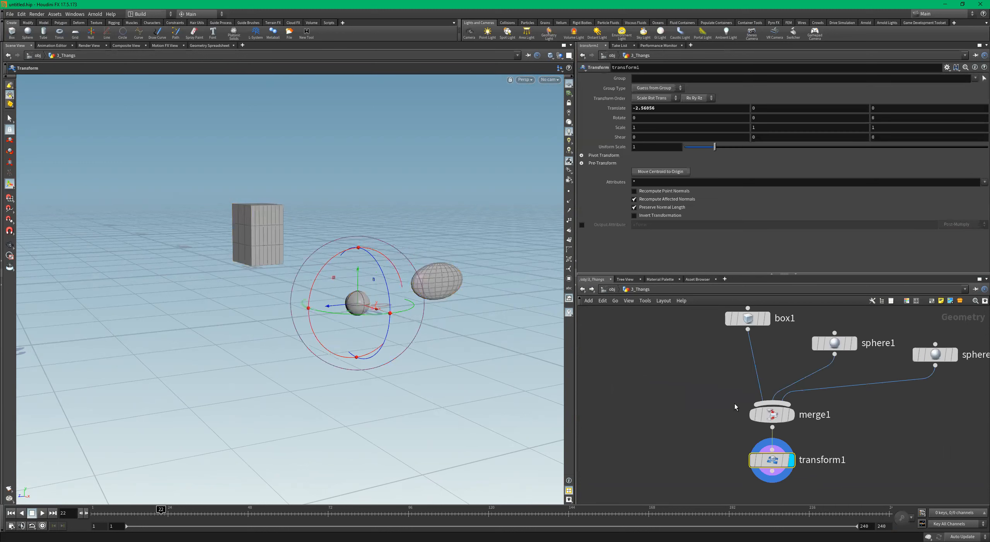
scroll(735, 403, down, 2)
drag(750, 437, 809, 460)
key(ctrl+z)
alt+drag(438, 237, 383, 271)
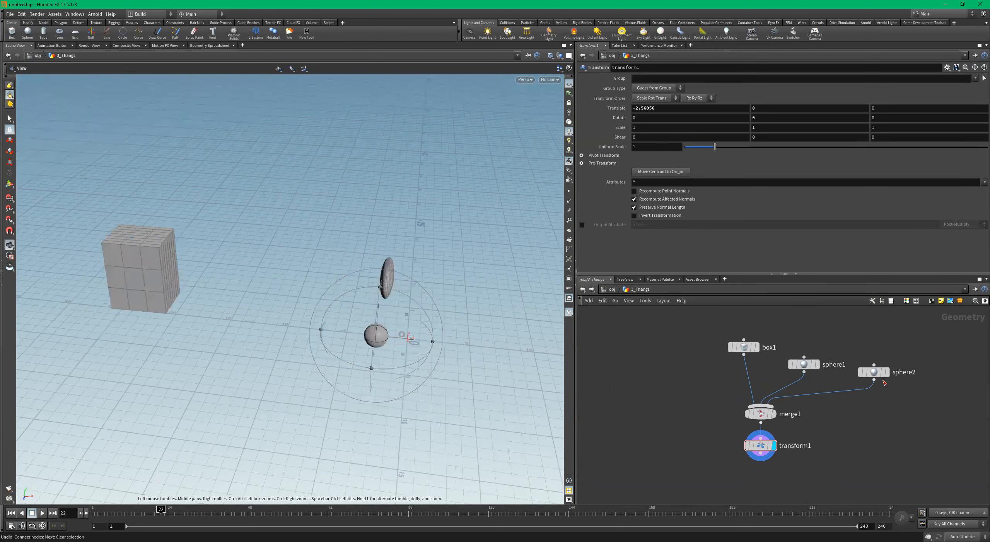
middle_drag(917, 403, 803, 404)
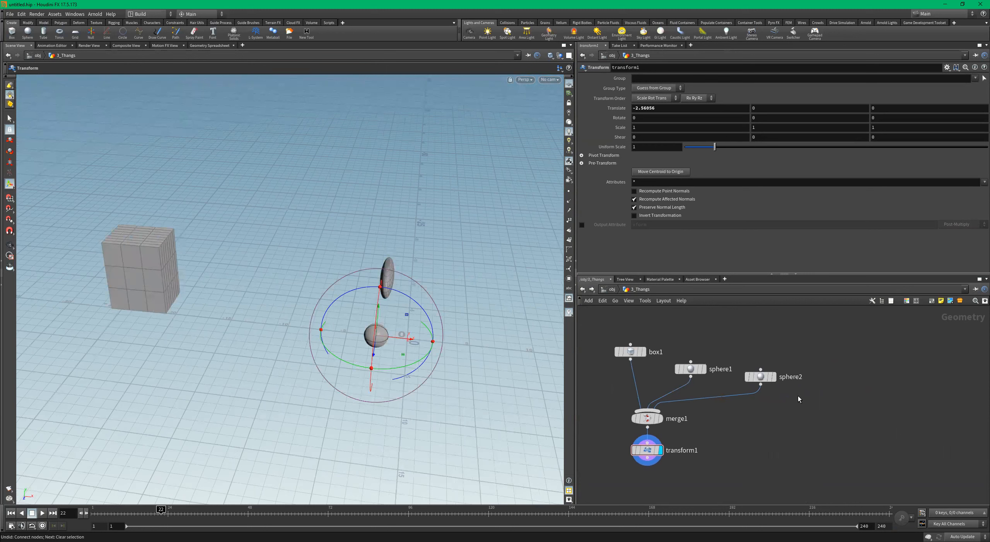
key(Tab)
text(torus)
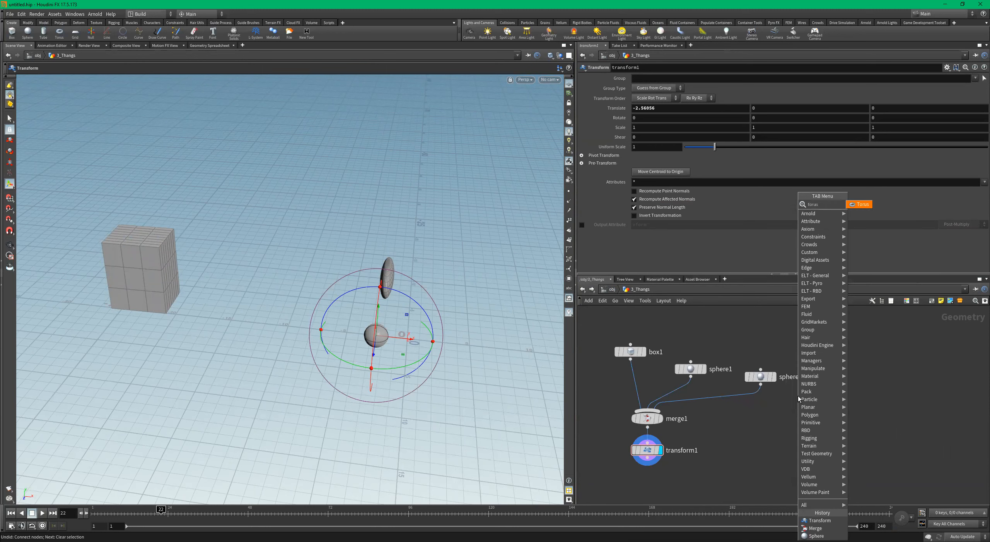
key(Return)
click(798, 397)
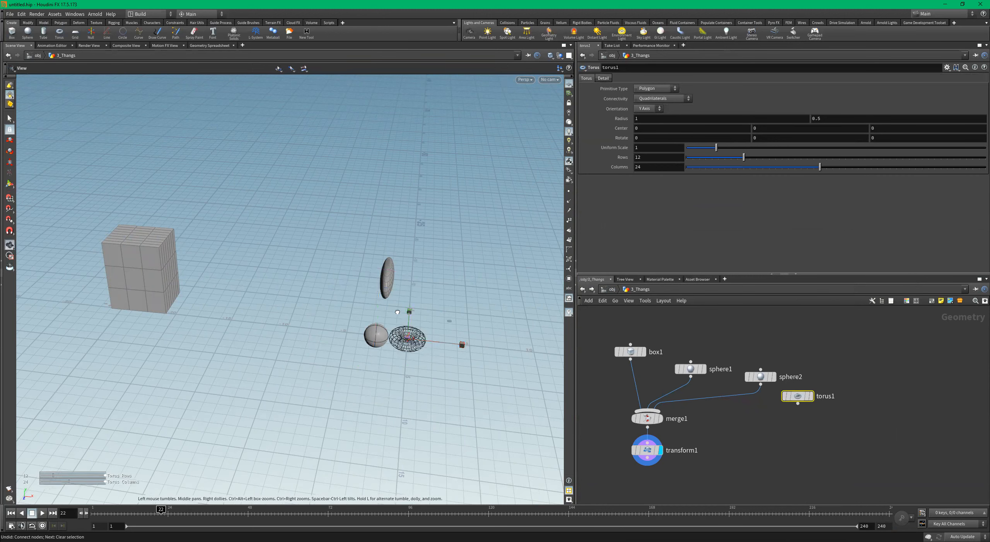
Turn on the display flag of the torus node and examine the torus from above
drag(398, 311, 404, 337)
middle_drag(403, 337, 345, 324)
right_drag(346, 323, 395, 339)
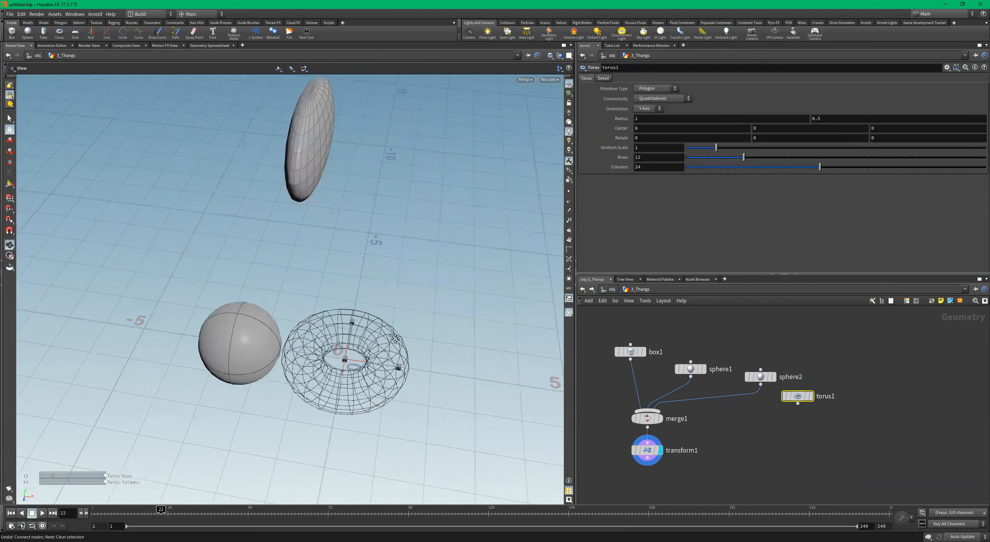
key(Return)
click(810, 396)
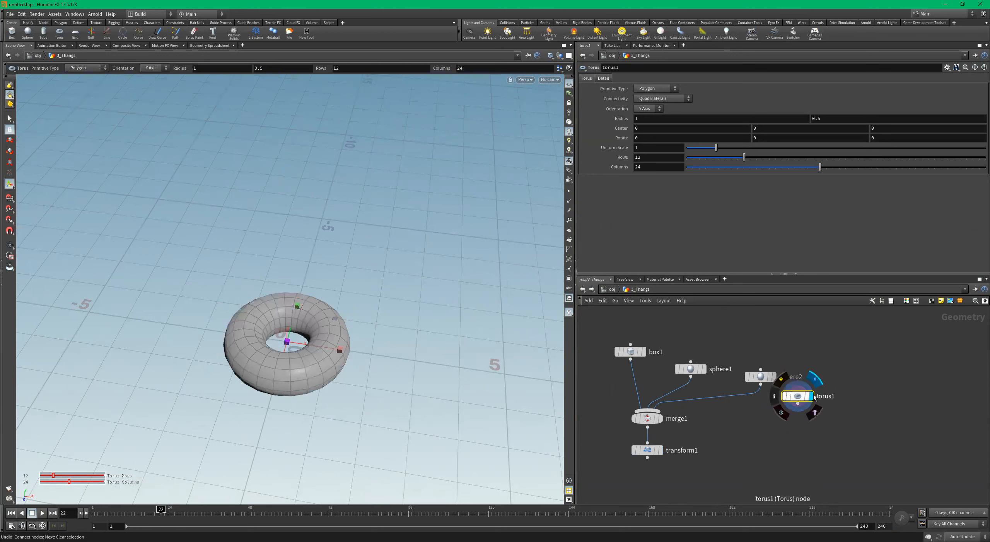
key(Escape)
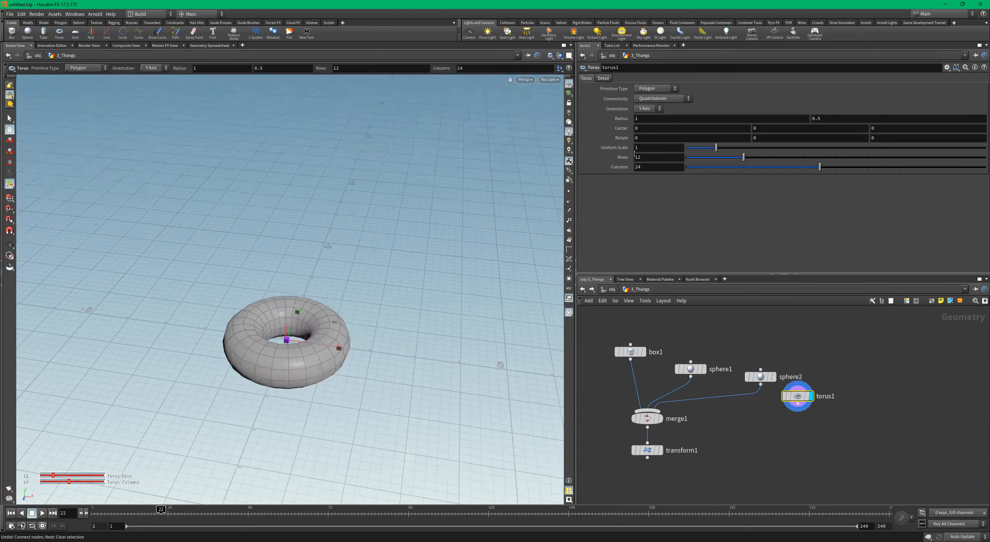
drag(358, 267, 380, 331)
key(Return)
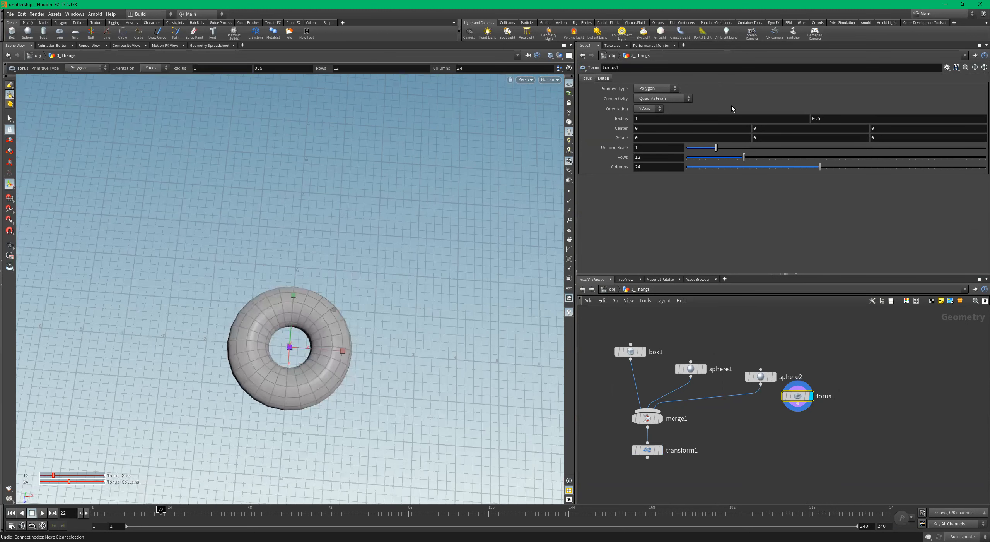
Reduce the radii of torus1 to 0.613 and 0.15
middle_drag(661, 119, 779, 172)
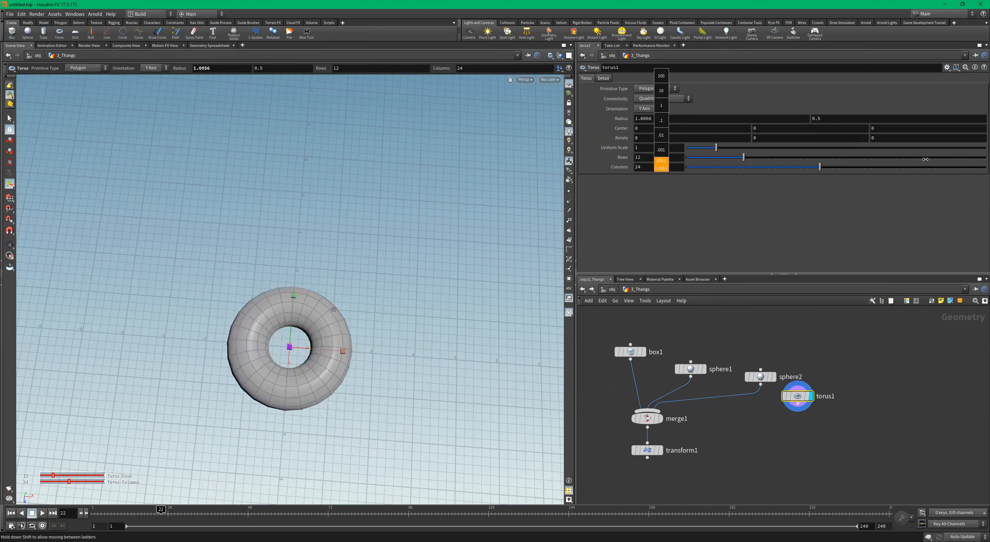
middle_drag(926, 159, 986, 157)
mouse_move(661, 119)
middle_down()
mouse_move(671, 101)
mouse_move(689, 102)
mouse_move(671, 102)
middle_up()
middle_drag(829, 120, 884, 116)
middle_drag(830, 117, 851, 123)
middle_drag(616, 123, 747, 119)
middle_drag(686, 124, 605, 134)
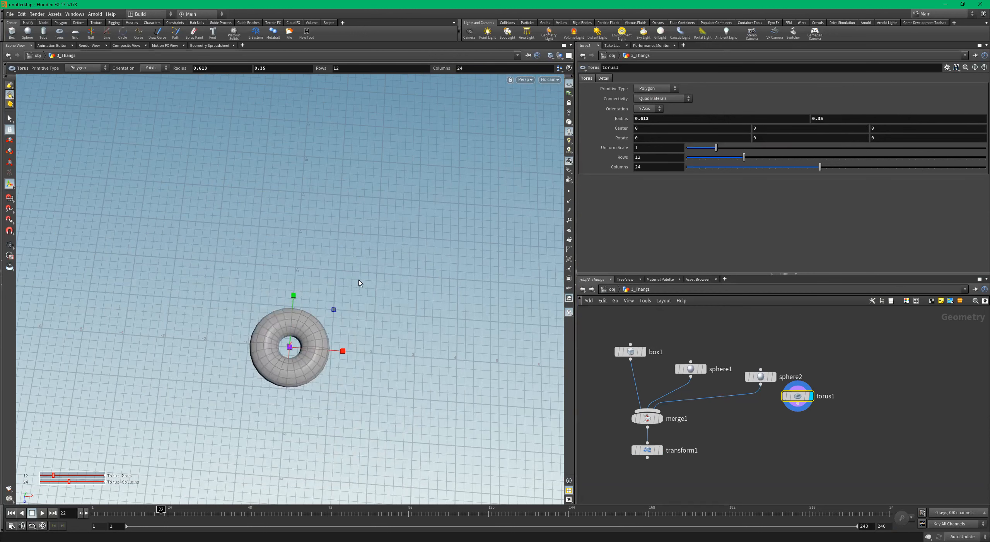
mouse_move(870, 118)
middle_down()
mouse_move(885, 117)
mouse_move(855, 123)
middle_up()
key(Escape)
drag(285, 321, 309, 335)
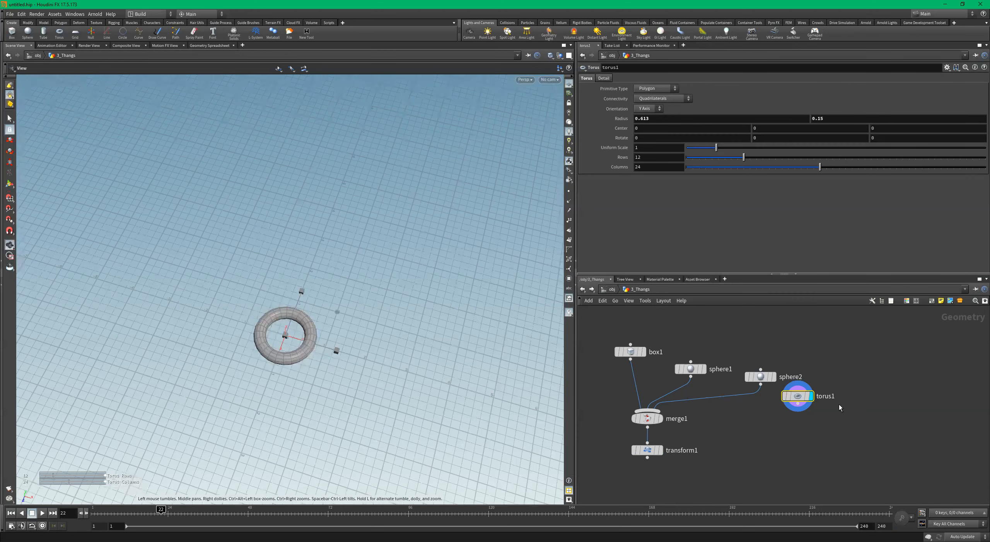
Connect torus1 to merge1, then display and select transform1
middle_drag(792, 407, 851, 392)
click(857, 391)
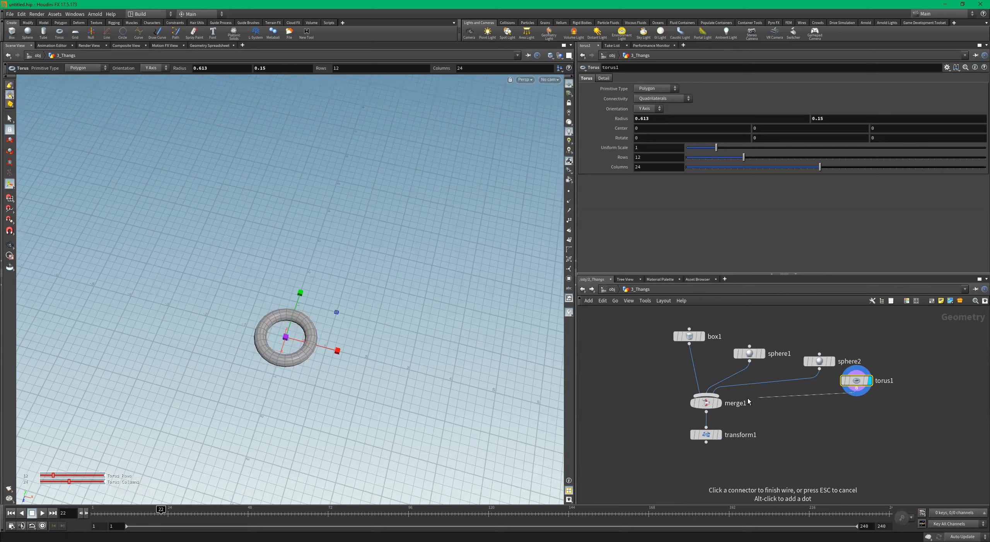
click(737, 402)
click(722, 418)
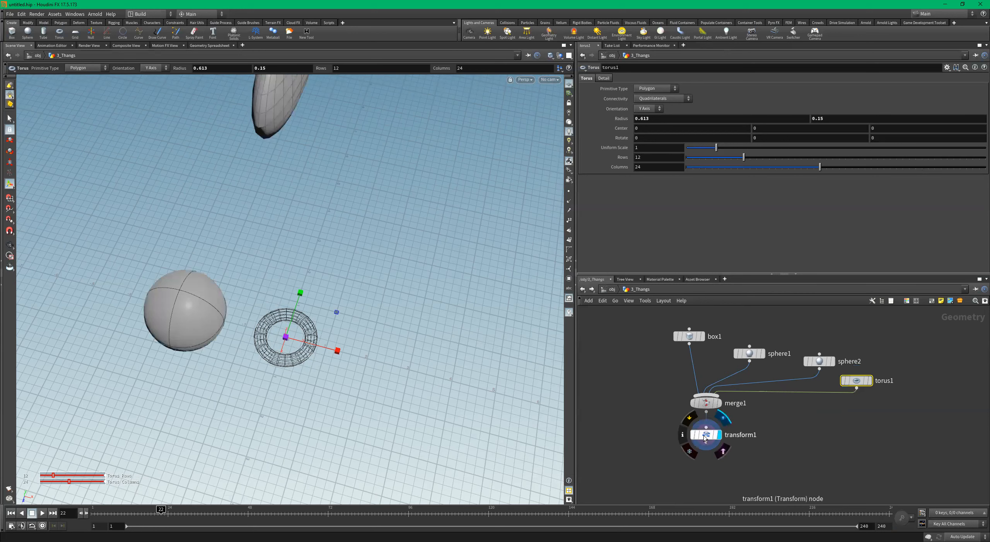
click(704, 438)
Examine how the merged shapes sit in the viewport, comparing the torus1 position with the output of transform1
scroll(221, 265, down, 3)
alt+drag(221, 266, 364, 192)
alt+right_drag(364, 193, 310, 220)
alt+drag(310, 221, 157, 267)
alt+right_drag(156, 268, 222, 245)
alt+middle_drag(222, 245, 267, 258)
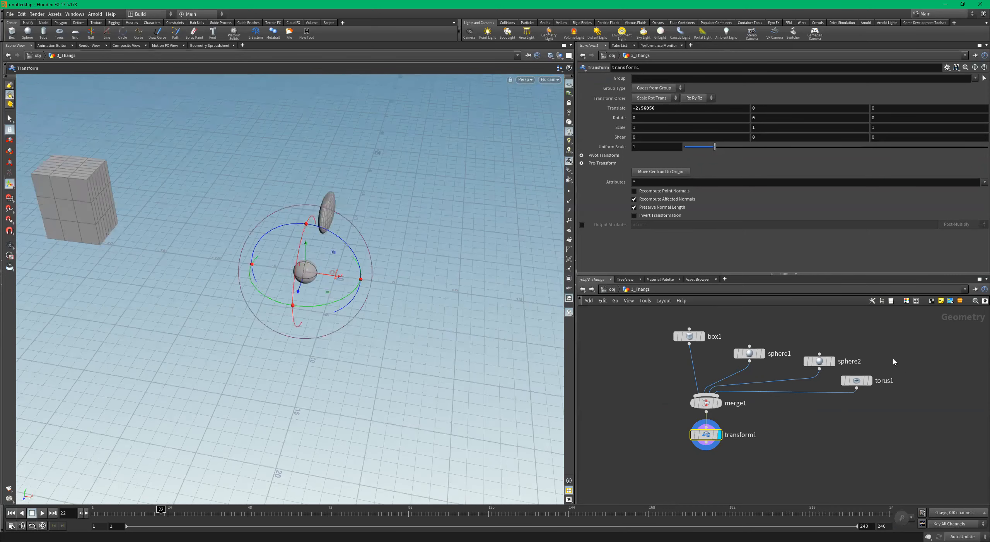
drag(893, 358, 862, 401)
alt+drag(403, 287, 396, 296)
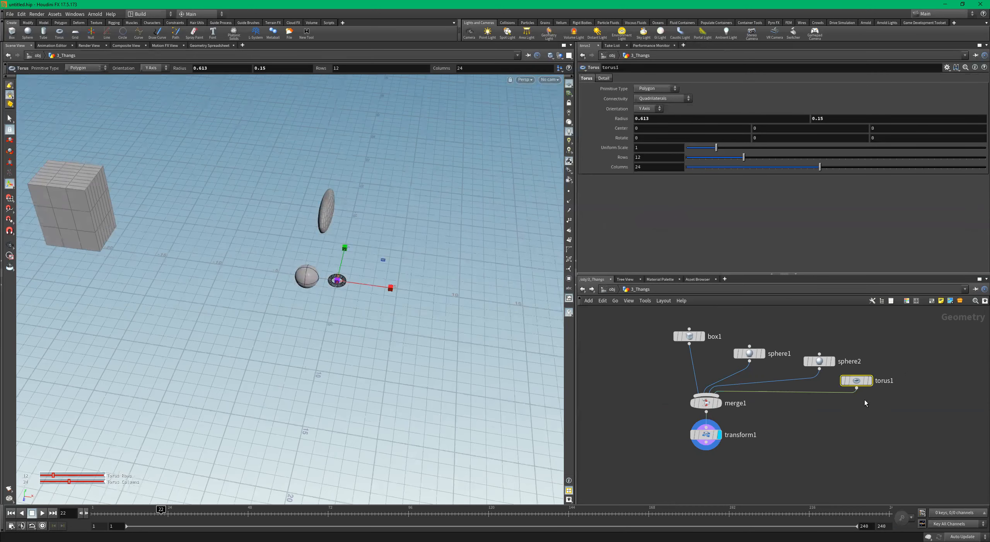
click(721, 434)
alt+drag(336, 315, 350, 320)
alt+right_drag(350, 321, 492, 285)
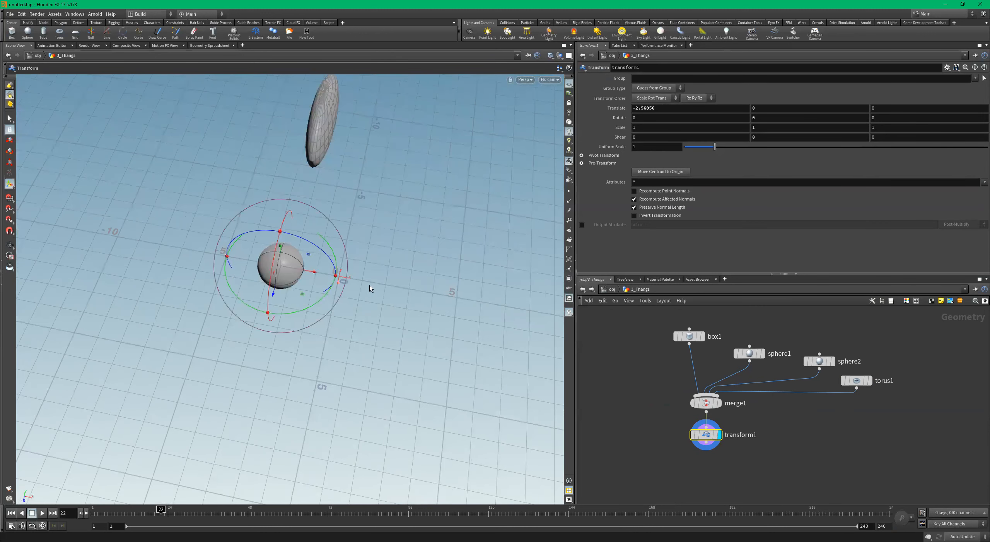
Move torus1 along X to a center of about 7.4
drag(863, 390, 861, 391)
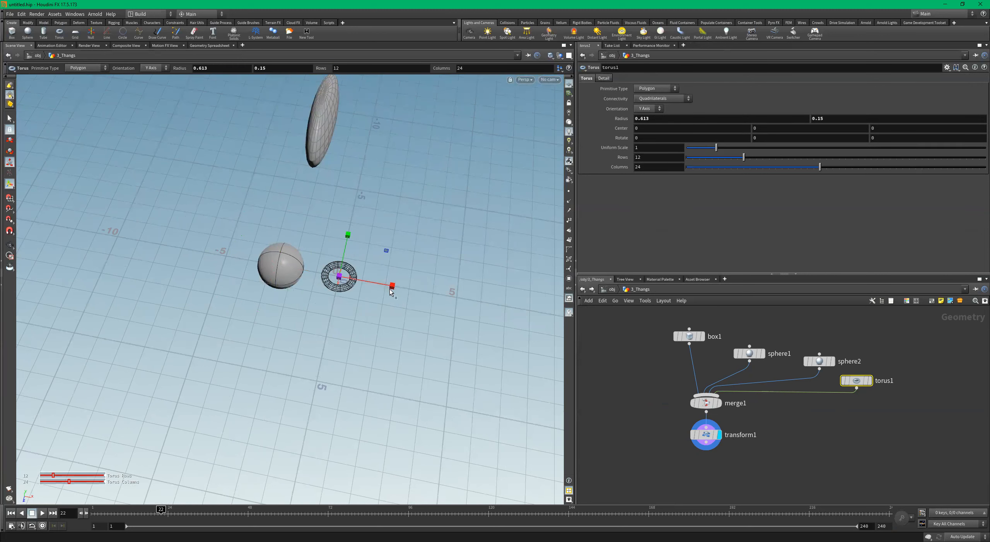
key(t)
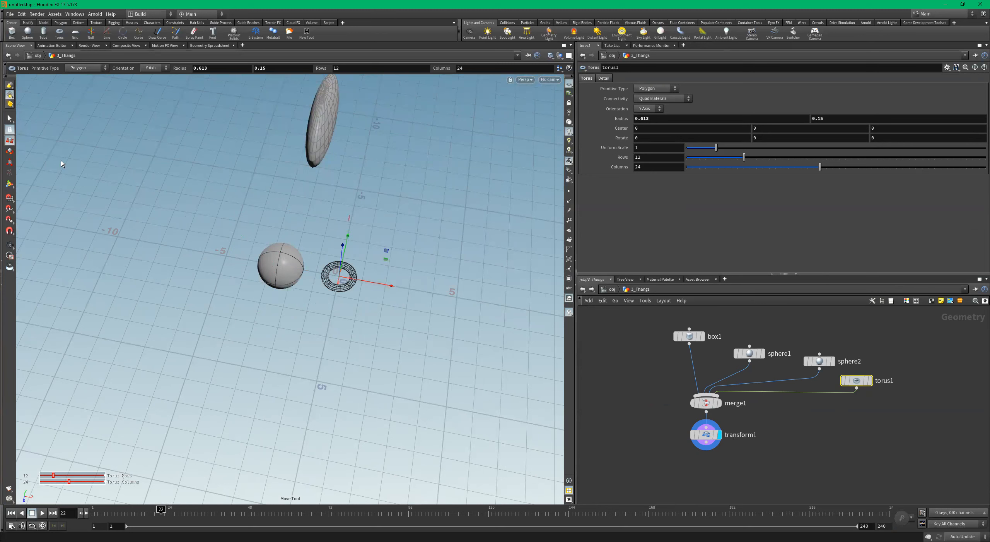
drag(378, 287, 478, 304)
alt+drag(273, 260, 277, 236)
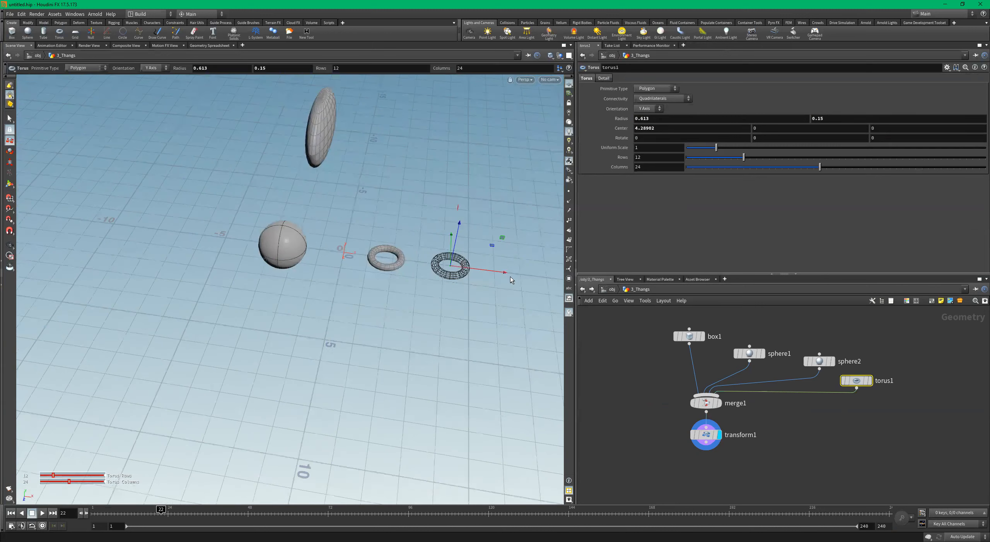
drag(484, 270, 564, 281)
alt+middle_drag(493, 267, 338, 265)
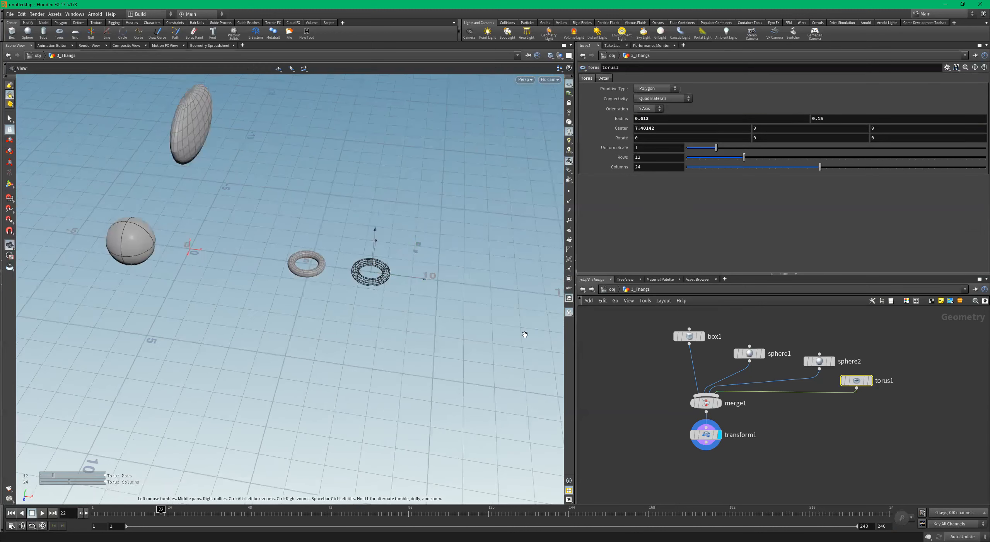
Select transform1 and turn on the template flag of torus1 to compare the original torus with the transformed one
drag(781, 426, 623, 460)
alt+drag(228, 263, 237, 228)
alt+middle_drag(240, 228, 404, 268)
alt+drag(404, 268, 345, 282)
key(Return)
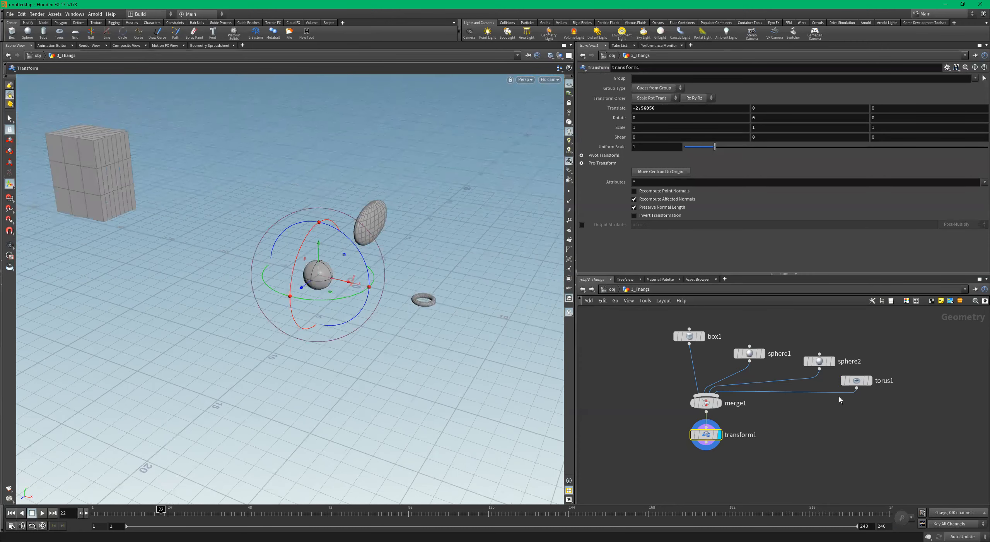
scroll(715, 441, up, 3)
scroll(806, 422, down, 4)
middle_drag(860, 417, 827, 432)
scroll(870, 402, up, 2)
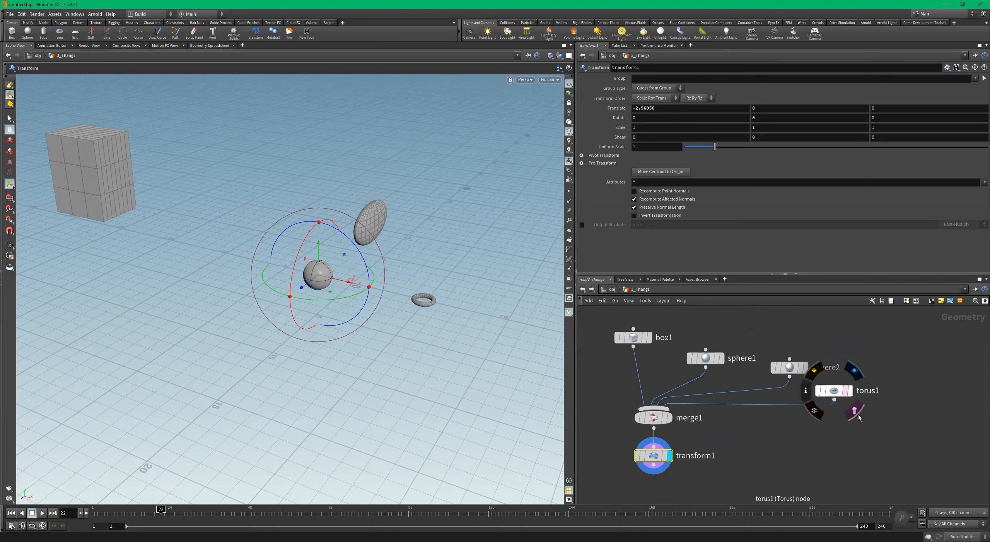
scroll(857, 416, up, 3)
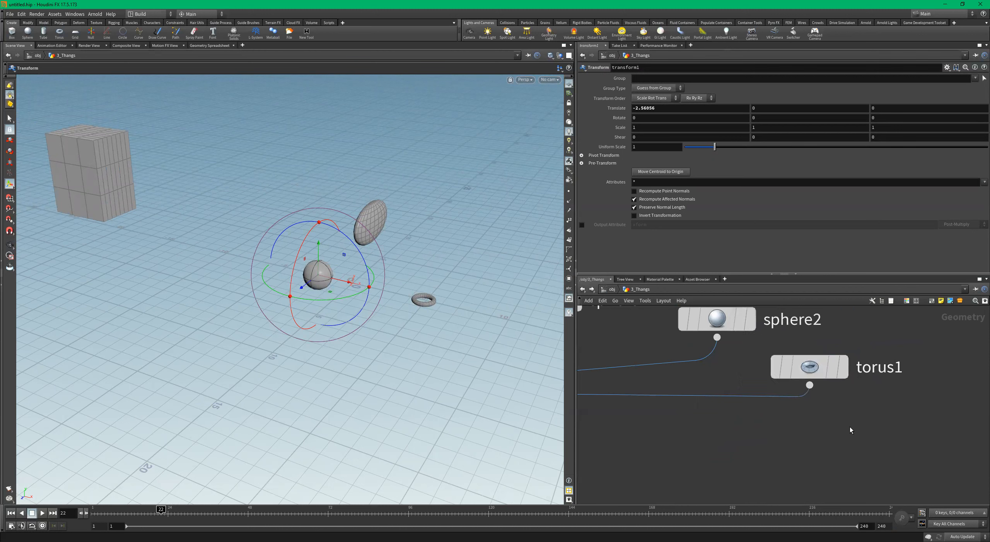
mouse_move(832, 372)
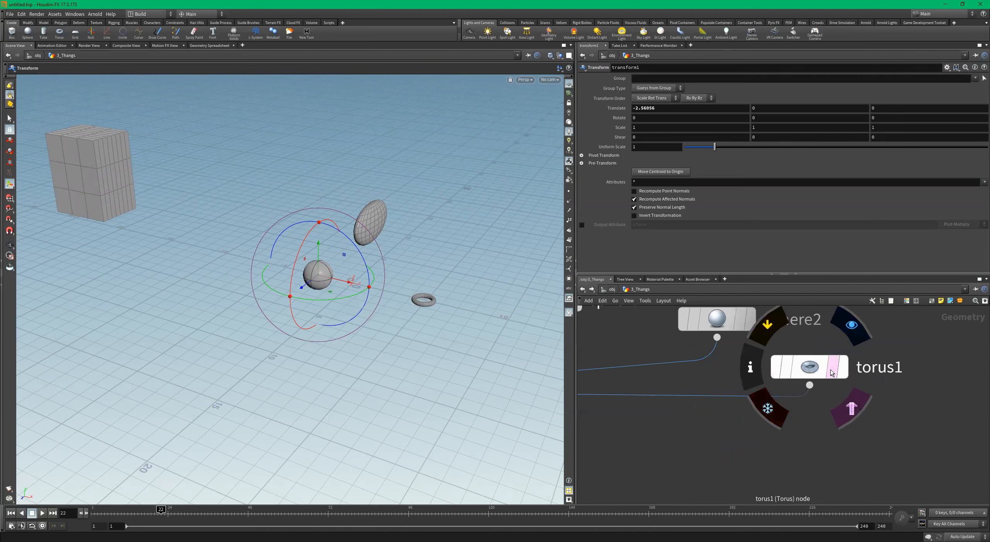
click(832, 373)
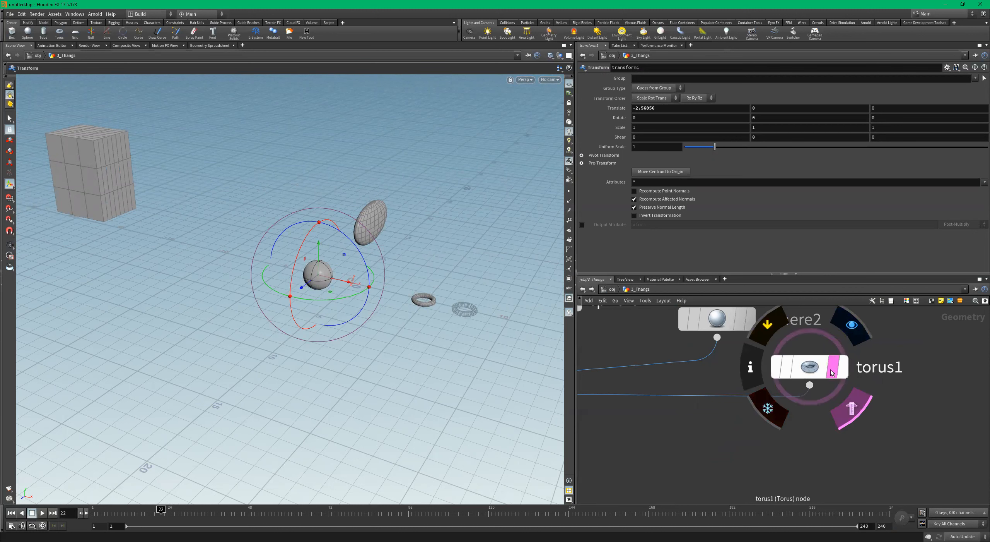
alt+drag(472, 280, 502, 297)
alt+middle_drag(501, 297, 423, 296)
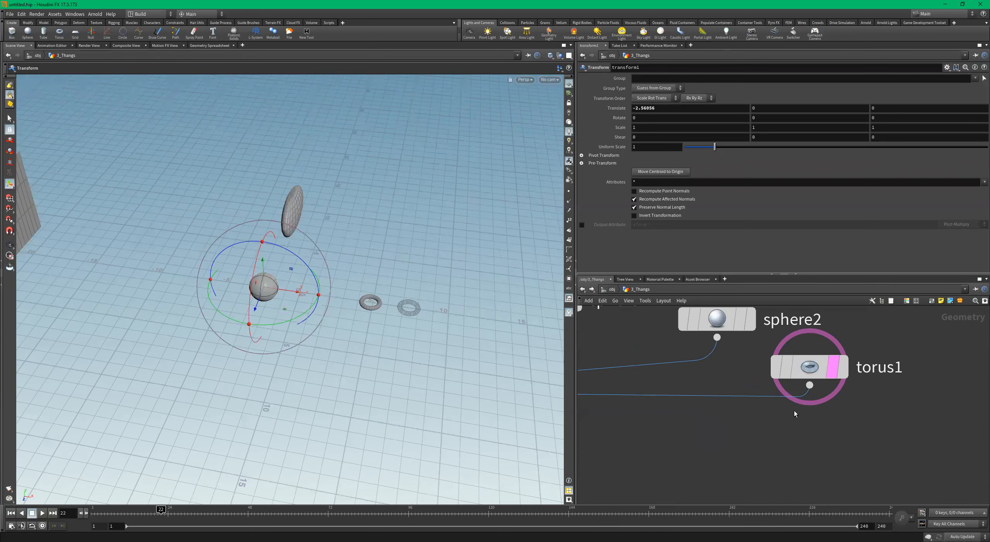
Bypass transform1 and turn on the display flag of merge1
scroll(832, 449, down, 5)
middle_drag(799, 455, 872, 446)
scroll(779, 438, up, 2)
drag(899, 414, 899, 413)
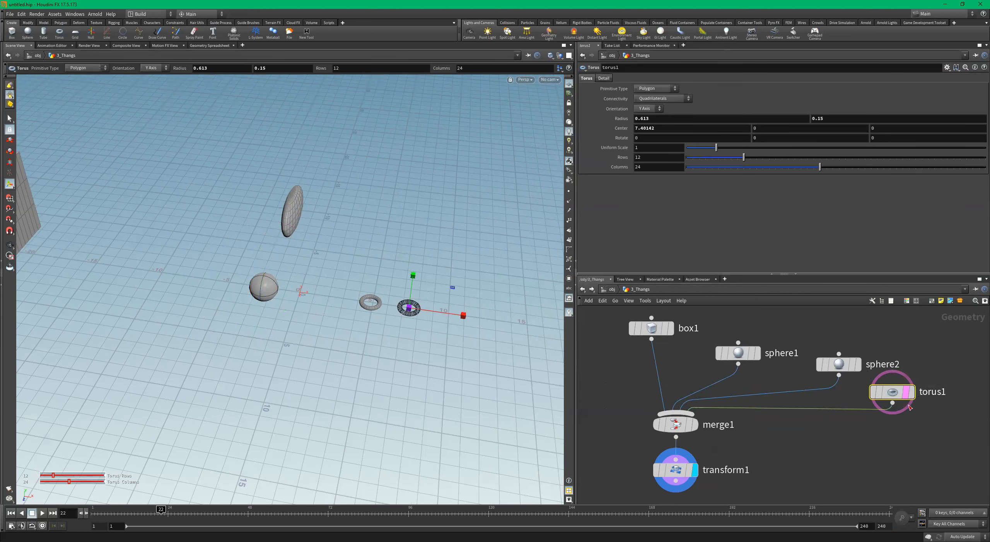
alt+drag(354, 277, 349, 258)
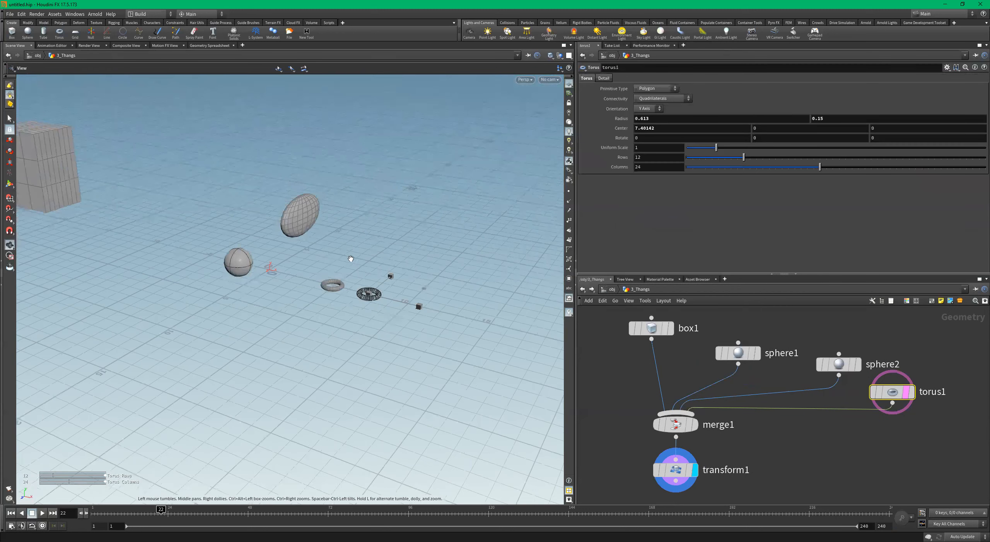
alt+middle_drag(349, 258, 429, 273)
click(673, 475)
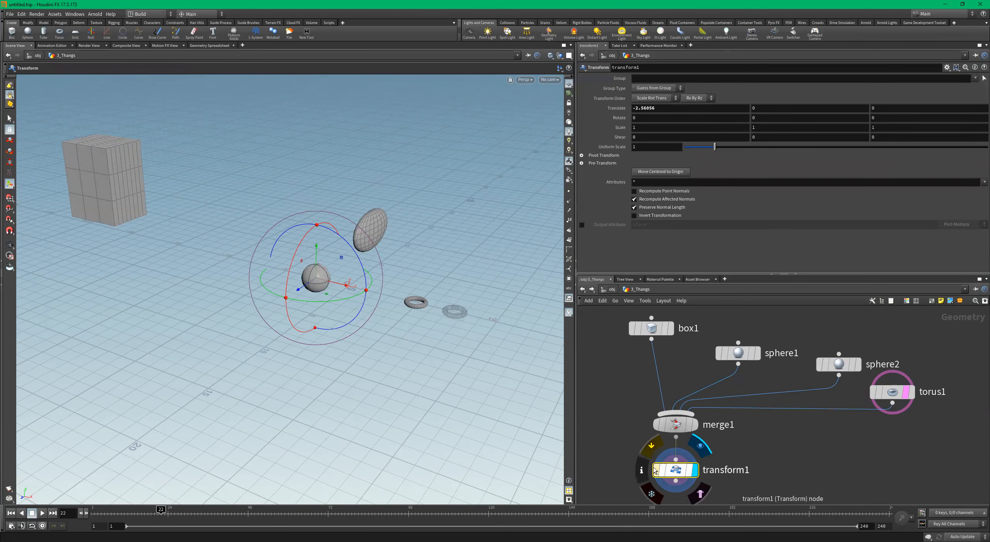
click(655, 469)
click(701, 399)
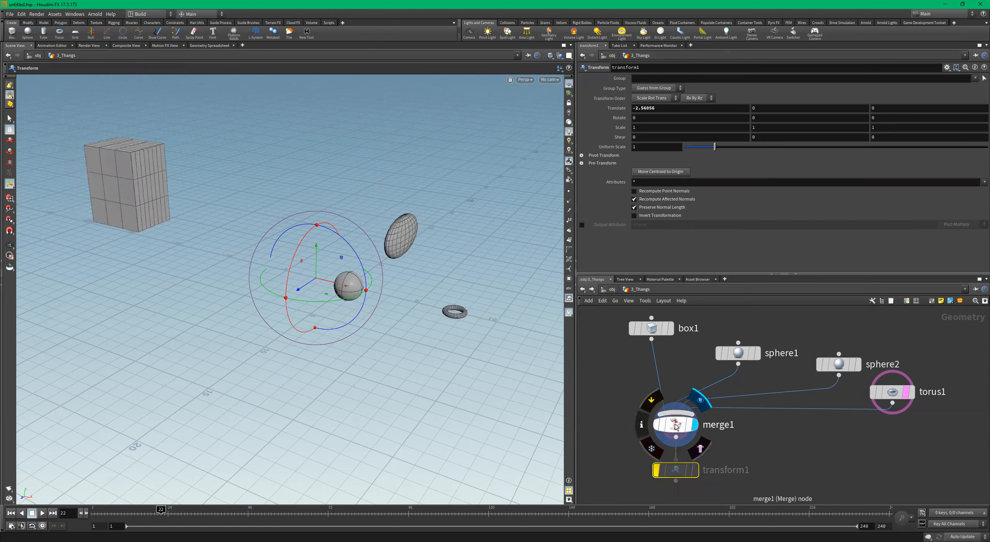
click(676, 424)
Scale torus1 to radii of about 1.72 and 0.42 and rotate it to about 9.5, 11.3 and -66.9 degrees
drag(381, 302, 392, 301)
drag(952, 352, 886, 413)
drag(443, 306, 474, 310)
key(r)
key(e)
key(w)
key(r)
mouse_move(495, 276)
mouse_down()
mouse_move(471, 322)
mouse_move(523, 318)
mouse_move(468, 306)
mouse_move(447, 319)
mouse_move(428, 312)
mouse_up()
key(w)
key(w)
key(w)
key(w)
key(w)
key(space)
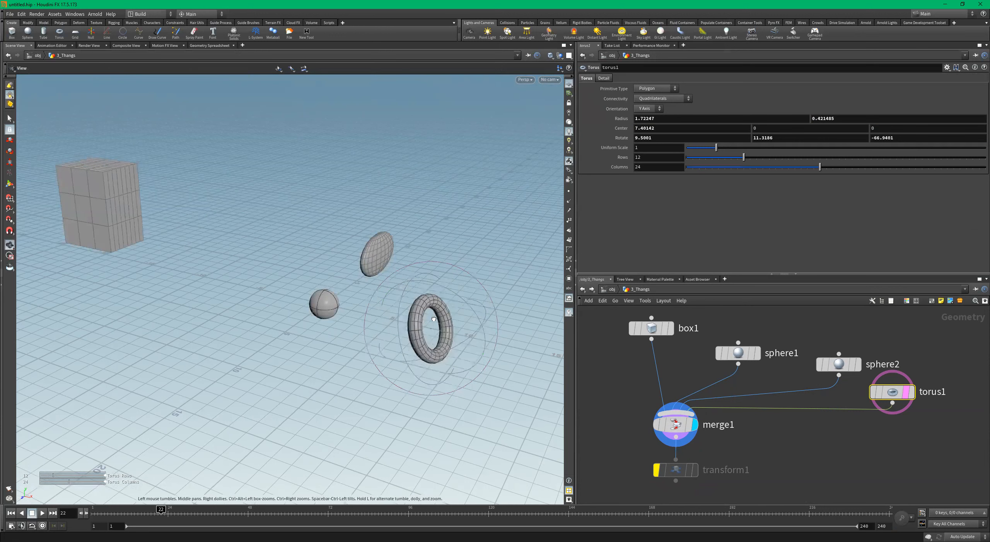
alt+drag(434, 318, 447, 308)
Set torus1 to 17 rows and 47 columns
click(738, 157)
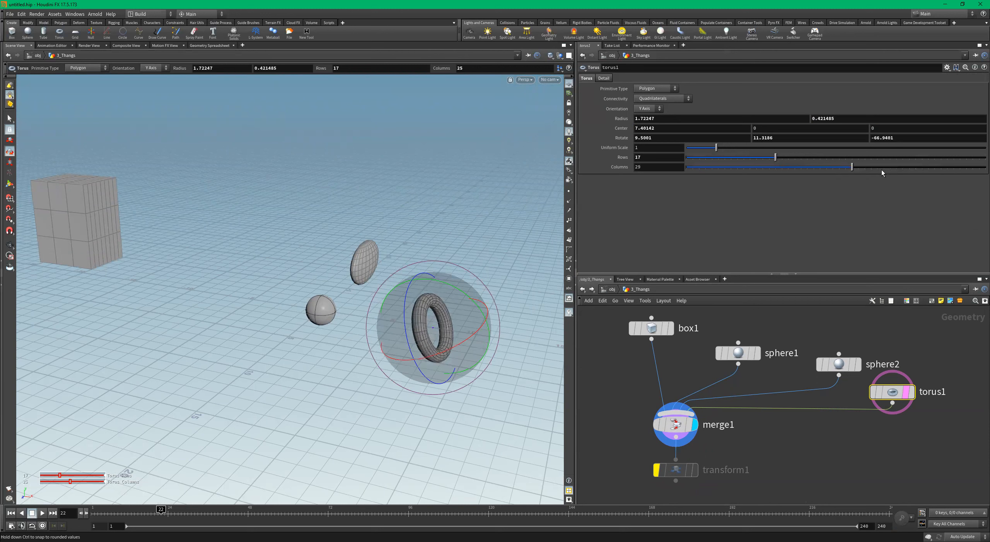
key(space)
drag(401, 234, 378, 270)
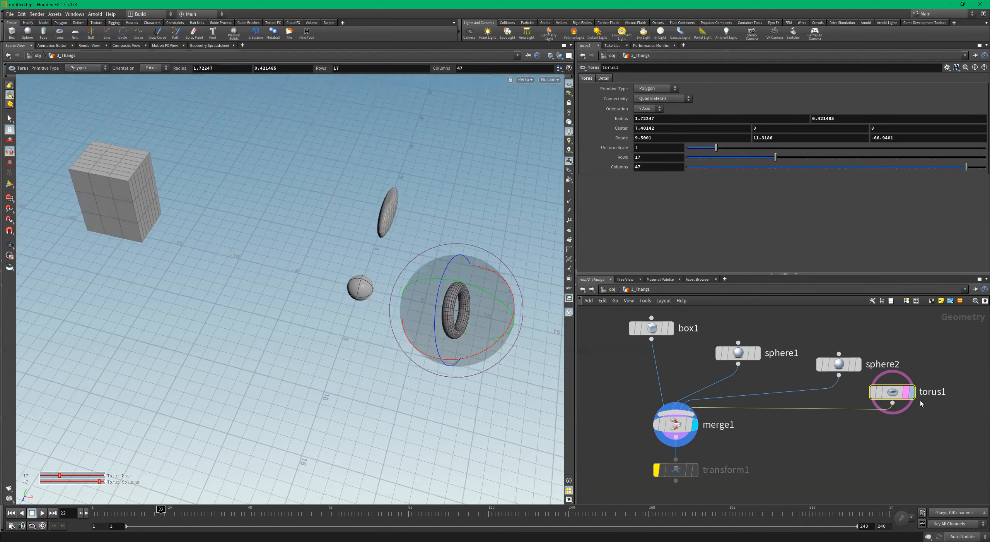
key(space)
drag(403, 263, 362, 230)
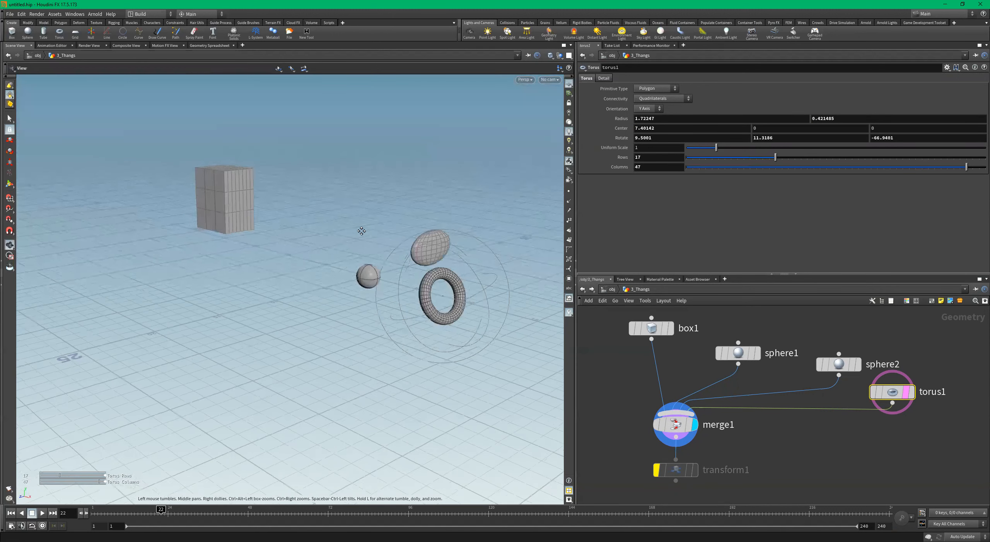
middle_drag(362, 230, 372, 252)
Rearrange the network by moving merge1 and transform1 together below the shape nodes and shifting torus1 away from sphere2
scroll(767, 403, down, 2)
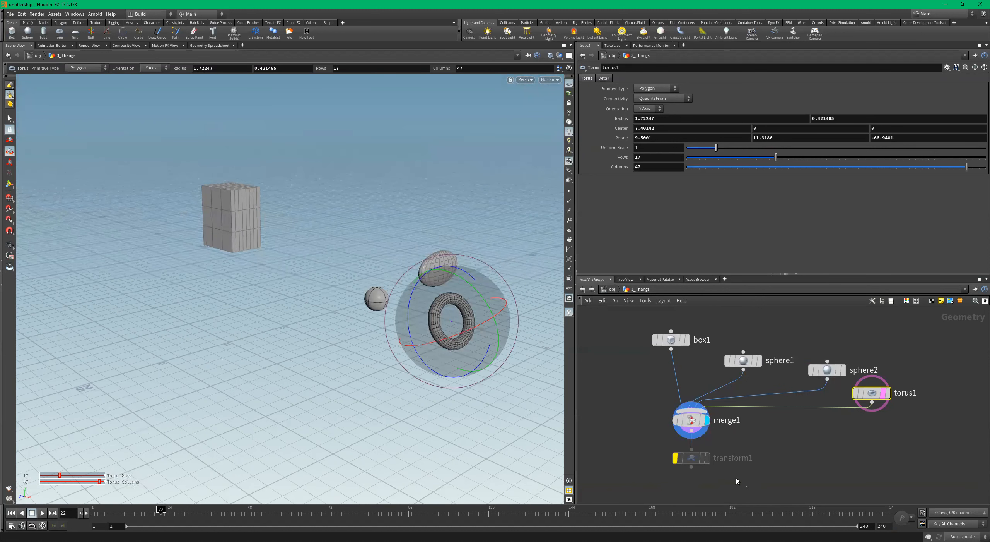
drag(736, 478, 640, 415)
mouse_move(676, 421)
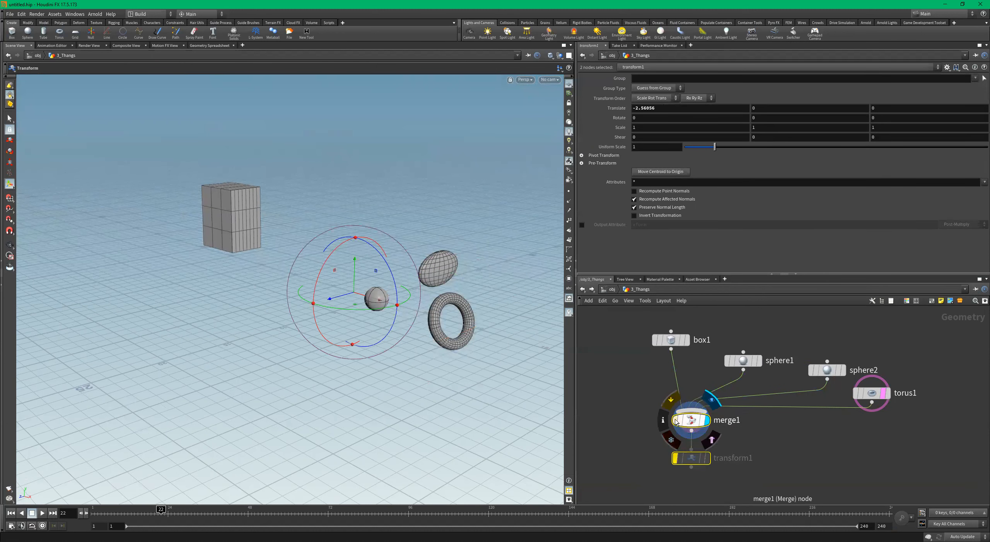
drag(694, 424, 673, 443)
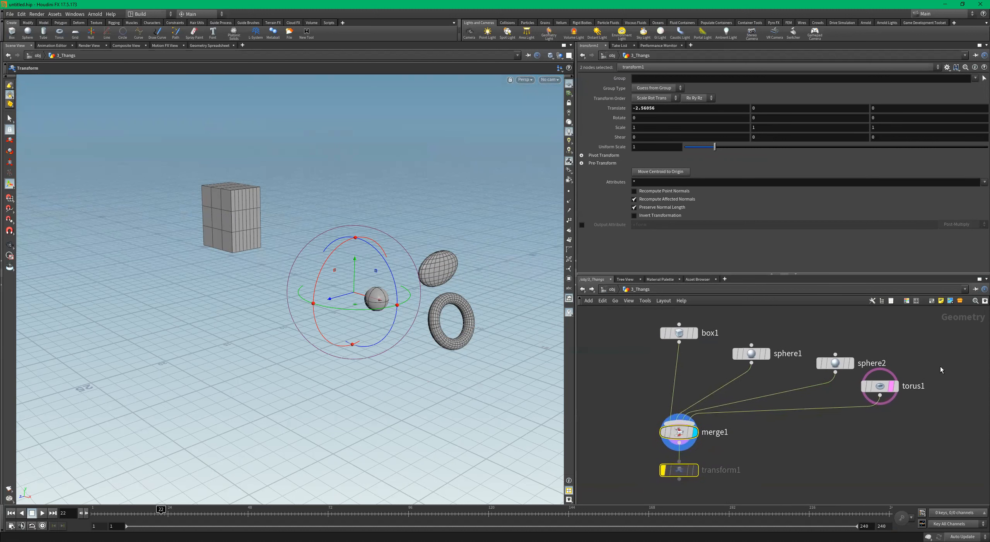
click(880, 386)
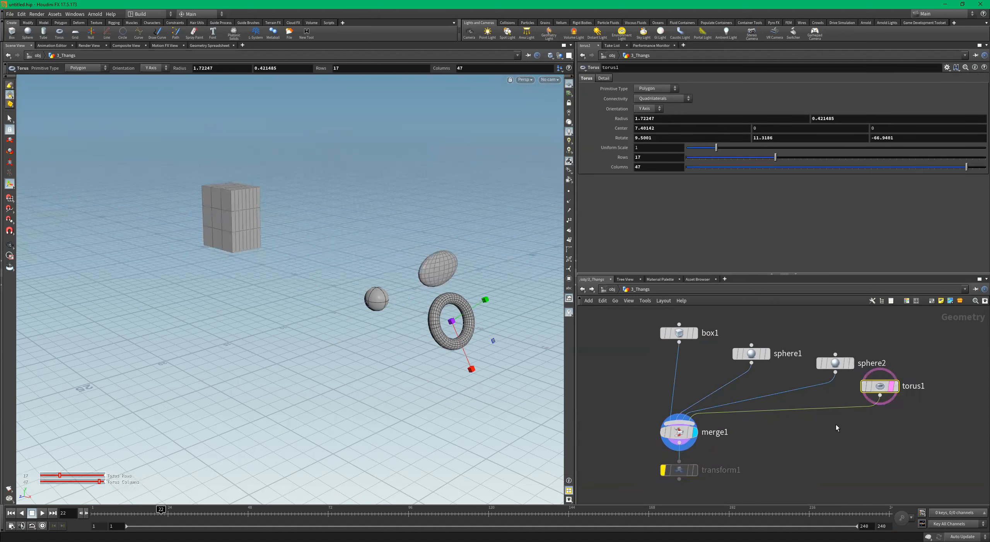
mouse_move(881, 388)
mouse_down()
mouse_move(898, 388)
mouse_move(878, 406)
mouse_move(856, 403)
mouse_move(904, 415)
mouse_move(694, 418)
mouse_up()
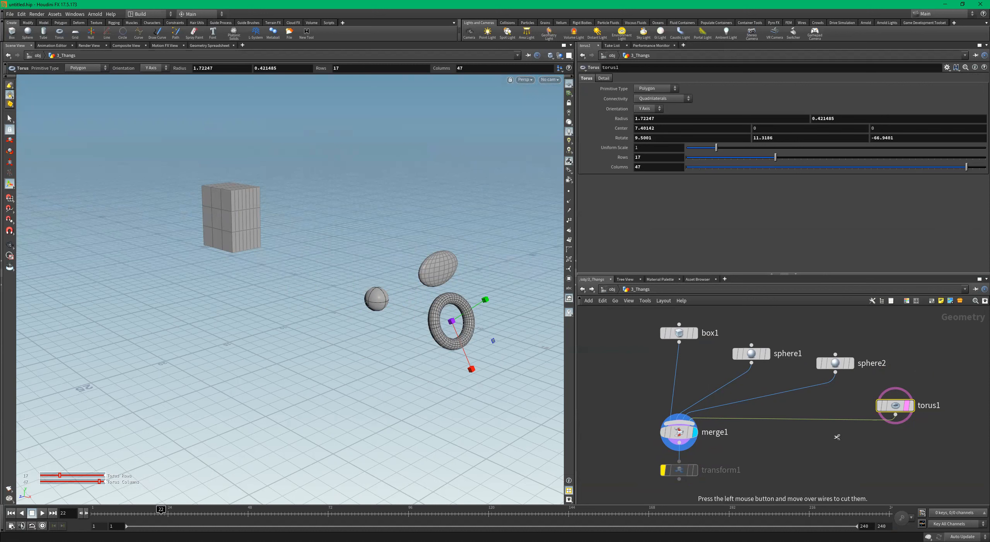
Cut the wire between torus1 and merge1, undo the cut, and scribble a cutting stroke in the empty network area
drag(849, 433, 846, 412)
key(ctrl+z)
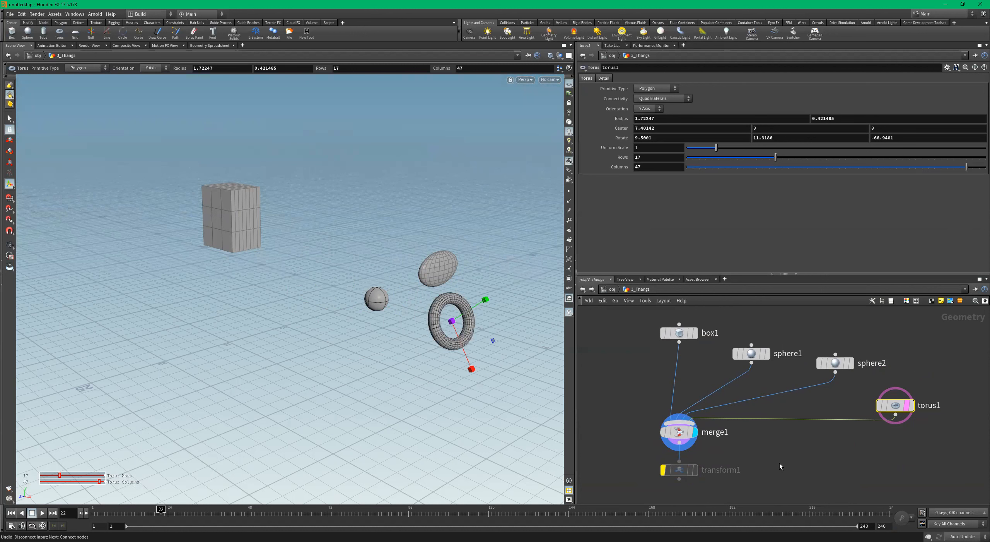
key(y)
drag(779, 437, 791, 445)
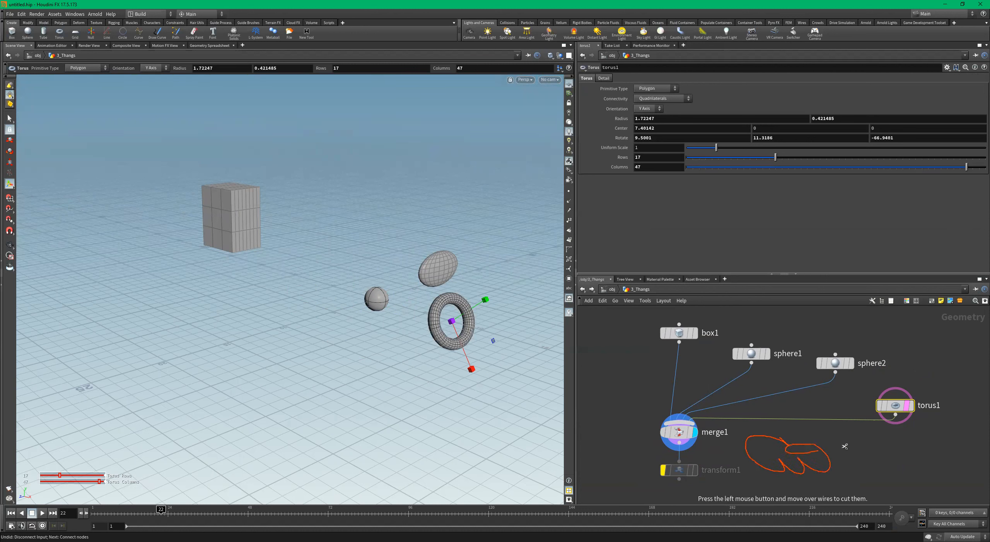
Select the wire between torus1 and merge1 and disconnect torus1 from the merge
drag(839, 469, 887, 487)
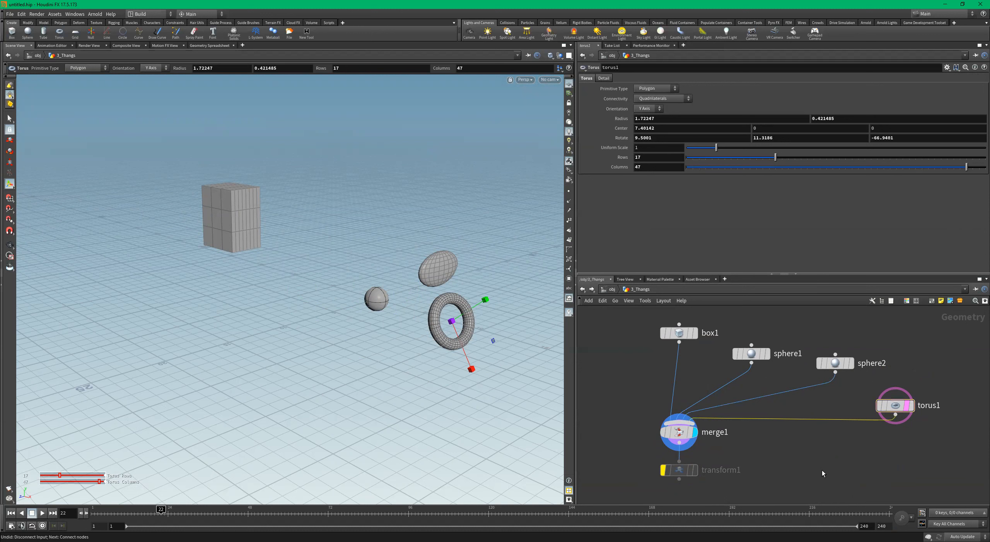
key(ctrl+z)
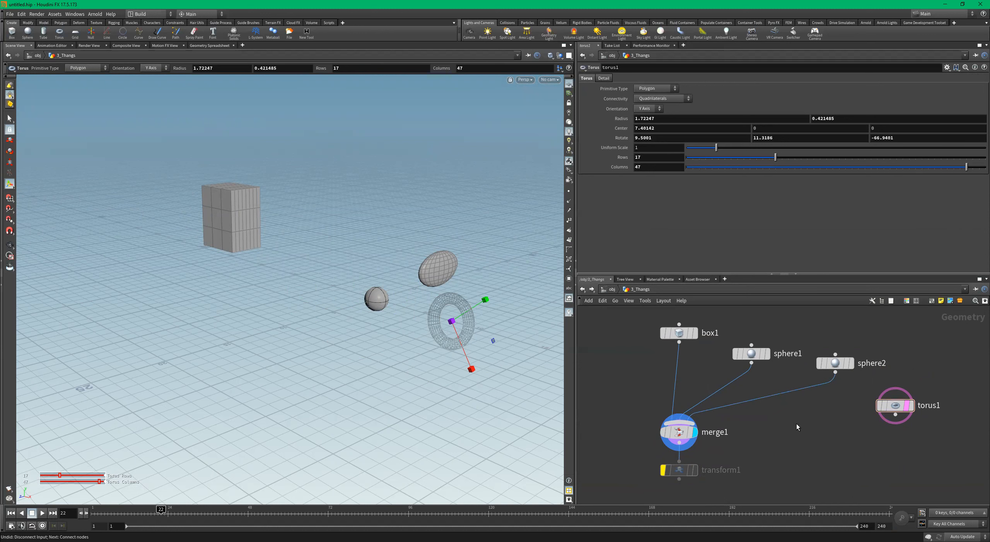
Undo the disconnection of torus1 from merge1
key(ctrl+z)
alt+drag(423, 313, 422, 327)
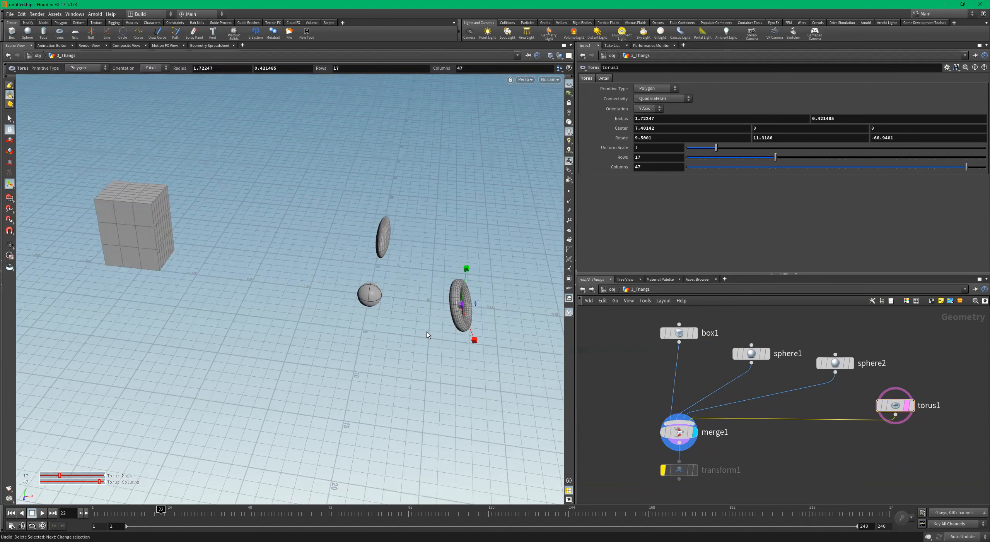
alt+drag(326, 267, 373, 250)
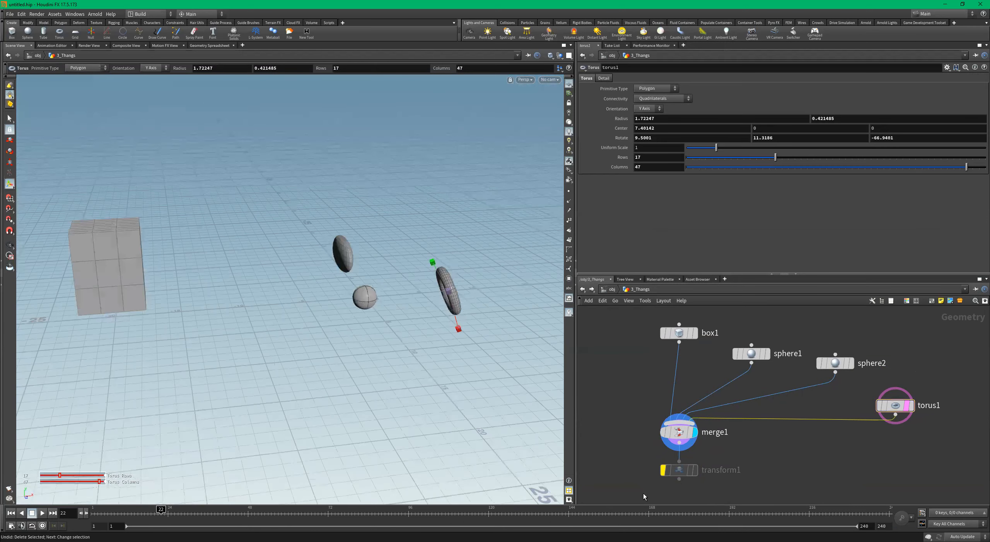
Display transform1 and turn off its bypass, toggling the bypass once more to compare the shapes with and without the transform
click(695, 471)
click(680, 470)
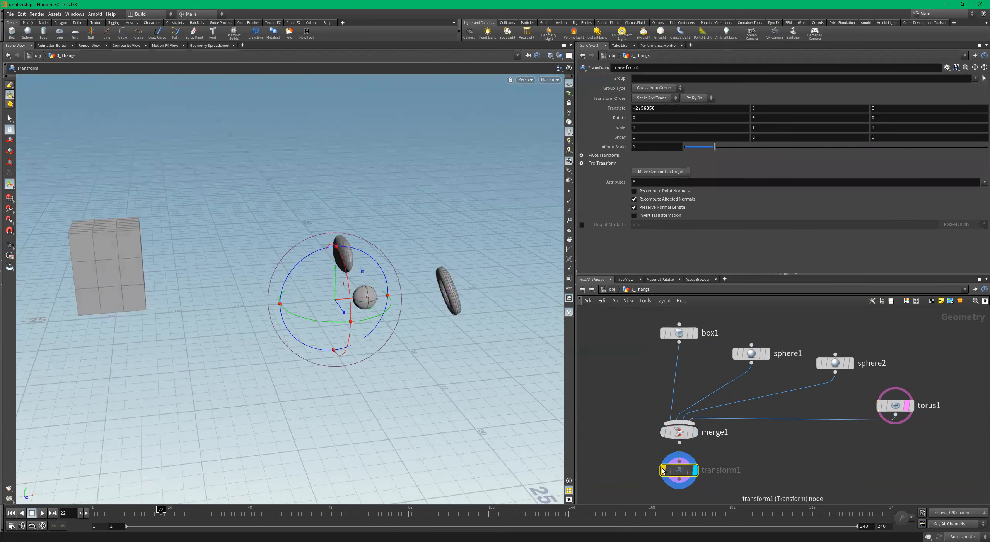
click(663, 470)
alt+drag(377, 422, 378, 389)
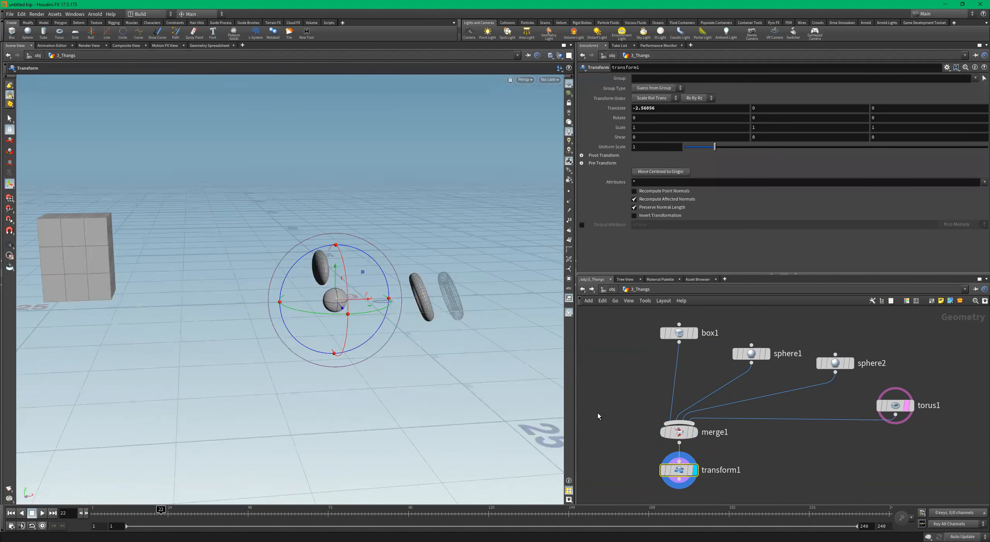
click(663, 471)
click(664, 473)
alt+drag(415, 314, 343, 303)
Select box1, sphere1, sphere2 and torus1 together and turn on the template flag for all four nodes
scroll(724, 365, down, 3)
drag(676, 329, 871, 389)
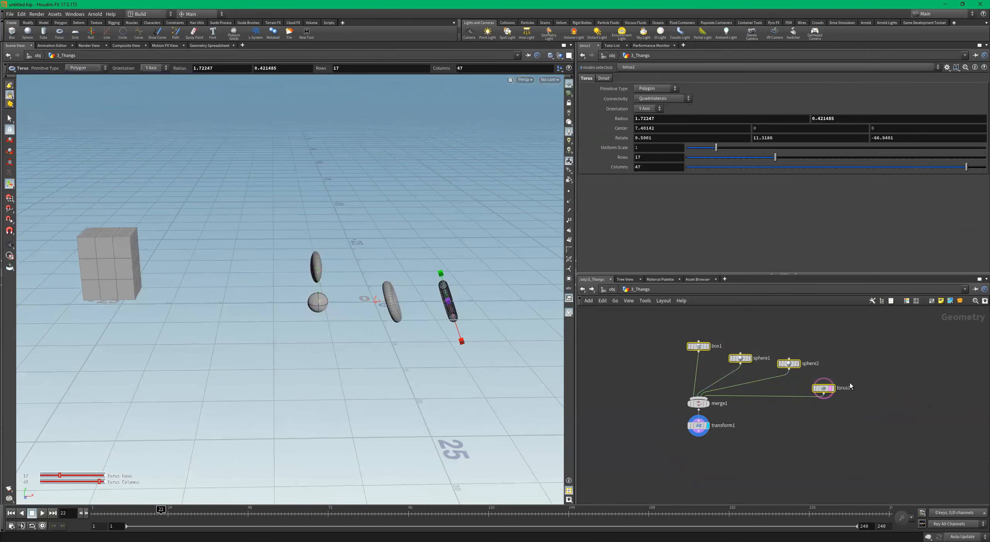
scroll(803, 367, up, 5)
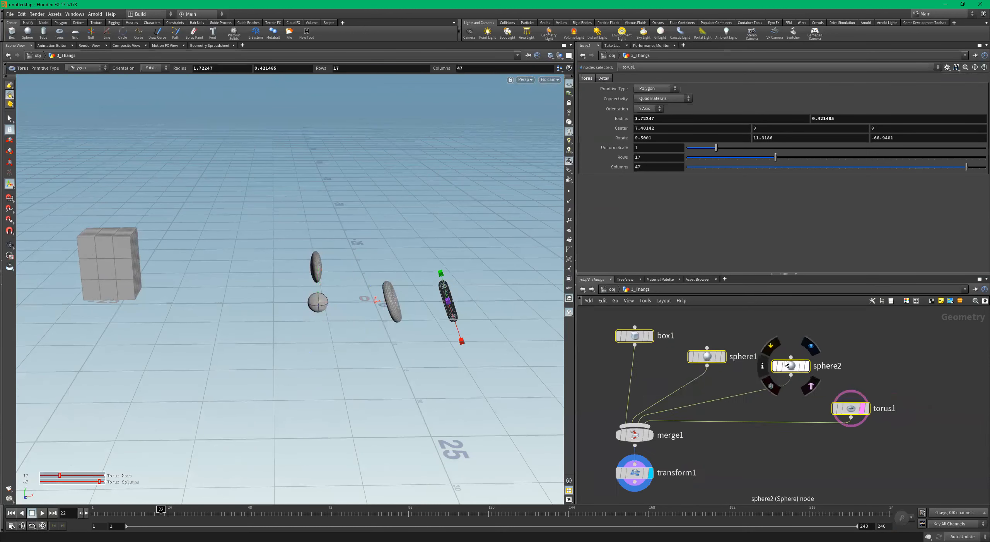
click(806, 368)
key(Escape)
drag(283, 328, 403, 416)
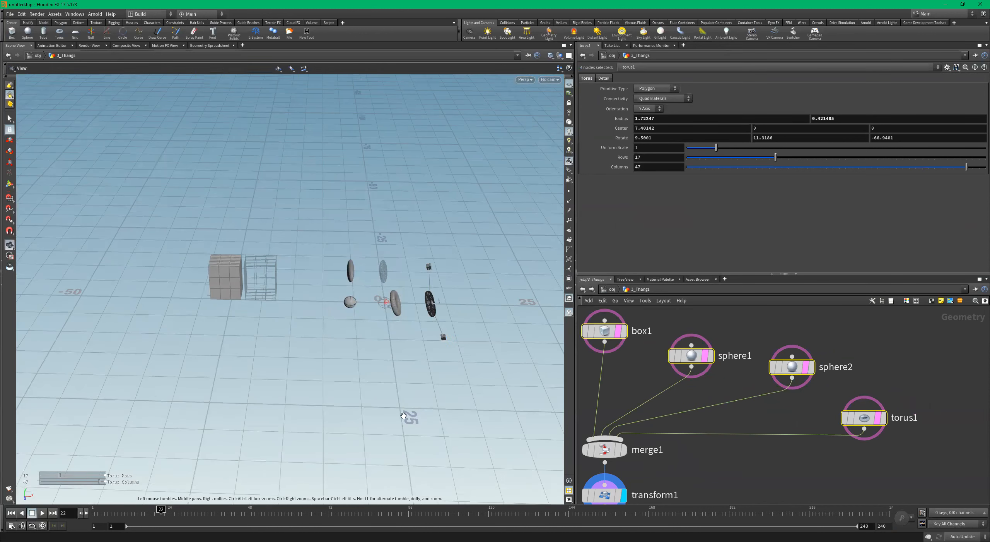
key(Return)
scroll(693, 459, down, 6)
scroll(675, 474, up, 2)
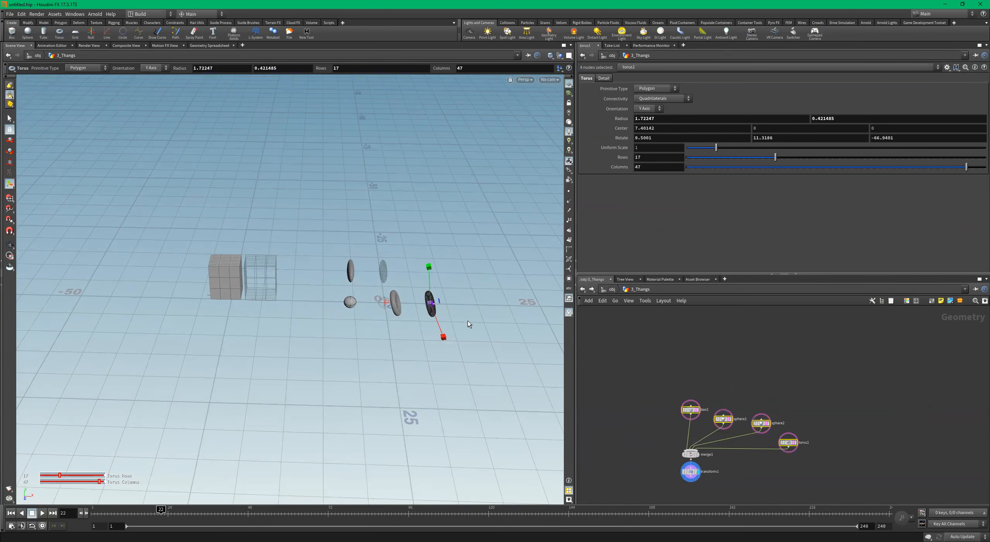
Select transform1 and move the merged shapes in the viewport to a translation of about -8.33 in X and -20.72 in Z
drag(734, 464, 621, 490)
drag(375, 307, 399, 232)
alt+drag(399, 233, 461, 201)
scroll(342, 261, up, 5)
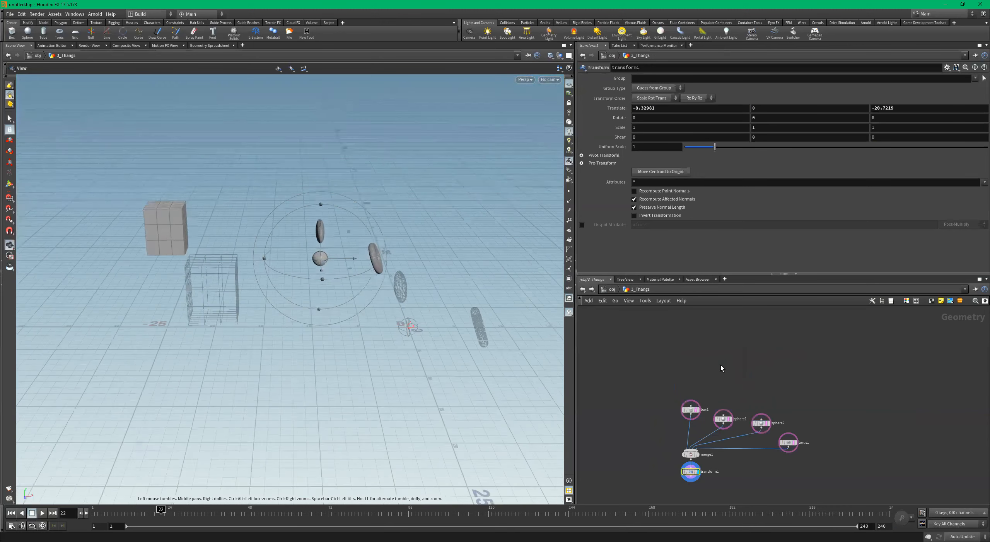
key(h)
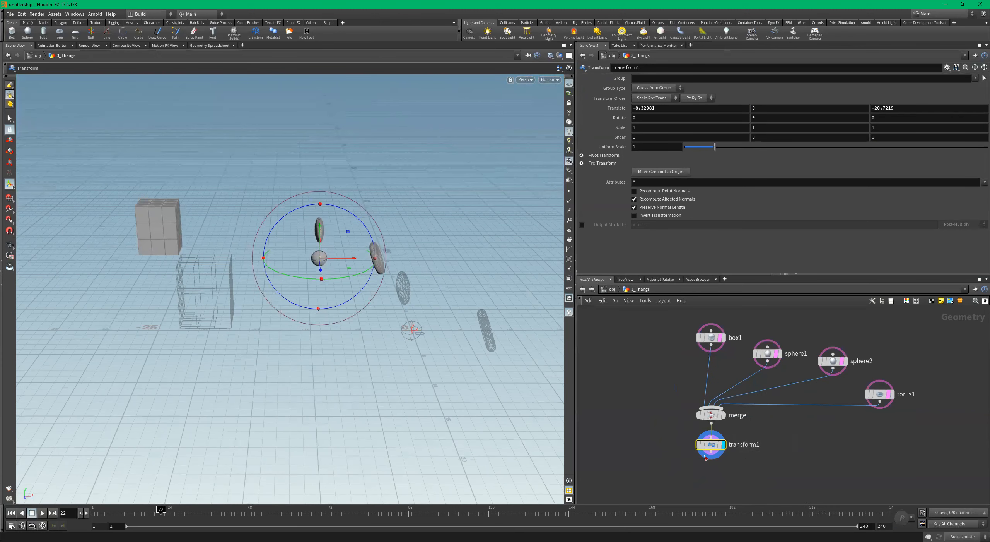
alt+drag(400, 297, 372, 271)
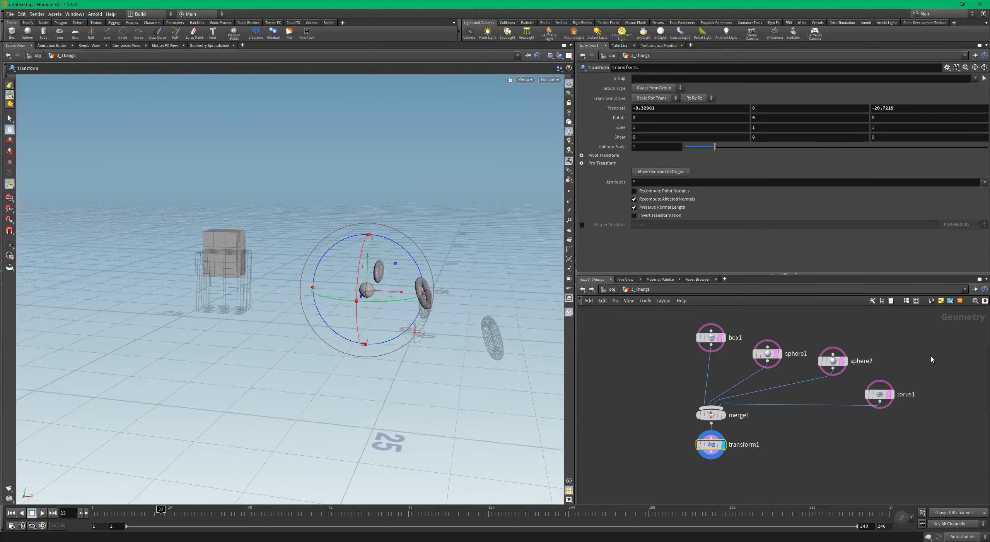
Select torus1, try moving it away from the other shapes in the viewport, and undo the move
click(877, 396)
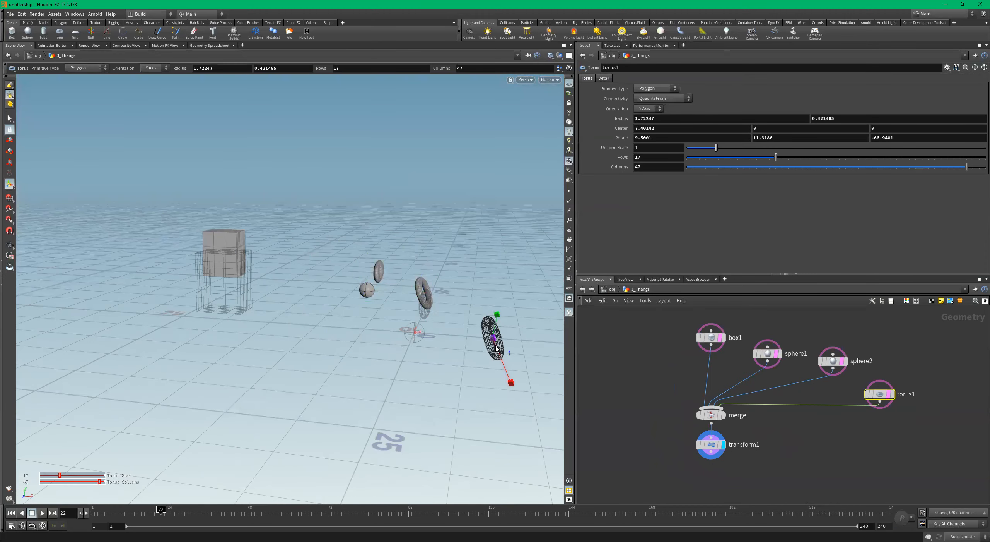
drag(496, 338, 542, 351)
key(ctrl+z)
key(ctrl+z)
Go up to the object level and rename the 3_Thangs geometry node as 3_Thangs_d_d_d_d_d_d_d_
click(612, 289)
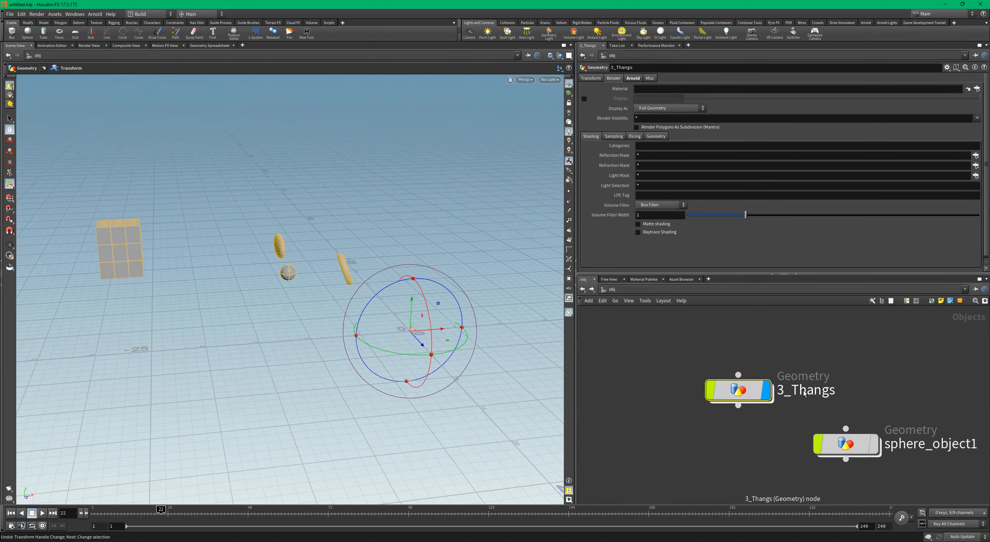
double_click(794, 393)
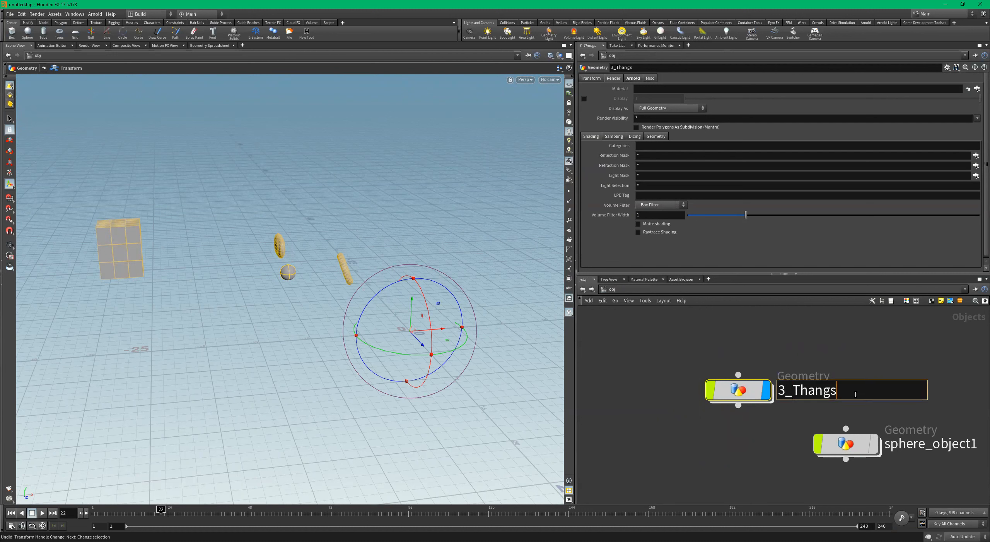
text(_)
text(_______)
key(BackSpace)
text(d_d_d_d_d_d_d_)
click(873, 355)
Enter the renamed 3_Thangs node and delete all of the nodes in its network
mouse_move(300, 273)
alt+mouse_down()
mouse_move(325, 267)
mouse_move(300, 279)
alt+mouse_up()
drag(851, 341, 686, 415)
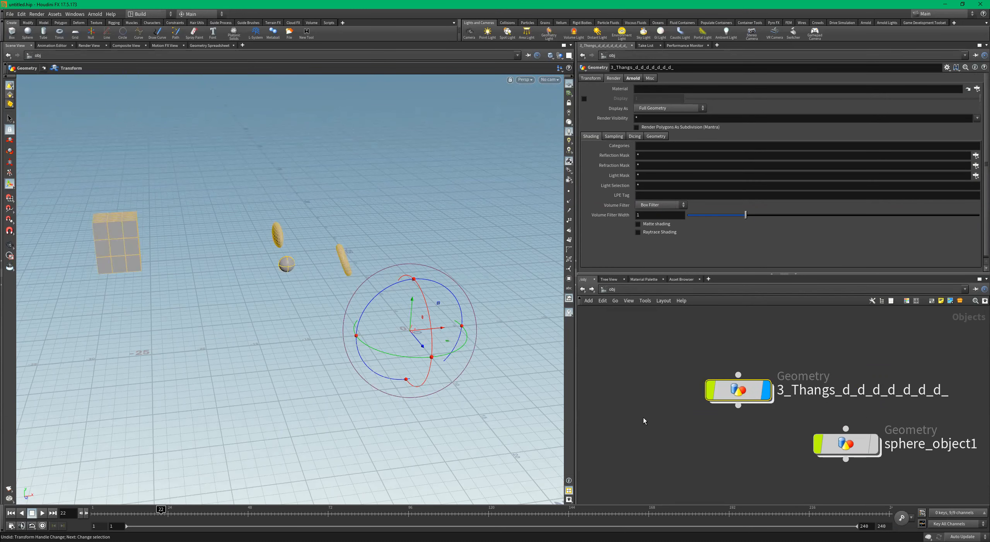
alt+drag(188, 260, 271, 260)
double_click(740, 395)
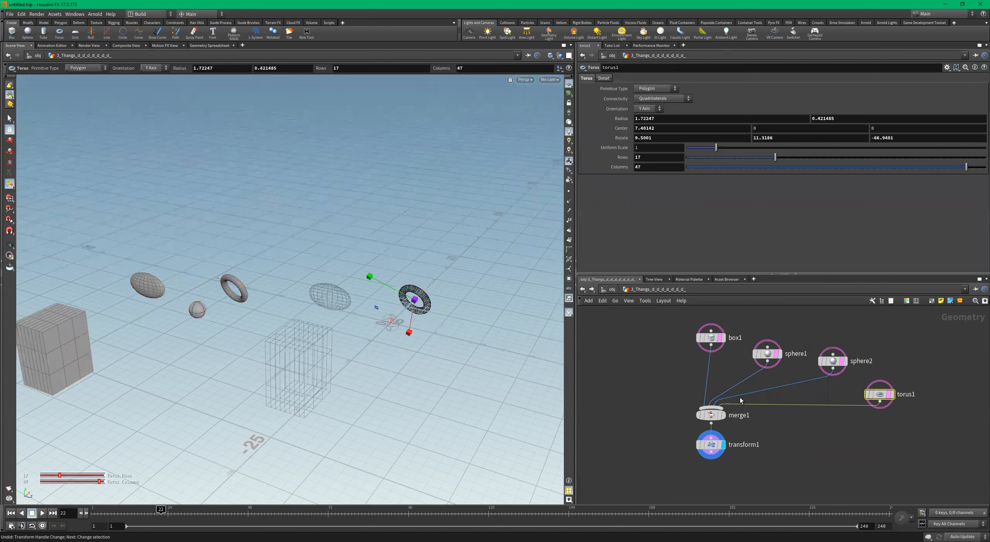
drag(920, 331, 696, 468)
alt+drag(398, 343, 302, 327)
scroll(817, 394, down, 3)
drag(897, 339, 689, 448)
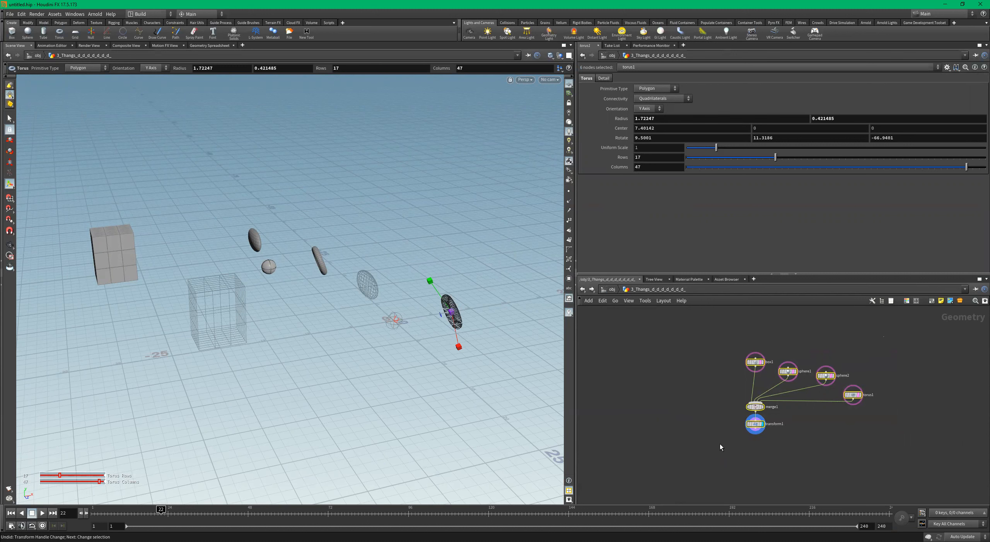
key(Delete)
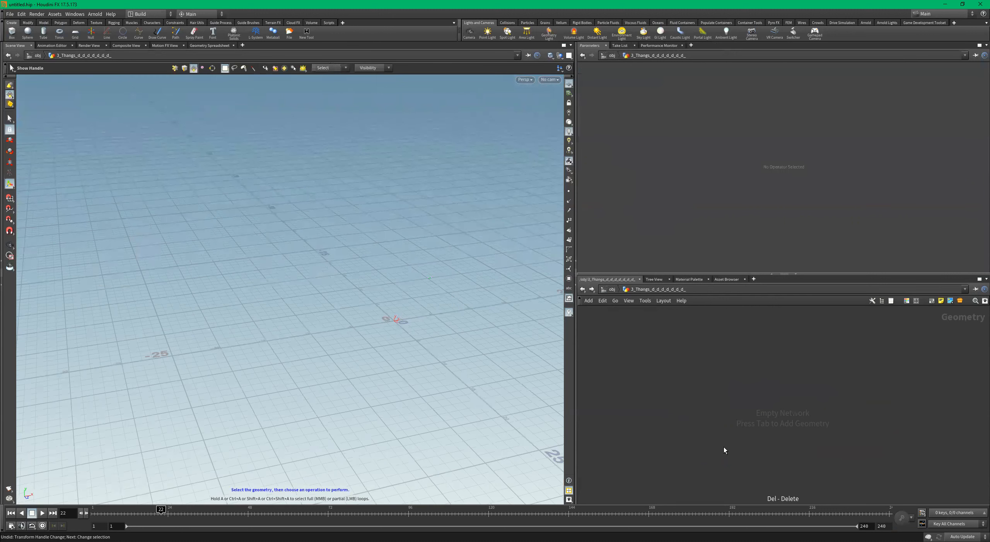
Return to the object level, select both geometry objects and make room in the network above them
key(Tab)
click(608, 290)
click(608, 290)
scroll(820, 417, down, 3)
drag(912, 371, 708, 462)
scroll(783, 413, up, 2)
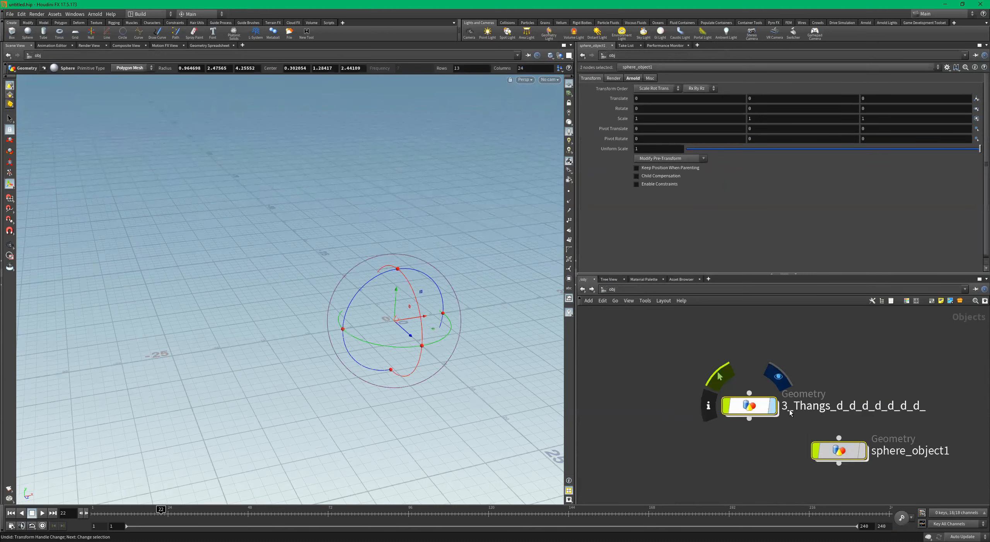
scroll(821, 409, down, 3)
middle_drag(893, 425, 757, 390)
scroll(791, 395, up, 2)
middle_drag(848, 397, 960, 444)
scroll(838, 420, down, 3)
mouse_move(805, 396)
middle_down()
mouse_move(806, 432)
mouse_move(800, 412)
middle_up()
scroll(786, 416, up, 2)
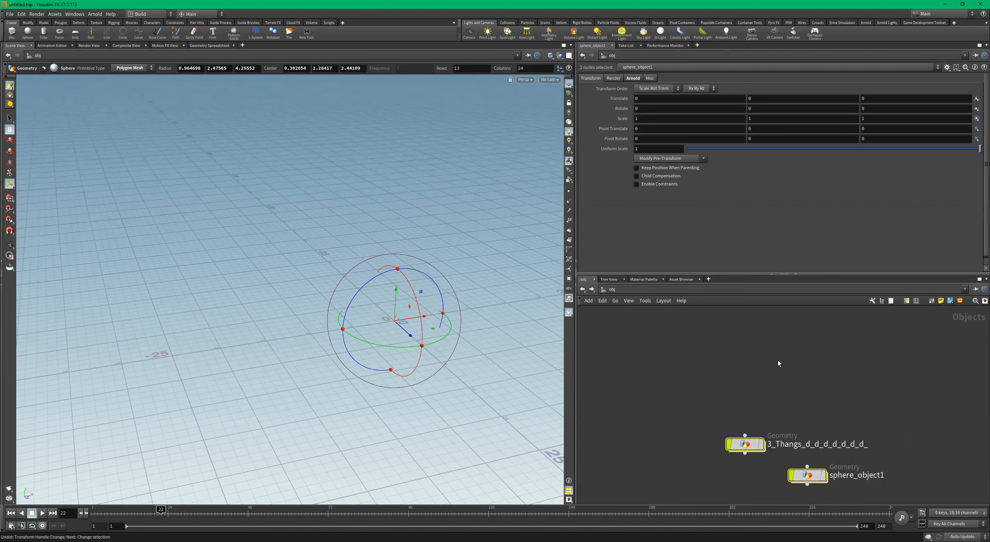
Add a new Geometry object above the two existing ones and select each object in turn to compare them
key(Tab)
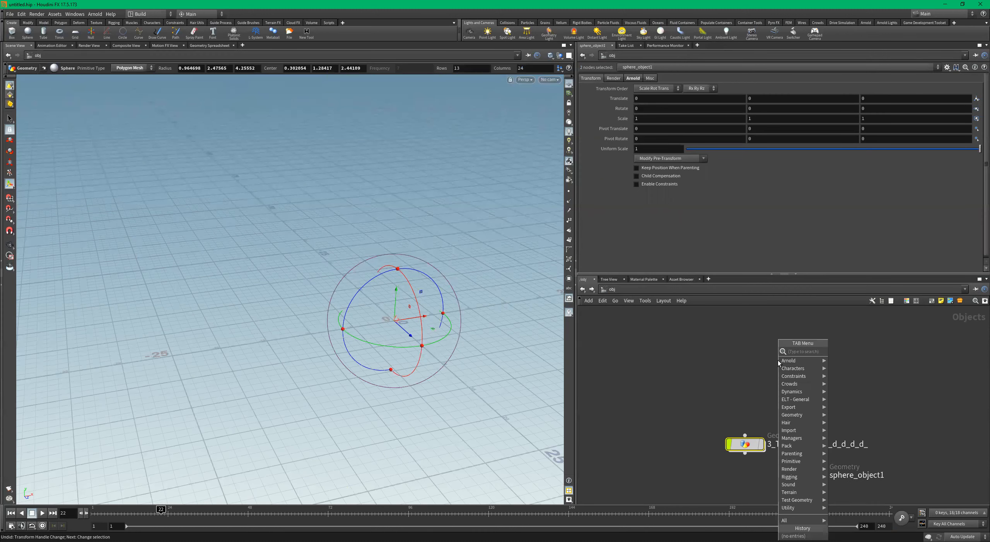
text(geom)
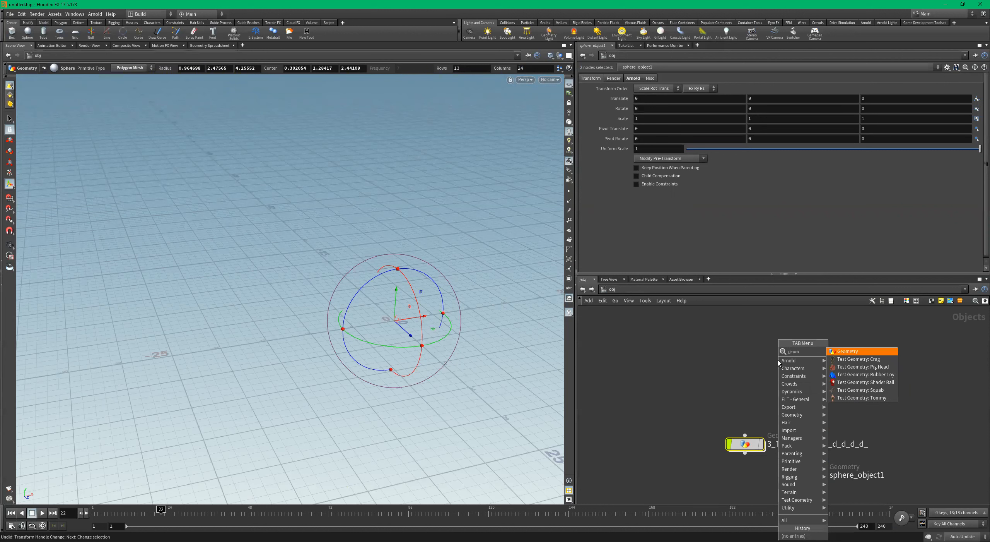
key(Return)
click(778, 362)
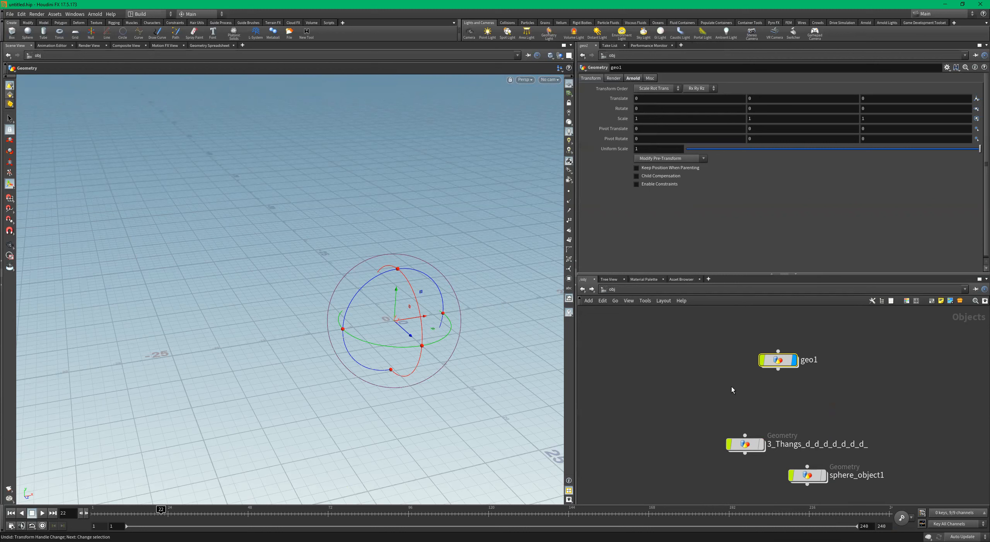
click(747, 444)
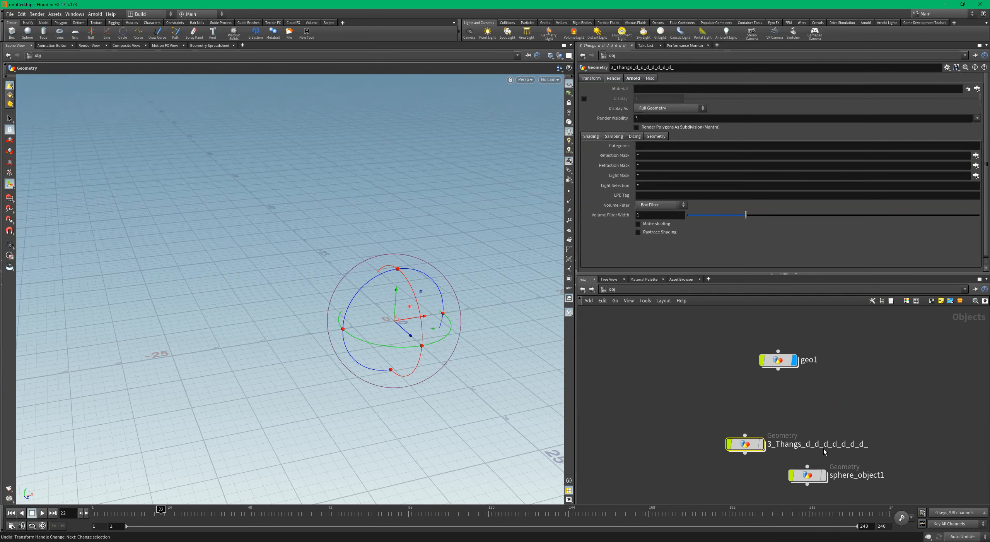
click(818, 478)
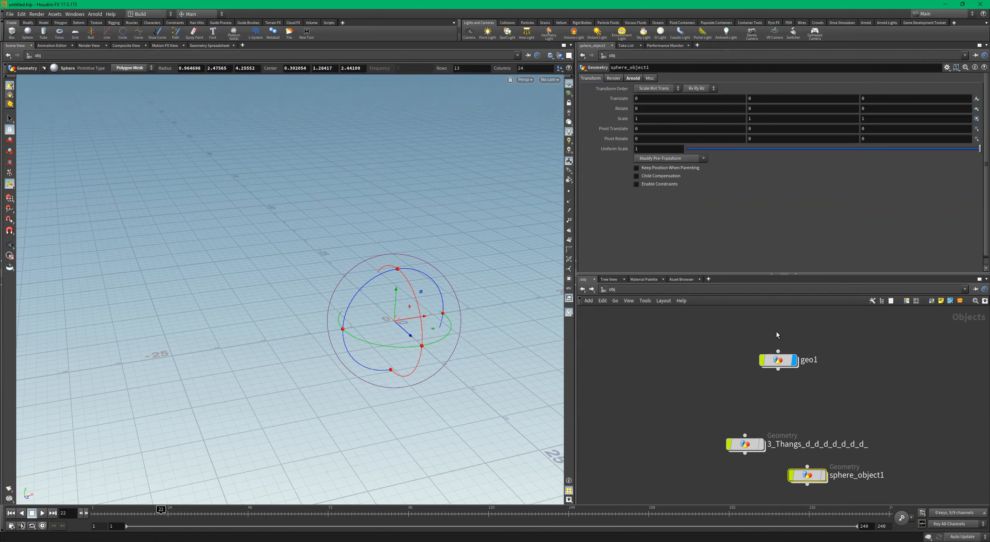
click(777, 359)
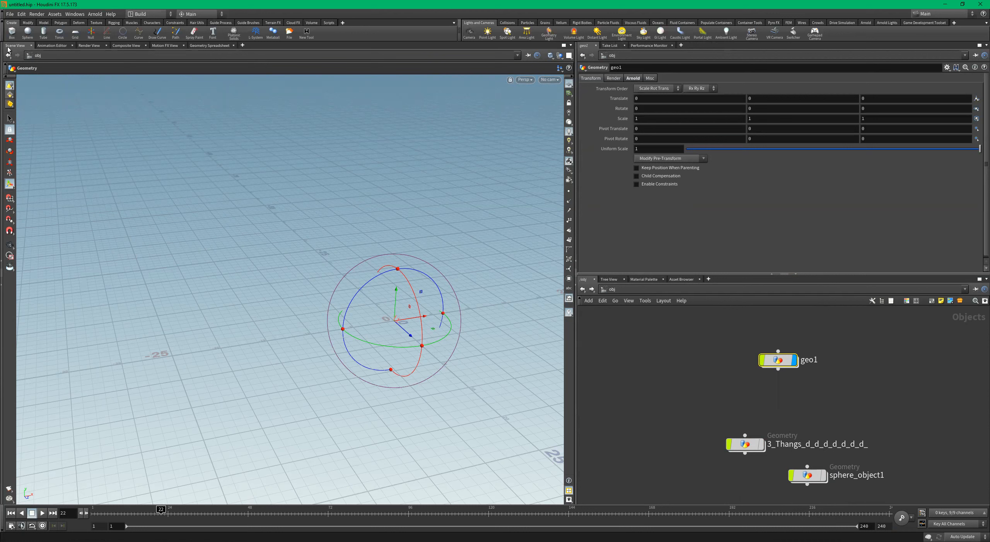
Shift geo1 slightly in the network and enter it to reach its empty geometry network
mouse_move(771, 342)
mouse_move(784, 358)
mouse_down()
mouse_move(822, 380)
mouse_move(798, 365)
mouse_up()
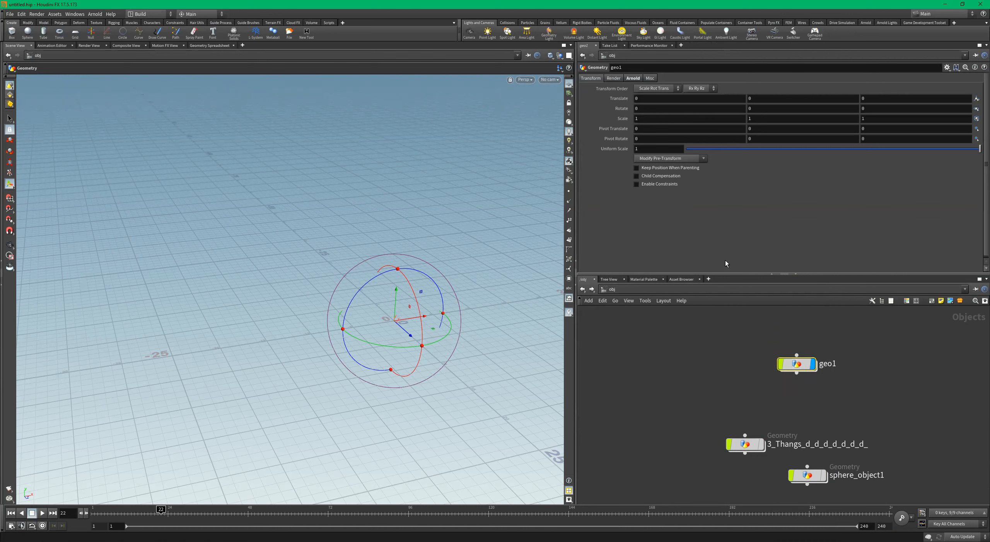
scroll(820, 368, up, 2)
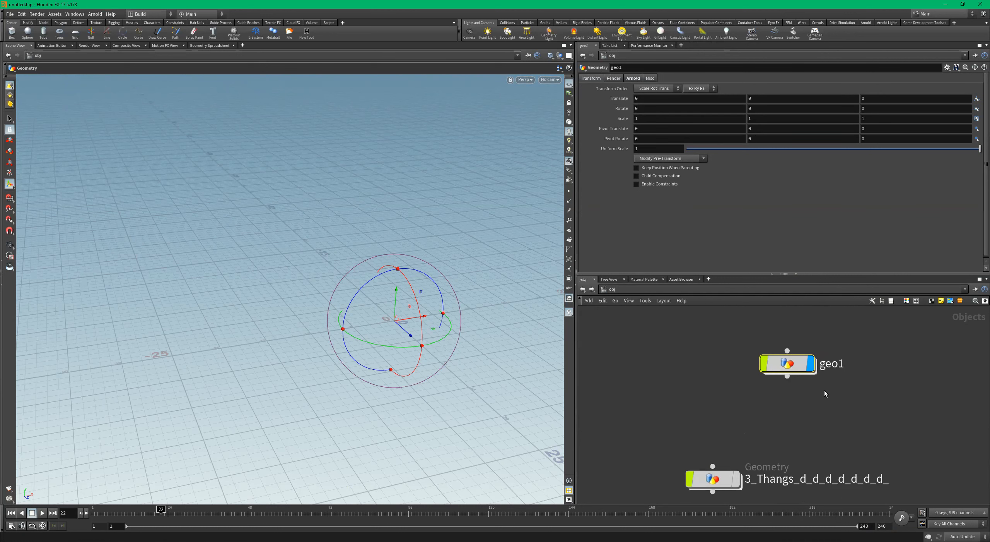
middle_drag(859, 393, 853, 426)
scroll(780, 397, up, 1)
drag(782, 396, 781, 378)
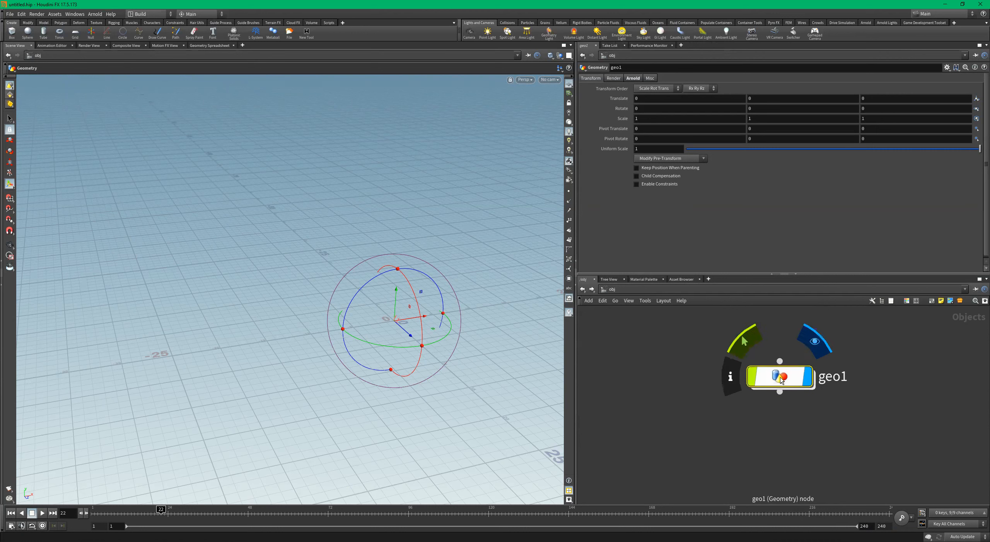
double_click(789, 380)
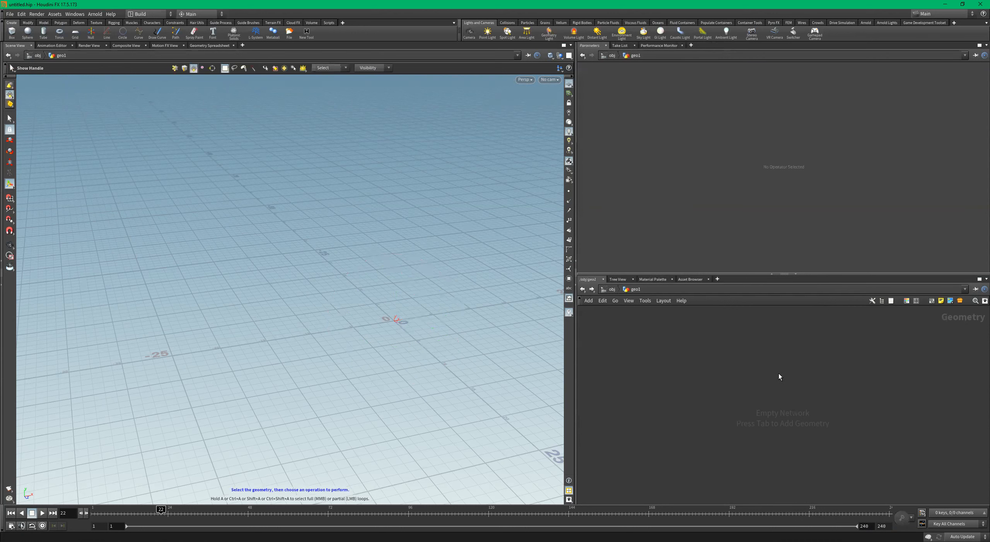
Add a Sphere node inside geo1 and view the sphere up close
key(Tab)
mouse_move(782, 371)
text(sphere)
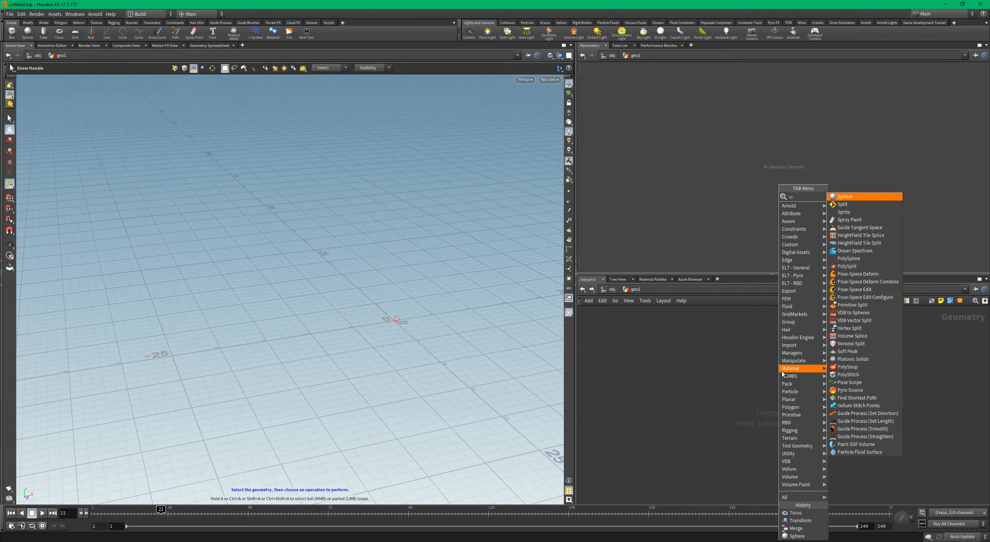
key(Return)
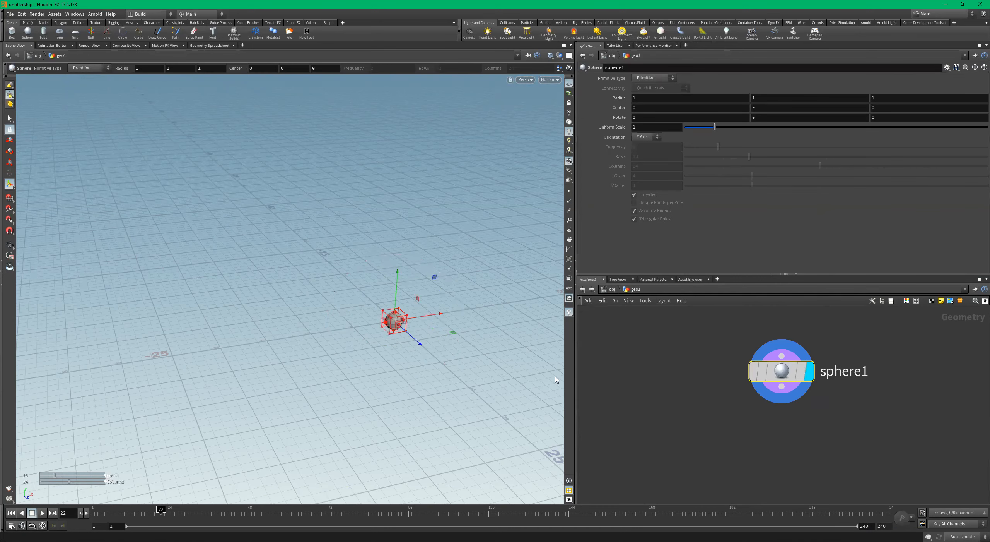
key(Escape)
drag(372, 269, 447, 271)
drag(549, 268, 285, 287)
right_drag(285, 287, 492, 292)
drag(492, 293, 338, 294)
right_drag(338, 294, 374, 288)
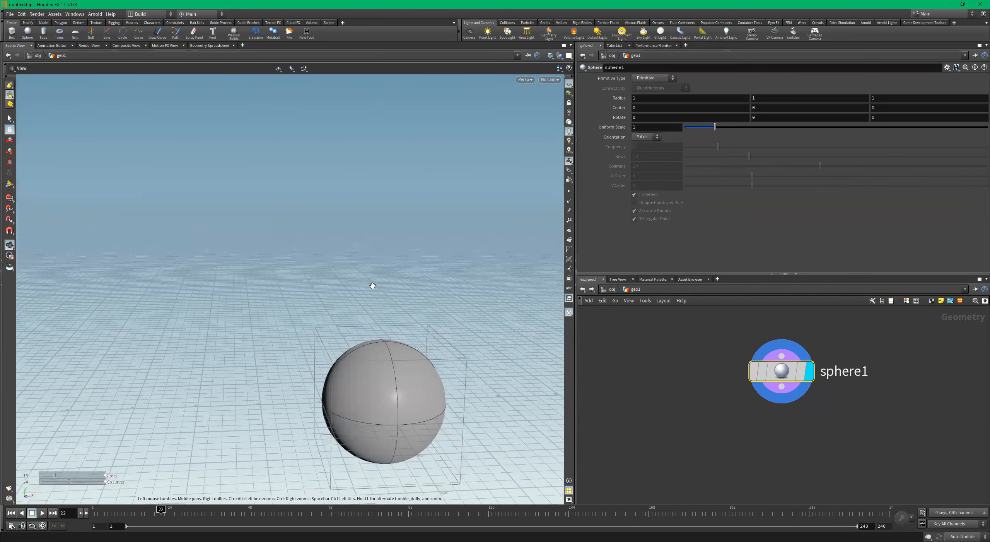
Raise sphere1 in the viewport to a centre Y of about 0.92 and view it from several angles
key(Return)
key(Escape)
drag(428, 275, 373, 325)
key(Return)
drag(368, 364, 332, 341)
key(Escape)
key(Return)
key(Escape)
right_drag(332, 341, 499, 358)
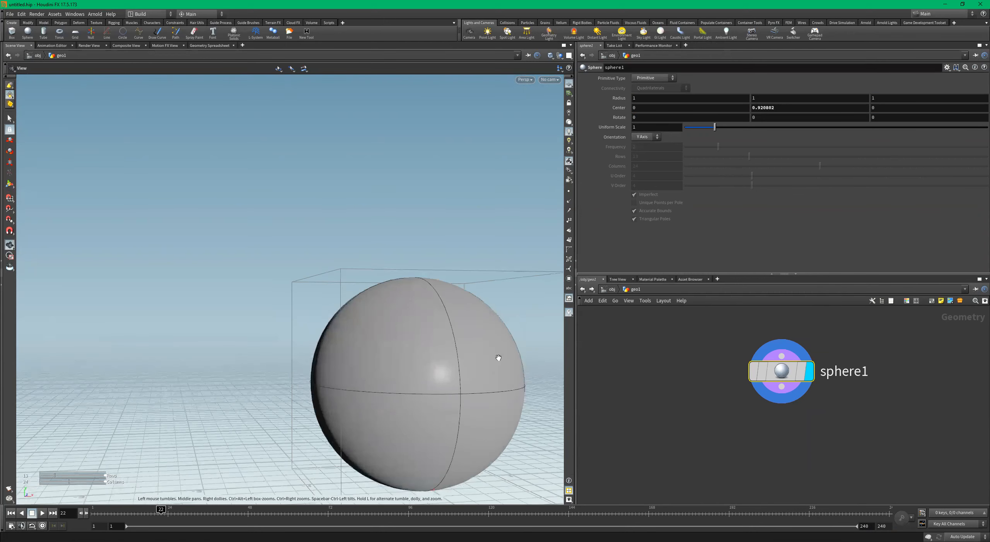
key(Return)
key(Escape)
drag(442, 395, 450, 406)
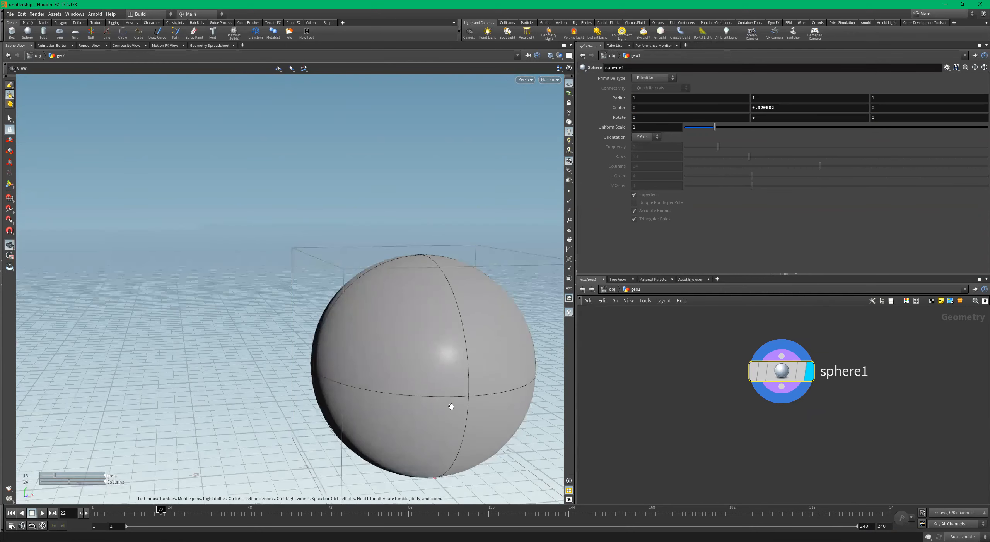
Look through the primitive types available for sphere1 and keep it set to Primitive
right_drag(436, 392, 404, 383)
drag(407, 383, 416, 405)
key(Return)
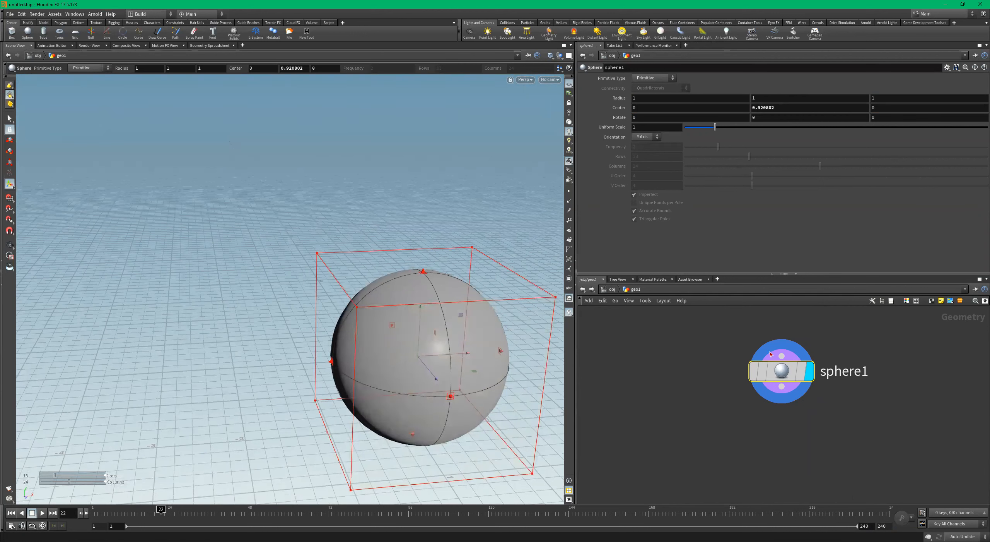
click(651, 79)
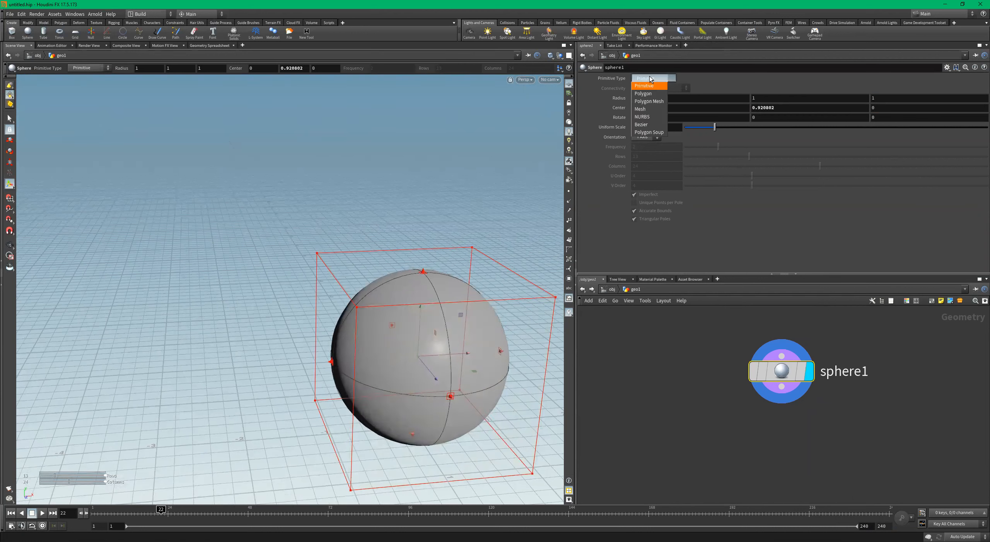
click(650, 76)
Set sphere1's radius to 2 on all three axes and view the enlarged sphere
alt+drag(328, 328, 367, 290)
alt+middle_drag(367, 289, 316, 281)
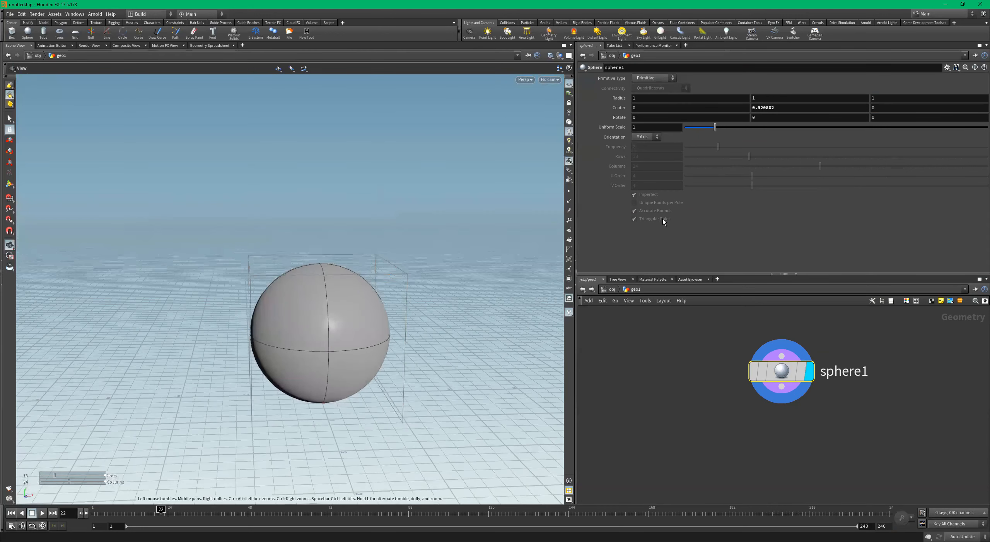
middle_drag(622, 96, 662, 100)
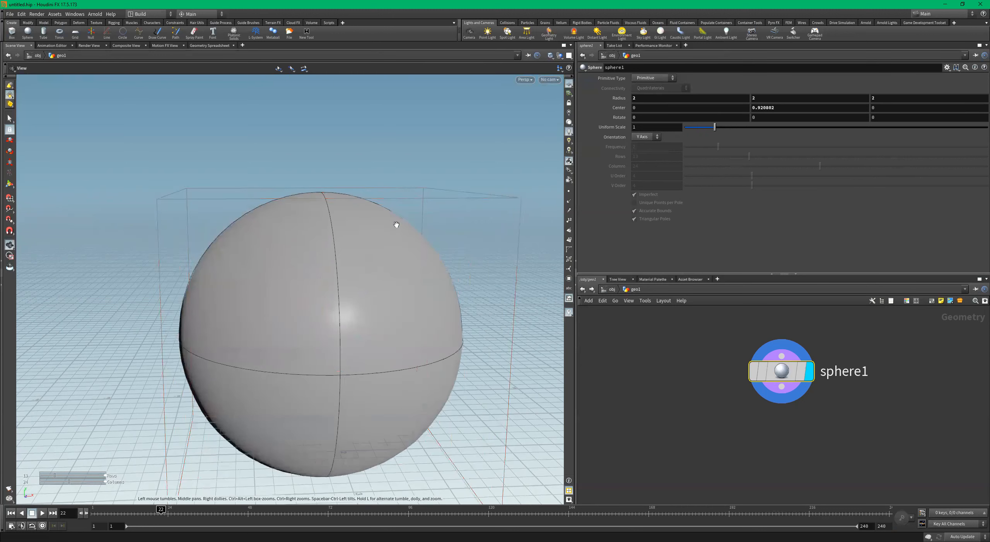
alt+right_drag(398, 223, 365, 228)
mouse_move(364, 227)
alt+mouse_down()
mouse_move(358, 214)
mouse_move(358, 233)
mouse_move(376, 232)
alt+mouse_up()
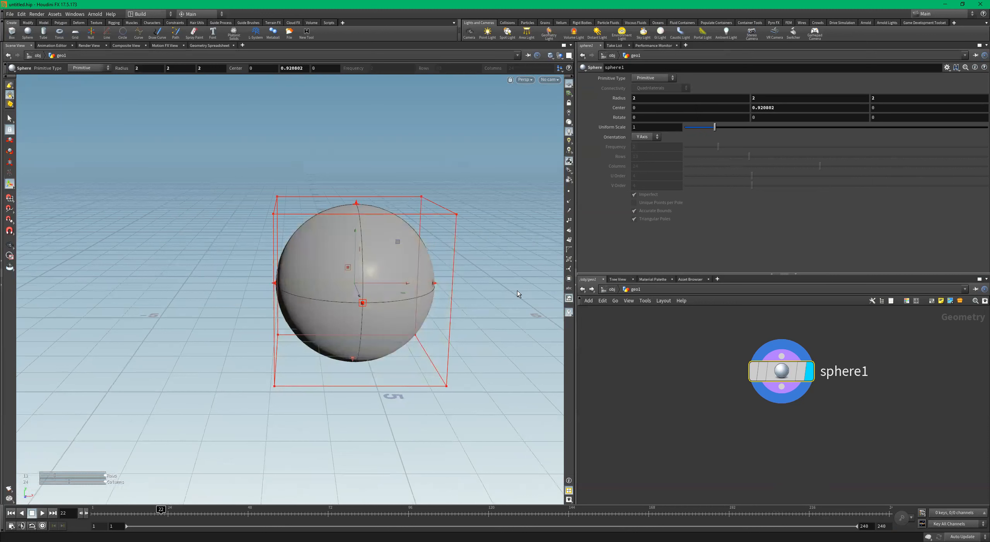
mouse_move(486, 283)
alt+mouse_down()
mouse_move(474, 270)
mouse_move(491, 290)
alt+mouse_up()
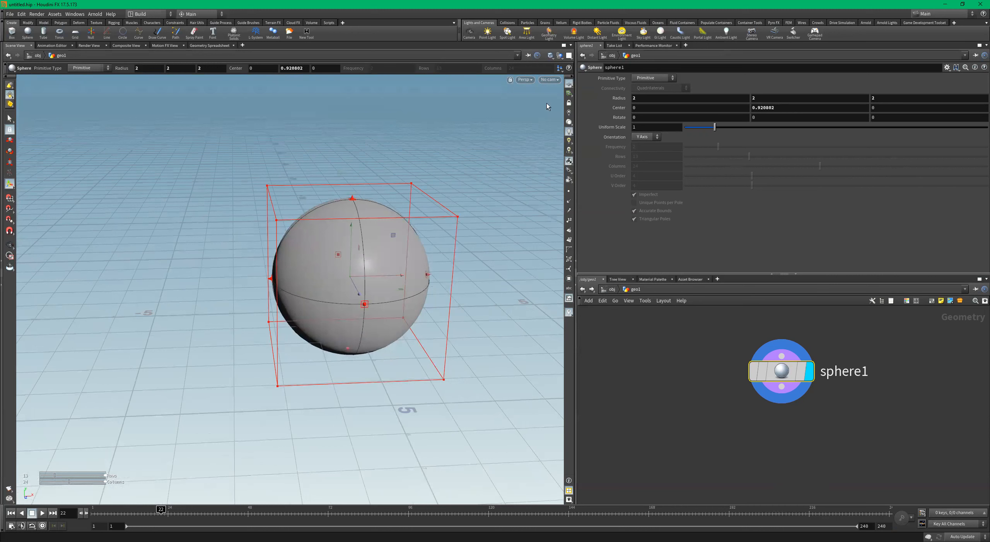
Switch the viewport to the four-view layout and frame the sphere in the Top, Front and Right views
click(569, 56)
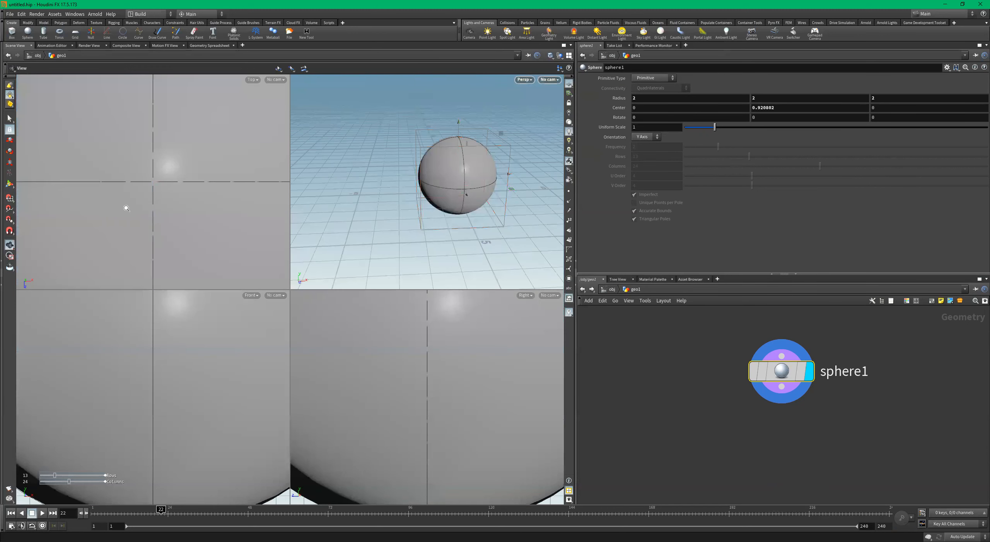
alt+right_drag(155, 191, 3, 192)
alt+right_drag(181, 386, 95, 381)
alt+right_drag(164, 372, 131, 373)
alt+right_drag(458, 407, 405, 394)
alt+middle_drag(427, 390, 405, 407)
alt+right_drag(166, 373, 134, 373)
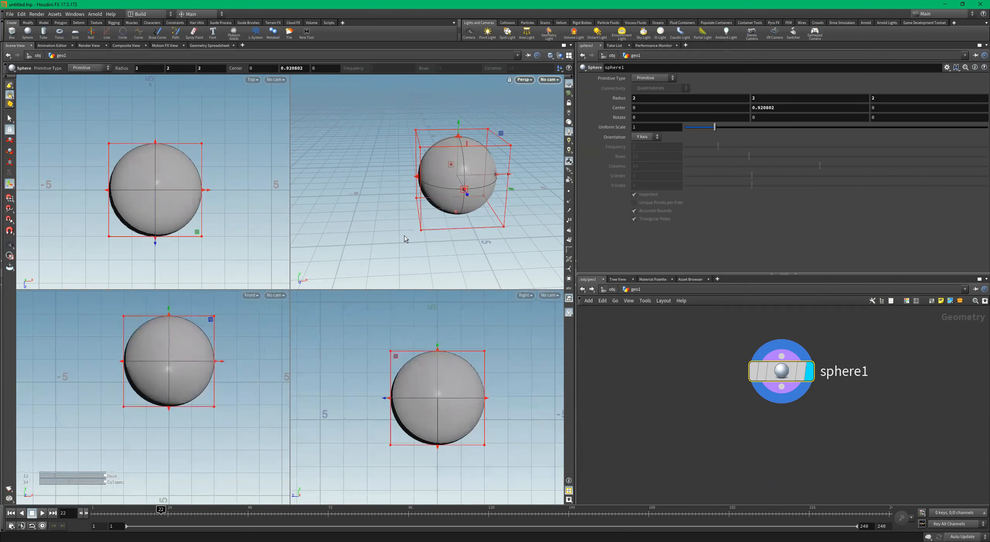
Stretch the sphere's Y radius to about 2.07 and raise its centre Y to about 2.06 with the viewport handles
drag(429, 198, 460, 139)
key(Return)
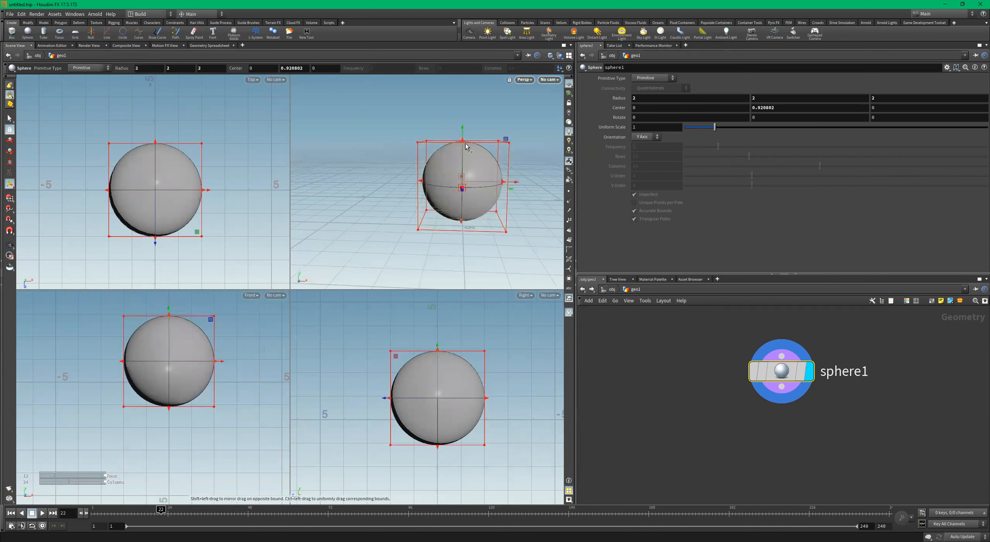
mouse_move(463, 141)
mouse_down()
mouse_move(463, 116)
mouse_move(465, 141)
mouse_up()
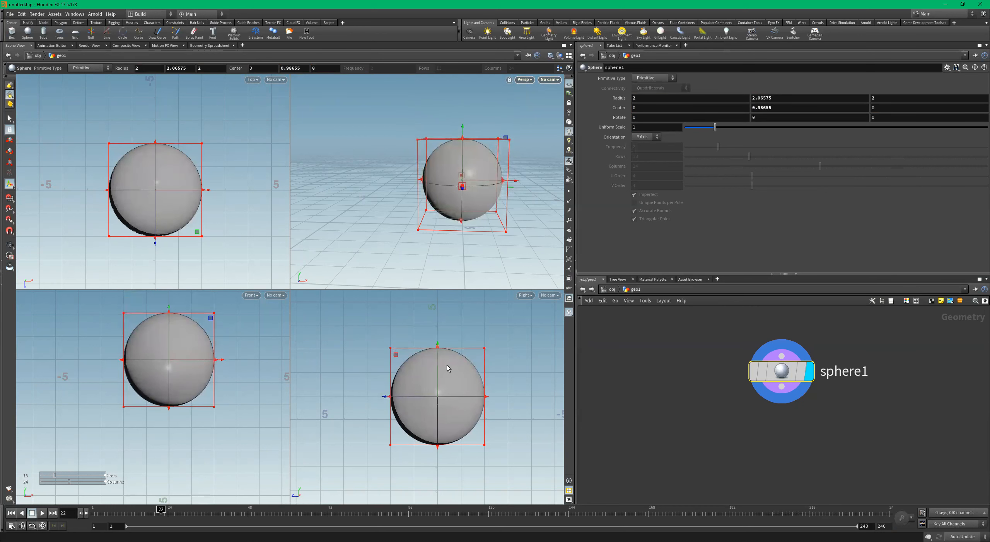
drag(435, 366, 438, 340)
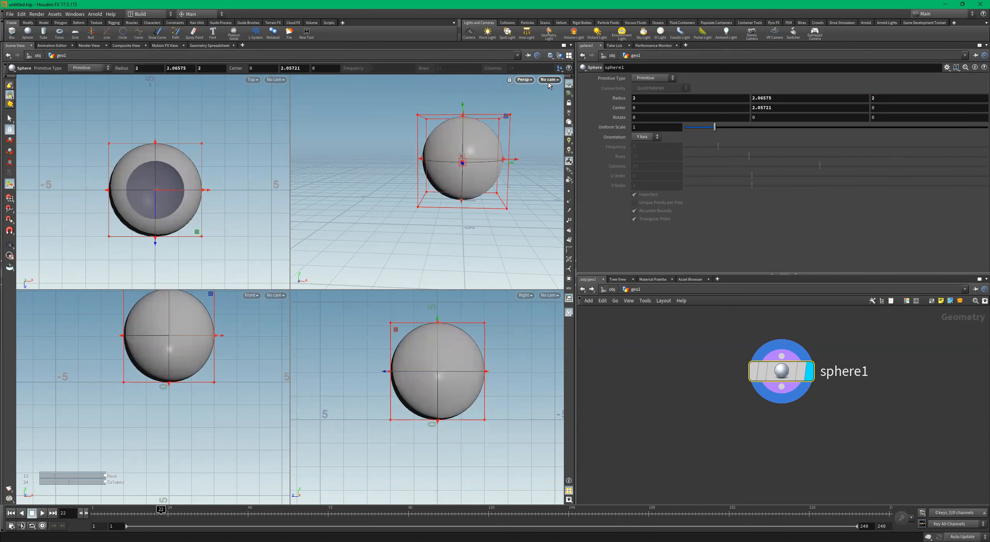
Return to a single viewport and examine the sphere in the Top, Front, Right, UV and Perspective views
click(570, 55)
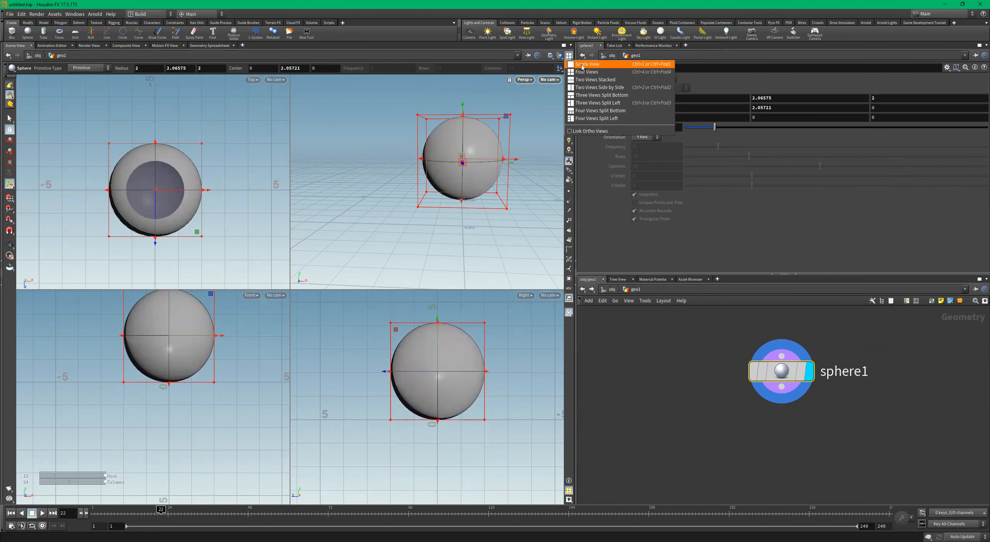
click(587, 64)
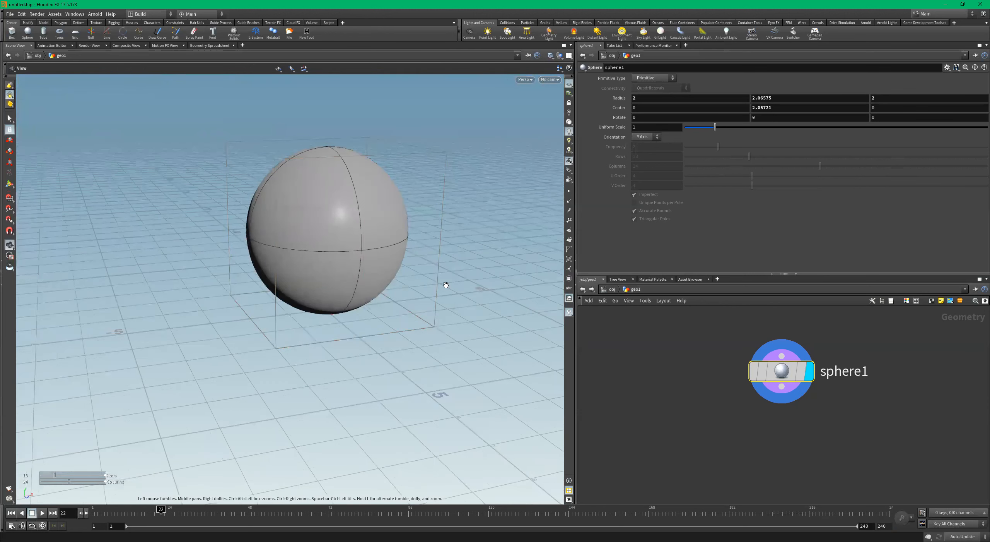
key(space+2)
alt+right_drag(452, 360, 304, 367)
alt+middle_drag(365, 346, 357, 284)
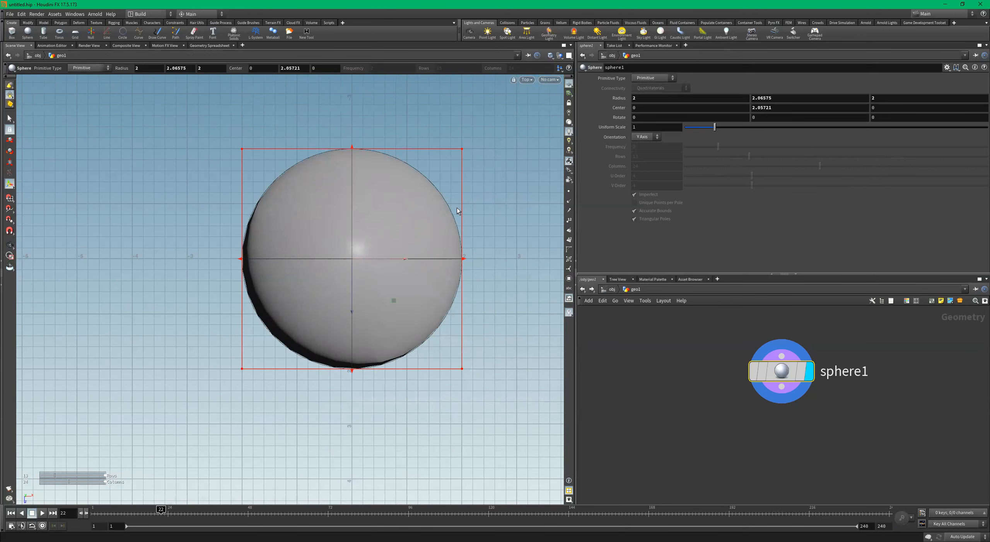
key(space+3)
alt+right_drag(427, 267, 197, 277)
alt+middle_drag(458, 276, 403, 281)
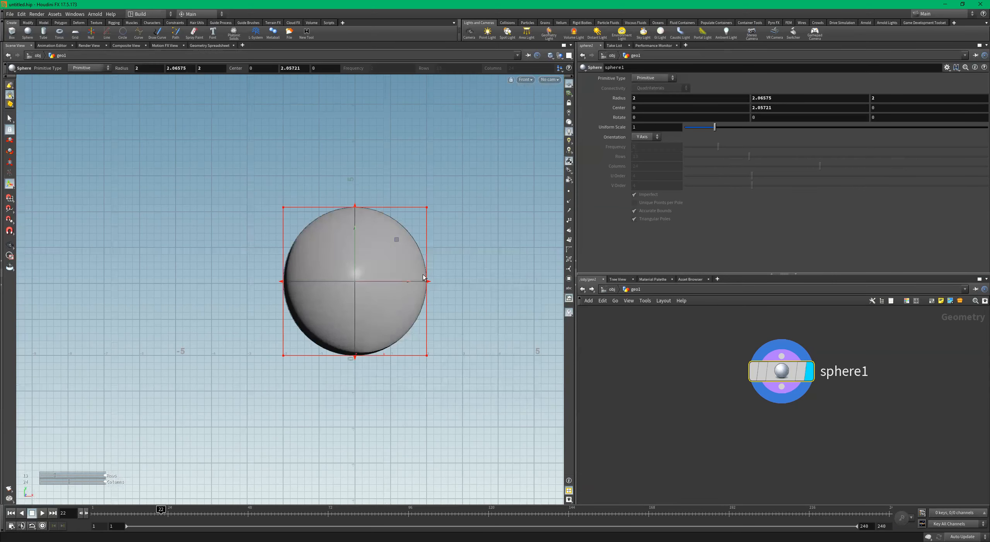
key(space+4)
alt+right_drag(420, 265, 387, 266)
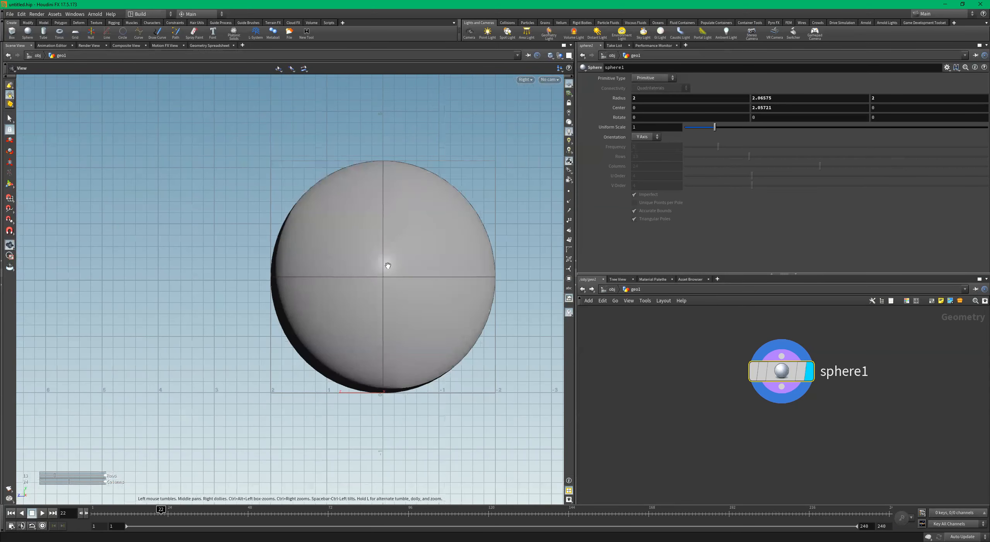
key(space+5)
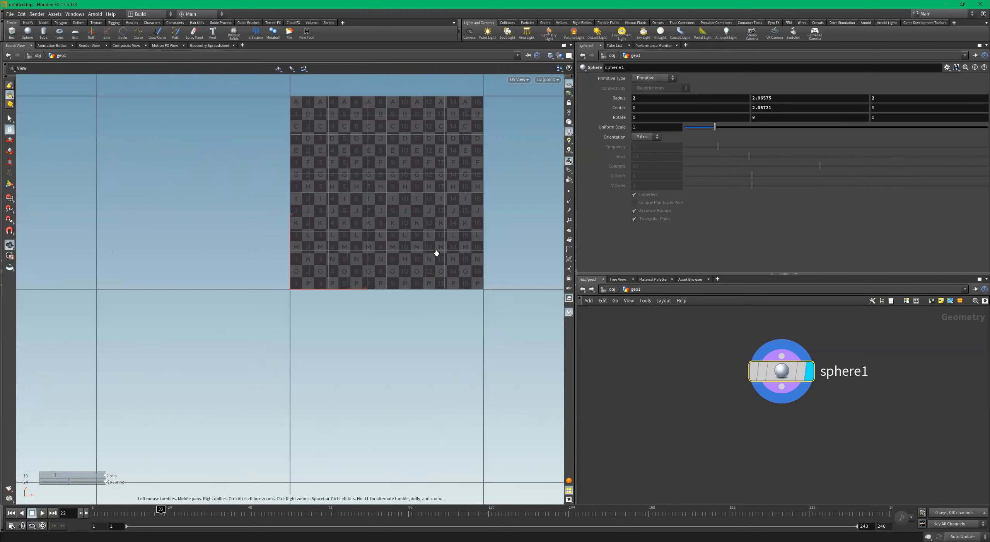
key(space+1)
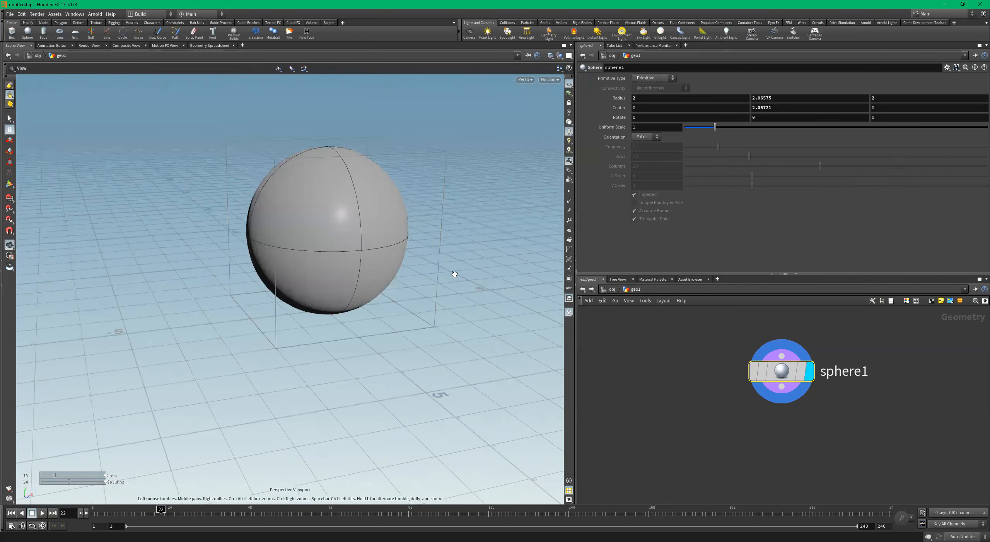
alt+drag(366, 271, 323, 215)
Add a second Sphere node raised to a centre Y of about 4.64 above sphere1, and delete it
scroll(836, 369, down, 3)
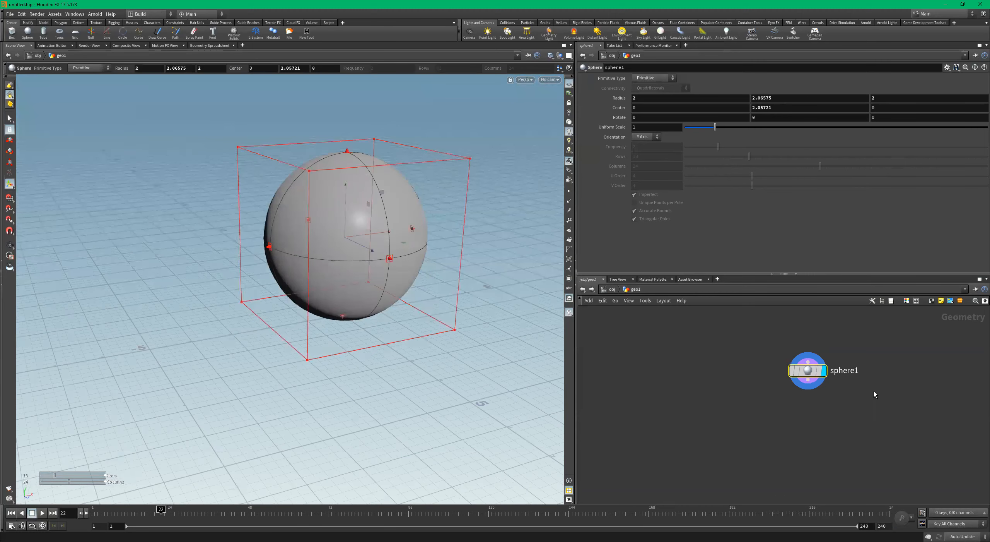
middle_drag(873, 398, 731, 382)
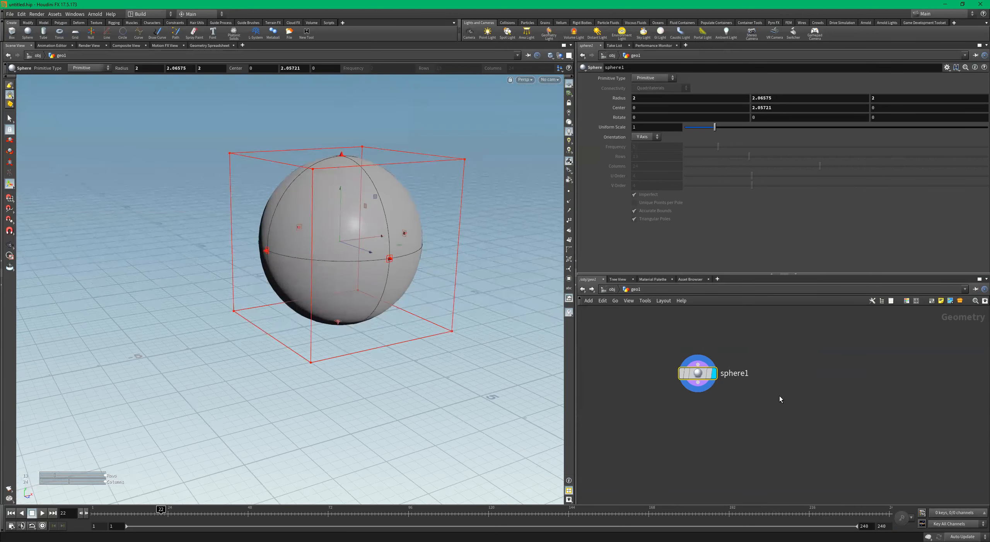
key(Tab)
text(sphere)
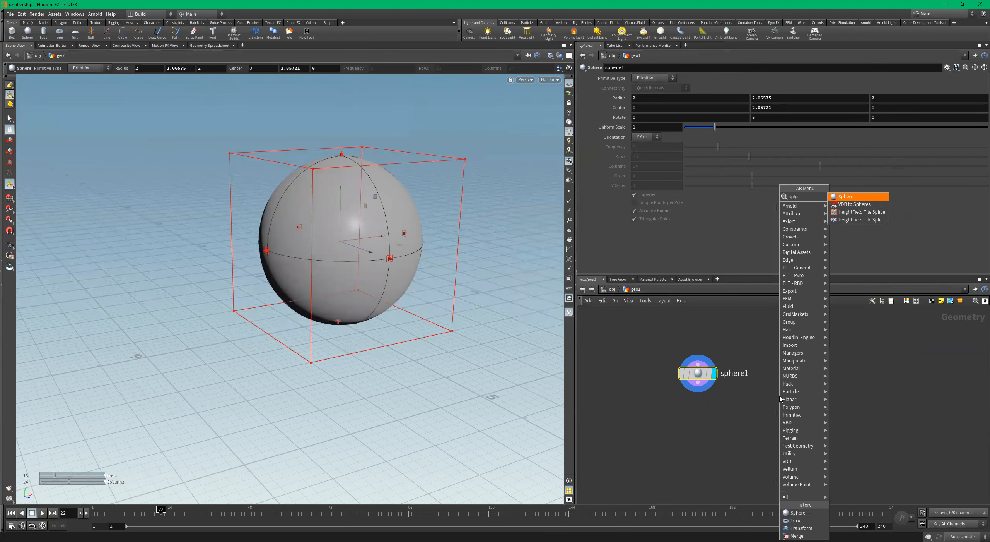
key(Return)
click(780, 396)
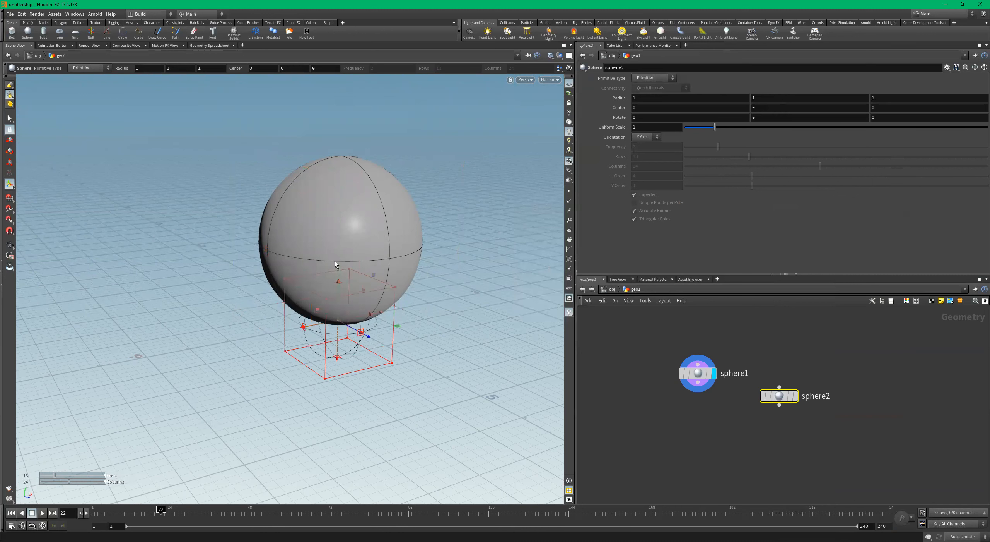
drag(340, 271, 350, 78)
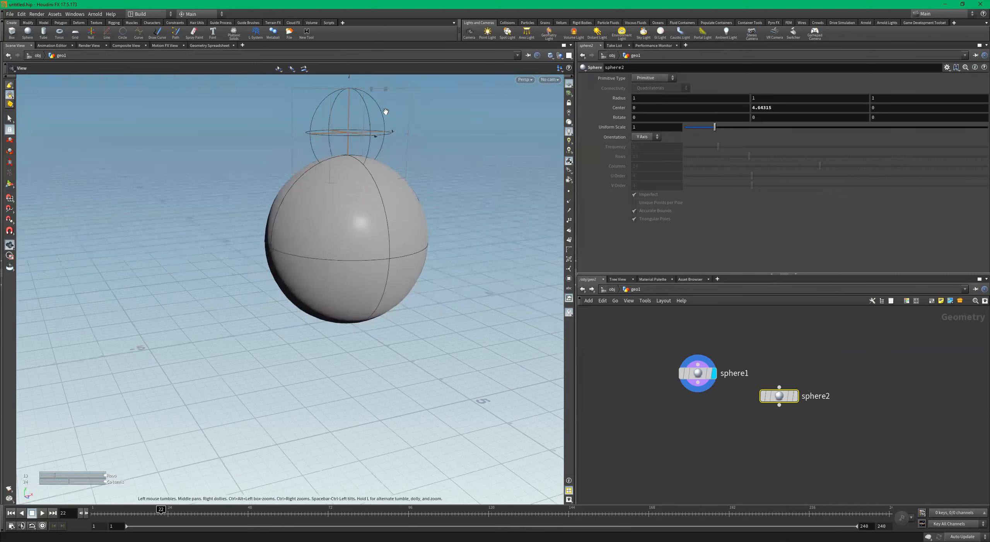
key(Delete)
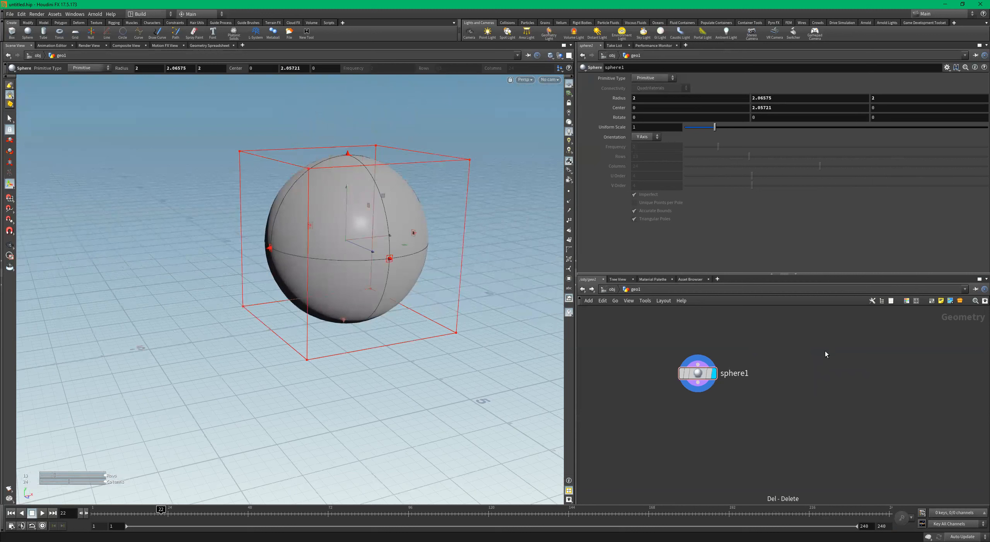
Duplicate sphere1 beside the original, replacing the first copy with a fresh one placed farther away in the network
drag(711, 332, 692, 424)
alt+drag(396, 275, 401, 269)
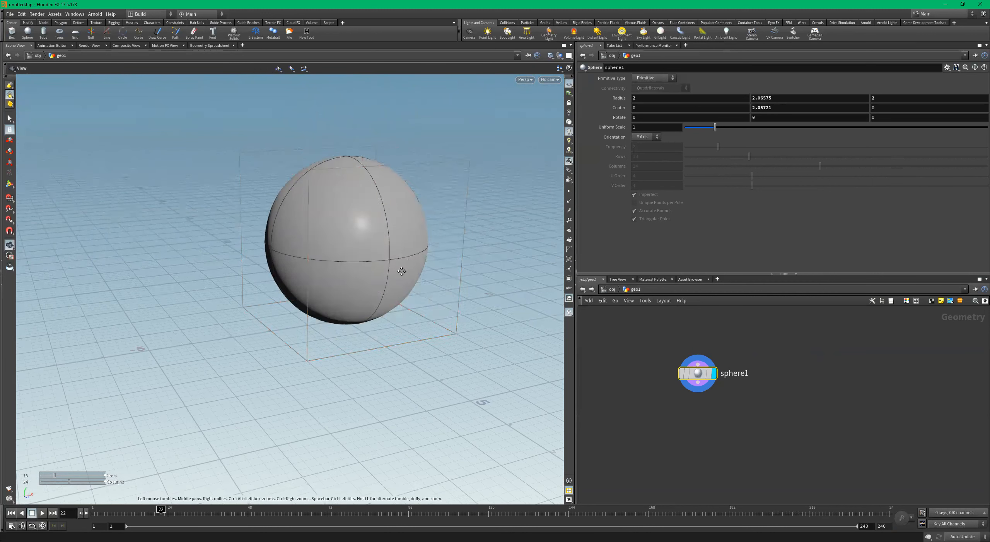
alt+middle_drag(401, 269, 391, 320)
alt+drag(392, 320, 379, 322)
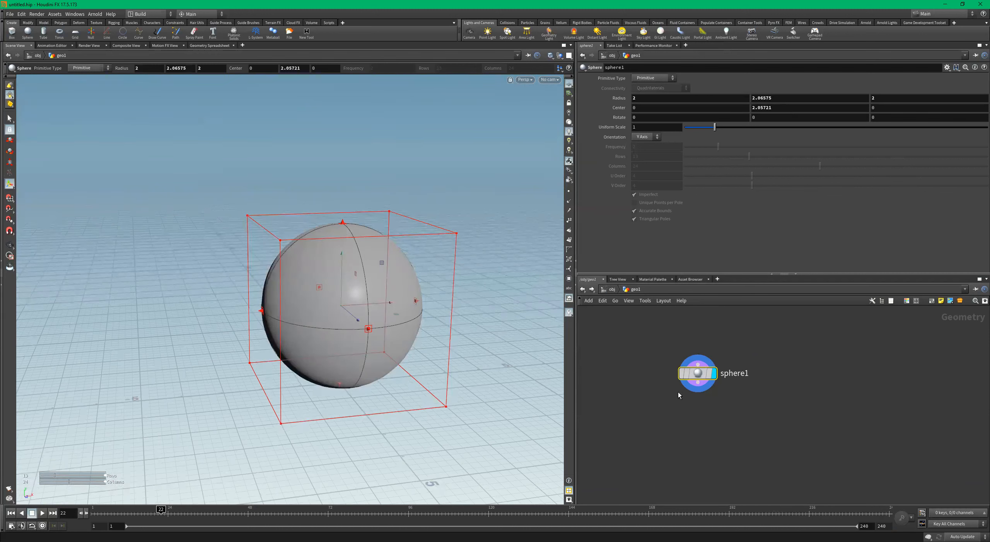
key(ctrl+c)
key(ctrl+v)
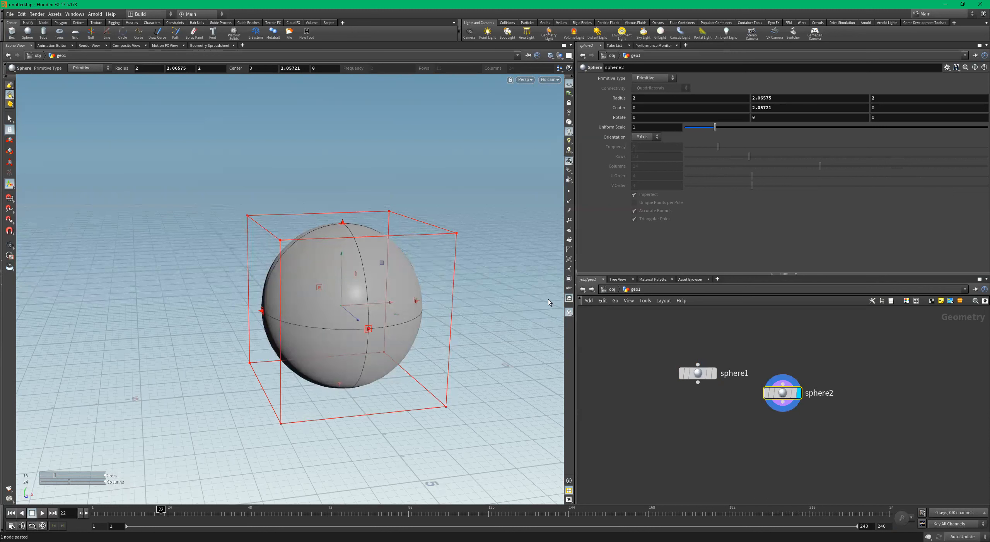
key(Delete)
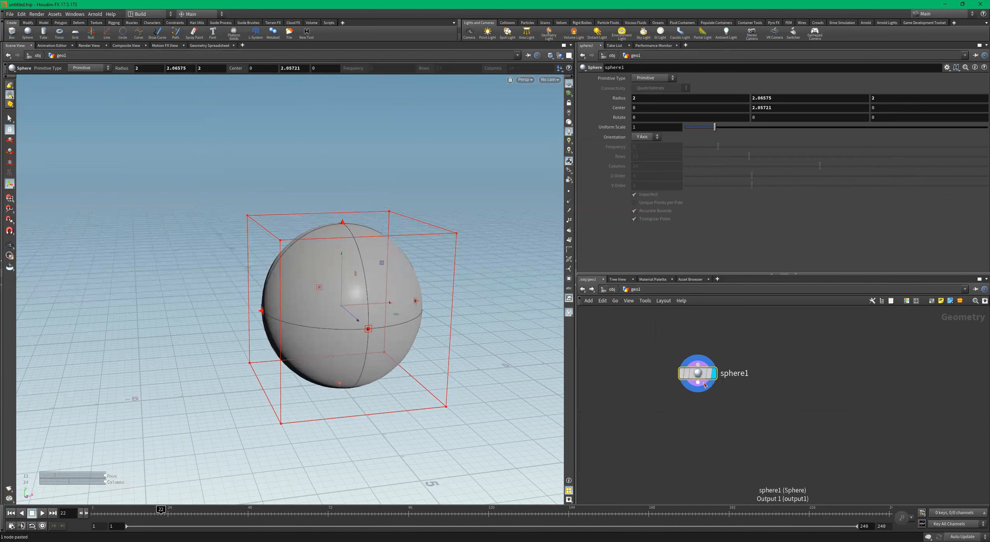
mouse_move(703, 379)
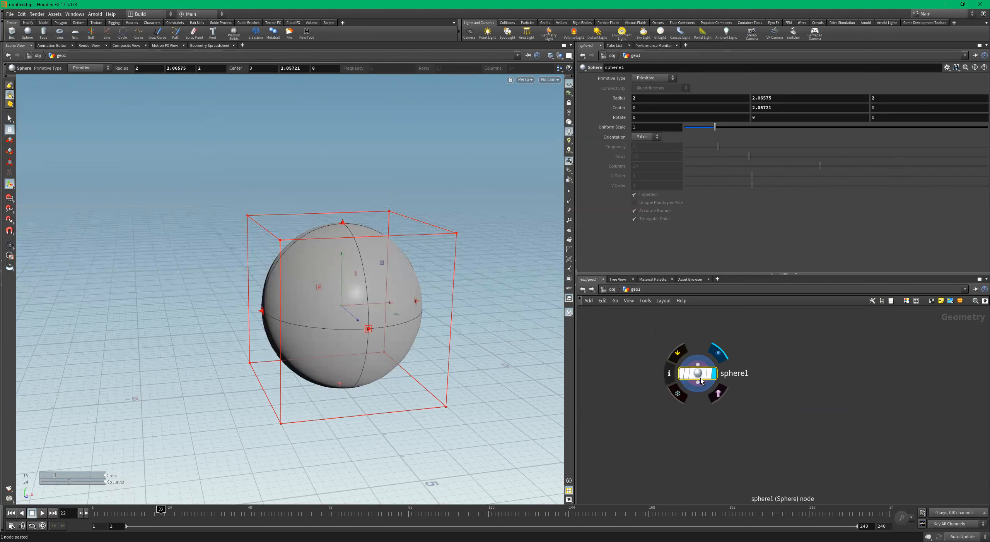
key(ctrl+v)
click(844, 408)
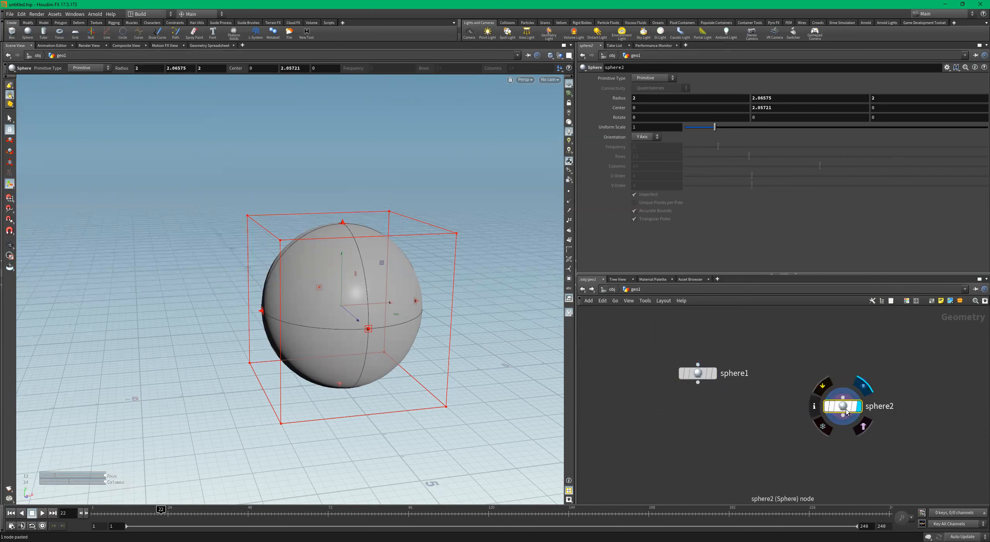
Raise sphere2 to a centre Y of about 4.87, view it from several angles and undo the move
drag(701, 367, 675, 383)
drag(873, 356, 794, 476)
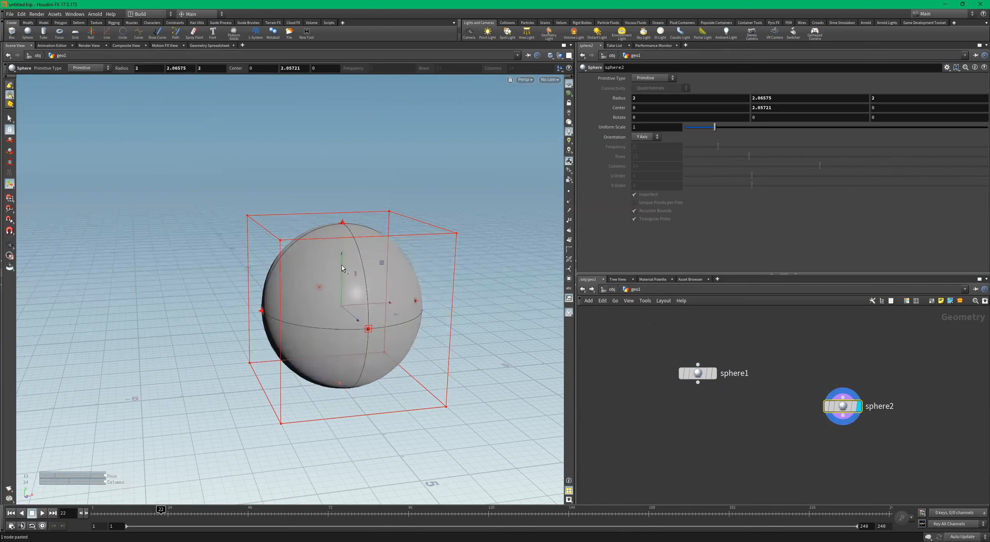
drag(343, 272, 335, 153)
alt+drag(376, 279, 350, 245)
alt+drag(339, 334, 348, 329)
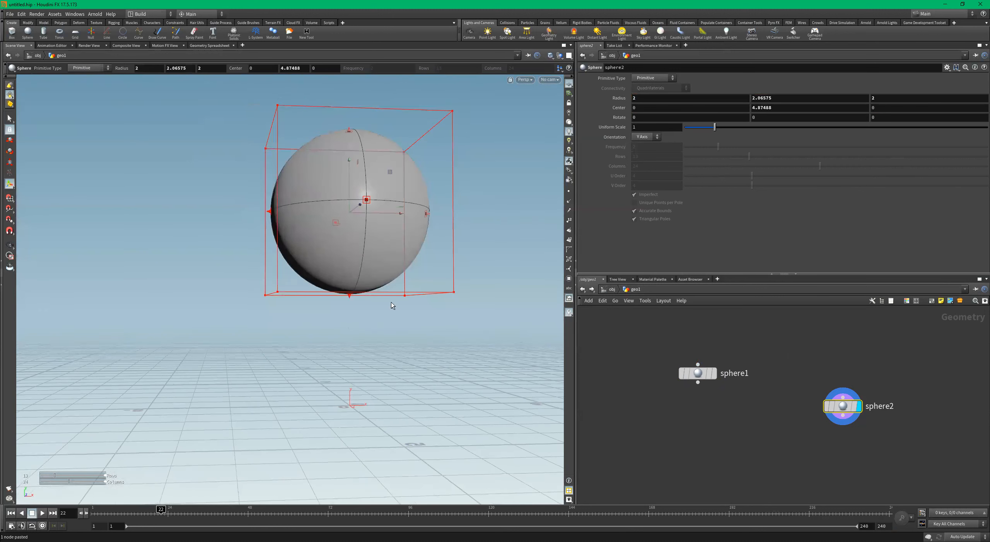
alt+drag(389, 352, 440, 388)
key(ctrl+z)
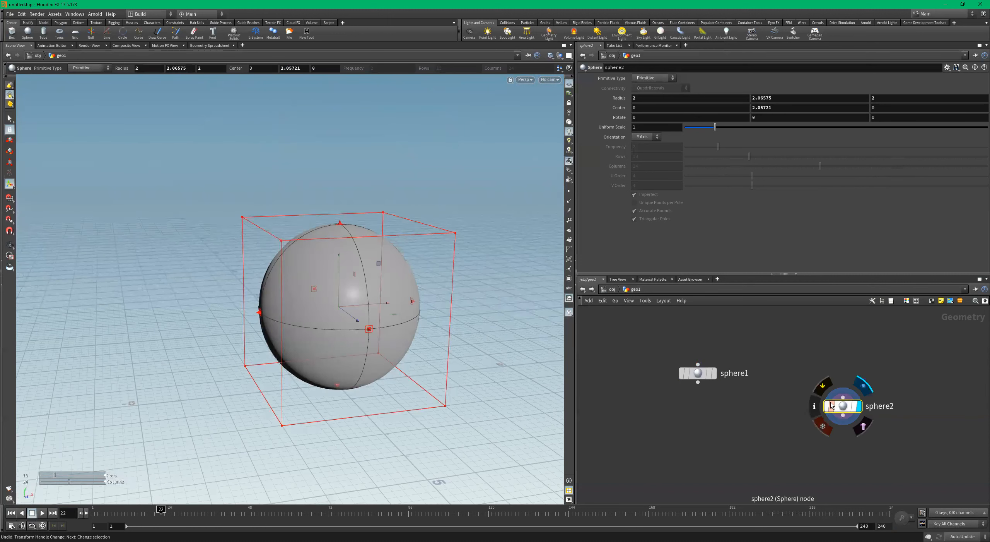
Turn on the template flag of sphere1 and select sphere2 for editing in the viewport
click(711, 374)
drag(785, 343, 623, 396)
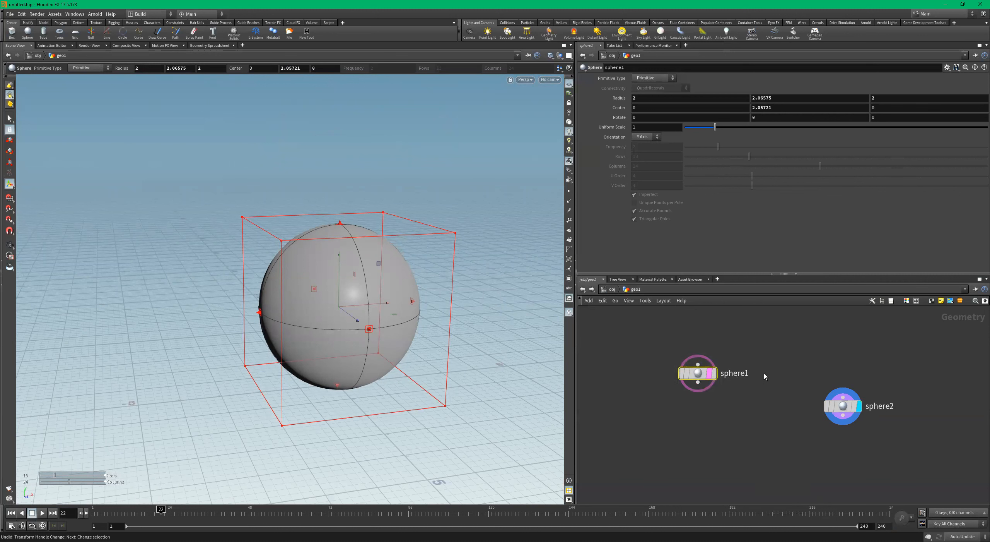
alt+drag(395, 337, 381, 311)
drag(874, 368, 819, 433)
alt+drag(411, 301, 404, 276)
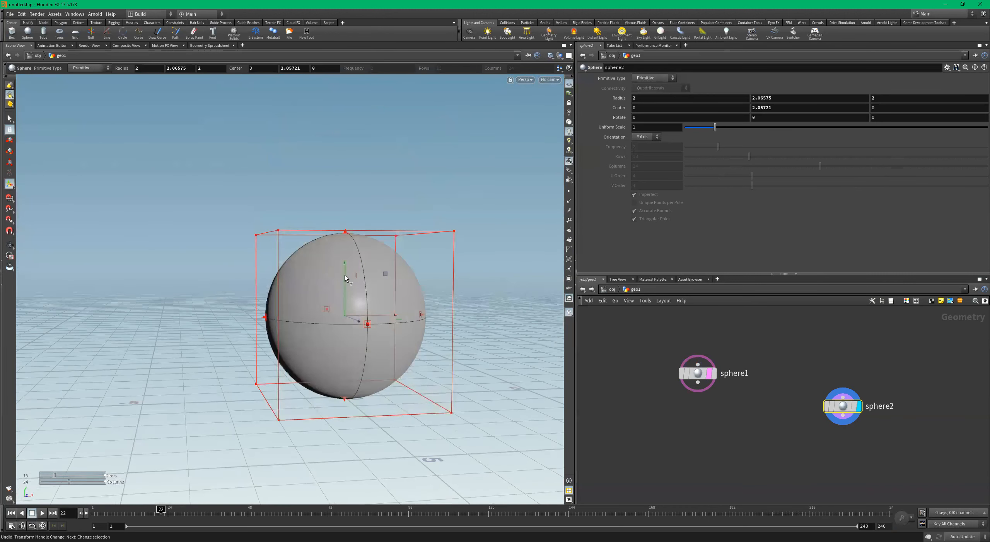
Raise sphere2 to a centre Y of about 5.28 above the templated sphere1
drag(344, 277, 326, 141)
alt+middle_drag(361, 249, 333, 291)
alt+drag(334, 291, 393, 285)
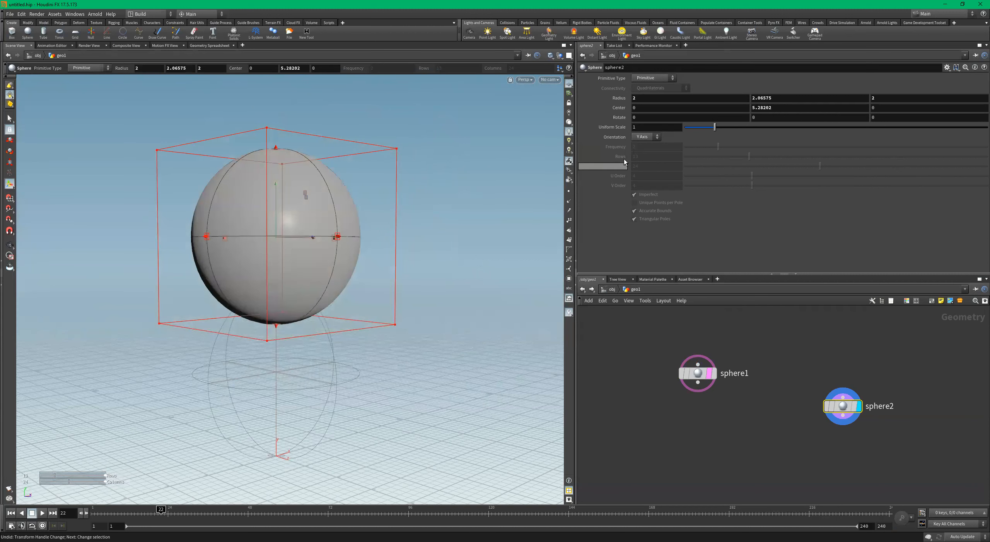
Check sphere1's parameters, and reduce sphere2's radius to 1.435, 1.50075, 1.435 with its centre Y at about 5.02
click(715, 374)
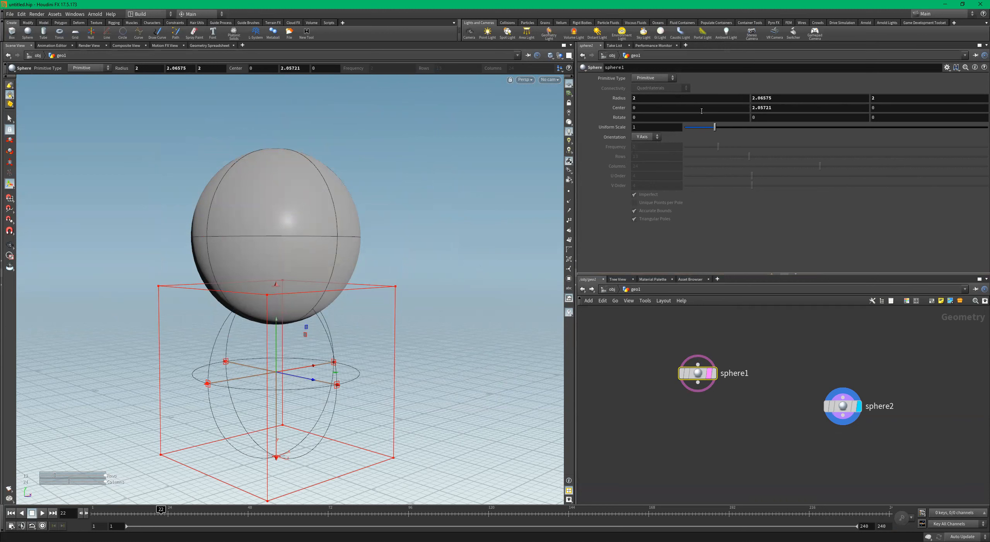
alt+drag(419, 269, 372, 266)
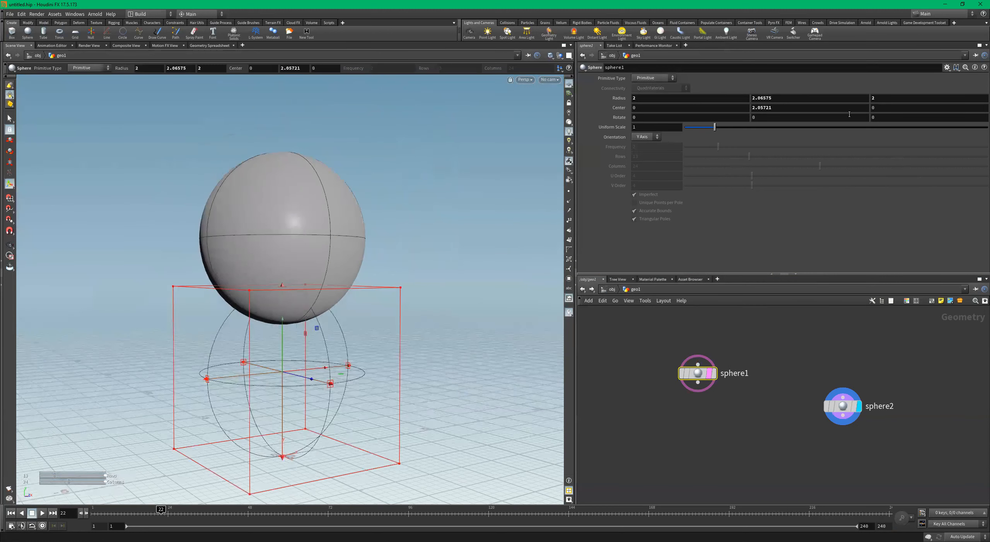
click(841, 406)
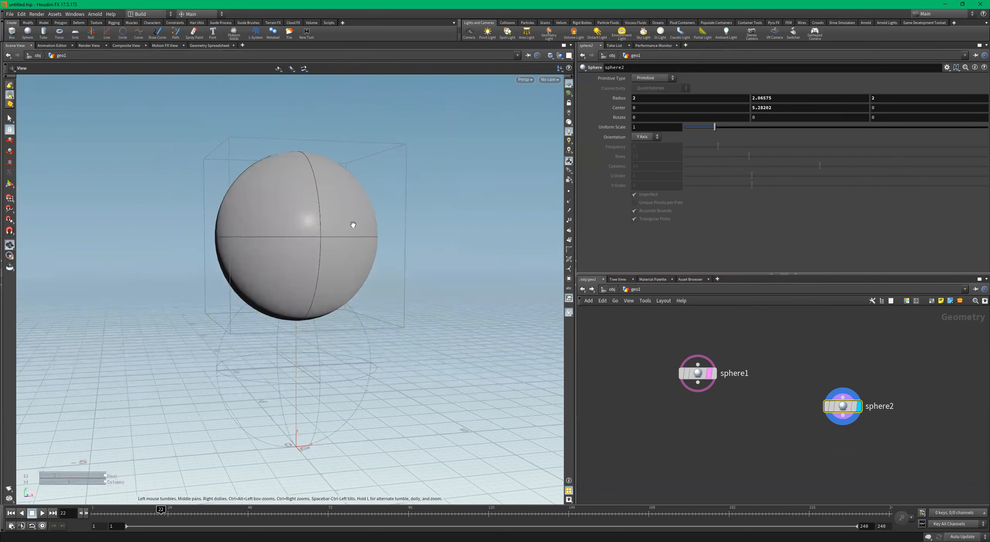
middle_drag(610, 98, 306, 211)
Add a Merge node below the spheres and connect sphere1 and sphere2 to its input
scroll(781, 422, down, 2)
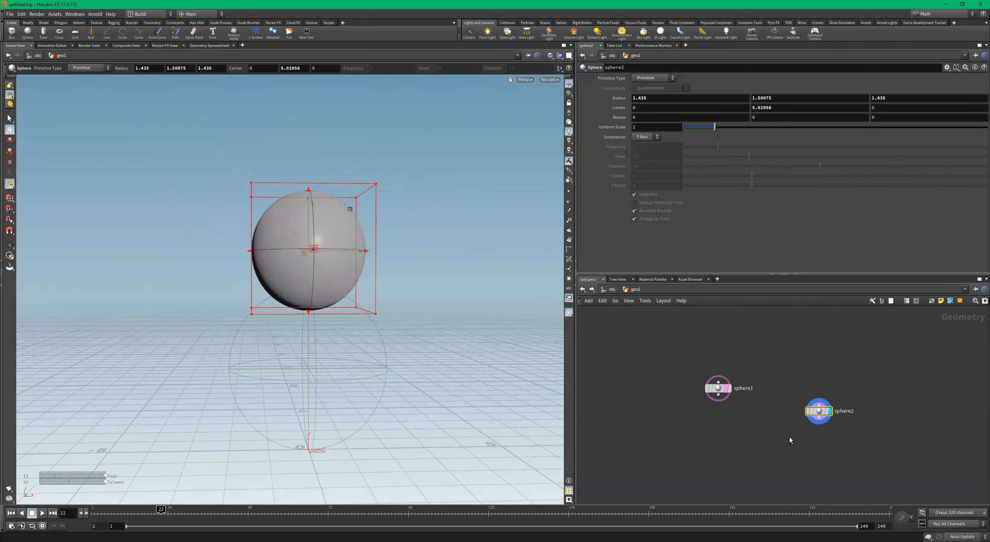
key(Tab)
text(merge)
key(Return)
click(722, 450)
drag(686, 367, 722, 369)
click(724, 443)
click(816, 420)
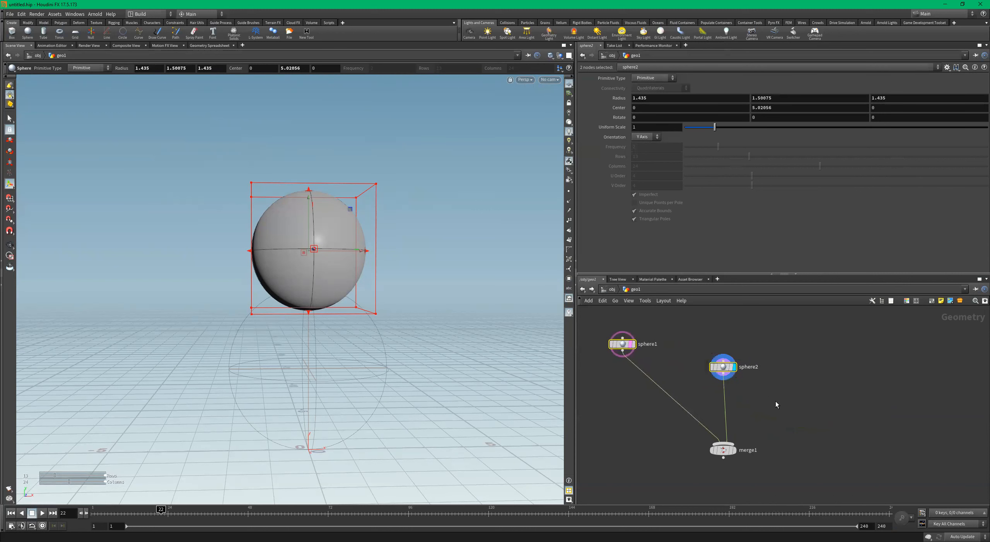
Undo the extra second Merge node, and select and display merge1 to view both spheres
click(733, 450)
click(723, 449)
drag(400, 311, 323, 323)
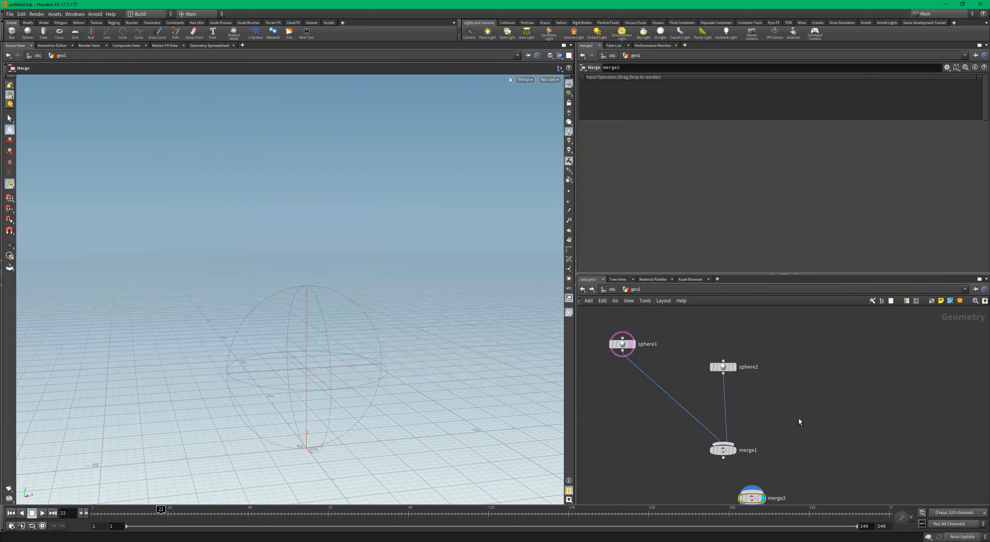
key(ctrl+z)
middle_drag(800, 406, 814, 435)
drag(802, 424, 692, 462)
click(737, 436)
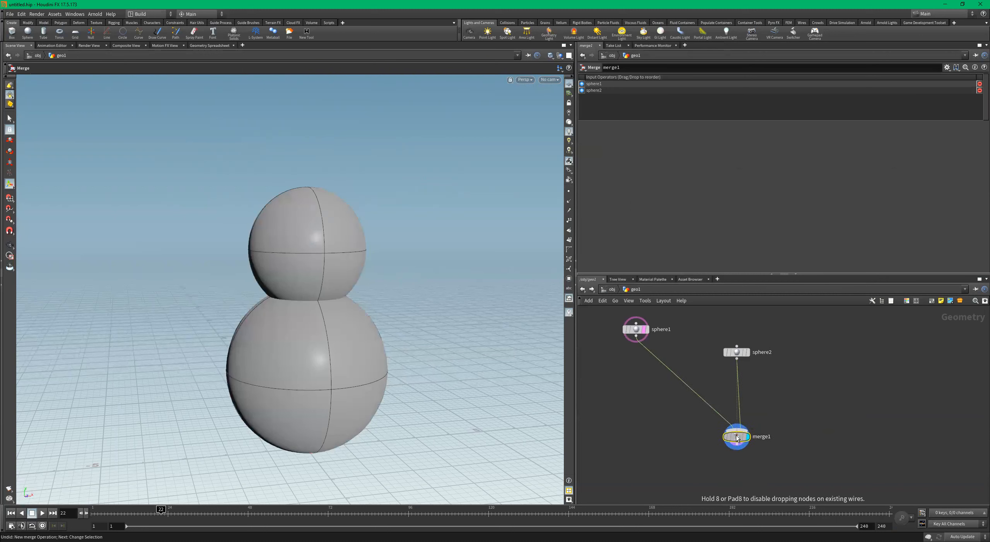
key(Escape)
drag(393, 320, 410, 325)
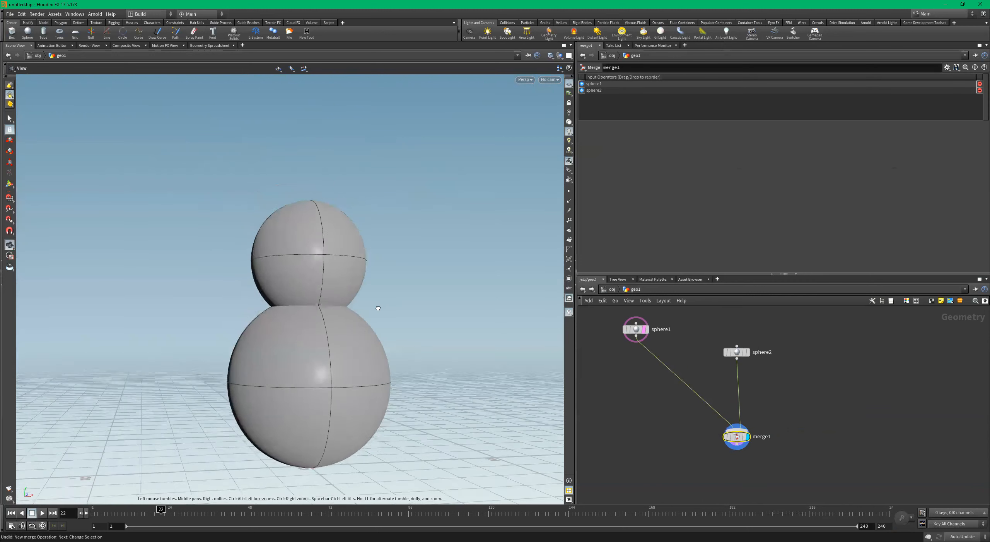
Switch sphere2's primitive type to Polygon Mesh, view it from other angles and undo the change
click(737, 352)
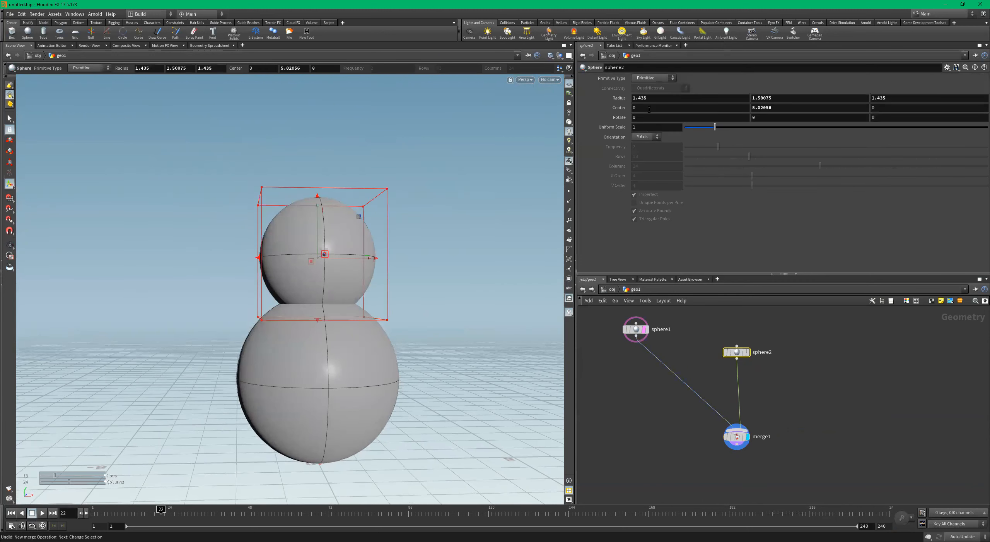
click(652, 78)
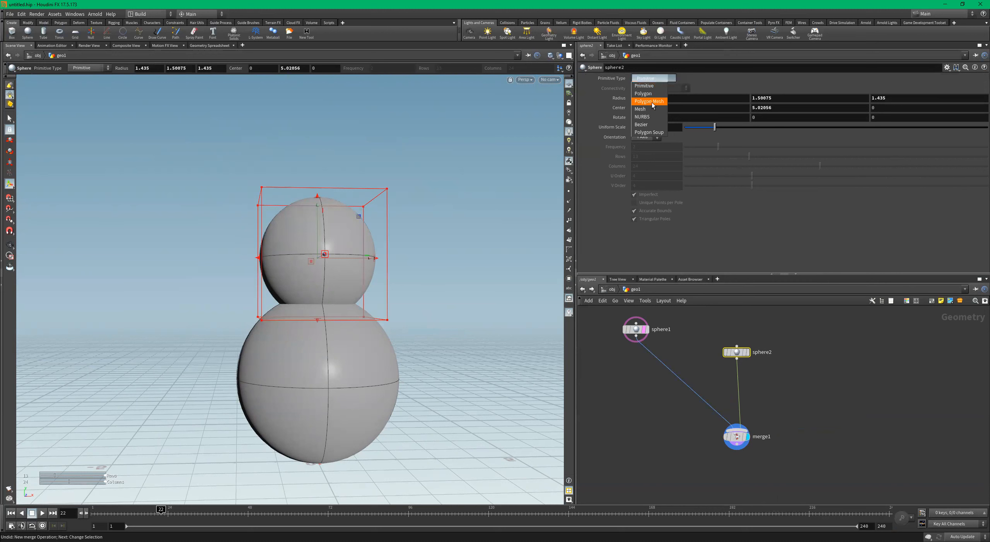
alt+drag(438, 256, 521, 280)
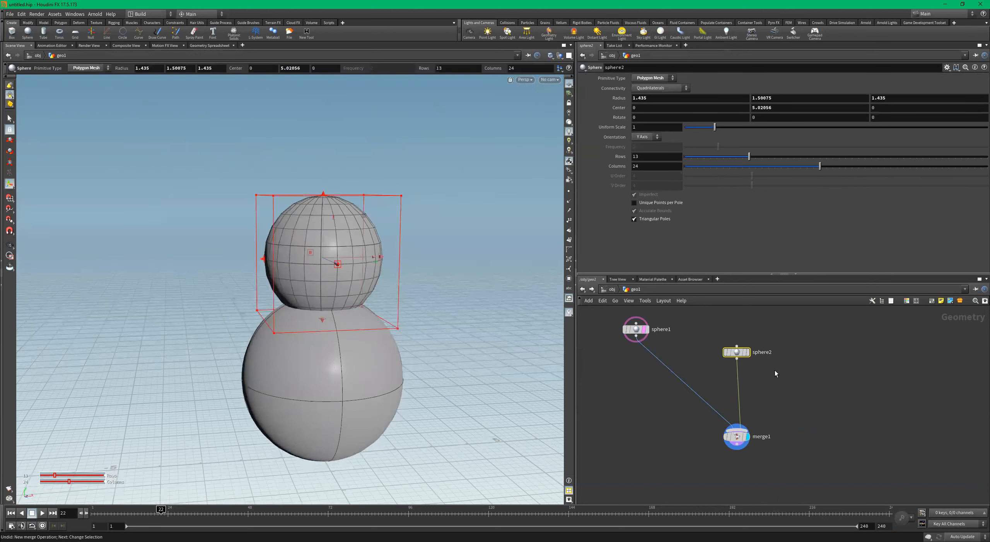
key(ctrl+z)
drag(398, 288, 423, 325)
key(ctrl+z)
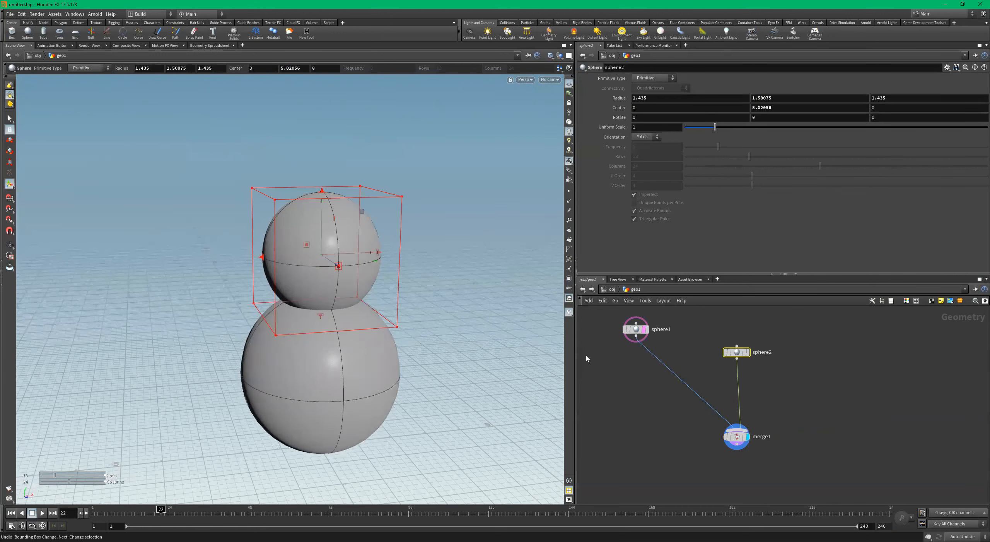
Duplicate sphere2 beside the original, turn on the copy's template flag and raise it to a centre Y of about 7.25
mouse_move(740, 358)
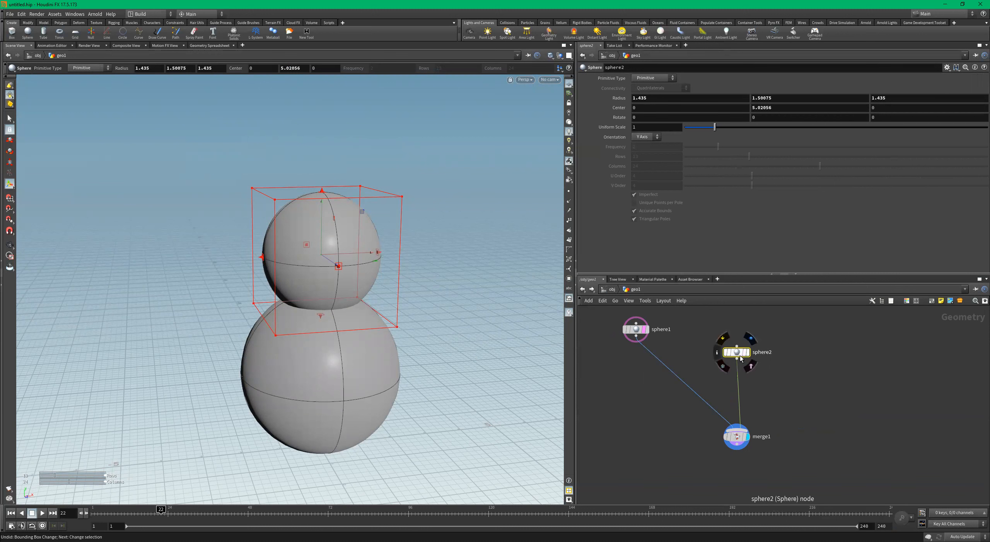
alt+drag(737, 352, 811, 356)
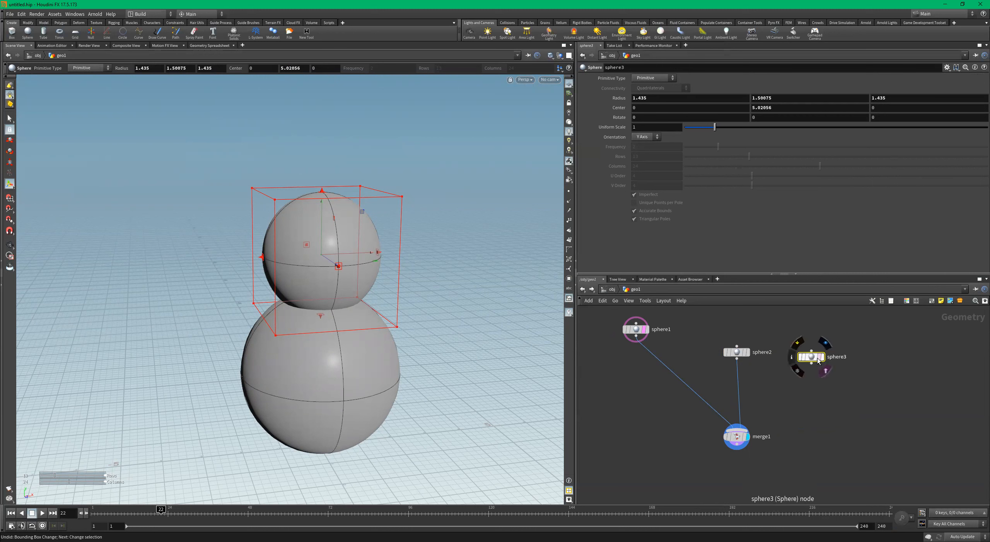
click(818, 357)
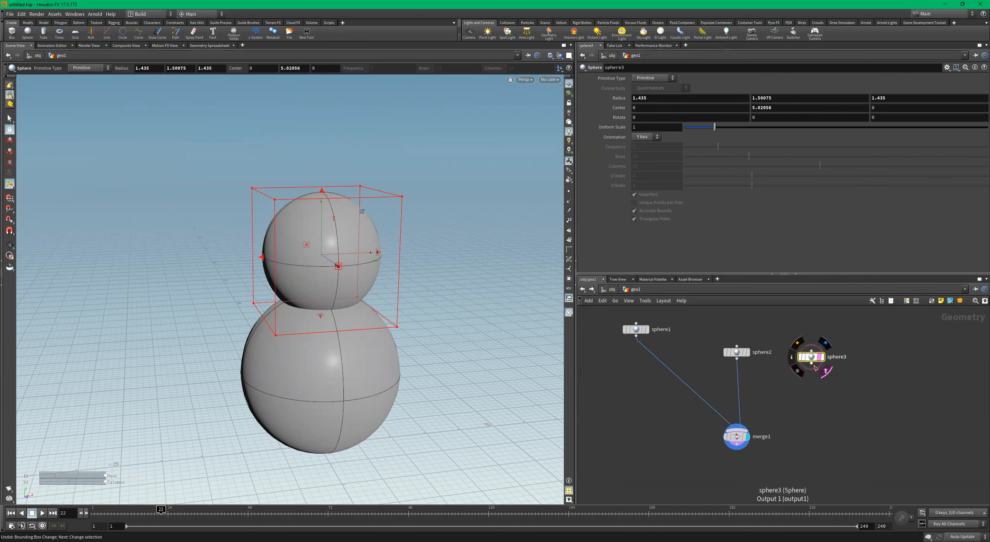
drag(322, 222, 312, 124)
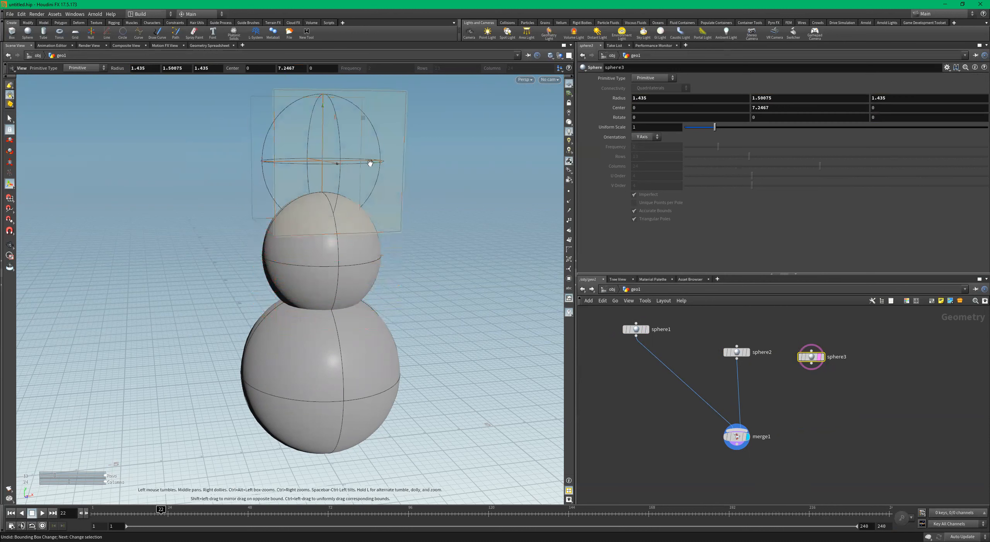
Reduce sphere3's radius to 1.045, 1.11075, 1.045 to make the snowman's head
alt+drag(369, 164, 360, 166)
alt+middle_drag(376, 173, 381, 218)
middle_drag(620, 97, 31, 141)
middle_drag(620, 98, 585, 152)
alt+drag(434, 185, 413, 230)
key(Return)
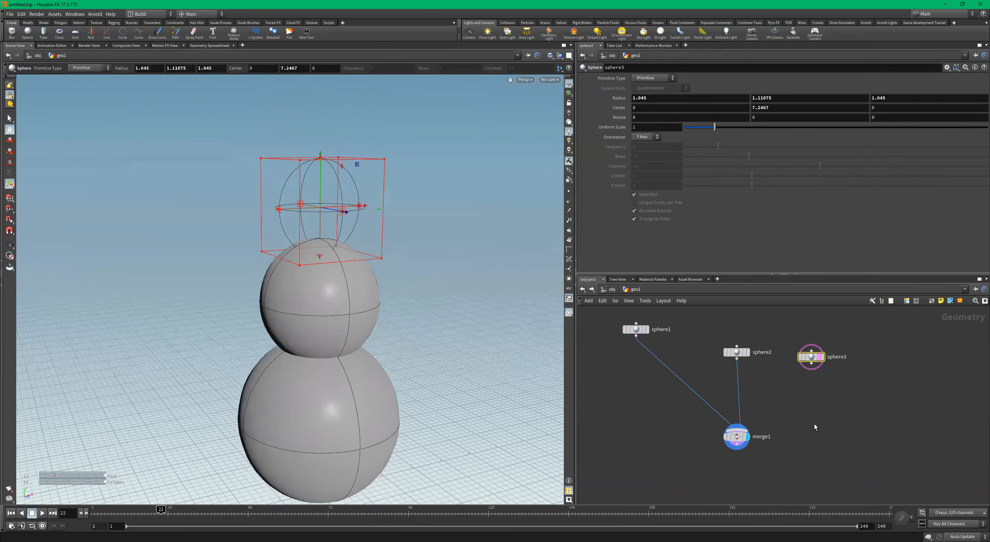
Connect sphere3 to merge1, select the merge node and view the three-ball snowman from several angles
click(812, 364)
click(737, 429)
click(736, 437)
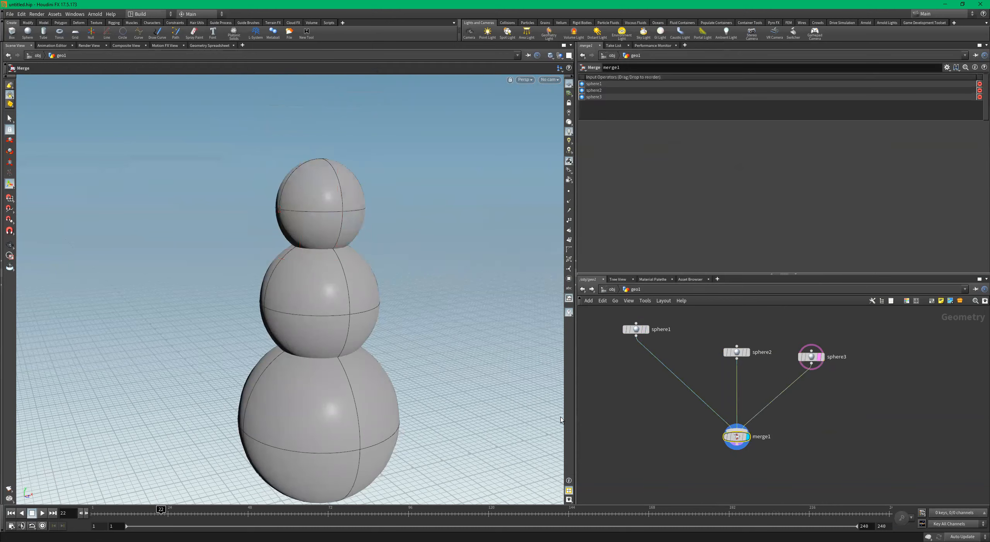
alt+drag(360, 220, 396, 221)
alt+right_drag(395, 221, 256, 244)
alt+drag(255, 244, 175, 276)
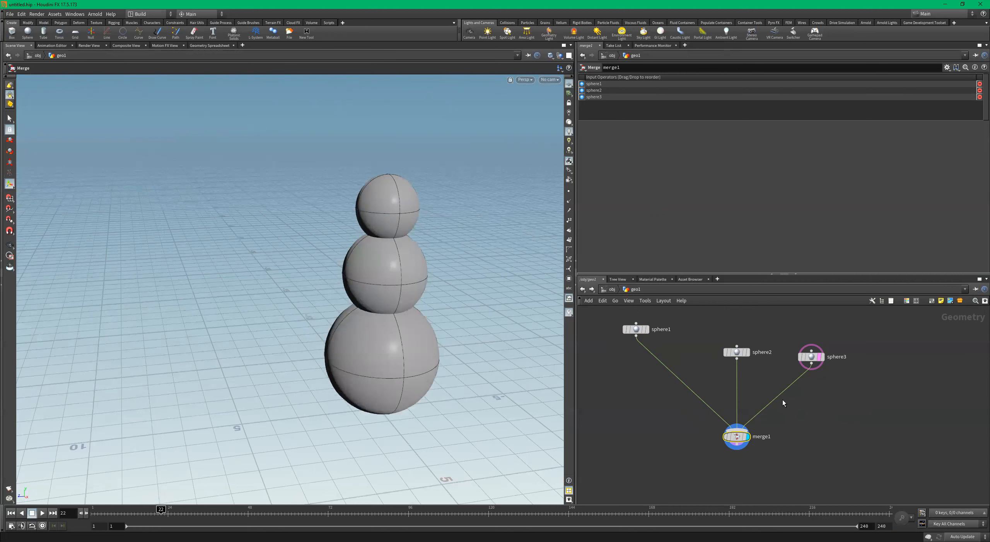
scroll(811, 406, down, 3)
scroll(811, 417, up, 2)
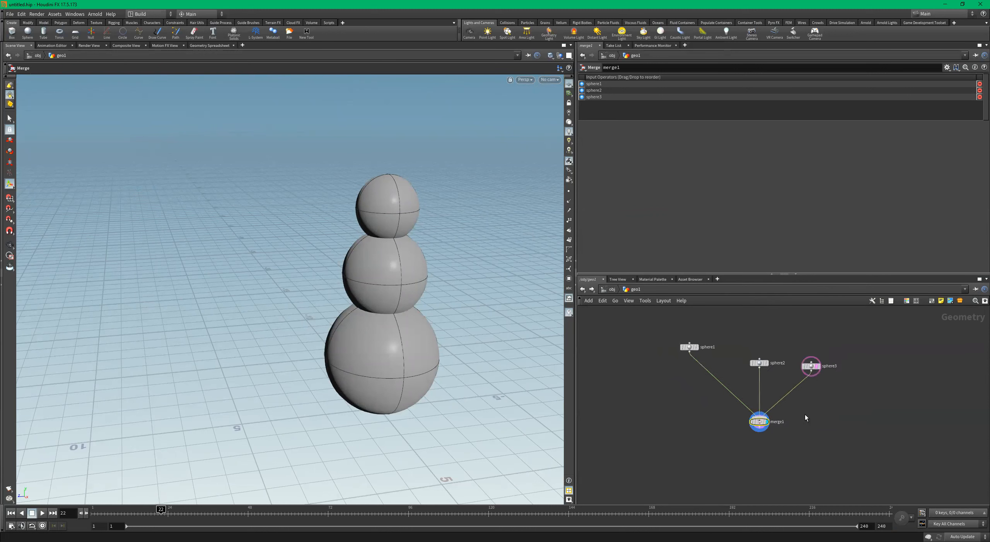
middle_drag(836, 421, 810, 417)
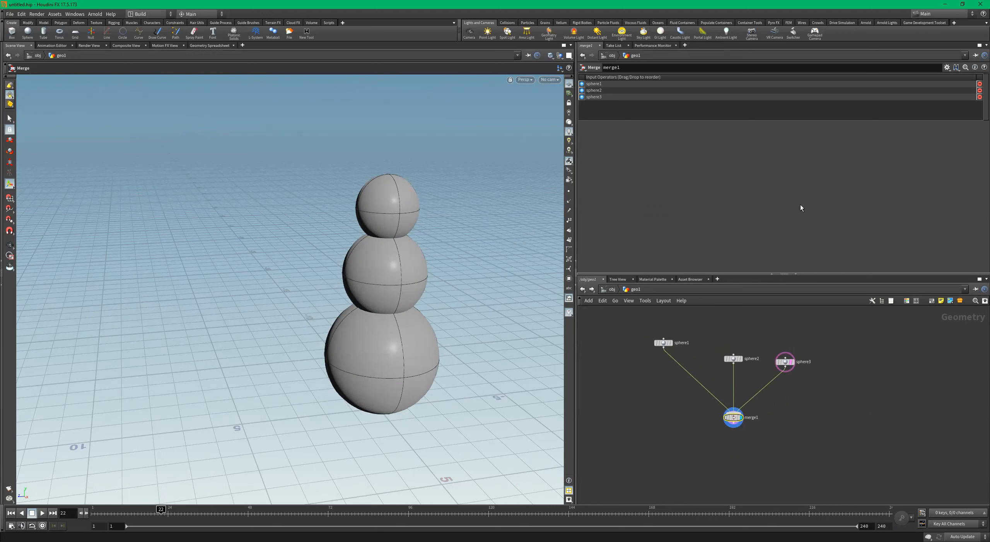
Place a tube on the ground plane beside the snowman and undo its creation
click(47, 36)
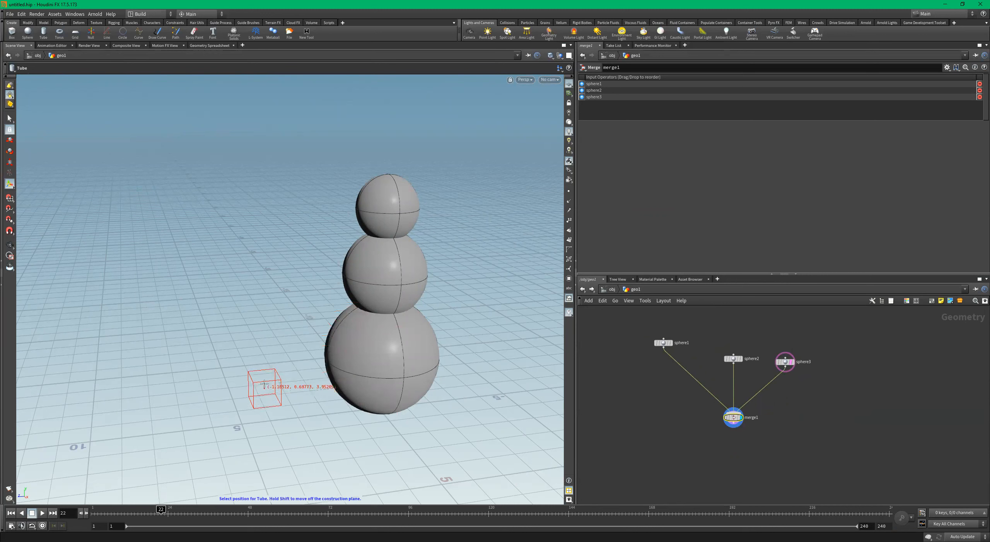
alt+drag(167, 332, 216, 362)
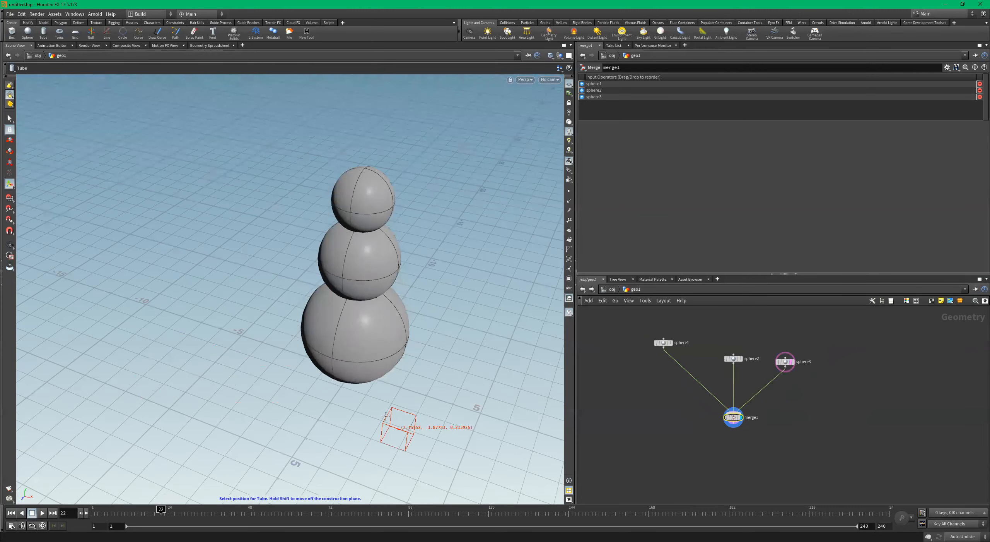
click(177, 311)
key(ctrl+z)
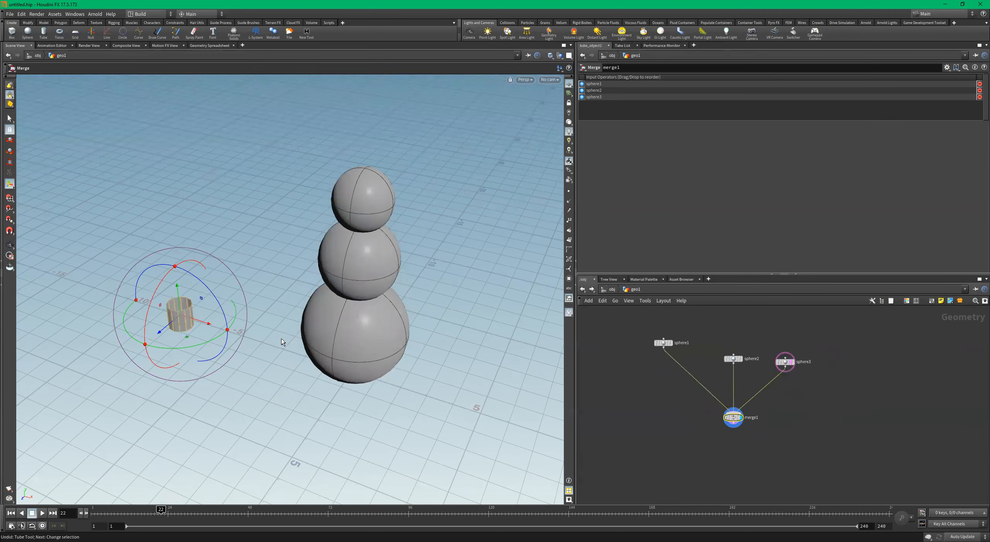
Create a tube object at the origin and move it to about 7.26 in Y and 3.77 in Z, beside the snowman's head
alt+drag(310, 333, 378, 330)
alt+right_drag(378, 329, 294, 314)
alt+middle_drag(294, 314, 257, 288)
alt+drag(257, 289, 249, 278)
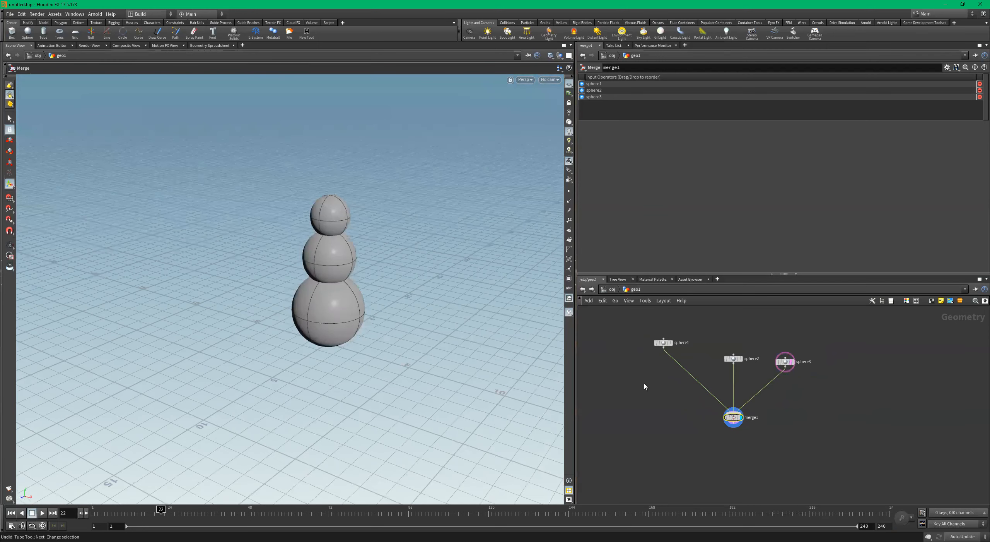
ctrl+click(42, 32)
alt+drag(390, 325, 299, 267)
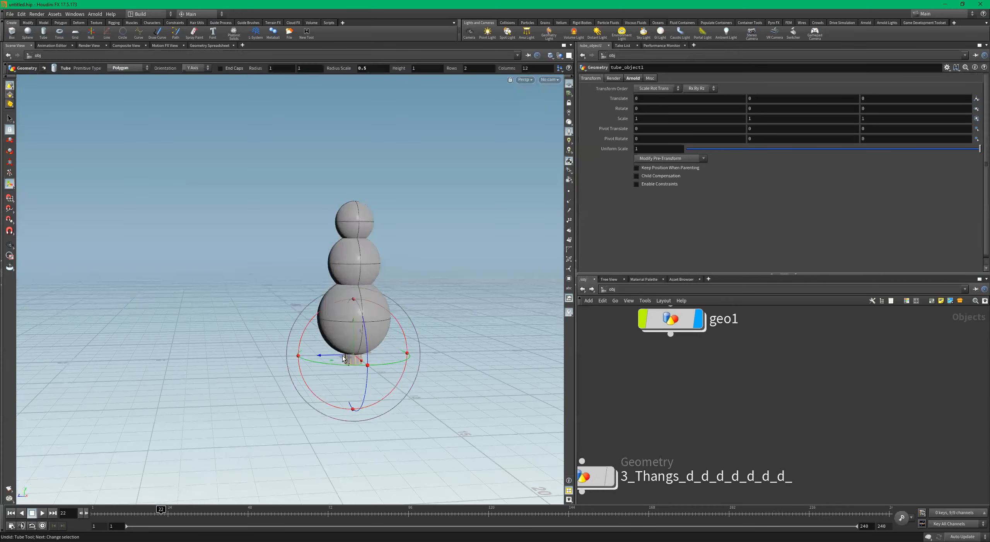
drag(335, 357, 271, 357)
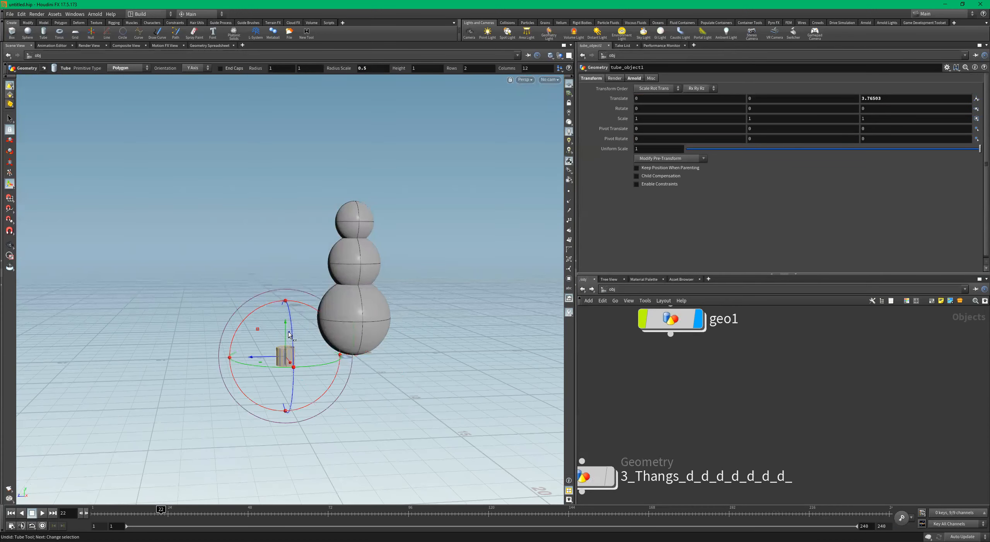
drag(287, 327, 415, 280)
alt+right_drag(312, 214, 371, 228)
drag(371, 228, 387, 178)
Frame the object network and look over tube_object1's render and transform parameters
key(Return)
key(h)
drag(781, 488, 804, 365)
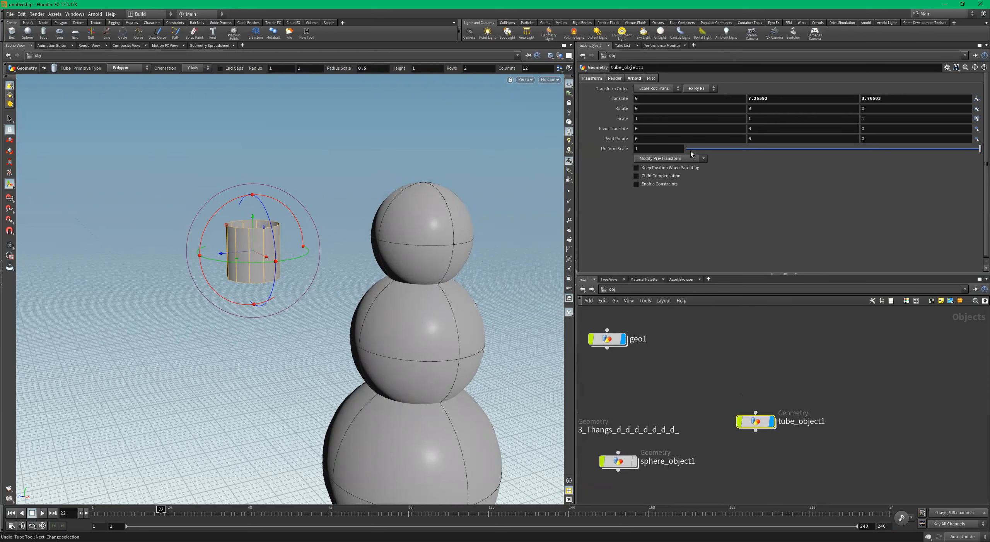
click(615, 78)
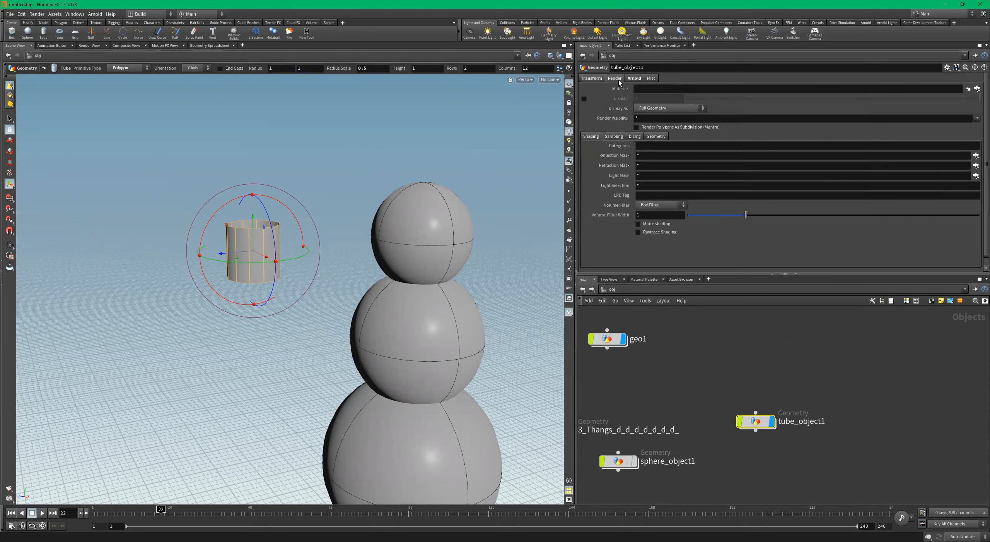
click(591, 78)
scroll(754, 387, down, 2)
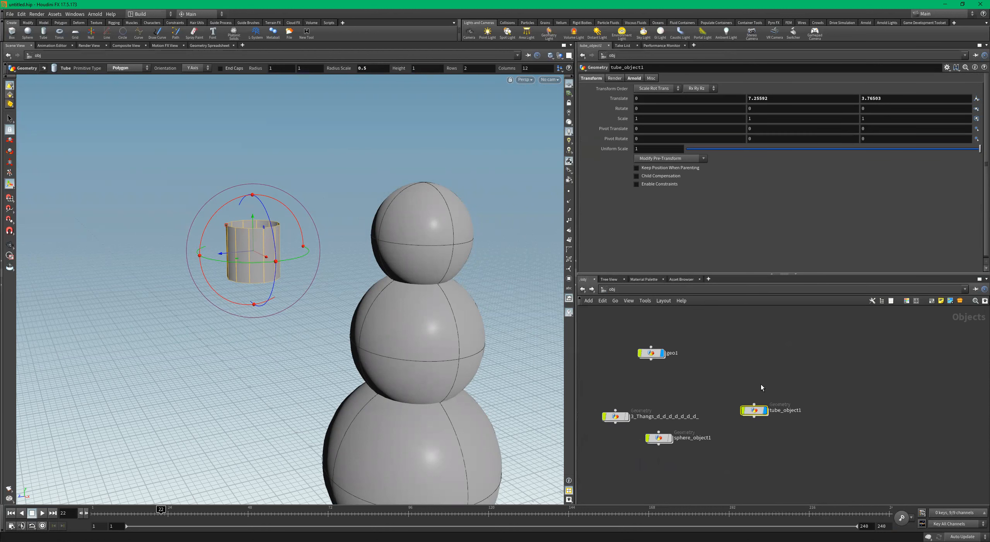
middle_drag(770, 393, 828, 368)
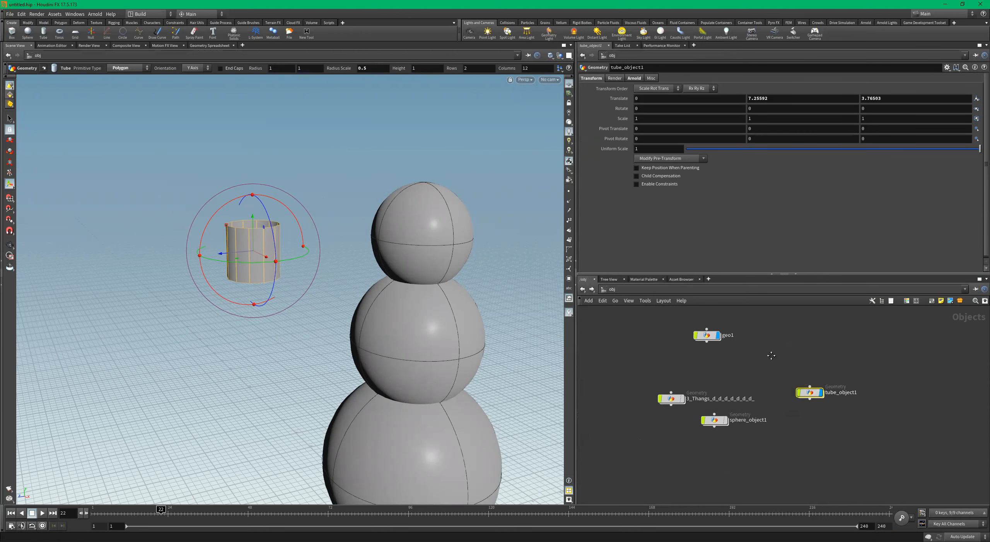
Move the tube_object1 node closer to geo1, open its geometry network and return to the object level
key(h)
drag(851, 431, 820, 406)
scroll(806, 388, up, 5)
double_click(820, 405)
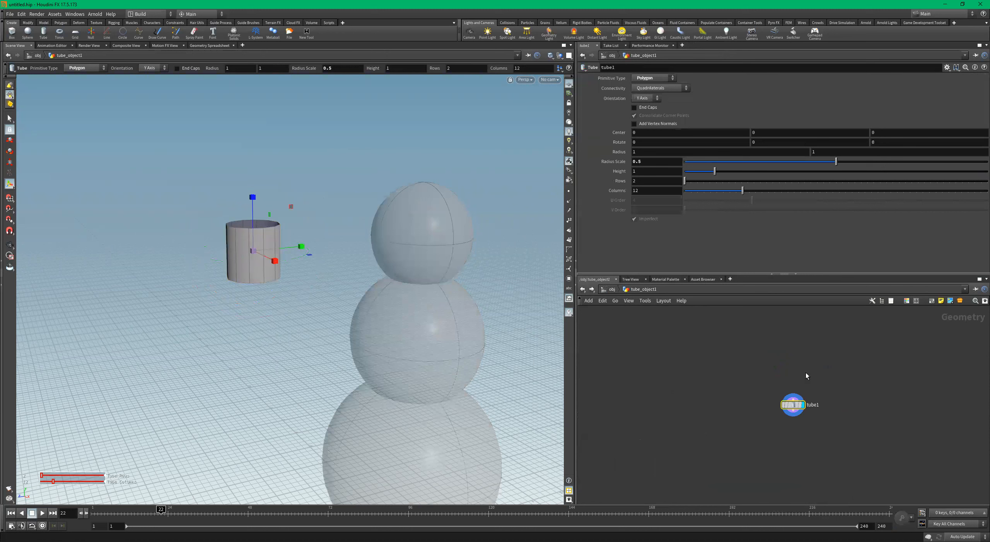
click(612, 289)
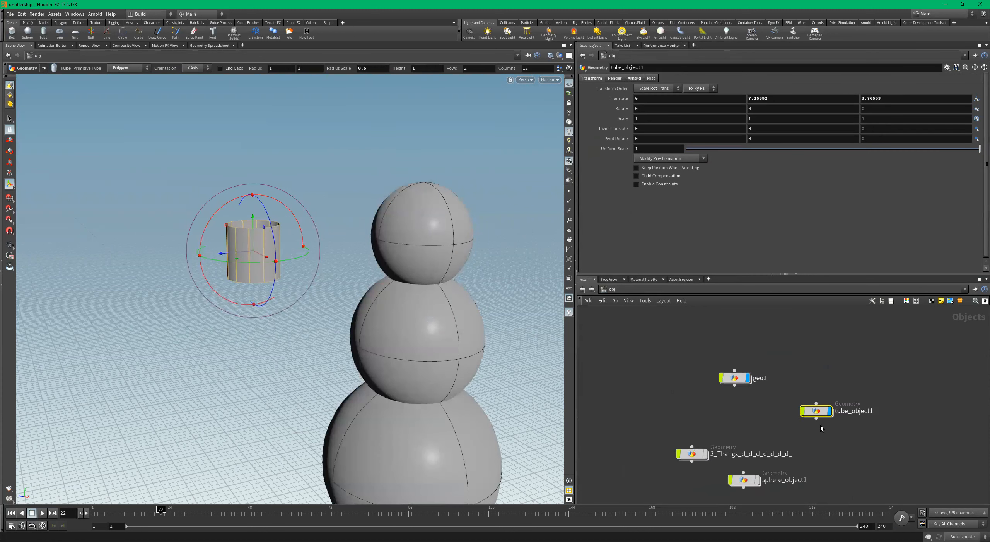
scroll(825, 421, up, 2)
mouse_move(811, 415)
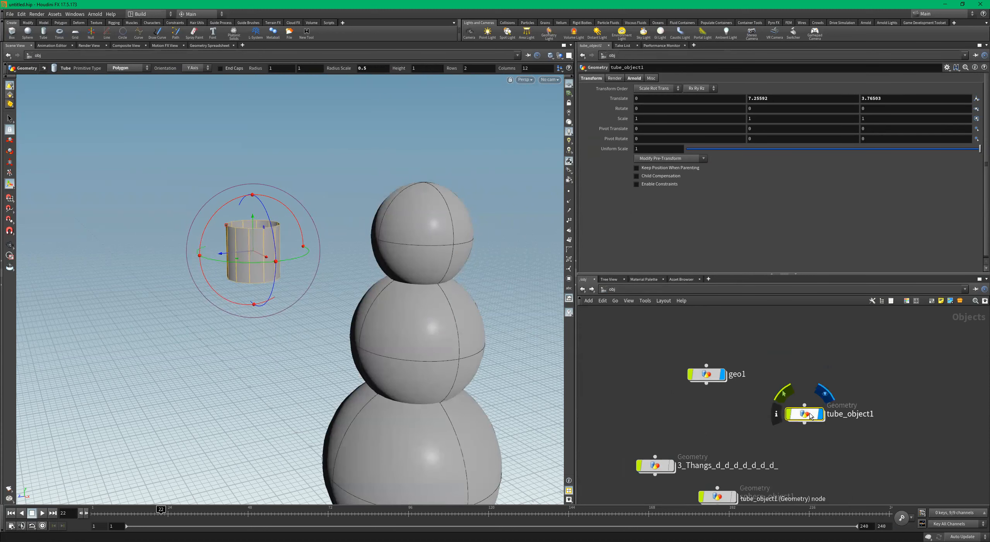
Hide and delete tube_object1, and add a Tube node inside geo1's geometry network
click(821, 414)
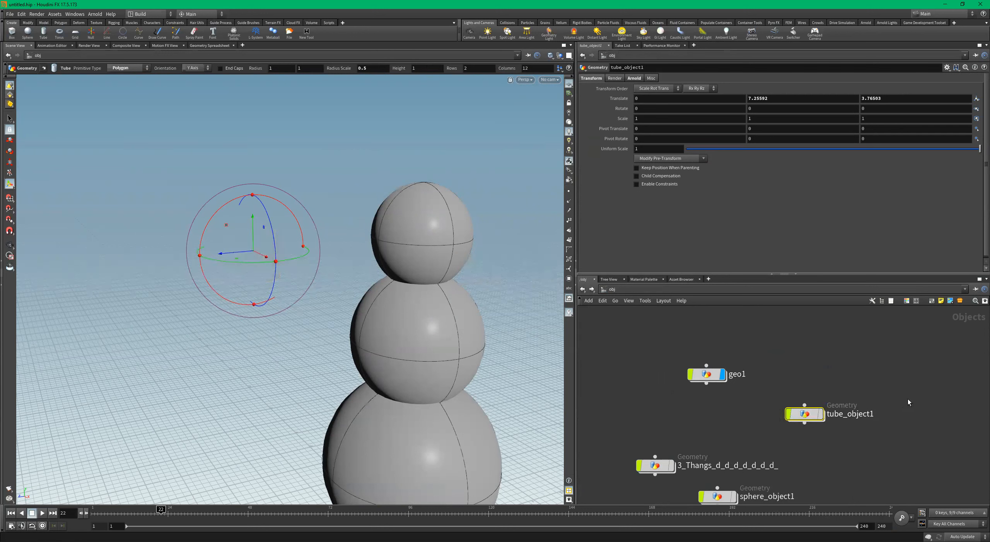
key(Delete)
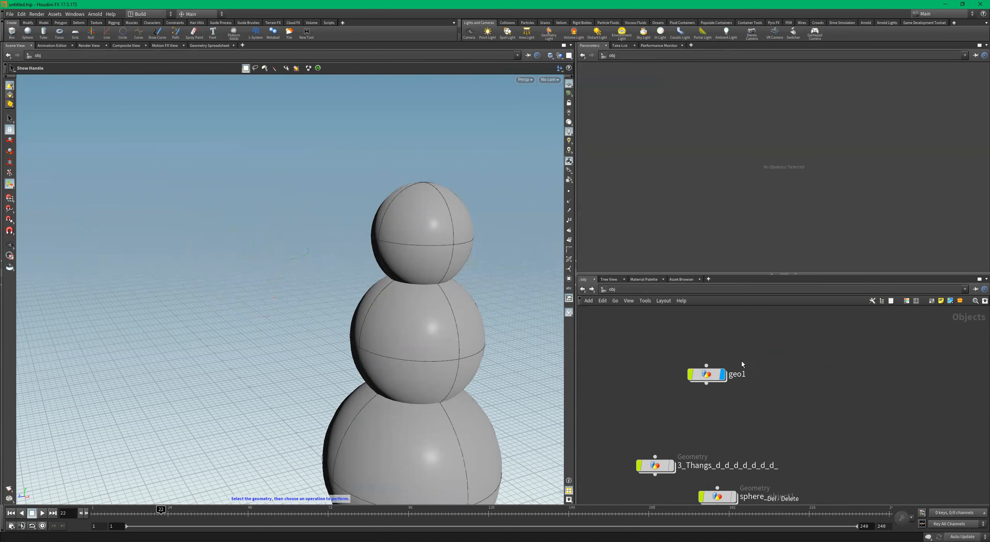
double_click(707, 373)
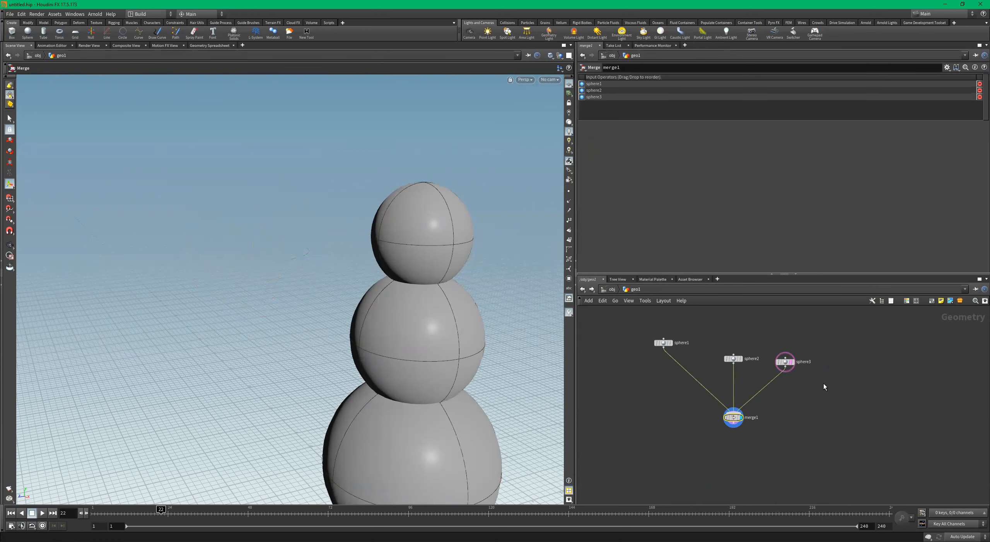
key(Tab)
text(tube)
key(Return)
alt+right_drag(364, 291, 210, 302)
alt+middle_drag(379, 301, 387, 244)
key(Return)
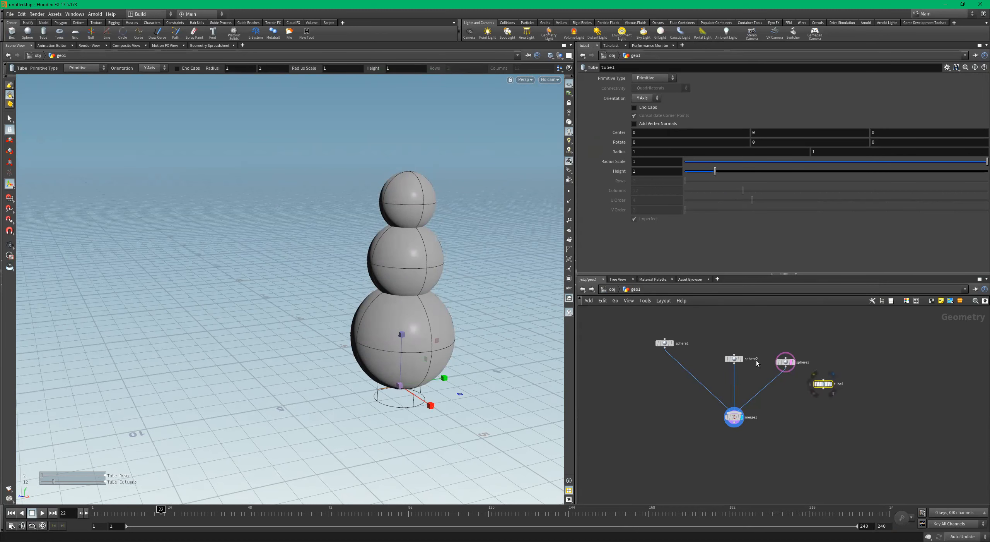
Undo the Tube node's creation and the deletion of tube_object1
key(ctrl+z)
key(ctrl+z)
key(ctrl+z)
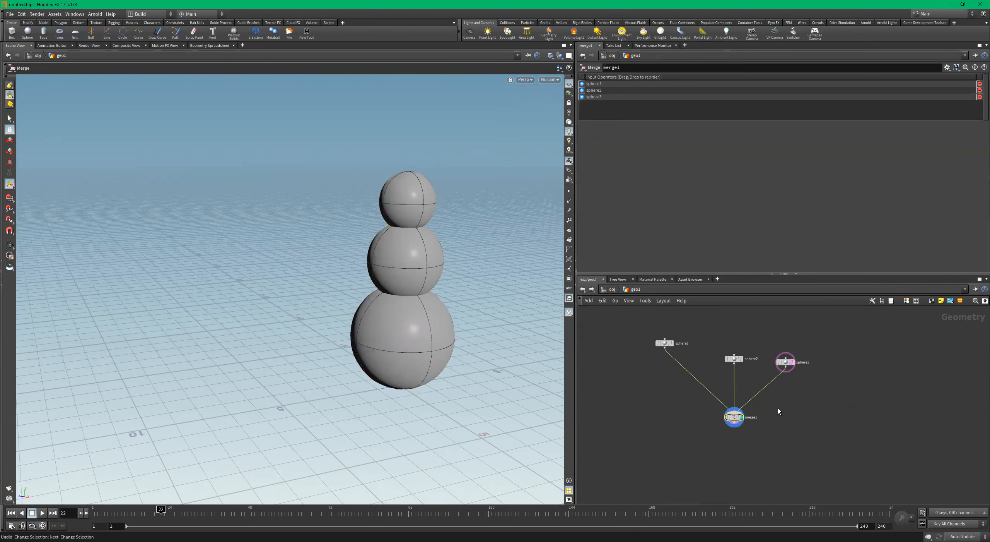
Delete the tube_object1 node from the object network, keeping geo1
scroll(830, 404, up, 2)
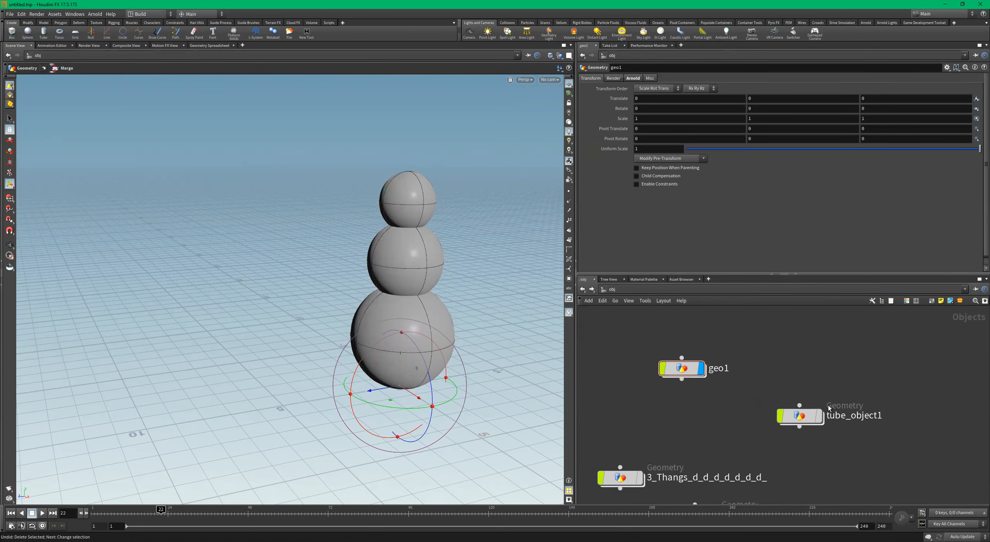
click(795, 417)
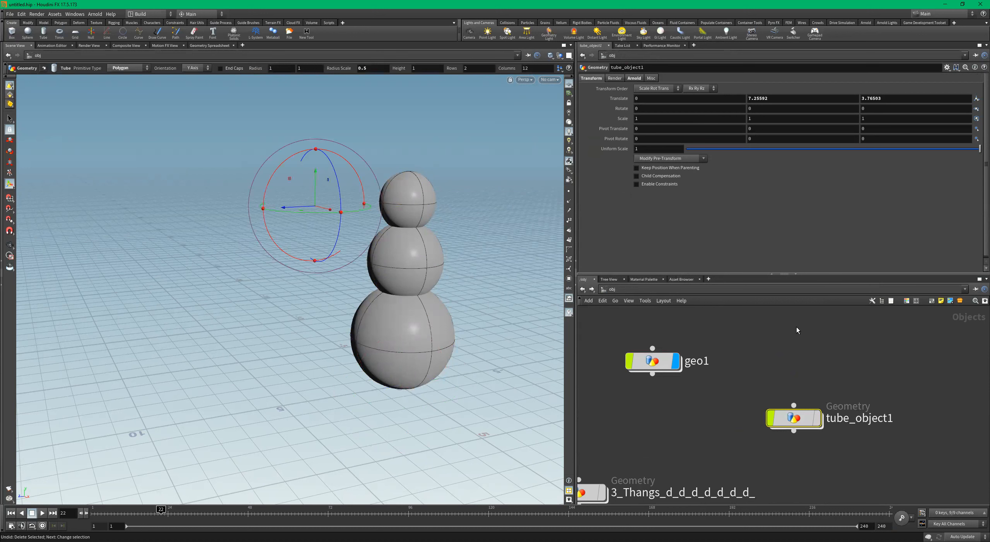
click(660, 360)
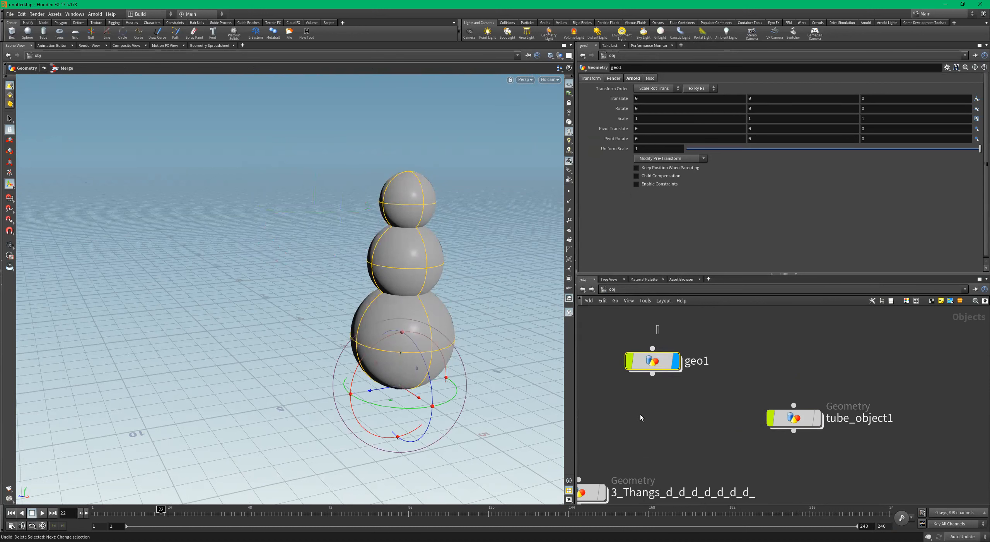
drag(831, 354, 803, 442)
key(Delete)
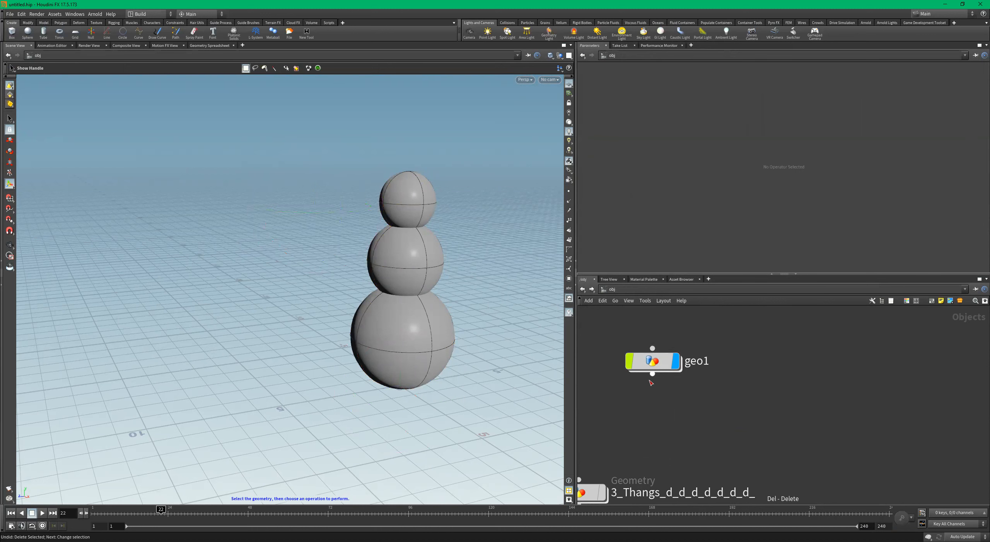
Open geo1's geometry network to view its merged spheres and return to the object level
click(657, 363)
double_click(657, 364)
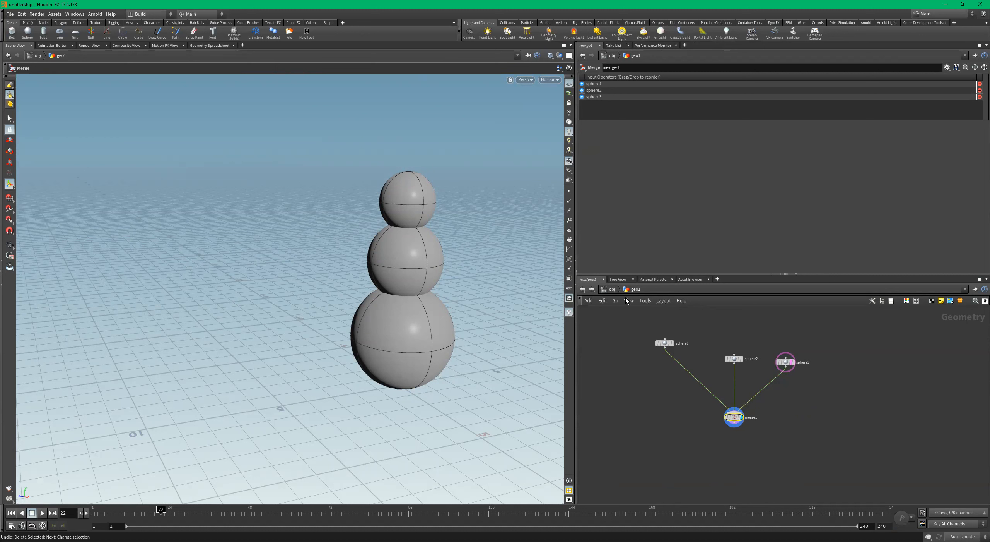
key(u)
scroll(735, 403, up, 3)
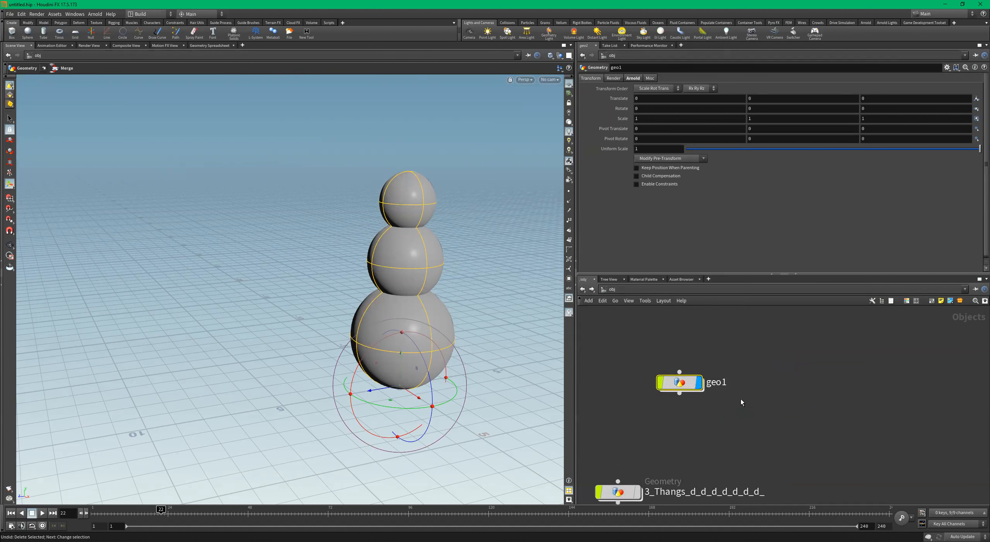
Create a tube object at the origin, place its node near geo1 and move the tube to about 3.95 in Z
click(44, 32)
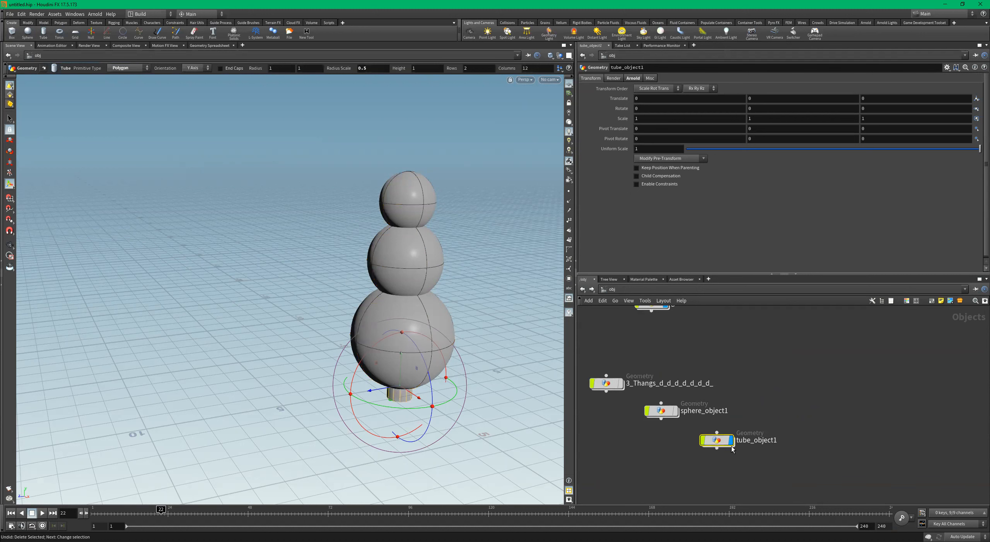
drag(732, 446, 808, 366)
middle_drag(788, 392, 786, 455)
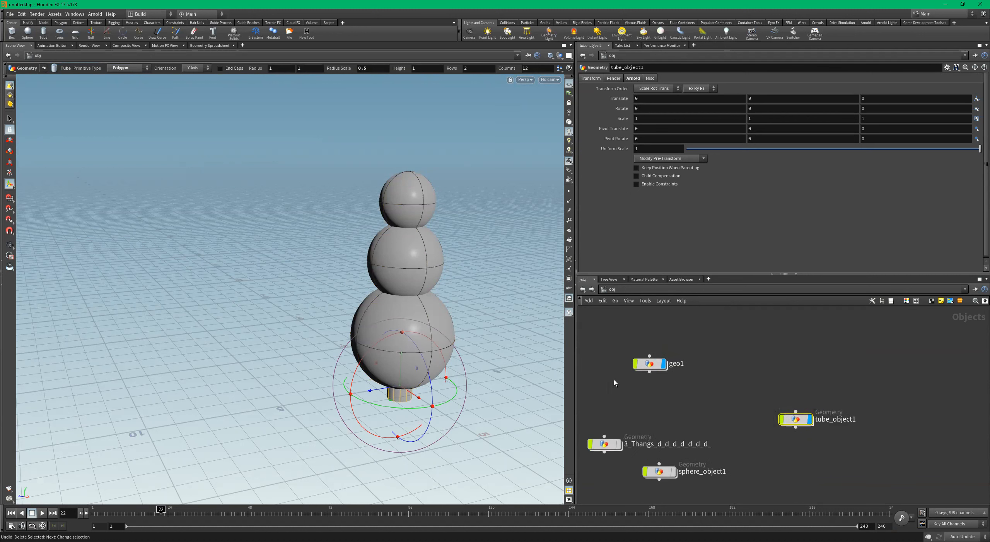
drag(371, 389, 284, 405)
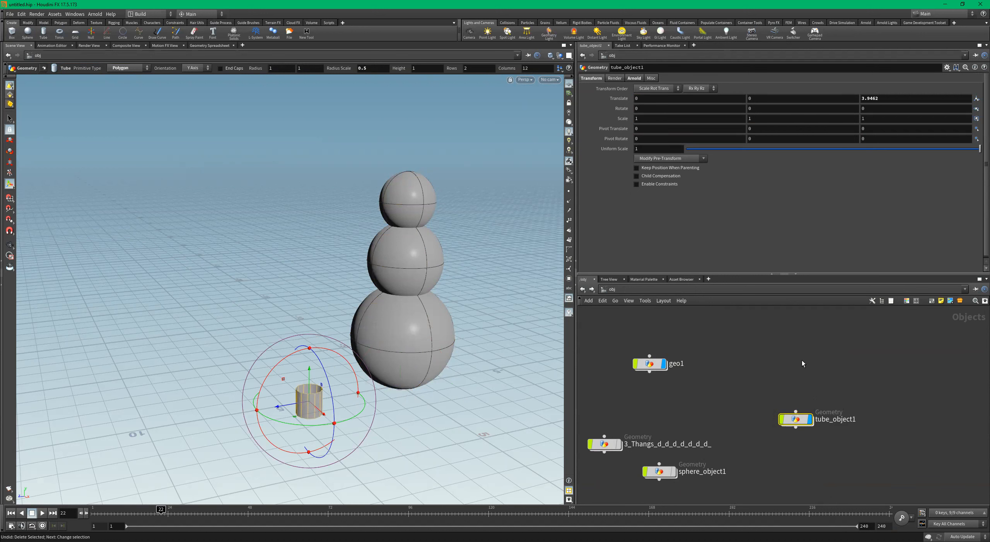
Delete the newly created tube object
drag(802, 339, 812, 499)
key(Delete)
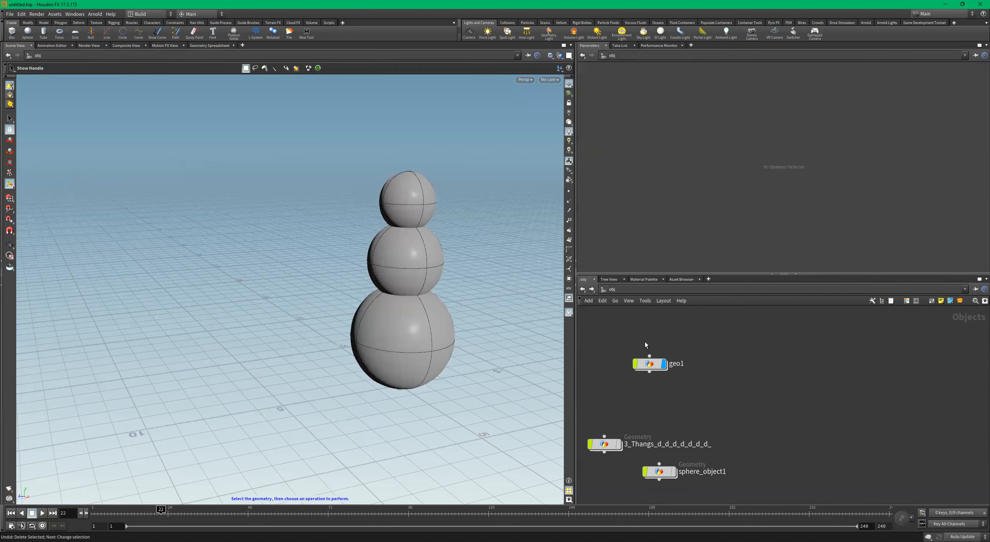
Open geo1's geometry network and place a Tube node beside the sphere3 node
double_click(650, 365)
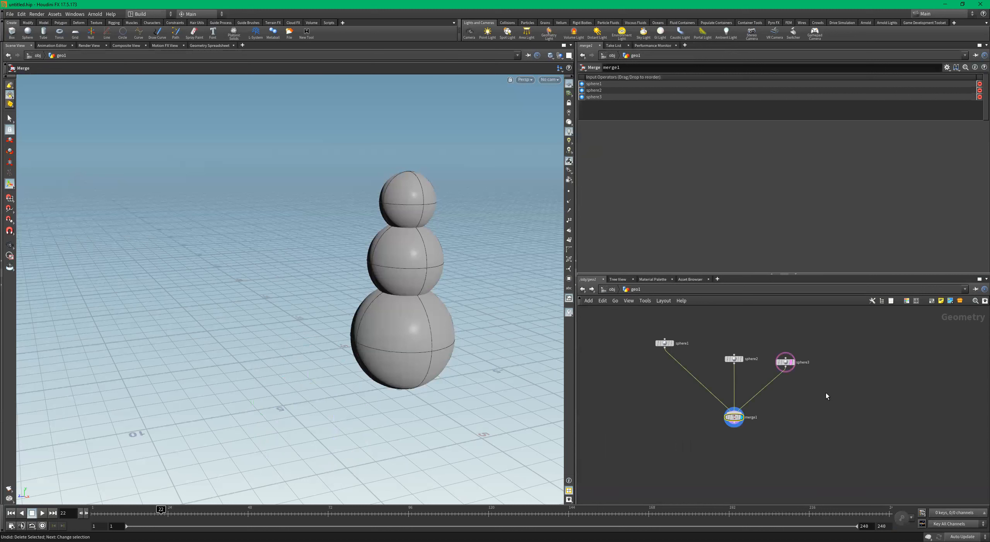
key(Tab)
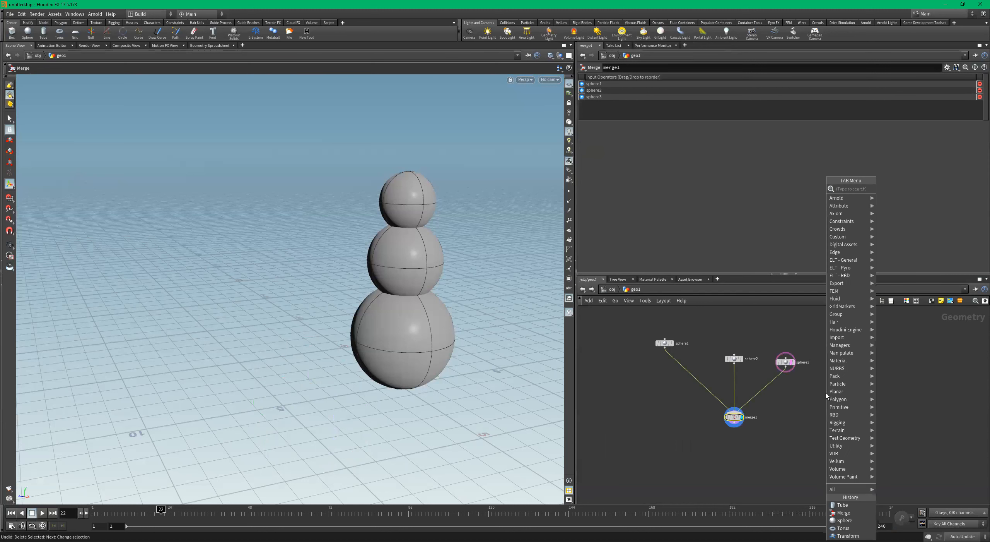
click(799, 400)
key(Tab)
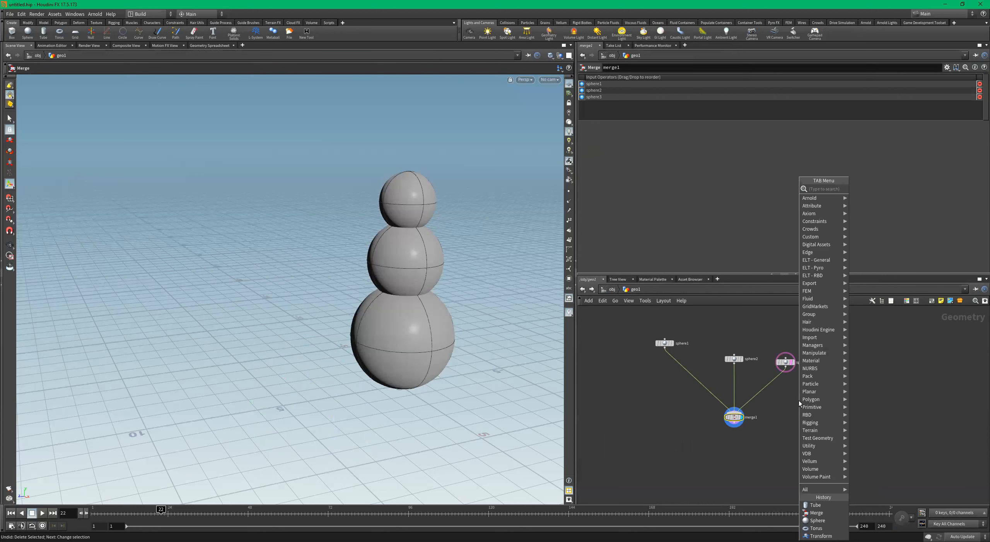
text(tube)
key(Return)
click(800, 402)
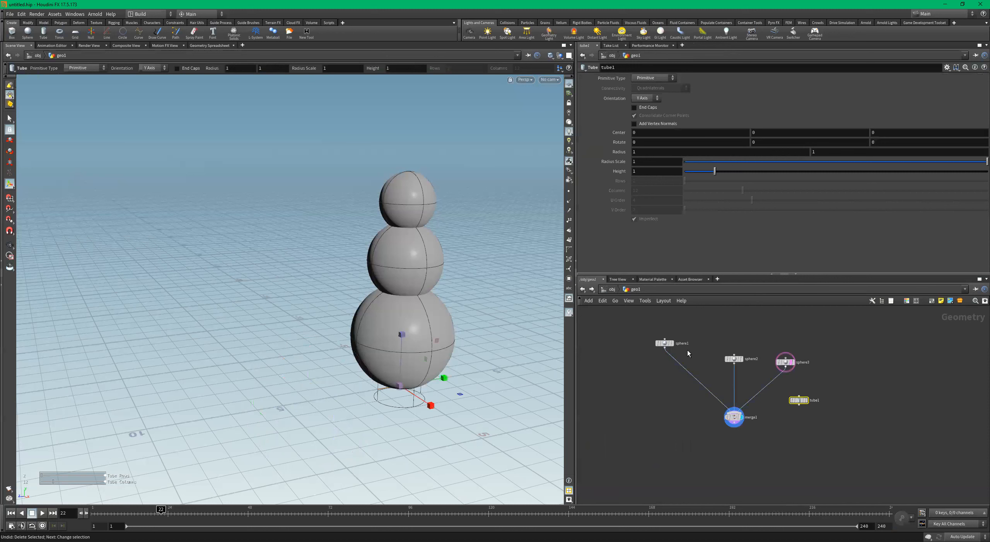
drag(800, 403, 848, 393)
drag(733, 416, 731, 416)
Move the tube's center to about 3.64 in Z, beside the snowman's base
alt+drag(452, 387, 429, 386)
key(Return)
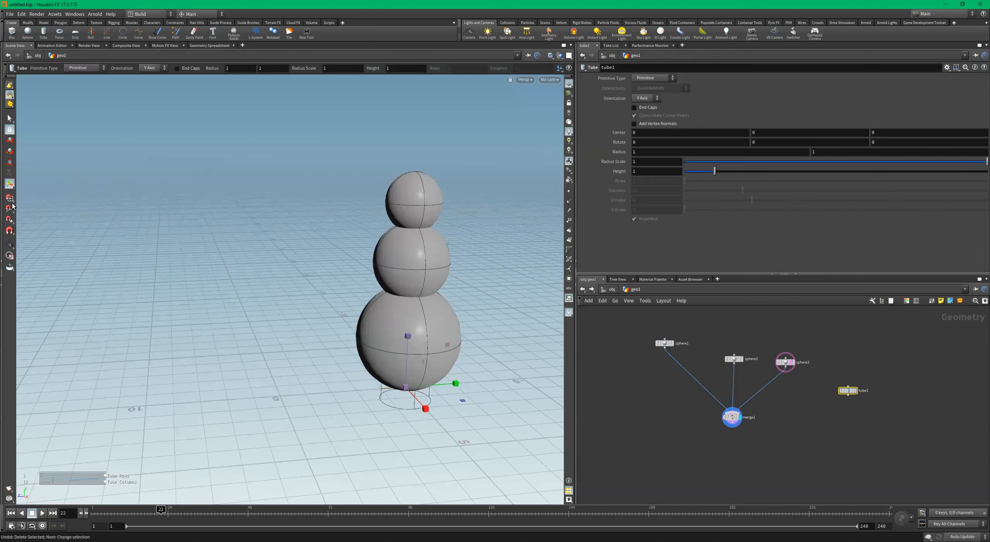
click(9, 141)
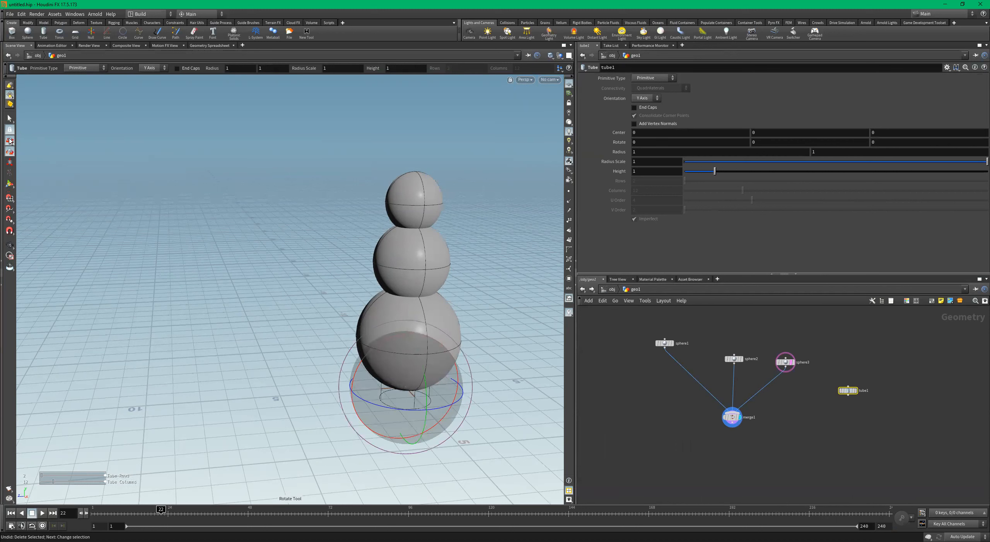
drag(456, 383, 396, 404)
Set the display flag on tube1 so the viewport shows the tube instead of the merged spheres
scroll(852, 390, up, 2)
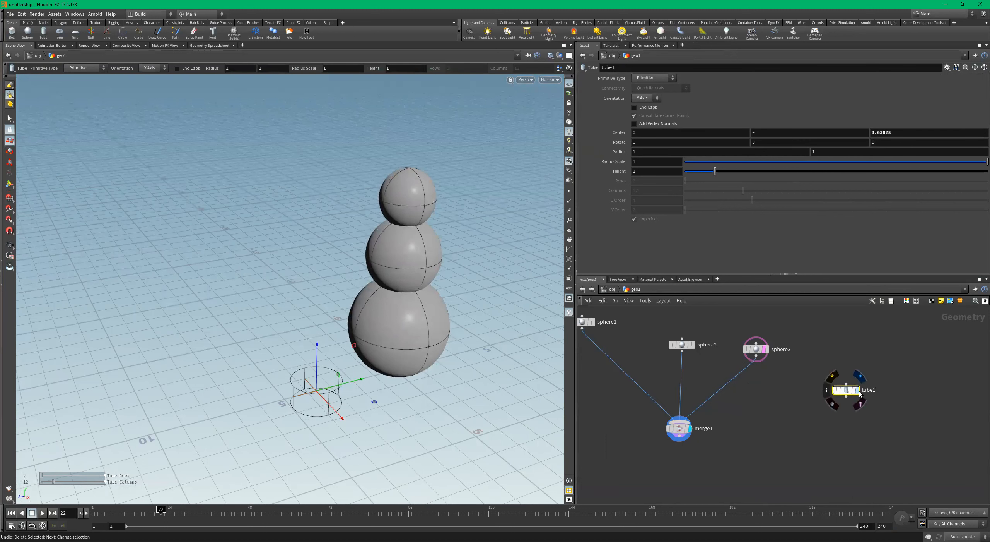
click(858, 391)
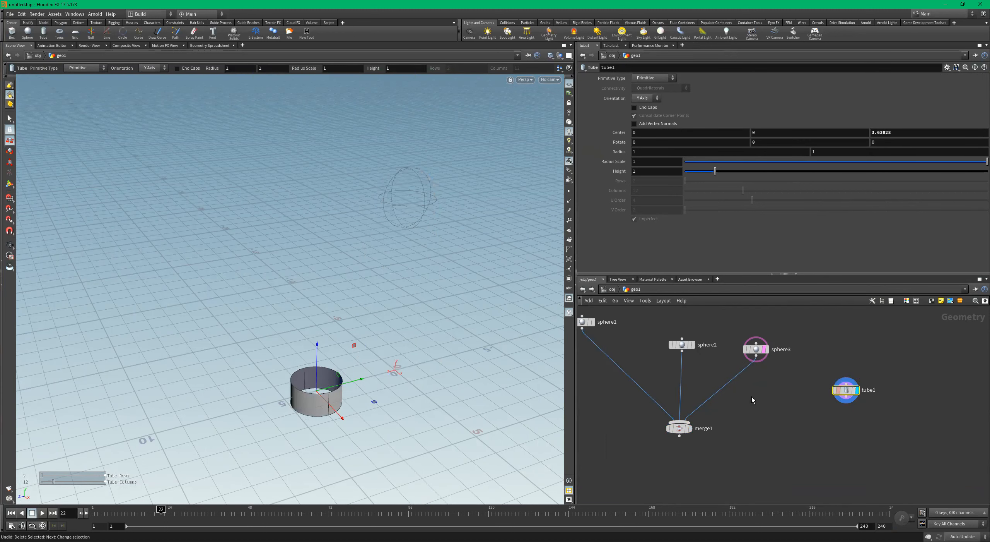
alt+right_drag(333, 376, 467, 380)
mouse_move(467, 380)
alt+mouse_down()
mouse_move(471, 397)
mouse_move(473, 383)
alt+mouse_up()
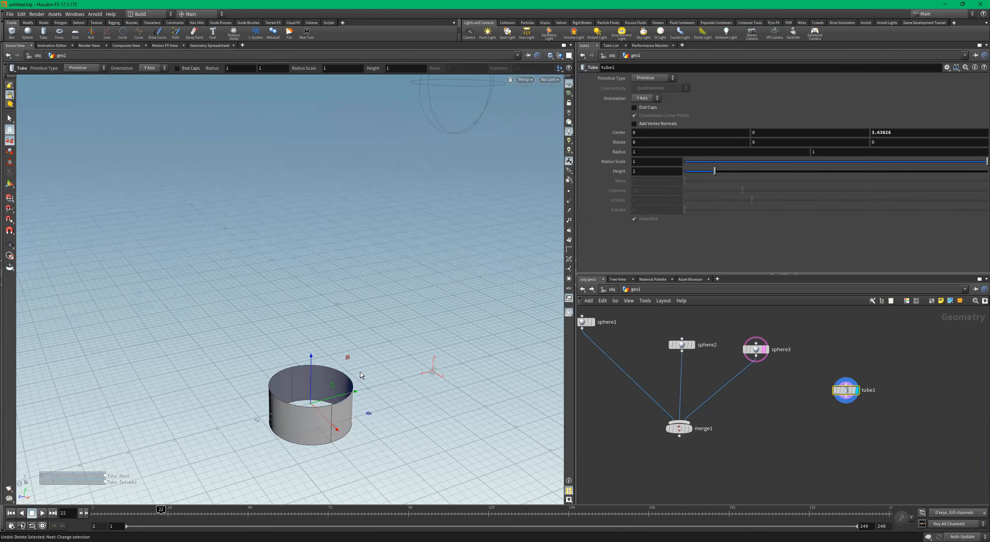
Toggle the tube's End Caps to compare the open and closed shapes, leaving them enabled
click(646, 110)
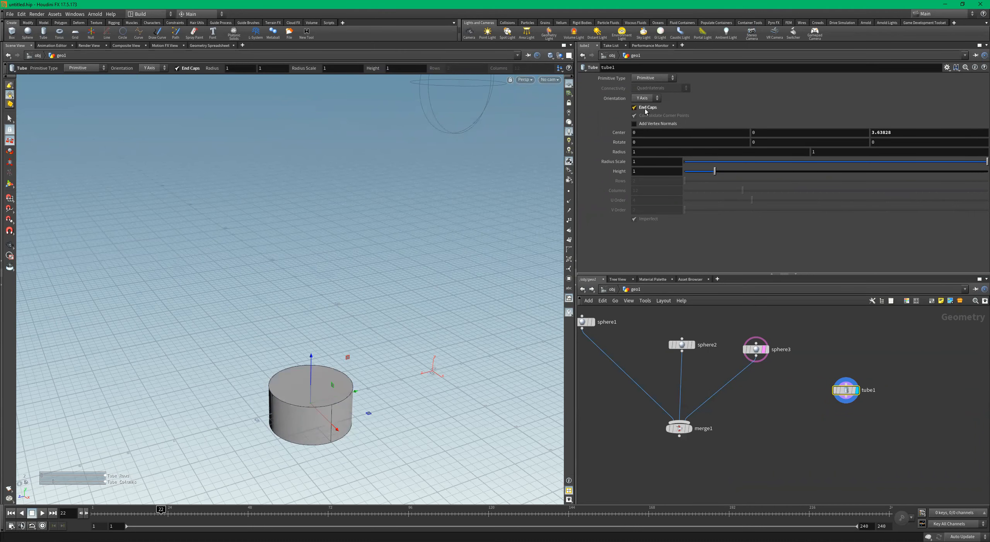
click(645, 111)
click(645, 110)
click(646, 110)
click(645, 110)
alt+right_drag(365, 217, 321, 215)
alt+drag(510, 288, 518, 303)
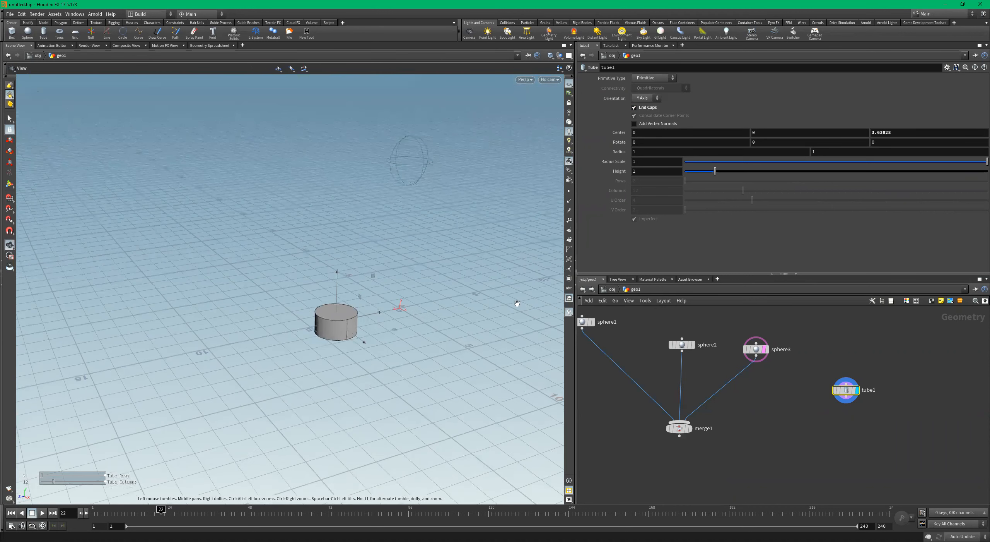
key(Return)
Set the template flag on merge1 to show the whole snowman as a wireframe reference
scroll(775, 346, up, 4)
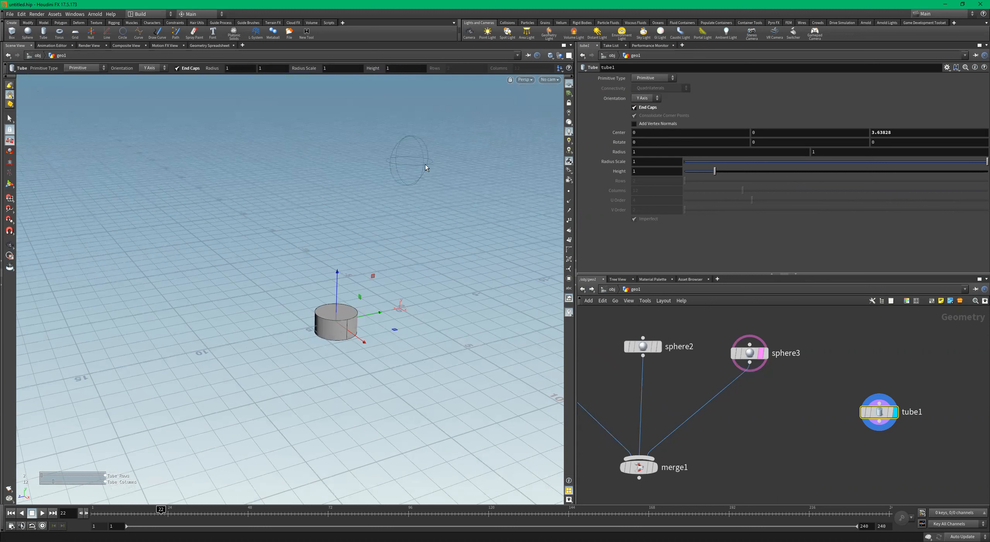
middle_drag(757, 467, 808, 444)
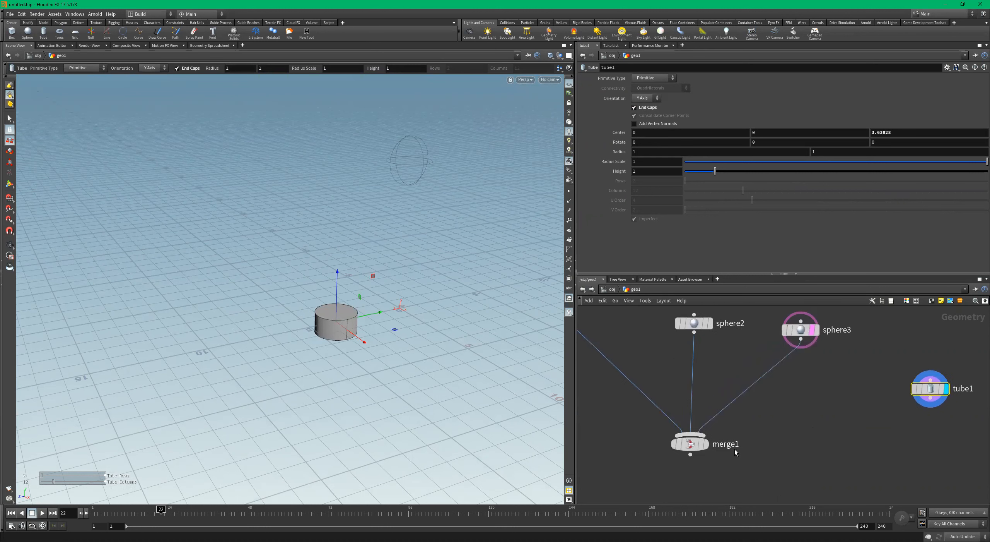
click(702, 447)
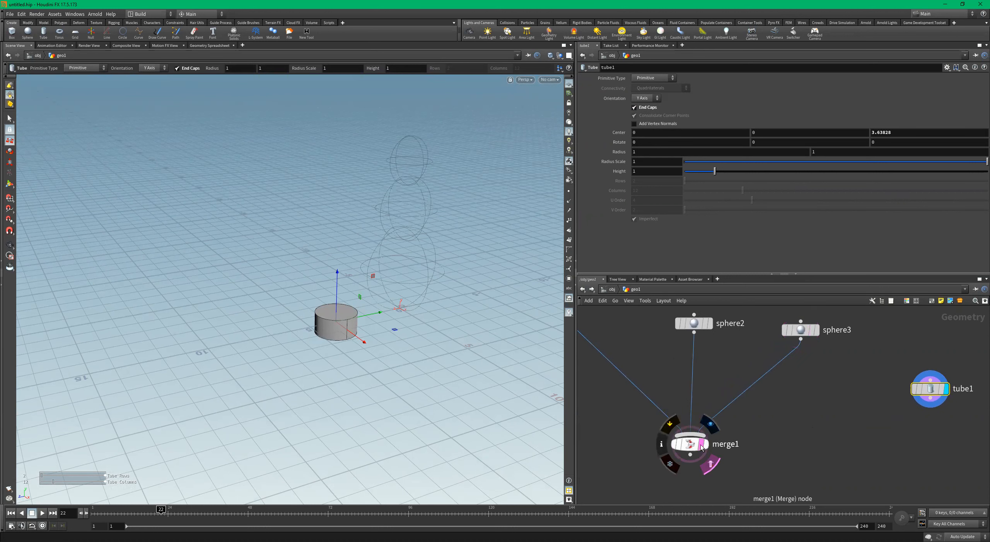
key(Escape)
Set the tube's orientation to X Axis
drag(393, 258, 338, 305)
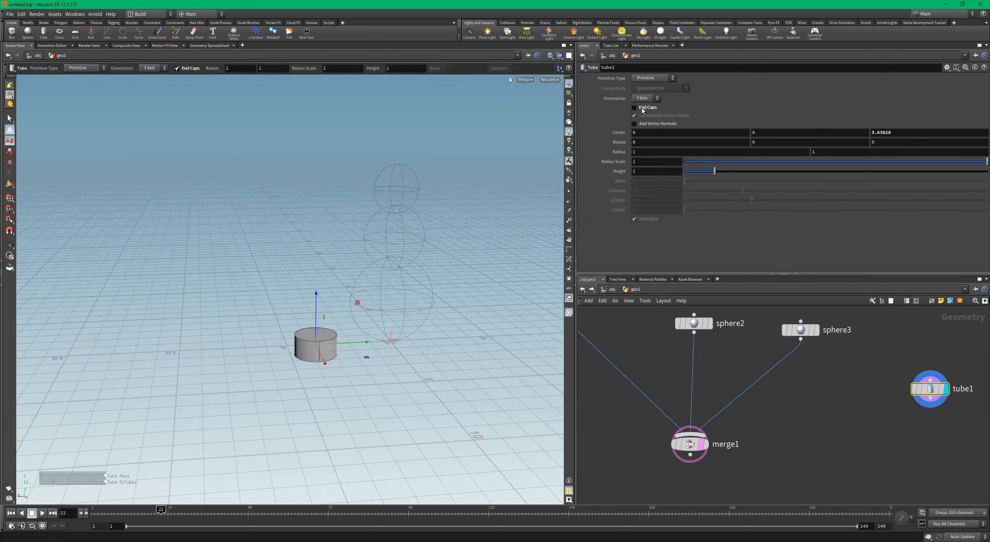
mouse_move(327, 279)
alt+mouse_down()
mouse_move(319, 268)
mouse_move(328, 285)
alt+mouse_up()
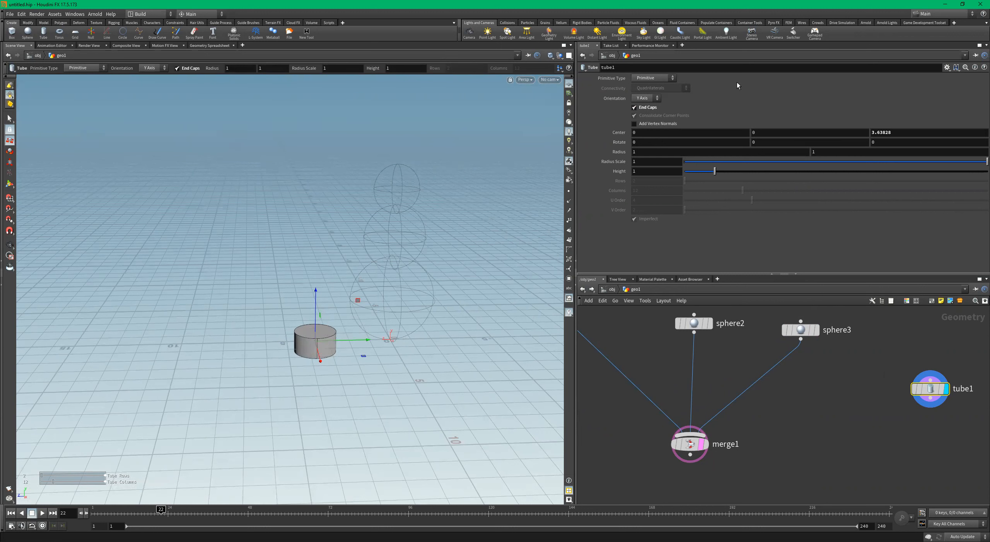
click(641, 99)
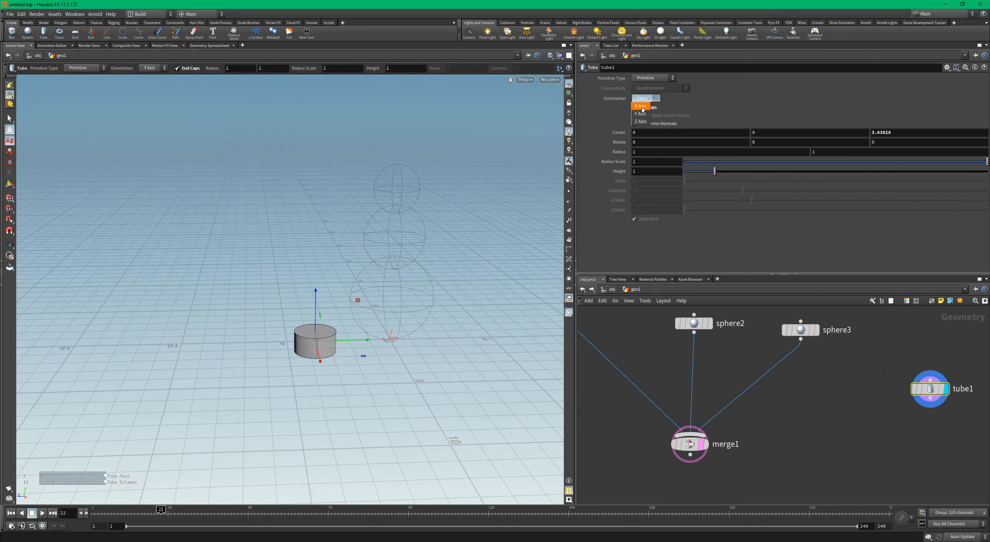
click(641, 106)
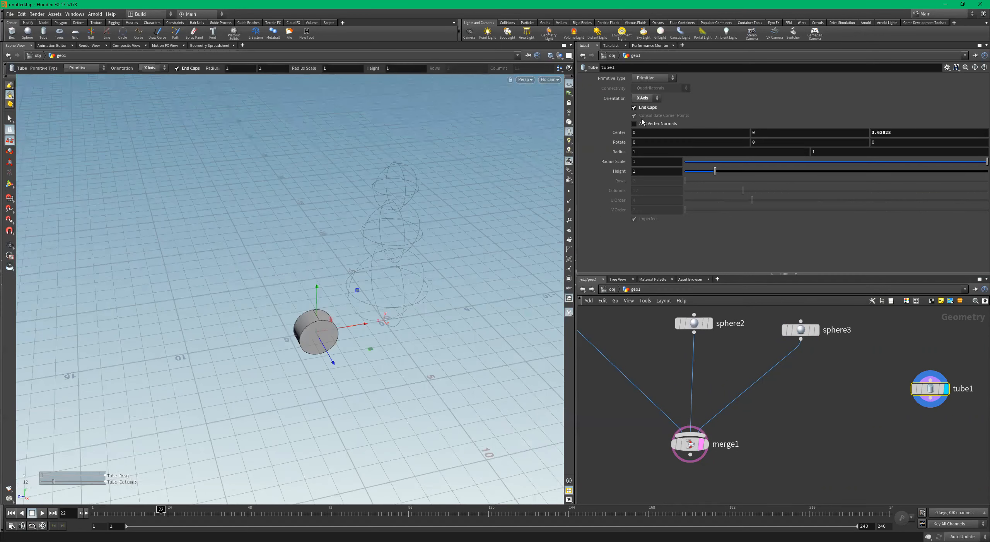
Set the tube's orientation to Z Axis and raise its center to about 7.11 in Y, level with the snowman's head
click(645, 98)
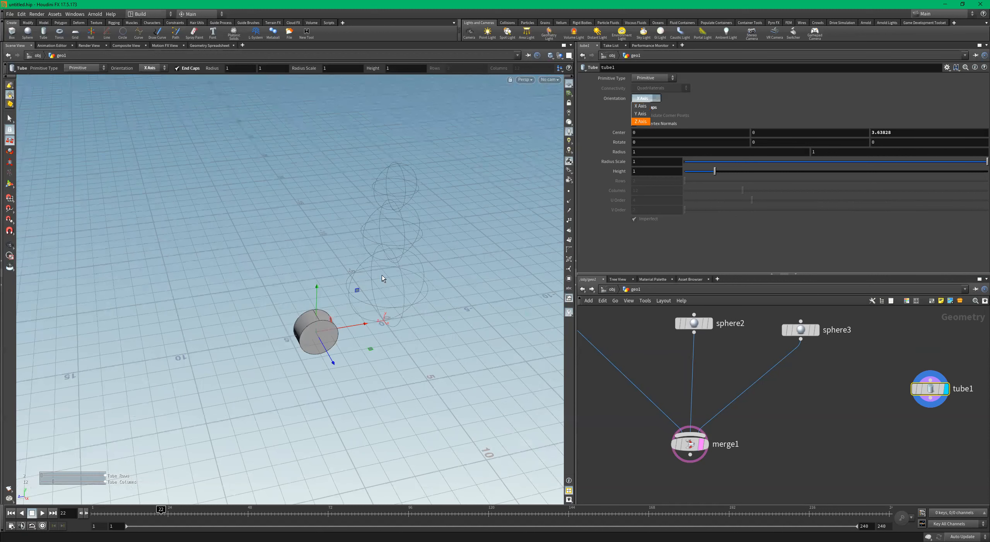
alt+drag(383, 275, 314, 255)
drag(317, 298, 337, 142)
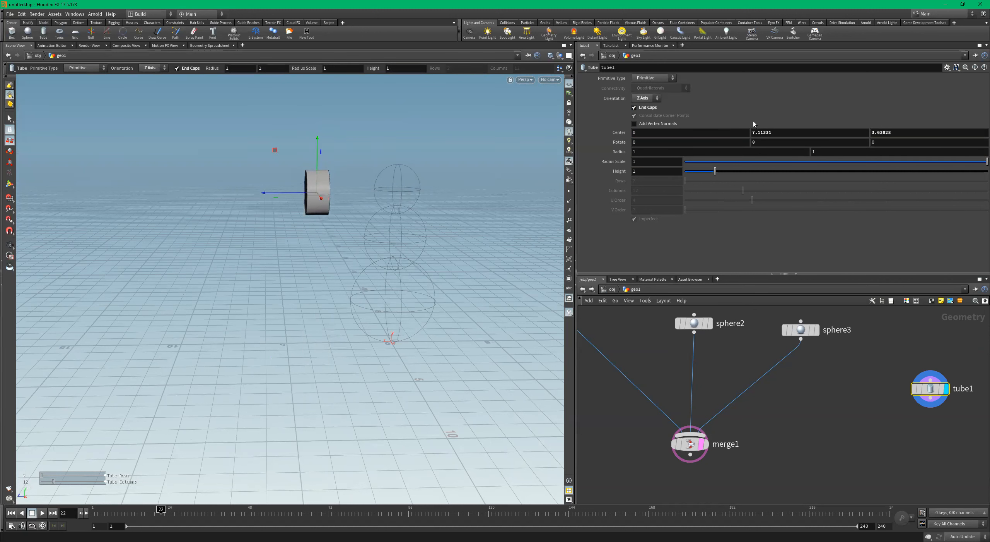
Lower the tube's center to about 7.10 in Y and set its first radius to 0 to form a cone
middle_drag(793, 133, 735, 137)
alt+drag(387, 171, 379, 188)
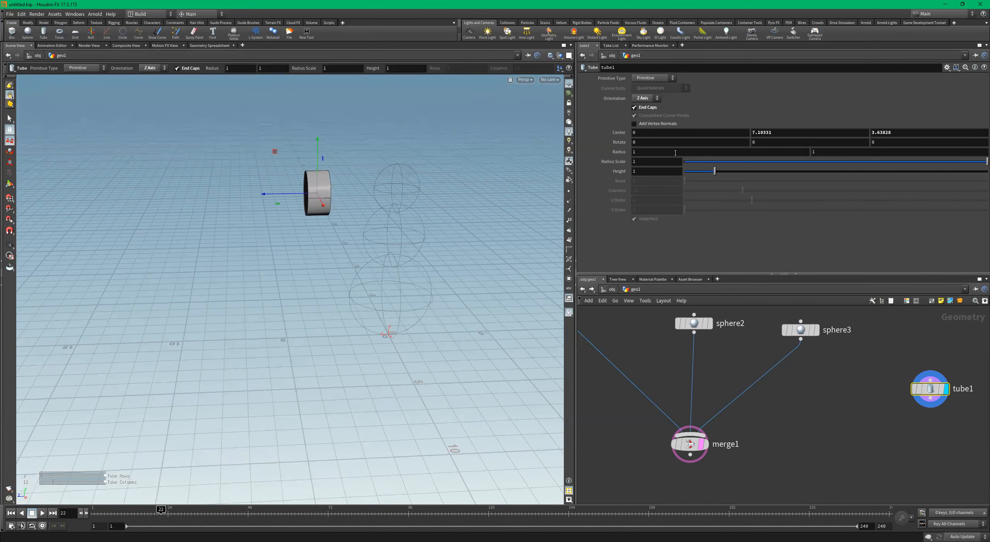
middle_drag(675, 153, 633, 163)
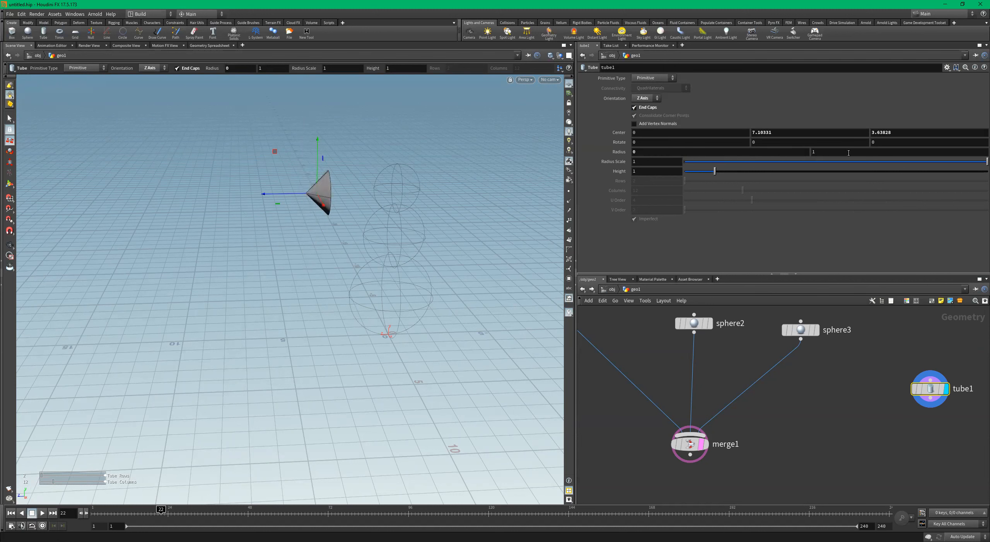
mouse_move(829, 153)
middle_down()
mouse_move(857, 155)
mouse_move(836, 154)
middle_up()
Lengthen the cone by setting the tube's height to 3.04
middle_drag(671, 171, 754, 186)
alt+right_drag(312, 150, 468, 170)
alt+drag(468, 171, 330, 199)
drag(338, 185, 348, 226)
key(Return)
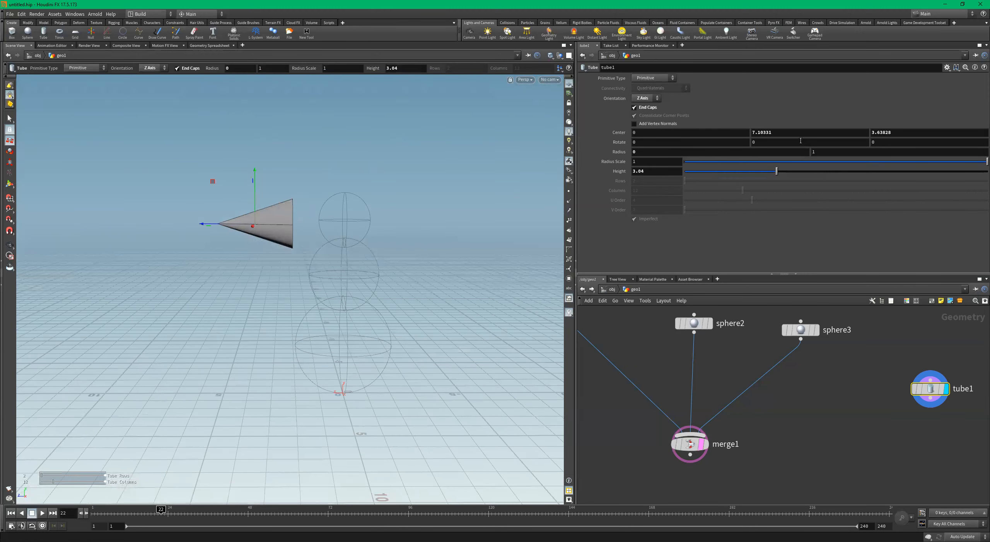
Reduce the tube's second radius to 0.9 to narrow the cone's base
middle_drag(623, 151, 590, 155)
key(ctrl+z)
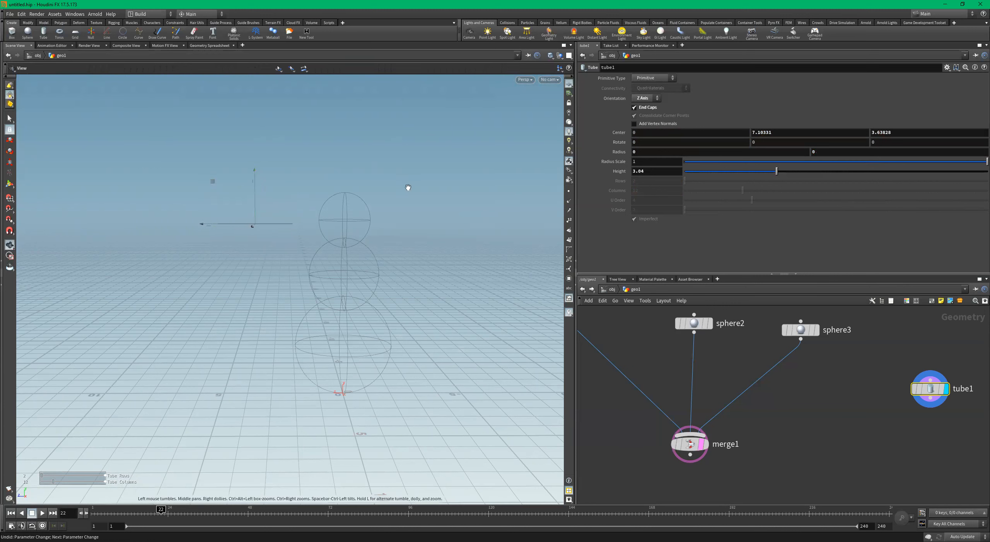
alt+drag(408, 184, 415, 199)
key(ctrl+z)
key(ctrl+z)
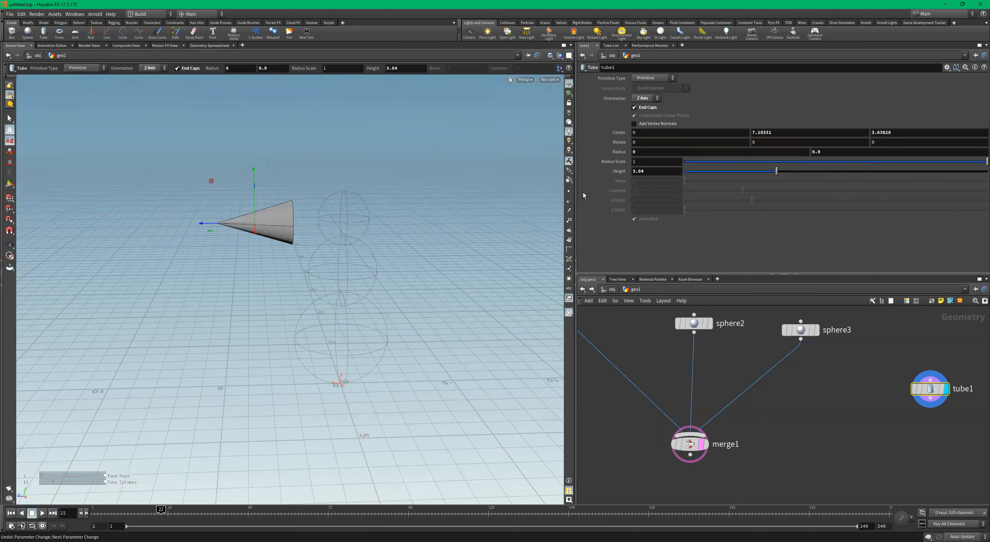
Try tube radii of 0.3 and 0.8 for a blunt cone, restoring 0 and 0.9
alt+drag(450, 177, 448, 161)
middle_drag(657, 151, 675, 153)
middle_drag(885, 152, 862, 155)
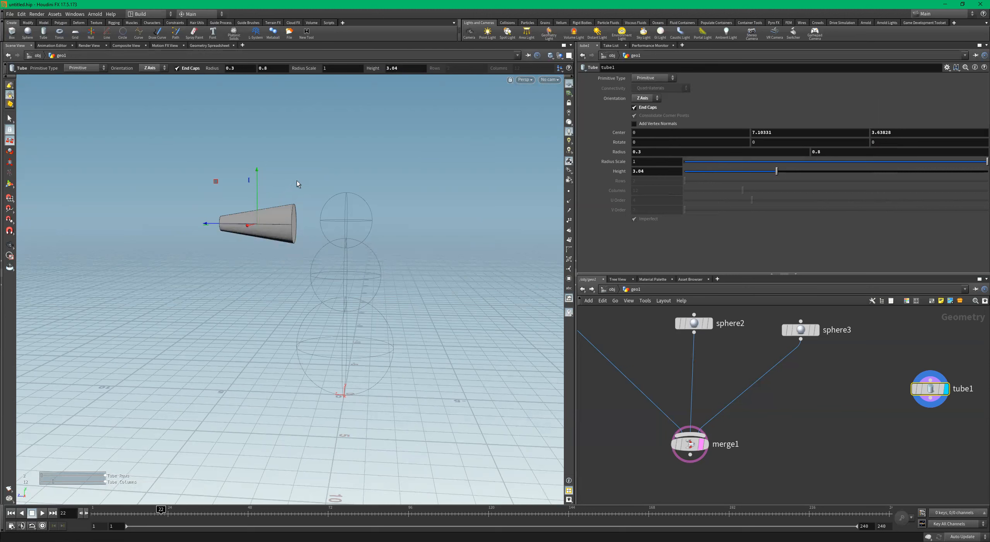
key(ctrl+z)
middle_click(693, 155)
middle_drag(693, 152, 674, 152)
Set the tube's height to 3.14
alt+drag(453, 185, 414, 205)
mouse_move(667, 170)
middle_down()
mouse_move(616, 170)
mouse_move(678, 176)
middle_up()
alt+drag(320, 205, 504, 168)
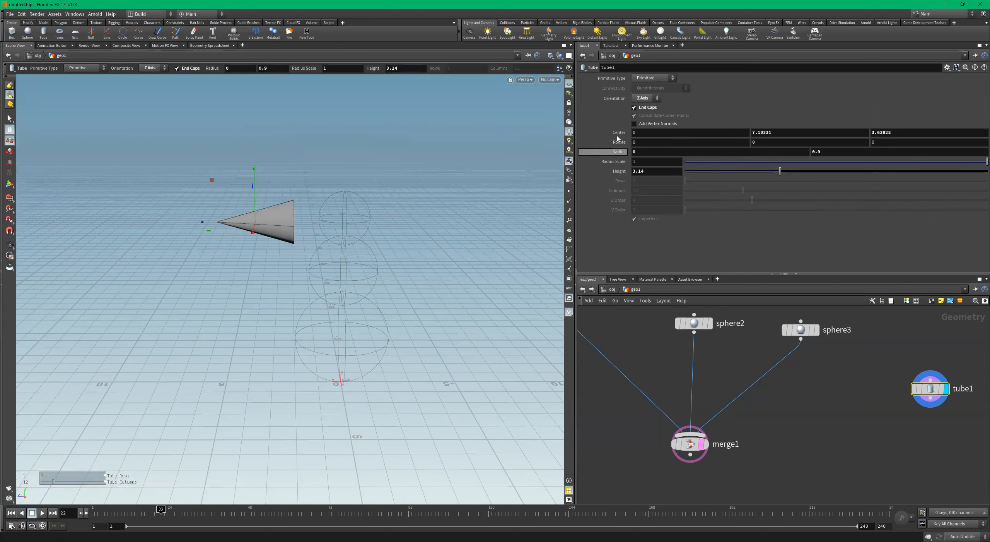
Add a Transform node below tube1, wire the tube into it and display its result
middle_drag(886, 384, 856, 368)
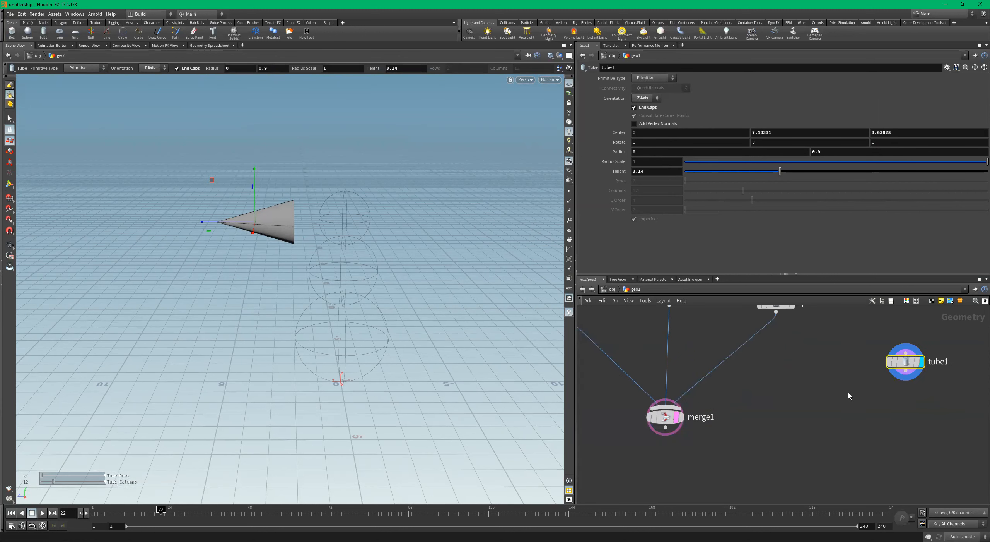
key(Tab)
text(transfor)
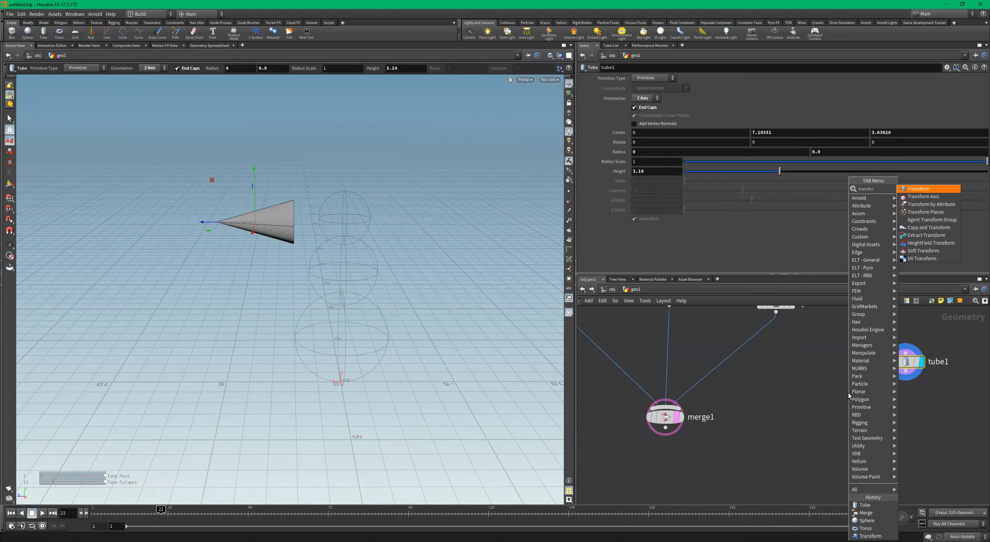
key(Return)
click(848, 392)
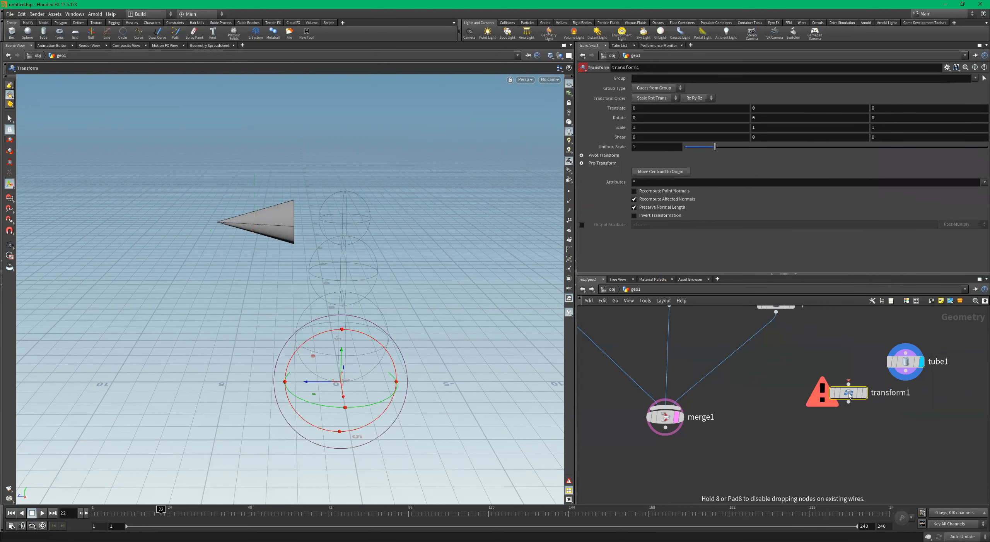
drag(905, 371, 908, 404)
click(925, 382)
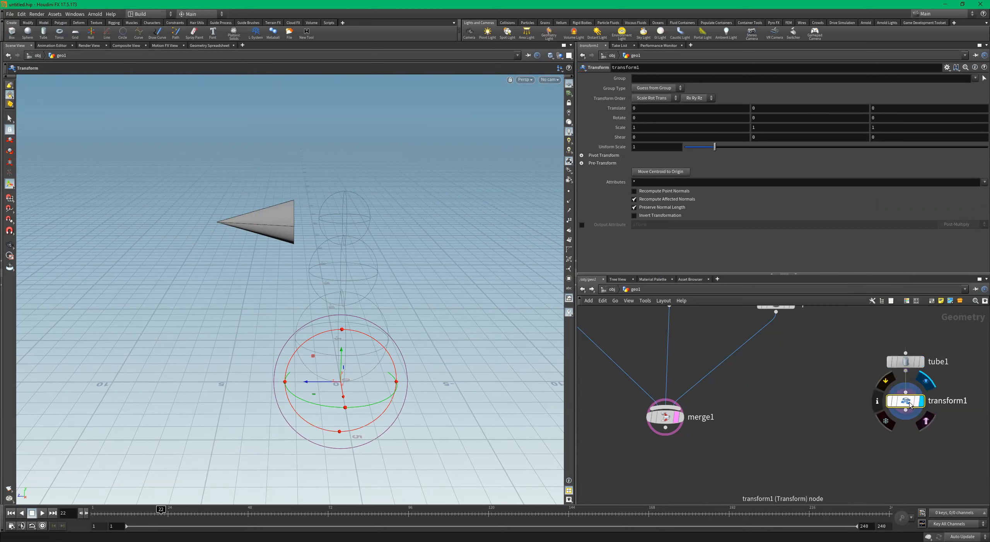
Try adjusting the cone with transform1's viewport handle and undo the change
key(Escape)
drag(347, 321, 370, 367)
key(Return)
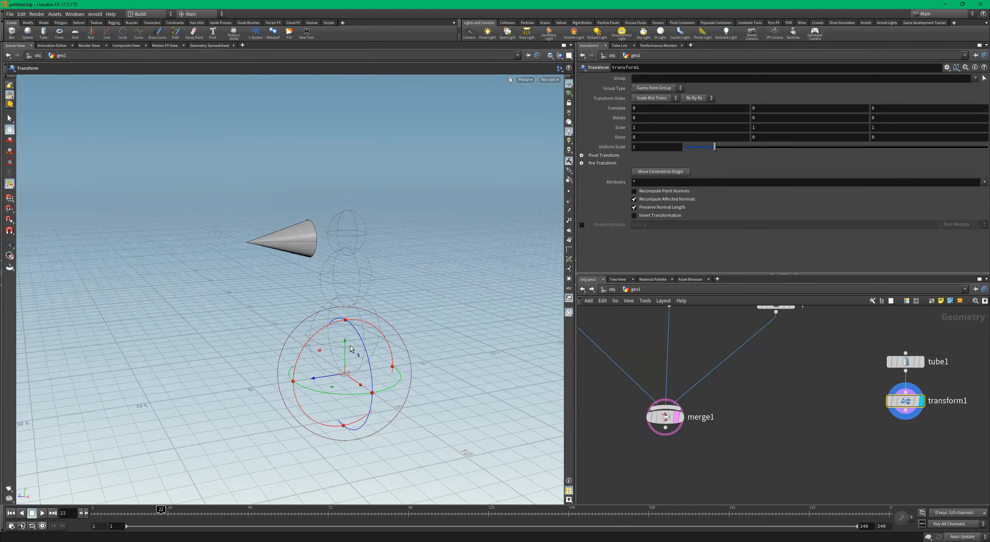
mouse_move(314, 341)
mouse_down()
mouse_move(321, 332)
mouse_move(303, 350)
mouse_move(311, 341)
mouse_up()
key(ctrl+z)
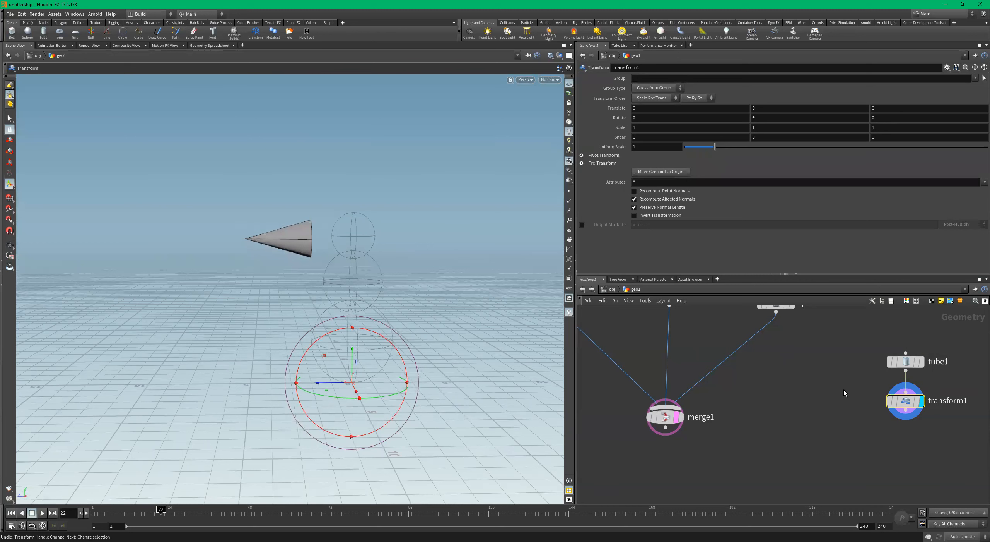
mouse_move(401, 344)
alt+mouse_down()
mouse_move(416, 342)
mouse_move(400, 322)
mouse_move(419, 331)
mouse_move(390, 328)
alt+mouse_up()
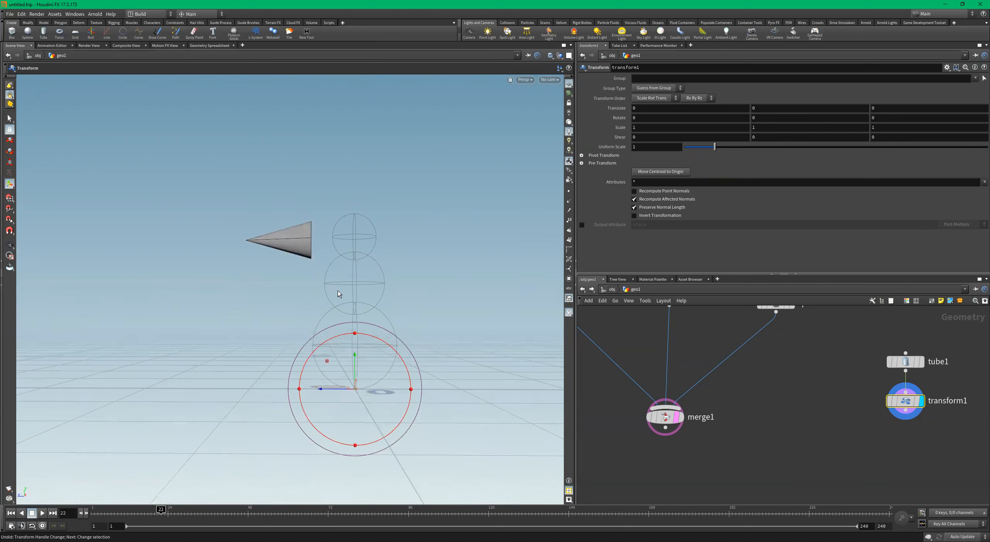
Expand the Pivot Transform settings of transform1
click(582, 156)
alt+drag(417, 273, 431, 275)
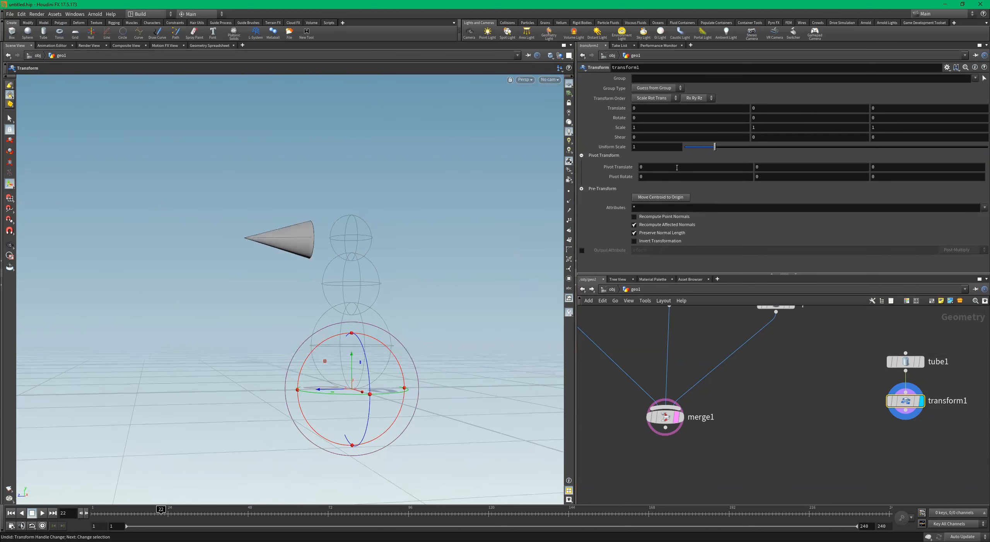
alt+drag(384, 238, 366, 252)
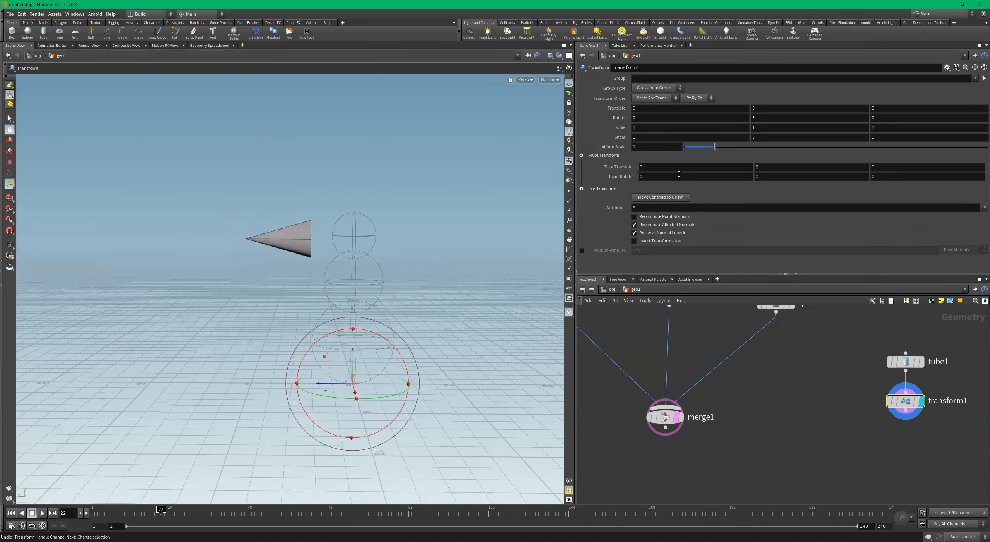
Try a pivot translate of -10.2 in X on transform1 and undo it
middle_drag(678, 165, 654, 199)
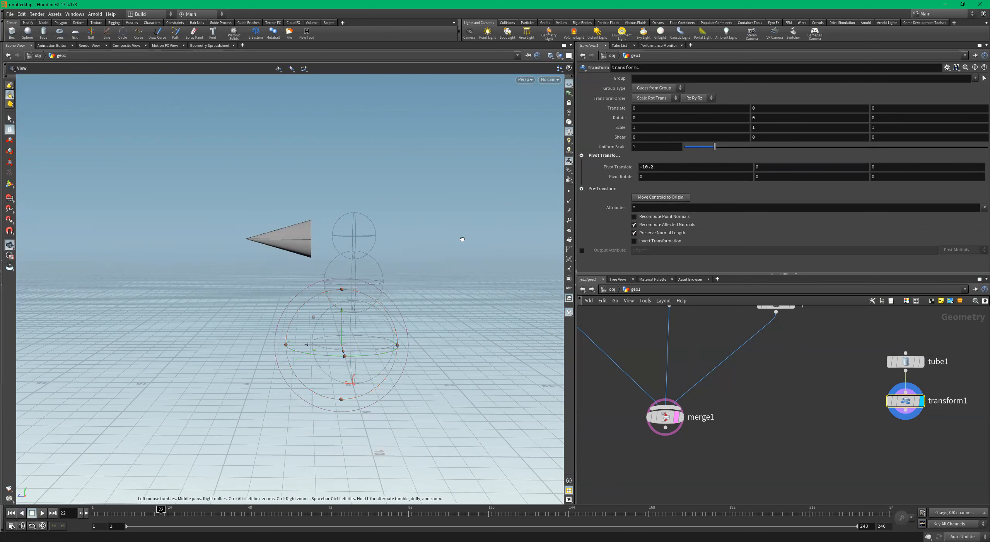
alt+drag(462, 237, 506, 240)
key(ctrl+z)
Set transform1's pivot translate to 7 in Y and 2.2 in Z, placing the pivot at the cone's base
middle_drag(793, 166, 840, 166)
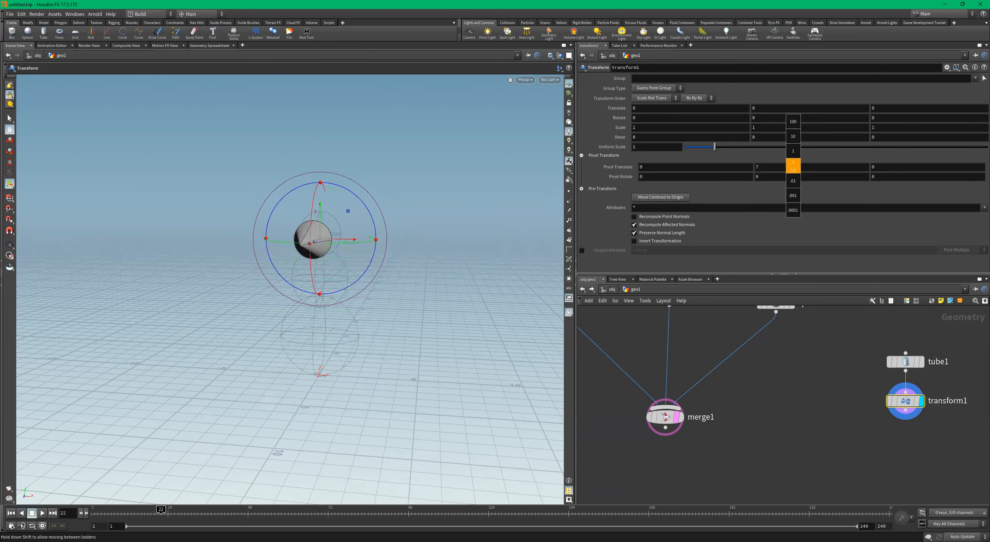
key(Escape)
mouse_move(391, 244)
mouse_down()
mouse_move(197, 234)
mouse_move(409, 241)
mouse_up()
middle_drag(728, 166, 820, 169)
key(ctrl+z)
middle_drag(895, 166, 975, 167)
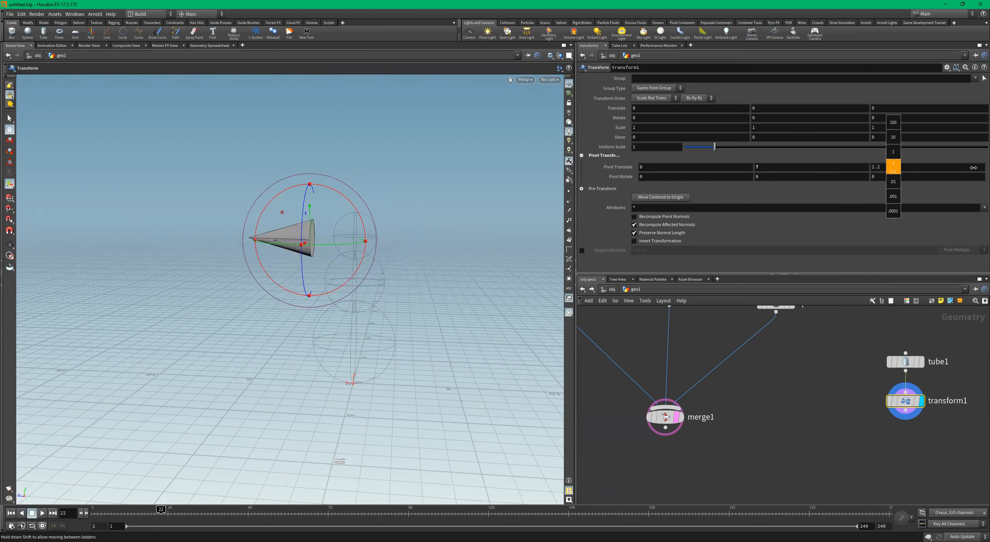
Move the cone up with transform1's handle to a Y translate of about 1.28
alt+drag(314, 213, 341, 243)
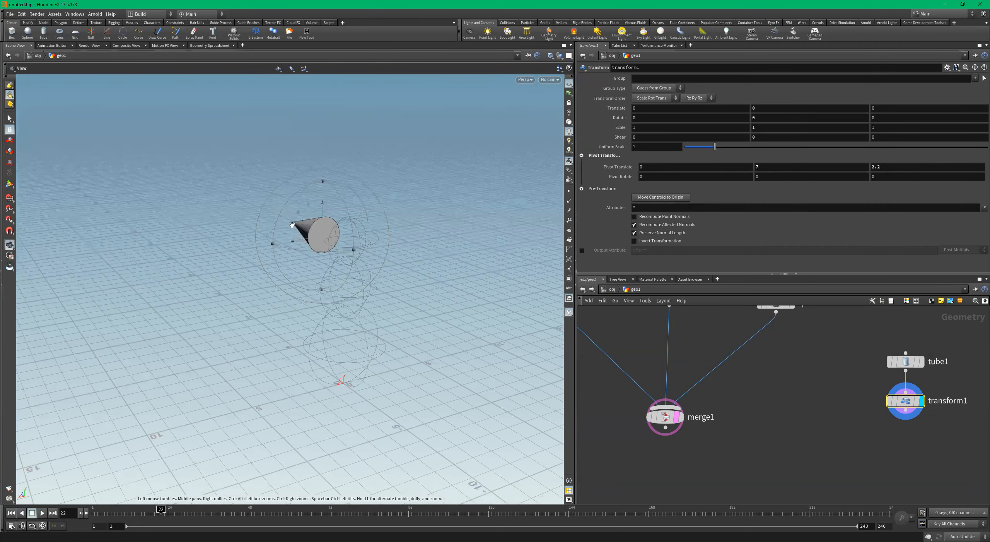
alt+right_drag(340, 244, 494, 217)
alt+drag(494, 217, 445, 207)
drag(329, 223, 332, 184)
alt+drag(465, 194, 408, 212)
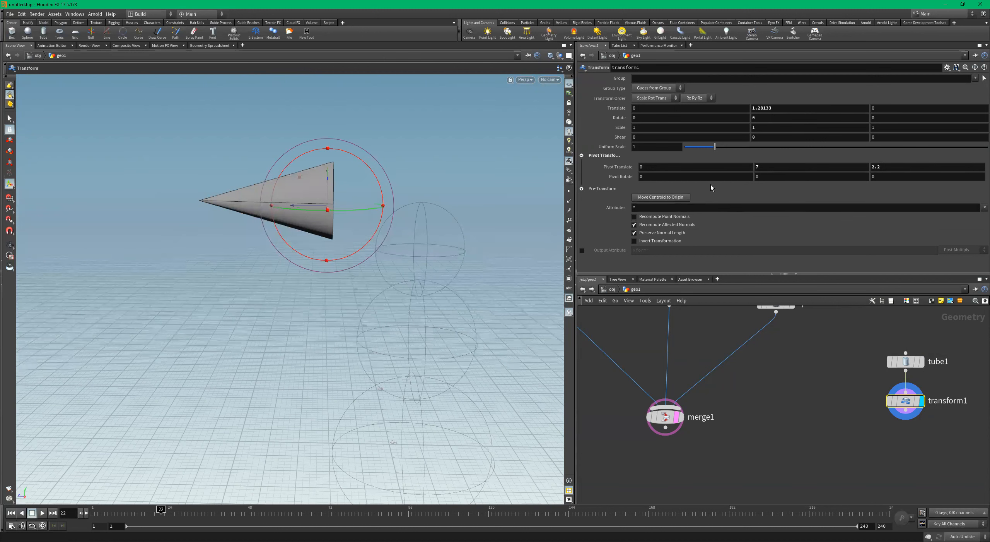
Try a uniform scale of 0.65 on transform1 and undo it
drag(716, 150, 701, 151)
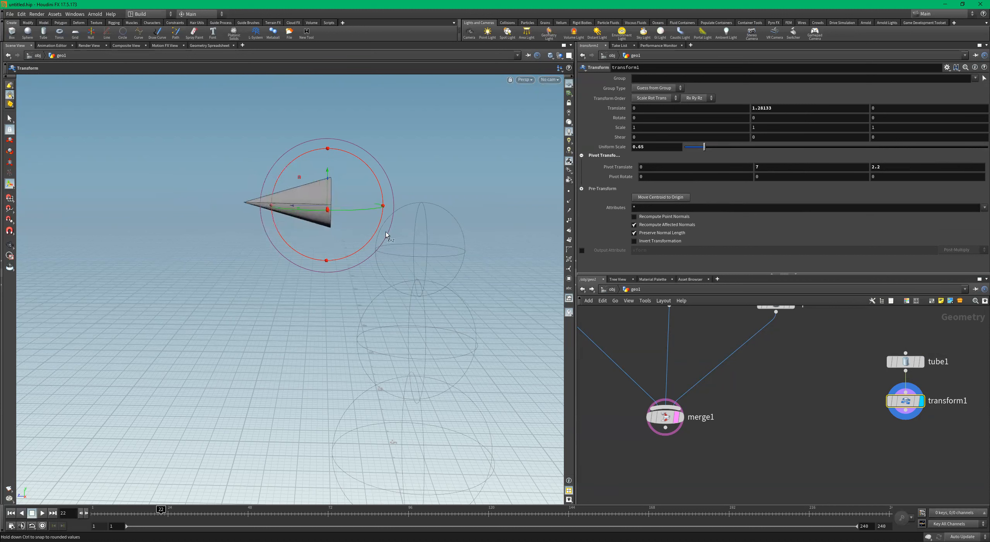
key(ctrl+z)
scroll(807, 383, down, 2)
scroll(851, 397, up, 2)
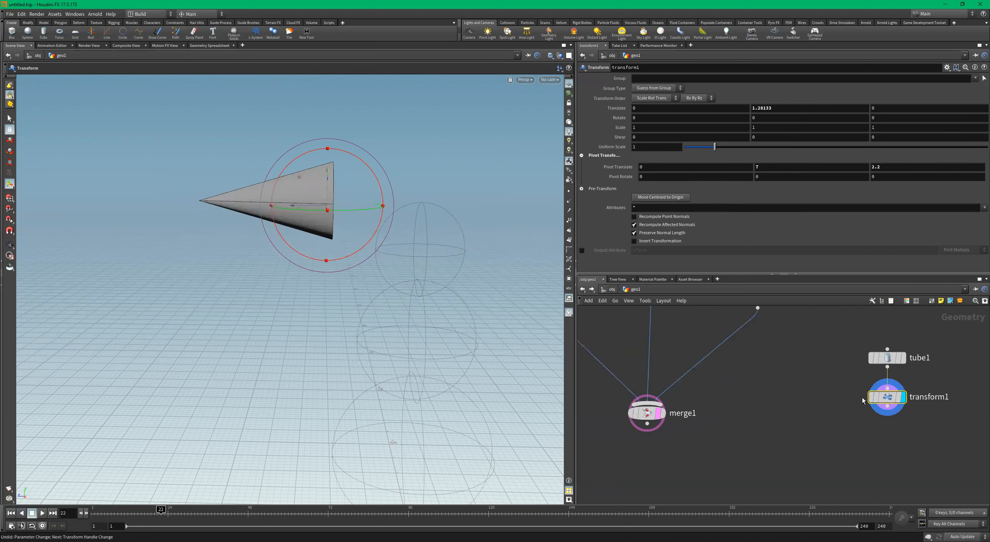
Move transform1 aside, branch a second Transform node from tube1 and display its result
drag(876, 399, 815, 406)
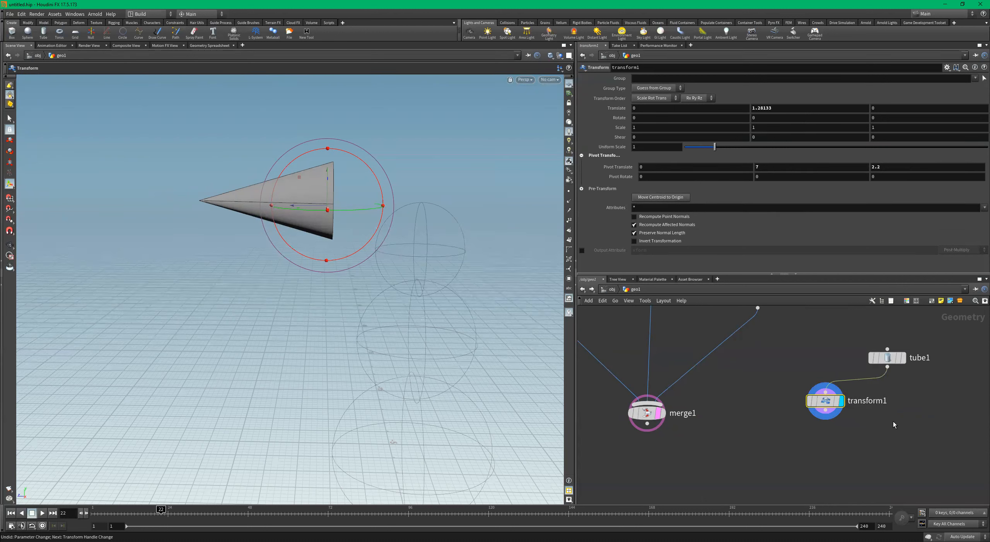
key(Tab)
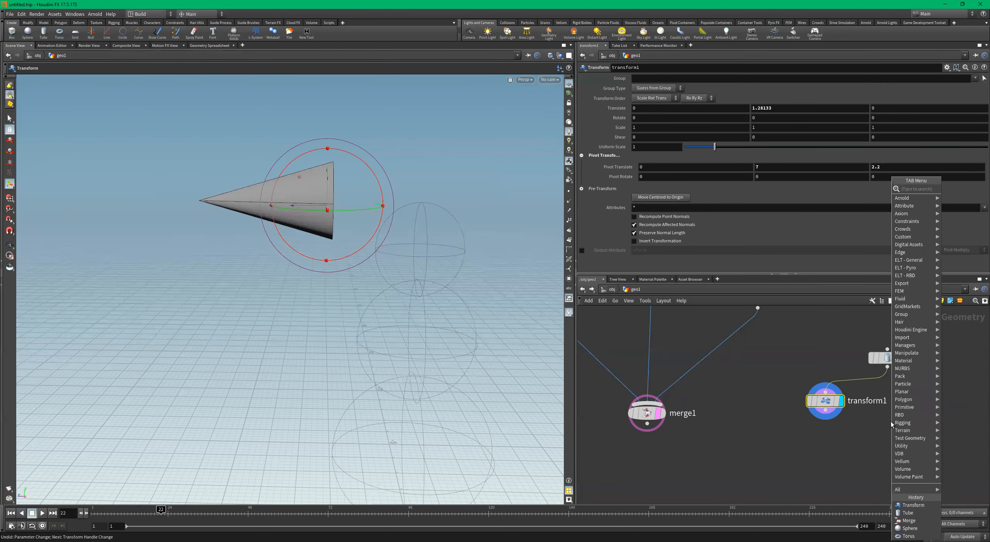
text(transform)
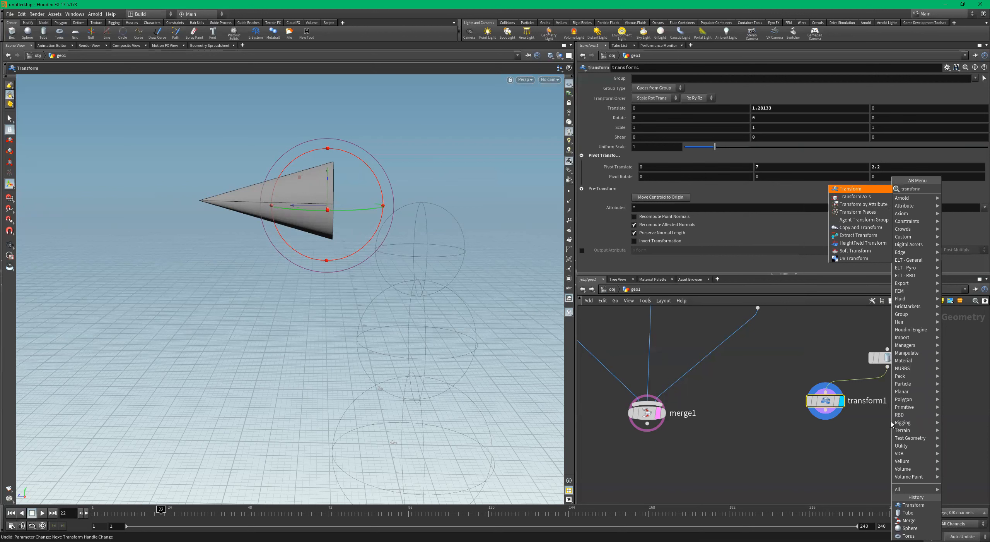
key(Return)
click(891, 424)
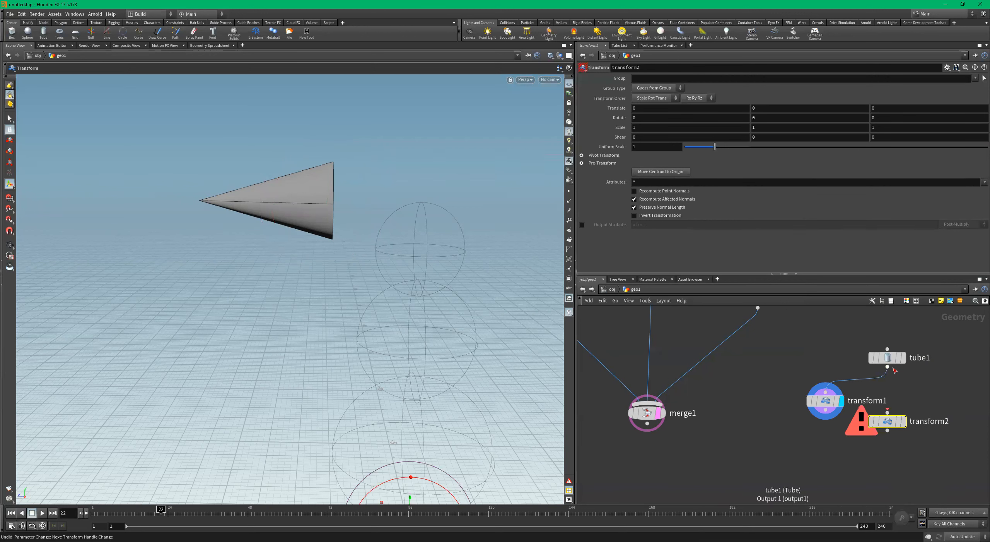
drag(887, 366, 888, 421)
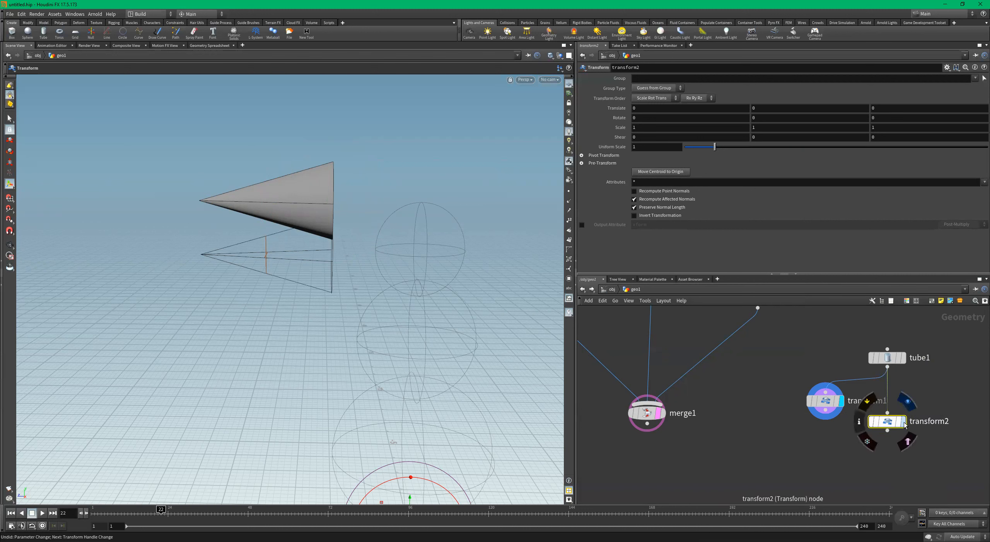
click(904, 424)
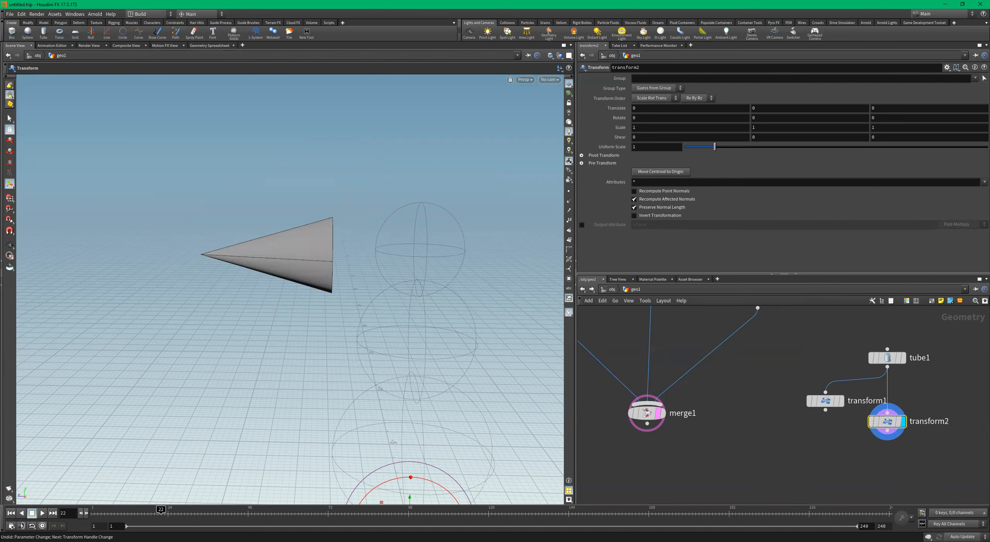
Examine the cone's pivot position relative to the snowman and compare the settings of transform1 and transform2
alt+right_drag(186, 285, 321, 303)
alt+drag(321, 302, 328, 320)
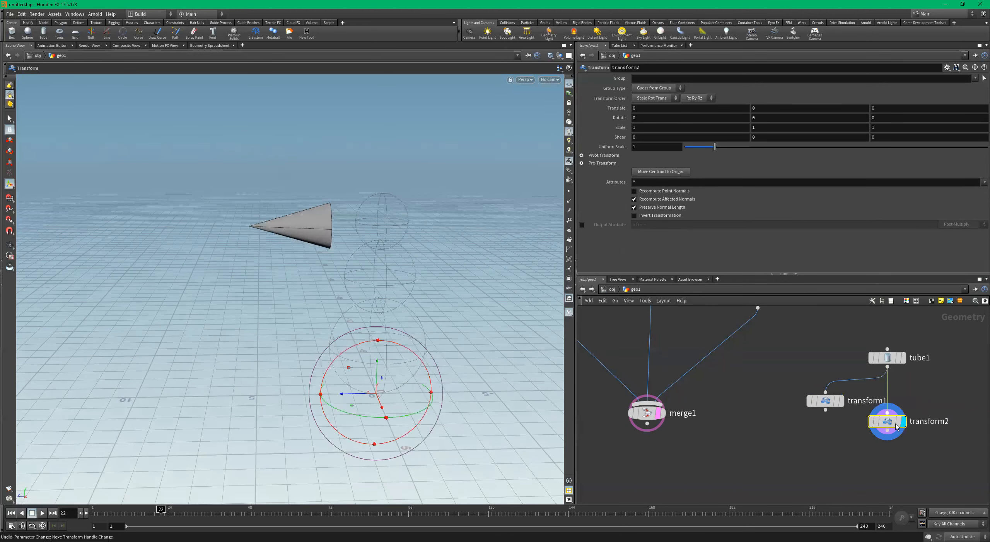
alt+drag(376, 385, 359, 394)
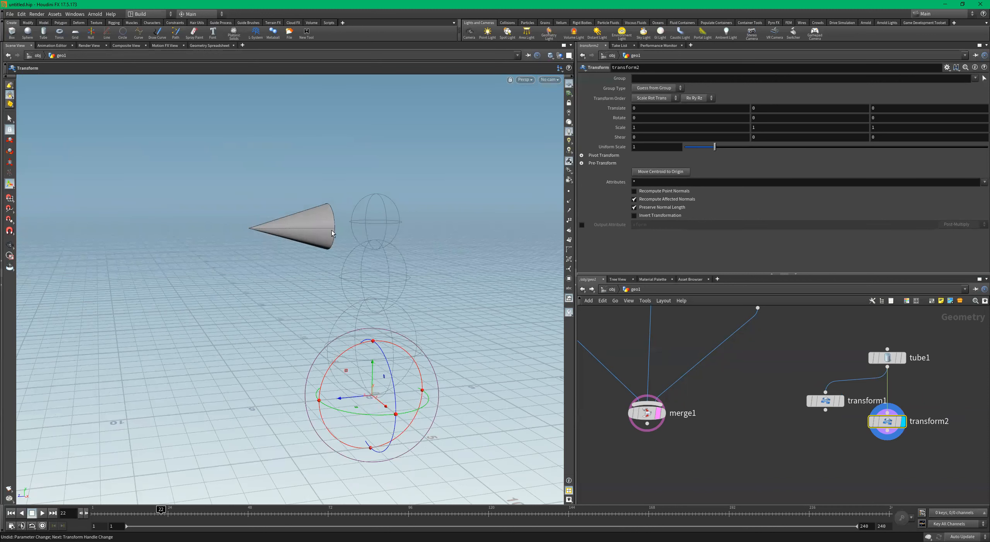
alt+drag(358, 241, 311, 217)
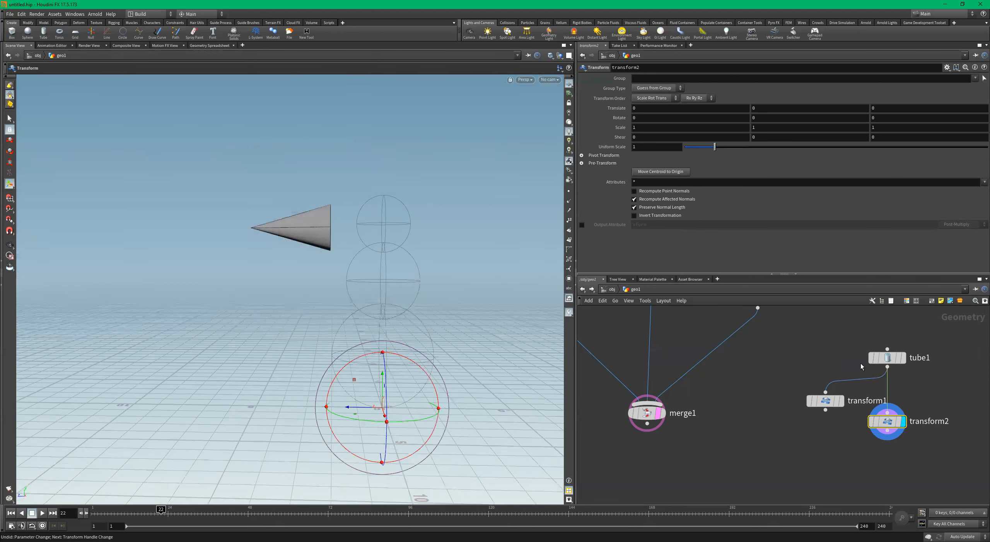
drag(807, 430, 813, 440)
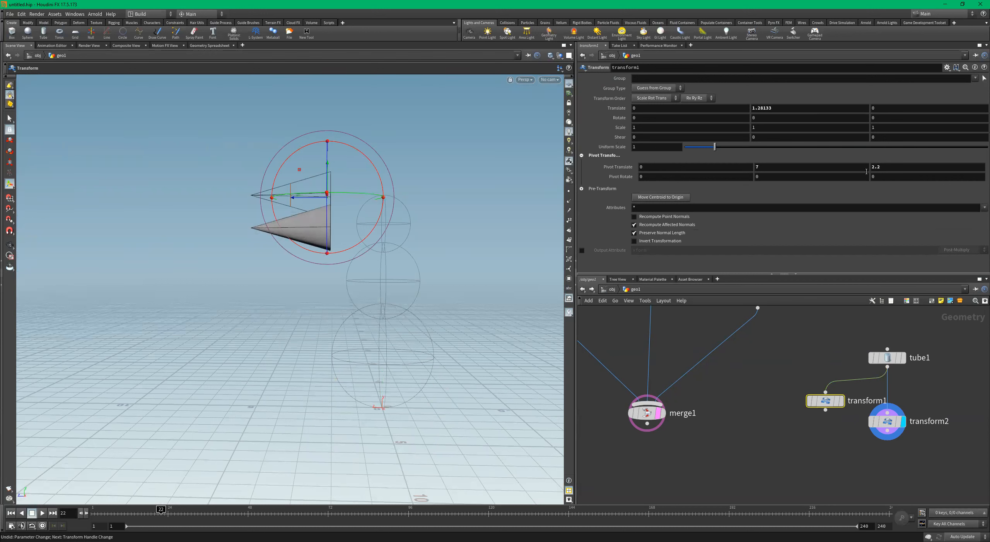
drag(922, 403, 903, 442)
scroll(903, 442, down, 2)
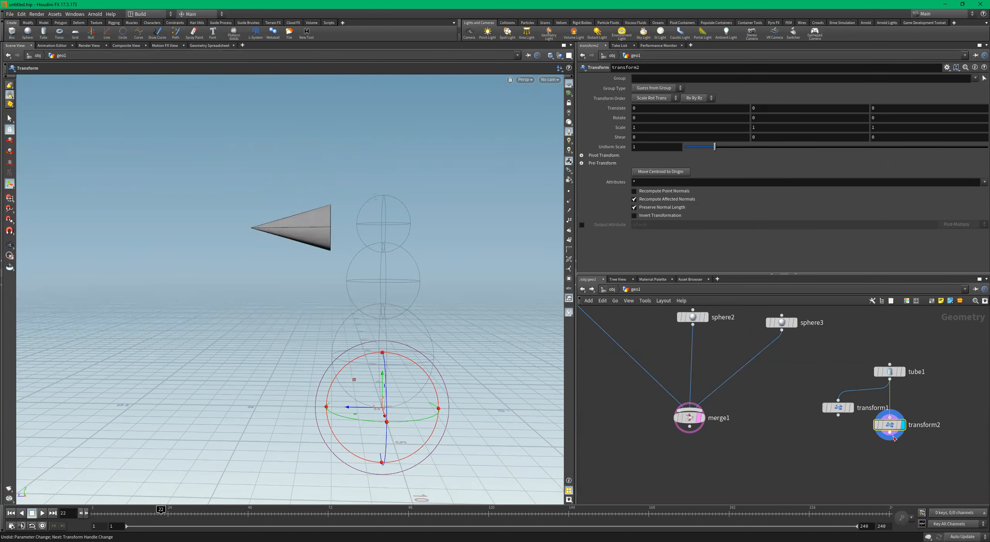
alt+drag(396, 286, 424, 304)
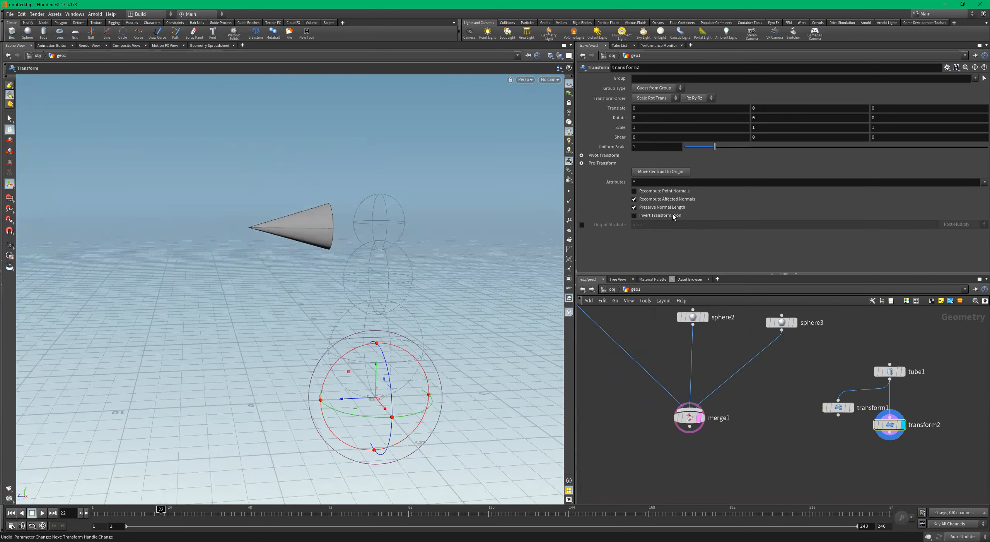
Move the cone's centroid to the origin in transform2
click(650, 174)
key(Escape)
key(Return)
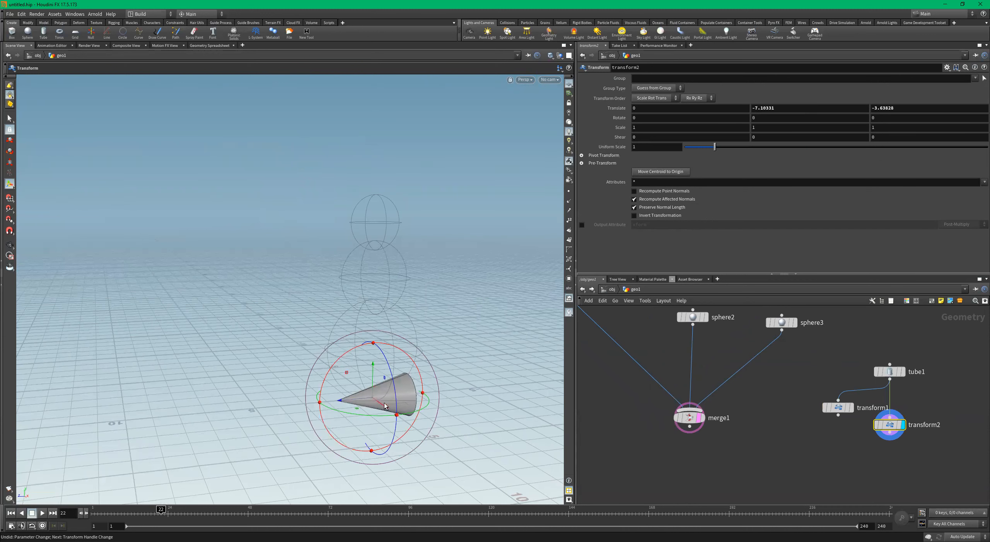
key(Escape)
Move the cone up beside the snowman's head, to about Y 0.225 and Z -0.96, and set transform2's uniform scale to 0.42
drag(411, 394, 329, 214)
key(Return)
key(Escape)
drag(716, 151, 703, 151)
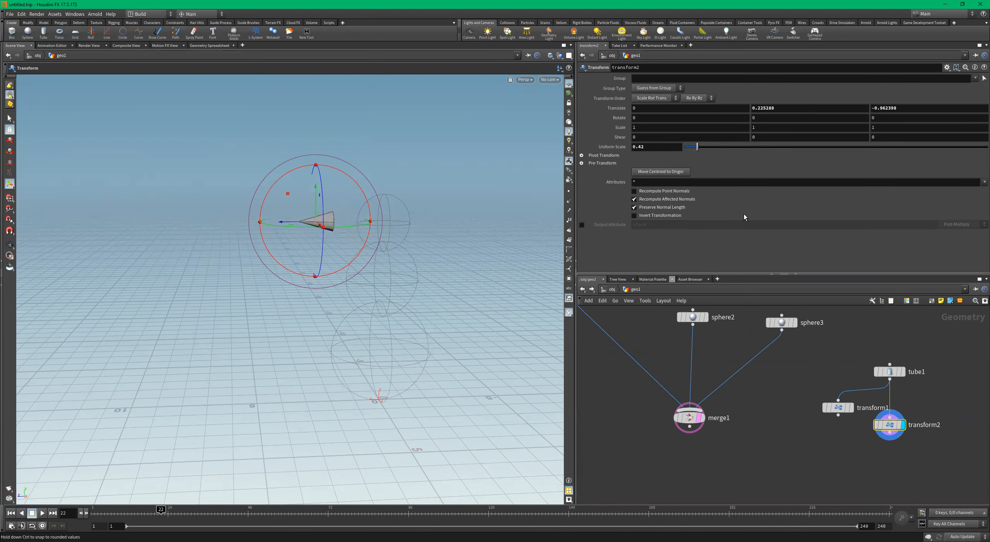
alt+drag(444, 230, 421, 227)
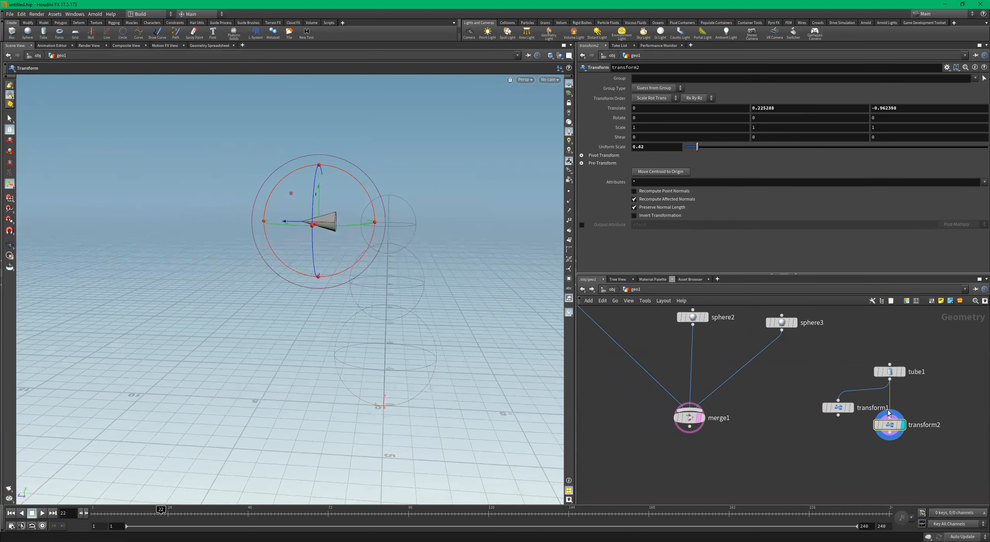
Display transform1's result and switch back to transform2 to compare the two cones
scroll(889, 406, up, 2)
click(830, 408)
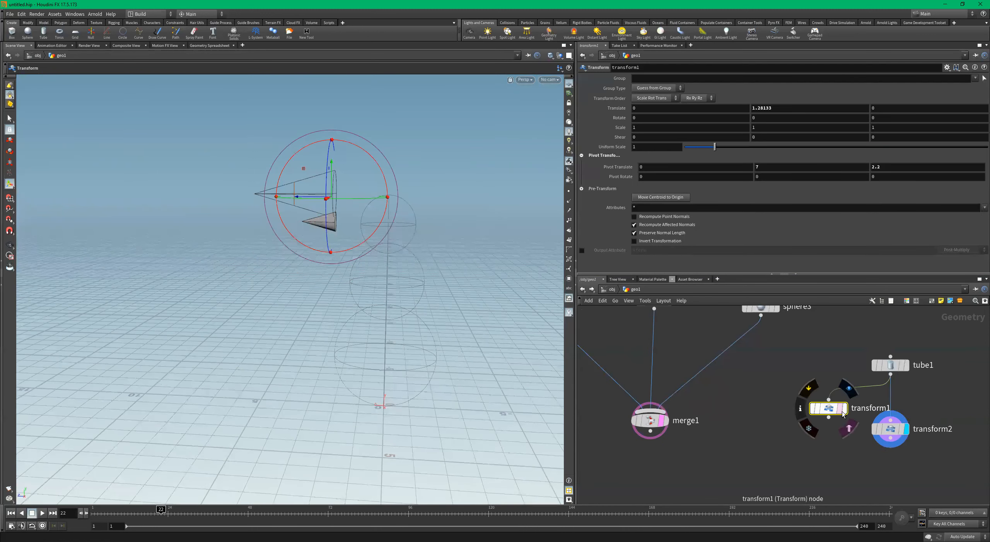
click(849, 388)
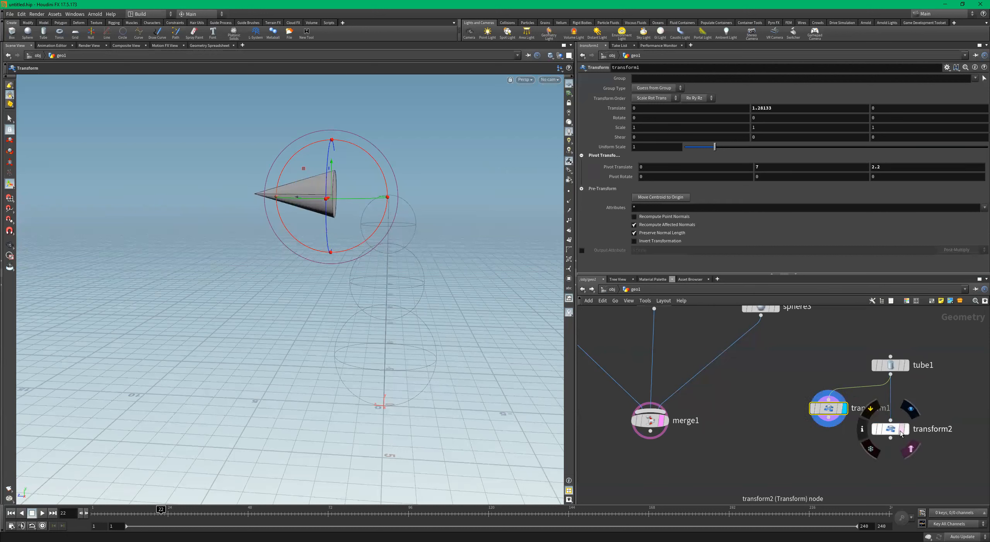
click(911, 408)
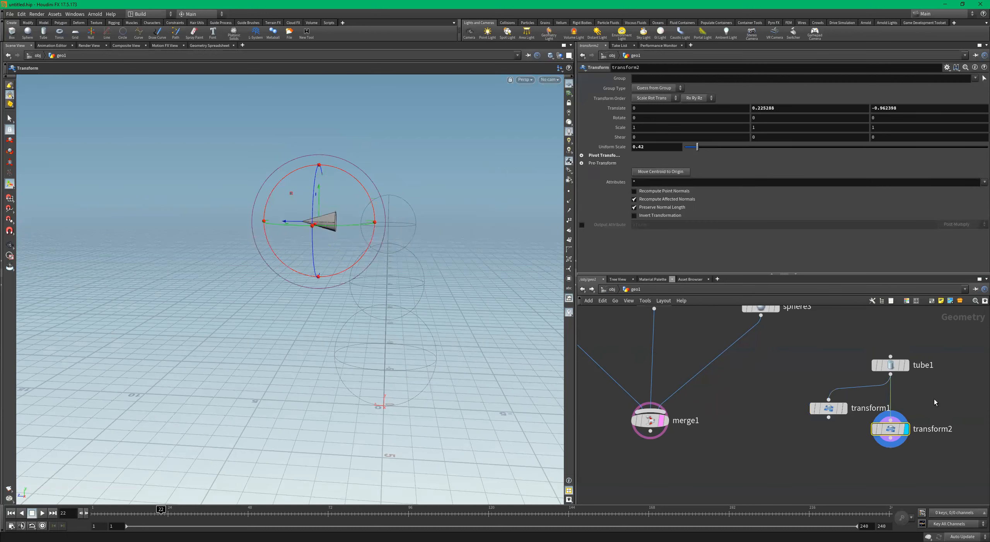
Branch a third Transform node from tube1 with transform2's settings and set its uniform scale to 0.83
shift+click(875, 426)
drag(875, 426, 925, 438)
click(835, 410)
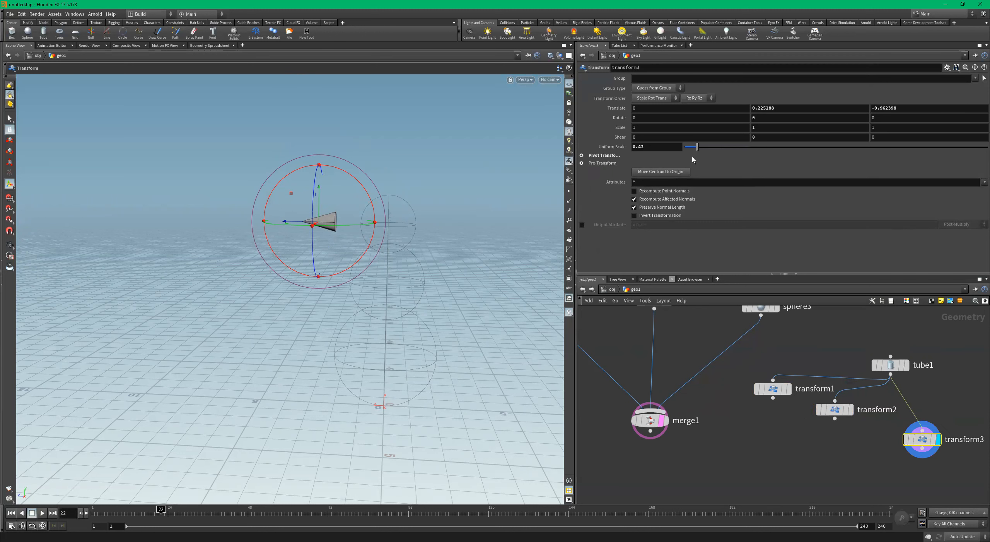
drag(702, 149, 715, 150)
Display transform2's result and lay out the three Transform nodes beneath tube1
scroll(814, 430, down, 3)
drag(828, 376, 766, 444)
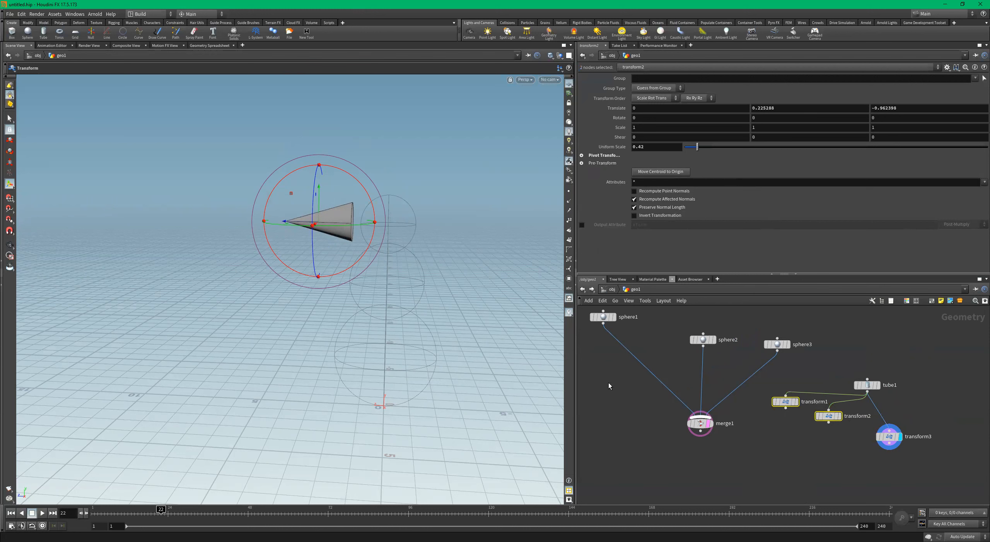
click(820, 433)
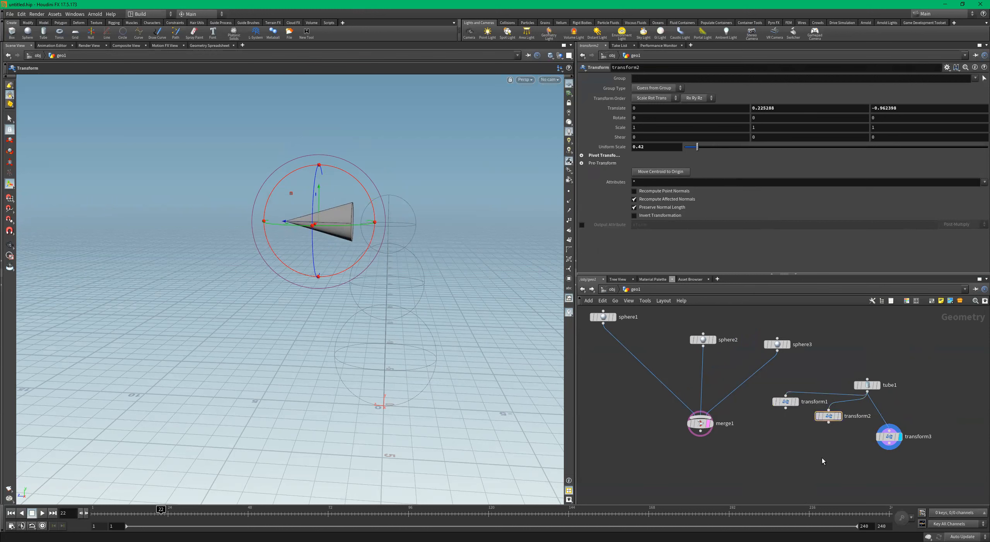
scroll(901, 418, up, 3)
click(814, 415)
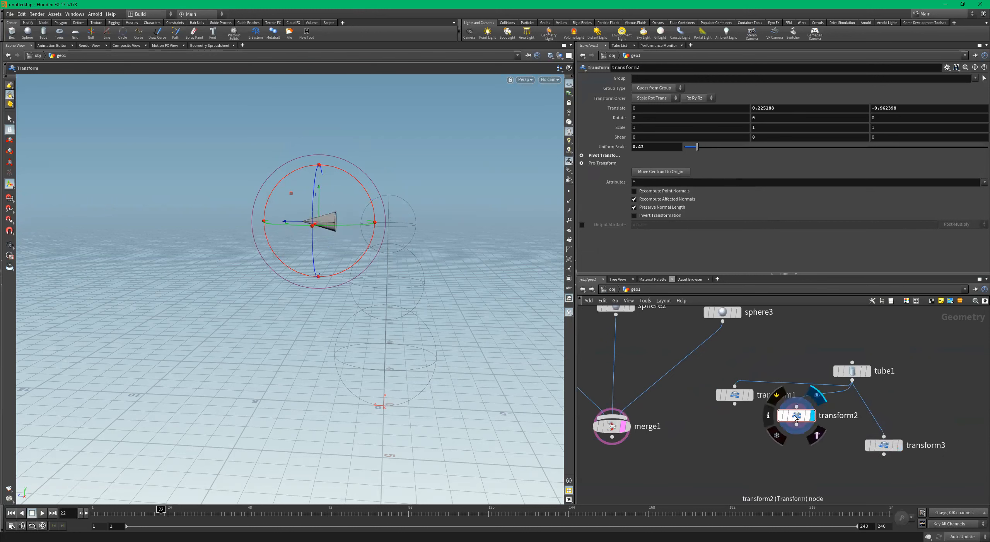
drag(684, 392, 901, 464)
key(l)
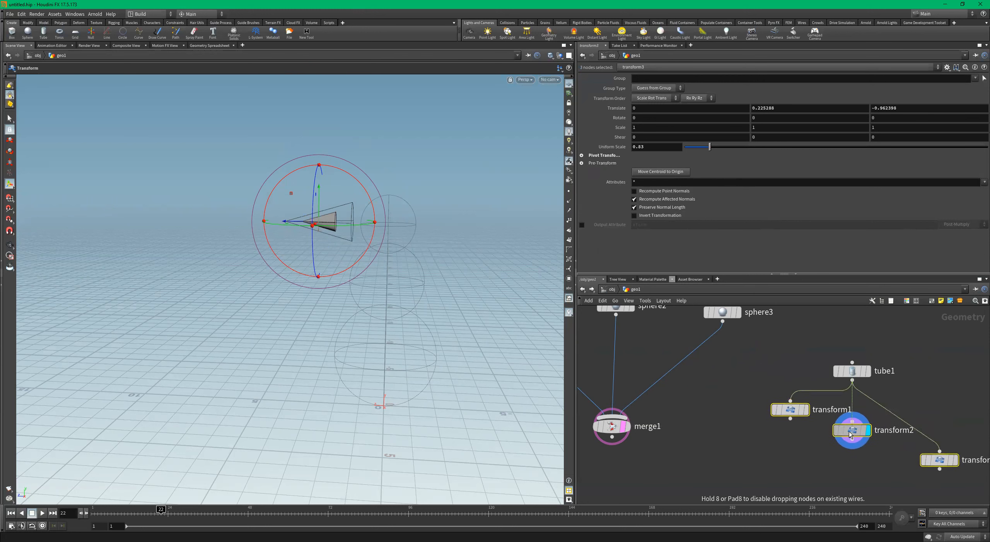
Delete the transform3 node
click(866, 452)
click(859, 431)
click(938, 460)
key(Delete)
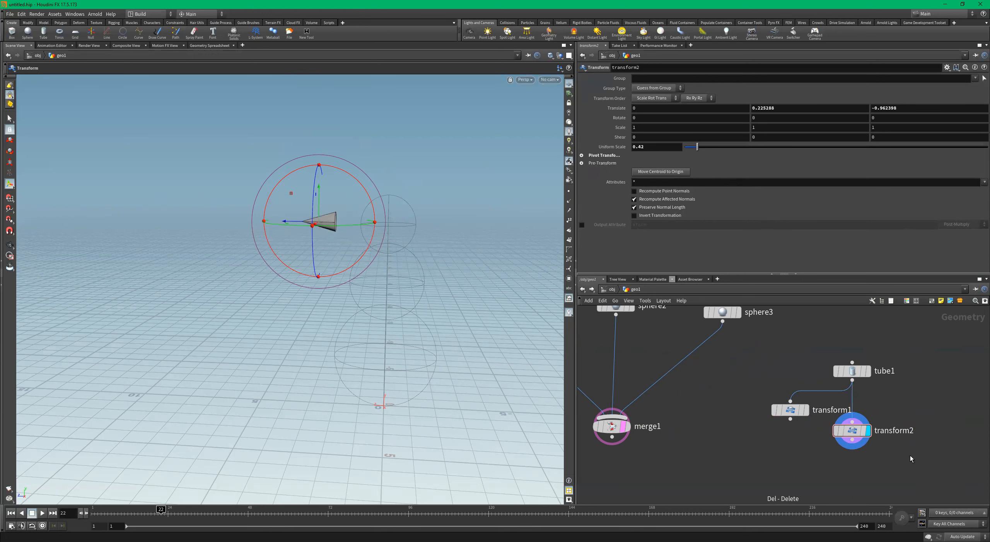
Move the cone along Z against the snowman's head, to a transform2 Z translate of about -2.18
alt+drag(407, 253, 404, 279)
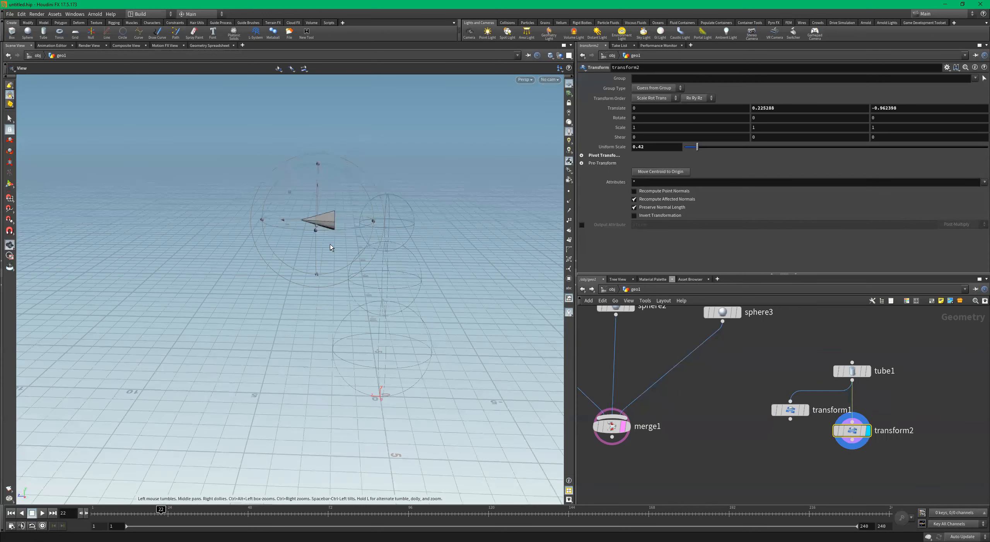
drag(290, 221, 348, 217)
scroll(720, 423, down, 2)
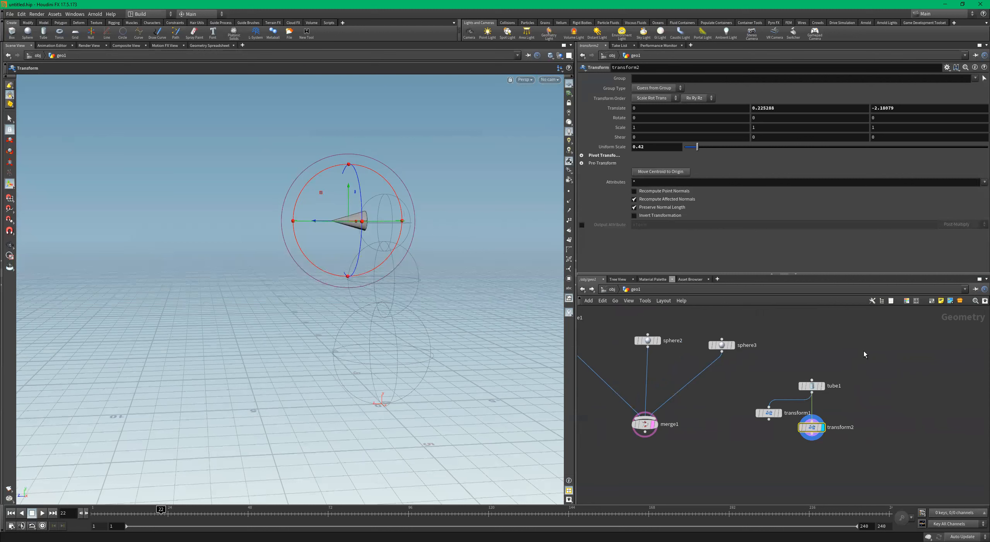
Move the tube1 branch aside, connect transform2 to merge1 and display the merged snowman
drag(863, 354, 780, 447)
drag(769, 413, 822, 381)
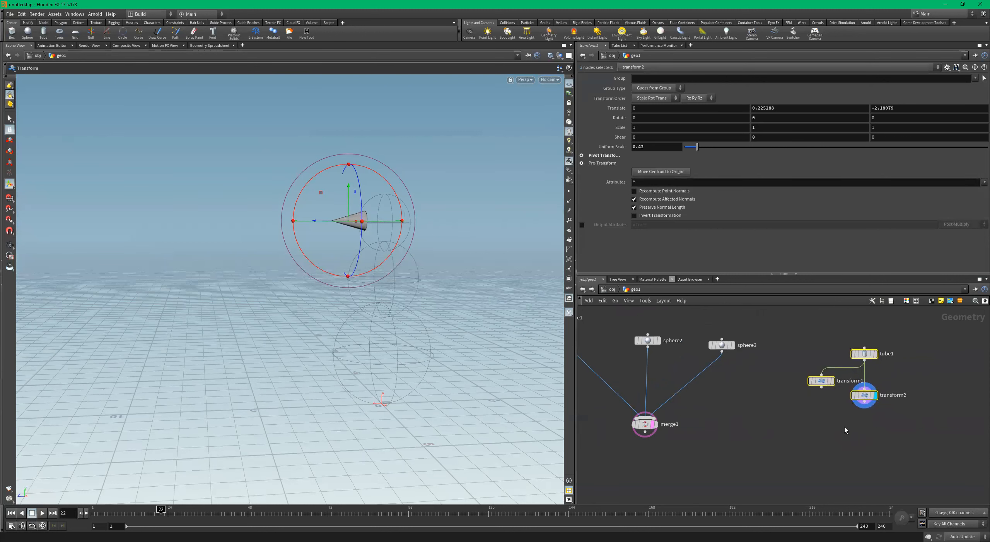
click(864, 395)
click(865, 405)
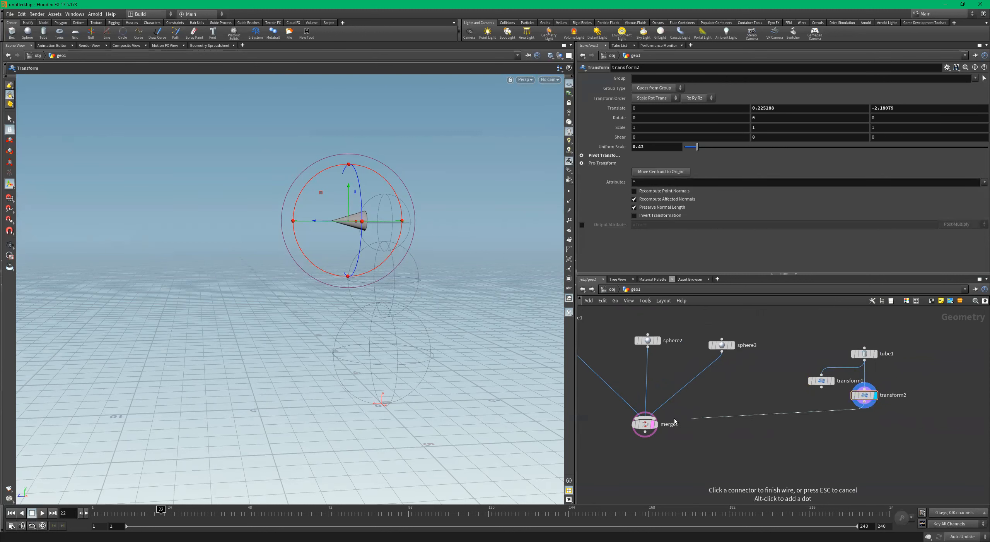
click(662, 423)
click(653, 424)
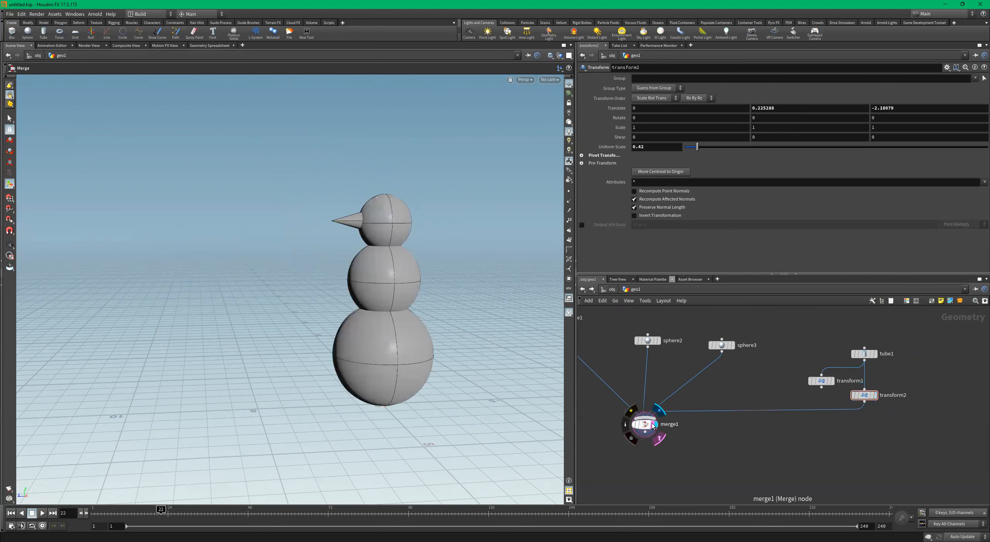
alt+drag(324, 210, 343, 224)
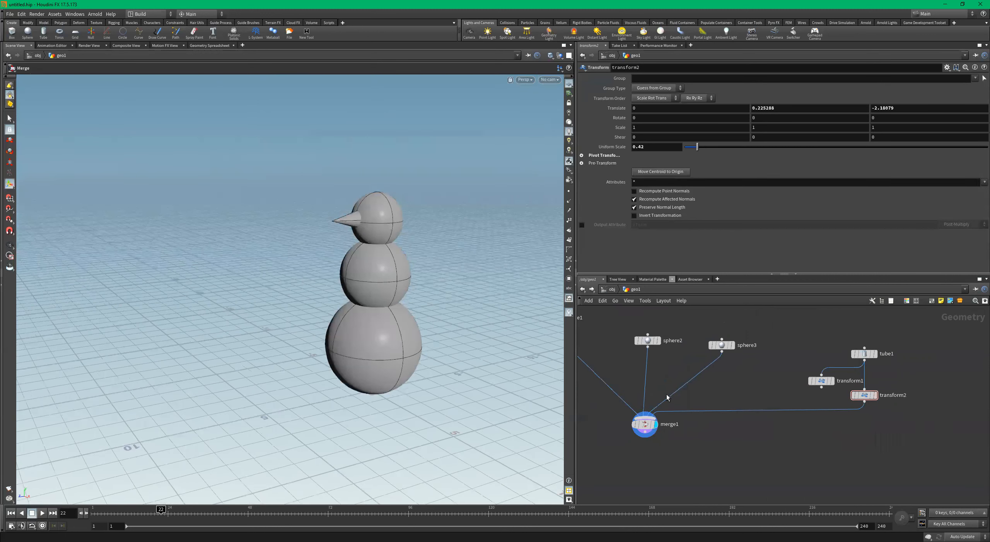
alt+drag(372, 272, 370, 260)
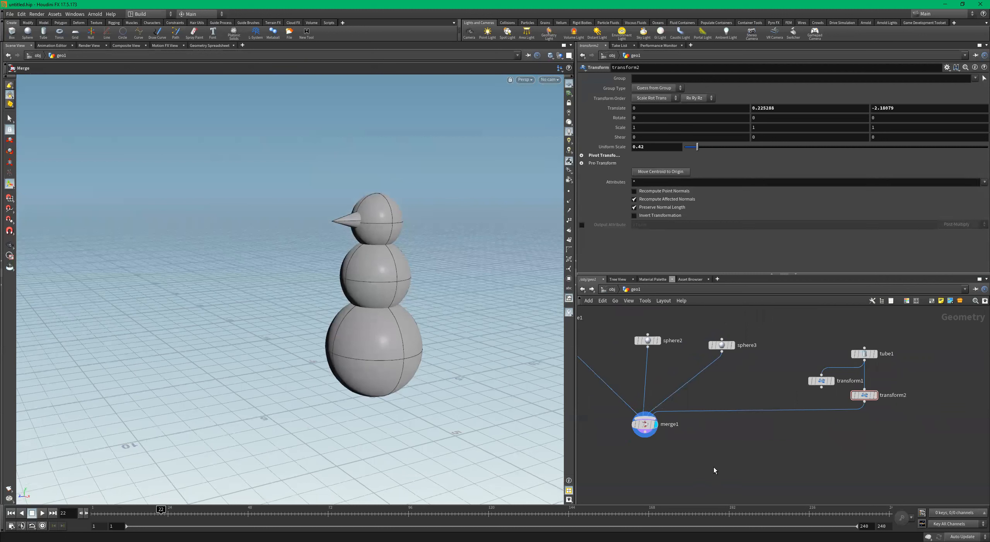
Add a Null node and connect it beneath merge1
key(Tab)
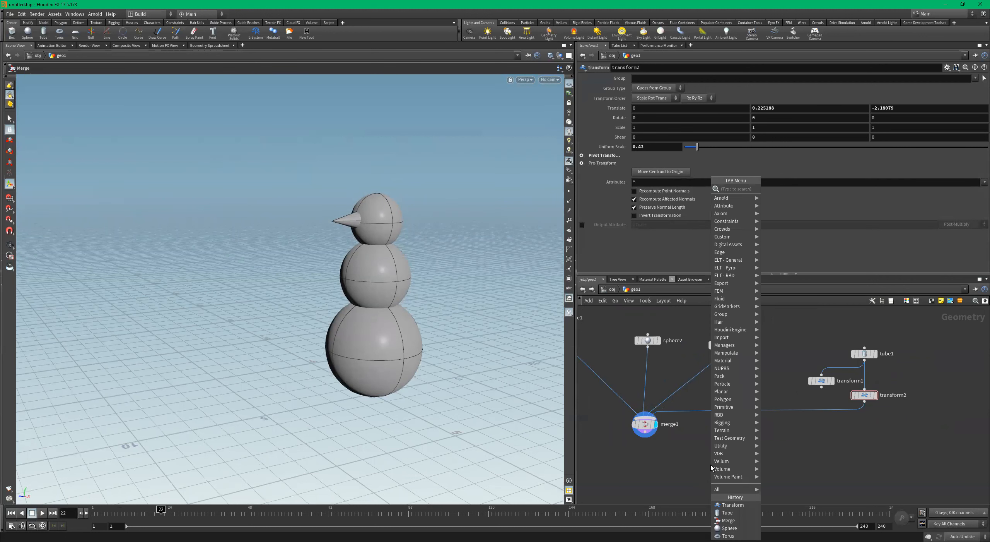
text(null)
key(Return)
click(710, 464)
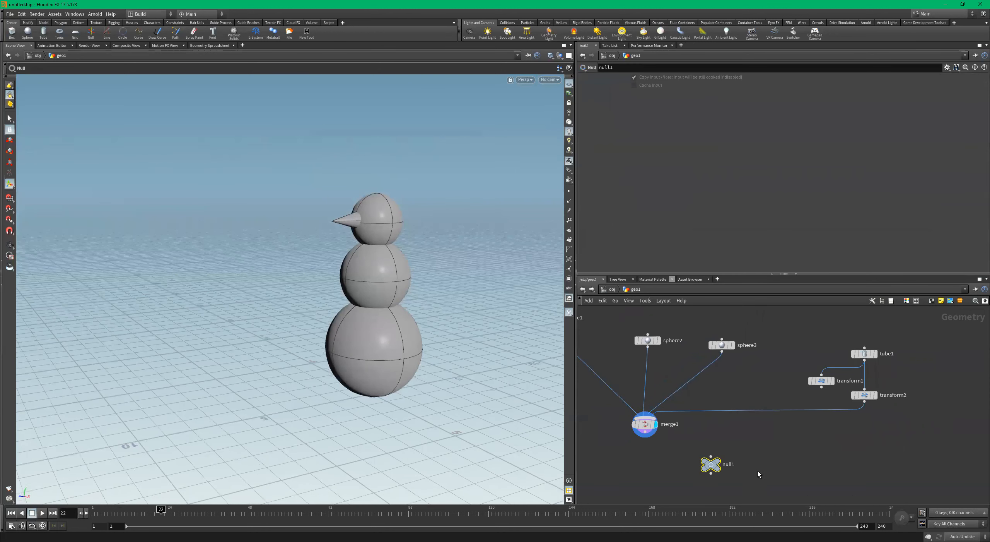
drag(711, 468, 646, 466)
Rename the null beneath merge1 as Body
scroll(647, 442, up, 3)
double_click(674, 483)
text(Body)
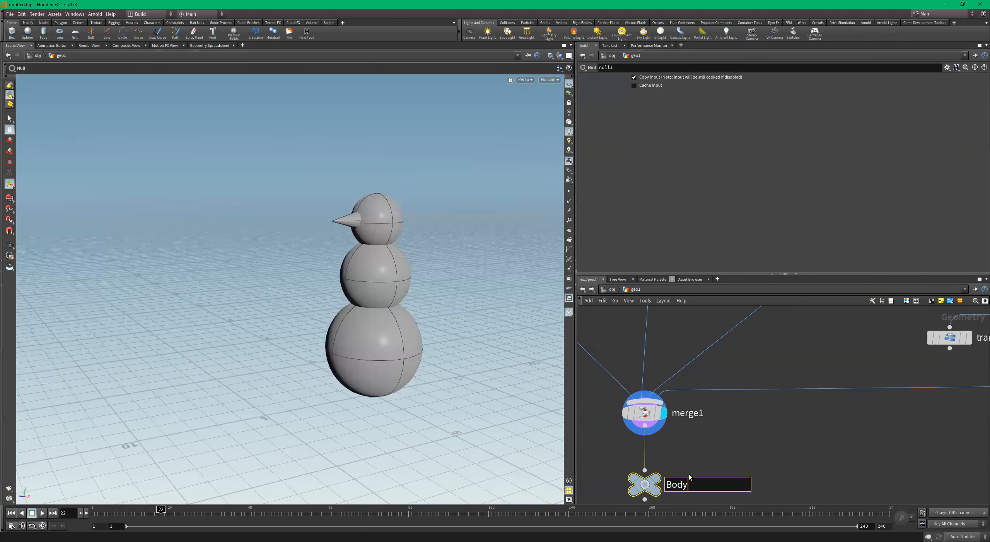
key(Return)
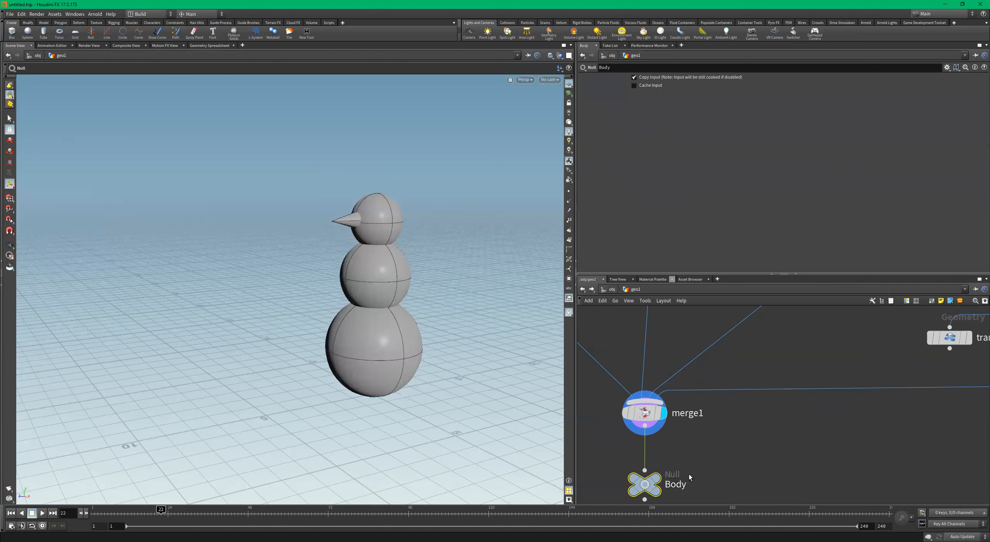
scroll(702, 431, down, 5)
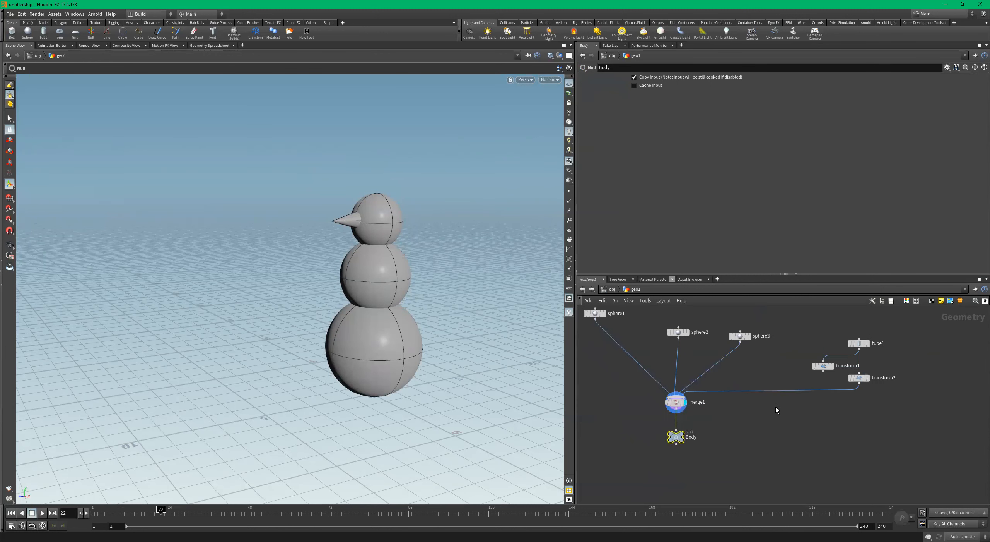
Duplicate the Body null beneath transform2, connected to its output, and rename the copy nose
alt+drag(678, 438, 859, 383)
double_click(876, 439)
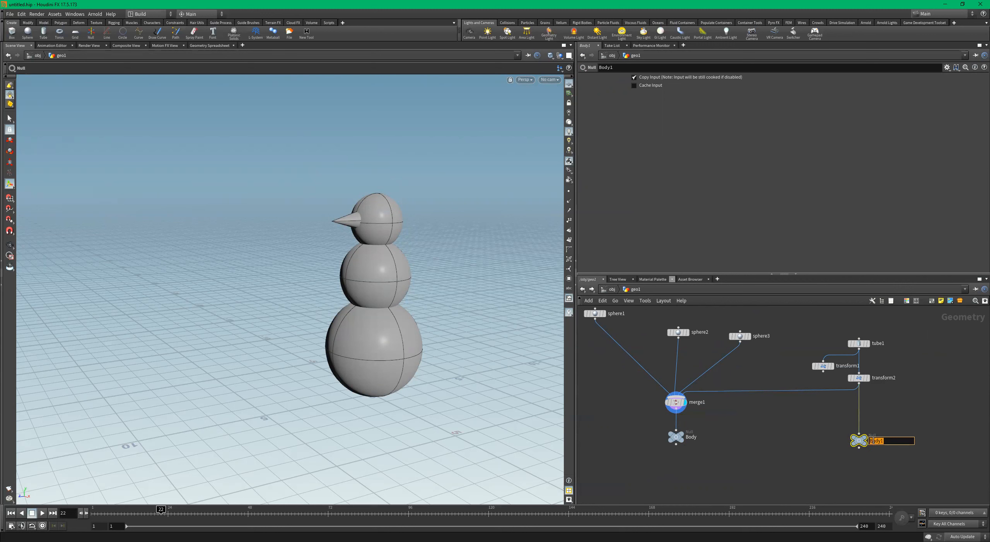
text(nose)
key(Return)
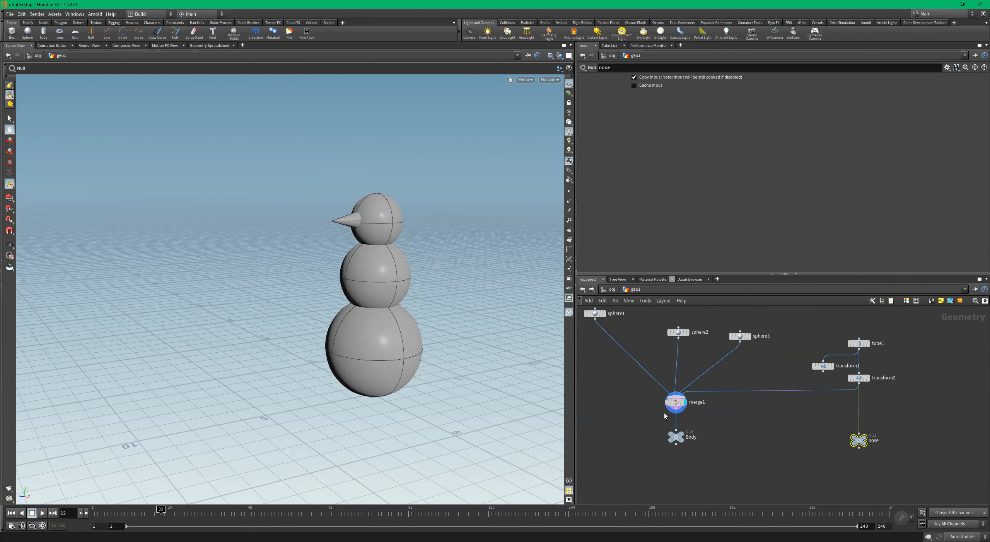
Cut the wire from transform2 to merge1, displaying the Body null and the nose null in turn
click(684, 437)
click(677, 437)
key(y)
drag(769, 375, 776, 443)
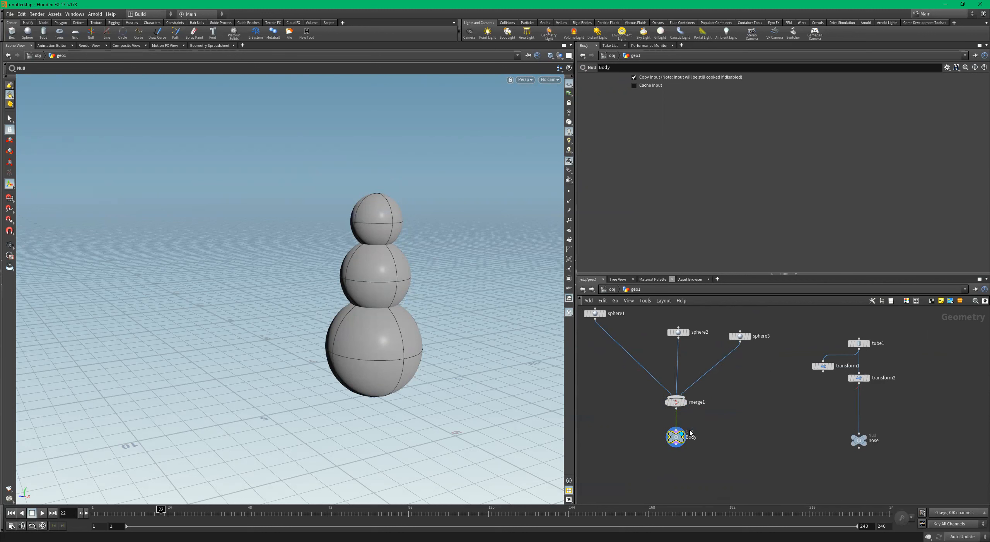
click(864, 442)
click(863, 442)
Add a second Merge node below the Body and nose nulls
scroll(779, 447, down, 4)
key(Tab)
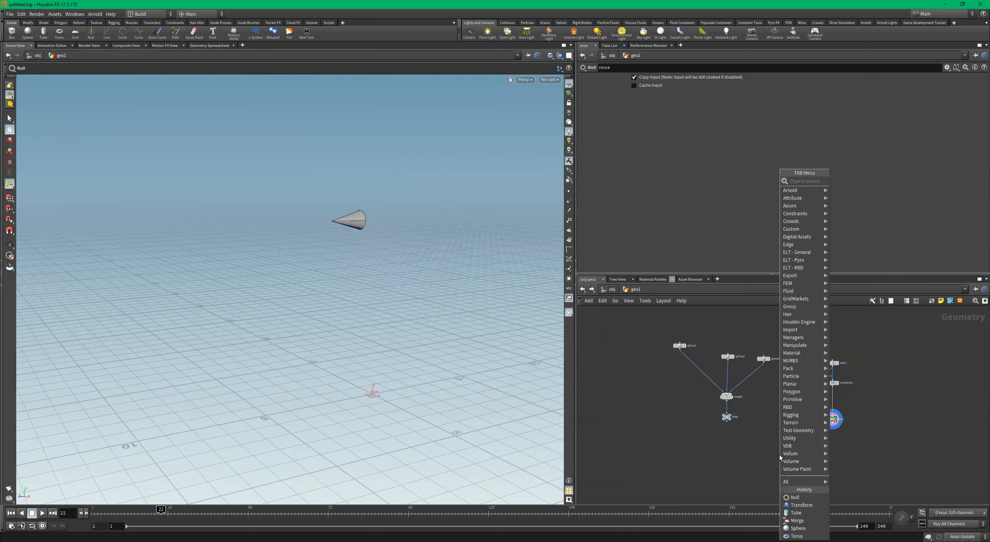
text(mer)
key(Return)
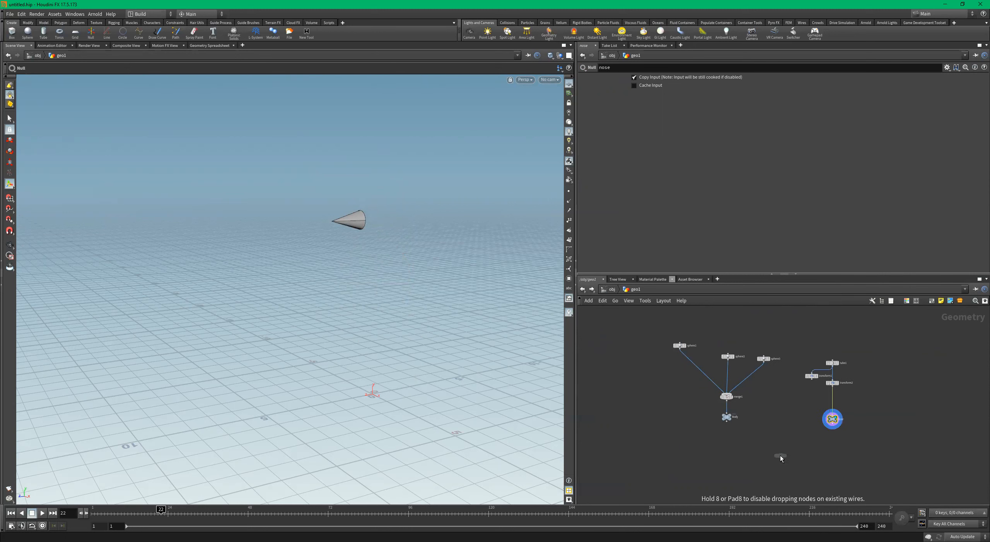
click(780, 457)
Try wiring the Body and nose nulls into merge2 and disconnect both again
drag(692, 406, 885, 433)
scroll(820, 432, up, 3)
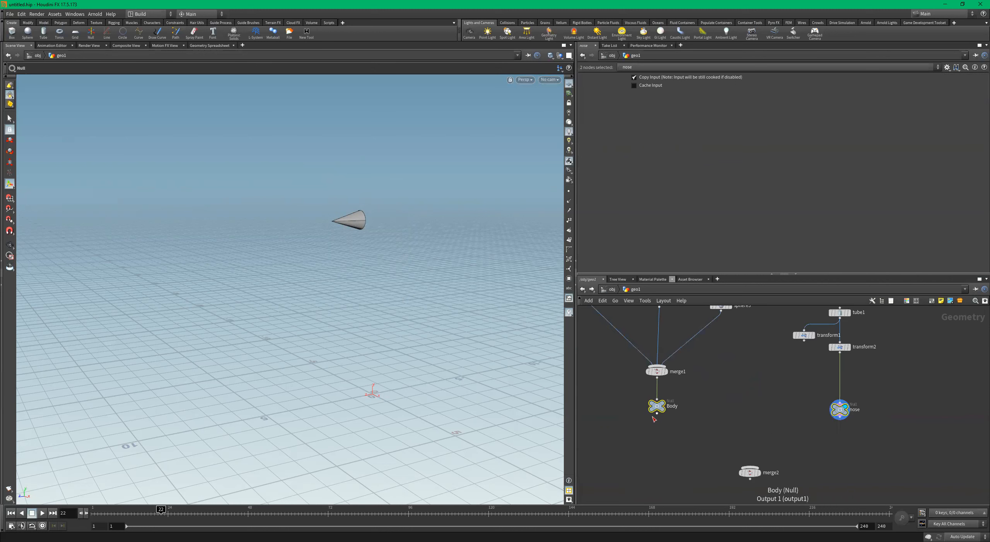
click(768, 428)
drag(657, 414, 750, 466)
drag(840, 417, 753, 466)
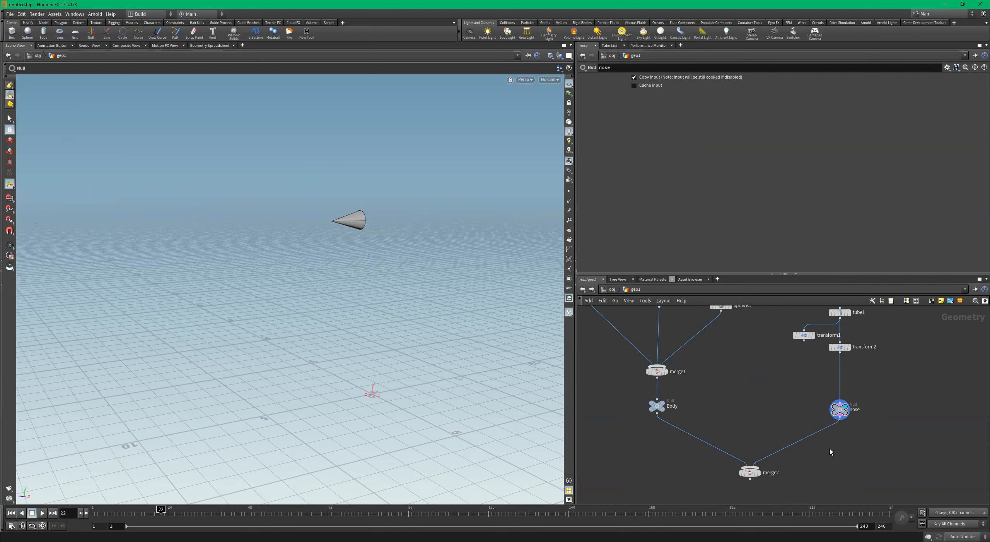
drag(626, 409, 958, 421)
drag(848, 461, 643, 427)
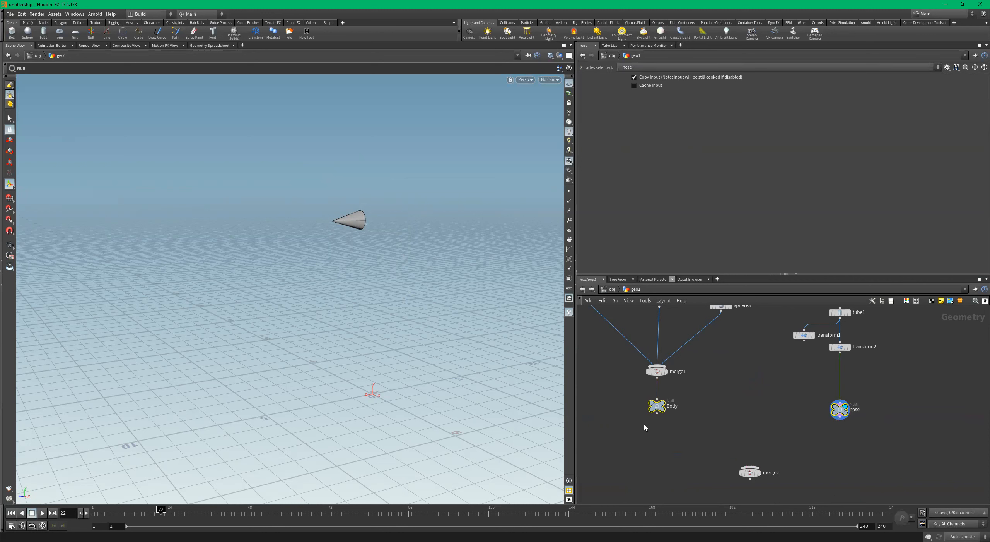
Connect the Body and nose nulls to merge2 and display the combined snowman
click(657, 416)
click(741, 463)
click(656, 417)
click(743, 472)
click(752, 472)
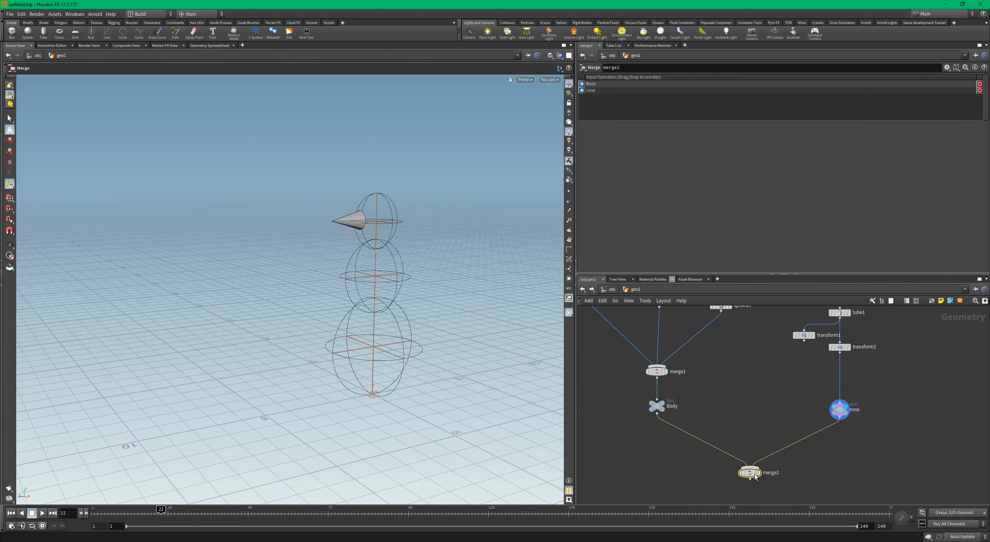
click(760, 472)
alt+drag(389, 281, 480, 289)
scroll(758, 377, down, 2)
middle_drag(757, 377, 778, 416)
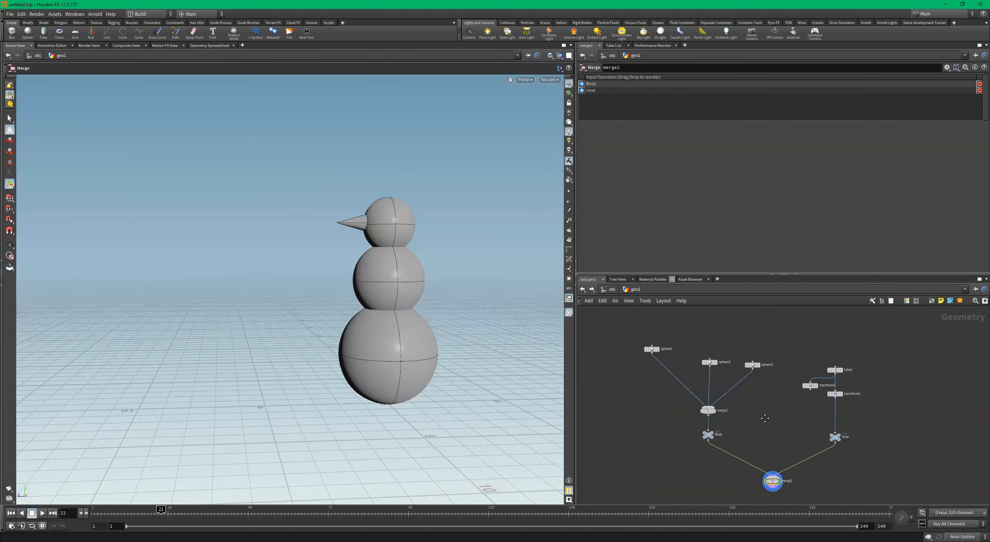
Arrange the sphere1, sphere2 and sphere3 nodes in a row above merge1
alt+drag(400, 325, 653, 368)
scroll(699, 356, up, 2)
drag(660, 335, 629, 406)
alt+drag(391, 329, 609, 347)
drag(721, 340, 698, 374)
drag(802, 344, 735, 423)
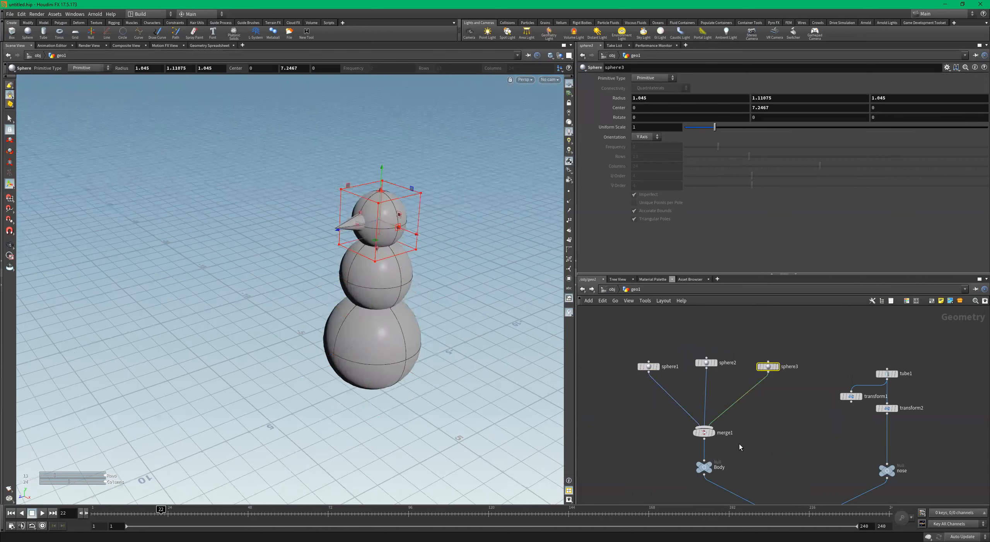
middle_drag(769, 460, 780, 403)
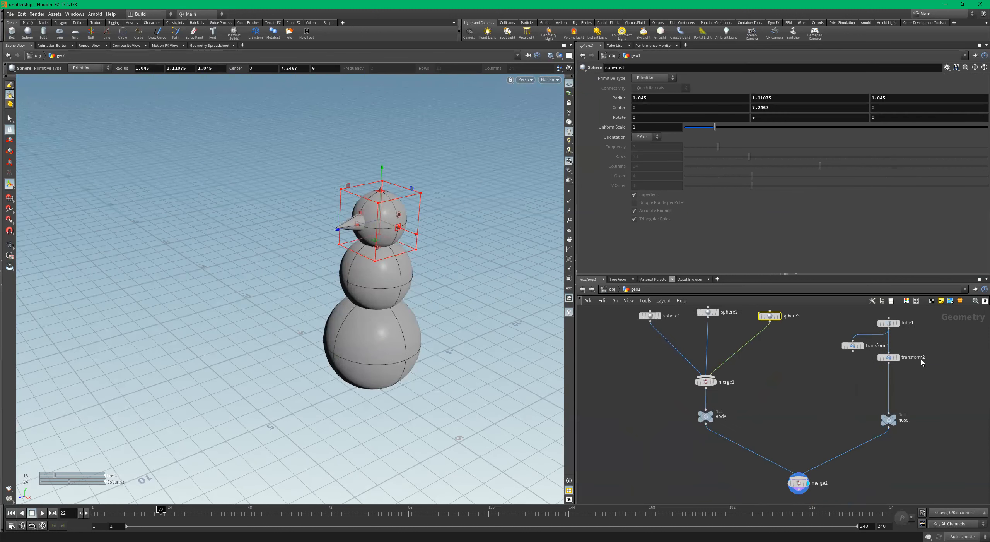
Add a Transform node to the network directly below merge2
click(892, 357)
scroll(868, 463, down, 2)
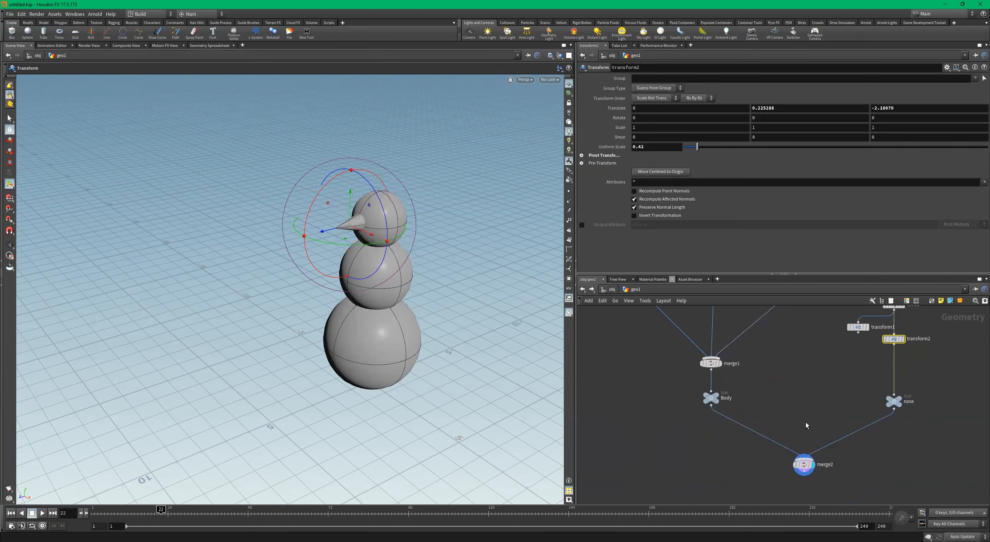
click(803, 465)
click(892, 357)
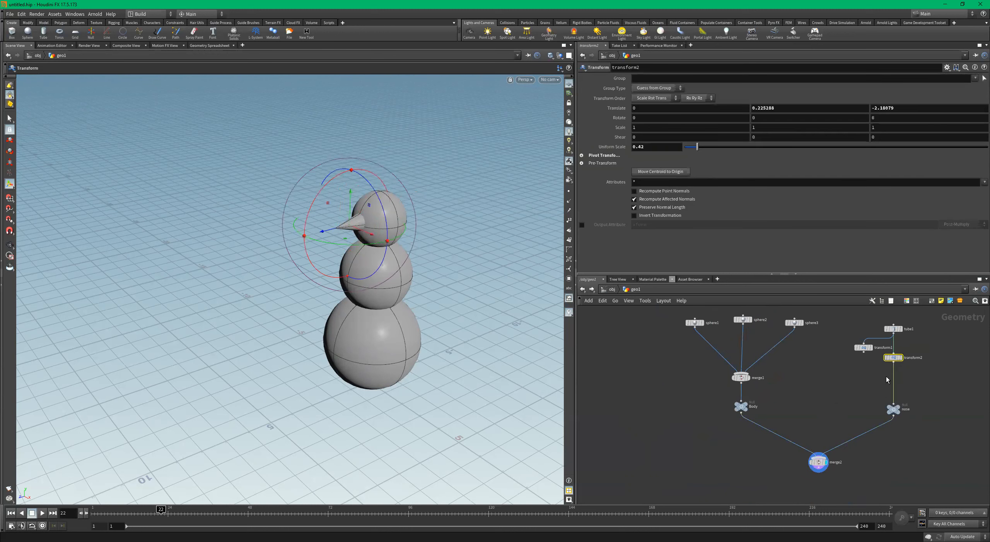
middle_drag(815, 487, 814, 448)
key(Tab)
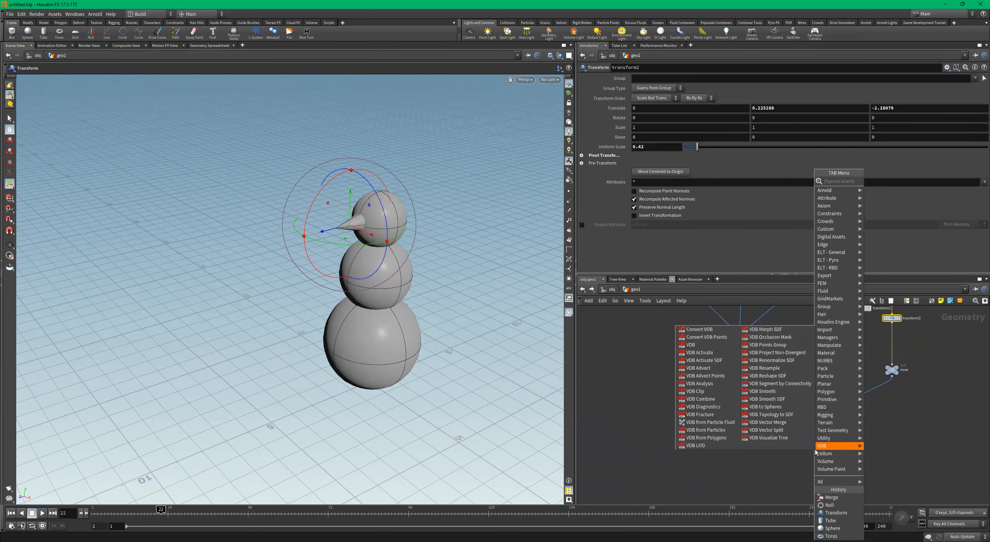
text(transform)
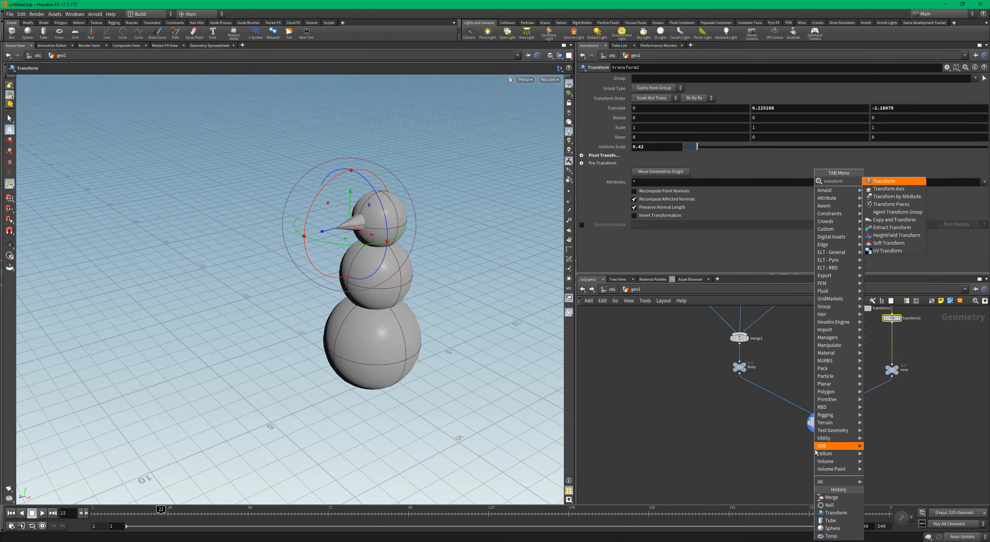
key(Return)
click(812, 441)
scroll(827, 437, up, 2)
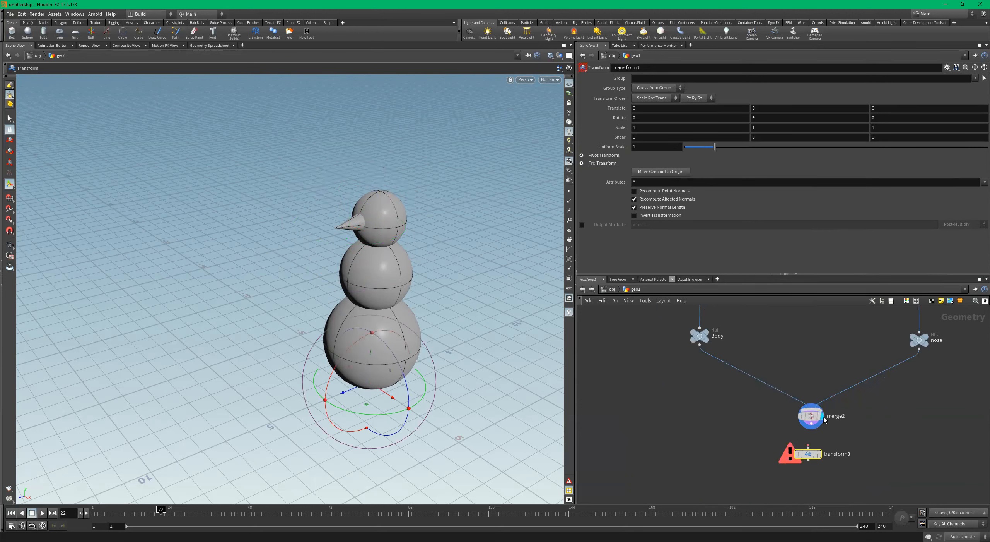
Wire merge2's output into the new transform3 node and make transform3 the displayed node
click(812, 426)
click(811, 449)
drag(812, 460, 812, 464)
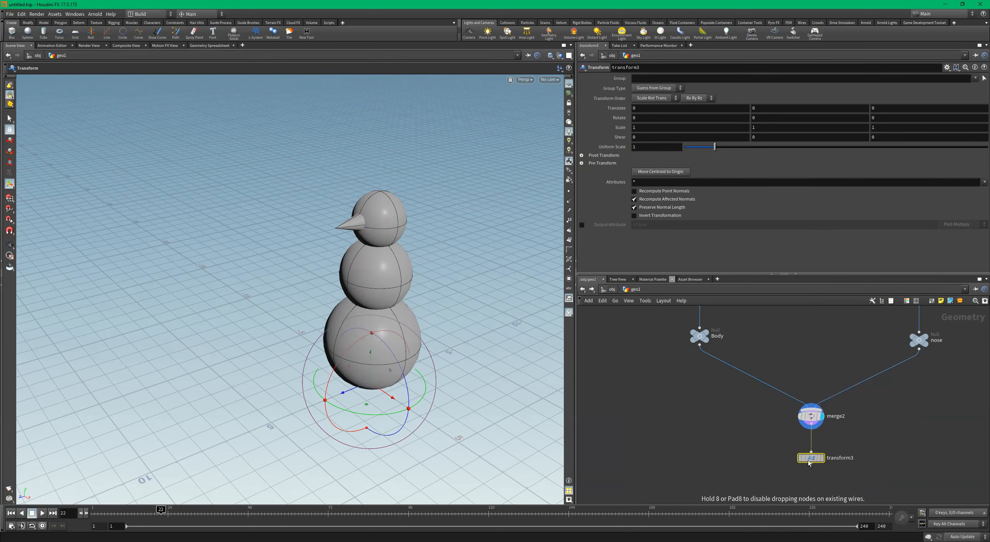
click(819, 459)
Try tilting the merged snowman about -47 degrees around X with transform3 and moving tube1 with its handle
mouse_move(369, 370)
alt+mouse_down()
mouse_move(354, 363)
mouse_move(280, 418)
mouse_move(352, 383)
mouse_move(383, 348)
mouse_move(381, 368)
mouse_move(354, 381)
mouse_move(377, 369)
alt+mouse_up()
scroll(818, 389, down, 4)
middle_drag(866, 420, 815, 479)
scroll(826, 374, up, 4)
click(800, 358)
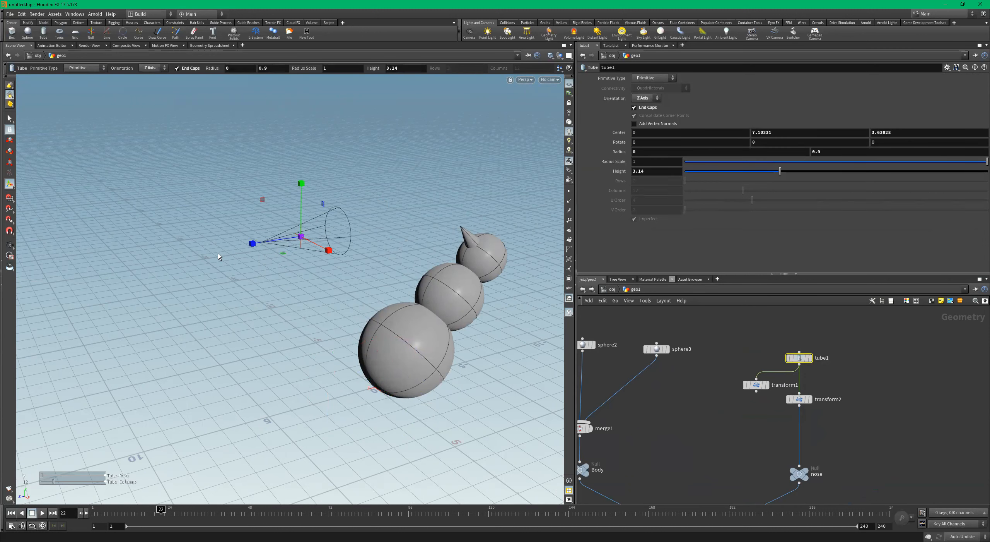
mouse_move(252, 243)
mouse_down()
mouse_move(171, 256)
mouse_move(324, 250)
mouse_move(218, 260)
mouse_move(292, 260)
mouse_move(259, 259)
mouse_up()
Undo the tube change and the rotation of the whole snowman
key(ctrl+z)
key(ctrl+z)
key(ctrl+z)
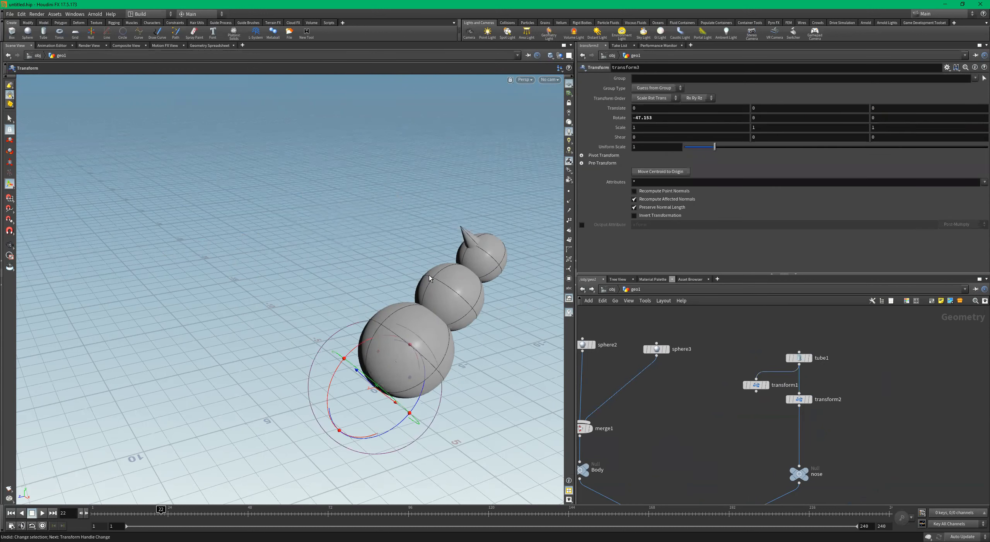
Wire transform1 into the nose null in place of transform2
scroll(817, 390, down, 4)
middle_drag(839, 433, 860, 407)
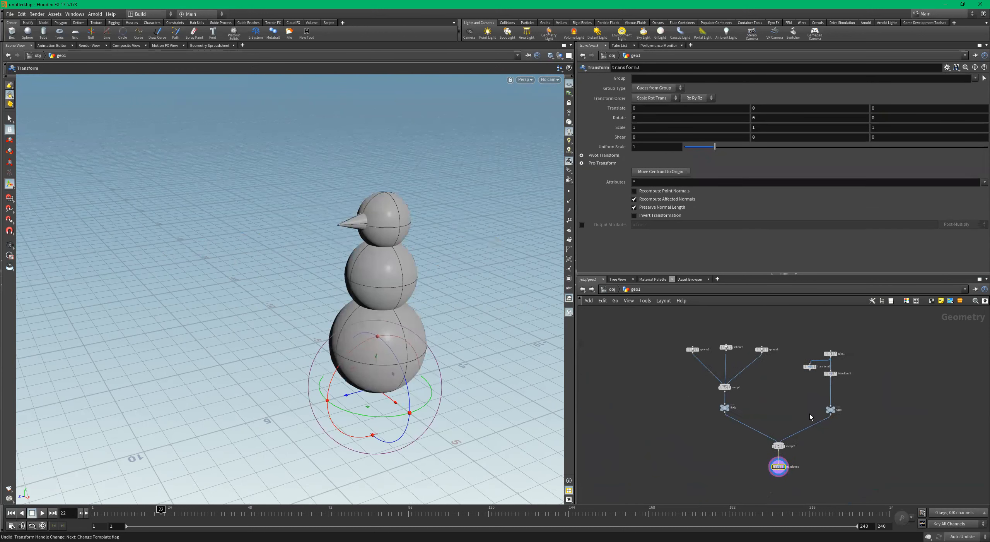
scroll(810, 414, up, 2)
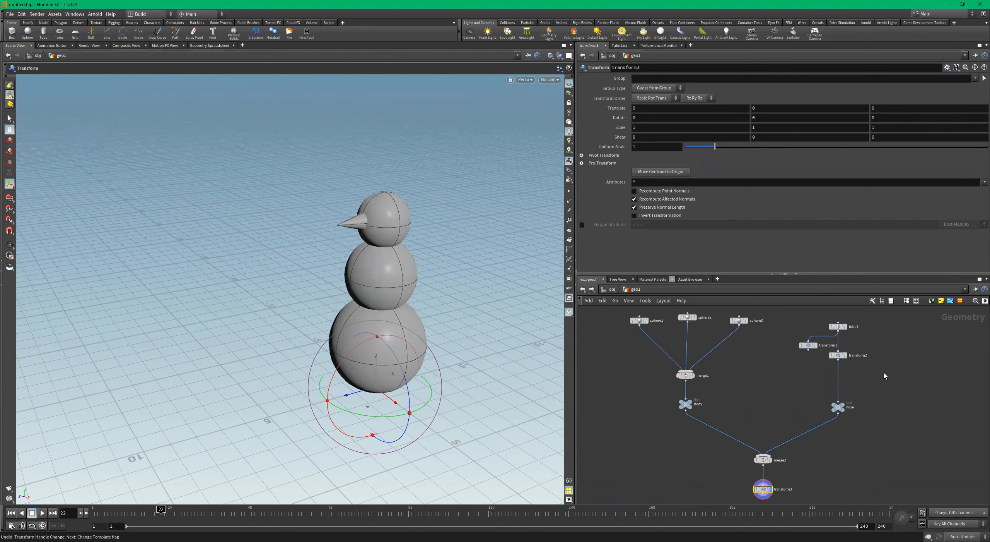
middle_drag(874, 357, 865, 371)
scroll(856, 360, up, 2)
drag(856, 358, 802, 387)
drag(893, 364, 824, 393)
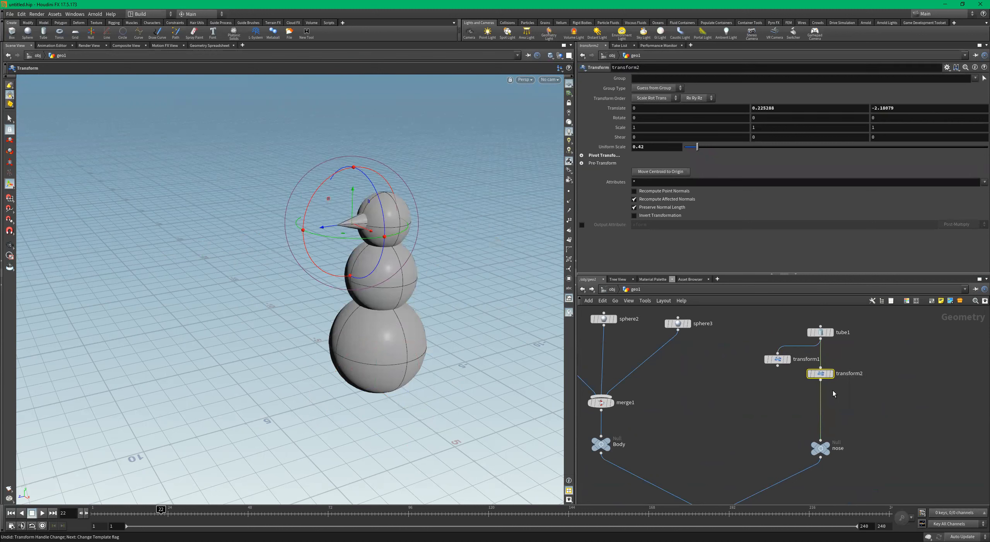
scroll(833, 387, up, 2)
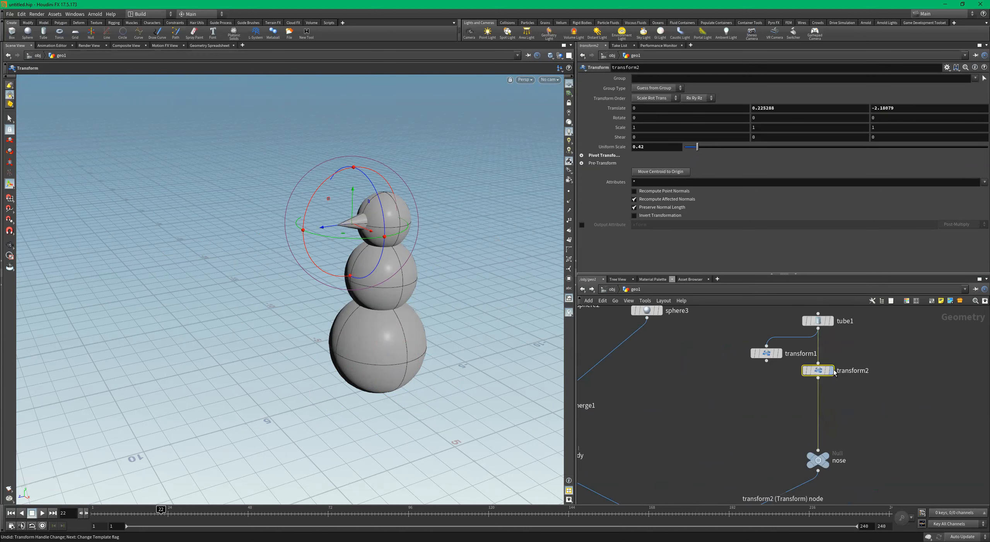
click(819, 408)
drag(817, 407, 769, 372)
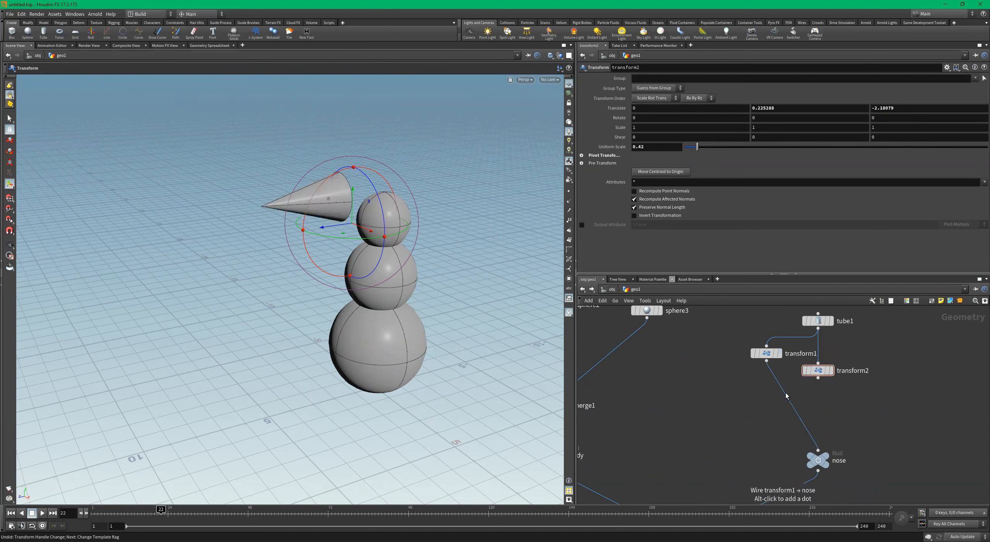
Reconnect transform2 to the nose null and select transform3
mouse_move(786, 397)
mouse_down()
mouse_move(813, 389)
mouse_move(798, 387)
mouse_up()
scroll(787, 440, down, 3)
middle_drag(732, 445, 767, 365)
scroll(763, 433, up, 2)
drag(817, 431, 731, 473)
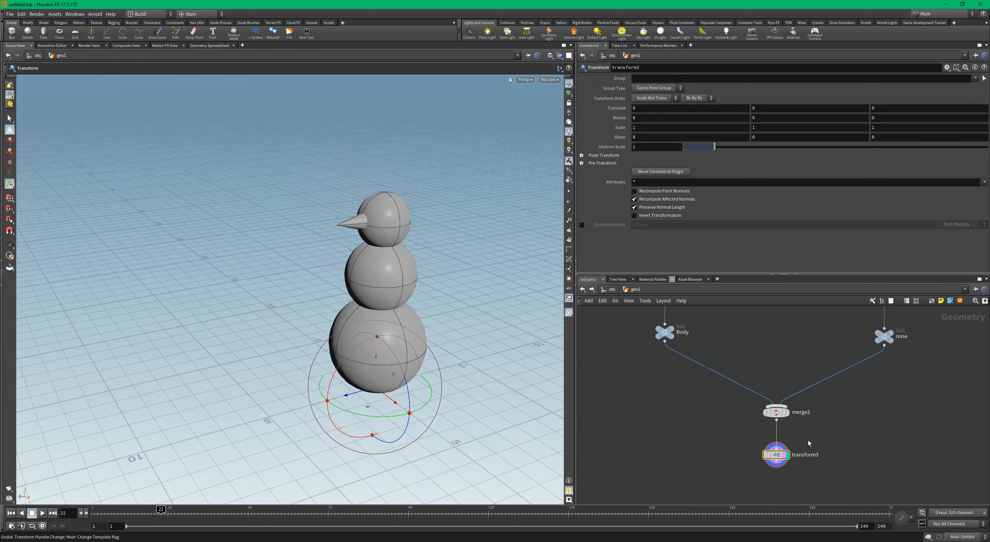
Toggle the bypass on transform2 repeatedly to compare the nose with and without its transform
scroll(822, 431, down, 3)
middle_drag(785, 381, 726, 418)
scroll(820, 376, up, 3)
scroll(820, 376, up, 1)
drag(842, 340, 785, 372)
middle_drag(820, 389, 820, 402)
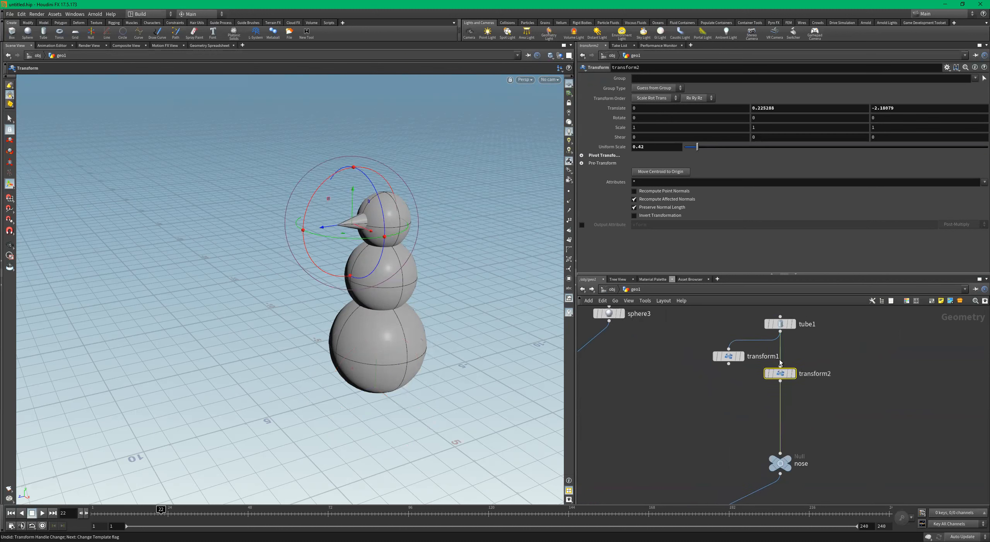
click(767, 374)
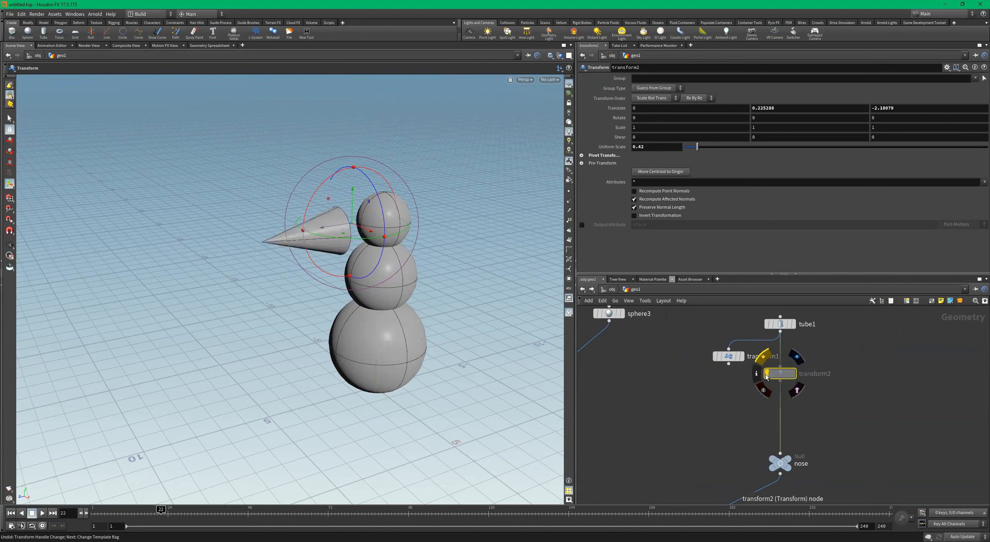
click(766, 376)
click(766, 376)
click(766, 376)
click(766, 376)
click(766, 376)
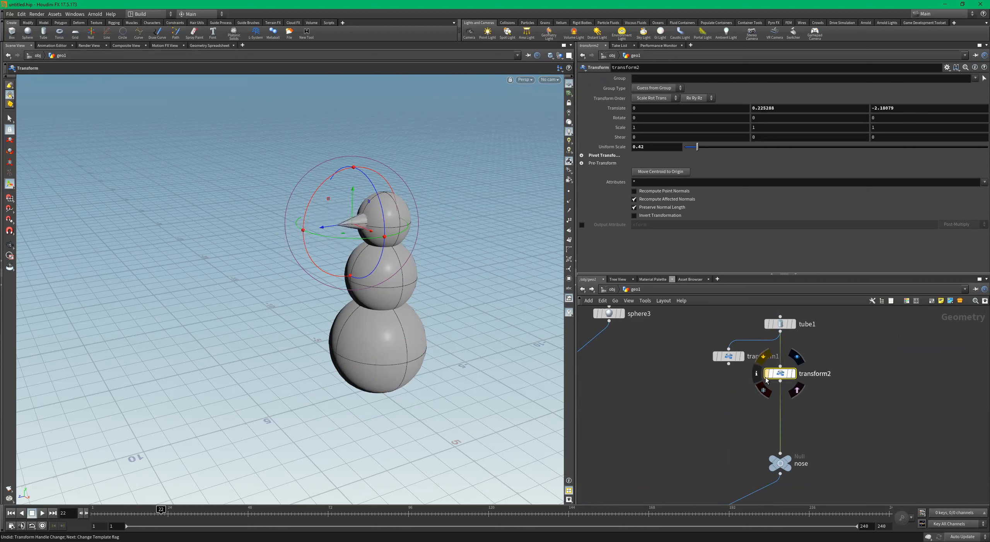
click(767, 375)
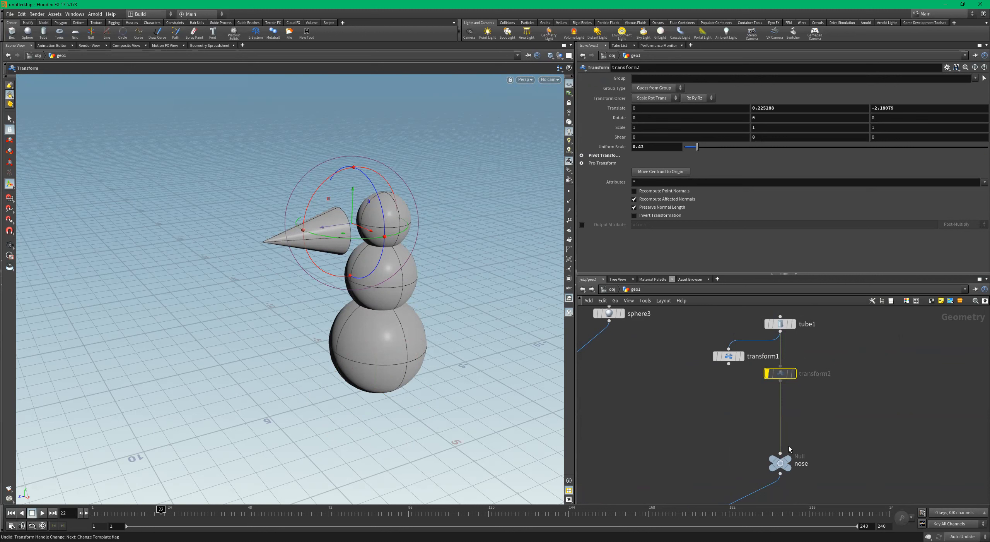
Display the nose null, turn off the bypass on transform2, and select transform2
click(788, 458)
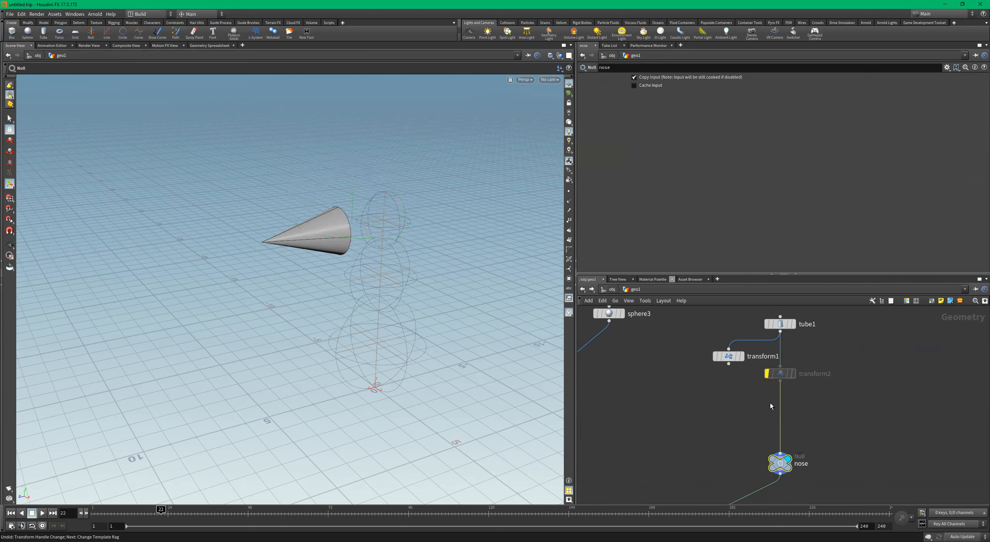
click(767, 372)
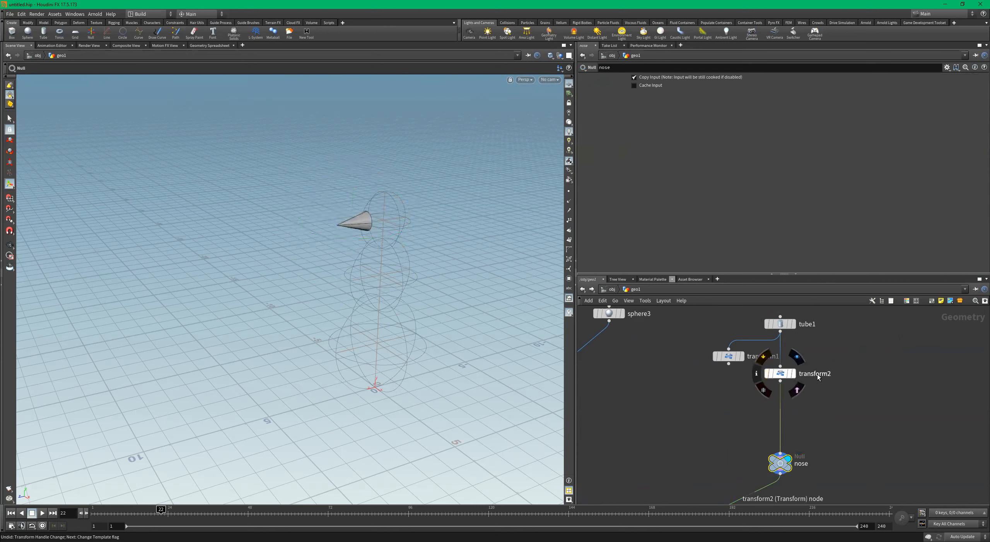
click(781, 374)
Select transform3 and examine its templated snowman wireframe around the displayed nose
scroll(834, 383, down, 3)
middle_drag(748, 420, 774, 357)
alt+drag(422, 271, 430, 267)
click(768, 449)
scroll(767, 456, up, 3)
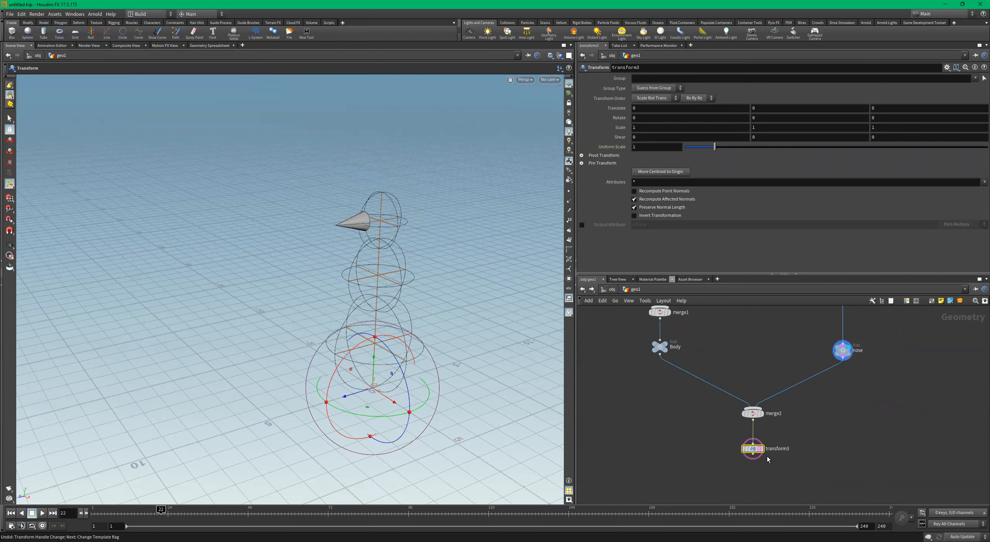
scroll(789, 419, down, 2)
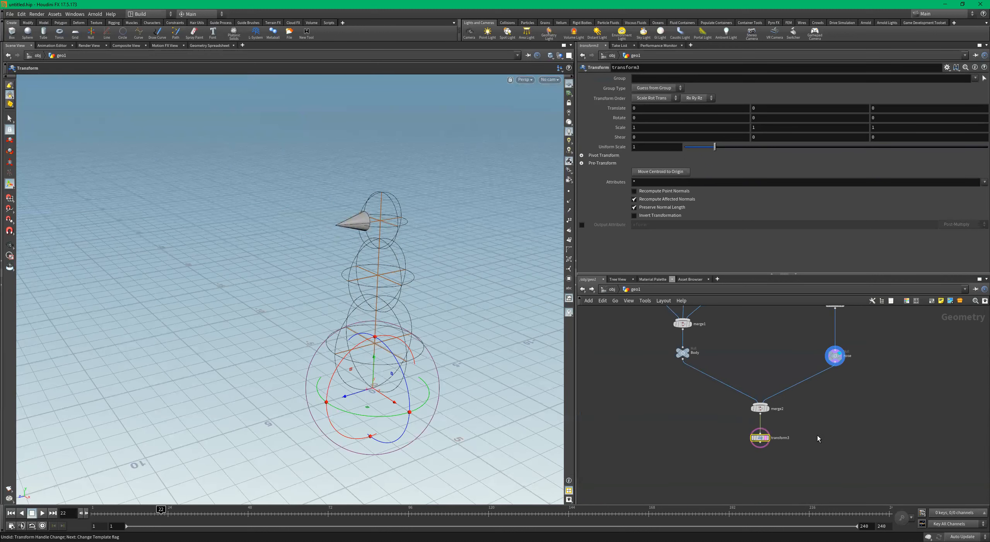
scroll(837, 428, down, 1)
scroll(775, 450, down, 2)
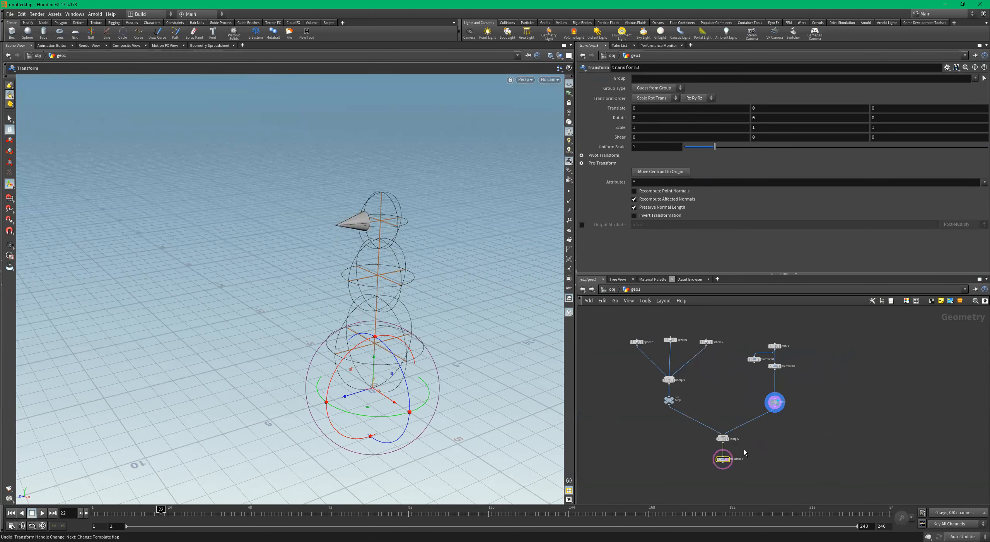
alt+drag(434, 319, 449, 279)
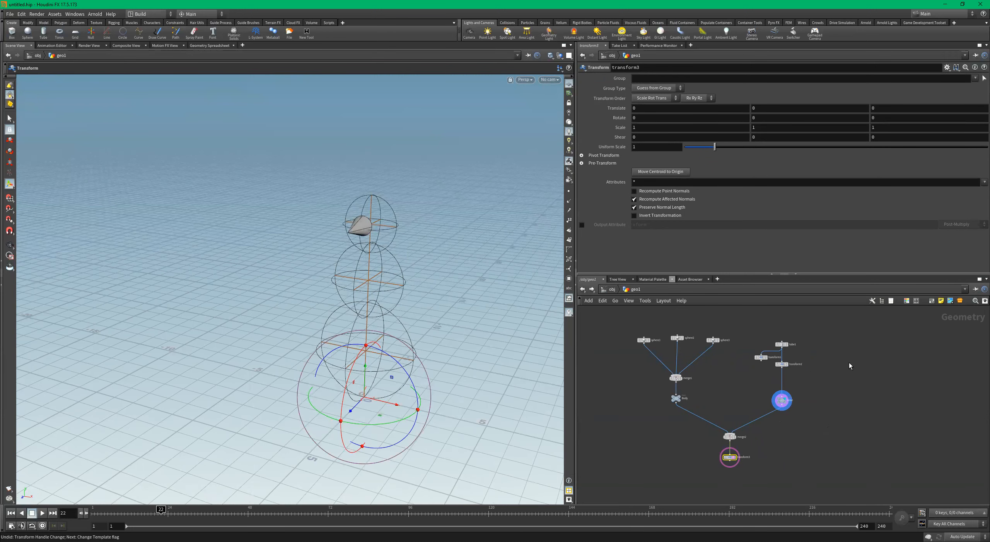
Add a Box node to the network beside the tube branch
key(Tab)
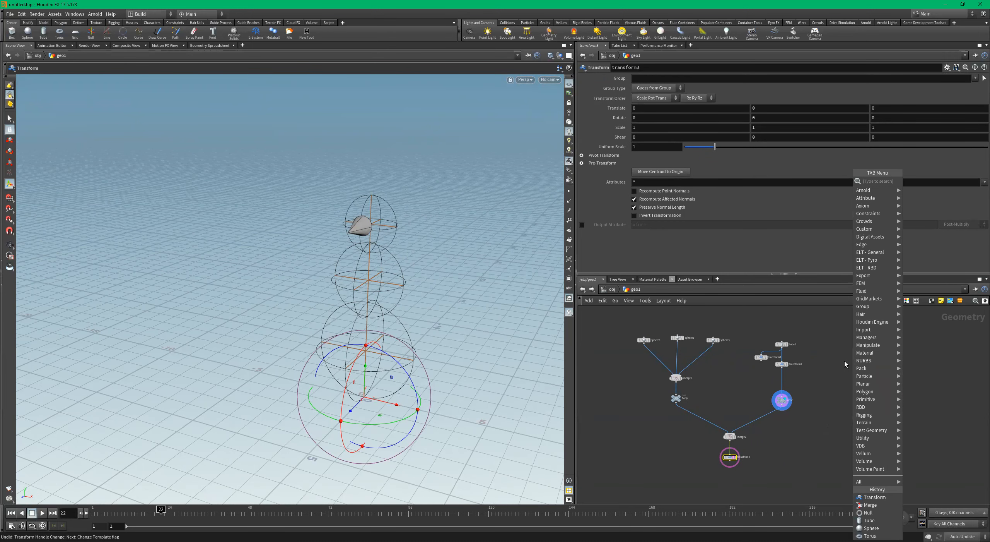
text(box)
key(Return)
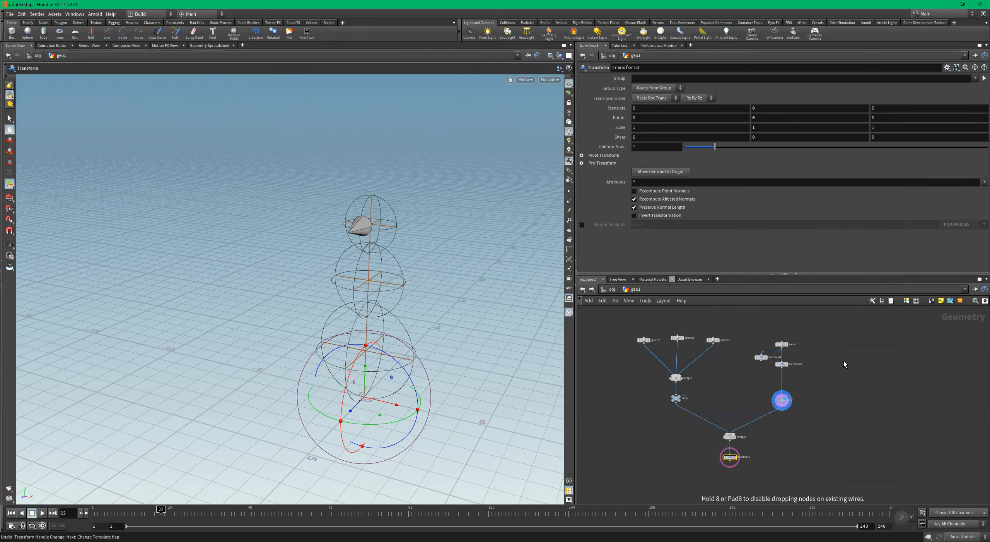
click(844, 362)
Shape the box into an arm of about 3.45 x 0.5 x 0.34, centred near 2.75, 5.2, 0.02 beside the middle sphere
alt+drag(437, 402, 511, 413)
alt+drag(469, 376, 415, 256)
alt+drag(417, 253, 313, 283)
alt+middle_drag(380, 276, 318, 280)
mouse_move(317, 280)
alt+mouse_down()
mouse_move(298, 287)
mouse_move(372, 317)
mouse_move(382, 304)
mouse_move(401, 310)
mouse_move(383, 331)
mouse_move(381, 313)
mouse_move(433, 309)
mouse_move(327, 294)
mouse_move(310, 315)
alt+mouse_up()
scroll(861, 355, up, 3)
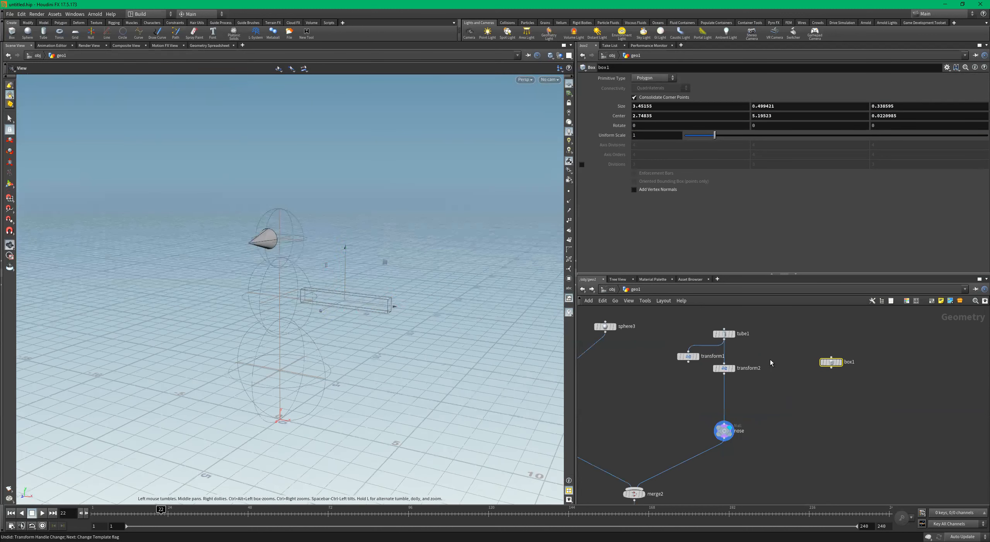
Turn on the template flag of box1
mouse_move(831, 365)
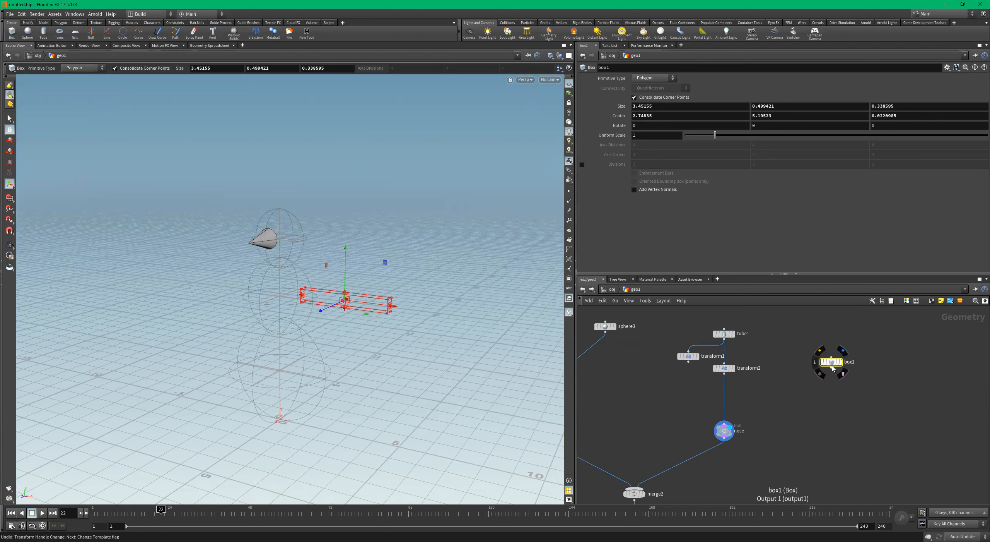
click(842, 374)
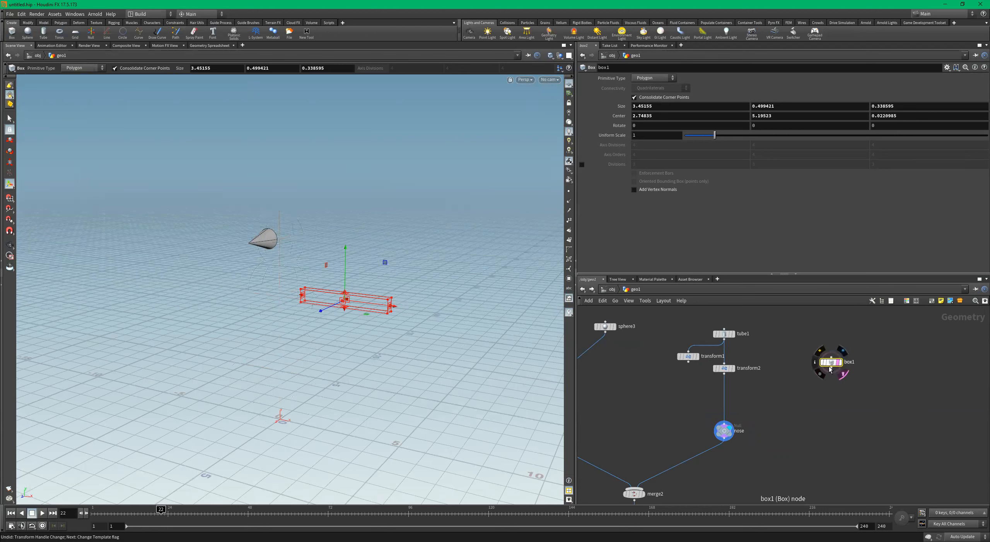
scroll(835, 415, down, 3)
middle_drag(822, 429, 856, 383)
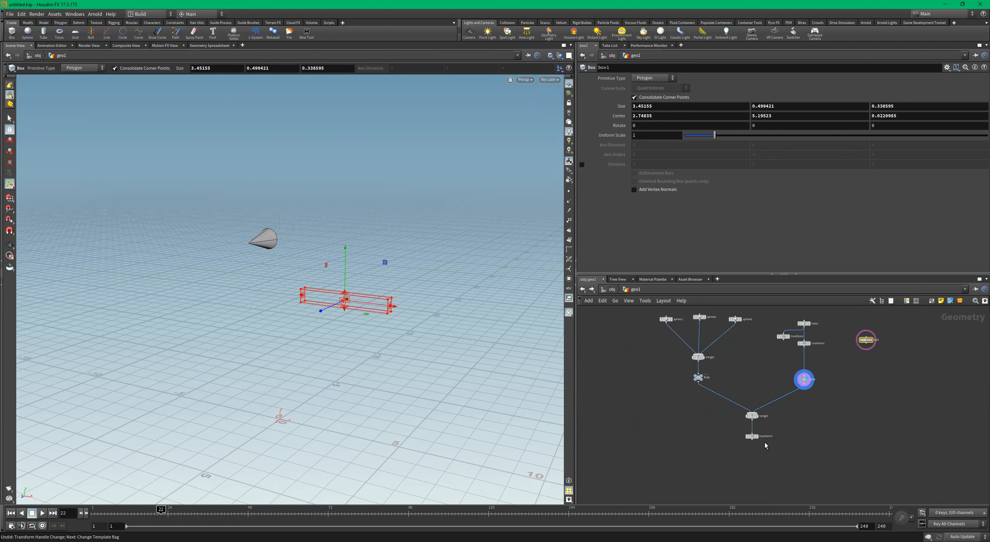
Move the template flag to transform3 and on to merge2, selecting both nodes to compare them
scroll(764, 443, up, 5)
click(742, 428)
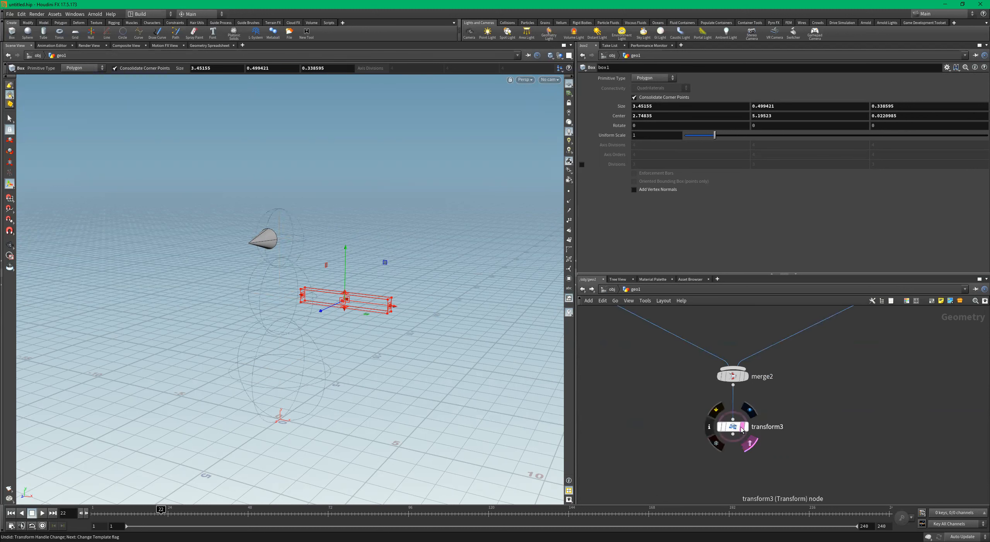
click(743, 378)
click(736, 377)
click(733, 427)
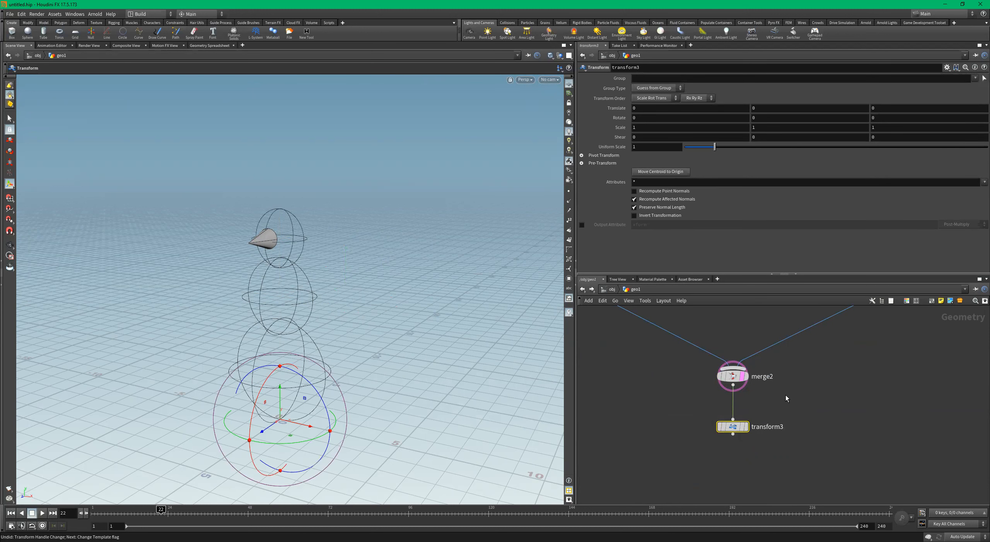
drag(682, 402, 680, 404)
click(735, 427)
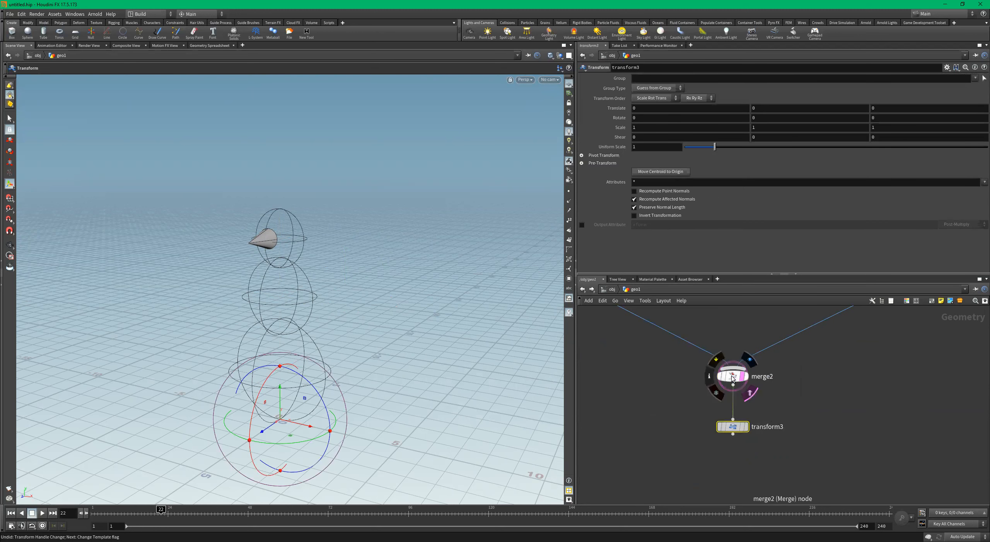
click(733, 375)
Set the template flag on box1 and select the box node
scroll(903, 371, down, 4)
middle_drag(890, 393, 781, 470)
scroll(851, 377, up, 4)
click(826, 386)
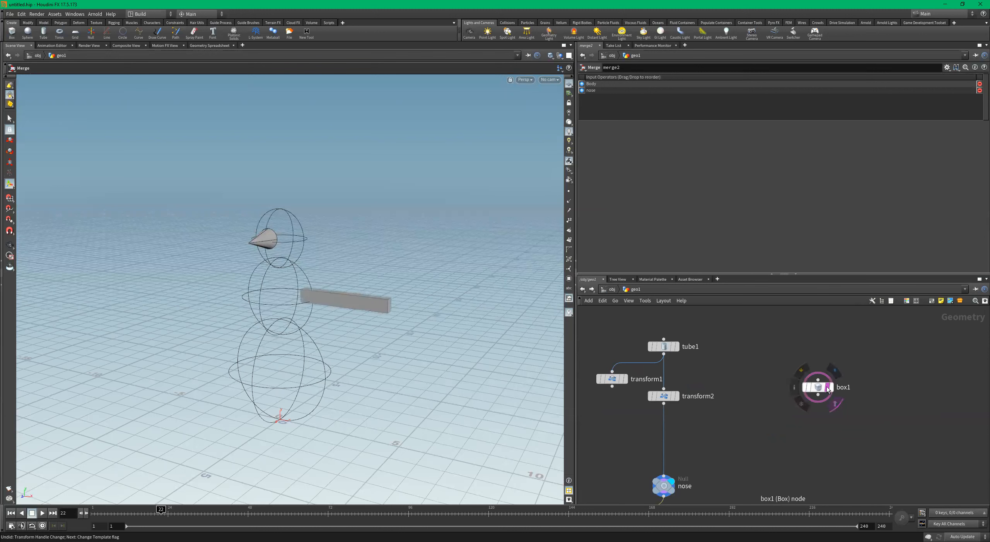
drag(877, 360, 760, 416)
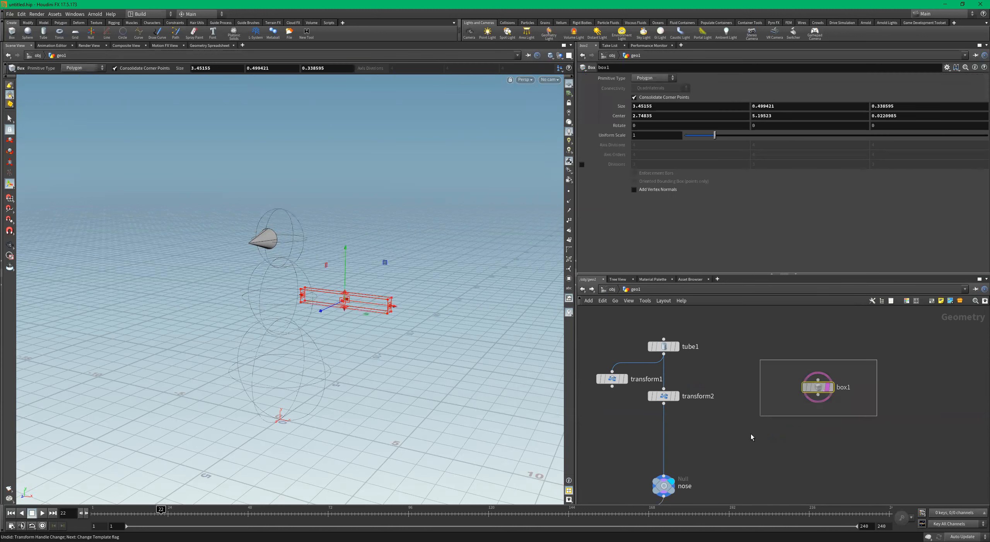
Turn on the display flag of box1 and the template flag of merge2 to see the snowman as a reference
scroll(736, 449, down, 4)
middle_drag(736, 451, 774, 395)
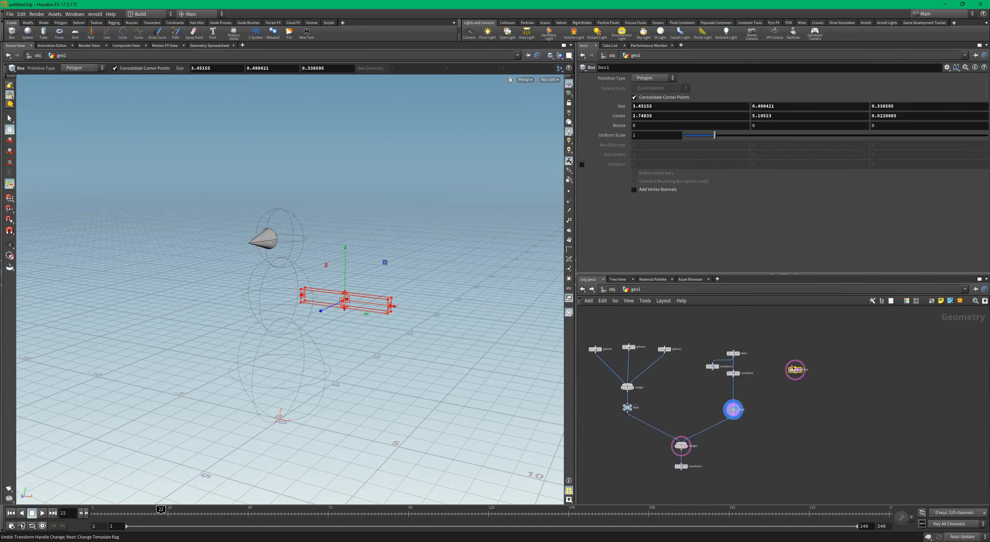
scroll(794, 370, up, 4)
click(797, 372)
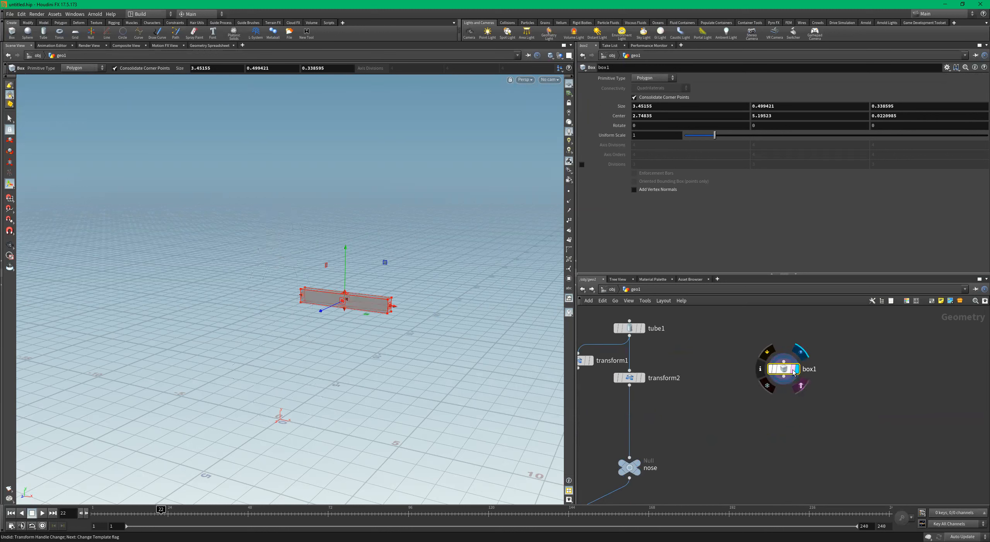
scroll(745, 428, down, 5)
middle_drag(682, 479, 787, 409)
scroll(743, 428, up, 4)
click(771, 409)
scroll(810, 400, down, 5)
middle_drag(900, 333, 800, 382)
scroll(800, 382, up, 5)
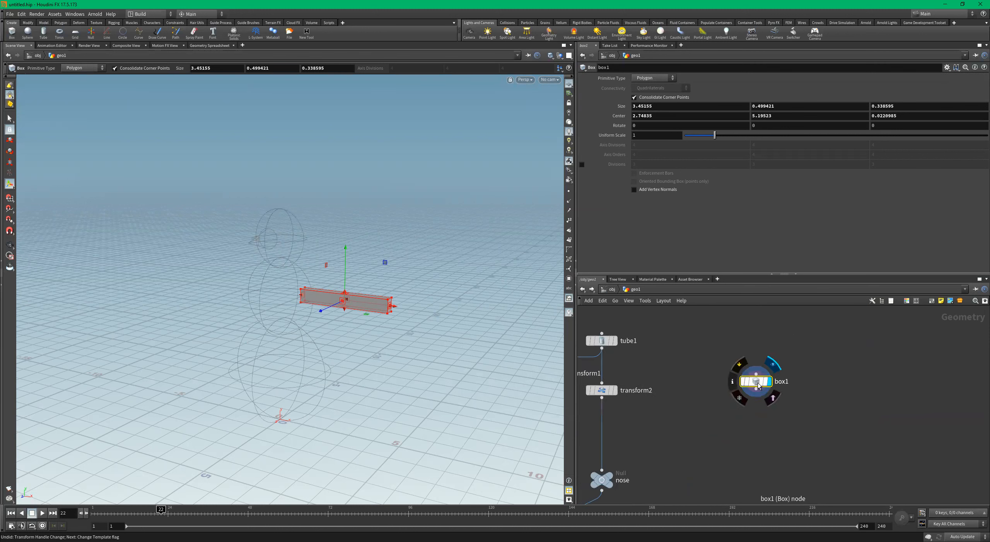
Duplicate box1, display and select the copy, and turn on the template flag of the original box
key(ctrl+c)
key(ctrl+v)
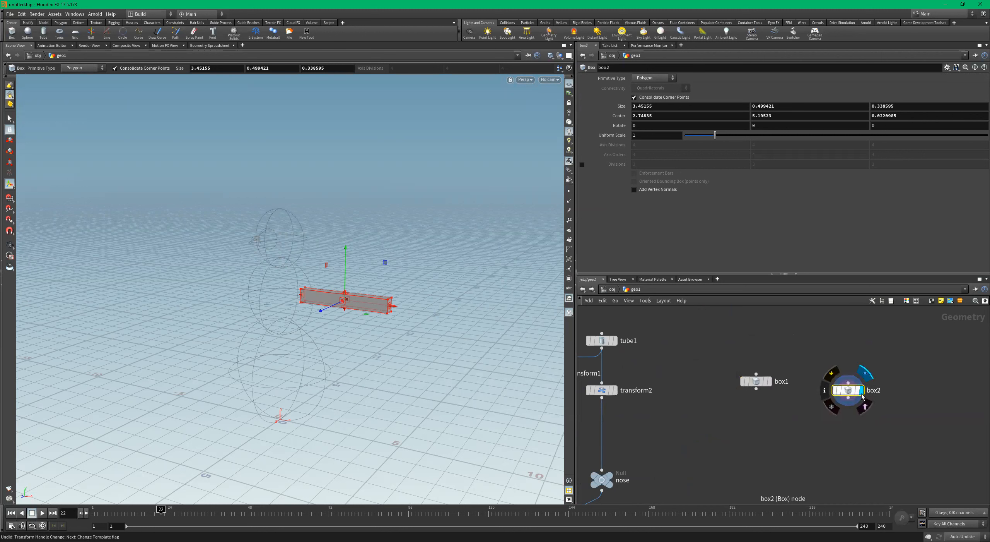
click(764, 383)
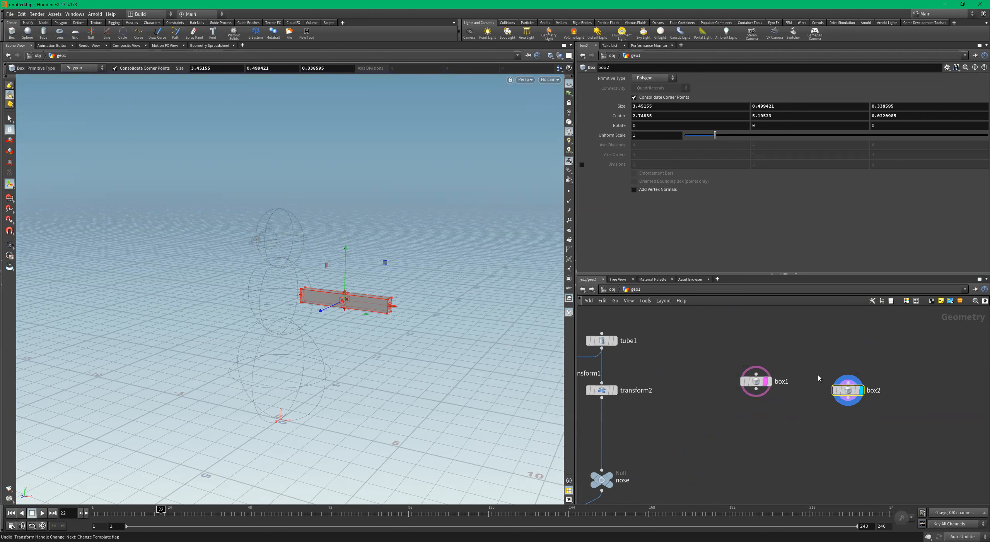
click(847, 390)
Move box2 along X to a centre of about 6.36, just beyond the end of the first box
drag(370, 311, 449, 330)
key(Escape)
scroll(427, 325, up, 5)
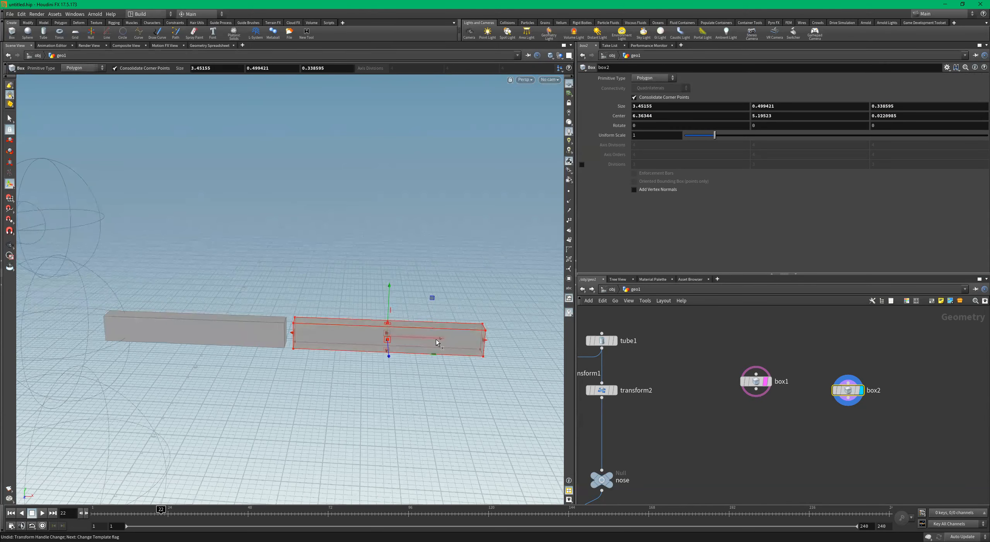
Try rotating box2 by 36 about Y and by 41 about Z, undoing each rotation
key(e)
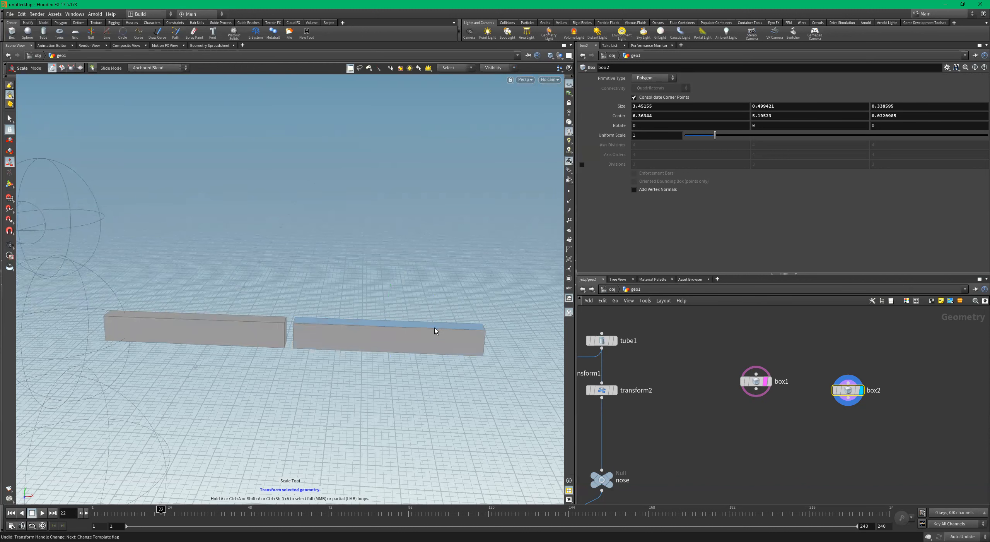
key(r)
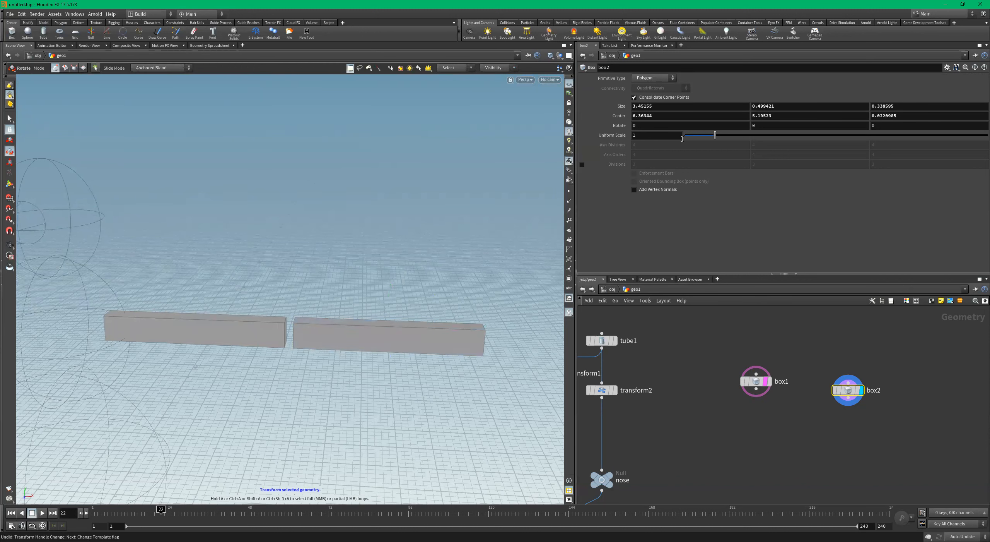
middle_drag(685, 122, 793, 127)
key(ctrl+z)
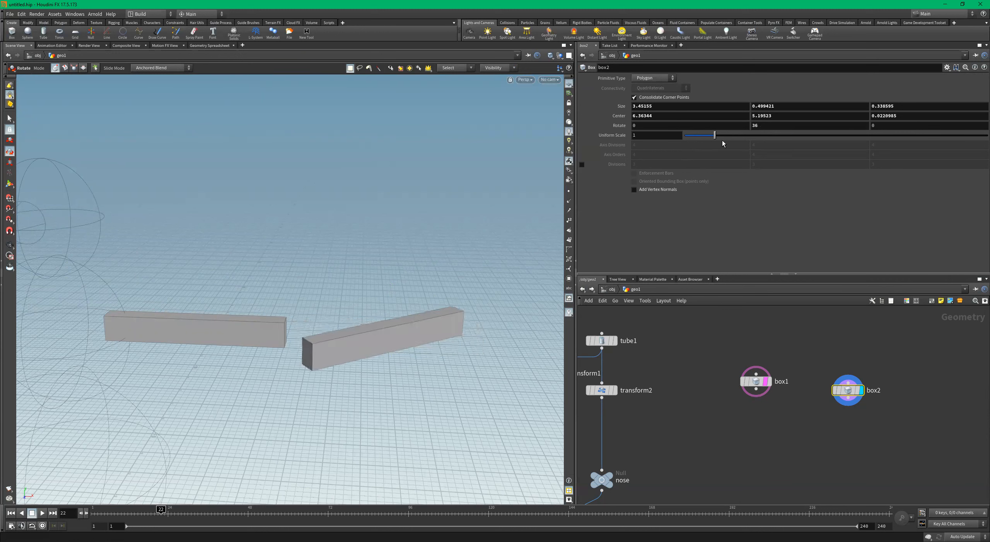
key(ctrl+z)
middle_drag(874, 123, 903, 113)
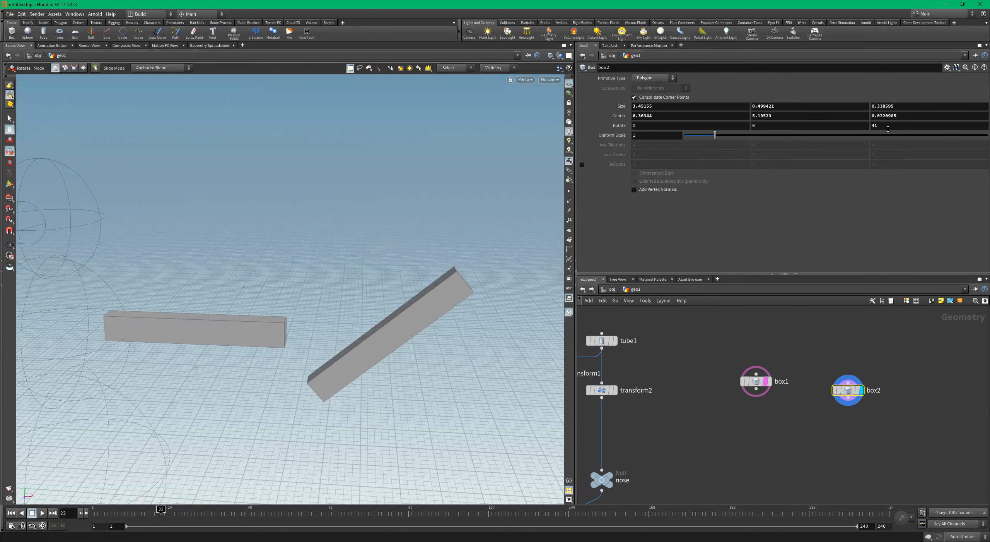
key(ctrl+z)
alt+drag(391, 284, 391, 261)
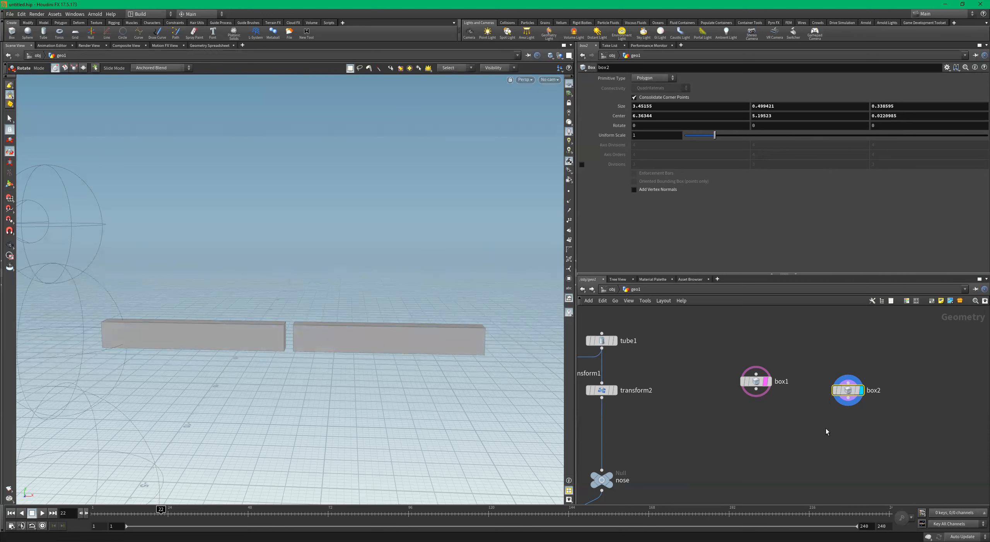
drag(447, 271, 393, 254)
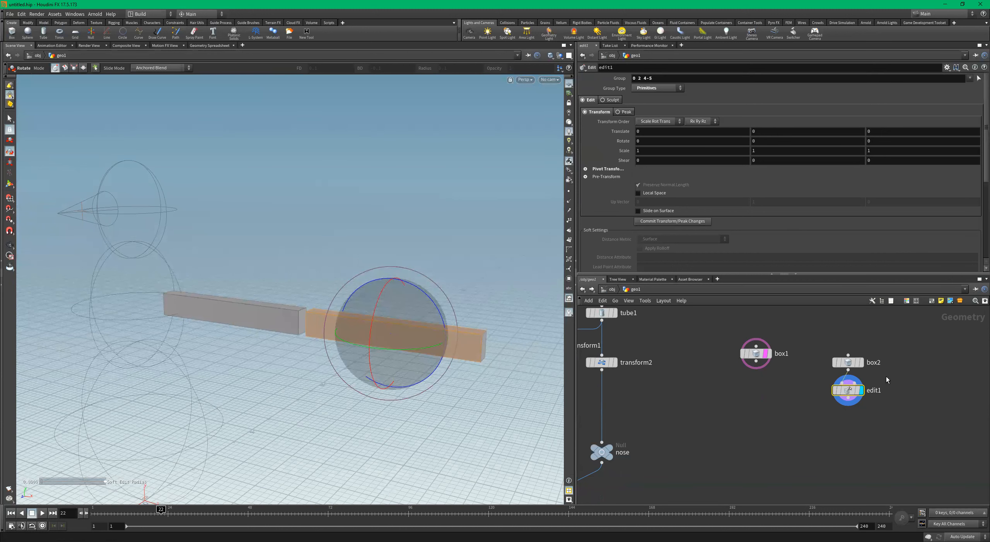
key(Delete)
drag(888, 316, 851, 391)
alt+drag(324, 283, 365, 276)
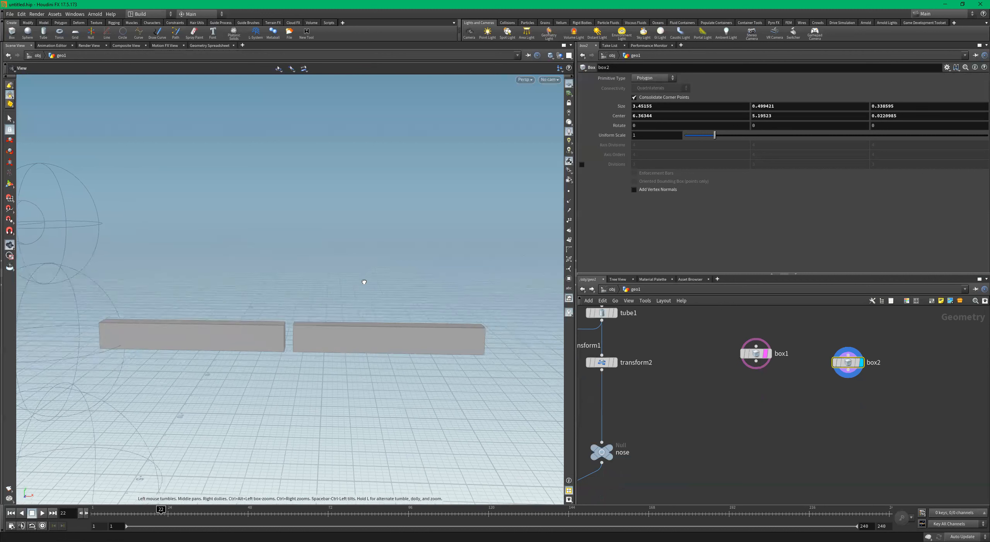
Rotate box2 by 30 about Z and move its centre to about 6.09, 6.2 so it meets the end of box1
middle_drag(882, 125, 928, 108)
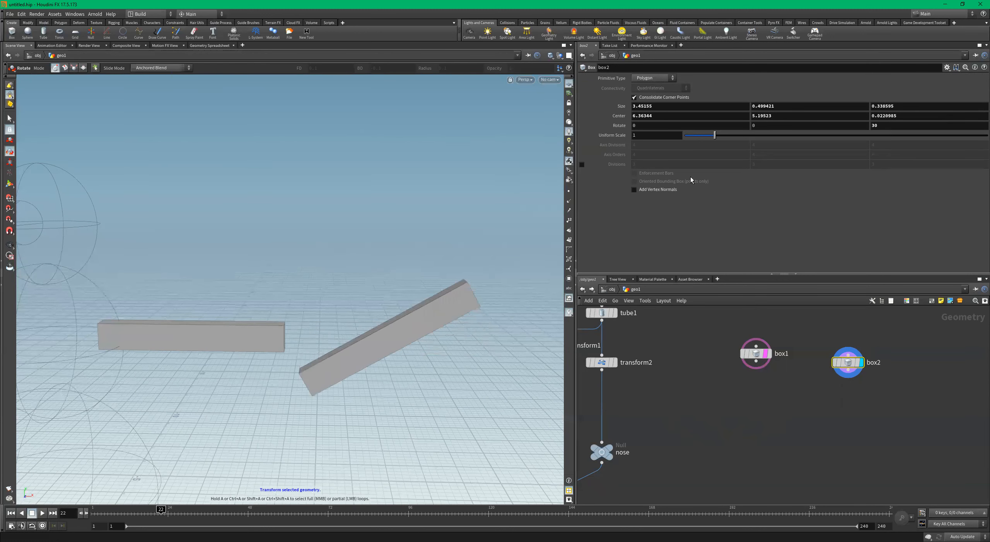
alt+drag(353, 311, 314, 300)
click(9, 185)
alt+drag(284, 252, 285, 243)
drag(363, 296, 335, 247)
drag(402, 275, 402, 271)
alt+drag(336, 279, 381, 332)
drag(301, 351, 345, 282)
key(Return)
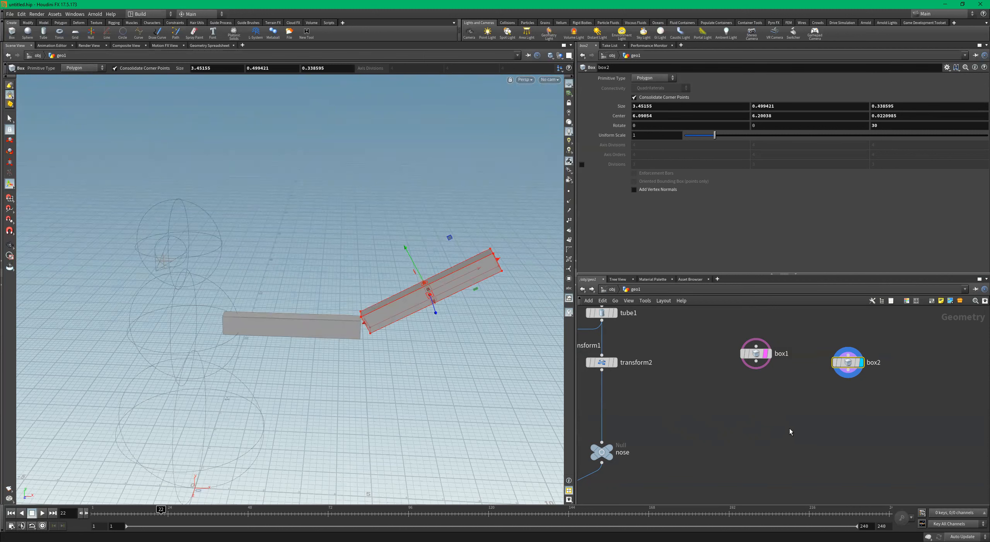
Add a Platonic Solids node below the two boxes and turn on its display flag
key(Tab)
text(plato)
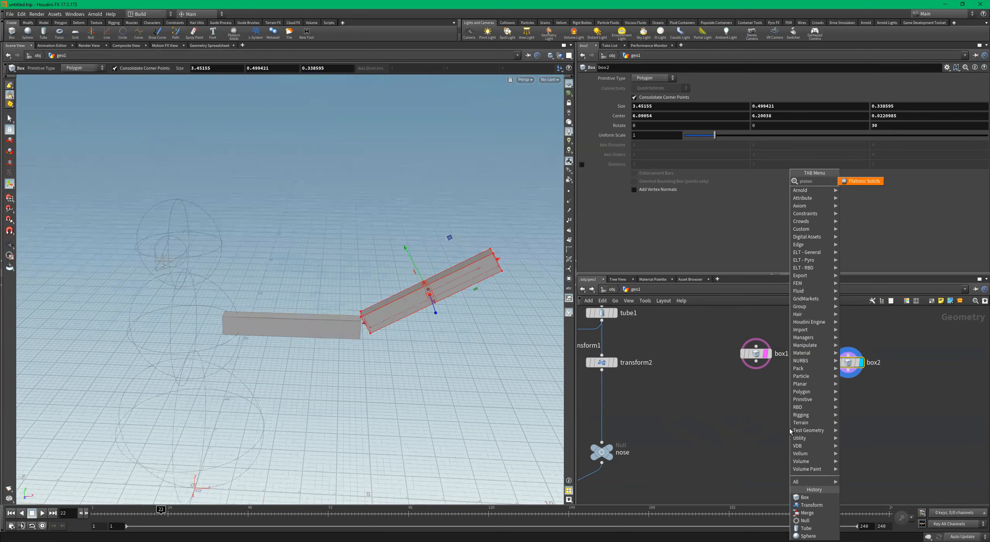
key(Return)
click(790, 428)
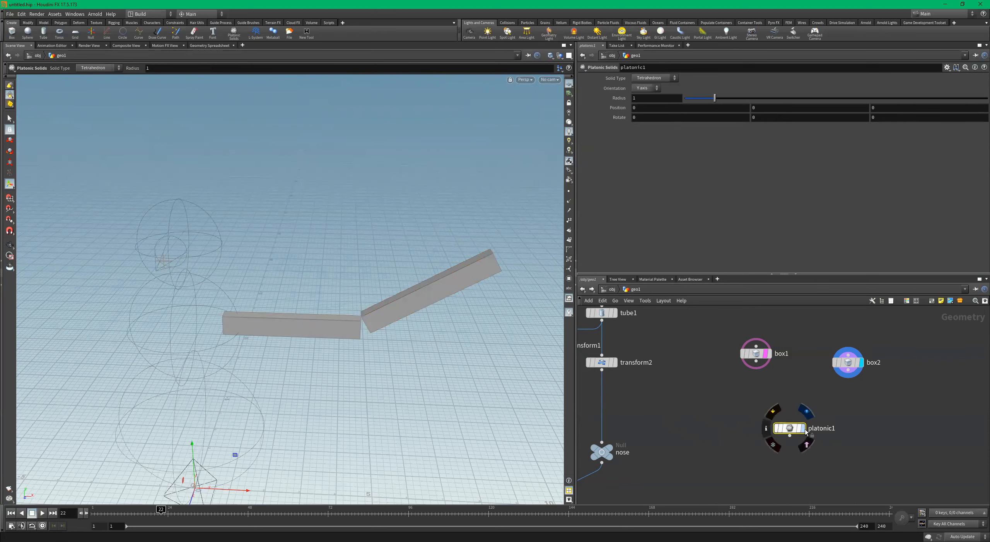
click(804, 428)
Set the platonic solid's type to Dodecahedron
scroll(263, 331, down, 4)
alt+middle_drag(263, 331, 329, 273)
alt+drag(329, 393, 462, 370)
scroll(369, 376, up, 4)
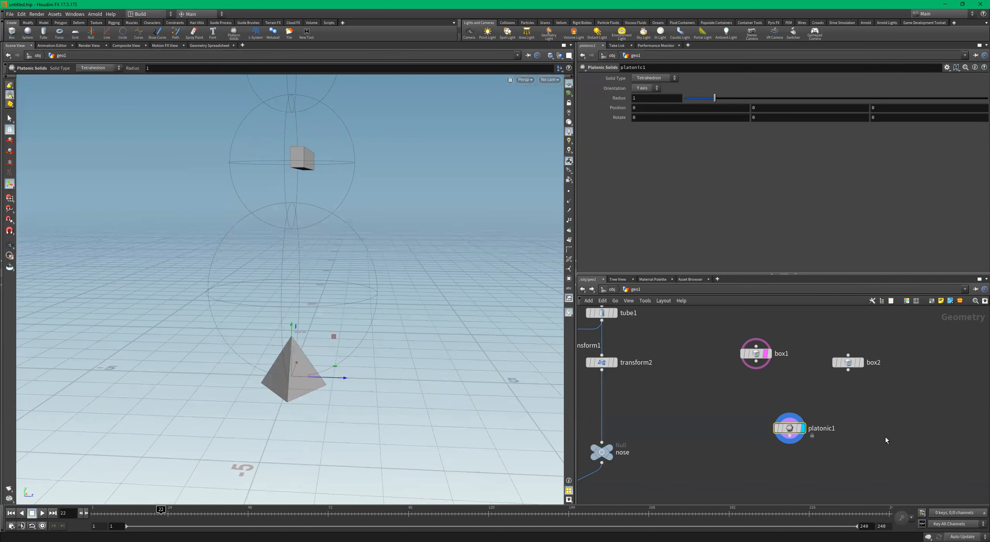
click(653, 79)
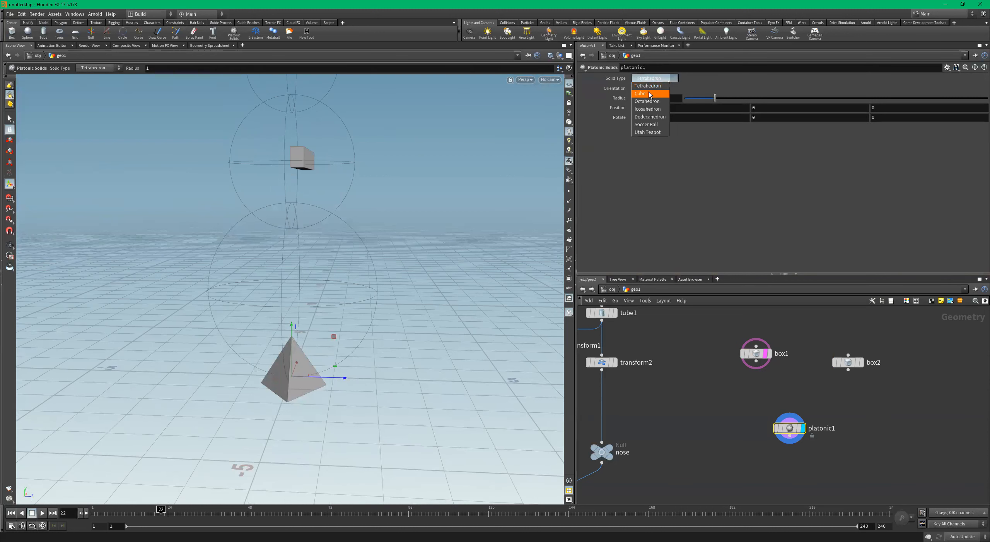
click(654, 116)
alt+drag(365, 235, 263, 277)
alt+right_drag(263, 277, 301, 323)
alt+drag(403, 320, 385, 319)
alt+middle_drag(384, 318, 330, 335)
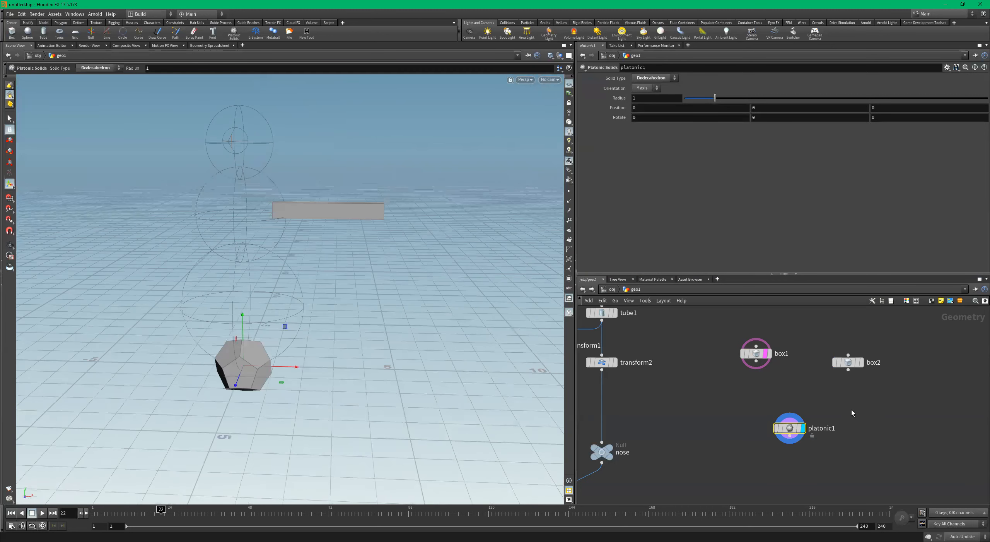
Turn on the template flag of box2 and select both box nodes
click(858, 362)
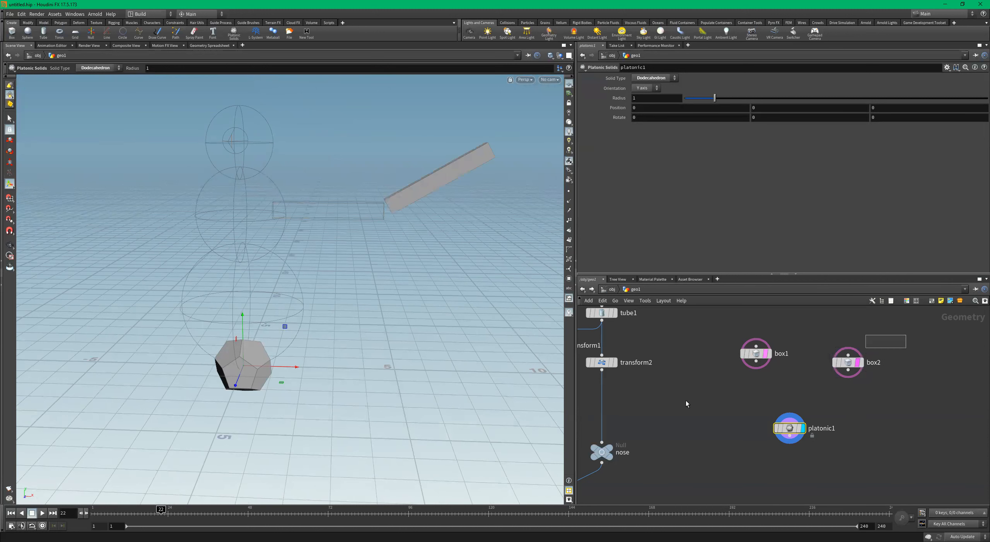
drag(907, 335, 686, 400)
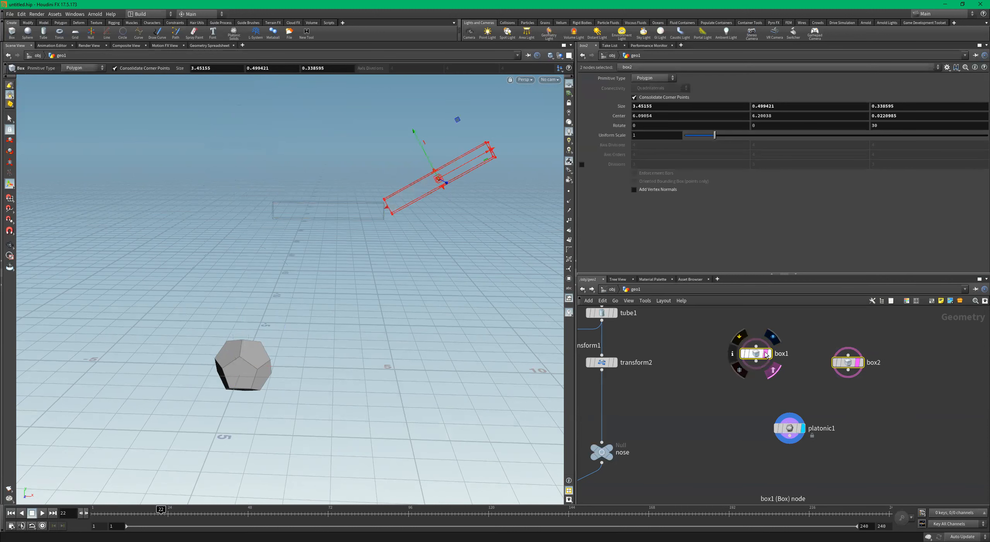
alt+right_drag(274, 328, 247, 329)
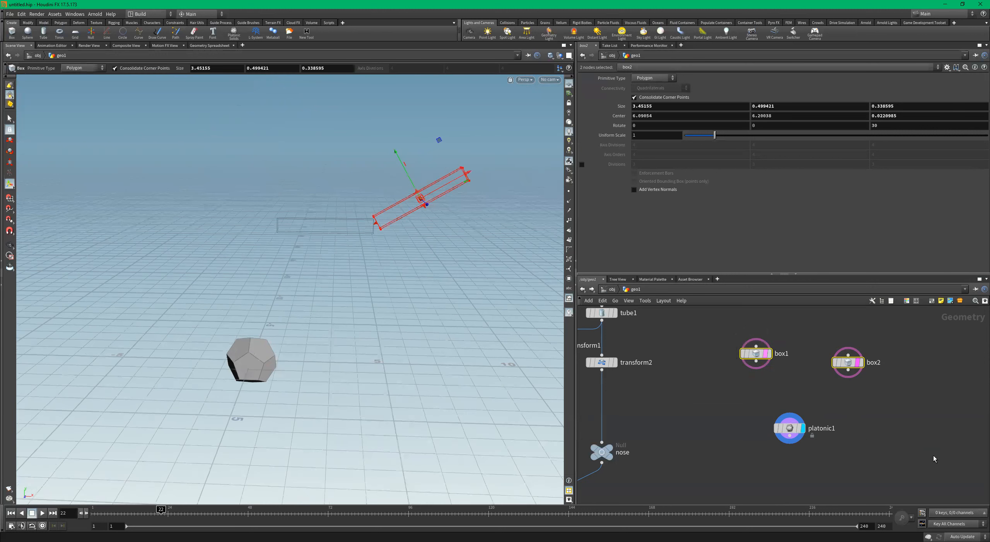
Move the dodecahedron to the joint between the two arm boxes, at about 4.58, 5.32, 0
click(790, 427)
drag(254, 316, 252, 173)
drag(294, 226, 496, 273)
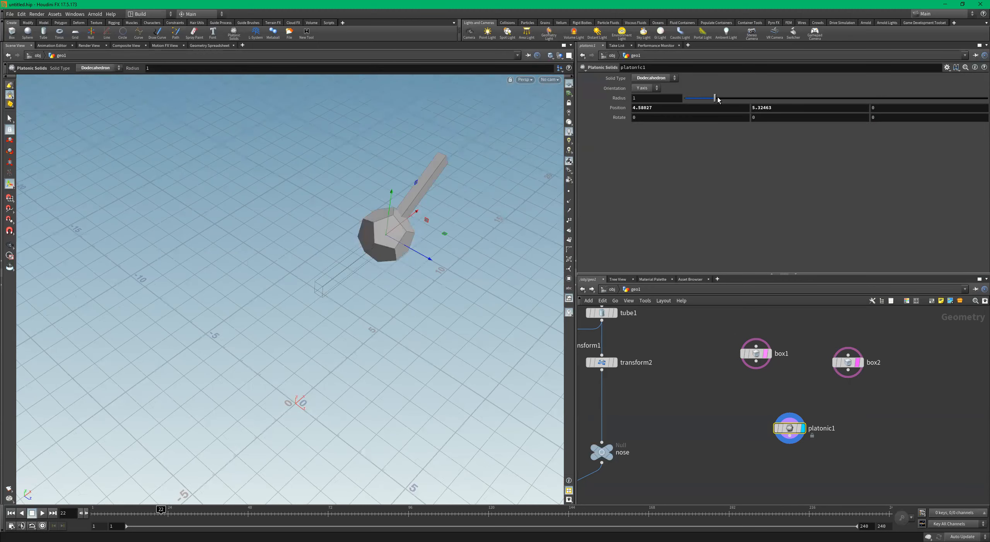
Set the dodecahedron's radius to 0.51 and fine-tune its position to about 4.46, 5.27 at the elbow
drag(715, 100, 703, 103)
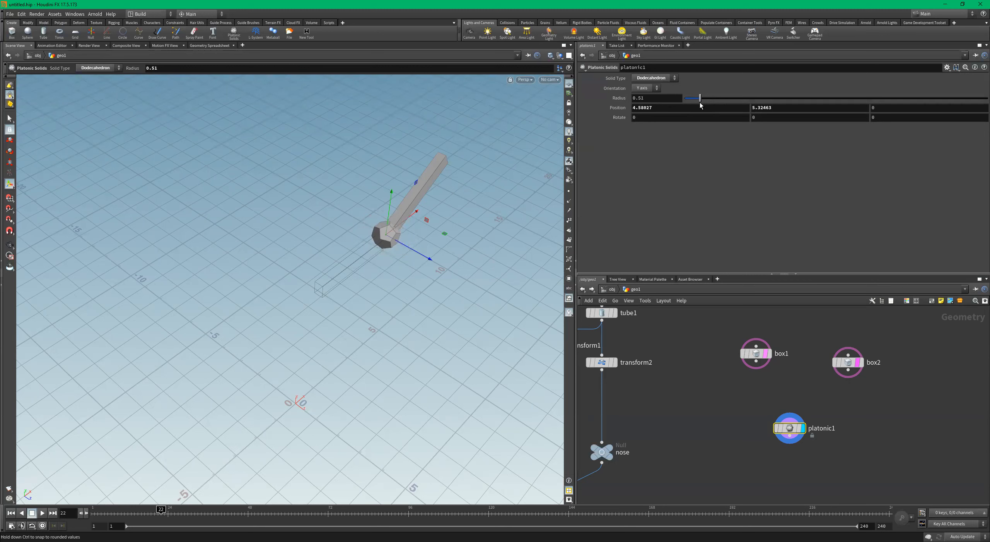
alt+drag(387, 216, 377, 188)
drag(412, 224, 409, 224)
alt+drag(420, 239, 423, 294)
Place the platonic1 node beside box2 in the network and select the box nodes to check them
drag(794, 426, 808, 394)
click(756, 353)
click(848, 362)
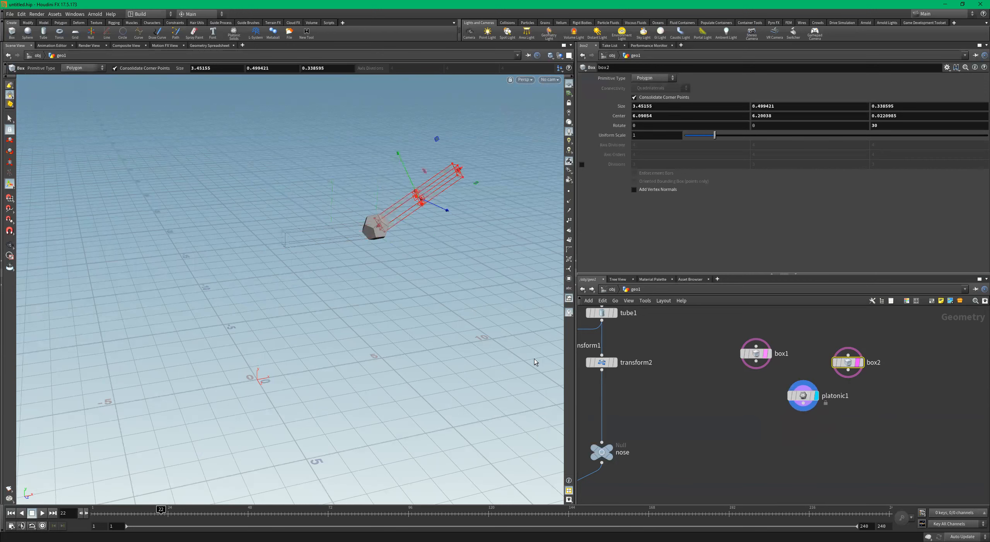
alt+drag(437, 345, 468, 345)
drag(803, 396, 907, 377)
Add a Merge node combining box1, box2 and platonic1, and turn on its display flag
key(Tab)
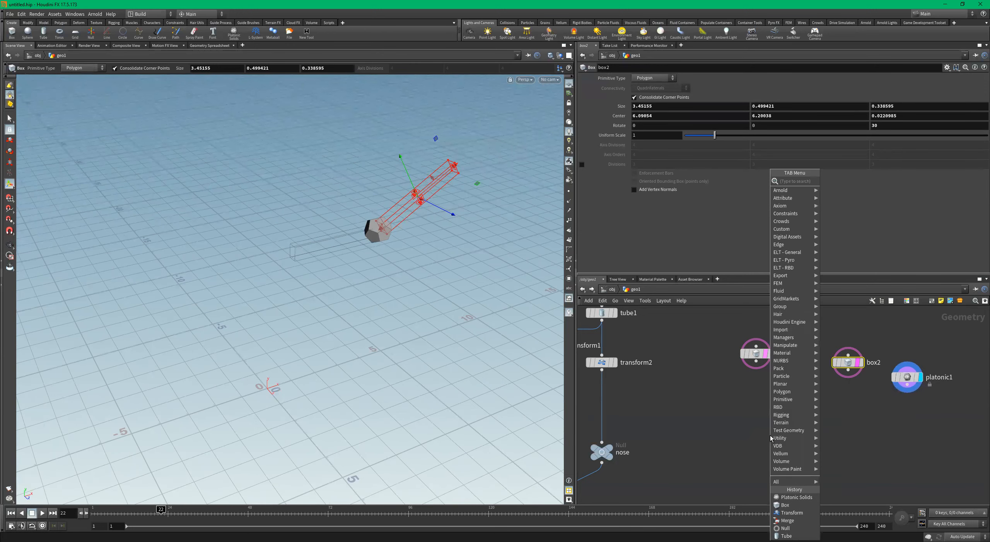
text(merg)
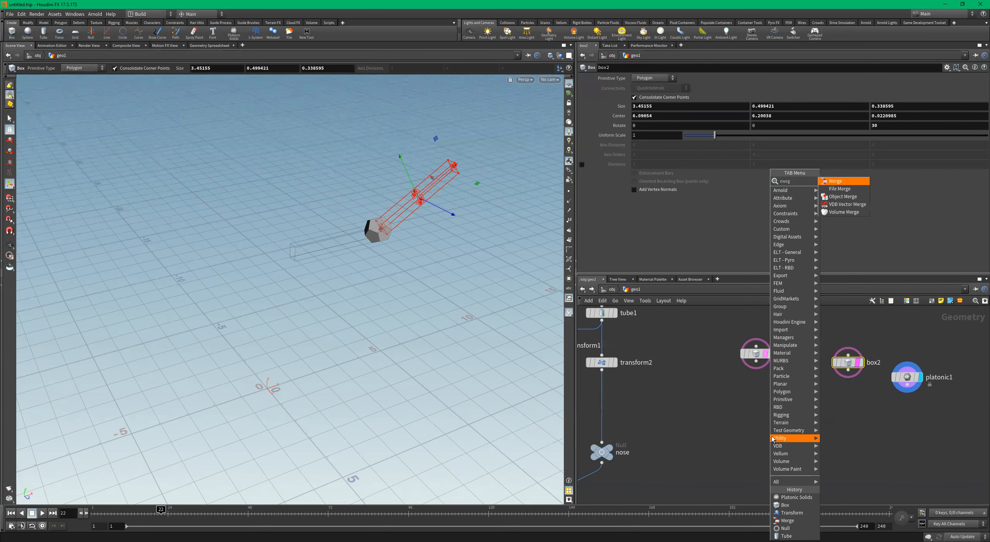
key(Return)
click(772, 436)
drag(714, 327, 947, 395)
drag(755, 366, 770, 438)
click(771, 439)
Turn on the template flag of merge2 to compare the merged arm with the snowman from the front
scroll(697, 443, down, 6)
middle_drag(666, 458, 780, 390)
scroll(755, 394, up, 5)
click(738, 387)
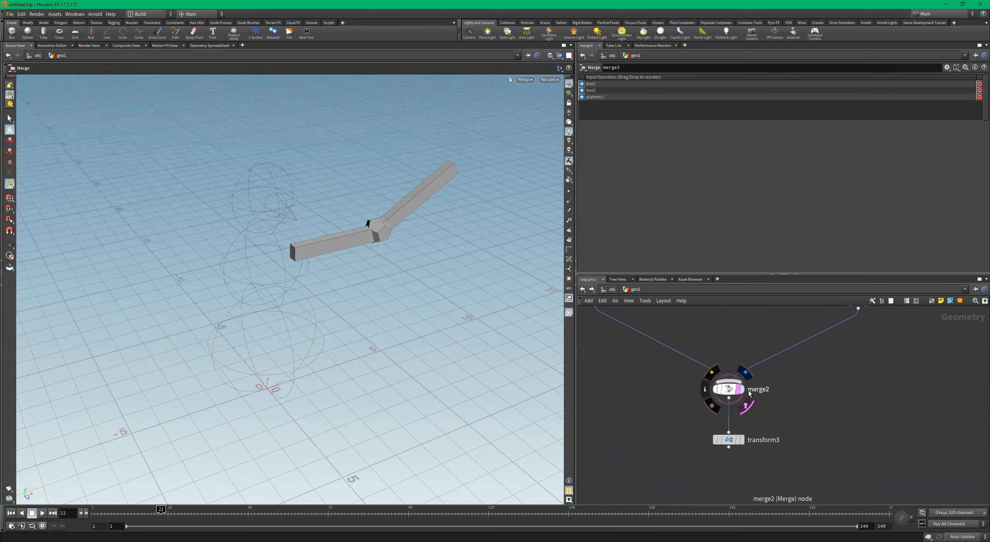
key(Escape)
drag(425, 290, 296, 247)
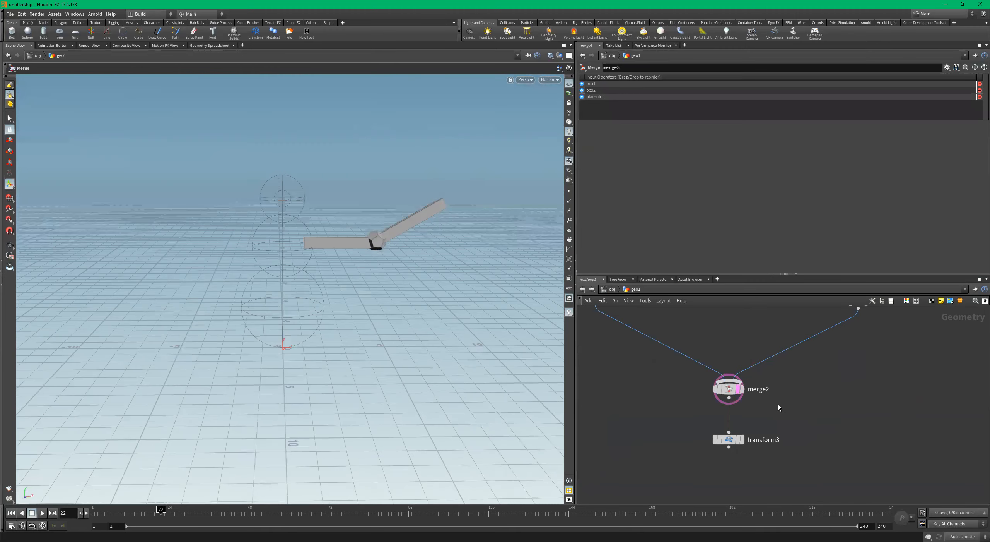
Select the four arm nodes and reposition them beside the nose branch of the network
scroll(778, 398, down, 5)
middle_drag(861, 390, 800, 461)
drag(893, 358, 861, 404)
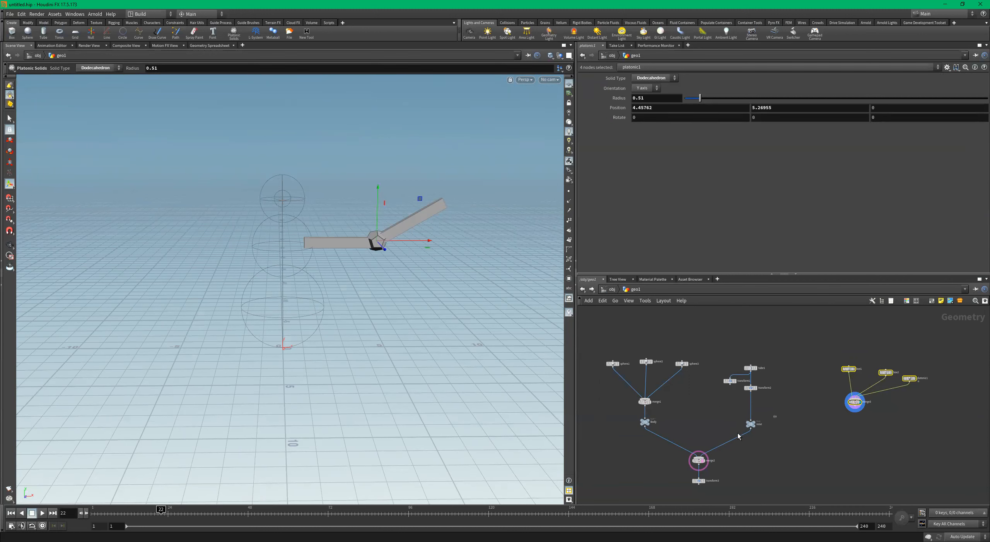
Duplicate the nose null and connect the copy below merge3
click(750, 423)
scroll(751, 423, up, 2)
alt+drag(752, 423, 908, 441)
scroll(913, 441, up, 3)
drag(895, 374, 898, 432)
drag(892, 432, 892, 431)
Rename the duplicated null as Arm_Left
double_click(914, 427)
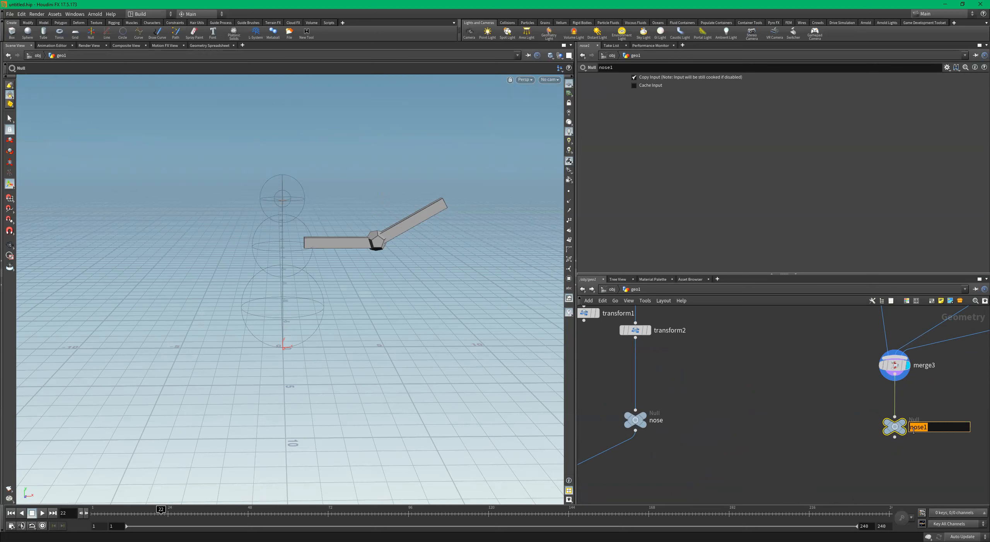
text(Arm_Left)
key(Return)
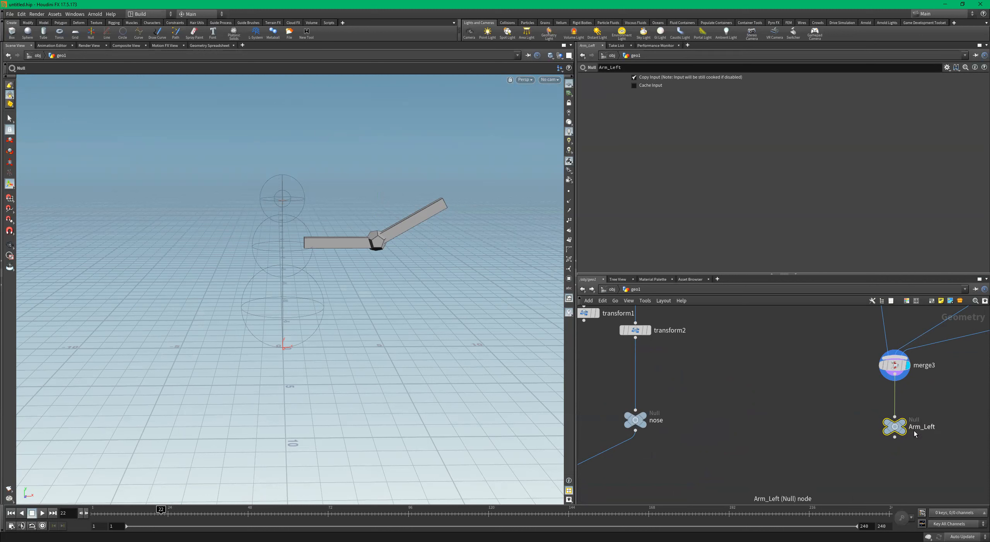
Connect the output of Arm_Left into merge2
key(h)
scroll(858, 415, up, 3)
click(856, 411)
click(650, 450)
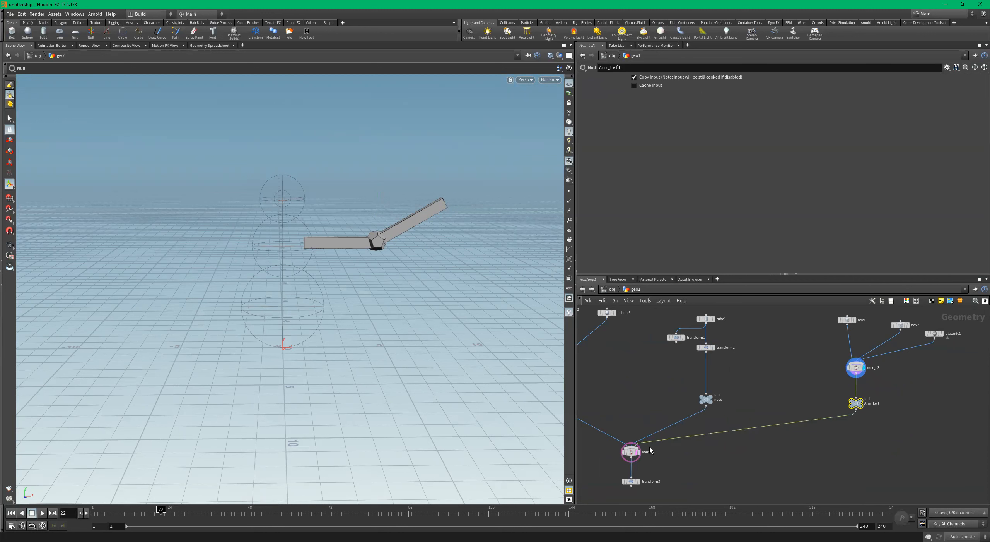
scroll(764, 418, down, 4)
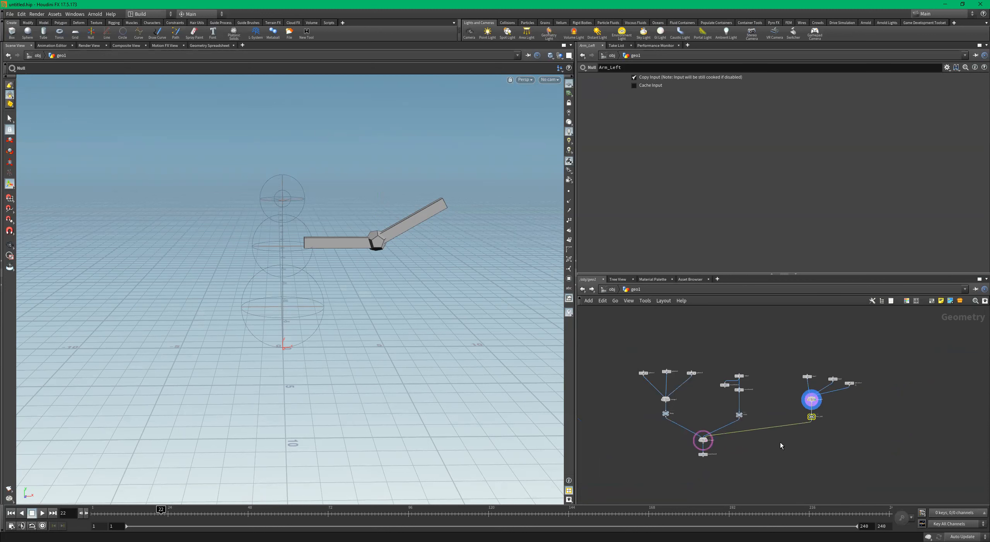
Display the output of merge2 so the body, nose and left arm show together
middle_drag(836, 446, 869, 442)
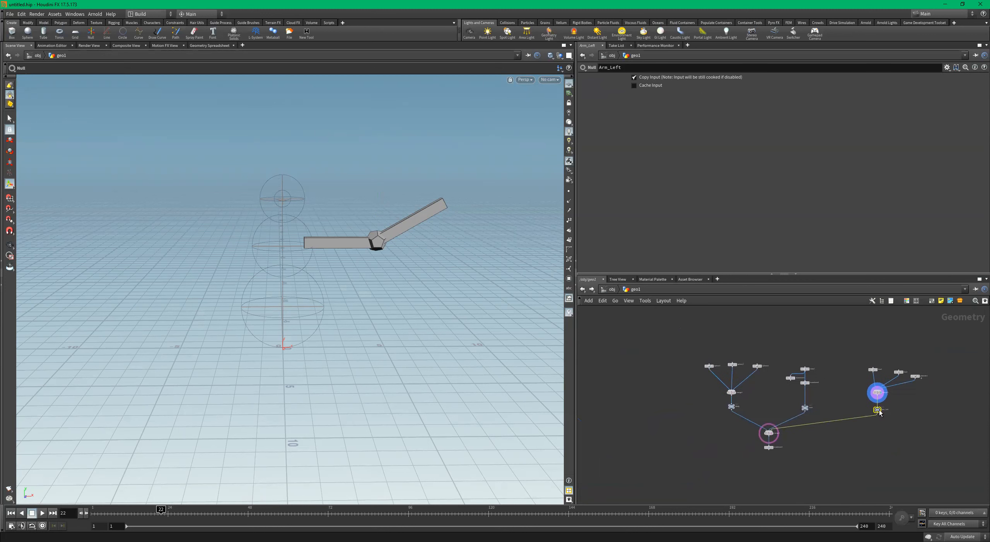
scroll(766, 432, up, 5)
click(761, 427)
click(756, 425)
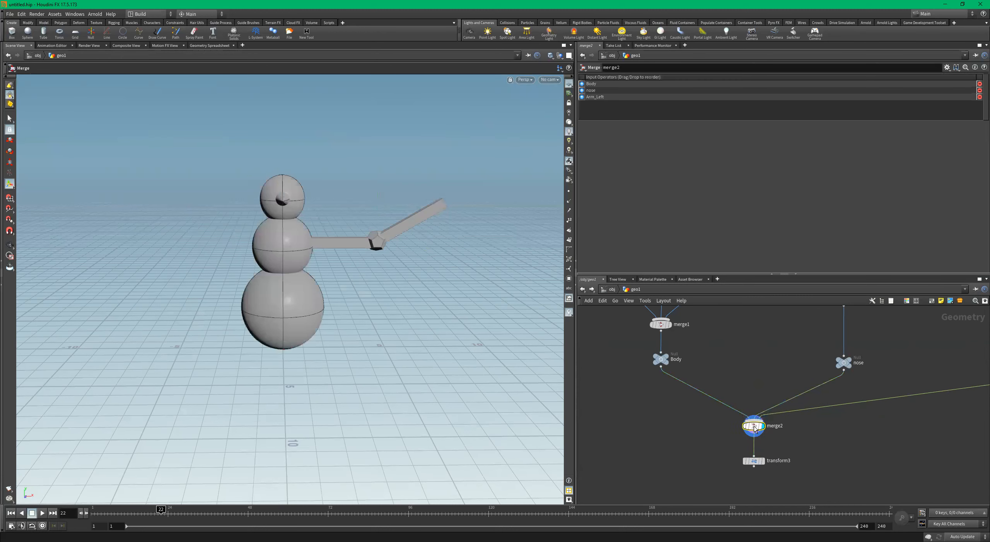
mouse_move(309, 282)
mouse_down()
mouse_move(267, 279)
mouse_move(394, 303)
mouse_move(402, 286)
mouse_up()
Add a Transform node and insert it between merge3 and the Arm_Left null
scroll(790, 432, down, 5)
middle_drag(918, 393, 831, 426)
scroll(815, 425, up, 6)
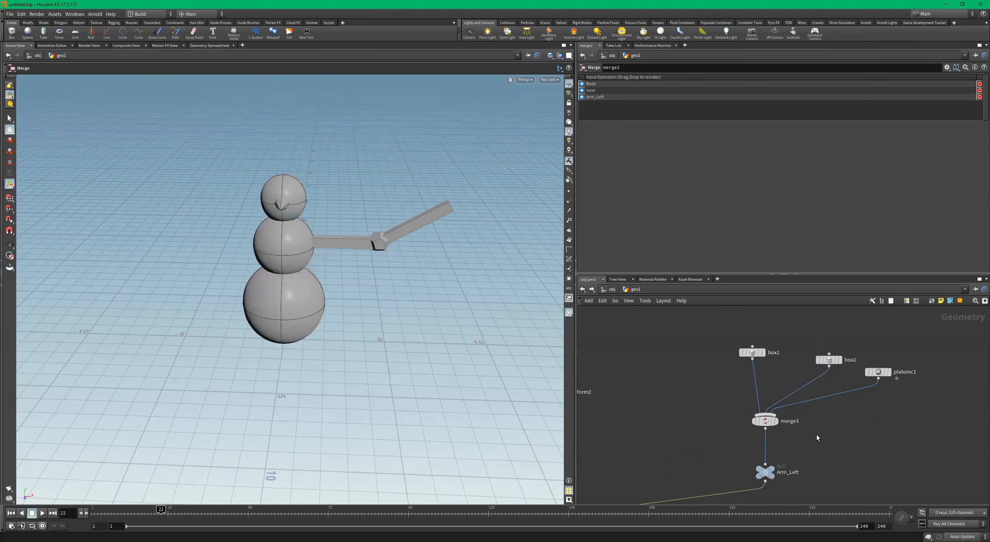
key(Tab)
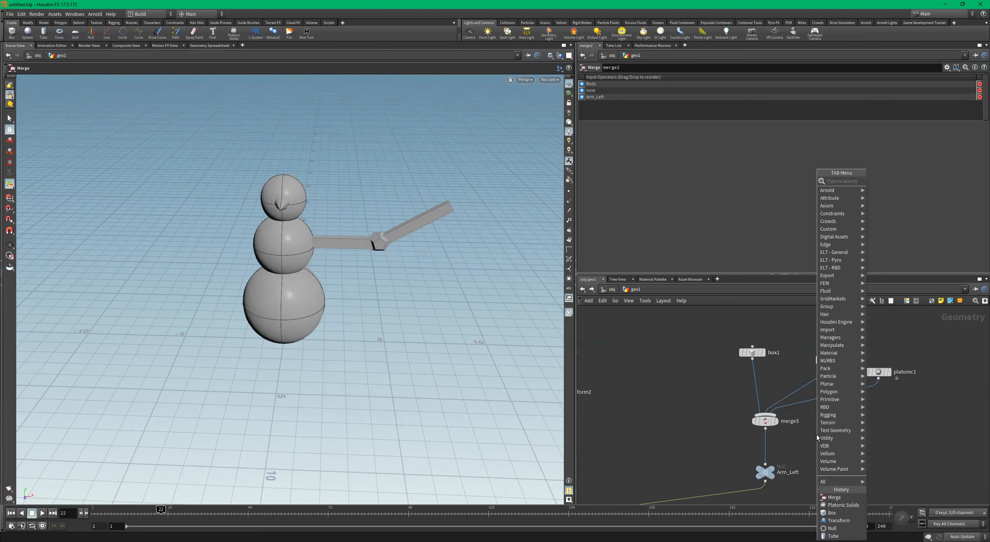
text(transf)
key(Return)
click(817, 434)
drag(810, 437, 759, 452)
alt+drag(84, 283, 438, 267)
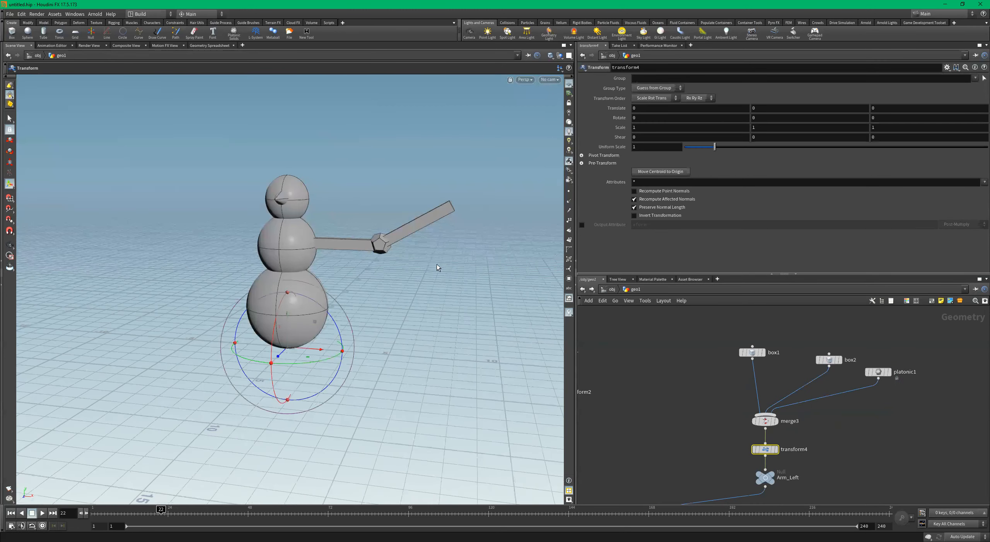
Try moving the left arm's centroid to the origin
click(668, 172)
mouse_move(349, 318)
alt+mouse_down()
mouse_move(330, 326)
mouse_move(339, 307)
mouse_move(331, 295)
mouse_move(350, 297)
alt+mouse_up()
key(ctrl+z)
Show the model in wireframe and set the arm transform's pivot translate to 1.1, 5.216, 0 at the shoulder
key(shift+w)
key(t)
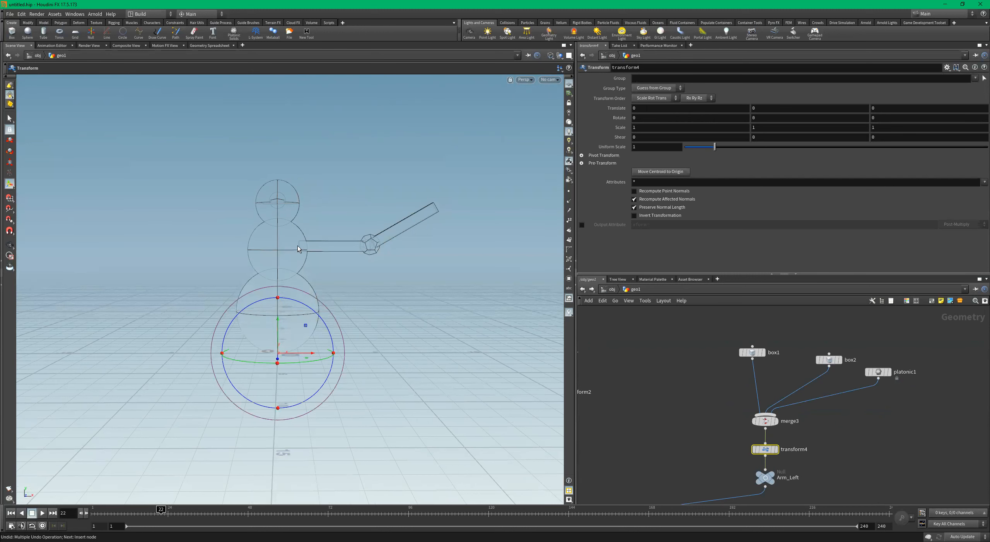
alt+drag(356, 268, 350, 270)
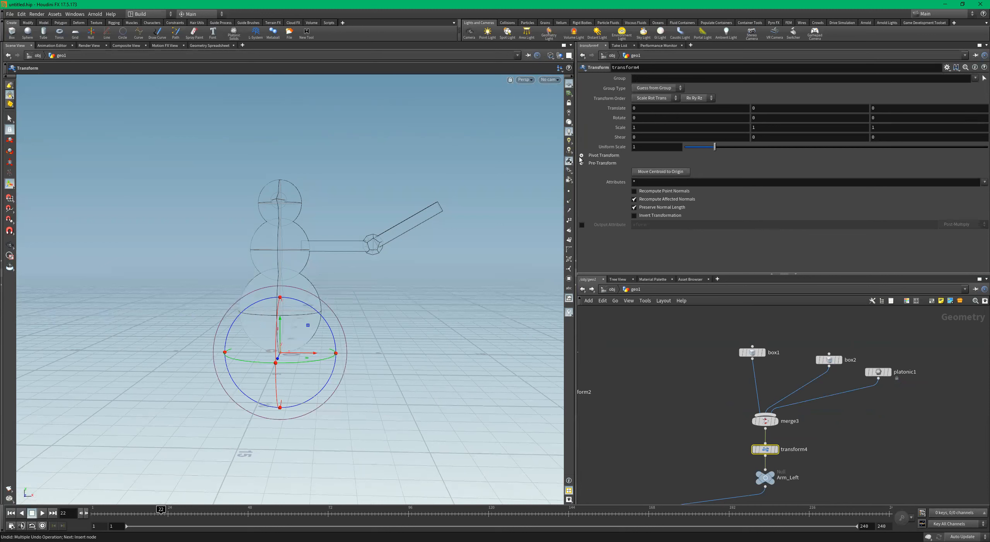
click(590, 156)
middle_drag(792, 167, 945, 212)
alt+drag(360, 229, 359, 268)
middle_drag(889, 170, 928, 168)
key(ctrl+z)
middle_drag(738, 171, 769, 171)
key(Escape)
alt+drag(457, 229, 457, 218)
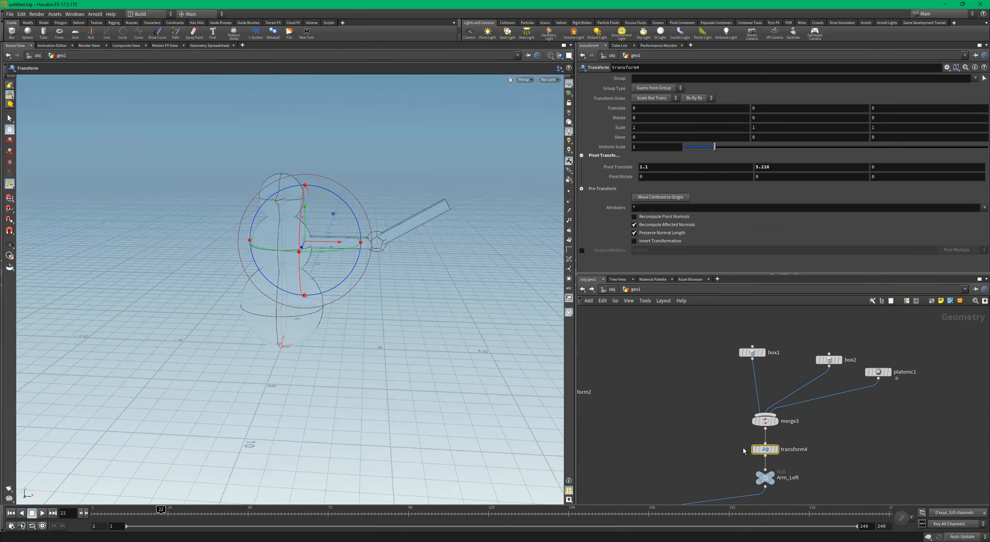
Rotate the left arm about 9.42 degrees around Y at its shoulder pivot
mouse_move(355, 236)
alt+mouse_down()
mouse_move(353, 222)
mouse_move(347, 268)
mouse_move(327, 258)
mouse_move(343, 217)
mouse_move(309, 210)
mouse_move(329, 201)
mouse_move(337, 209)
alt+mouse_up()
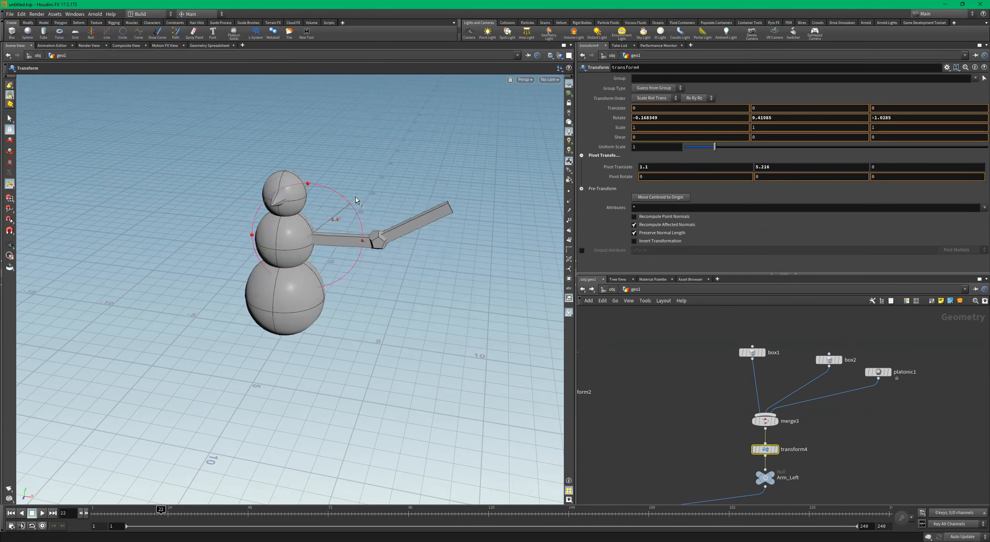
key(ctrl+z)
alt+right_drag(399, 248, 385, 257)
alt+drag(384, 256, 409, 225)
alt+right_drag(409, 226, 390, 237)
alt+drag(389, 237, 469, 296)
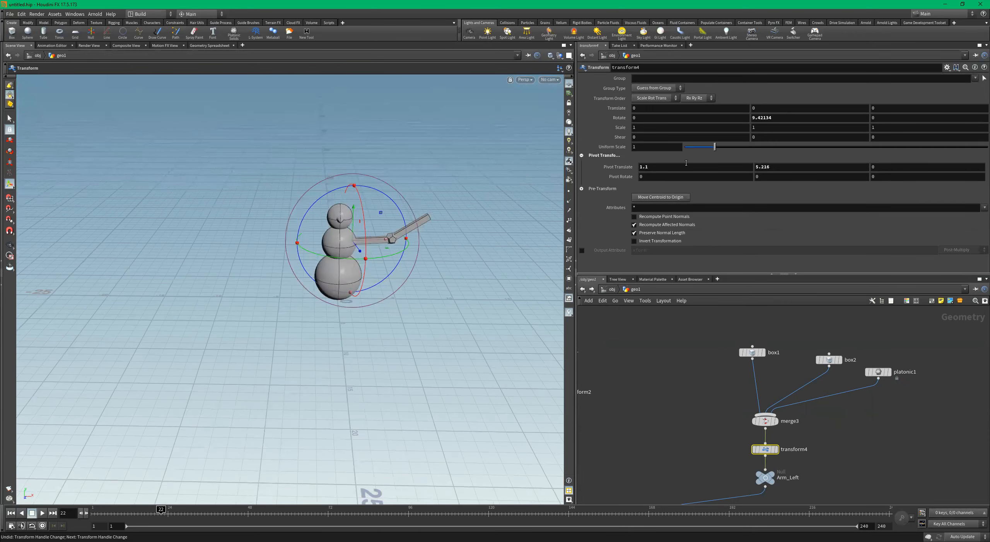
Set the left arm transform's uniform scale to 0.68
drag(718, 147, 707, 151)
scroll(853, 437, down, 5)
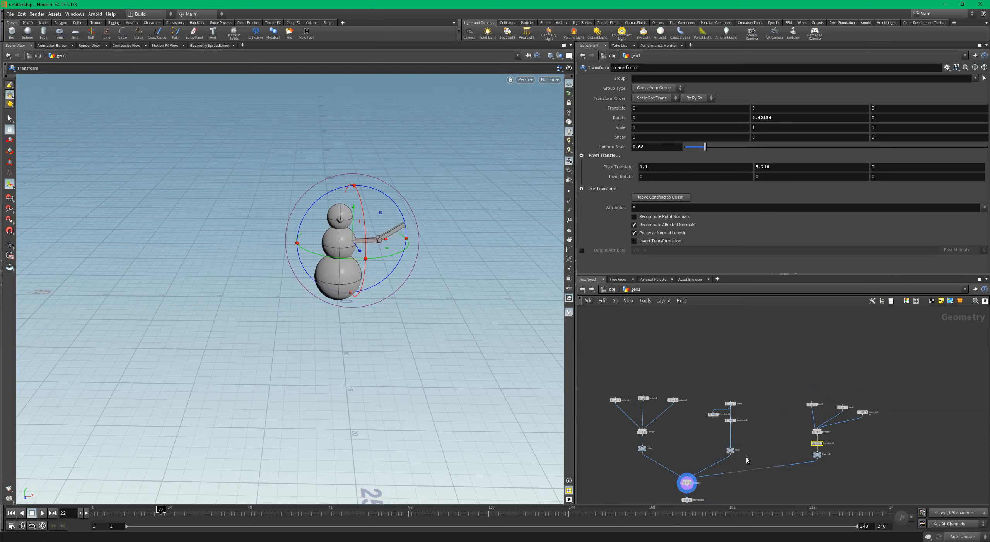
scroll(747, 460, up, 5)
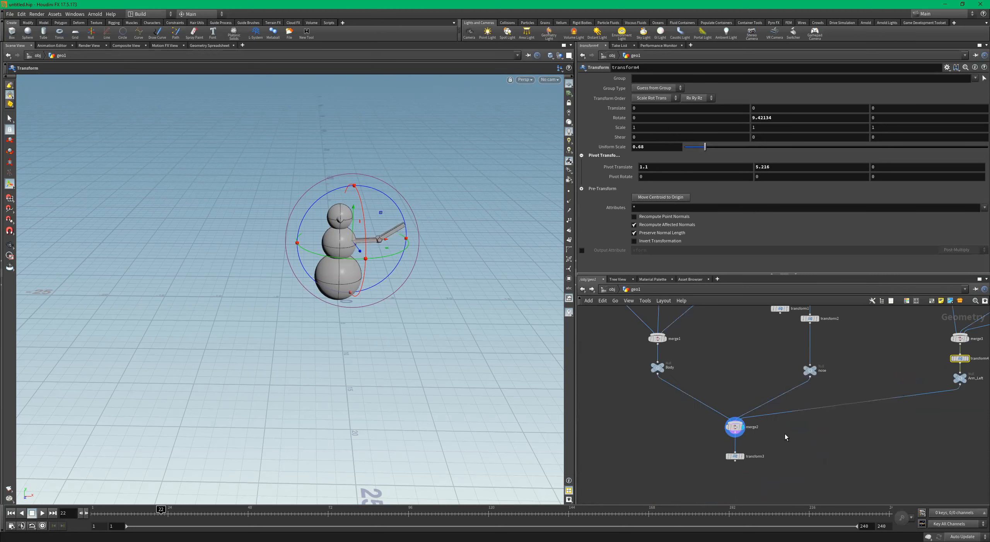
Select and display the transform3 node below merge2
alt+drag(383, 205, 340, 205)
scroll(743, 452, up, 3)
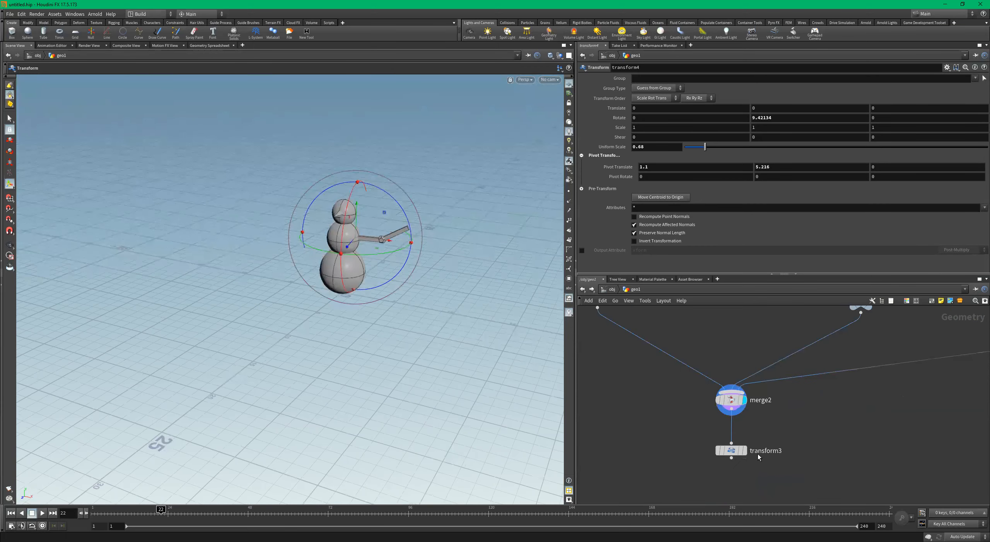
click(745, 452)
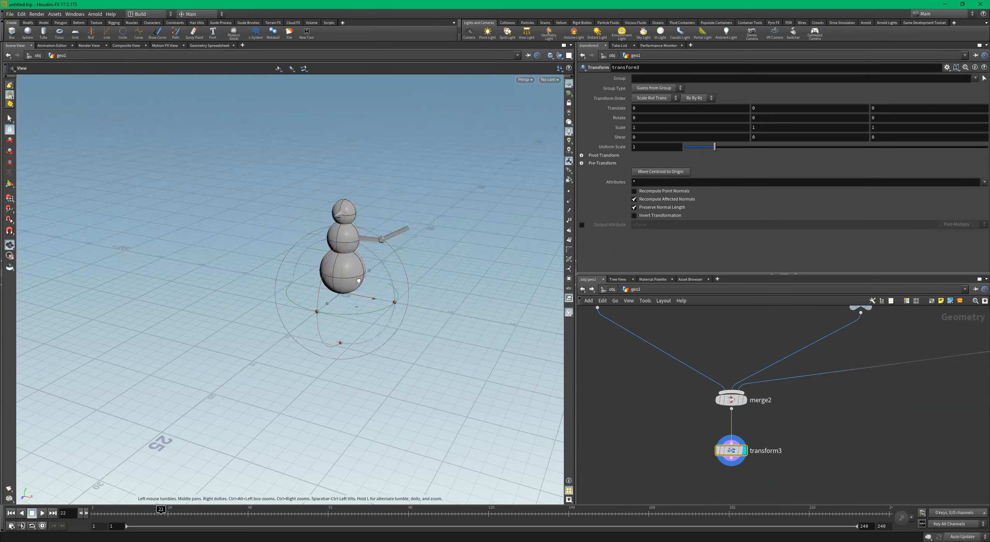
Try rotating the whole snowman about 19.65 degrees around X with transform3
drag(314, 283, 288, 290)
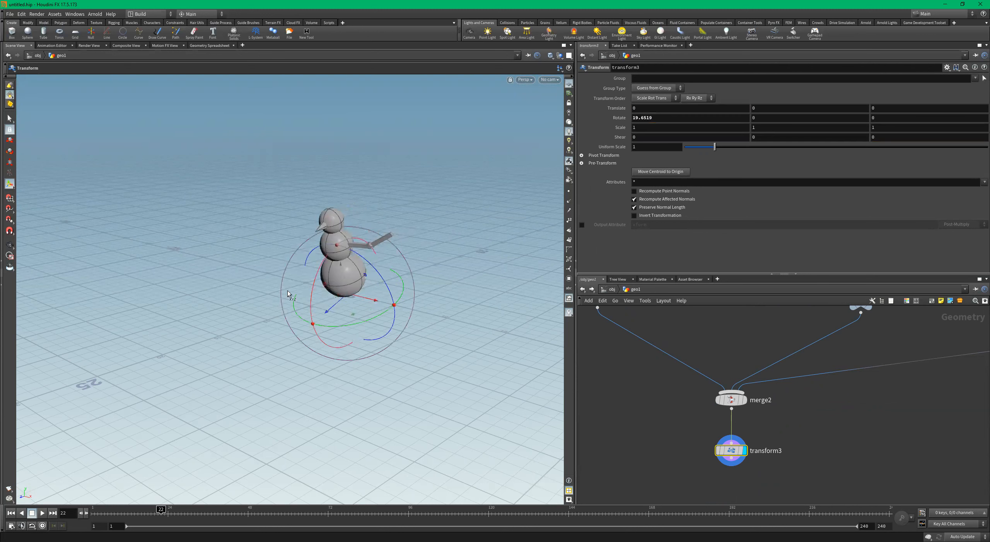
key(ctrl+z)
key(ctrl+z)
key(h)
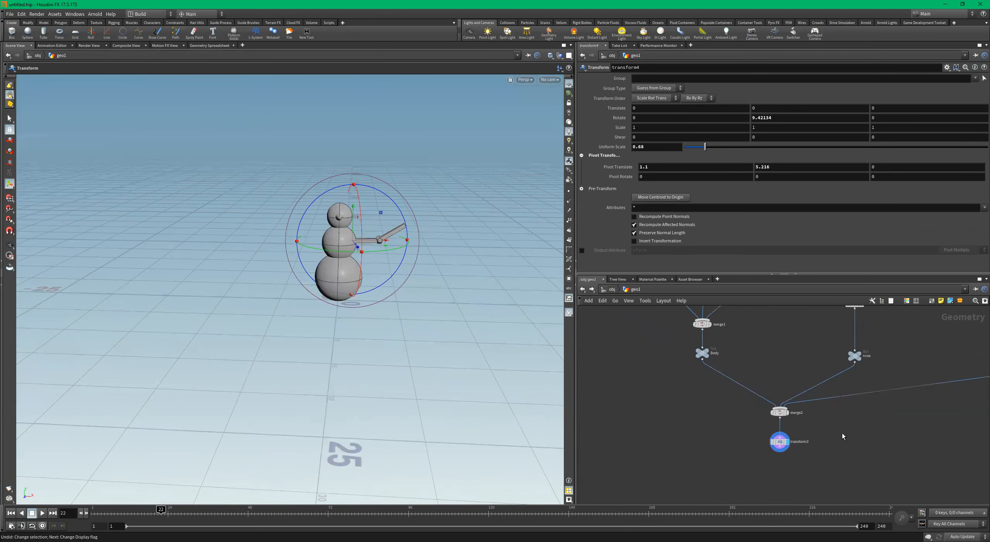
scroll(936, 385, down, 3)
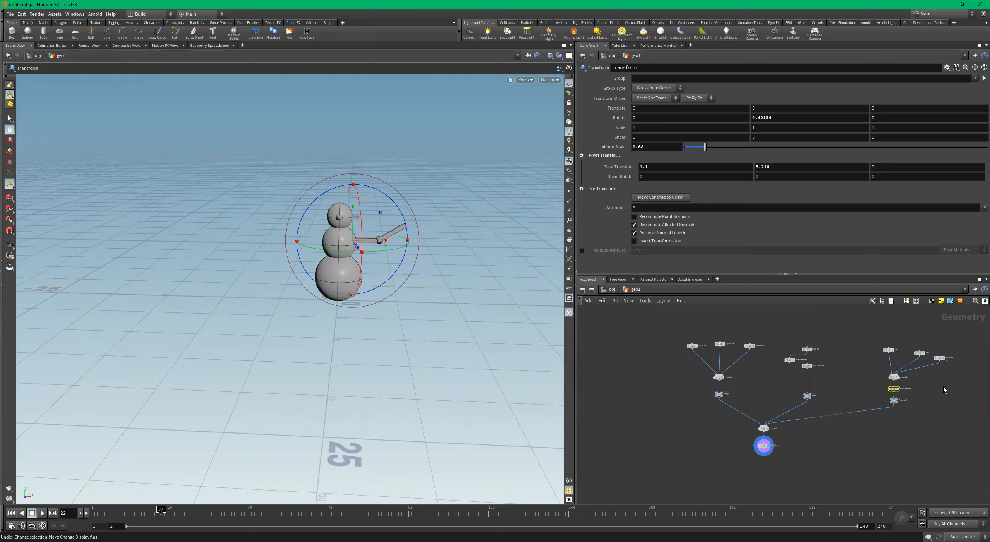
scroll(939, 389, up, 2)
scroll(946, 374, down, 3)
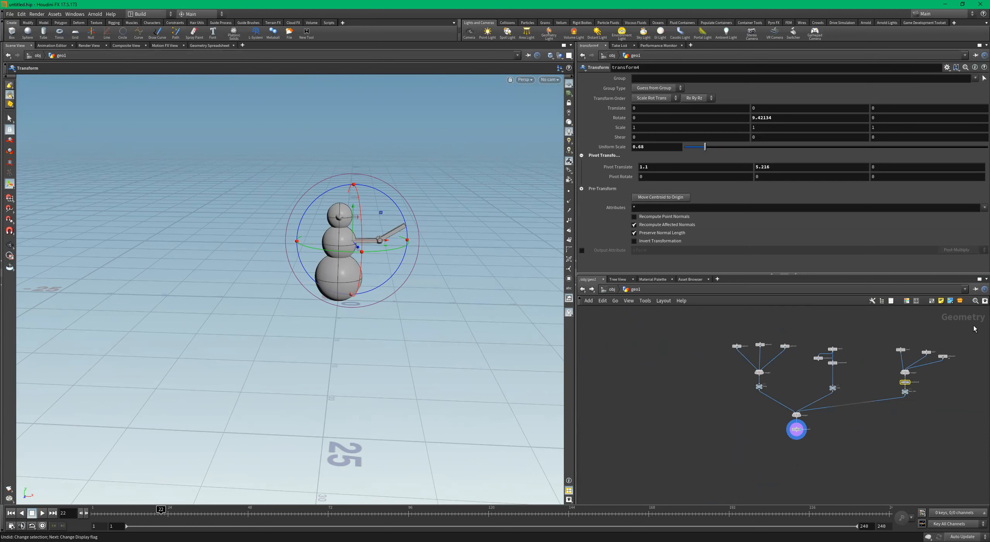
alt+drag(449, 247, 360, 250)
alt+right_drag(360, 250, 475, 248)
key(Return)
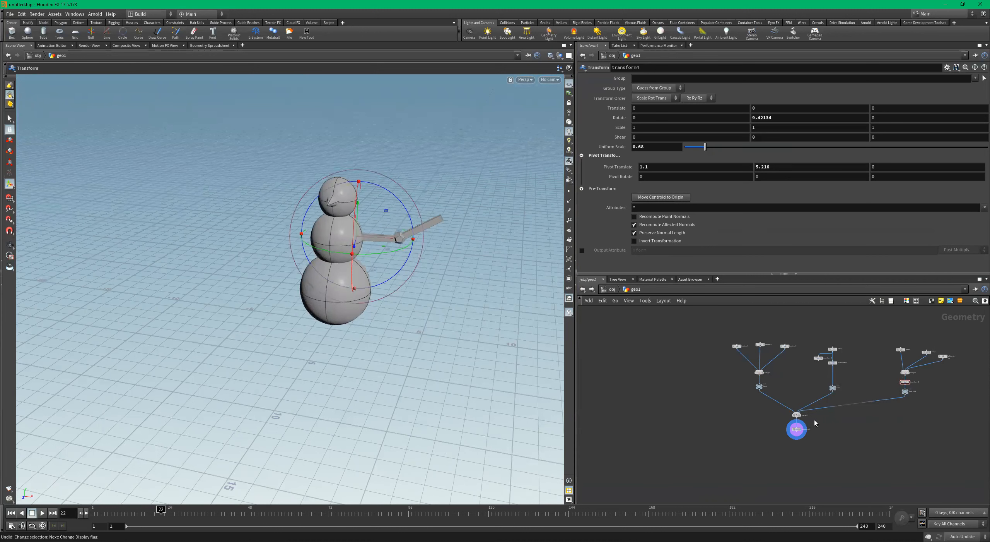
scroll(820, 421, up, 2)
mouse_move(774, 411)
mouse_down()
mouse_move(844, 423)
mouse_move(784, 426)
mouse_up()
scroll(755, 408, down, 3)
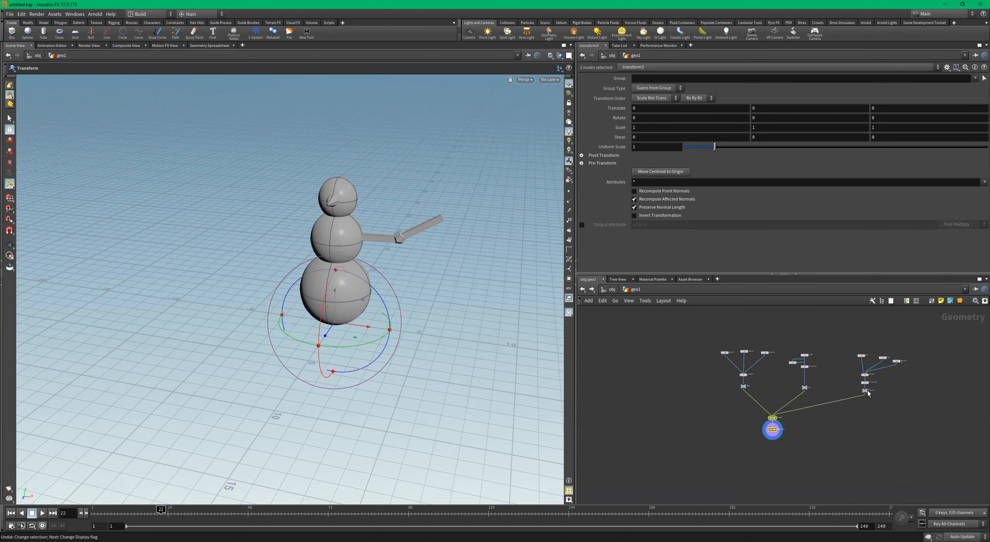
Duplicate the six left arm nodes to the other side of the body branch and space out the copied box and platonic nodes
drag(922, 332, 852, 393)
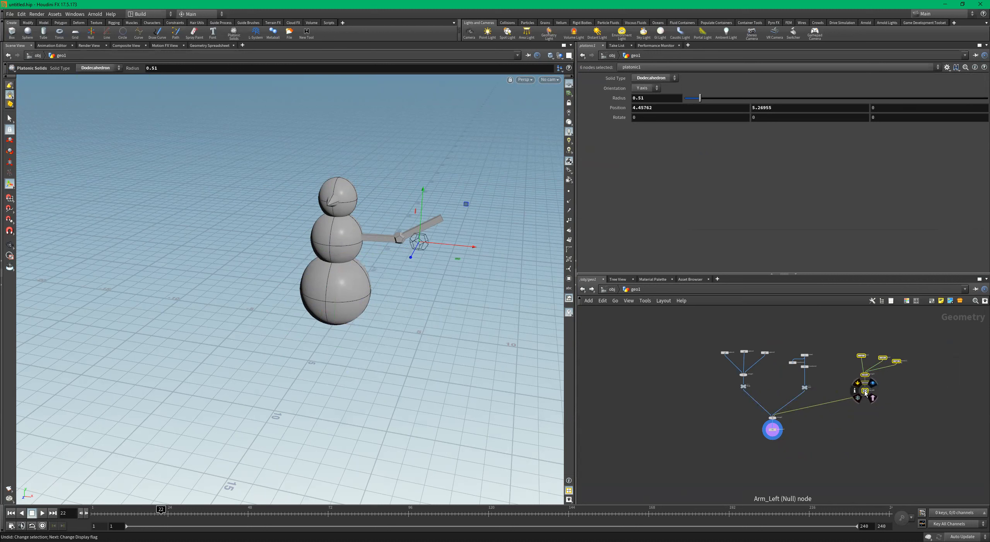
drag(865, 393, 657, 388)
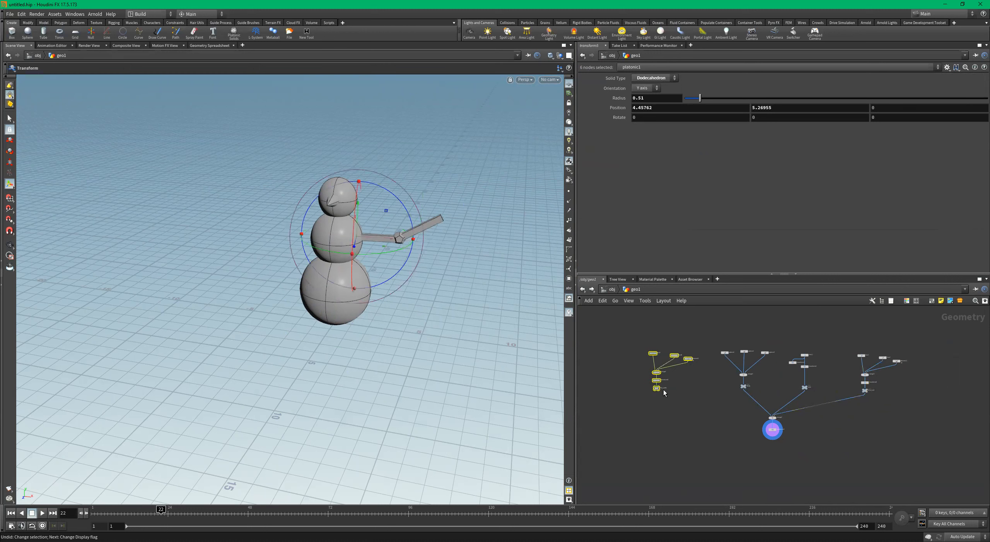
scroll(689, 367, up, 3)
drag(730, 339, 625, 369)
drag(716, 359, 673, 359)
click(678, 414)
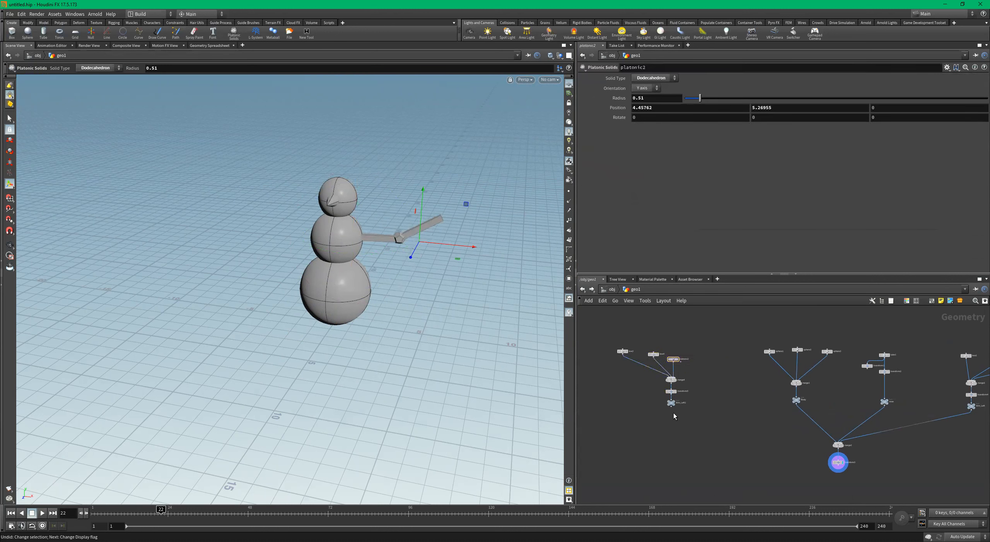
Connect the duplicated arm's null into merge2
click(671, 407)
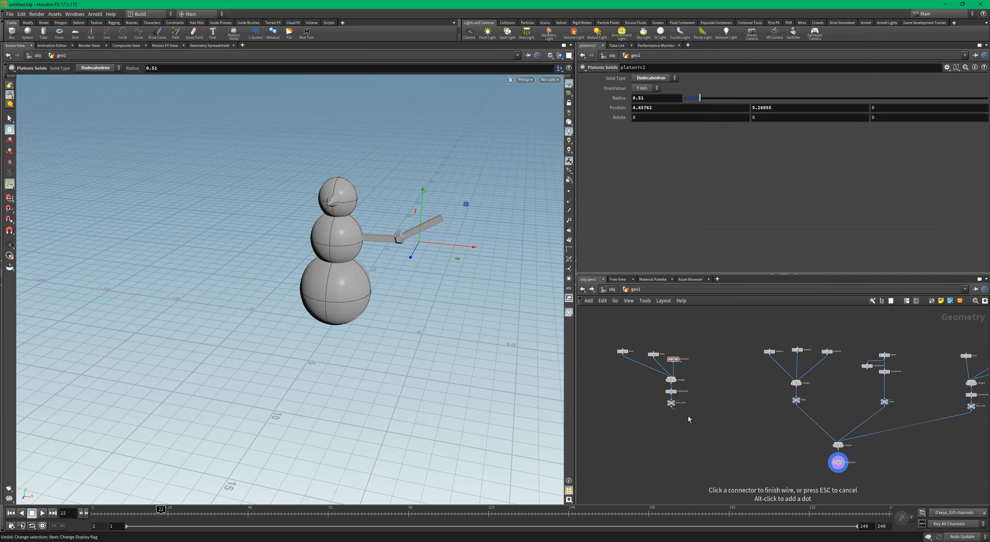
click(830, 444)
scroll(835, 441, up, 2)
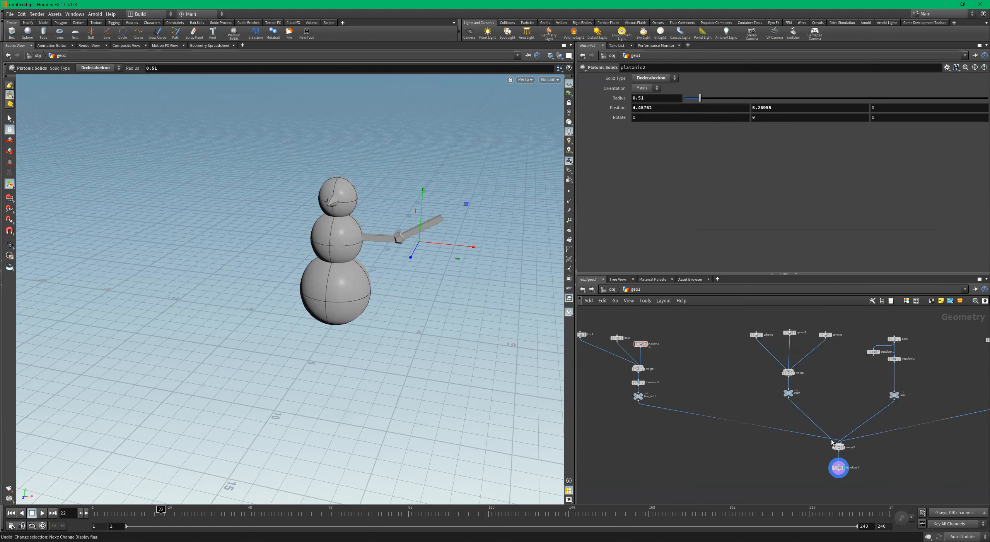
scroll(813, 441, down, 3)
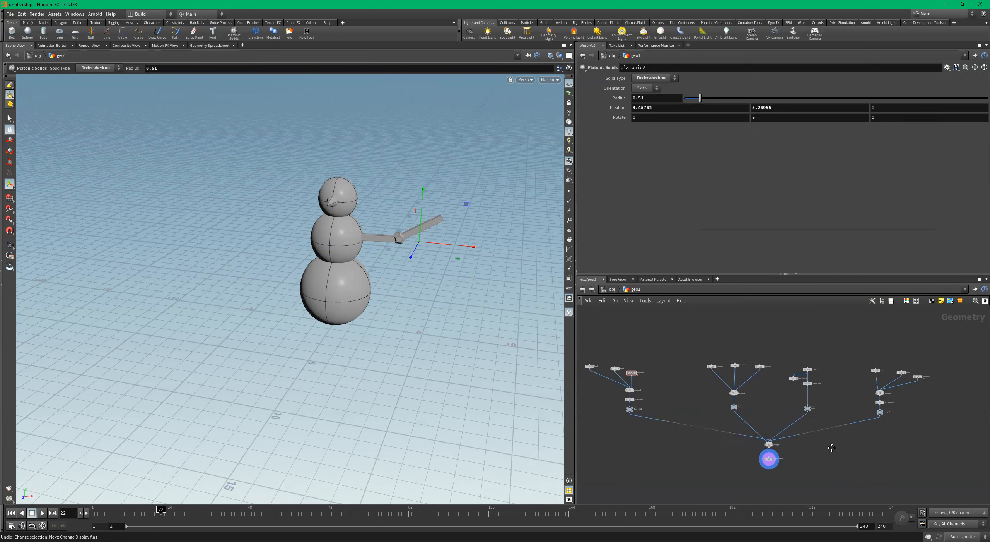
middle_drag(832, 447, 847, 447)
Cut all four wires feeding merge2
drag(671, 355, 681, 413)
scroll(825, 446, up, 3)
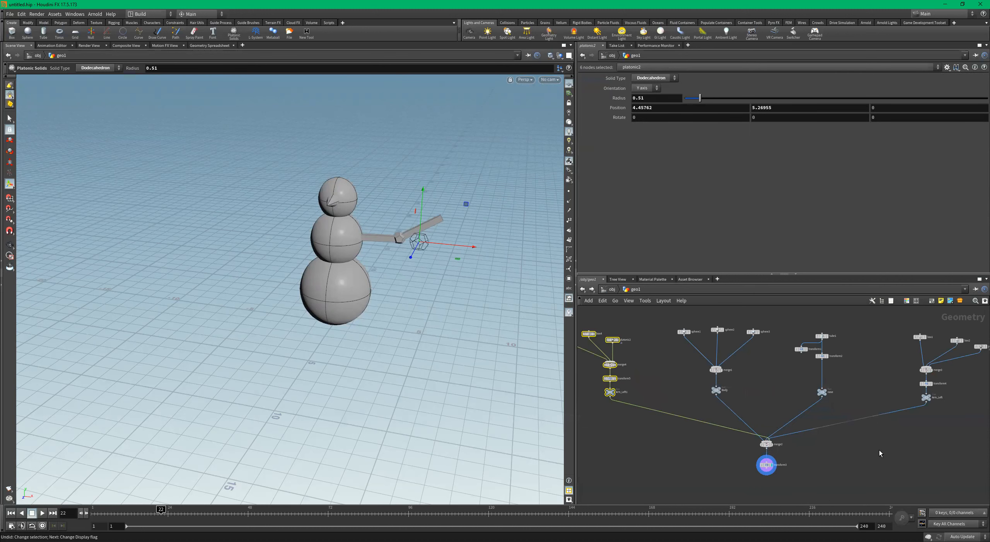
key(y)
drag(840, 433, 721, 434)
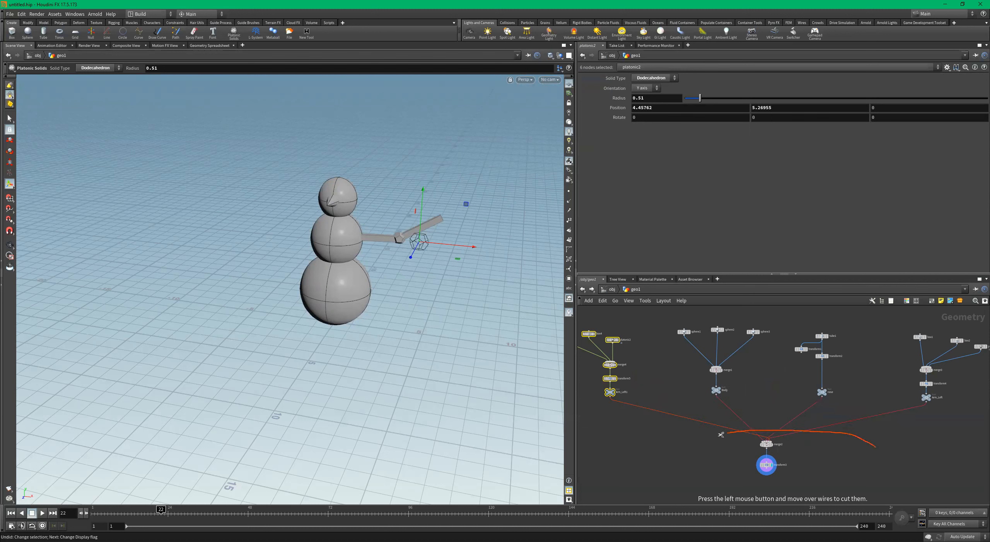
drag(654, 447, 652, 448)
Select the four branch nulls and connect them all into merge2 at once
drag(590, 387, 931, 415)
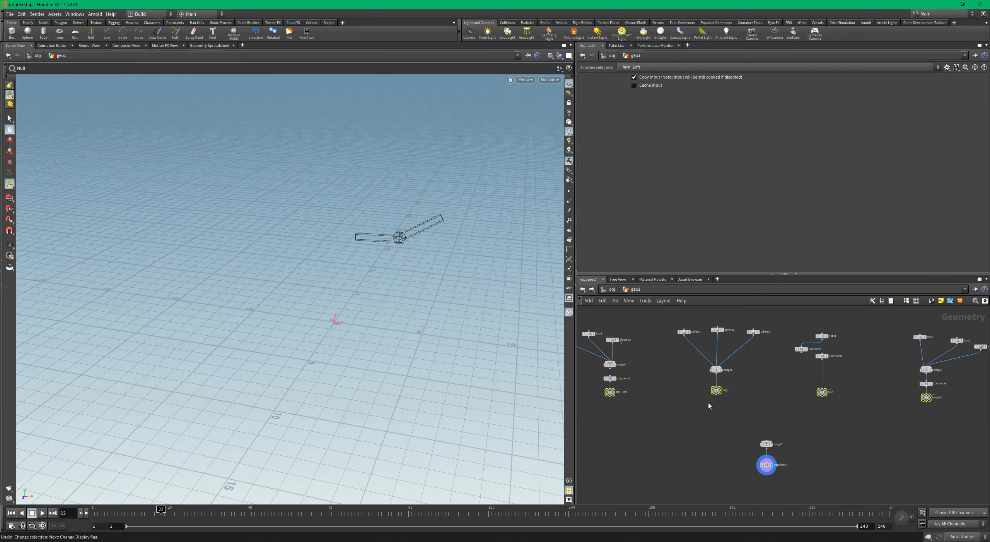
click(610, 397)
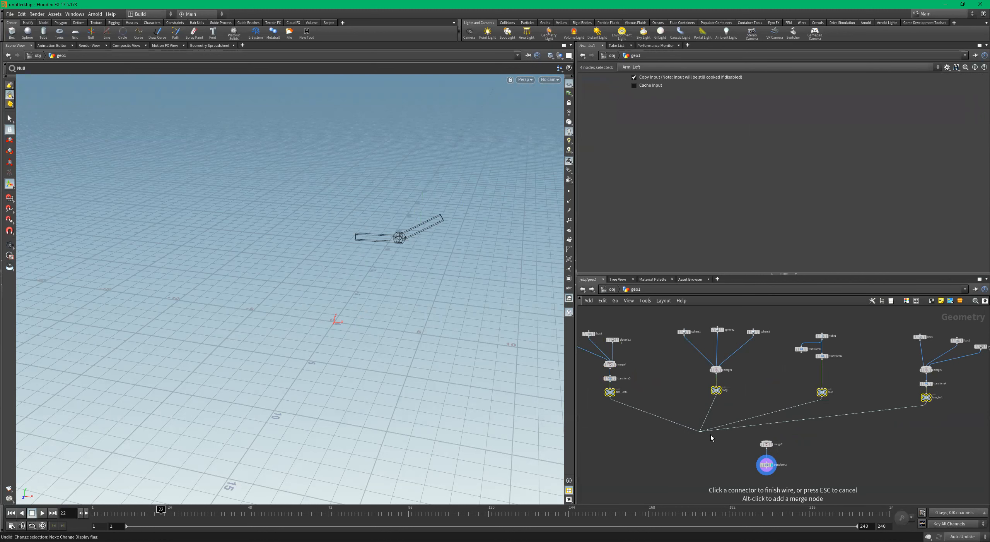
click(758, 443)
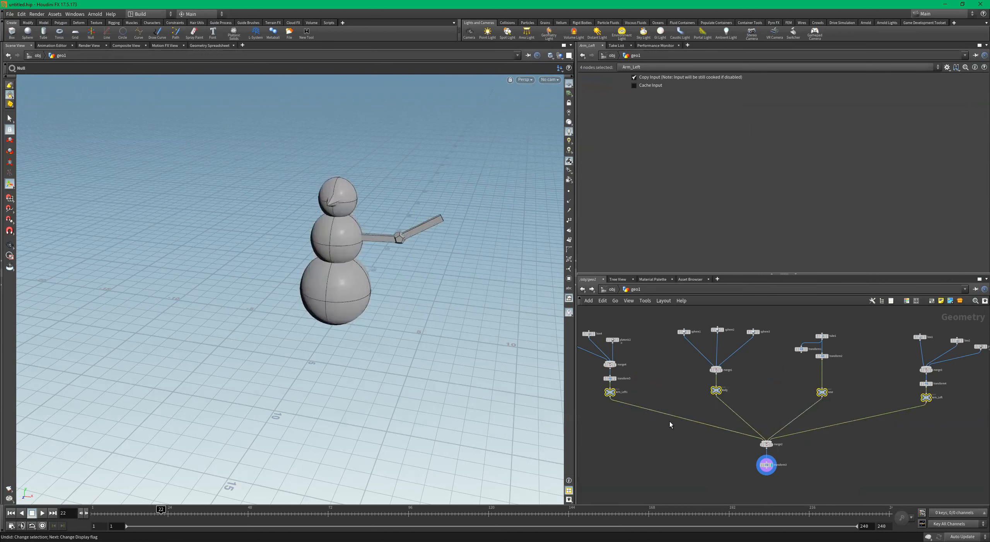
scroll(660, 422, up, 3)
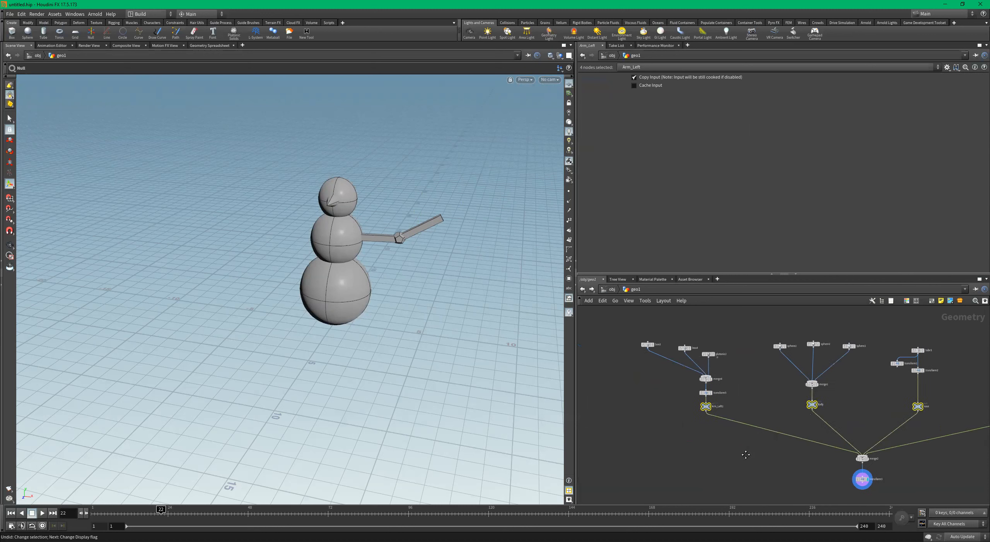
Move the duplicated arm to the snowman's opposite side with transform5, translating it about -8.18 in X and 1.36 in Z
click(710, 389)
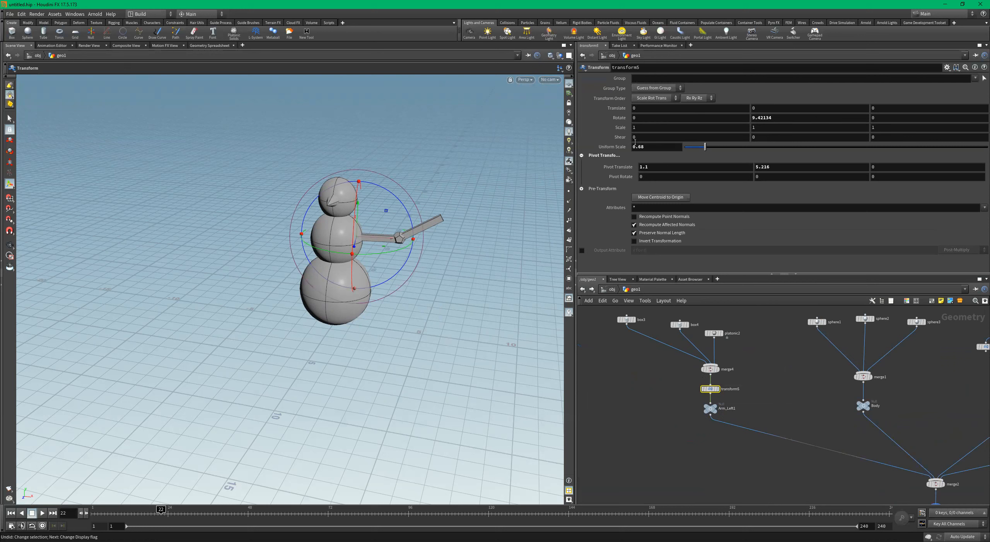
alt+drag(453, 218, 474, 232)
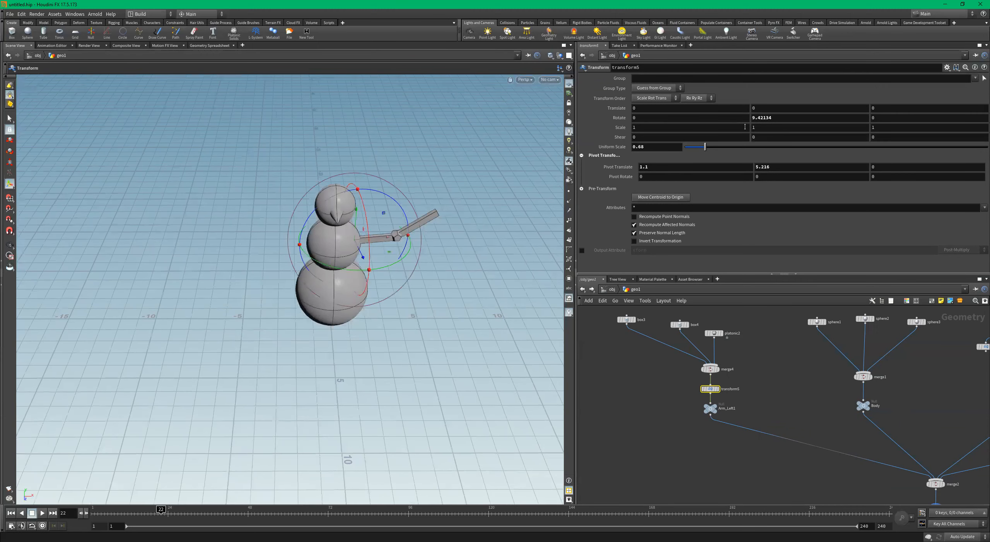
click(751, 117)
key(Return)
key(ctrl+z)
alt+drag(394, 255, 274, 252)
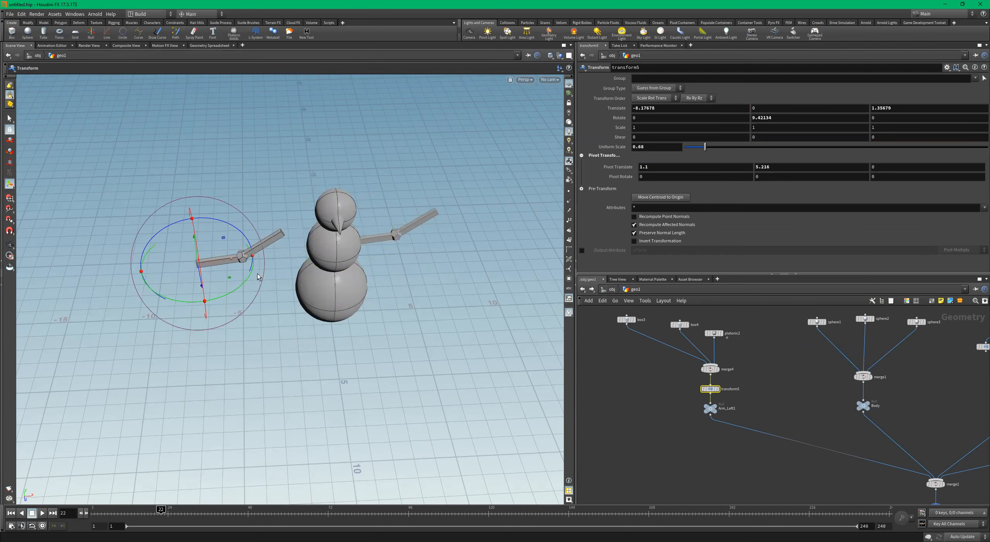
With transform5, turn the duplicated arm to about 177.6 degrees in Y and move it to about -2.23 in X and 0 in Z against the body
drag(171, 302, 274, 200)
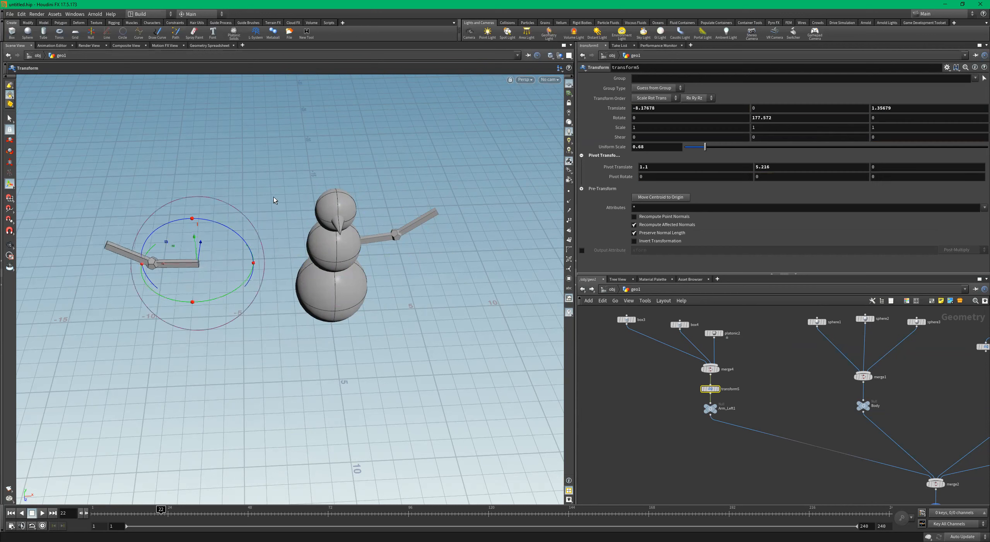
drag(167, 266, 287, 265)
alt+drag(294, 256, 445, 247)
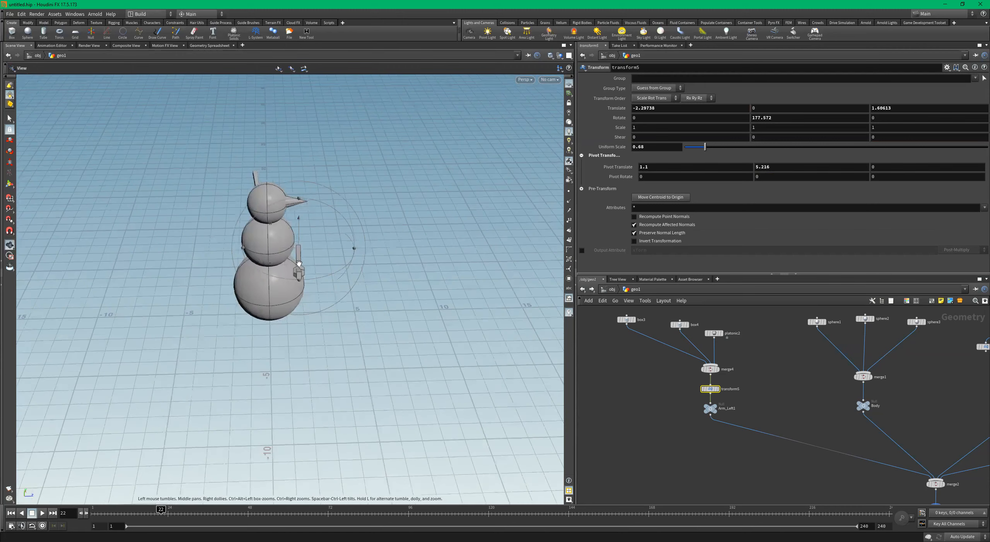
drag(280, 250, 249, 252)
alt+drag(360, 248, 268, 200)
alt+right_drag(270, 200, 452, 219)
scroll(763, 444, down, 4)
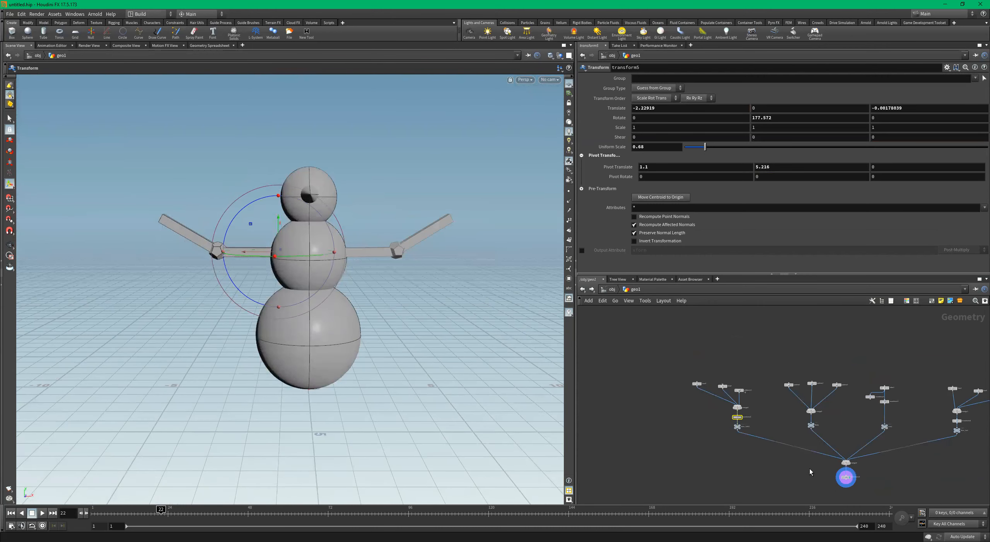
Raise the duplicated arm by rotating transform5 to about -42.7, 195.7 and -45.0 degrees
middle_drag(878, 483, 825, 451)
scroll(825, 451, up, 4)
alt+drag(381, 254, 360, 267)
scroll(707, 373, down, 4)
middle_drag(707, 374, 726, 383)
scroll(657, 348, up, 5)
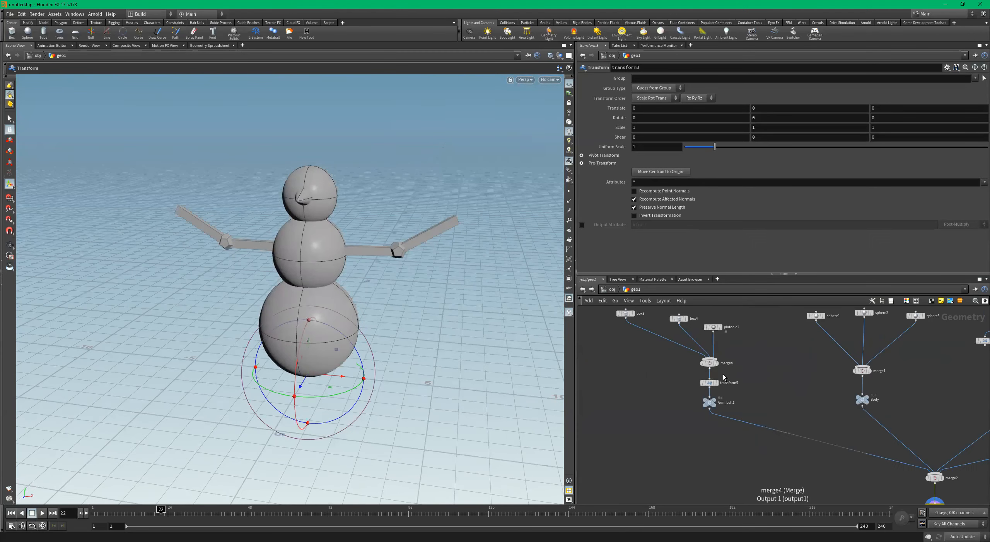
click(709, 383)
alt+drag(329, 254, 322, 249)
drag(265, 270, 289, 262)
Move the timeline to frame 1
alt+drag(271, 476, 138, 459)
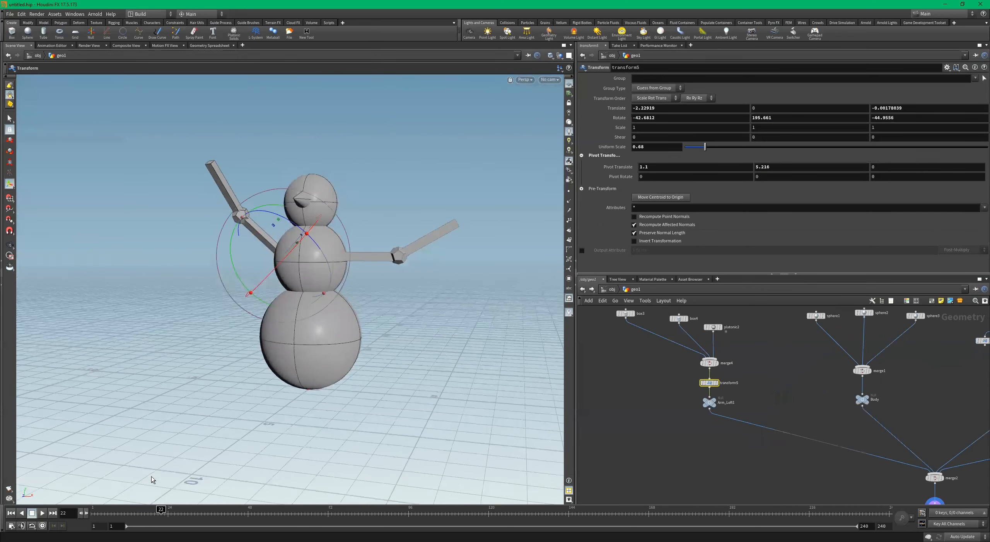
drag(166, 510, 96, 509)
key(Escape)
drag(149, 443, 468, 283)
key(Return)
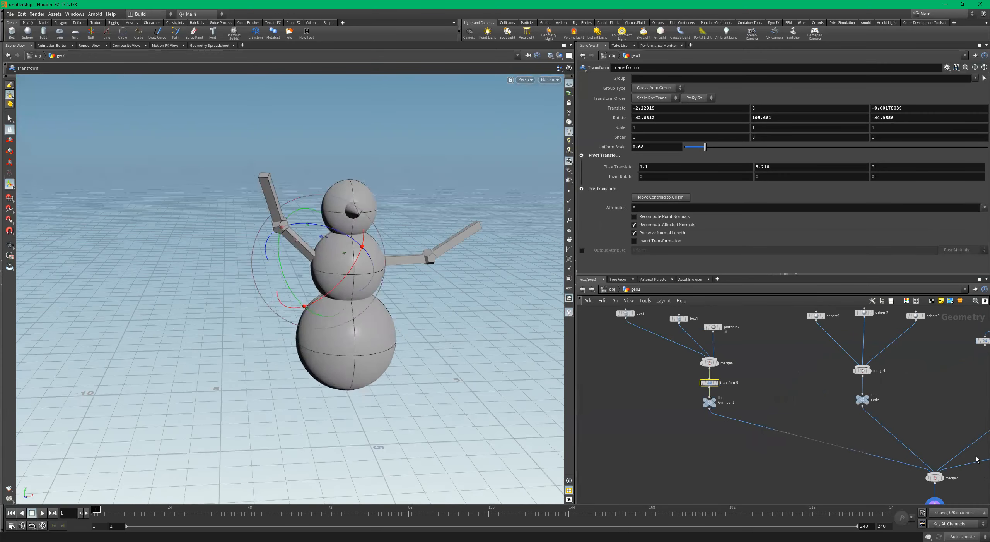
alt+drag(345, 249, 484, 225)
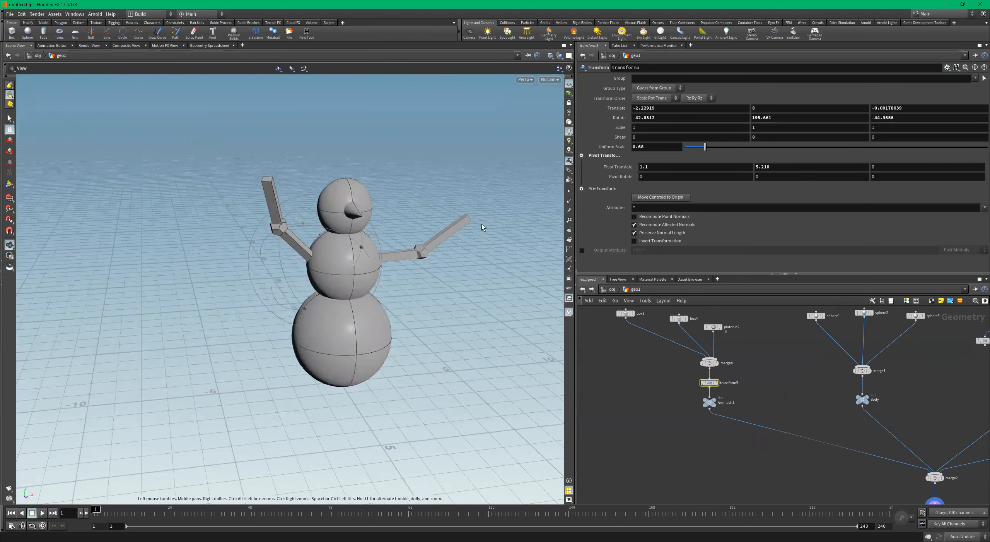
right_click(617, 110)
mouse_move(645, 130)
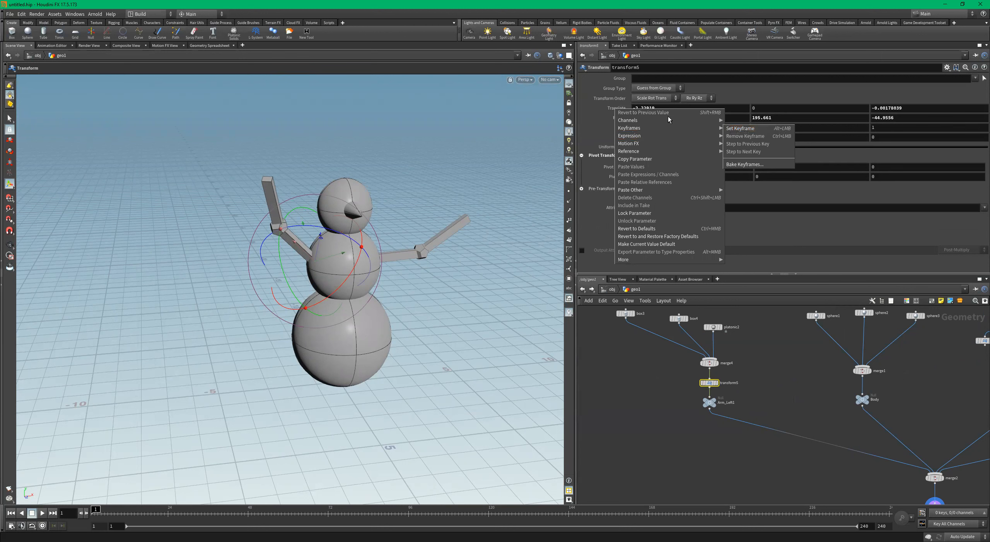
click(748, 82)
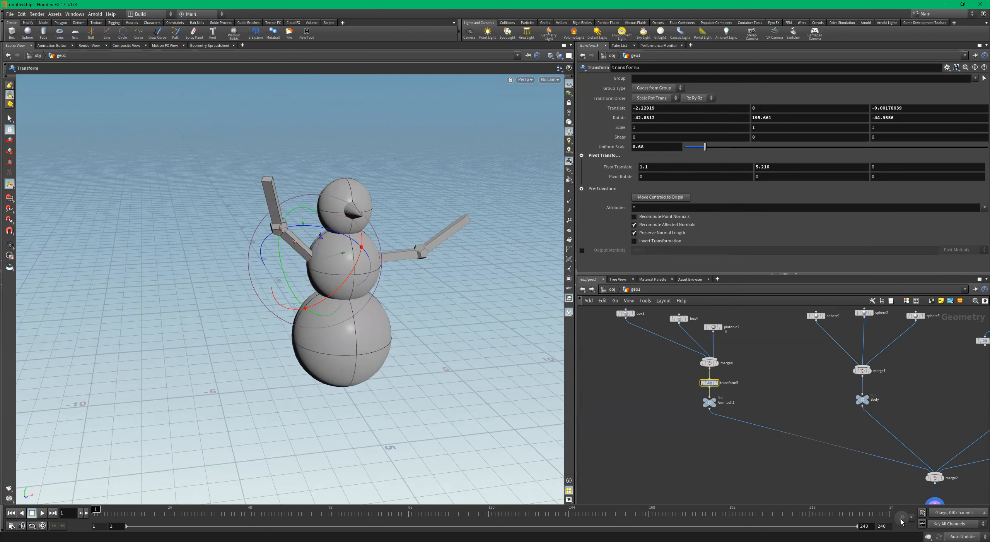
Display only transform5's output and restore the display to transform3
scroll(720, 387, up, 3)
click(715, 383)
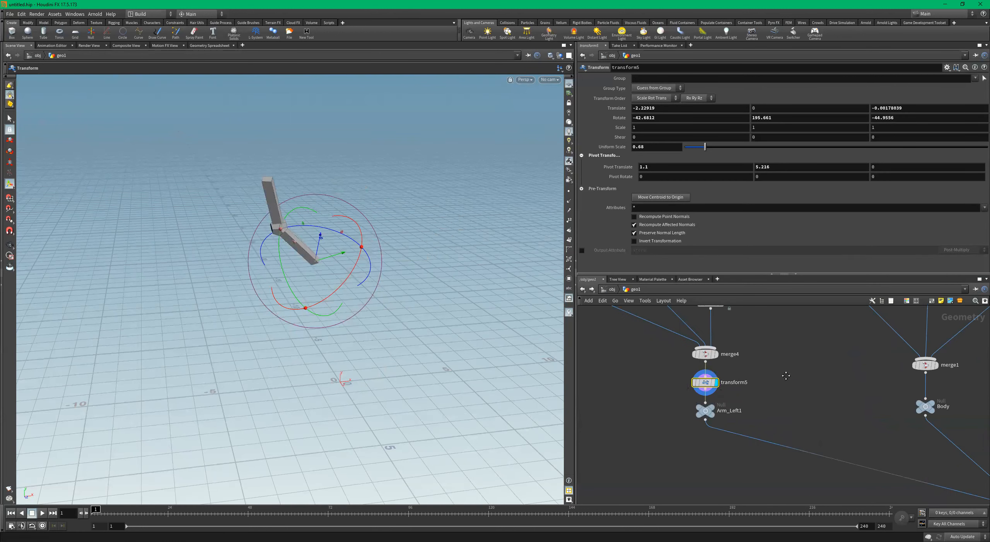
middle_drag(786, 375, 809, 393)
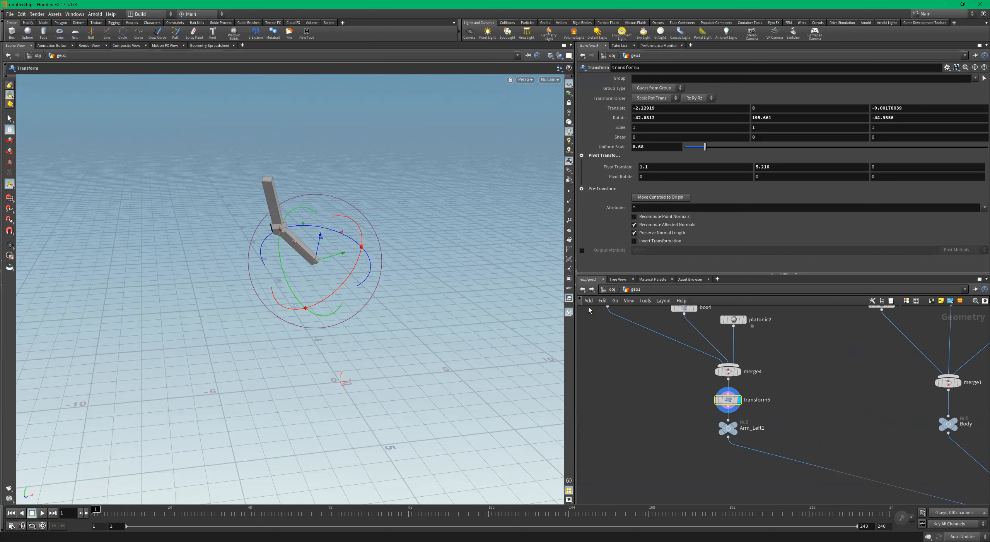
scroll(839, 459, down, 4)
middle_drag(844, 459, 722, 358)
scroll(836, 435, up, 5)
click(808, 390)
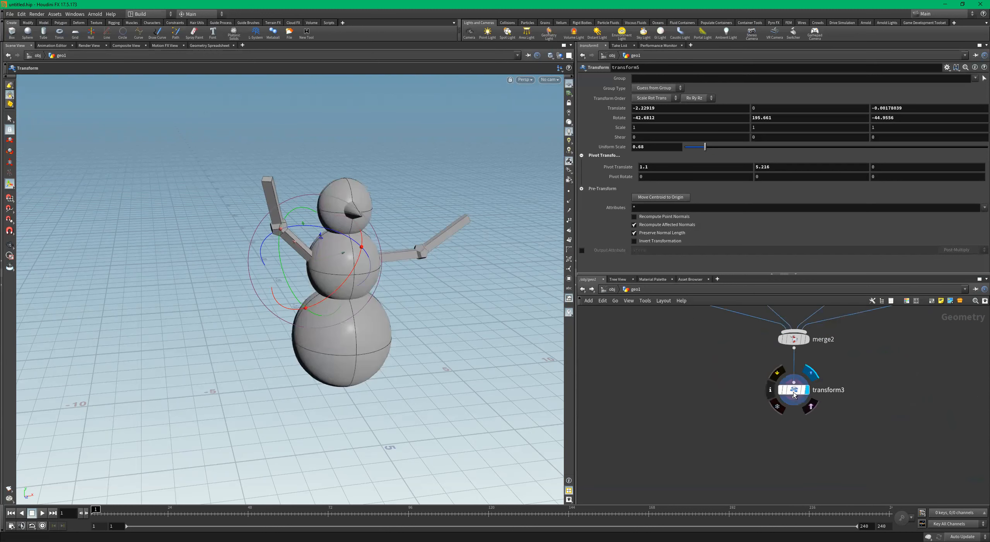
scroll(735, 398, down, 5)
middle_drag(693, 390, 834, 440)
scroll(812, 471, up, 4)
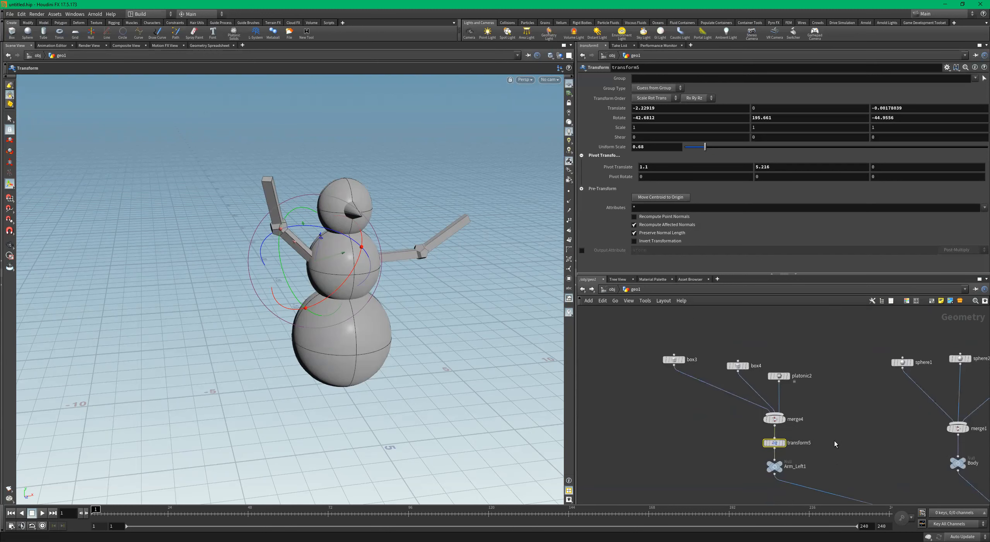
Keyframe transform5's Translate and Rotate values at frame 1
alt+click(624, 109)
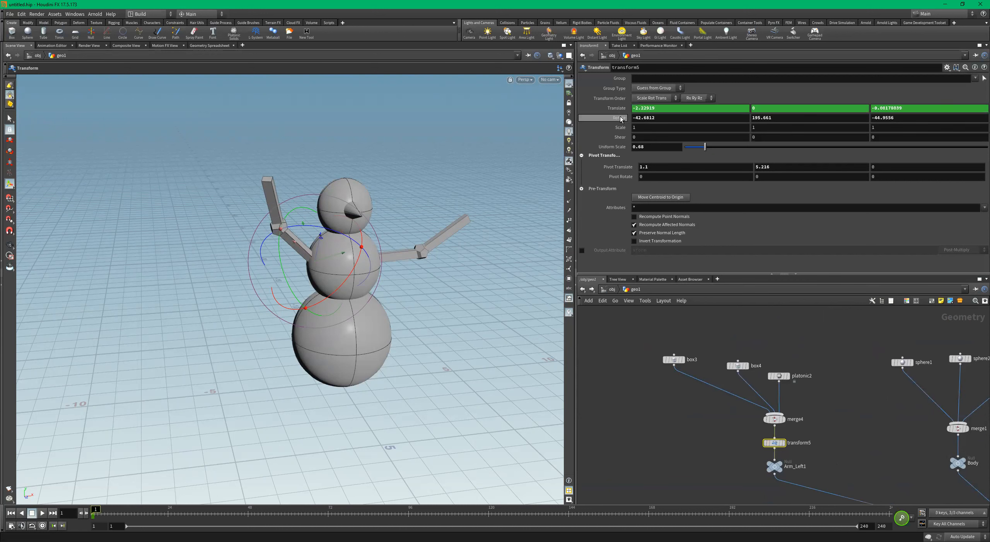
alt+click(622, 118)
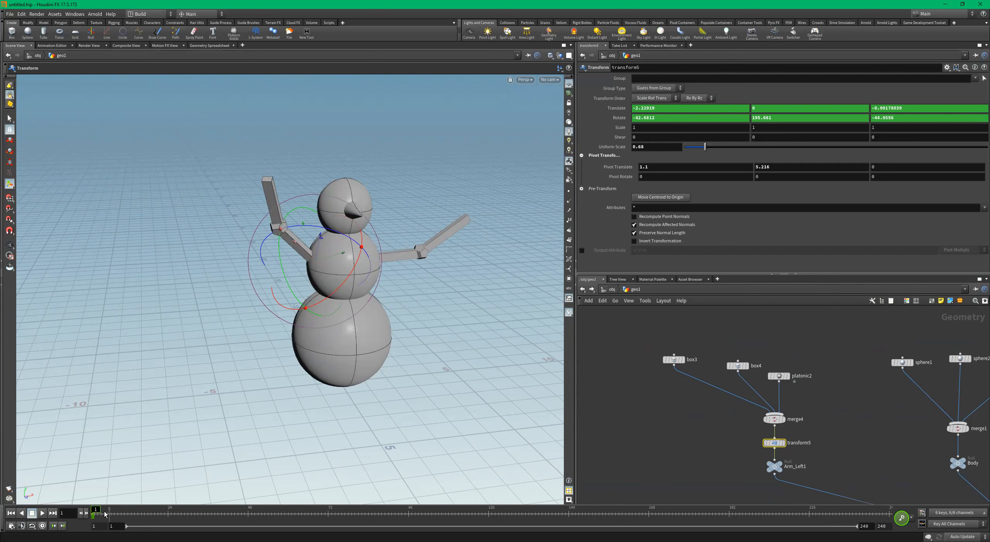
At frame 15, lower the arm to a rotation of about -14.2 in X and -11.2 in Z, and keyframe Rotate and Translate
drag(96, 511, 143, 528)
alt+drag(356, 274, 353, 242)
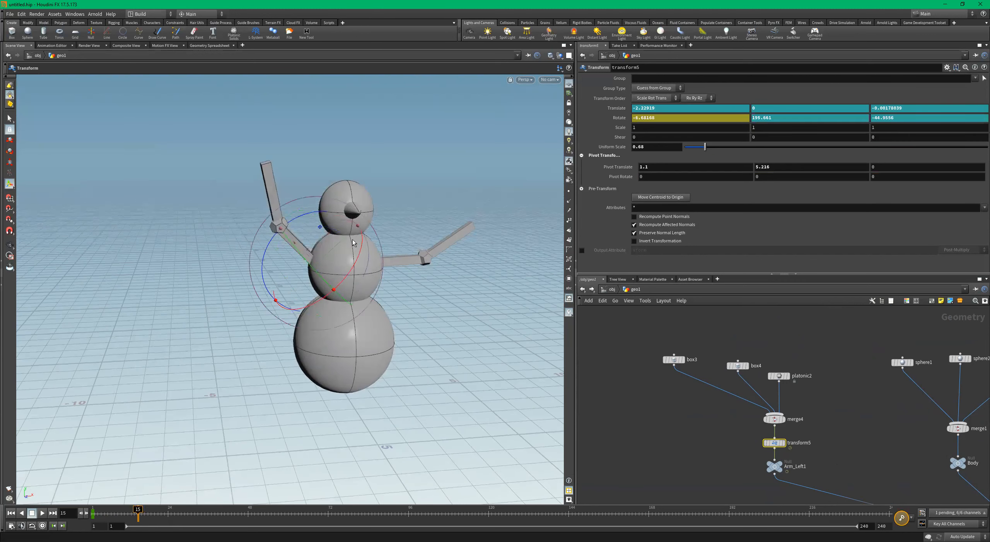
drag(318, 213, 282, 217)
alt+click(620, 118)
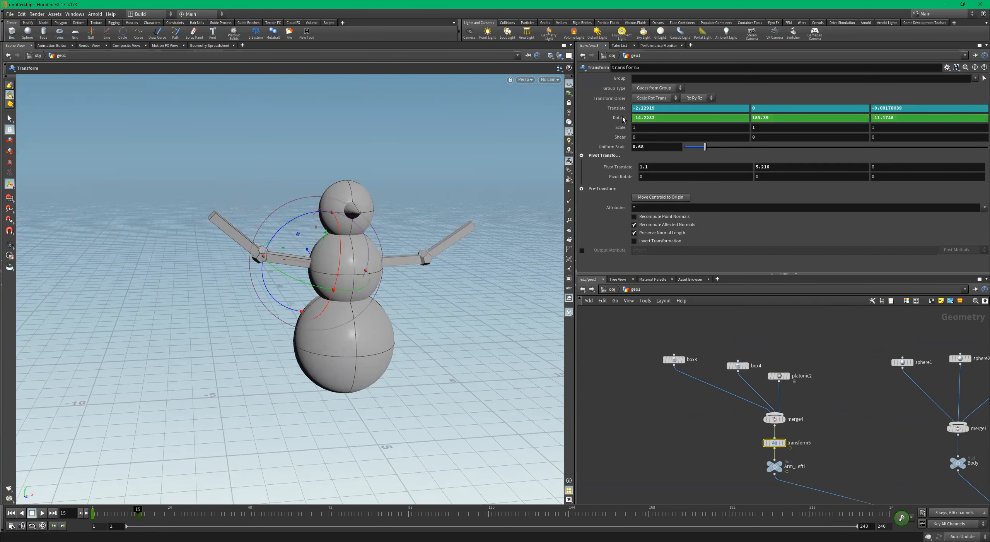
alt+click(618, 110)
At frame 30, raise the arm to a rotation of about -3.8, 196.6 and -55.3 degrees, and keyframe Translate and Rotate
mouse_move(94, 513)
mouse_down()
mouse_move(163, 513)
mouse_move(73, 516)
mouse_move(189, 523)
mouse_up()
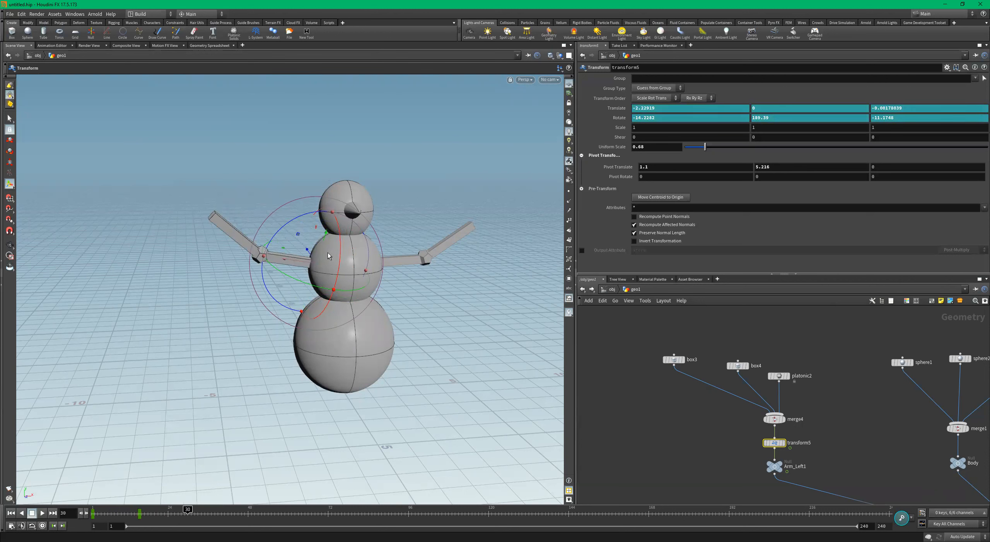
drag(295, 222, 332, 210)
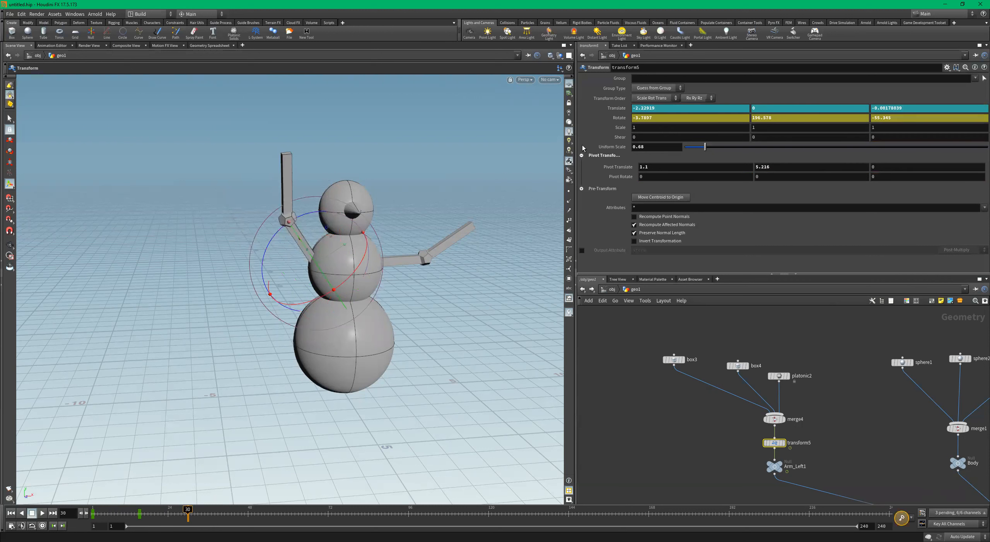
alt+click(617, 108)
alt+click(619, 117)
At frame 48, lower the arm to a rotation of about -12.9, 191.1 and -18.4 degrees, and keyframe Rotate and Translate
drag(187, 509, 248, 522)
drag(317, 215, 403, 207)
key(Escape)
alt+click(617, 119)
alt+click(620, 108)
Scrub and play the arm's waving animation, and return to the first frame
drag(249, 512, 232, 510)
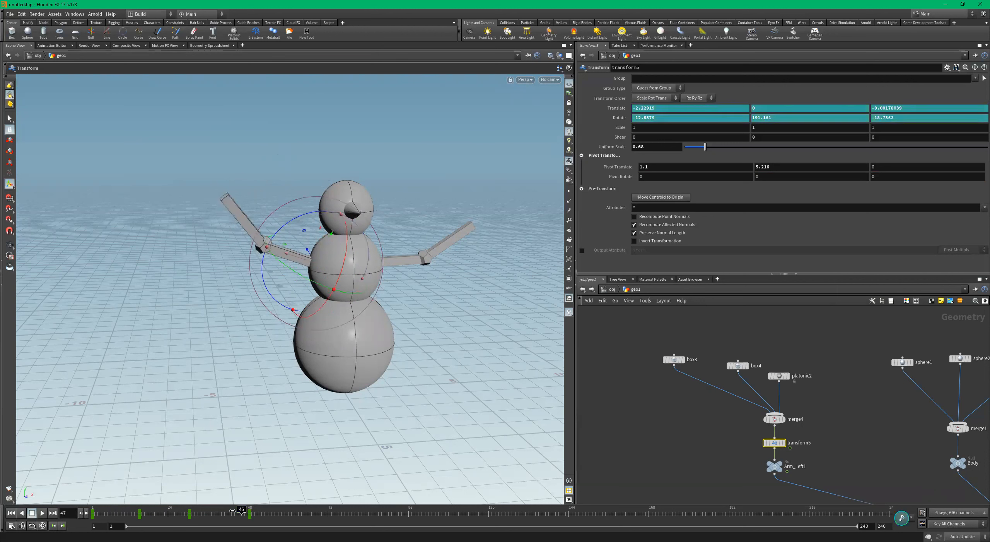
click(42, 513)
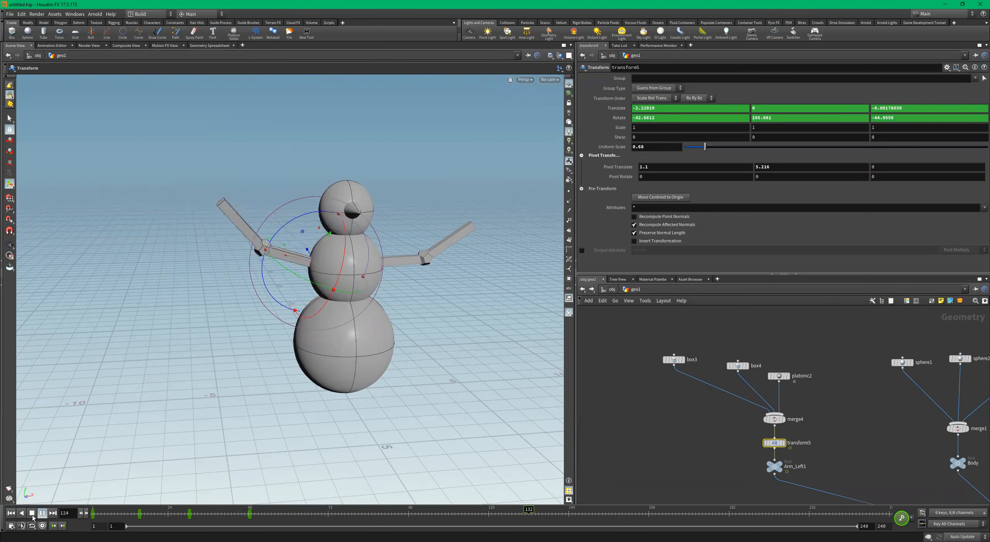
click(33, 513)
click(11, 513)
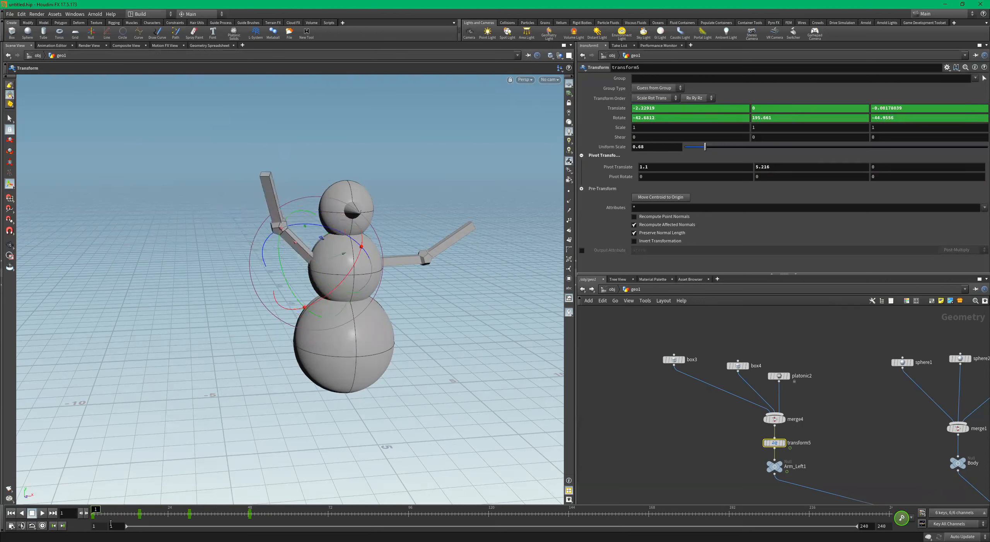
Enable real-time playback and replay the arm's waving animation from frame 1
click(42, 526)
click(42, 513)
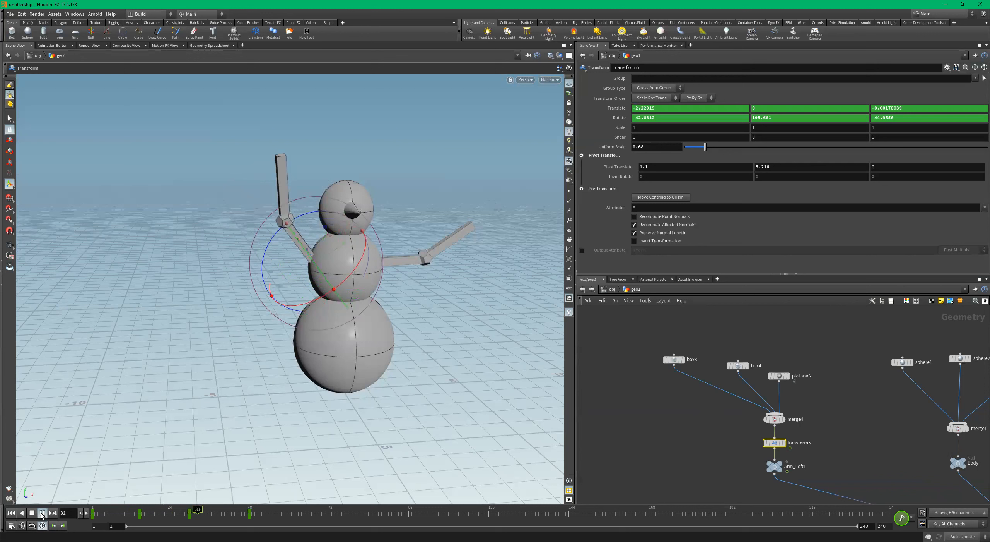
click(42, 513)
alt+drag(327, 301, 253, 474)
drag(254, 513, 53, 519)
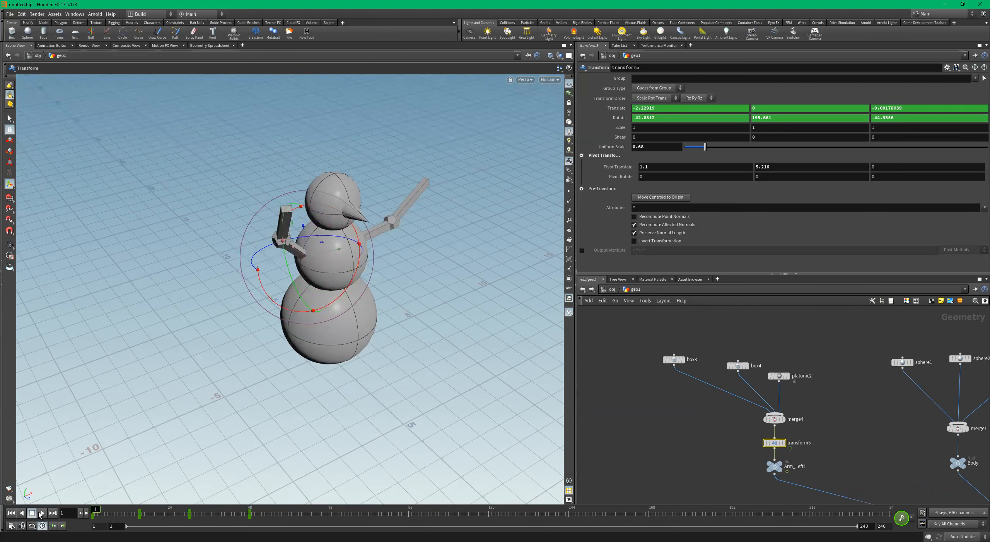
click(41, 513)
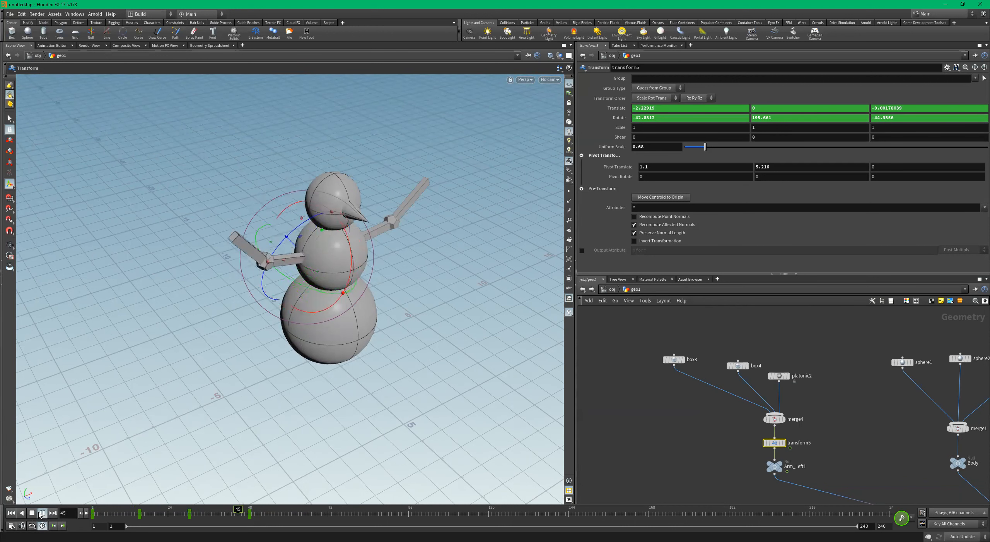
click(32, 513)
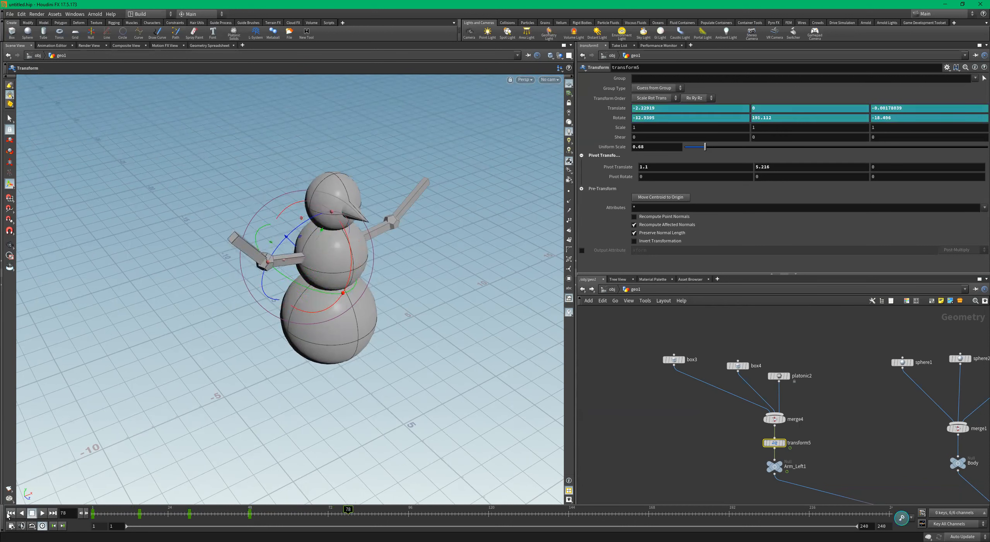
Delete the arm's keyframes at frame 48
click(53, 526)
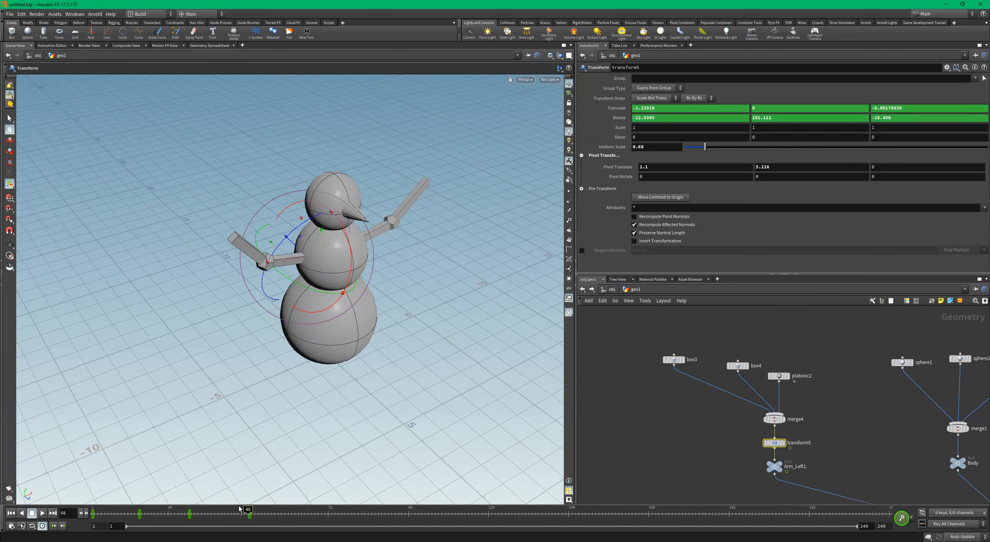
right_click(250, 515)
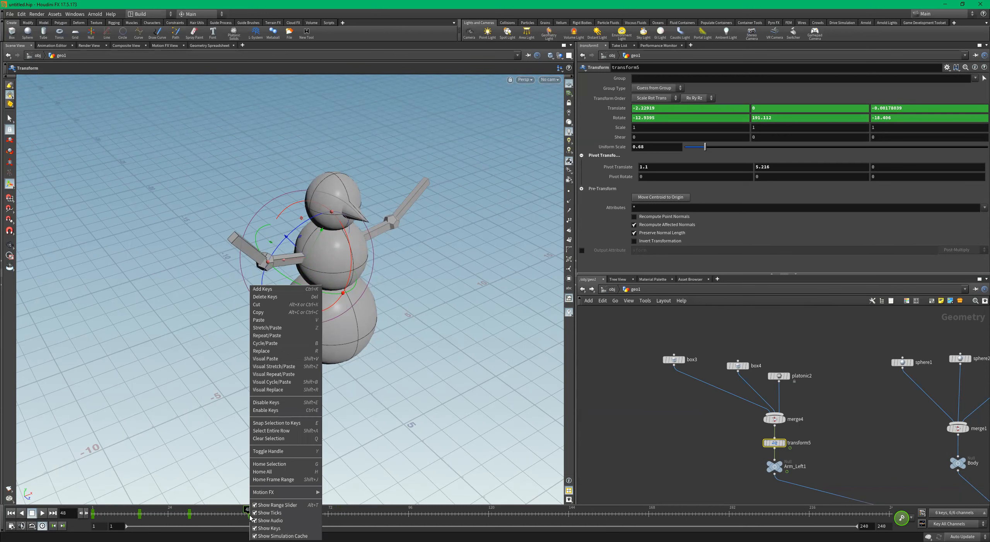
click(282, 297)
Check the arm's pose at the frame 30 keyframe and scrub back to the start of the animation
drag(219, 514, 202, 514)
click(54, 527)
alt+drag(431, 170, 414, 155)
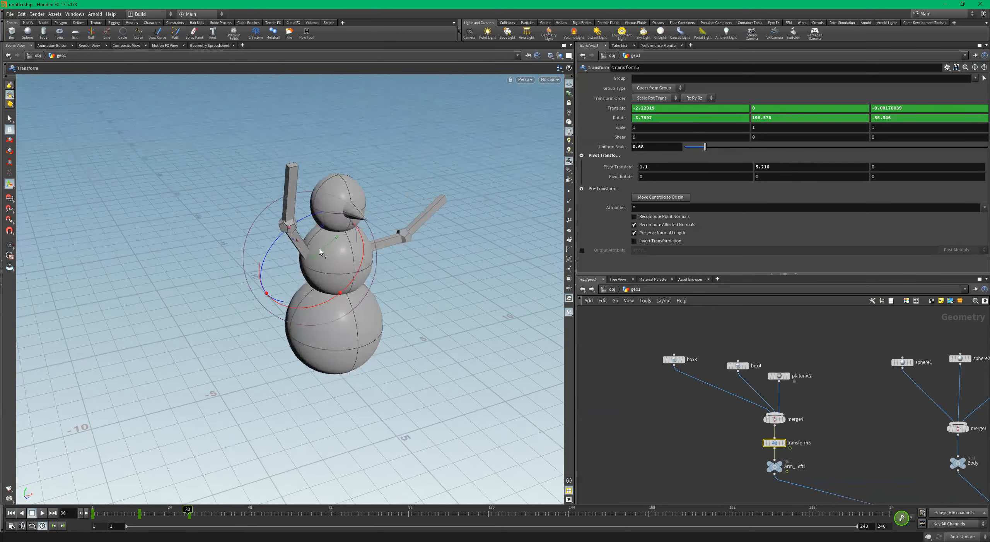
drag(365, 259, 200, 417)
drag(119, 516, 95, 509)
Add a Torus node to the network and place it in the empty space below the Arm_Left null
scroll(804, 424, down, 5)
middle_drag(871, 453, 761, 404)
alt+drag(405, 256, 357, 229)
middle_drag(907, 439, 836, 440)
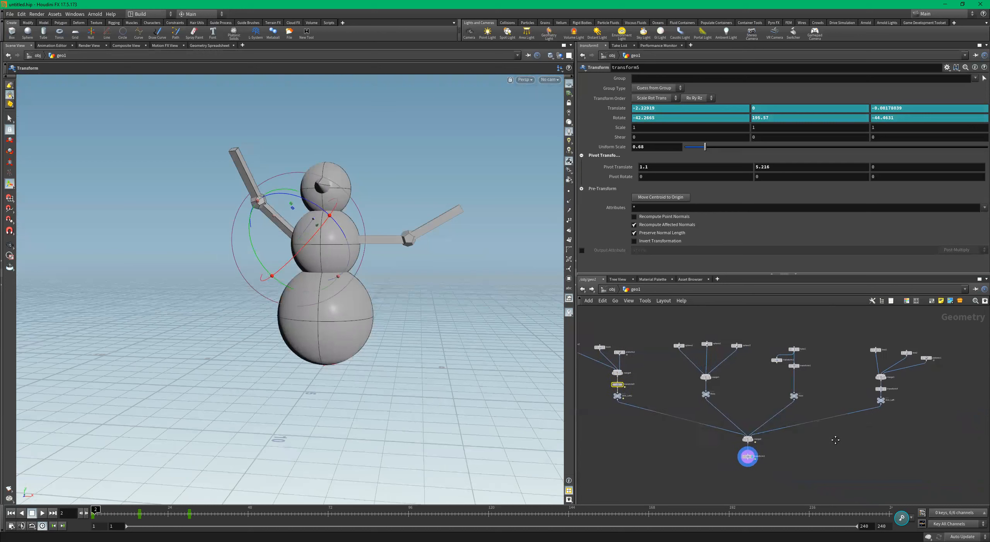
scroll(839, 428, up, 2)
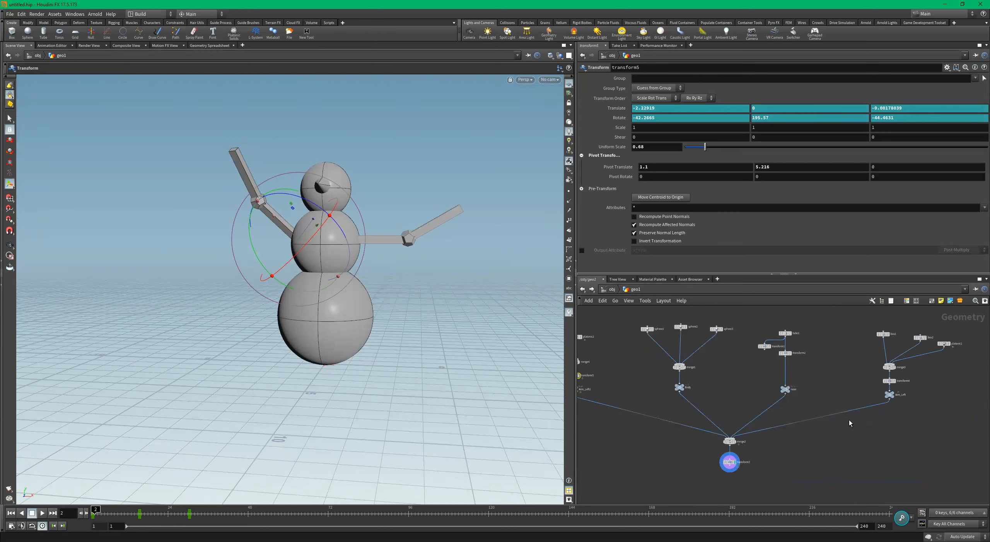
alt+drag(446, 223, 422, 216)
key(Tab)
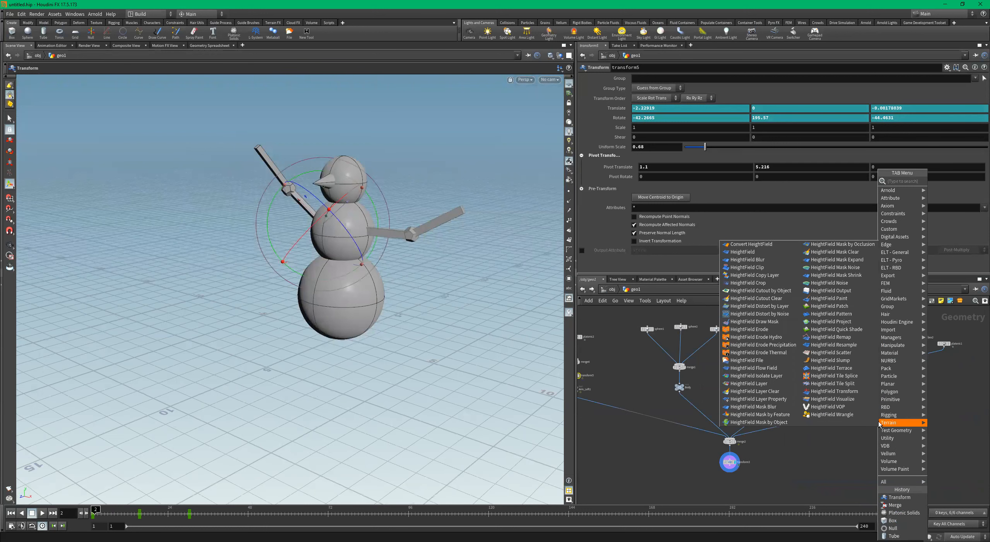
text(tor)
key(Return)
click(879, 421)
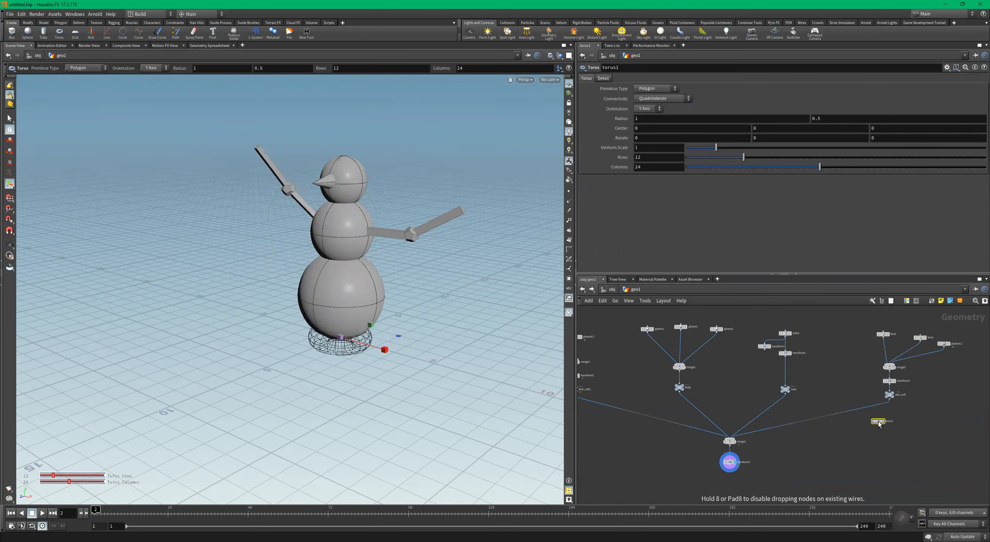
scroll(821, 444, up, 3)
drag(878, 409, 904, 413)
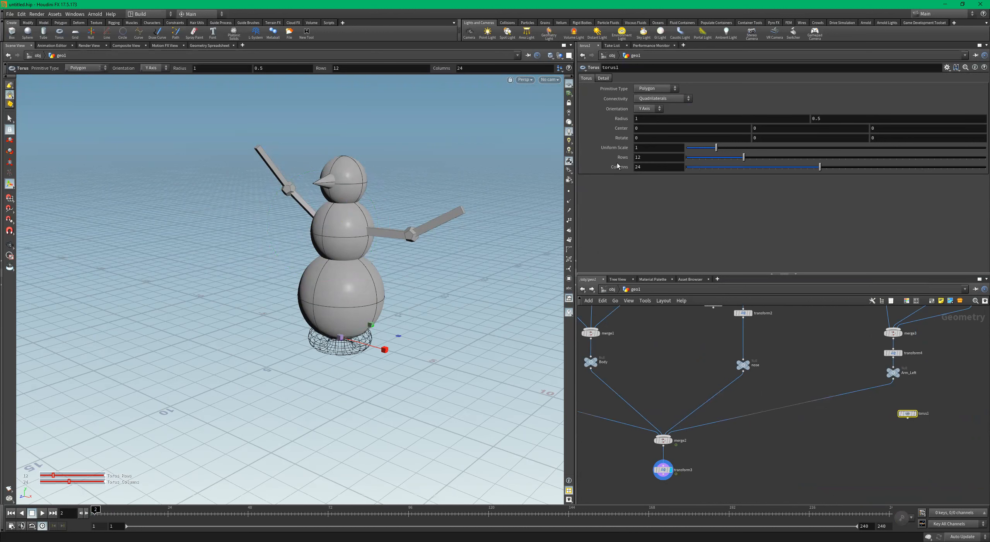
Orient the torus along the Z axis and move it to the snowman's head, to about 7.34 in Y and 2.25 in Z
click(649, 108)
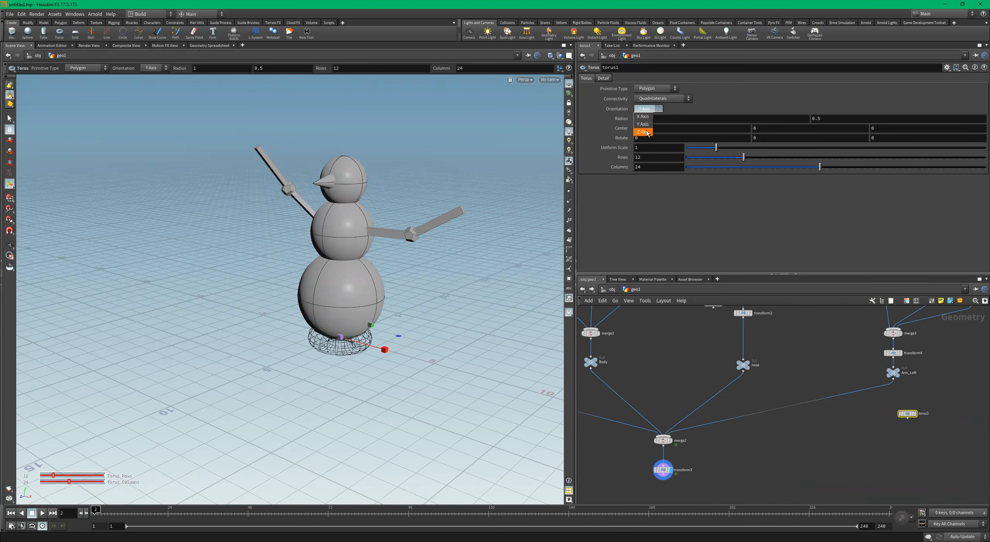
alt+drag(443, 192, 392, 326)
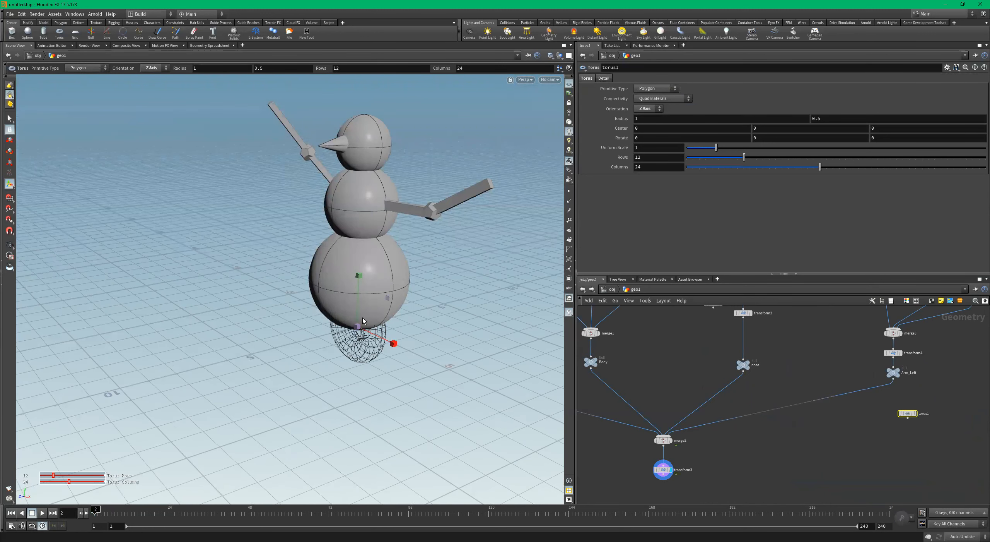
key(t)
drag(357, 293, 358, 97)
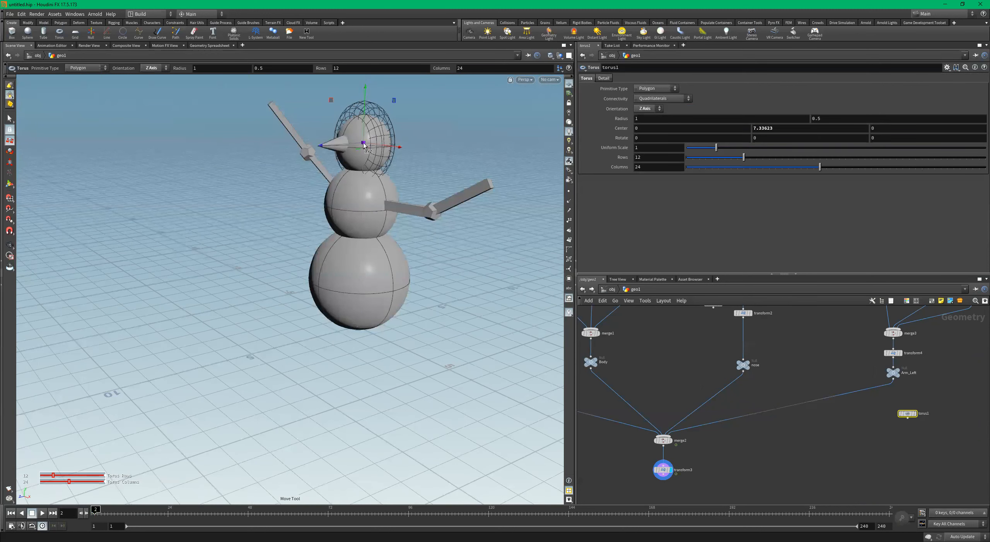
drag(333, 147, 370, 157)
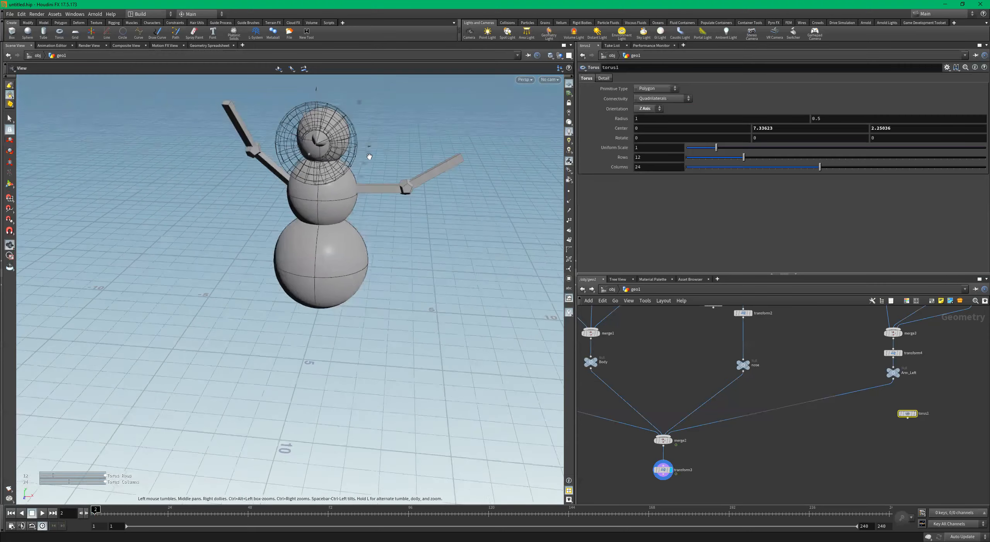
Scale the torus uniformly to 0.22 and place it as an eye beside the nose at about 0.41 in X and 7.88 in Y
alt+middle_drag(370, 187, 388, 252)
alt+drag(387, 252, 393, 221)
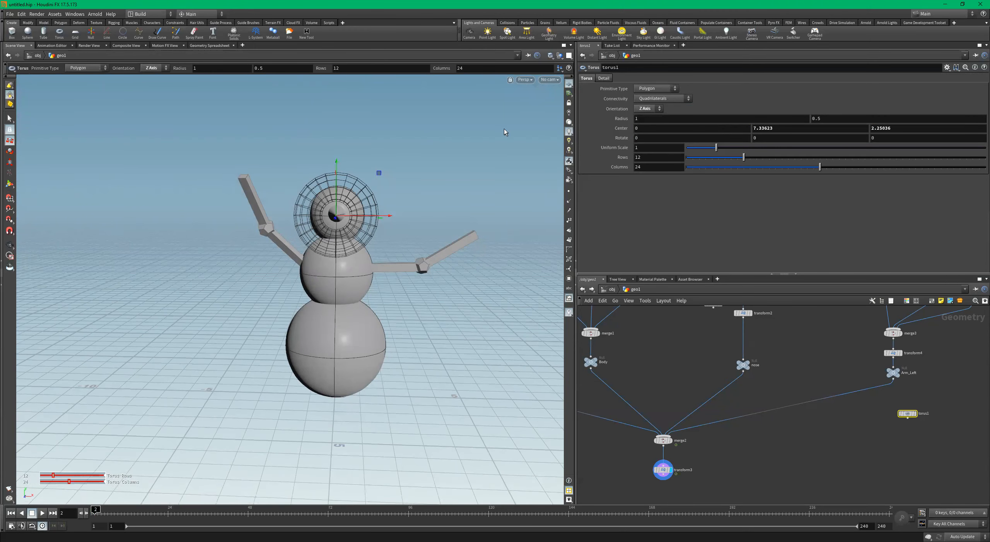
key(space+2)
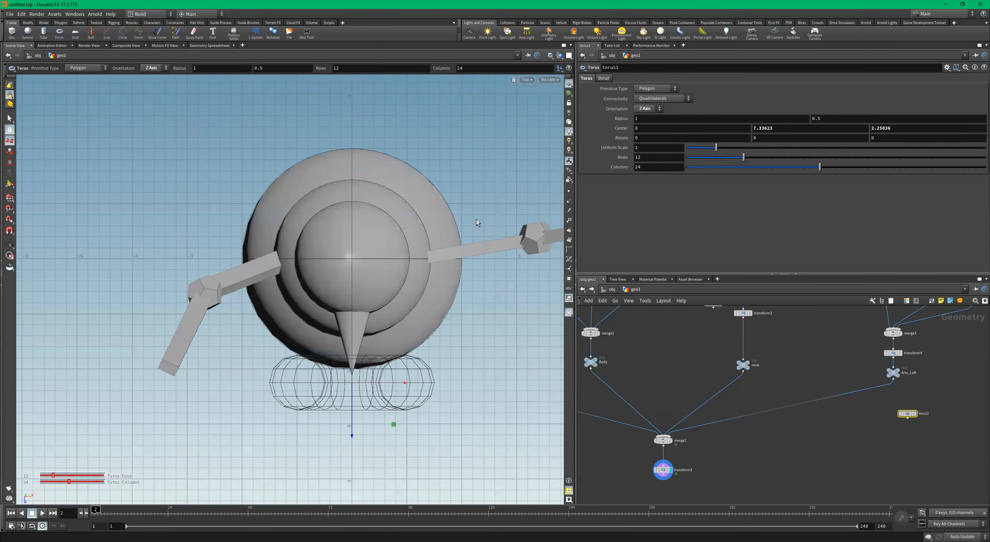
key(space+3)
alt+middle_drag(363, 132, 295, 297)
alt+right_drag(313, 267, 404, 260)
alt+middle_drag(404, 259, 445, 180)
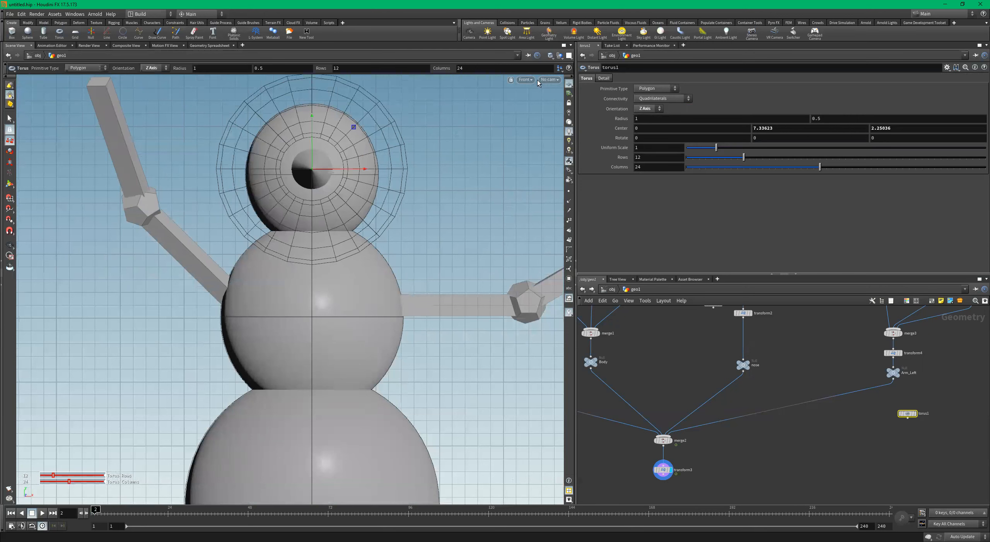
alt+middle_drag(429, 144, 446, 165)
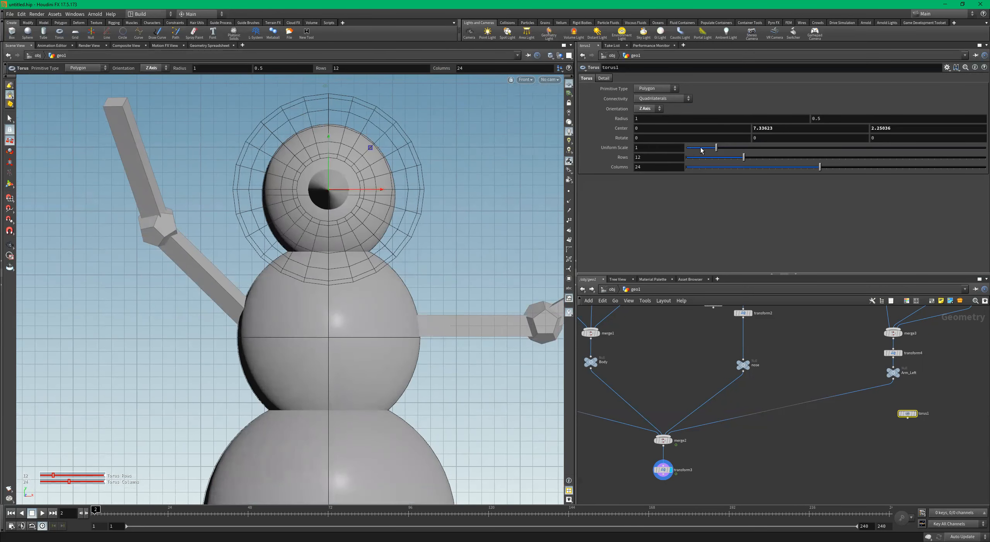
drag(713, 148, 693, 156)
drag(349, 191, 356, 128)
drag(403, 160, 400, 159)
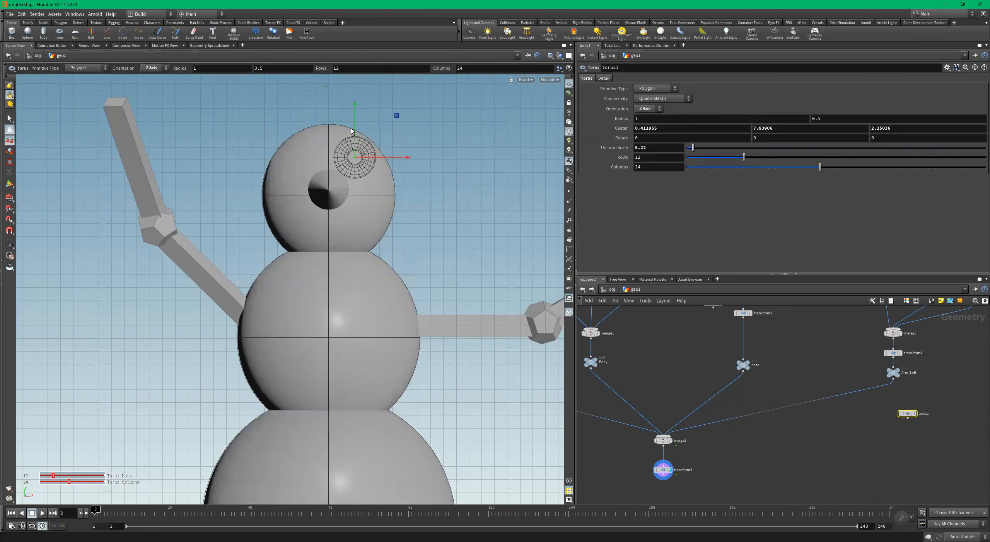
drag(356, 130, 356, 129)
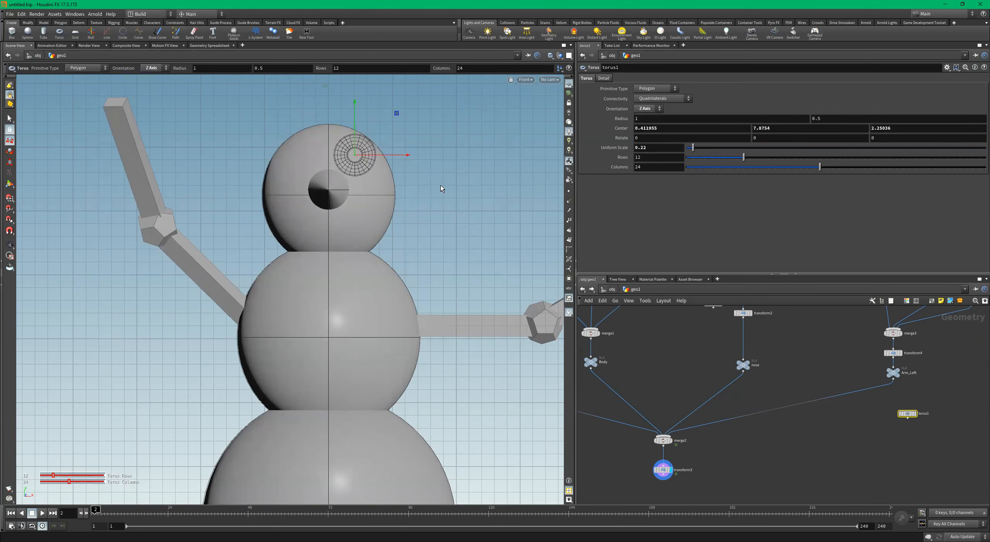
Move the eye torus back against the head to about 0.96 in Z and set its Y rotation to 13
key(space+2)
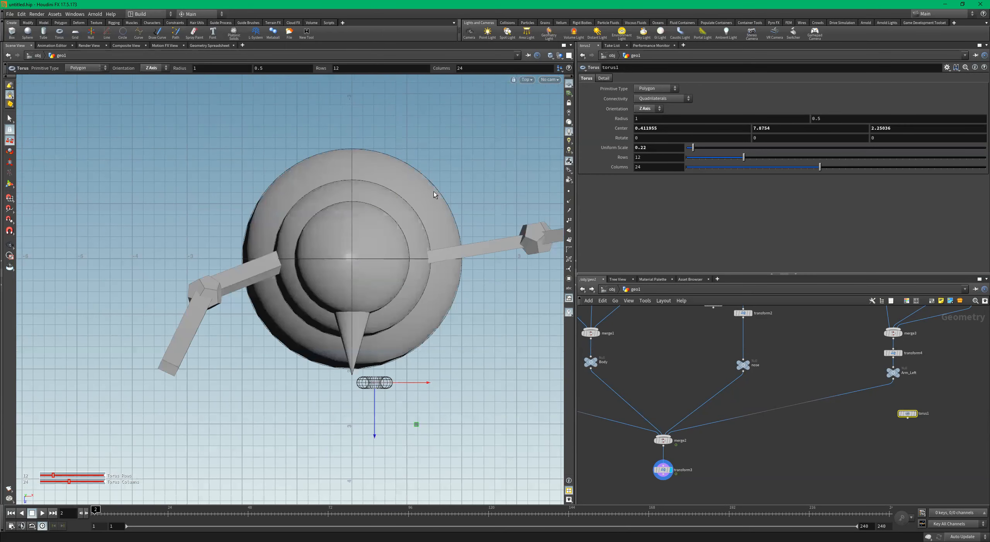
drag(374, 423, 375, 351)
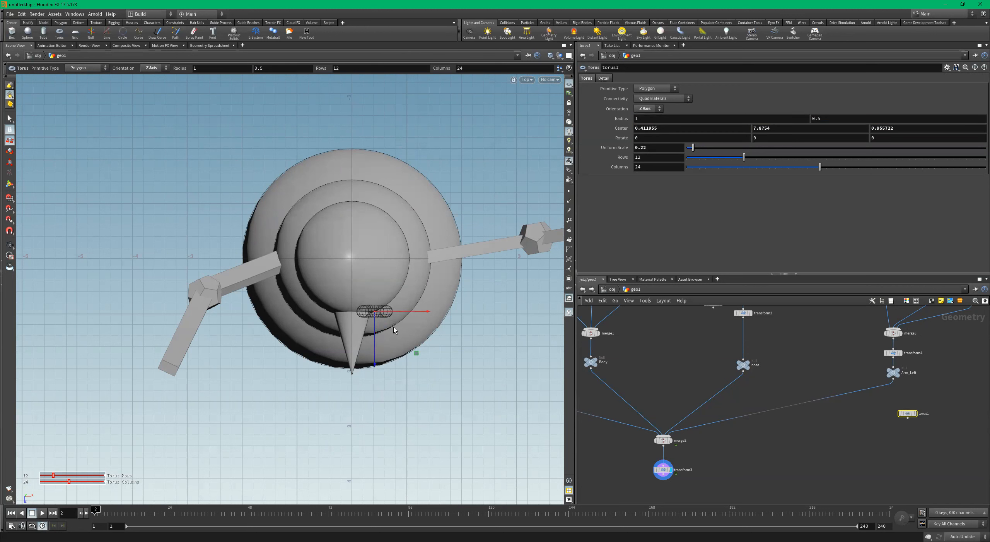
key(r)
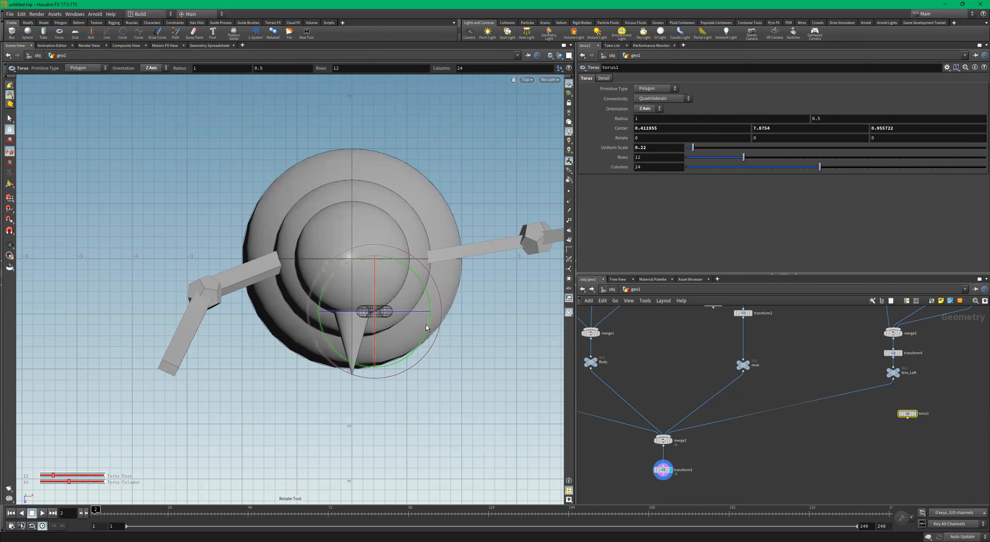
drag(429, 330, 435, 318)
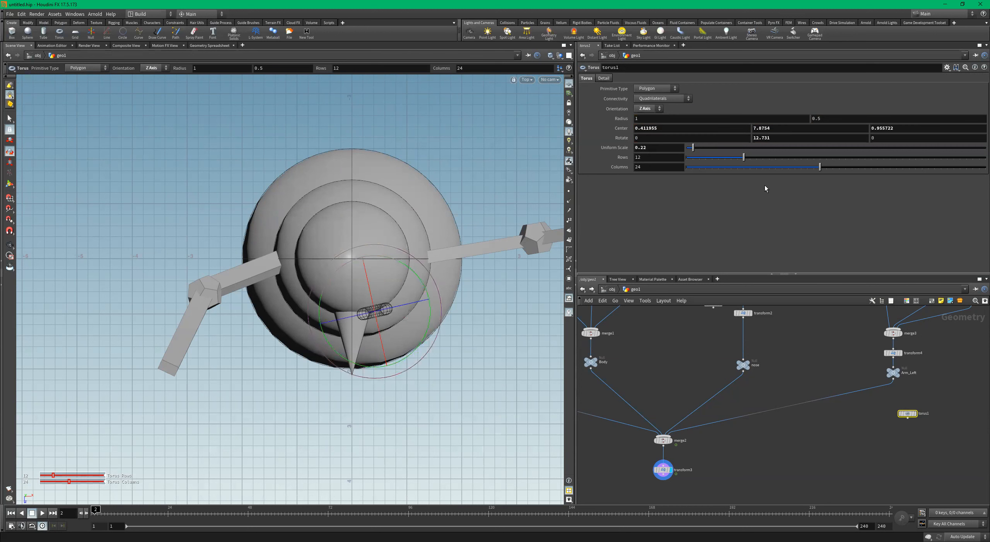
double_click(776, 136)
text(13)
key(Return)
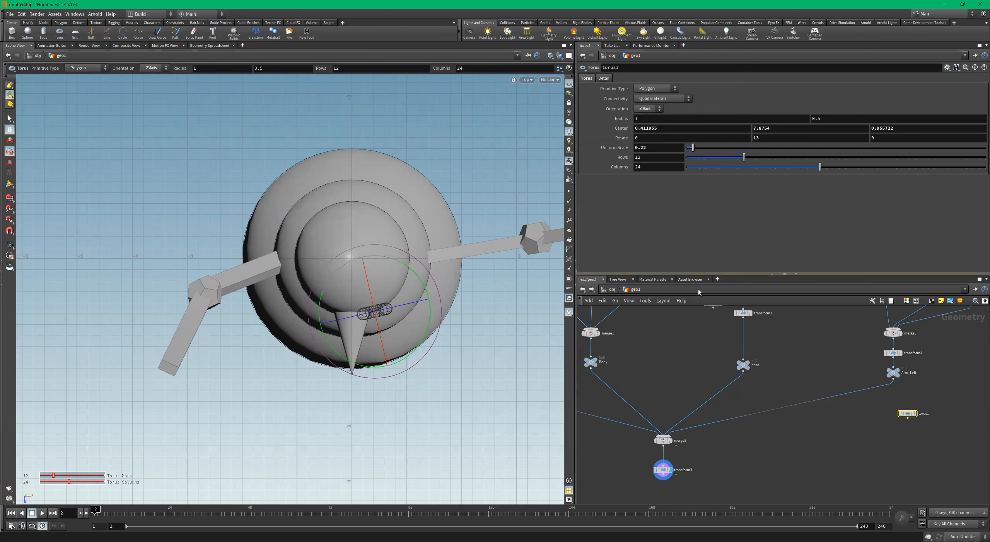
Turn on the template flag of the torus1 node and place a duplicate of it alongside
scroll(856, 391, up, 3)
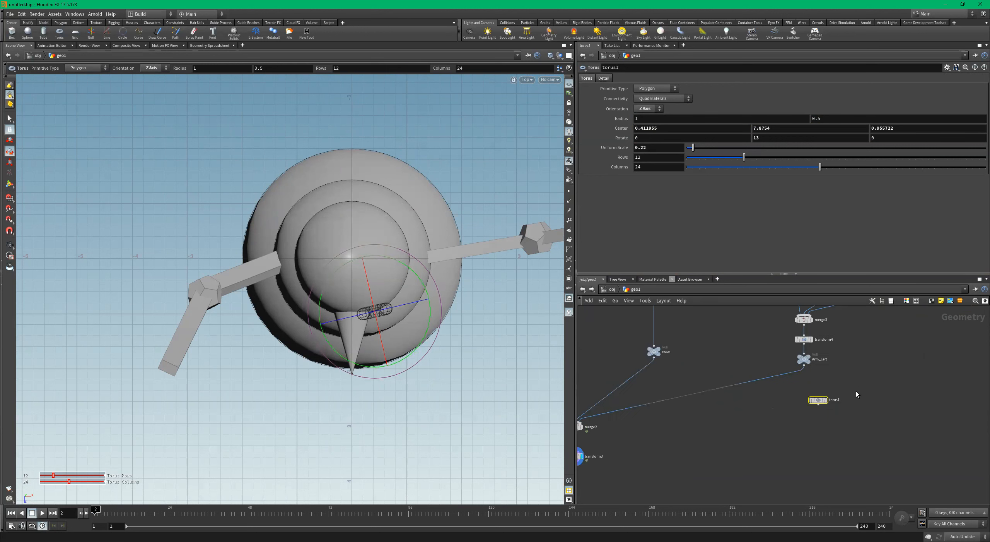
scroll(804, 403, up, 2)
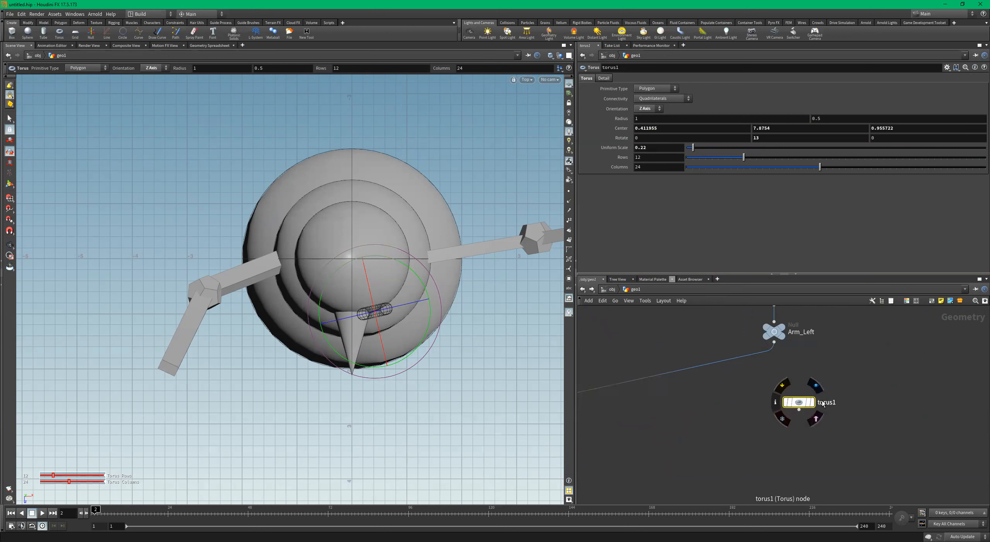
click(814, 422)
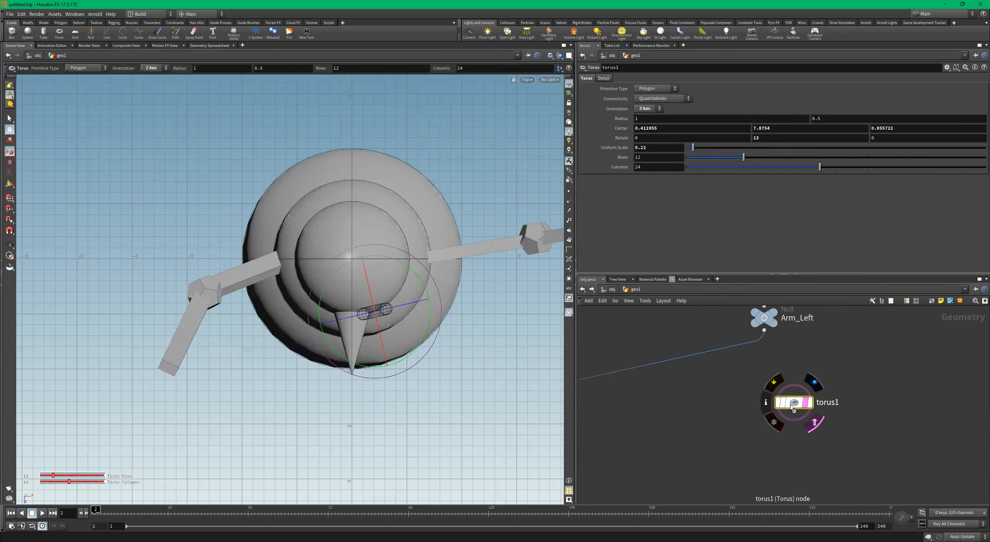
alt+drag(804, 404, 894, 399)
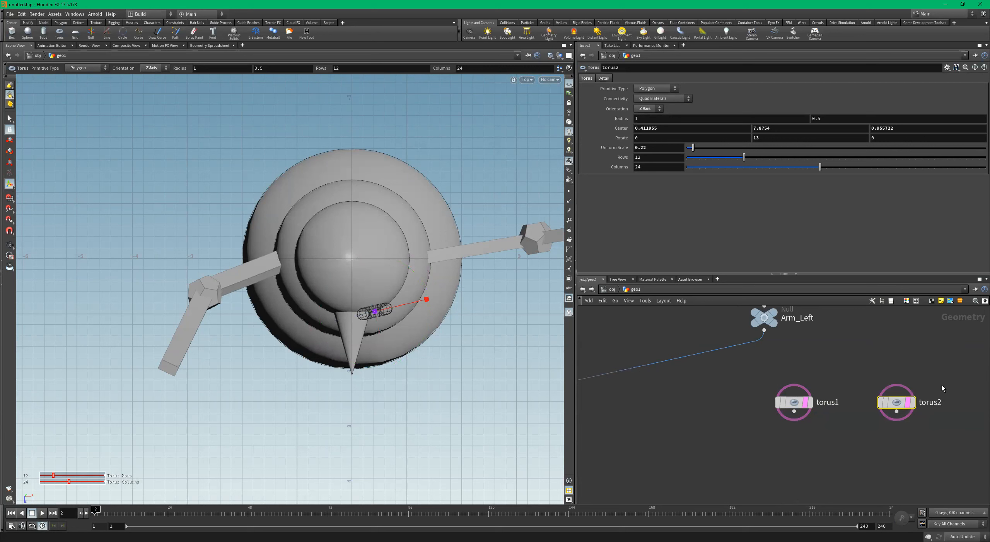
Mirror the duplicated torus to the other side of the face with a centre X of -0.411955 and a Y rotation of -13
click(635, 129)
key(Return)
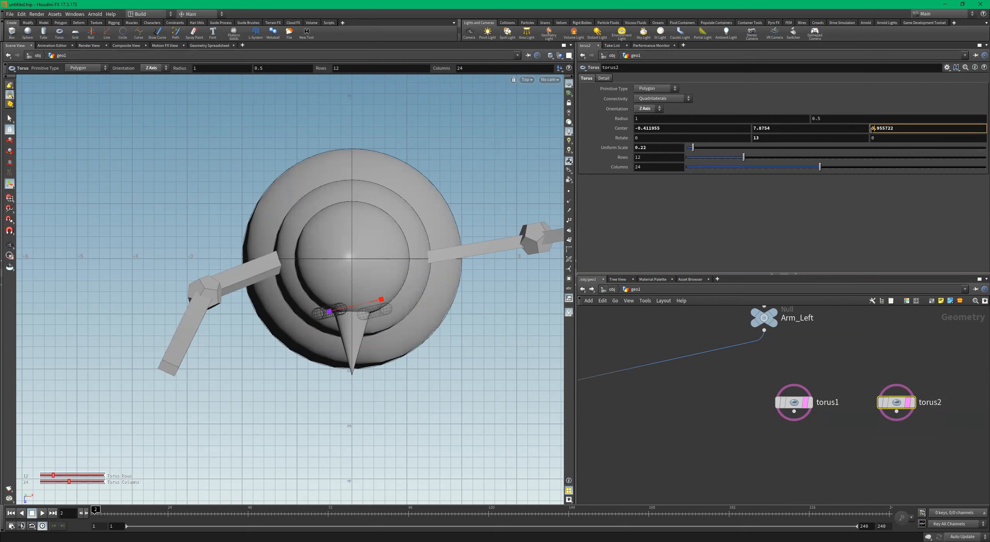
key(Return)
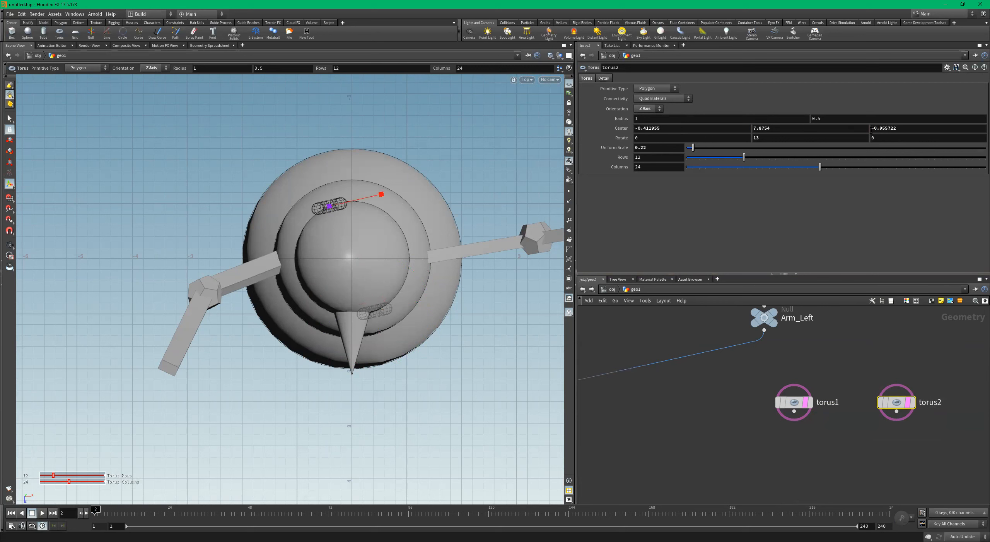
key(ctrl+z)
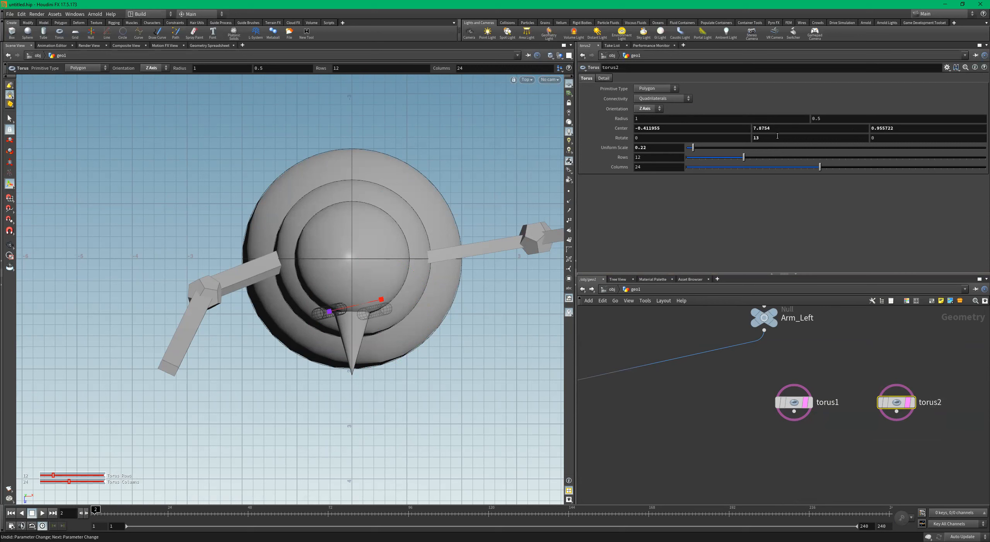
key(Home)
text(-)
key(Return)
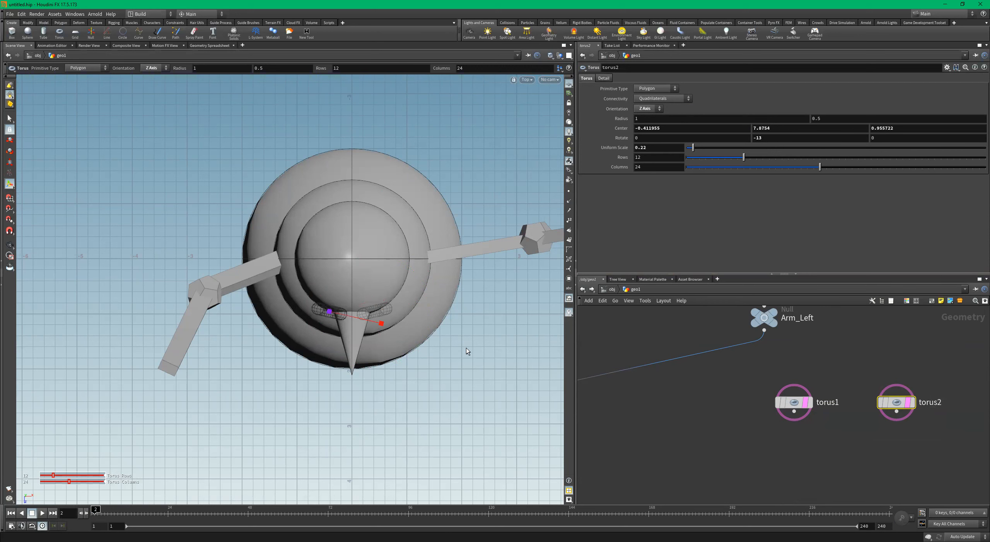
Add a Null node in the empty space below the two torus nodes
key(space+1)
alt+drag(374, 352, 272, 328)
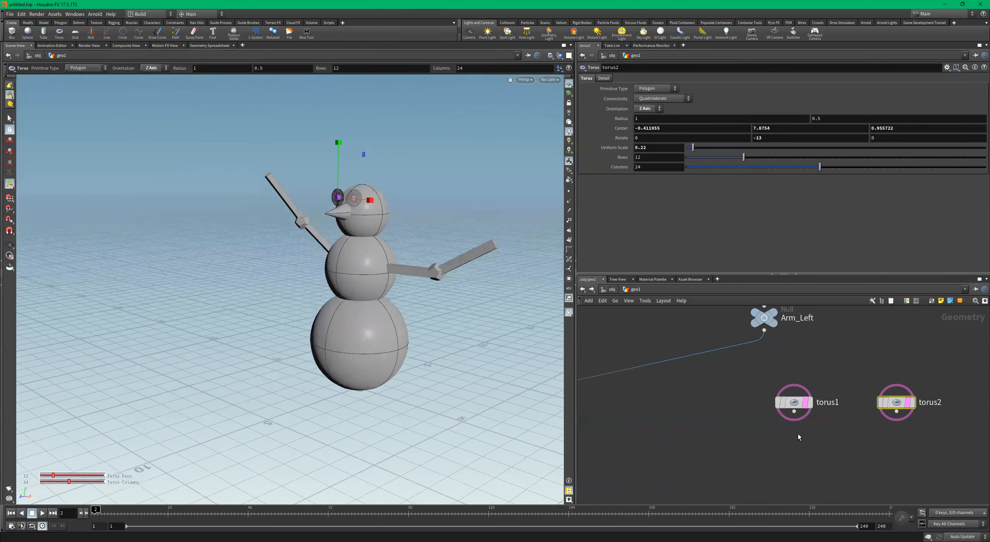
scroll(799, 434, down, 3)
scroll(869, 400, down, 3)
scroll(925, 380, up, 2)
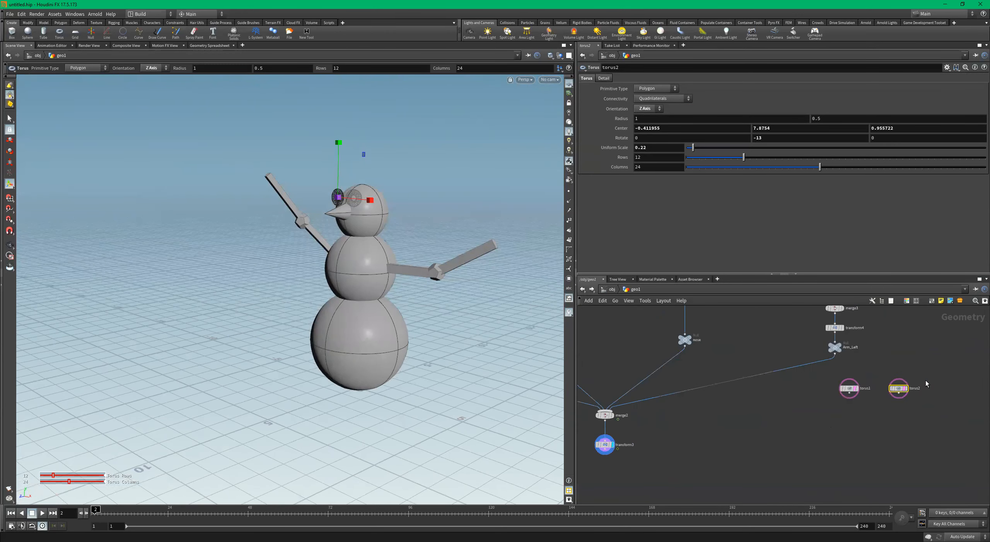
scroll(824, 435, down, 2)
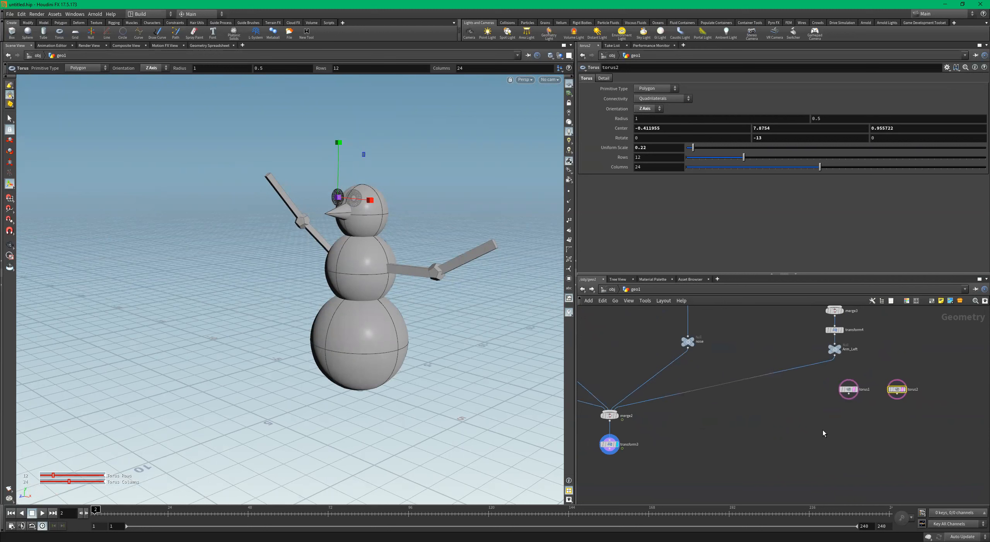
key(Tab)
text(null)
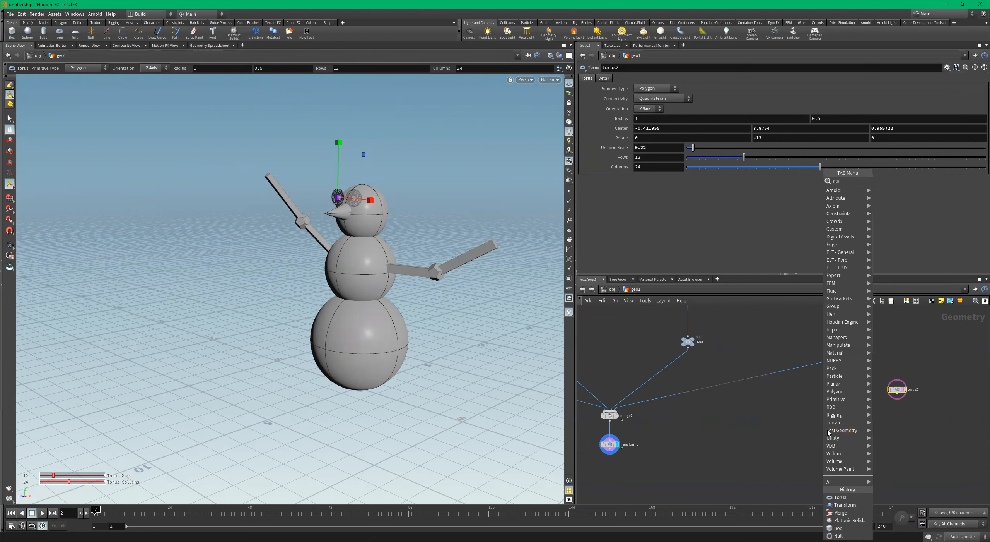
key(Return)
Add a Merge node between the torus nodes and the new null, and connect both toruses into it
scroll(858, 418, up, 2)
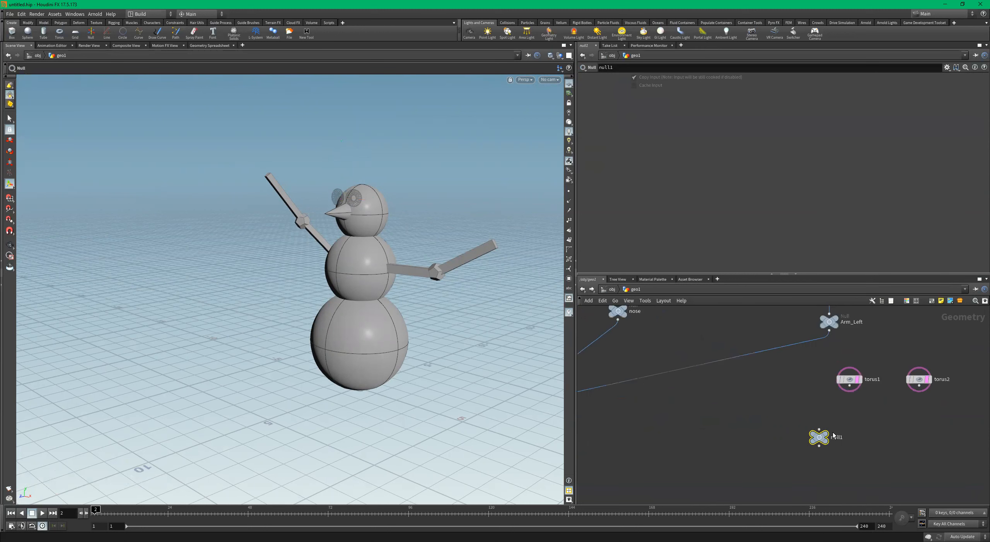
key(Tab)
text(merge)
key(Return)
click(829, 411)
drag(958, 358, 875, 409)
Rename the new null to eyes, connect the torus merge into it and align it beneath that merge
double_click(879, 437)
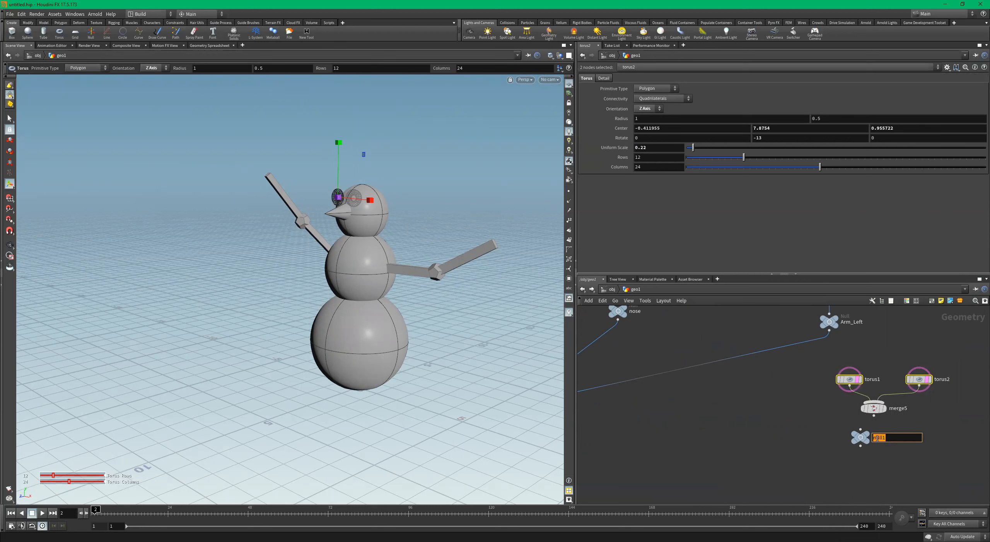
key(Return)
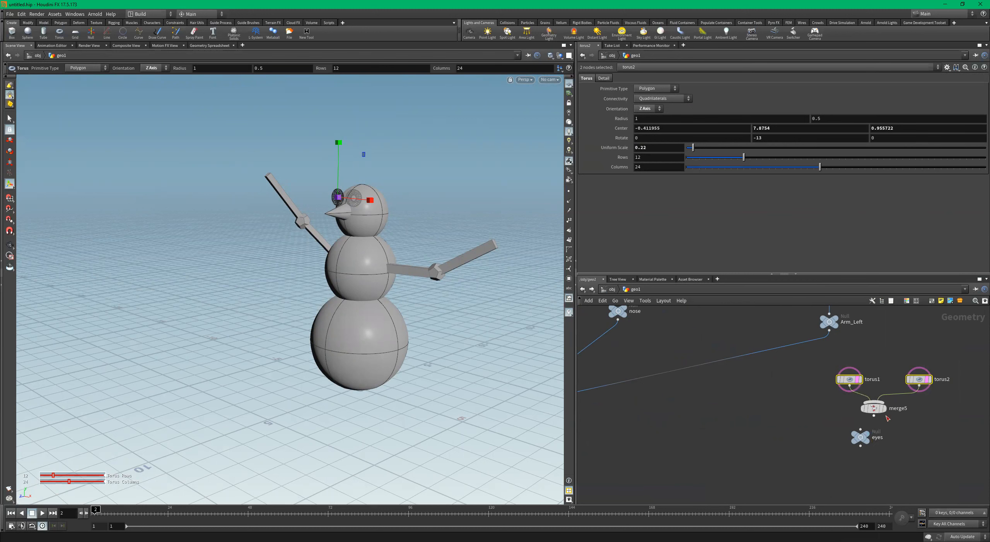
click(874, 416)
click(861, 429)
drag(861, 436, 874, 436)
Connect the eyes null into the main merge2 node, select transform3 and view the whole snowman with its eyes
click(874, 445)
middle_drag(719, 461, 964, 426)
click(749, 379)
click(754, 422)
key(Escape)
drag(445, 221, 332, 209)
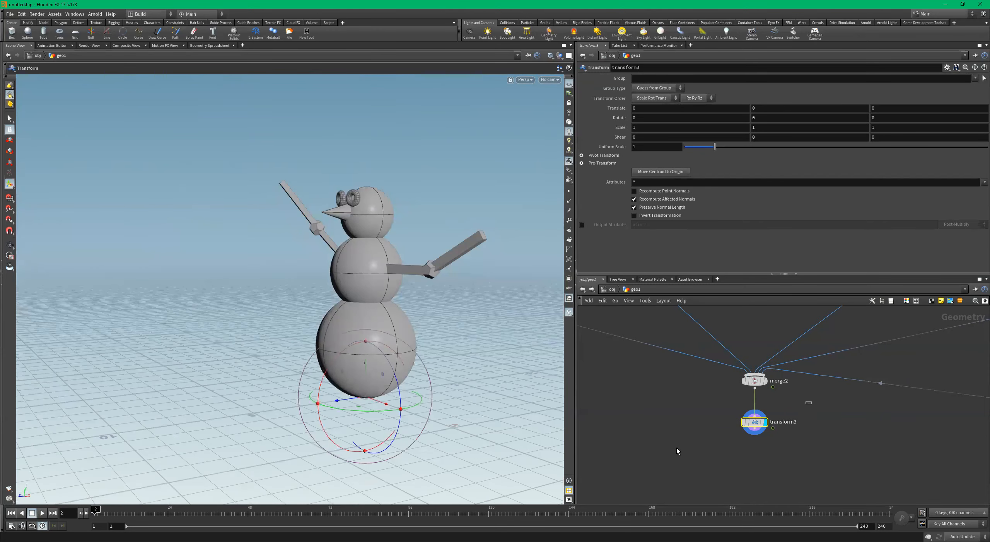
alt+drag(314, 263, 464, 271)
alt+right_drag(464, 272, 267, 293)
alt+drag(267, 293, 227, 278)
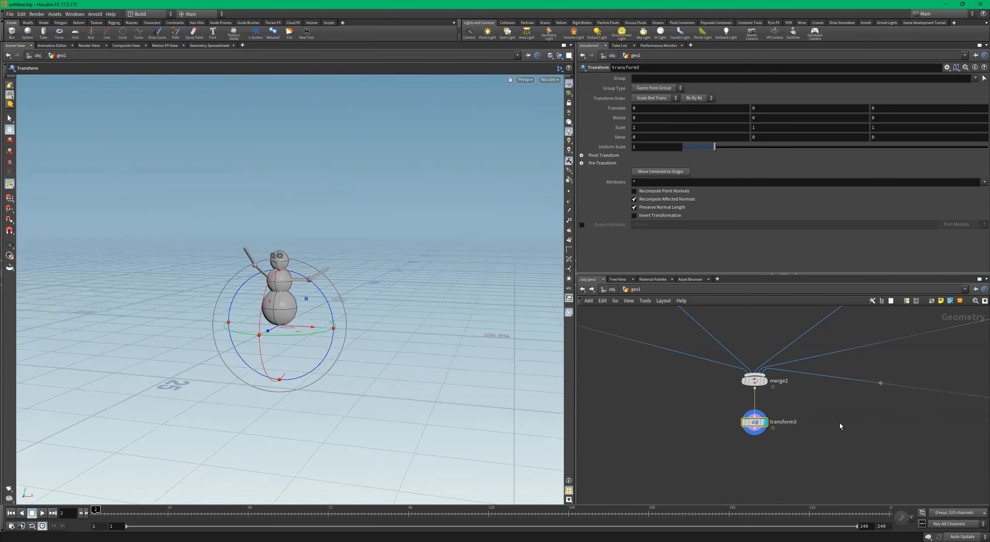
Space out the network by moving the eyes branch and the merge2 and transform3 nodes further below the other branches
scroll(826, 416, down, 5)
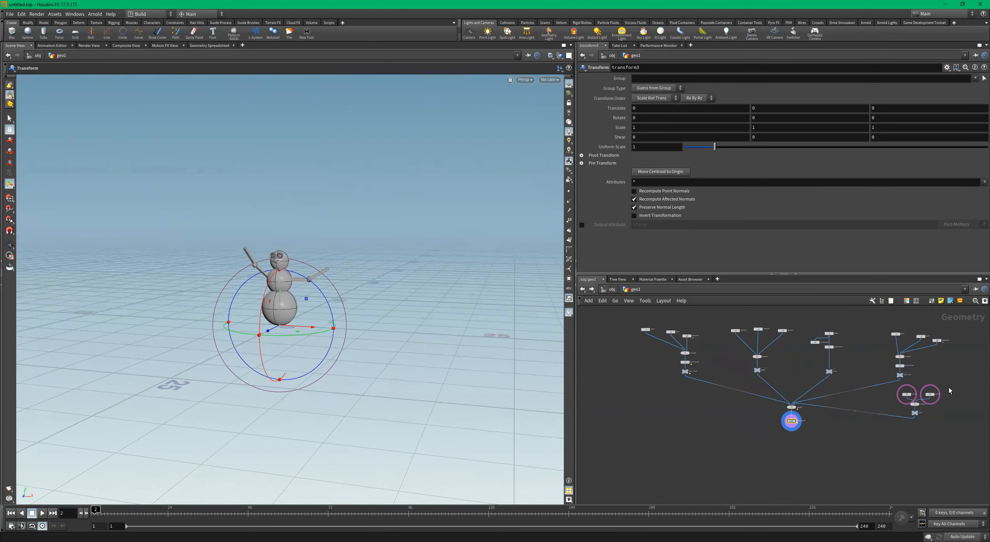
scroll(949, 387, down, 2)
drag(835, 390, 915, 393)
click(909, 396)
scroll(925, 399, up, 3)
click(863, 388)
middle_drag(864, 389, 901, 423)
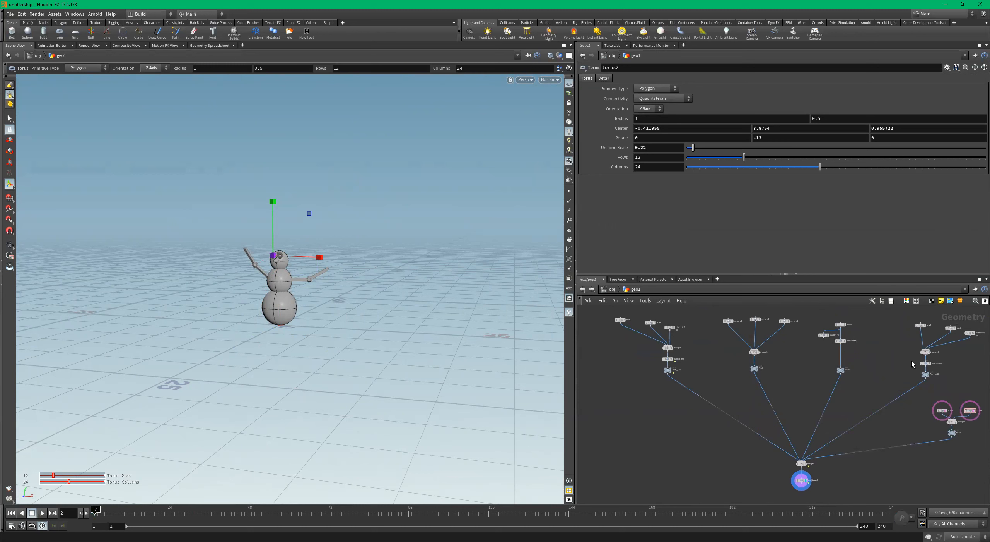
Select the null nodes ending all five body-part branches, including eyes, and color them black
drag(958, 369, 628, 385)
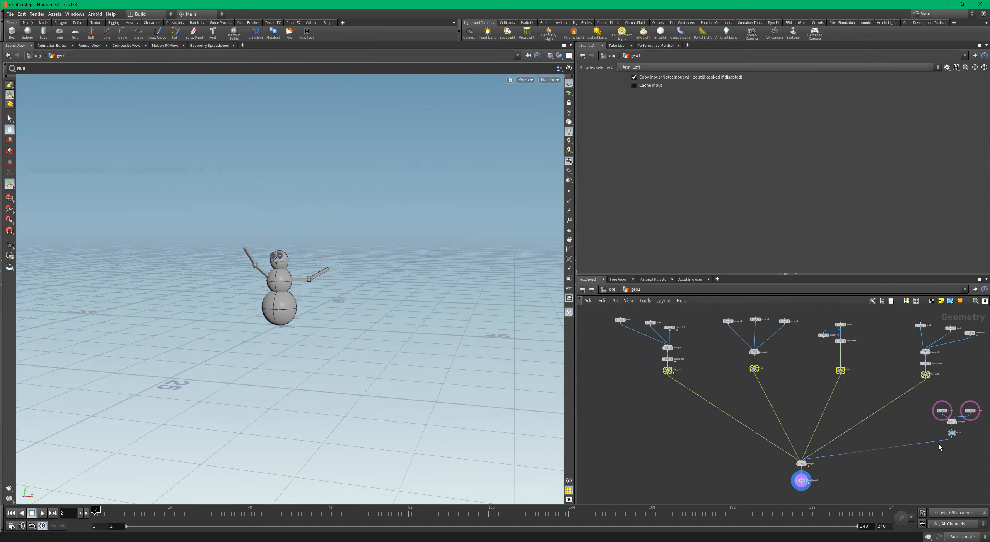
shift+drag(981, 431, 941, 441)
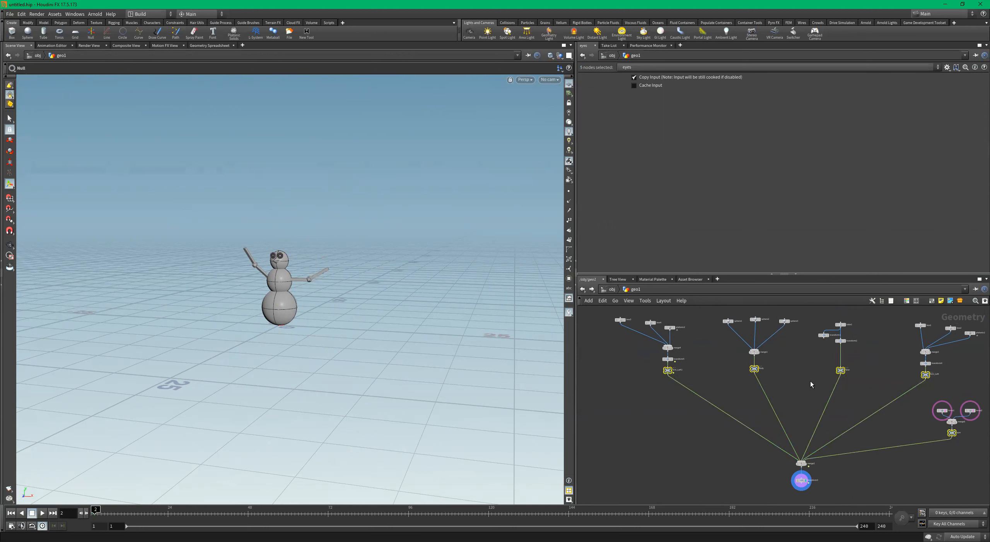
key(Tab)
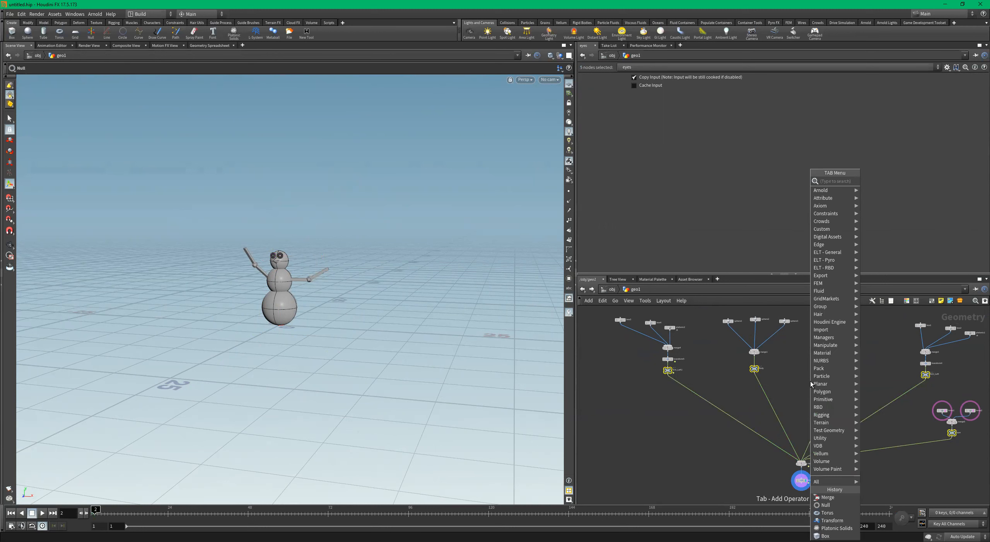
click(787, 300)
key(c)
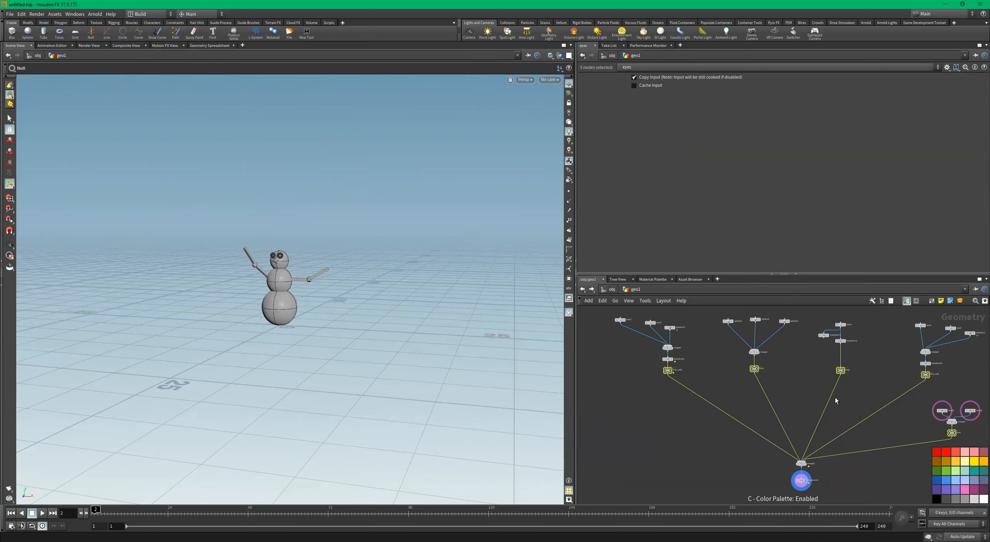
key(c)
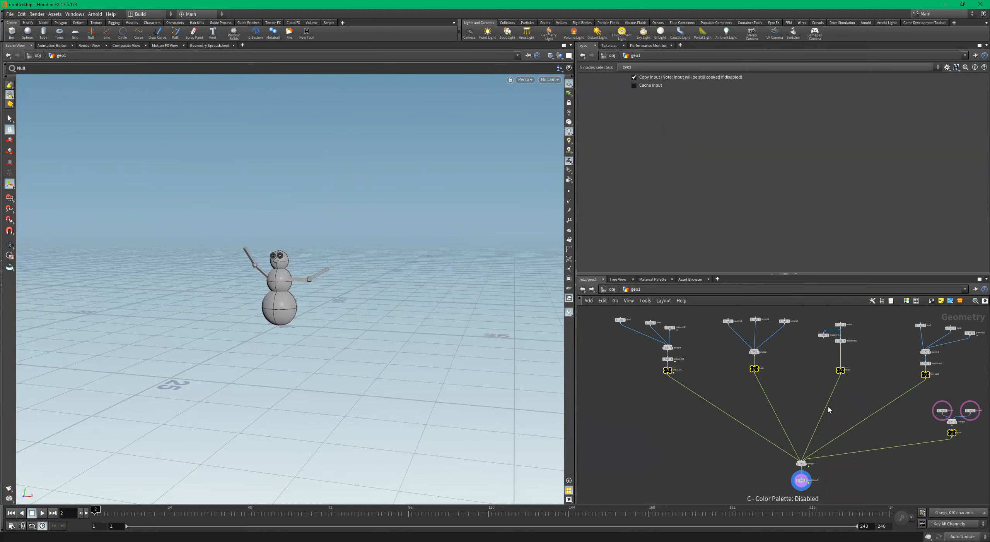
Inspect the black nose, Body and eyes nulls at the ends of their branches
click(840, 370)
scroll(846, 362, up, 5)
scroll(771, 381, down, 5)
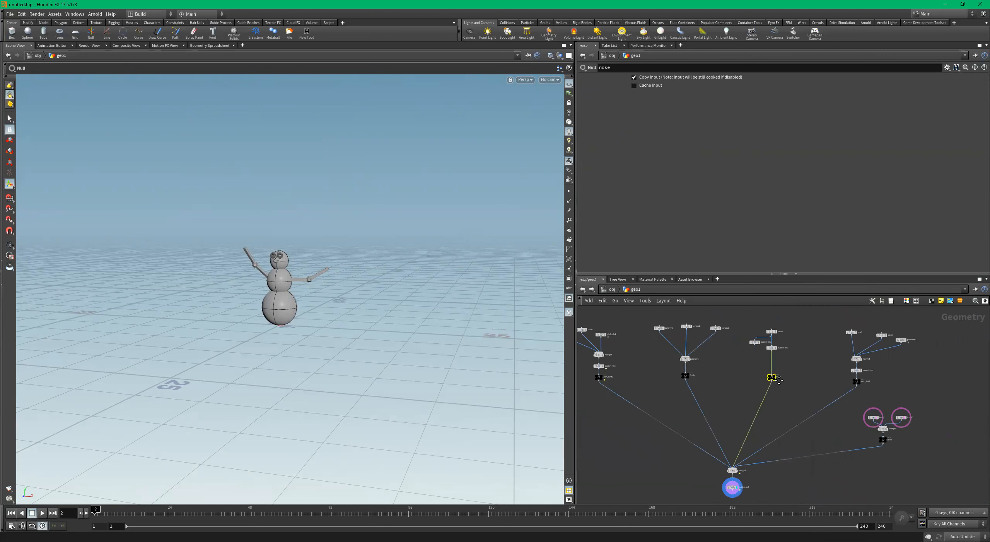
scroll(868, 400, down, 2)
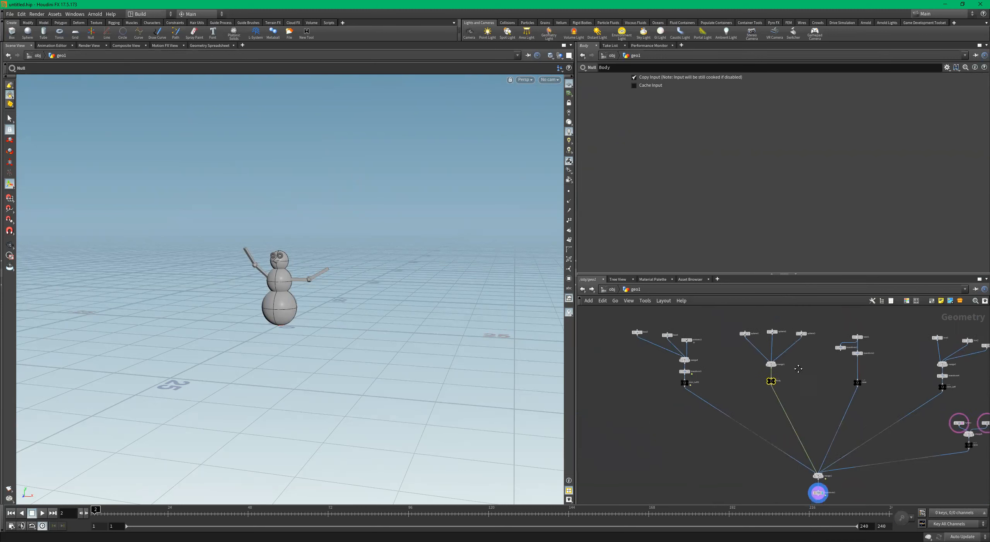
middle_drag(982, 445, 891, 404)
scroll(892, 403, up, 3)
drag(809, 423, 812, 420)
scroll(797, 428, down, 3)
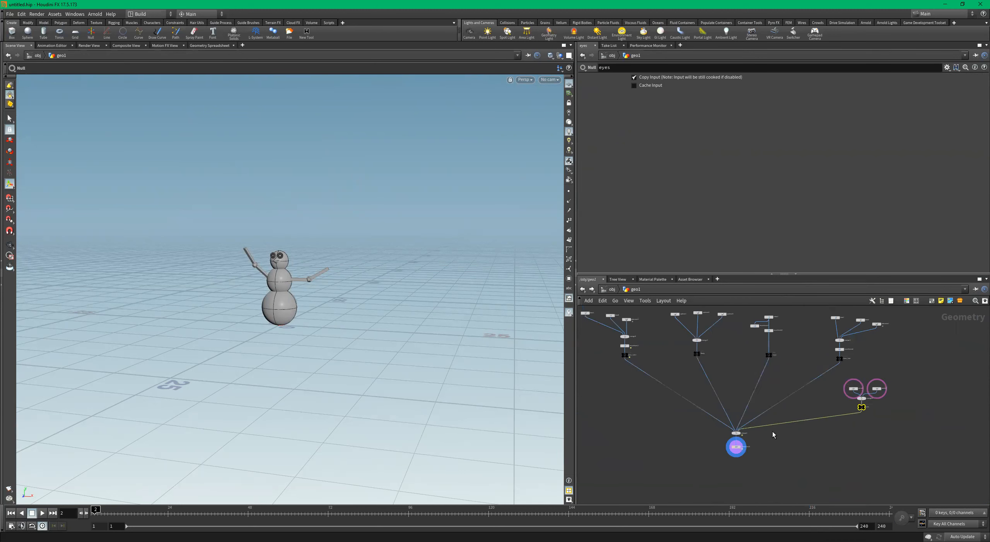
Rotate the whole snowman about the Y axis to about 66.57 degrees with transform3
scroll(735, 445, up, 3)
click(734, 451)
alt+drag(365, 264, 348, 294)
scroll(369, 257, up, 5)
key(Return)
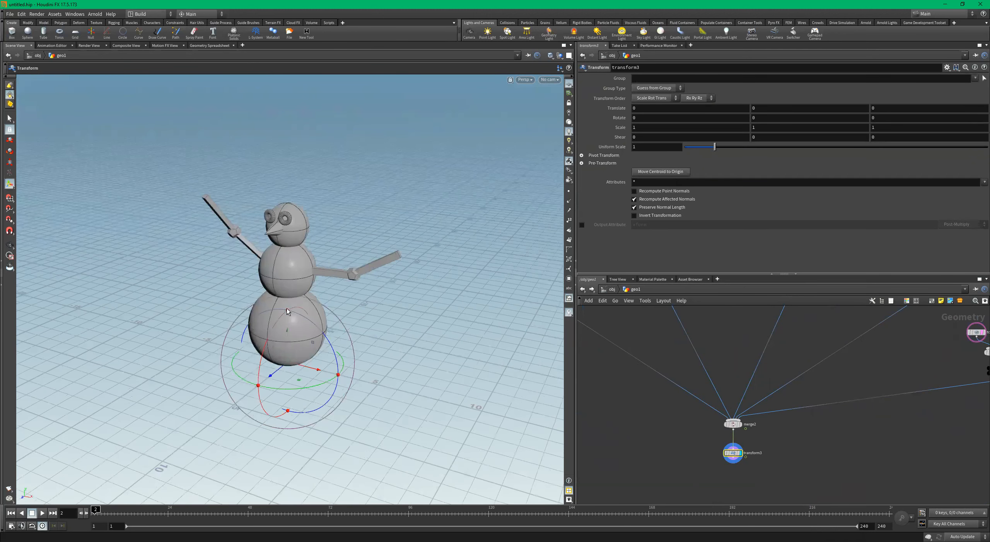
drag(285, 391, 331, 376)
Turn transform3's template flag on and off again to clear the ghosted torus eyes
scroll(743, 460, up, 6)
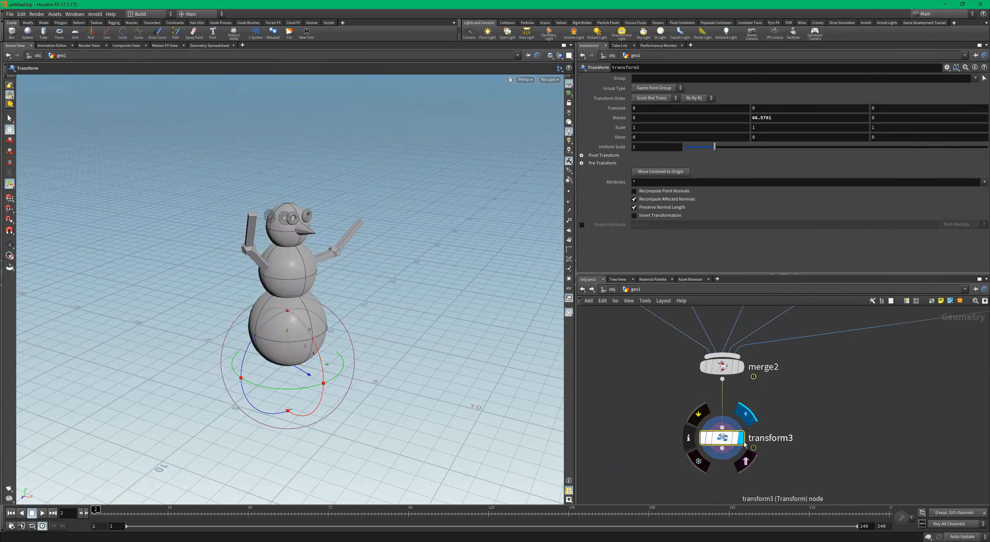
scroll(746, 443, up, 3)
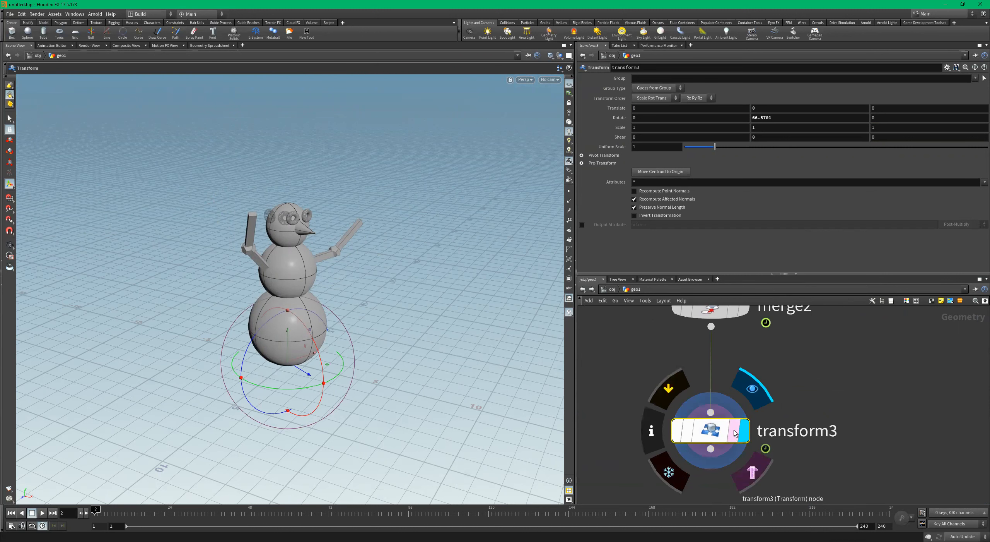
click(735, 433)
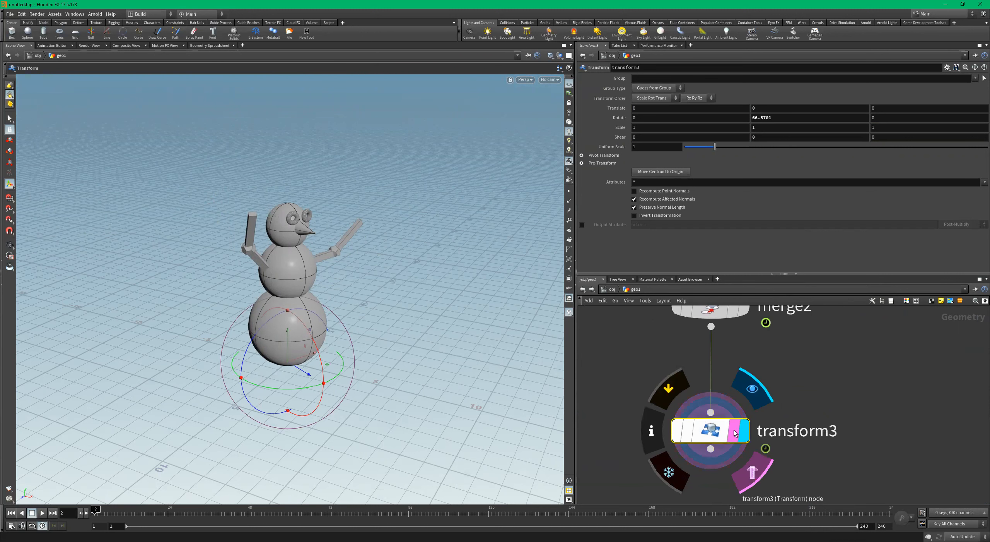
click(735, 433)
Turn the snowman to about -5.49 degrees on the Y axis and move the timeline to frame 28
alt+drag(395, 339, 252, 363)
drag(108, 509, 181, 518)
scroll(837, 396, down, 10)
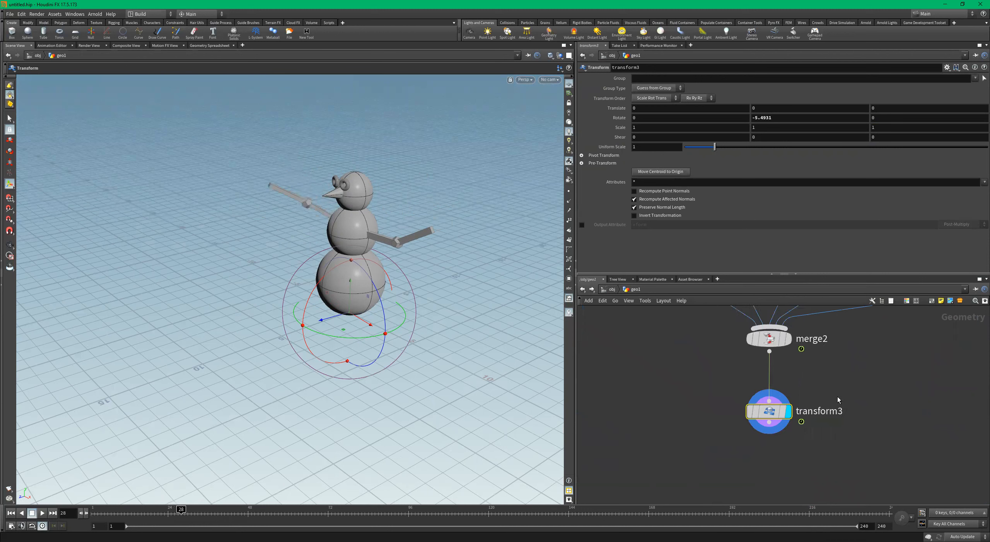
Inspect the settings of transform4 on the static arm and the keyframed transform5 on the waving arm
scroll(894, 357, up, 4)
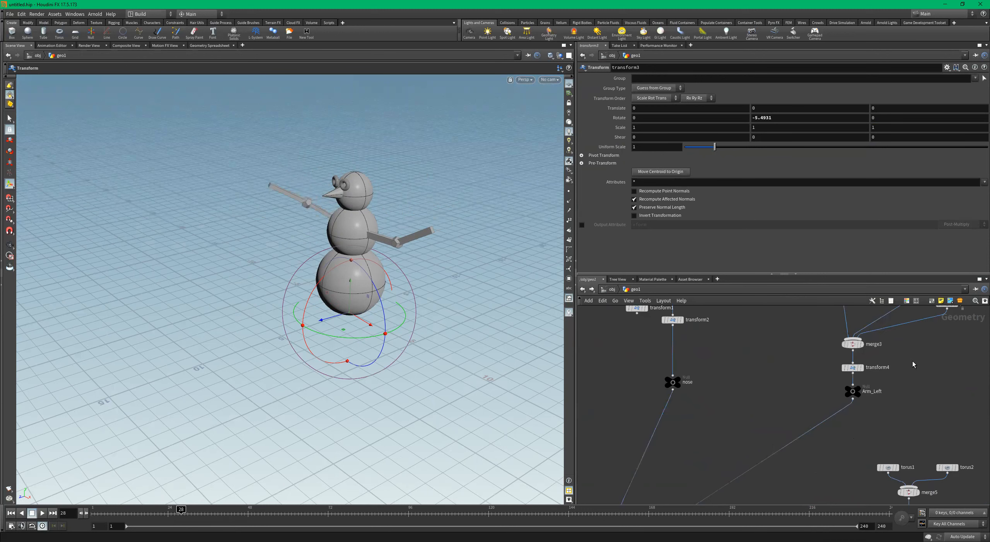
click(853, 367)
key(h)
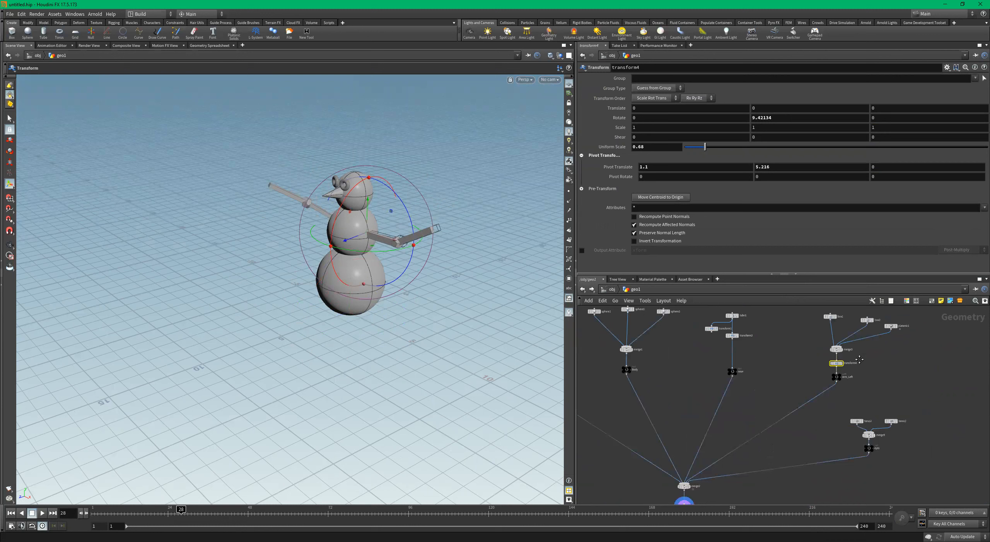
middle_drag(670, 393, 736, 392)
click(653, 370)
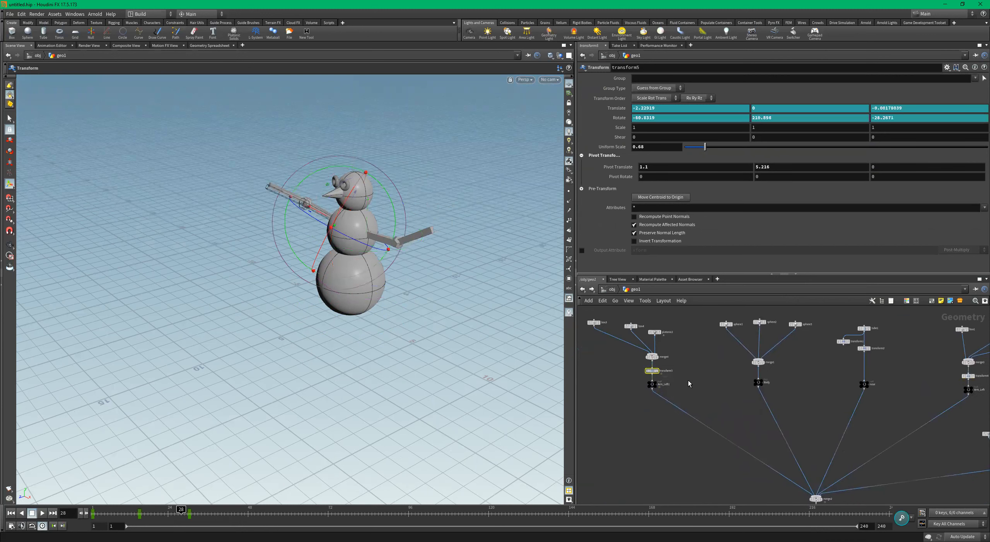
scroll(689, 382, down, 3)
scroll(809, 370, up, 2)
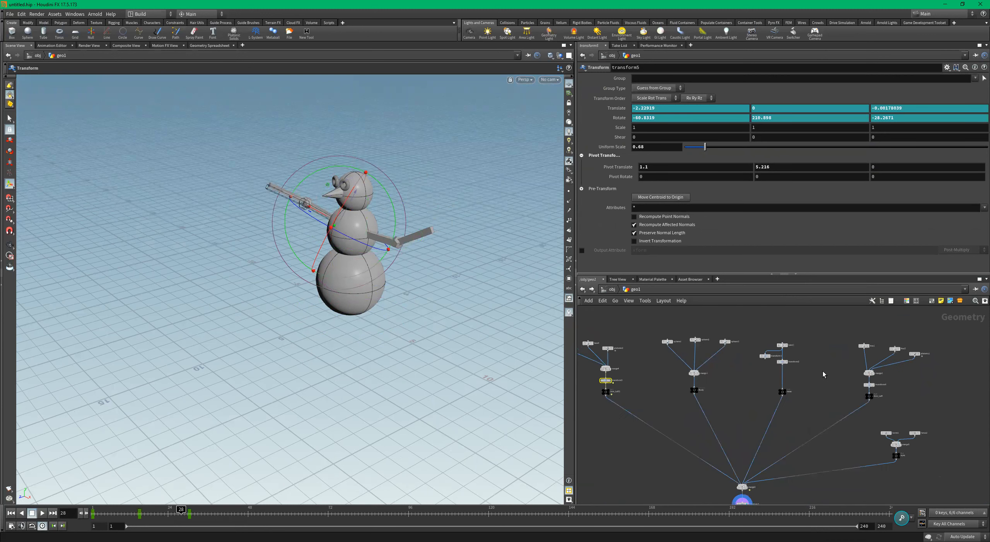
scroll(914, 448, up, 2)
scroll(817, 447, down, 2)
Select transform3, try changing the snowman with its transform handle, and undo that handle change
middle_drag(764, 479, 848, 406)
scroll(842, 425, up, 2)
click(783, 428)
alt+drag(389, 290, 307, 315)
key(Return)
key(ctrl+z)
alt+drag(421, 337, 355, 202)
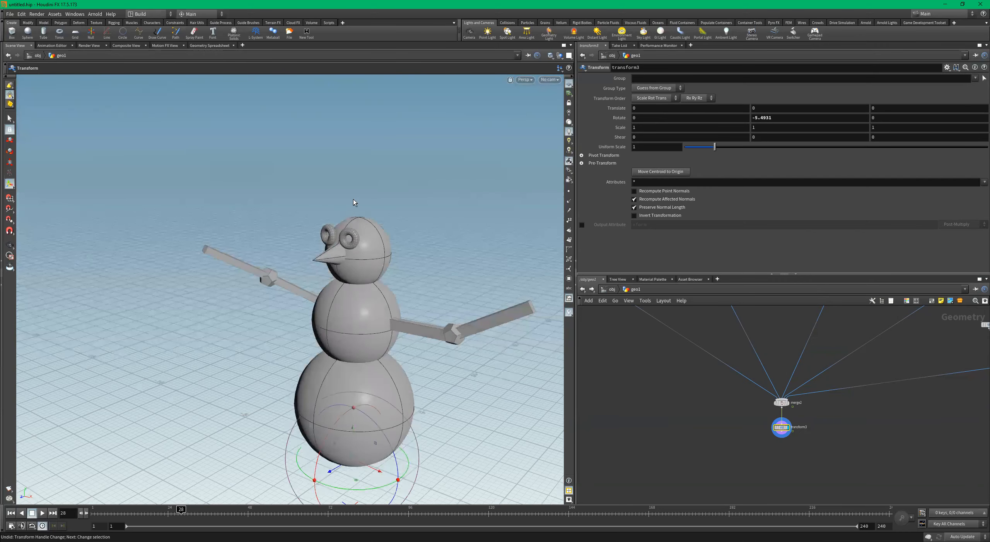
Examine the snowman's eyes, nose and arms from different angles
scroll(835, 419, down, 5)
middle_drag(886, 423, 835, 426)
scroll(835, 394, up, 6)
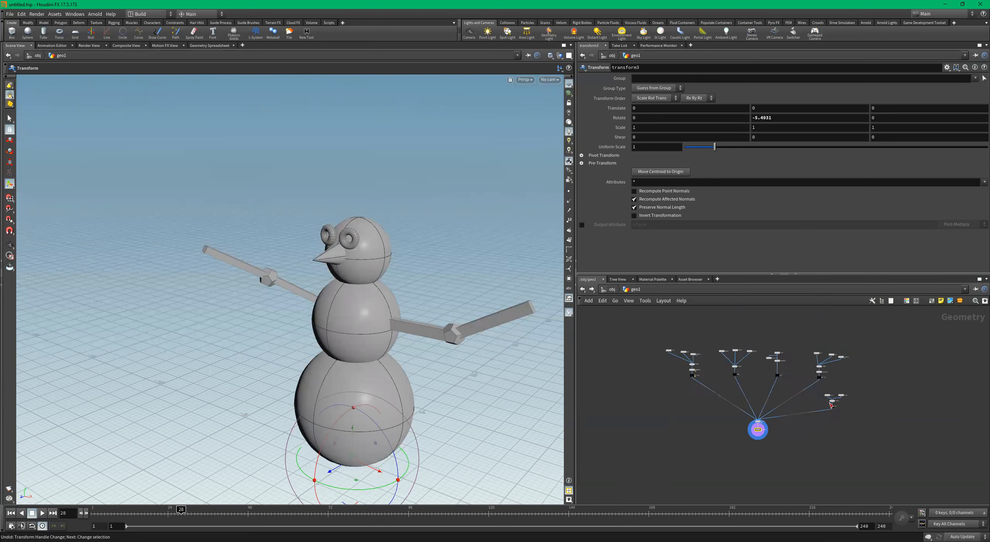
drag(360, 245, 368, 272)
middle_drag(369, 273, 407, 225)
drag(407, 225, 383, 186)
middle_drag(383, 185, 342, 169)
Review how the five body-part branches feed the main merge and transform3
scroll(722, 448, down, 4)
middle_drag(641, 460, 789, 424)
scroll(789, 425, up, 4)
drag(823, 423, 713, 455)
scroll(714, 445, down, 5)
middle_drag(704, 367, 727, 406)
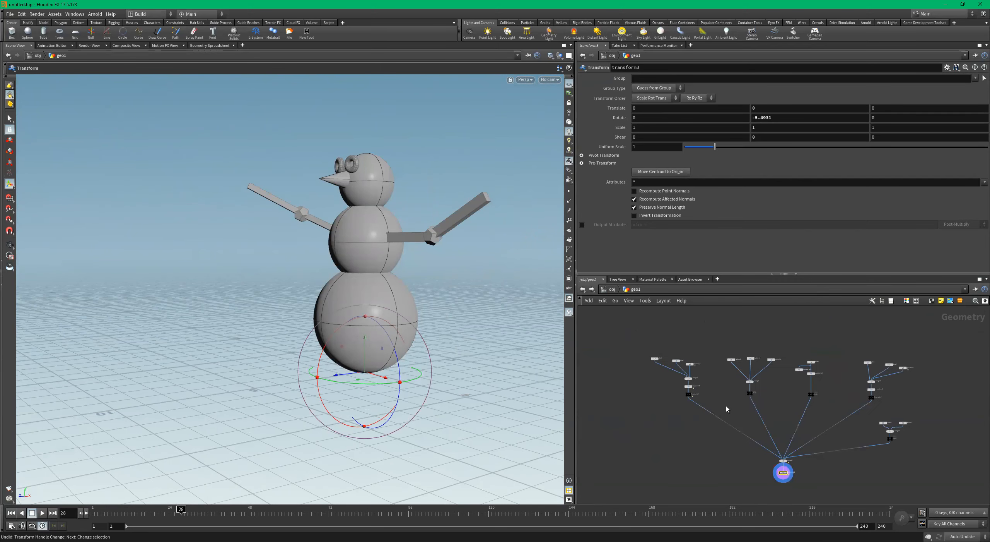
scroll(794, 472, up, 5)
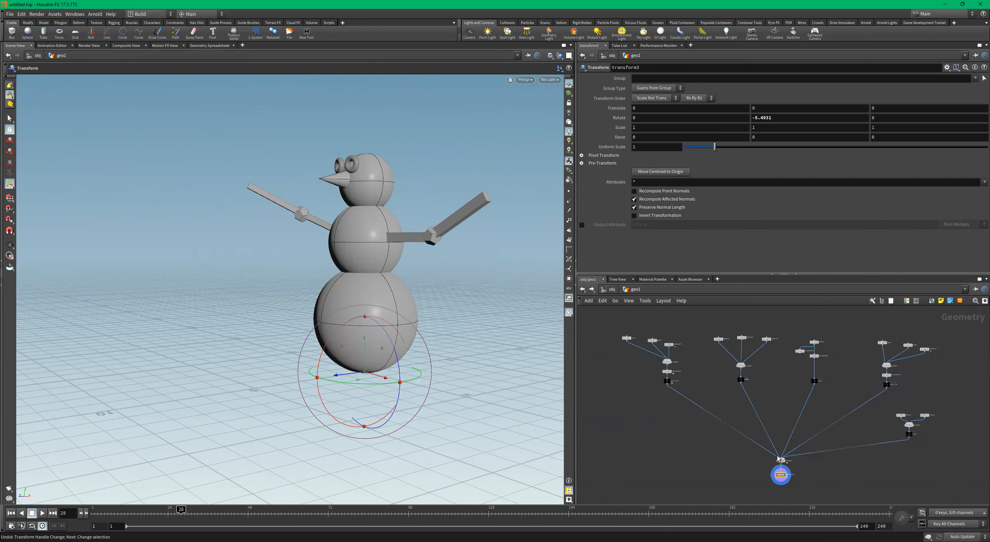
Cut the wire from the waving arm's null into merge2 and undo the disconnection
alt+drag(433, 365, 443, 319)
alt+right_drag(431, 289, 370, 288)
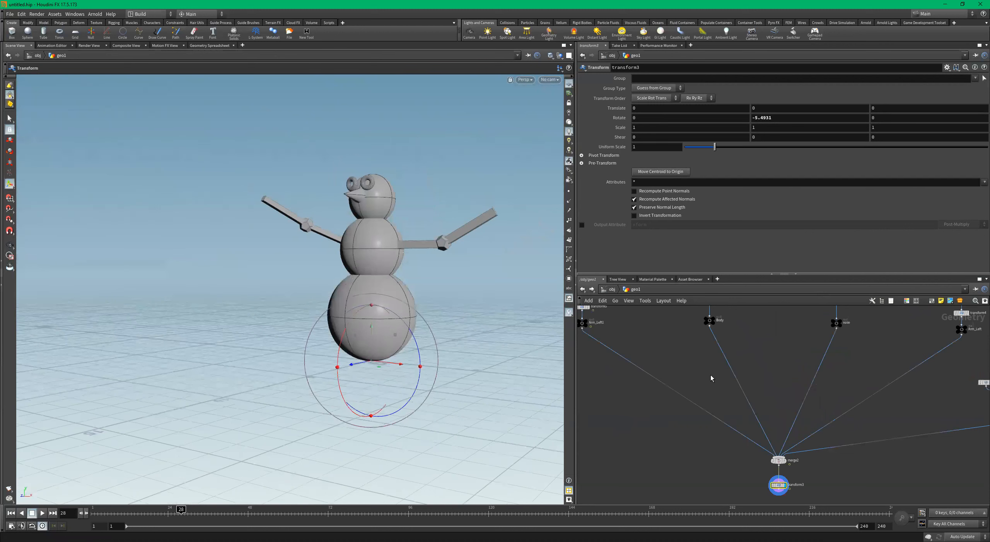
scroll(820, 482, down, 3)
middle_drag(833, 478, 850, 457)
scroll(832, 459, up, 2)
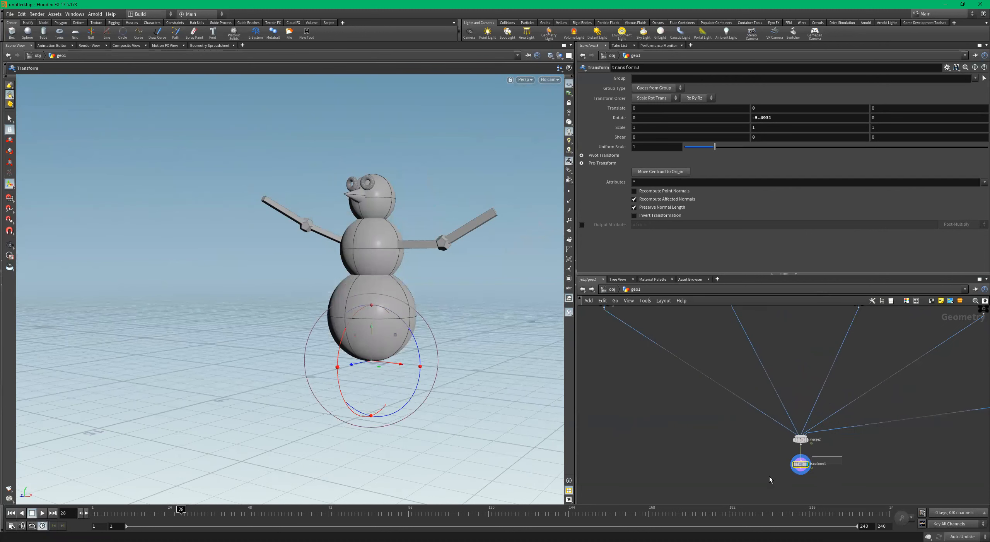
scroll(747, 455, down, 3)
key(y)
drag(699, 429, 696, 432)
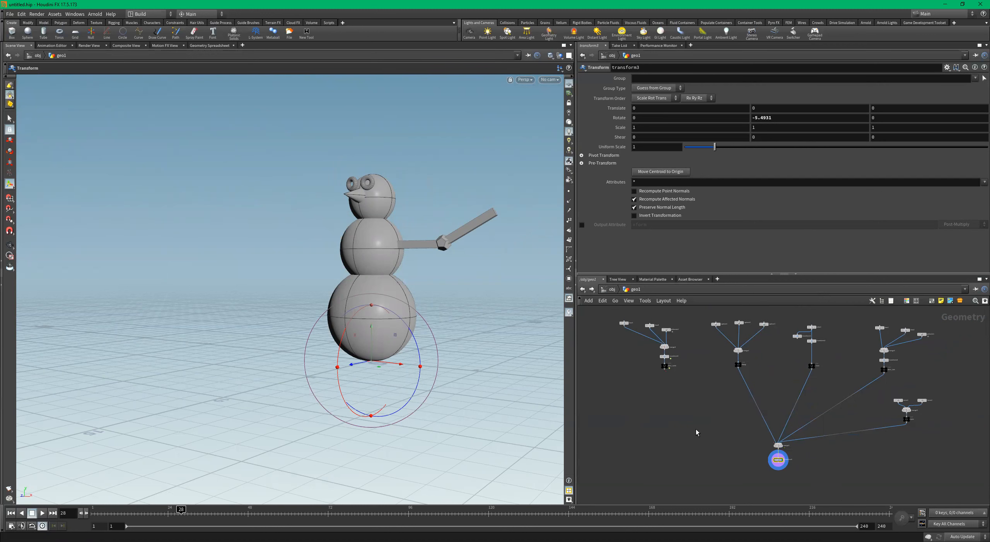
alt+drag(508, 380, 453, 347)
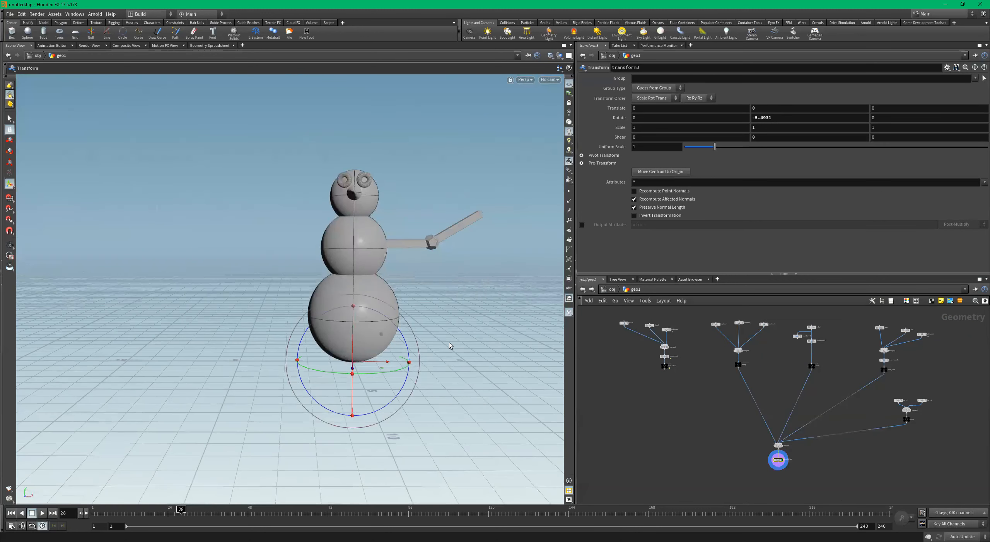
key(ctrl+z)
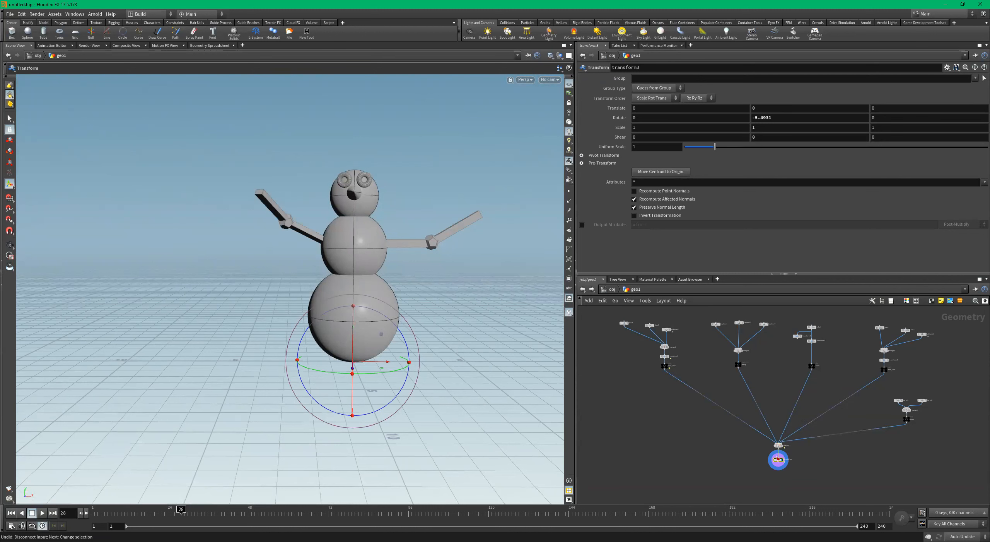
Switch the bypass flag of box3 in the waving arm's branch on and off again
scroll(782, 458, up, 3)
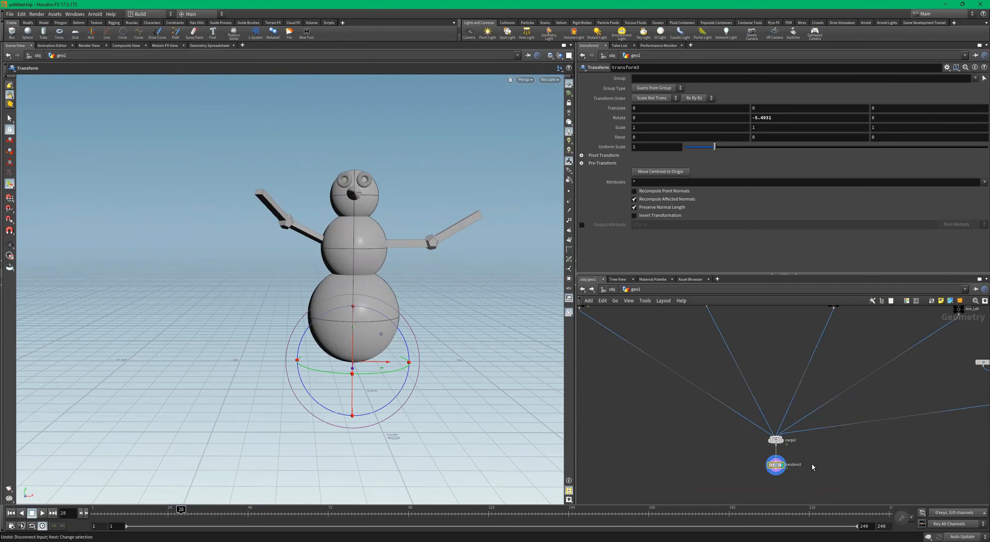
key(Escape)
alt+drag(377, 301, 366, 309)
scroll(816, 393, down, 4)
middle_drag(778, 381, 765, 434)
scroll(752, 382, up, 3)
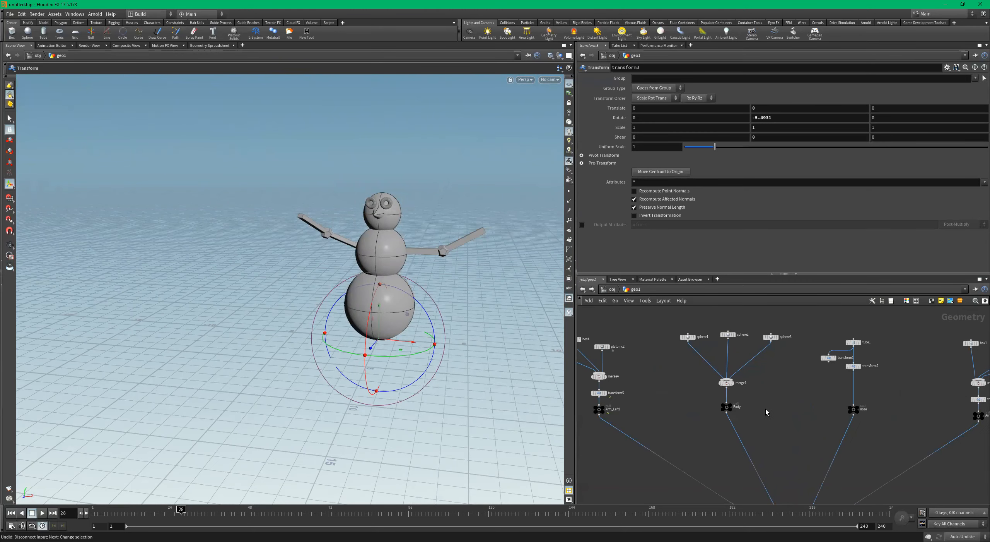
middle_drag(695, 431, 837, 475)
scroll(694, 384, up, 4)
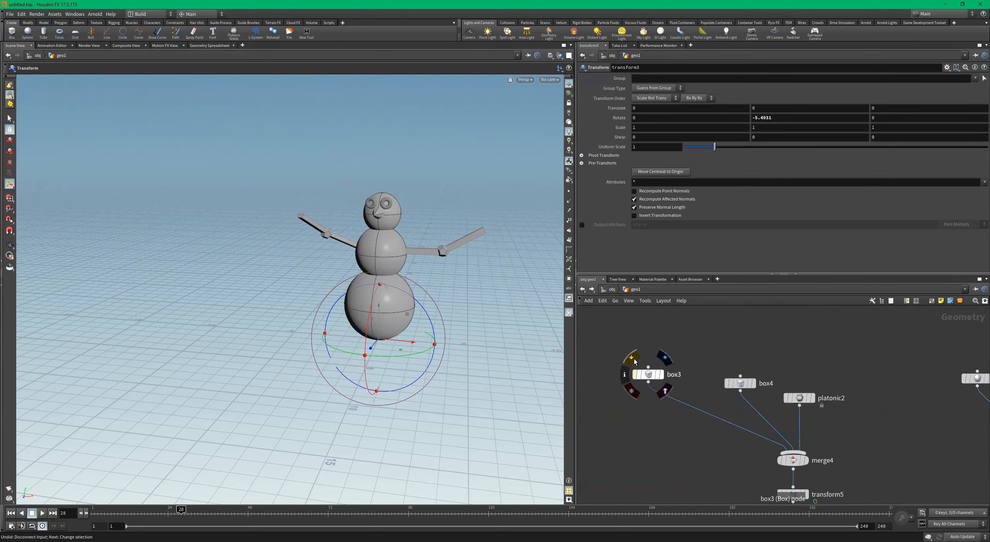
click(630, 359)
click(629, 360)
click(629, 360)
click(630, 362)
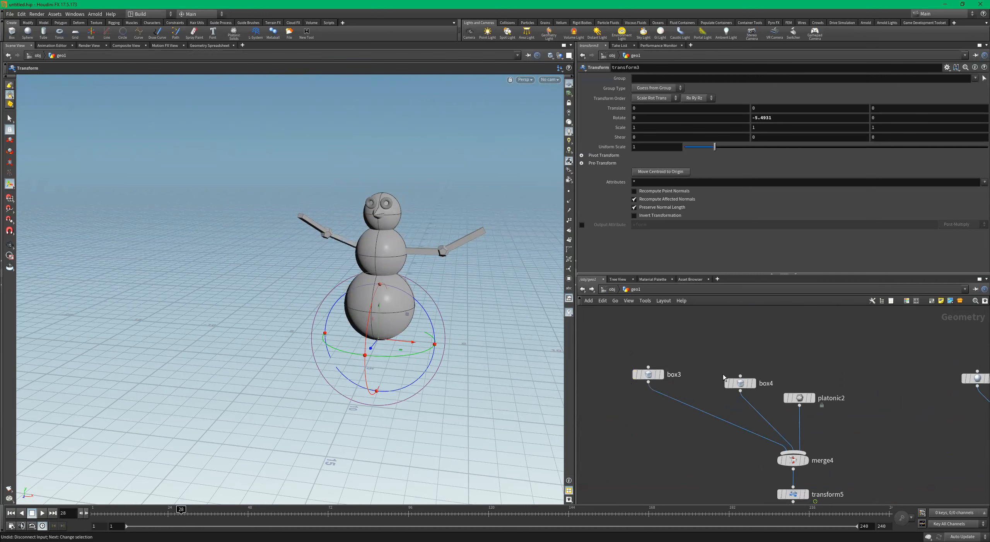
Add a null below transform3 at the end of the snowman network and wire transform3's output into it
key(f)
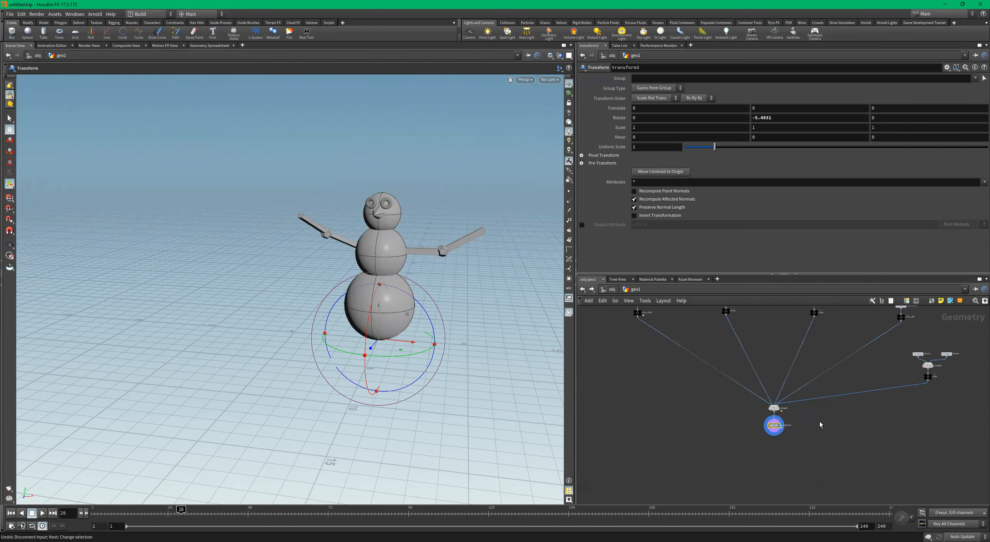
scroll(774, 423, down, 3)
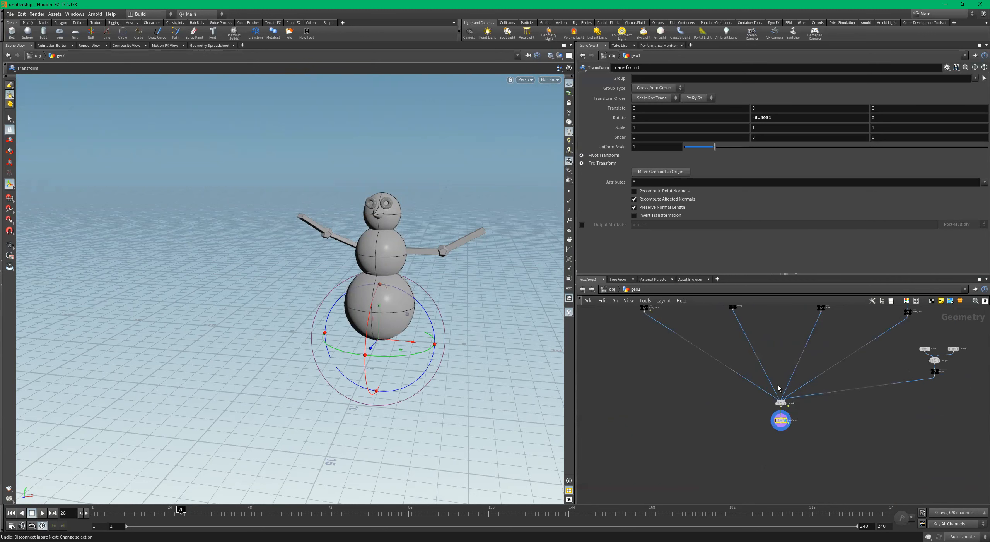
scroll(773, 449, up, 3)
key(Tab)
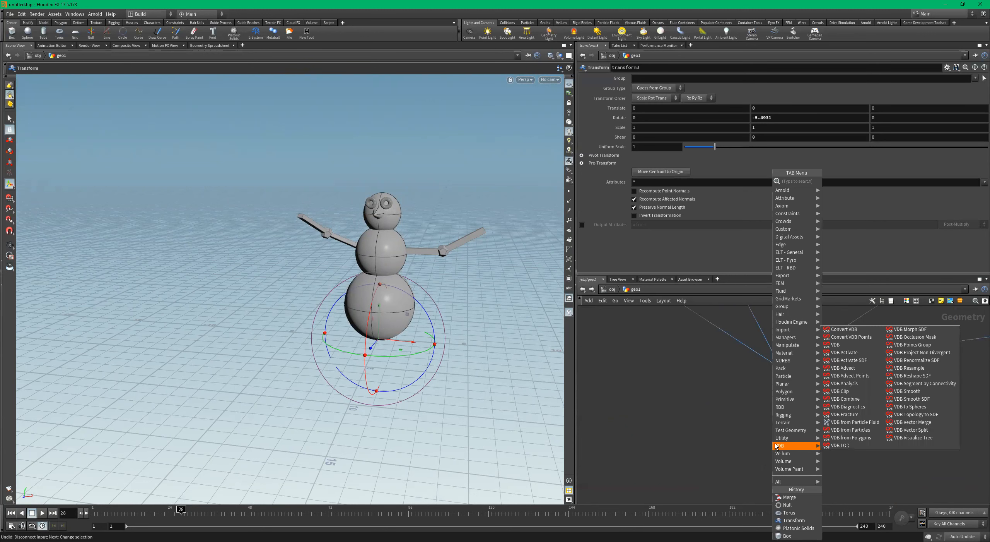
text(null)
key(Return)
click(775, 443)
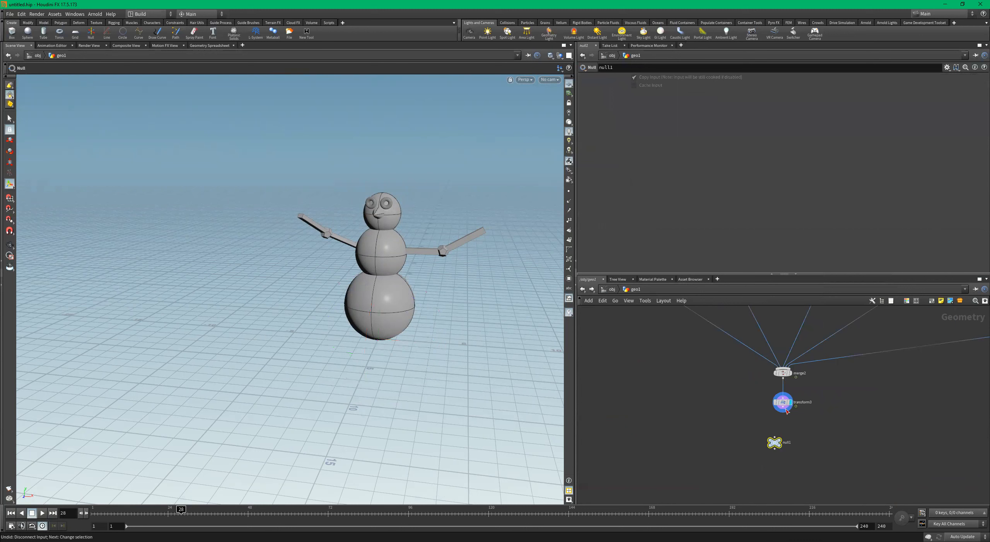
scroll(787, 412, up, 3)
drag(758, 419, 767, 461)
Rename the final null under transform3 as OUT_SnoManae
double_click(787, 462)
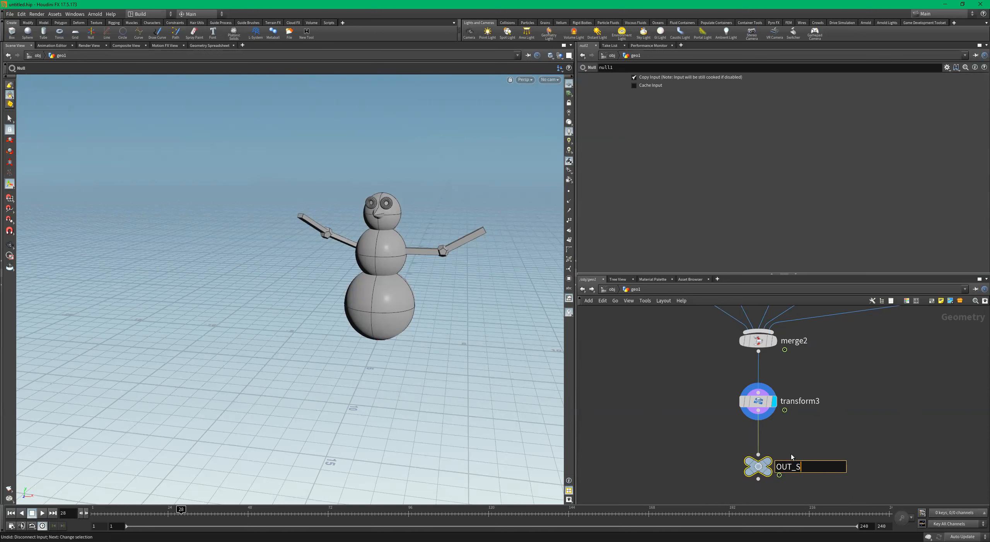
text(OUT_SnoManae)
key(Return)
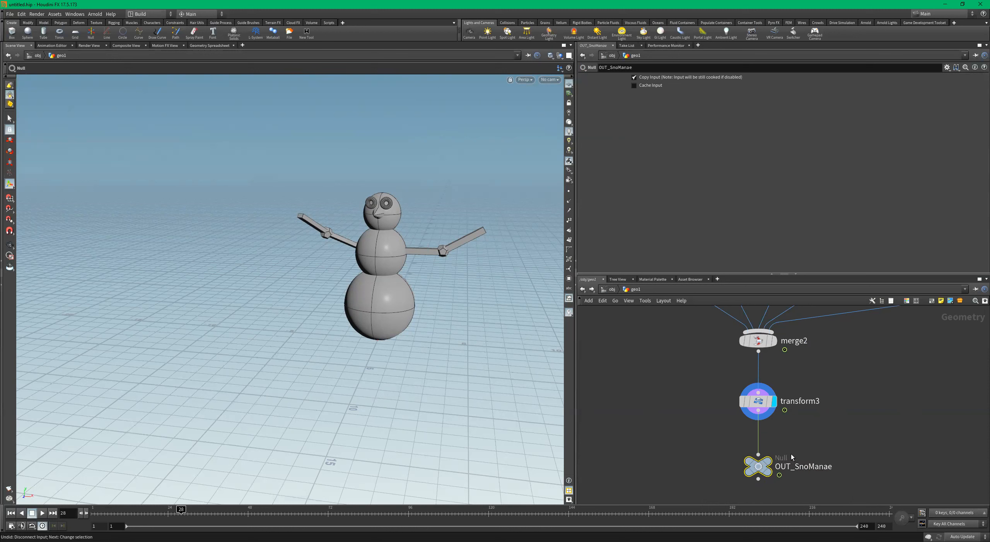
scroll(847, 454, down, 3)
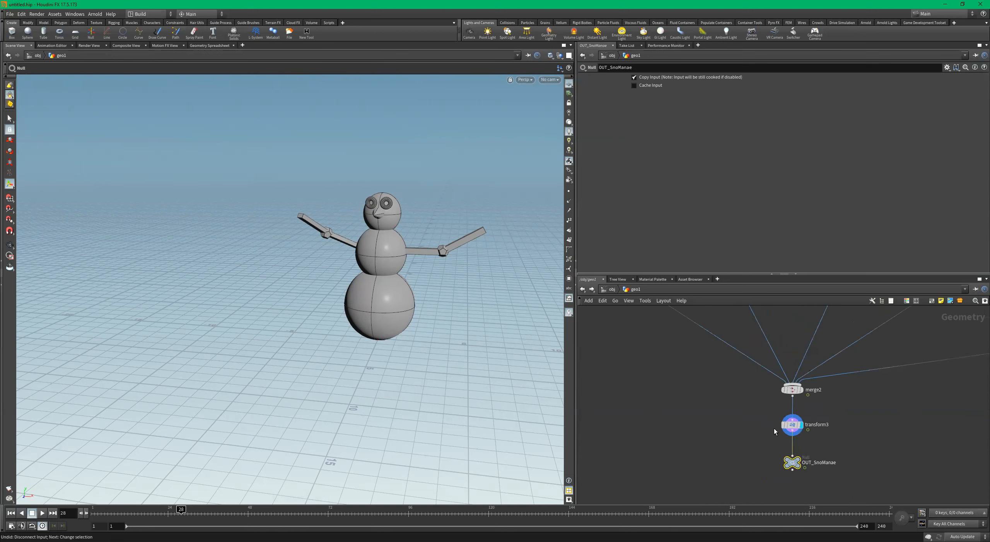
Go up to the object level and rename the snowman's geo1 object as Main_Snow_Man
click(613, 290)
double_click(682, 361)
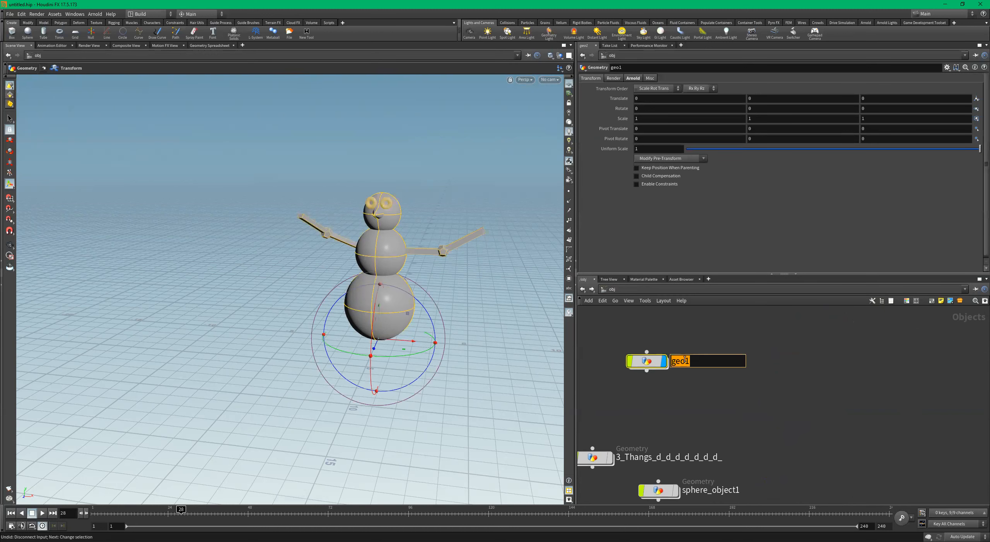
text(MainSnowMan)
key(Return)
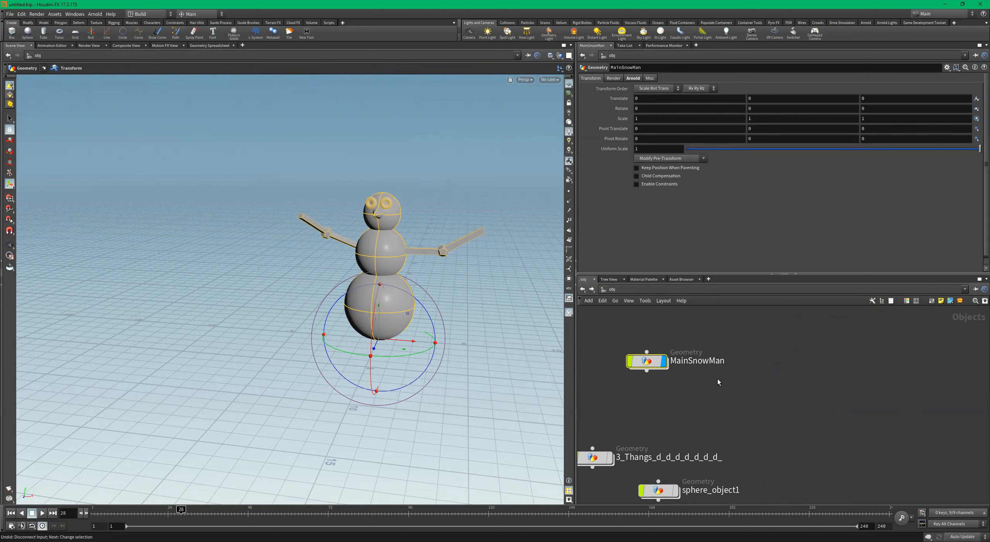
click(691, 361)
text(_)
click(715, 361)
text(_)
key(Return)
scroll(801, 383, down, 3)
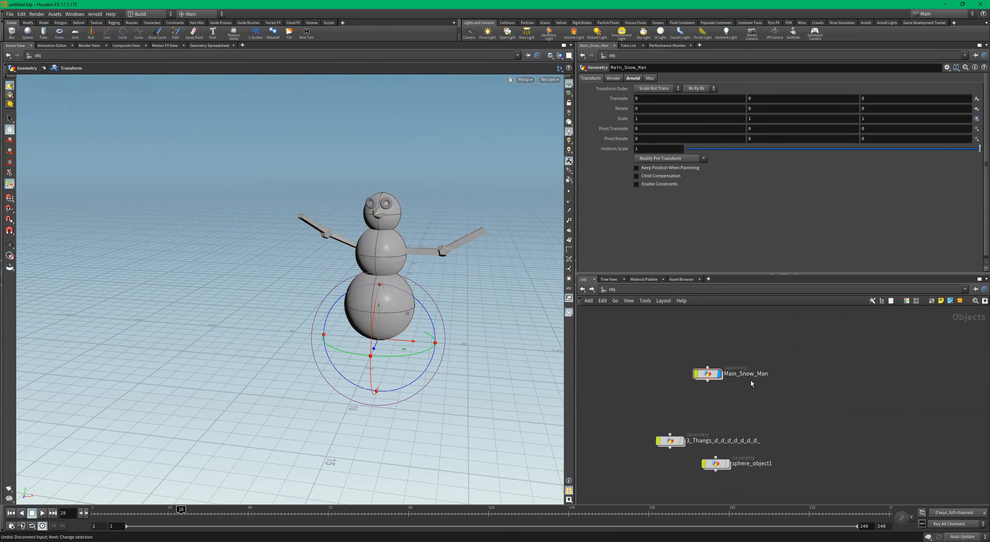
Add a second Geometry object at the object level and place it to one side of Main_Snow_Man
alt+drag(390, 178, 276, 211)
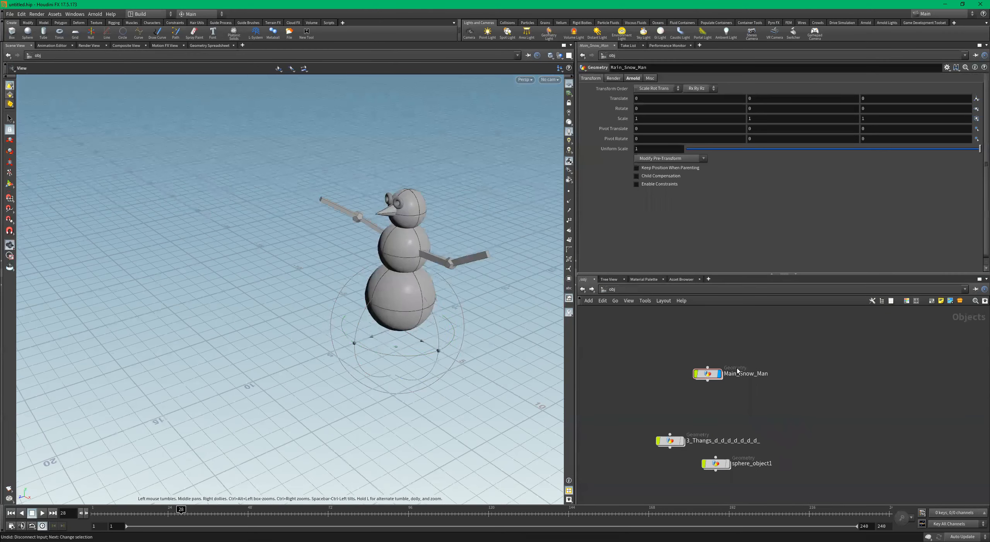
alt+drag(405, 246, 406, 273)
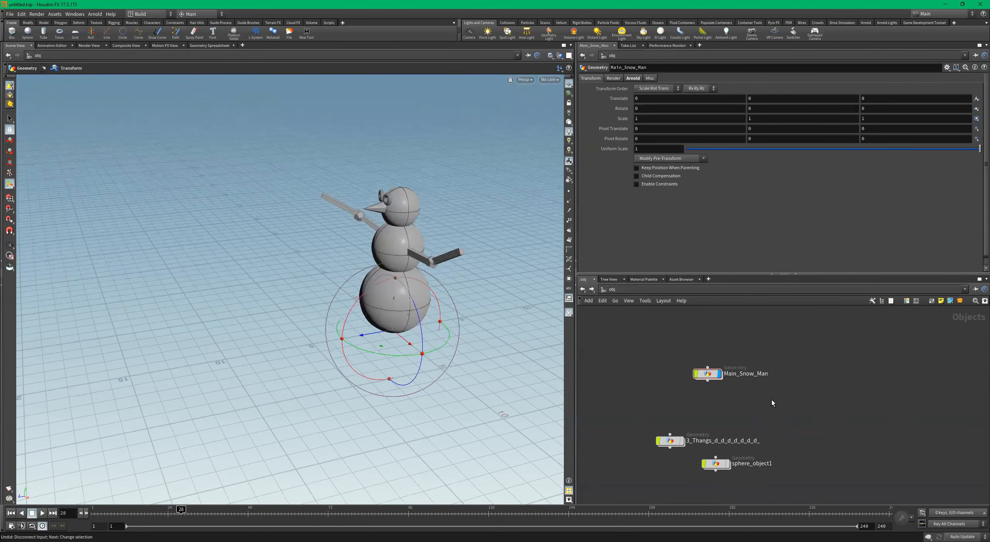
drag(708, 374, 745, 366)
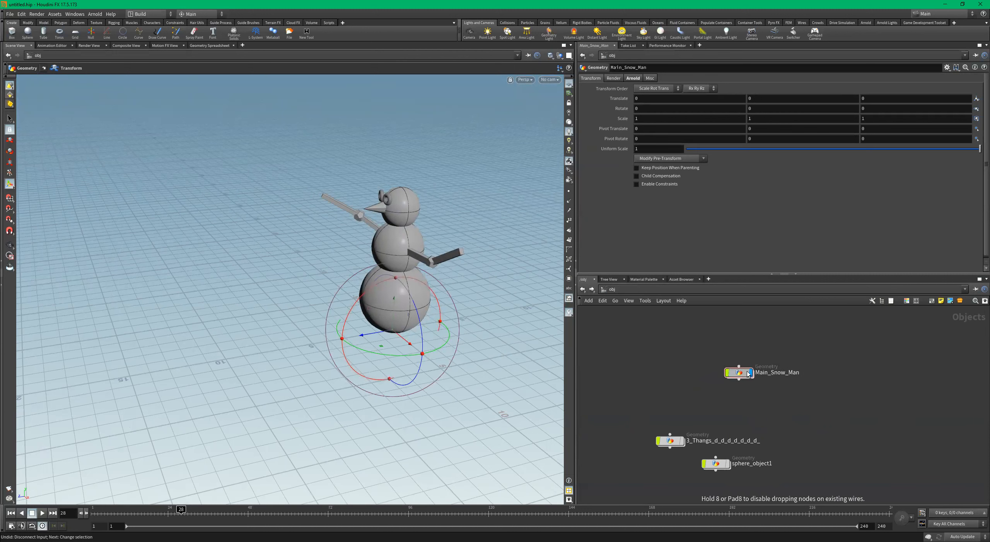
key(Tab)
text(ge)
key(Return)
click(830, 394)
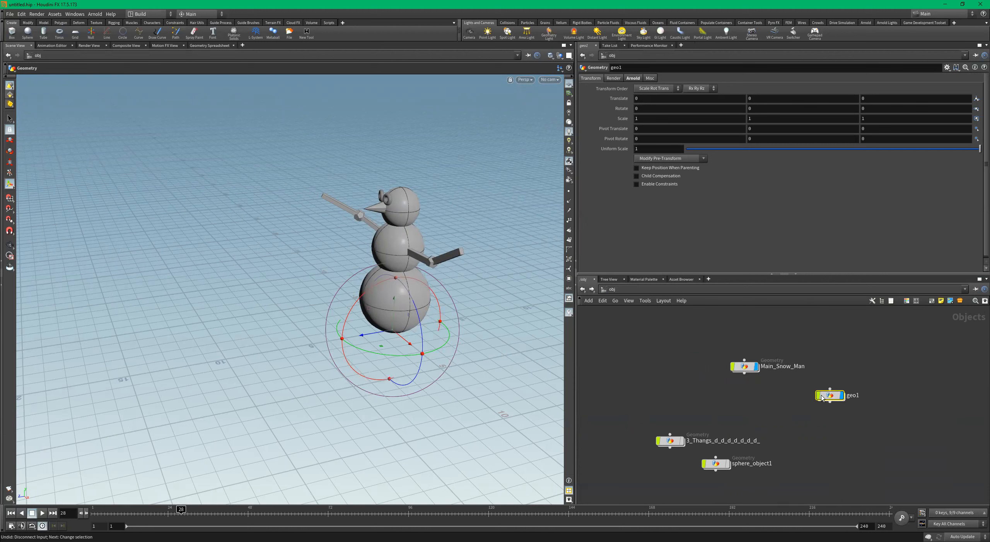
drag(830, 394, 877, 401)
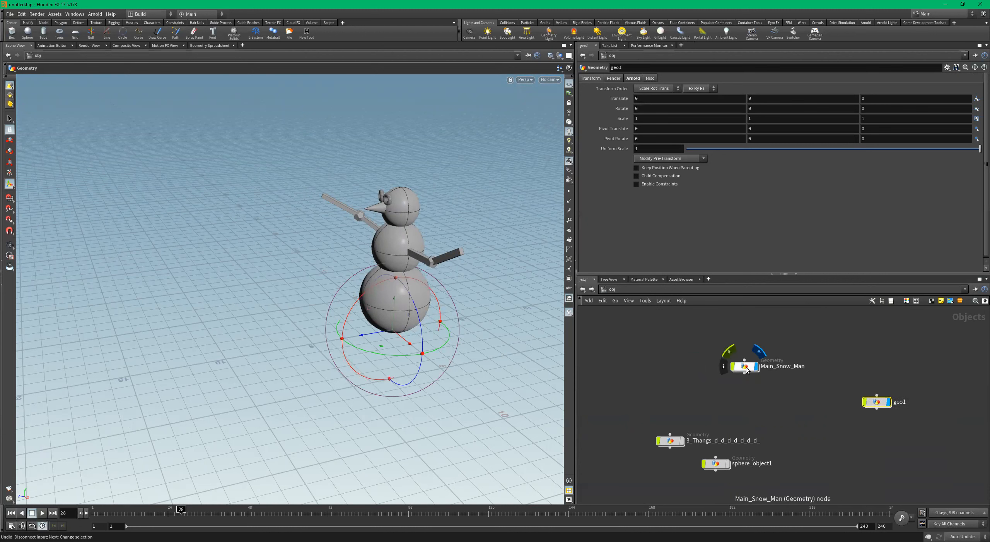
Copy all nodes inside Main_Snow_Man and paste them into the empty geo1 network
double_click(747, 366)
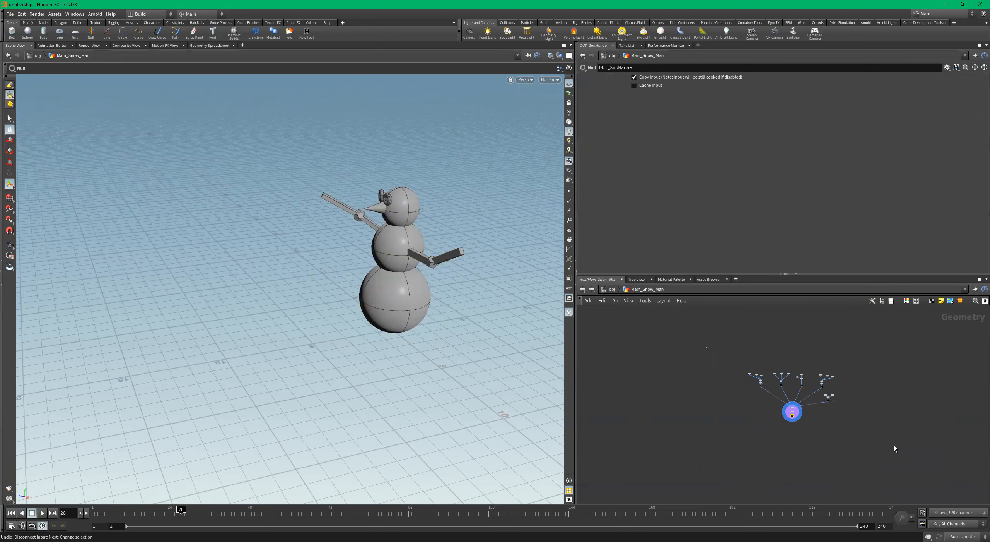
key(ctrl+a)
key(ctrl+c)
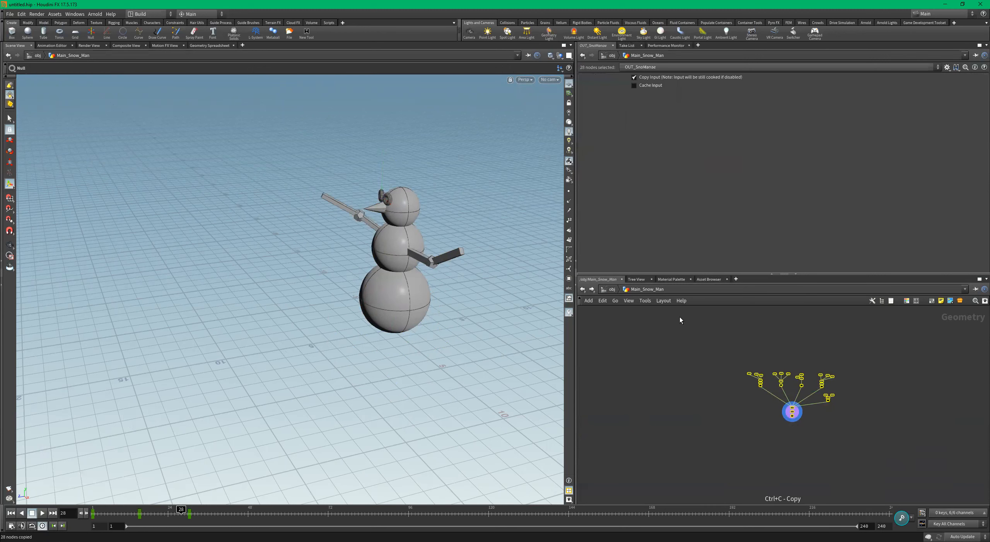
click(613, 289)
double_click(875, 401)
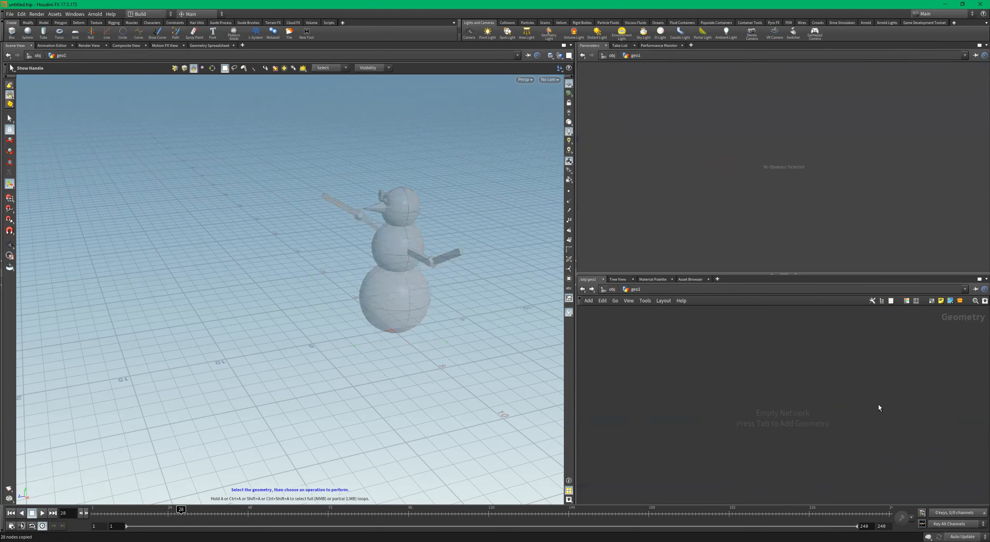
key(ctrl+v)
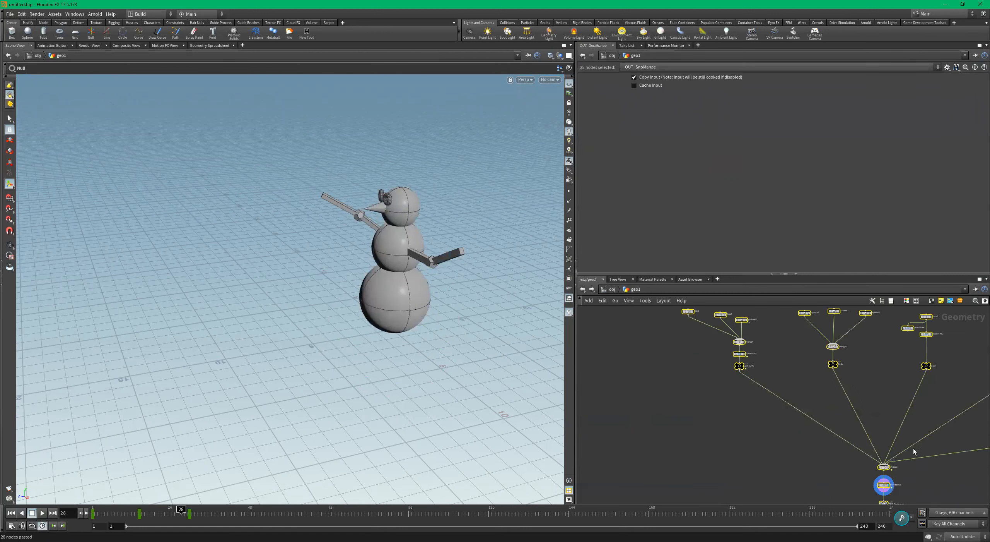
Move and turn the copied snowman in transform3 to about X -1.22, Z 12.66 with a Y rotation of about 177 degrees
scroll(871, 410, up, 3)
click(835, 421)
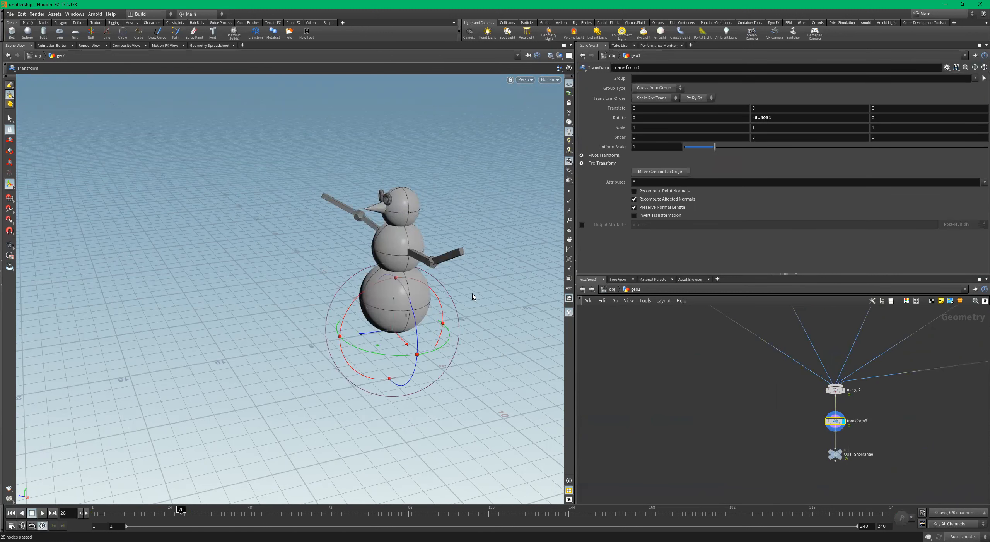
drag(368, 334, 193, 349)
drag(134, 384, 309, 294)
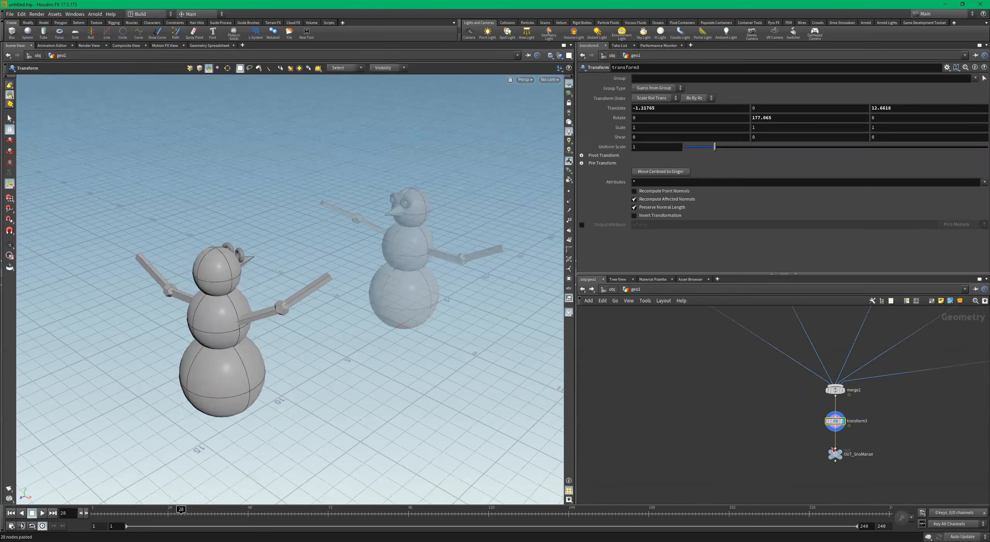
Compare the two snowmen at the object level by selecting Main_Snow_Man and geo1 in turn
scroll(799, 413, down, 2)
click(610, 289)
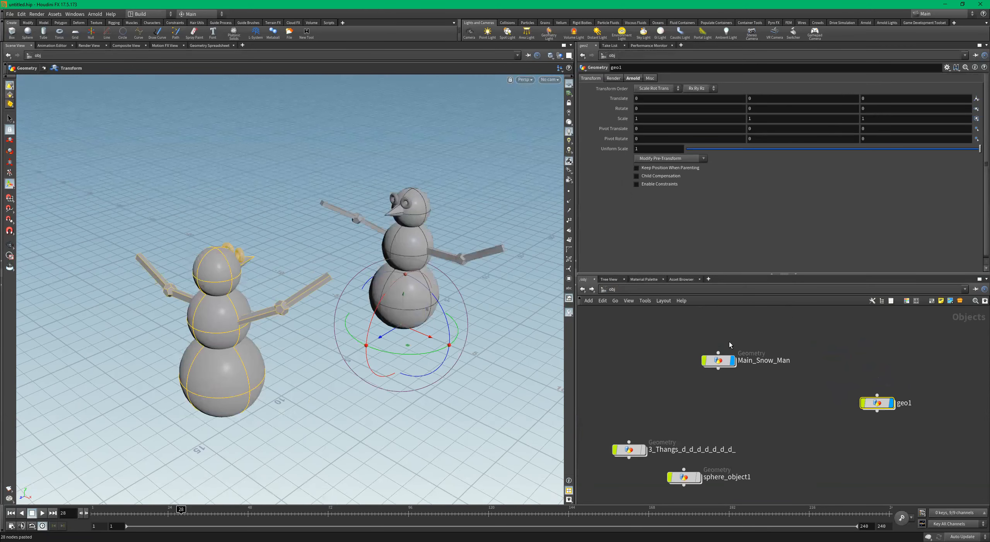
drag(729, 342, 711, 393)
drag(902, 378, 858, 428)
click(713, 359)
drag(905, 346, 856, 431)
click(716, 359)
drag(736, 326, 703, 392)
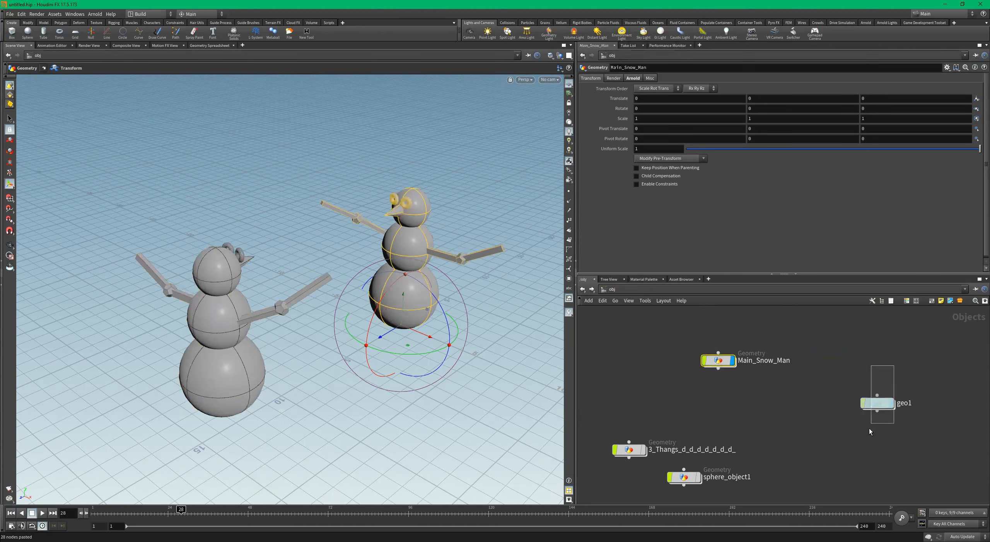
drag(869, 430, 866, 430)
Delete all the pasted snowman nodes inside geo1
double_click(878, 404)
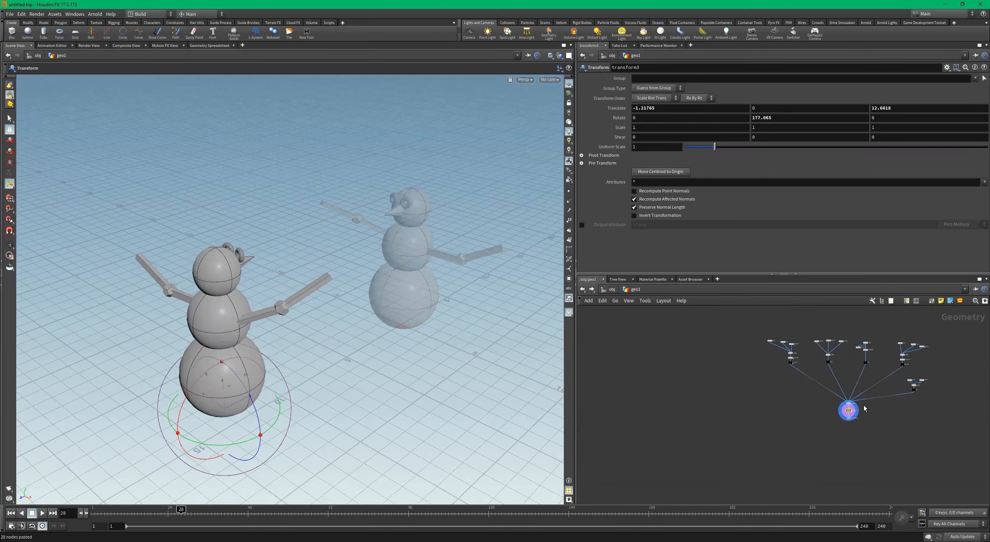
drag(954, 331, 690, 438)
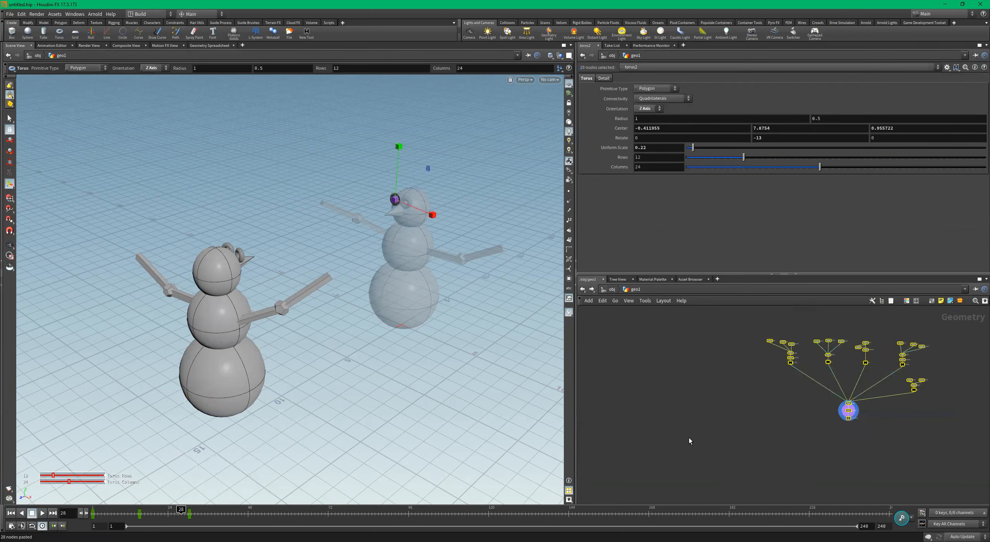
key(Delete)
Add an Object Merge node to the empty geo1 network
key(Tab)
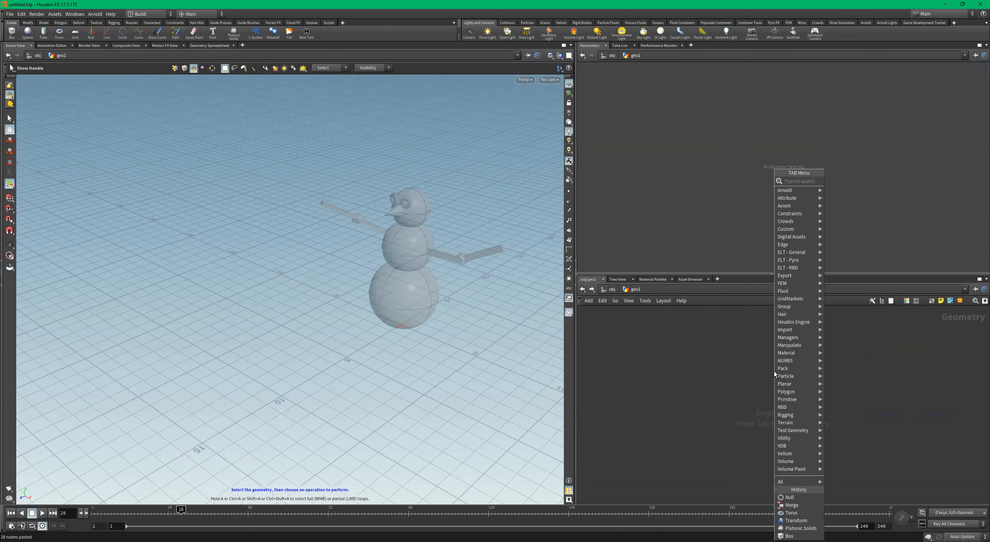
text(objectm)
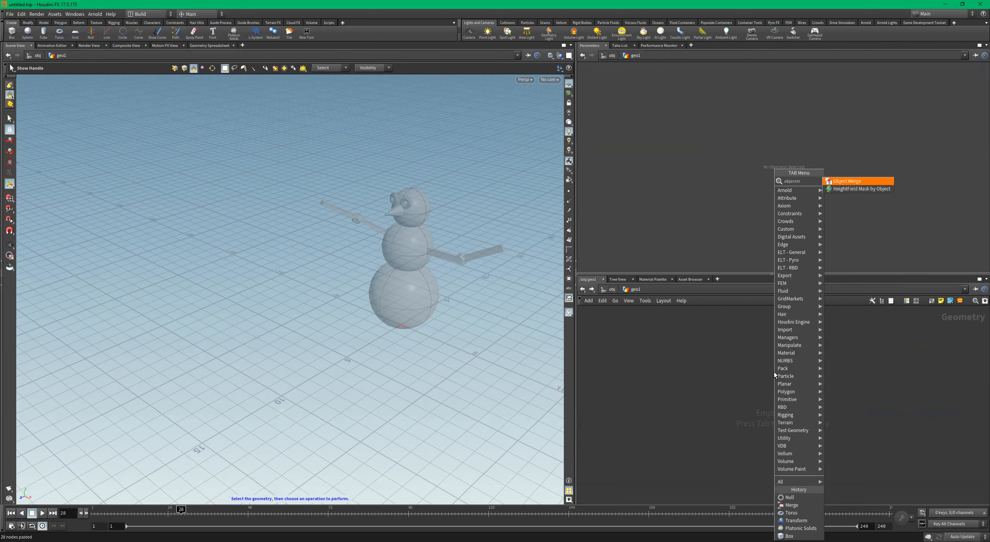
key(Return)
click(775, 373)
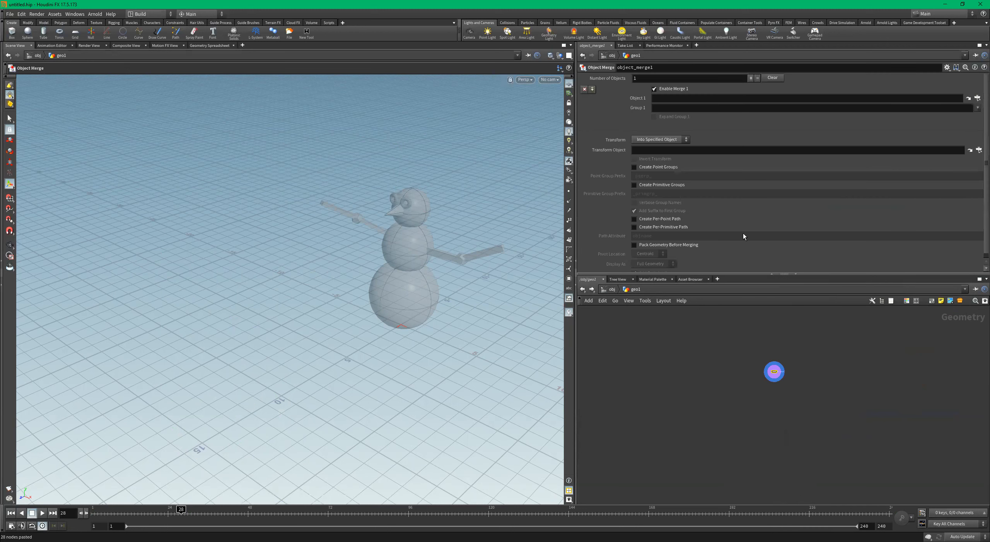
Browse Main_Snow_Man's nodes in the operator chooser for Object 1 of the object merge and close it without choosing
click(977, 100)
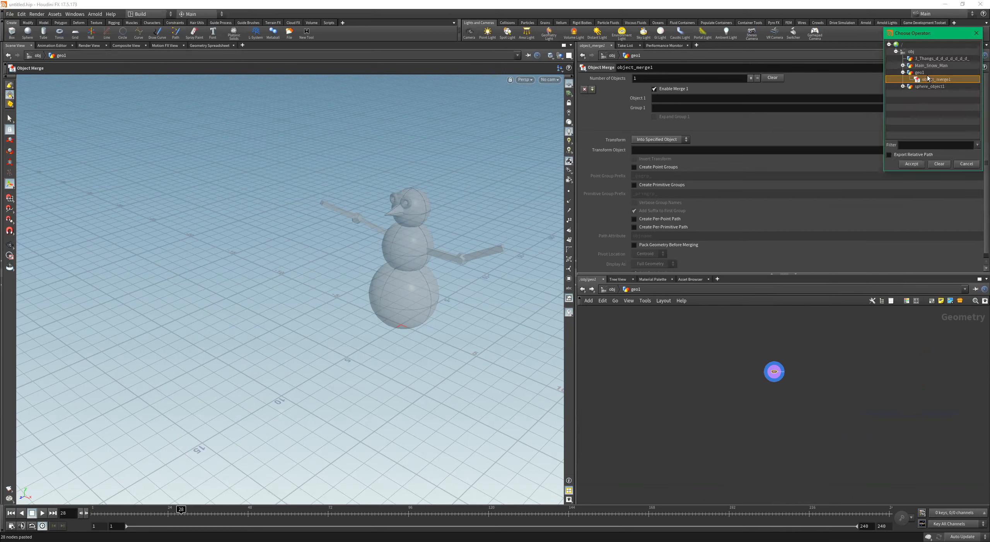
click(903, 67)
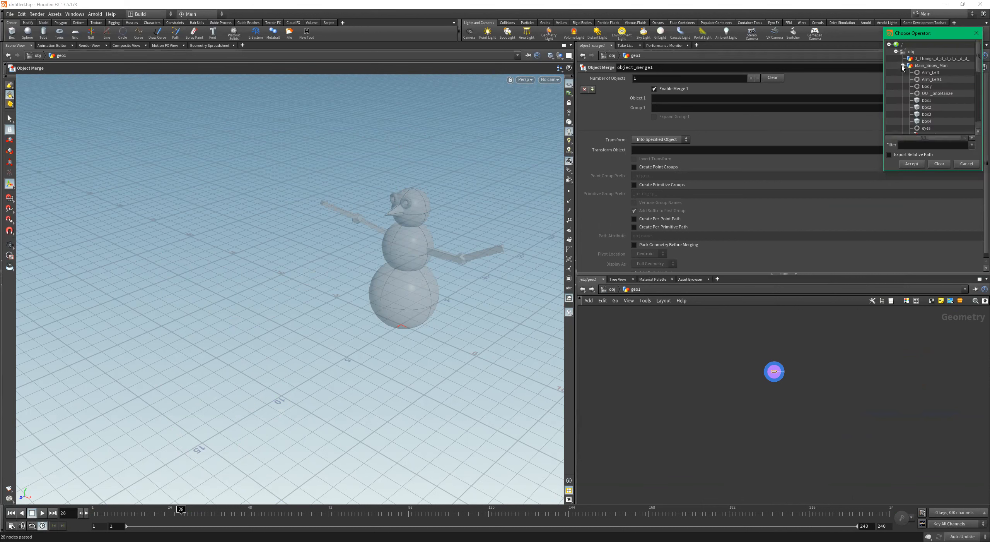
scroll(945, 110, down, 8)
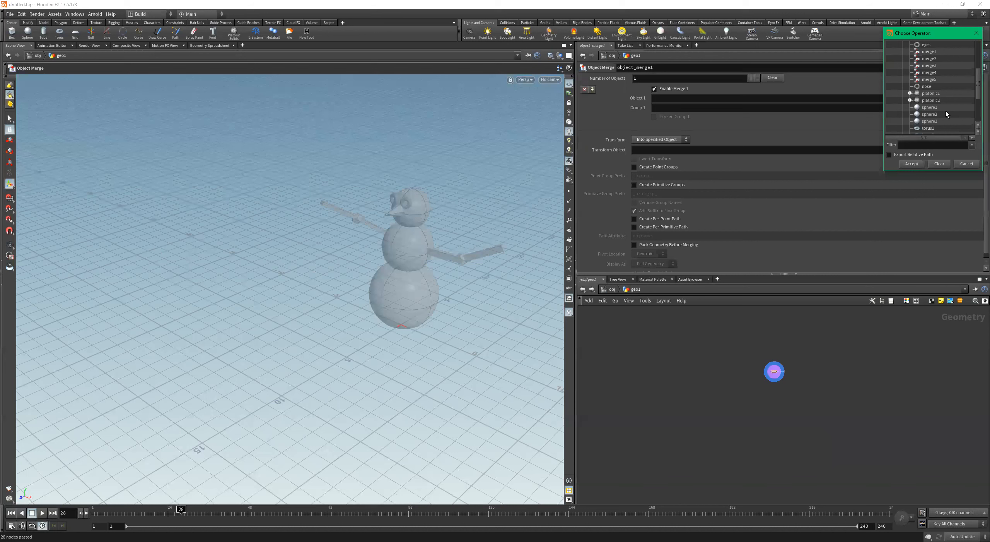
scroll(946, 113, up, 8)
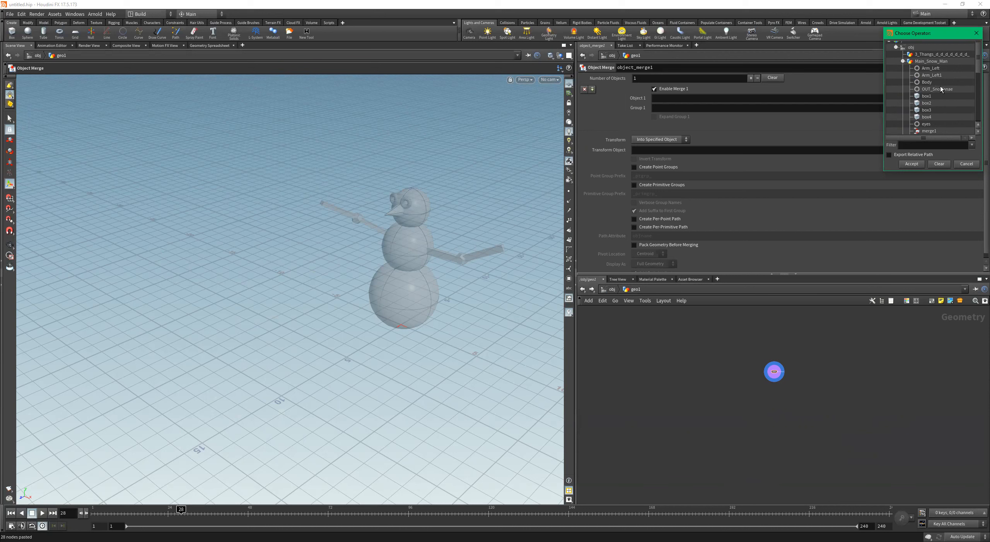
click(973, 37)
Inspect the OUT_SnoManae null at the end of the network inside Main_Snow_Man
click(612, 289)
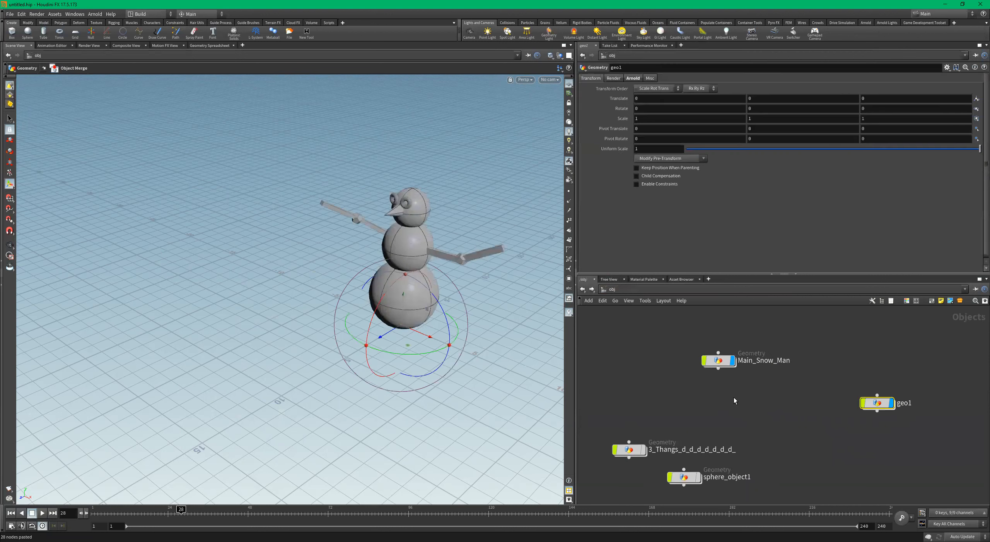
double_click(719, 361)
scroll(806, 423, up, 5)
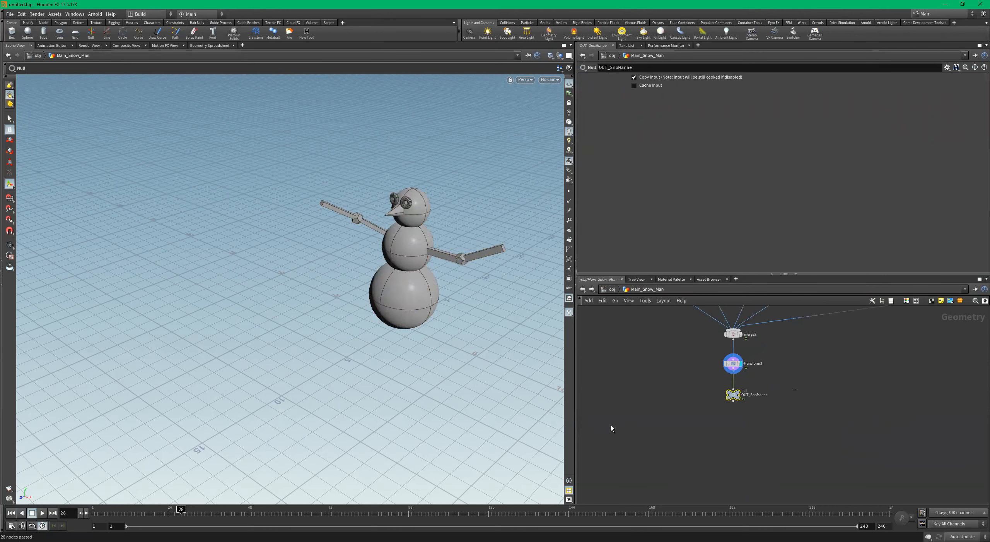
scroll(746, 403, up, 3)
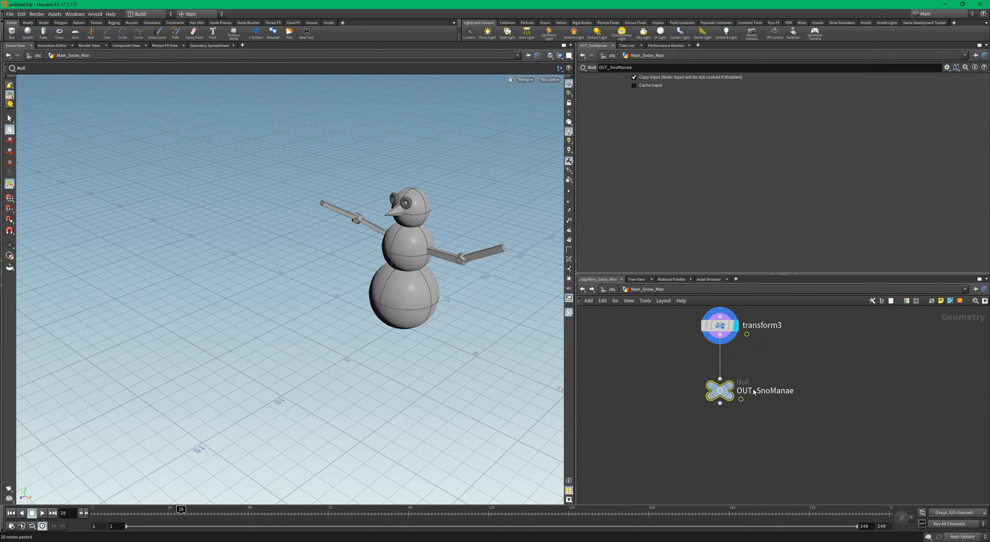
Set geo1's object merge to load /obj/Main_Snow_Man/OUT_SnoManae as Object 1 with Transform set to Into This Object
click(609, 290)
scroll(876, 400, down, 1)
double_click(875, 400)
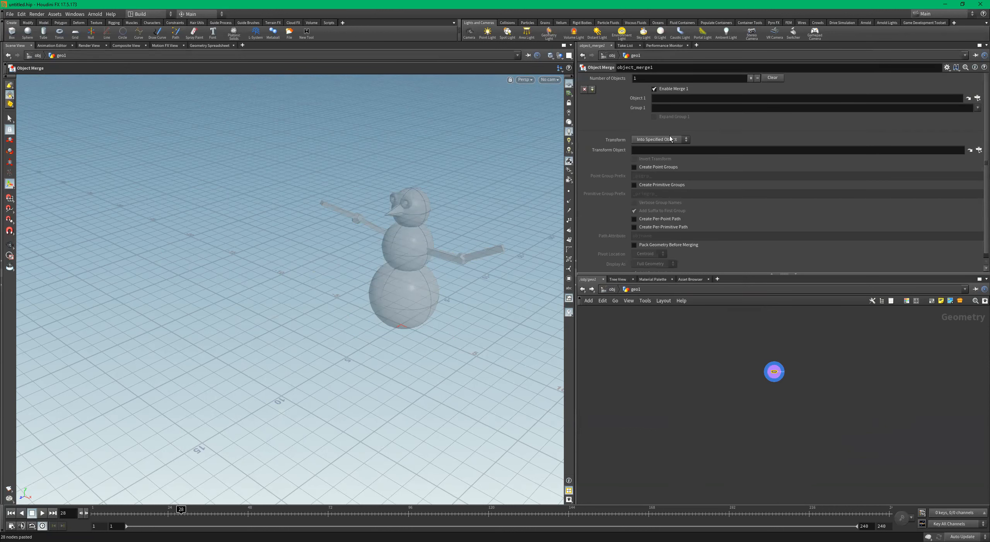
click(978, 98)
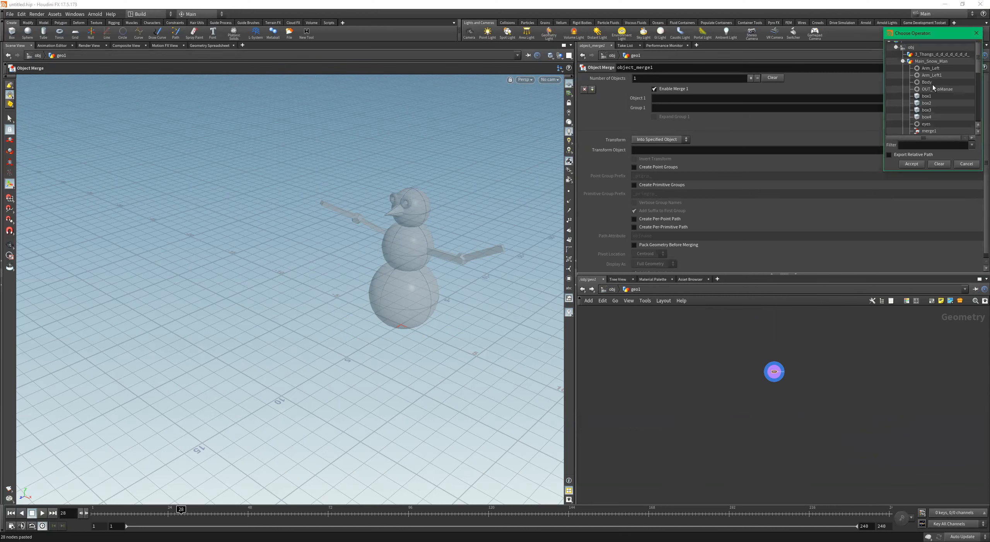
double_click(938, 89)
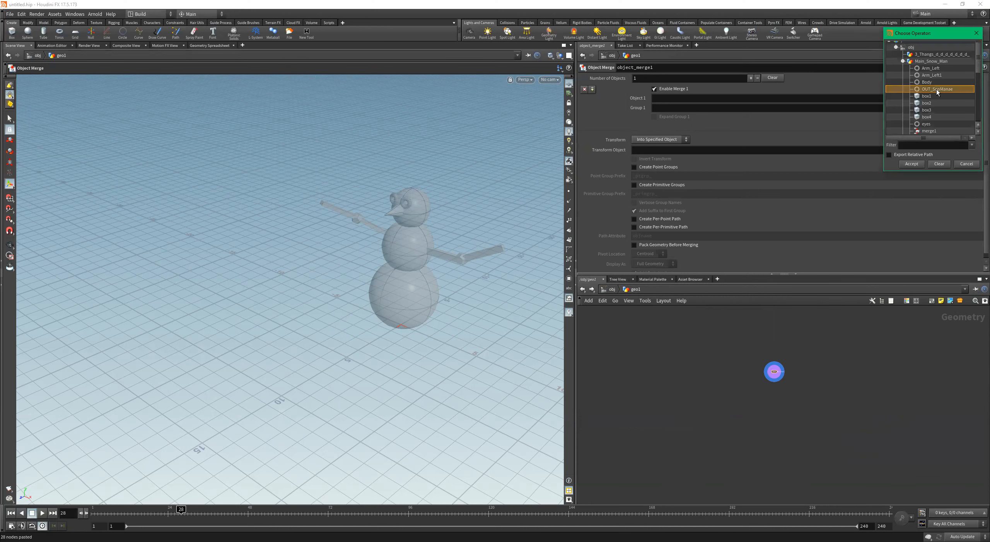
click(652, 140)
click(653, 159)
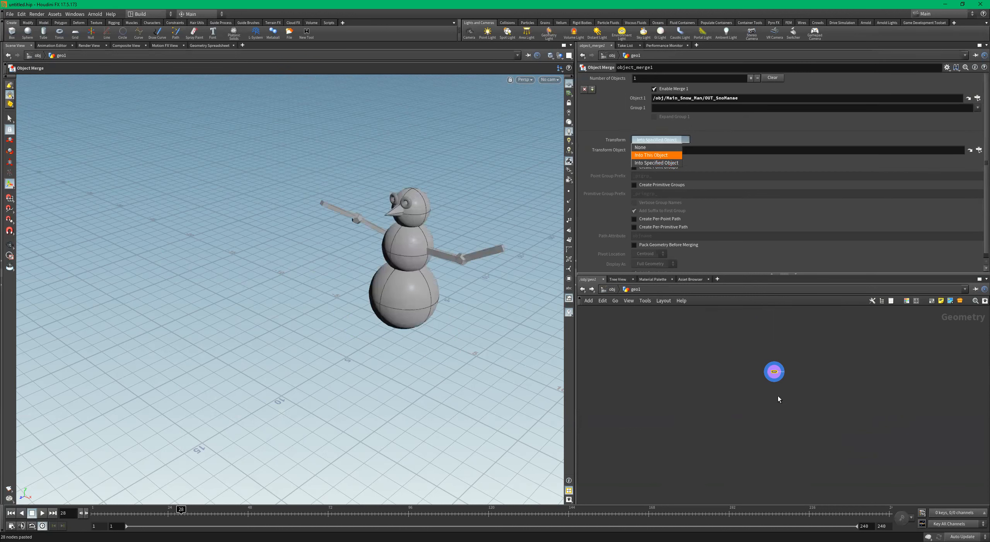
Add a Transform node wired below the object merge and make it the displayed node
key(Tab)
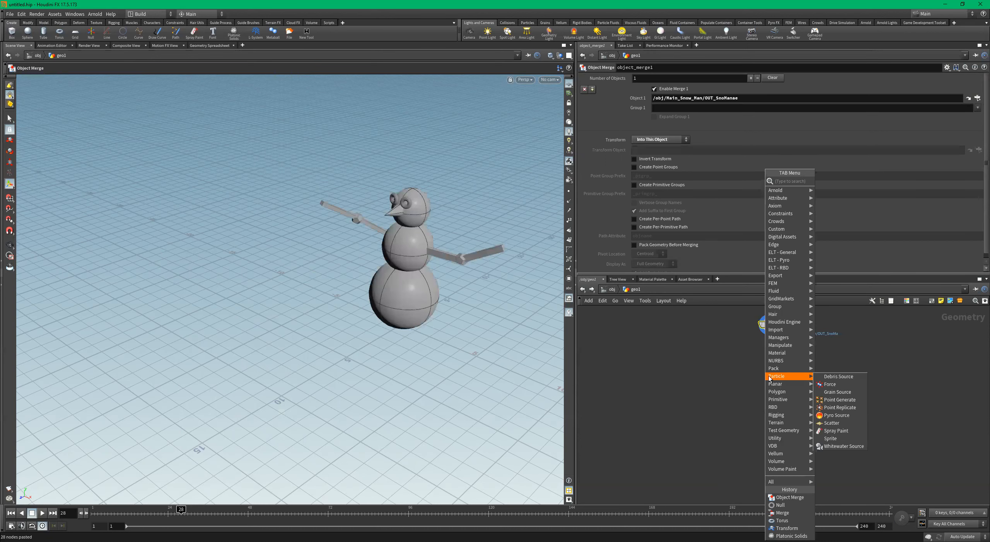
text(transfo)
key(Return)
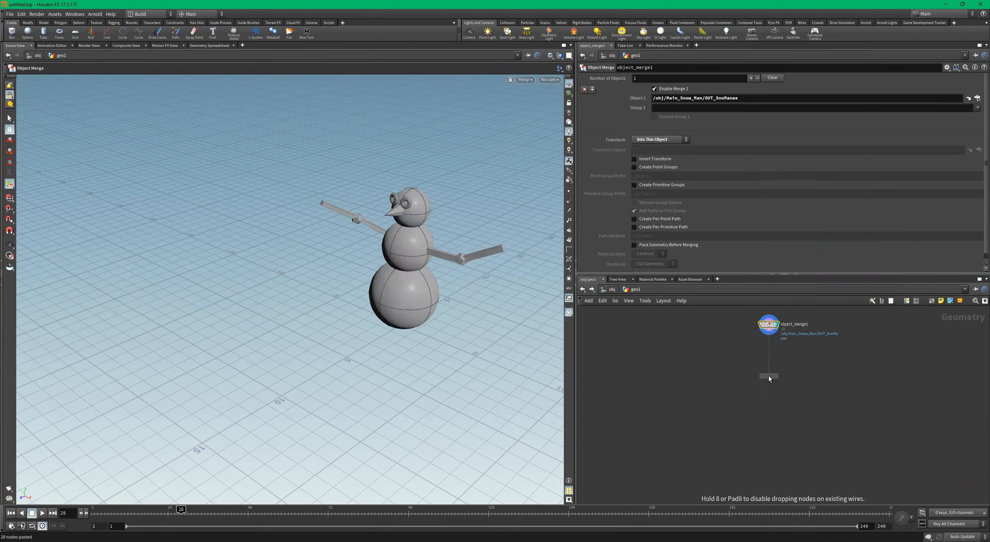
click(770, 380)
drag(775, 323, 777, 382)
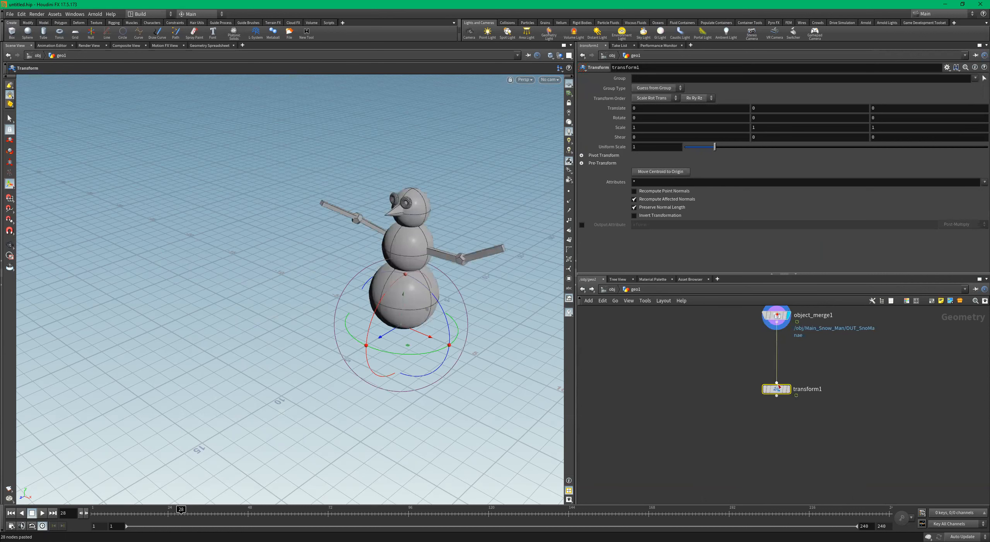
click(788, 389)
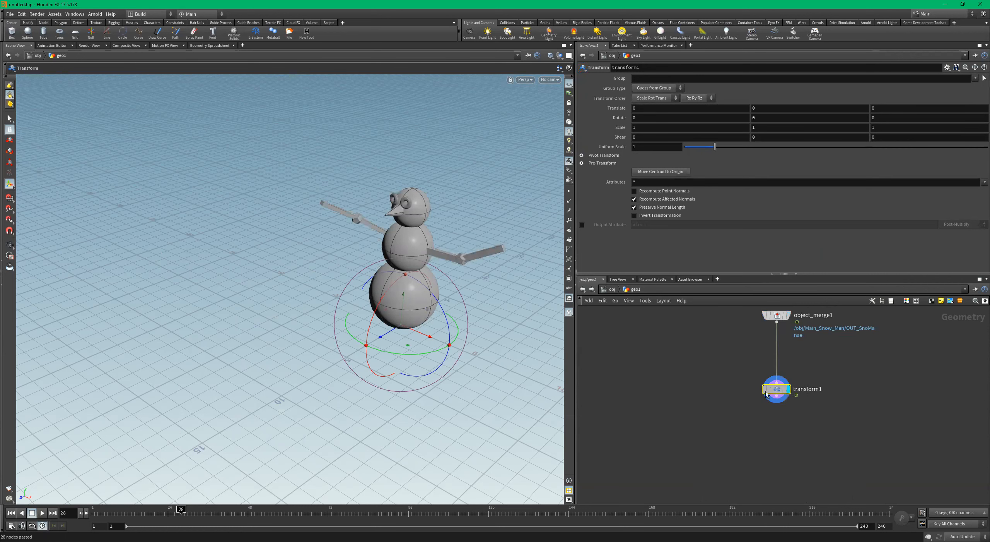
Move the merged snowman to about Translate Z 13.03 and rotate it to about 190.7 degrees around Y
drag(389, 336, 202, 408)
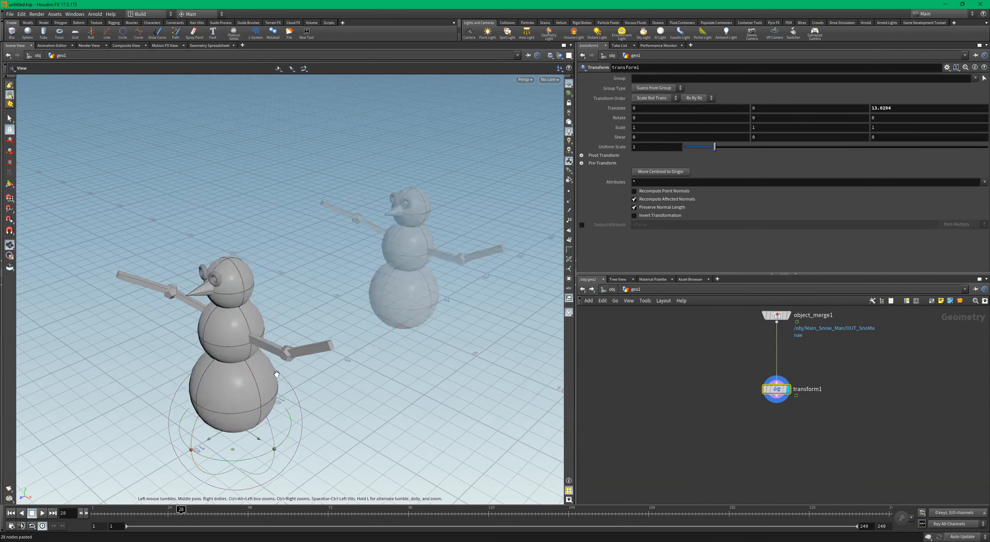
scroll(260, 380, down, 3)
alt+drag(260, 381, 327, 405)
drag(783, 394, 674, 427)
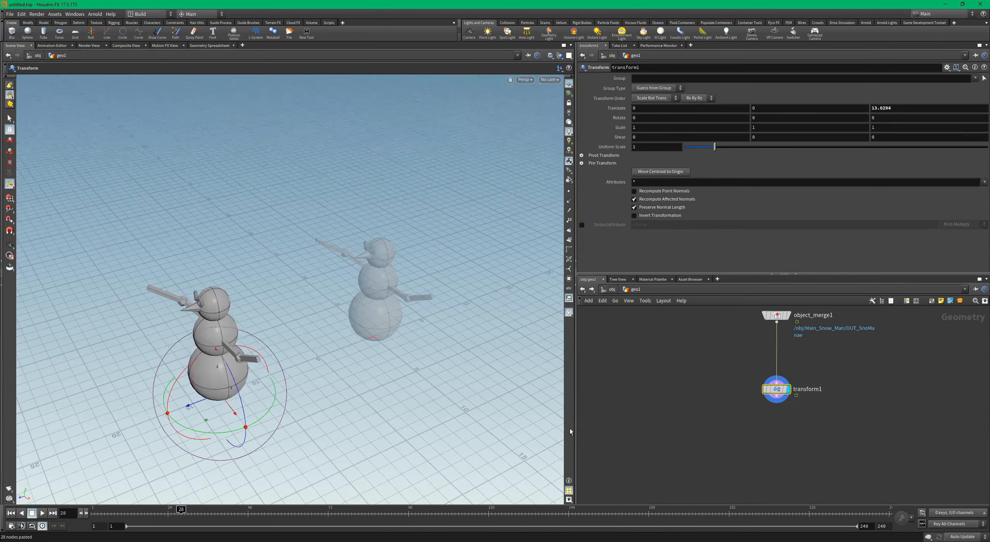
drag(184, 428, 256, 302)
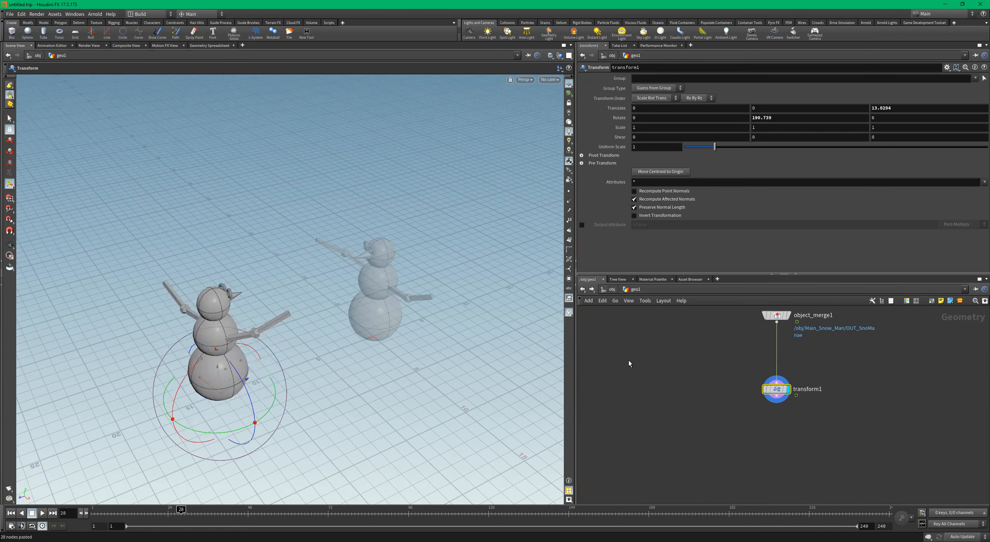
Compare Main_Snow_Man and geo1 at the object level by selecting each in turn, and scrub the timeline to frame 1
click(610, 289)
click(745, 366)
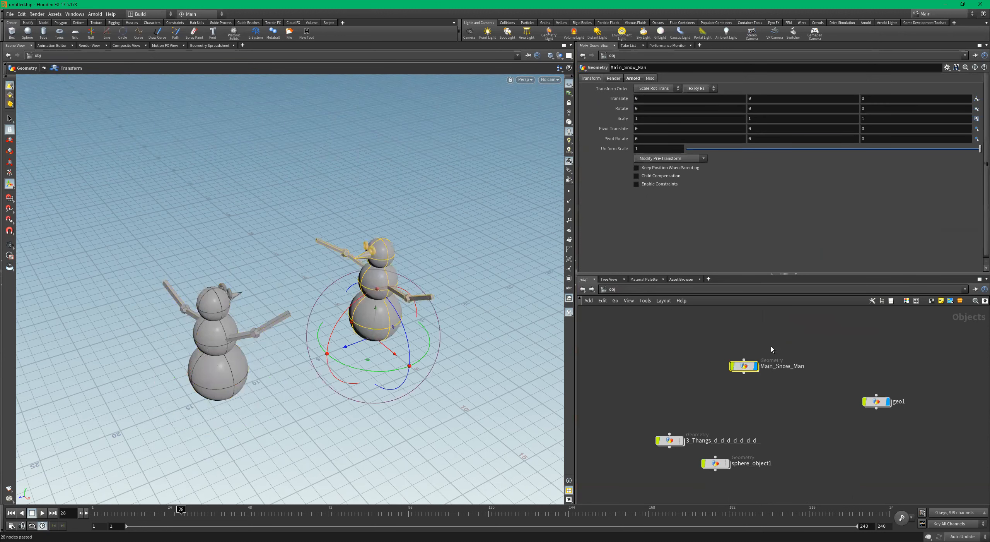
drag(906, 360, 867, 418)
drag(766, 333, 731, 370)
drag(906, 356, 866, 424)
drag(749, 333, 732, 370)
drag(895, 355, 866, 427)
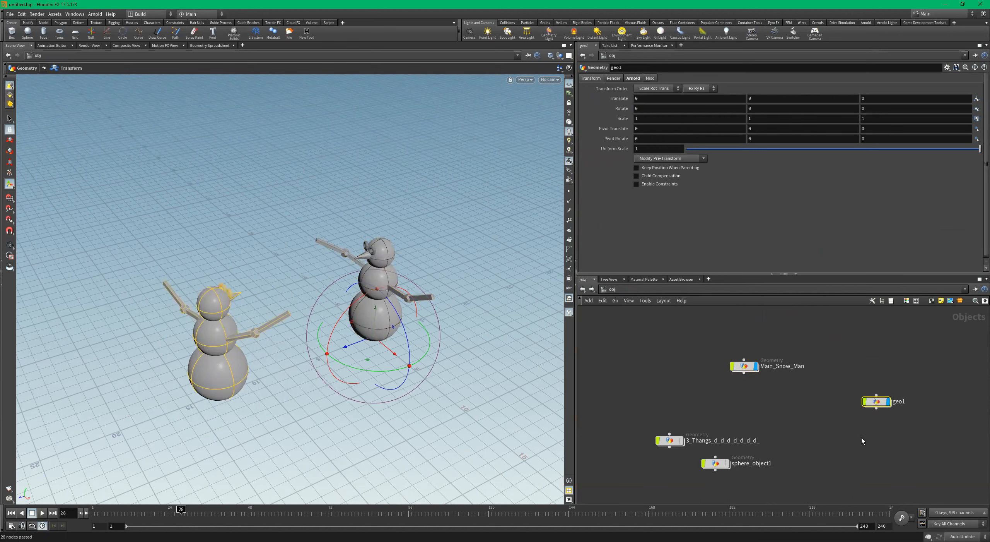
drag(141, 514, 31, 505)
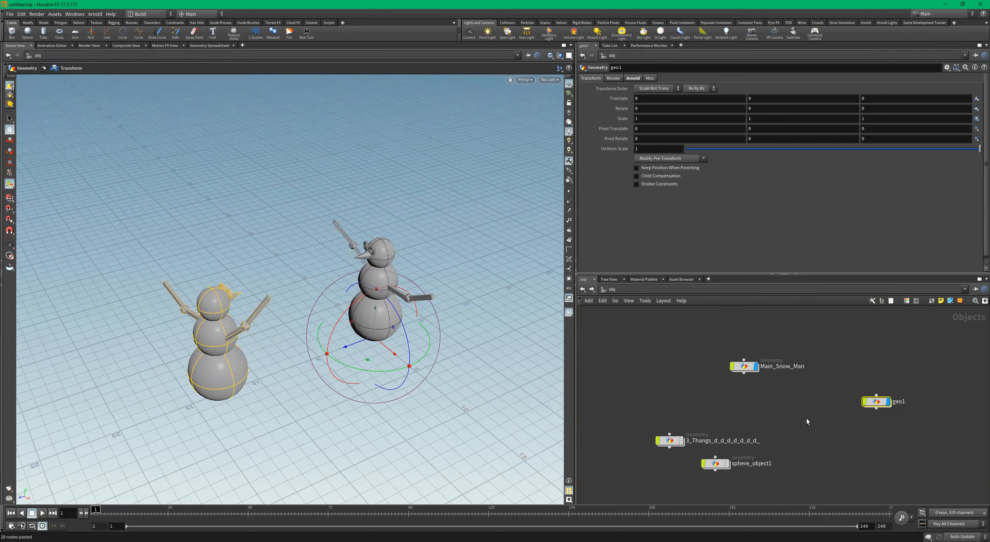
Duplicate transform1 in geo1 as a second branch, placing its snowman at about X -10.23, Z 14.97 with Y rotation about 143.1
double_click(875, 402)
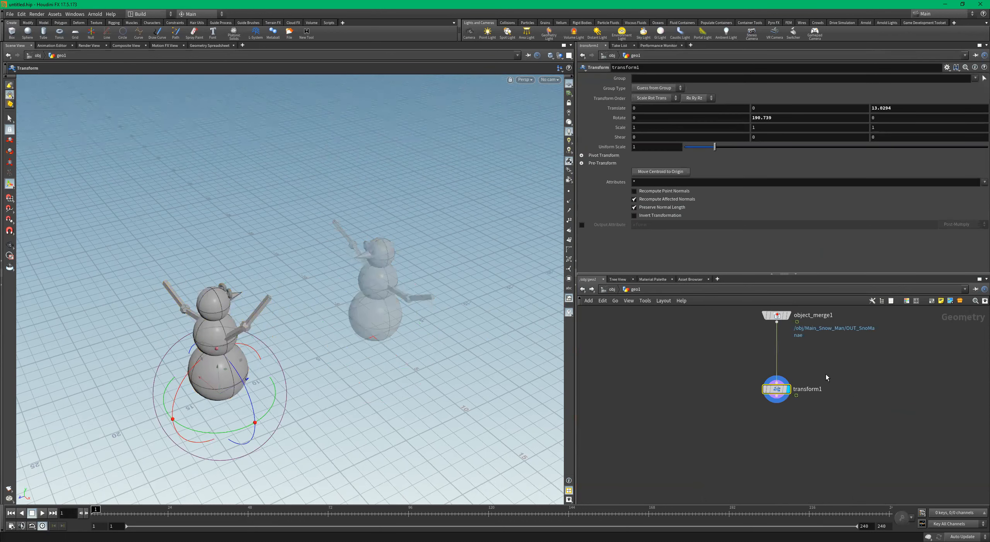
mouse_move(789, 420)
mouse_down()
mouse_move(696, 414)
mouse_move(797, 414)
mouse_up()
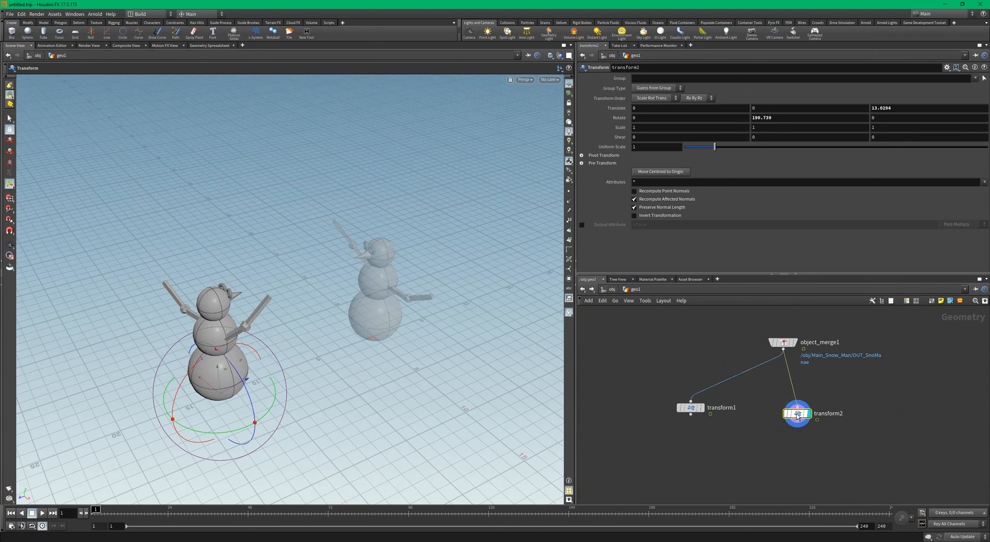
alt+drag(328, 375, 248, 301)
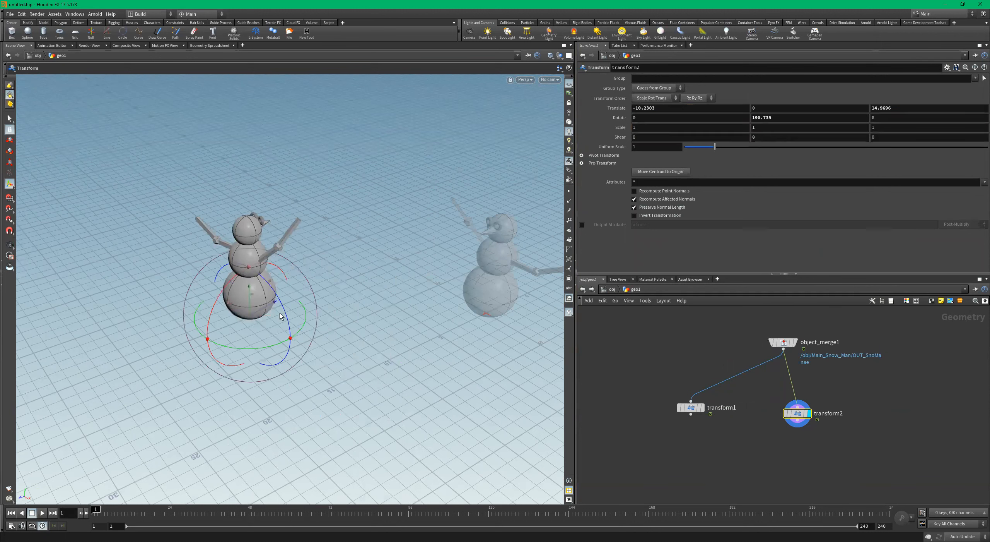
drag(270, 351, 216, 347)
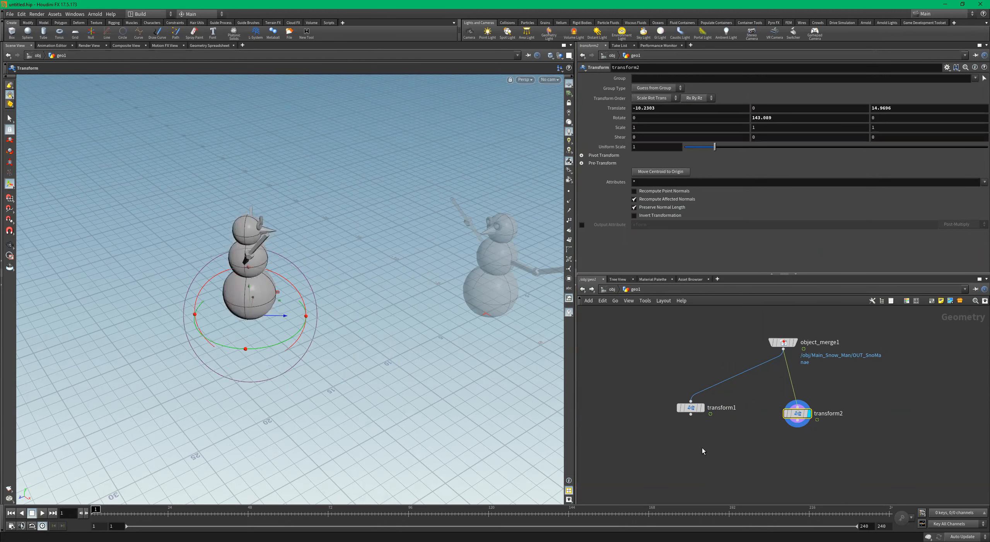
Add a Merge node below the two transforms and connect transform1 and transform2 into it
key(Tab)
text(merge)
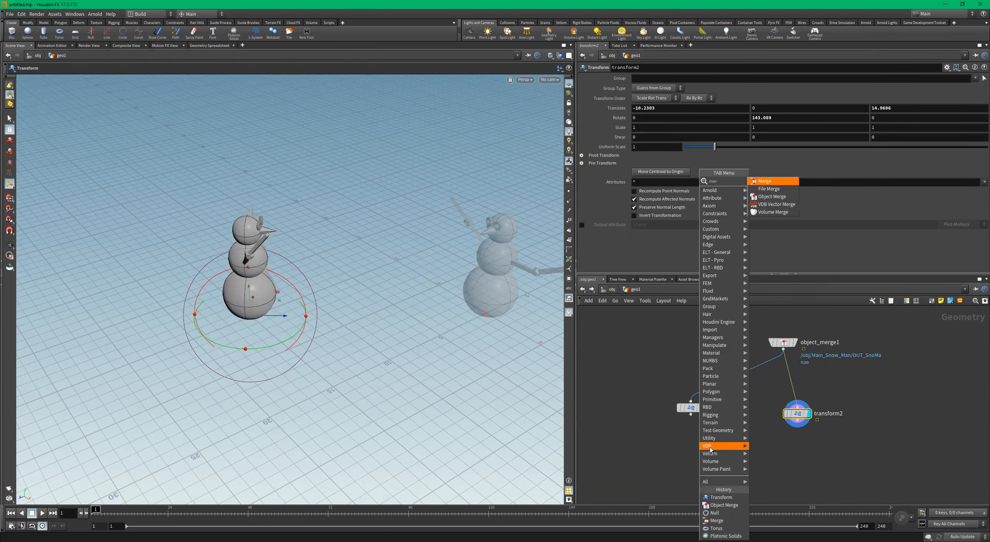
key(Return)
click(710, 447)
drag(858, 390, 647, 427)
click(691, 414)
click(710, 442)
drag(709, 446, 746, 466)
Add a Null node below the merge and connect the merge's output to it
middle_drag(837, 444, 839, 437)
key(Tab)
text(nul)
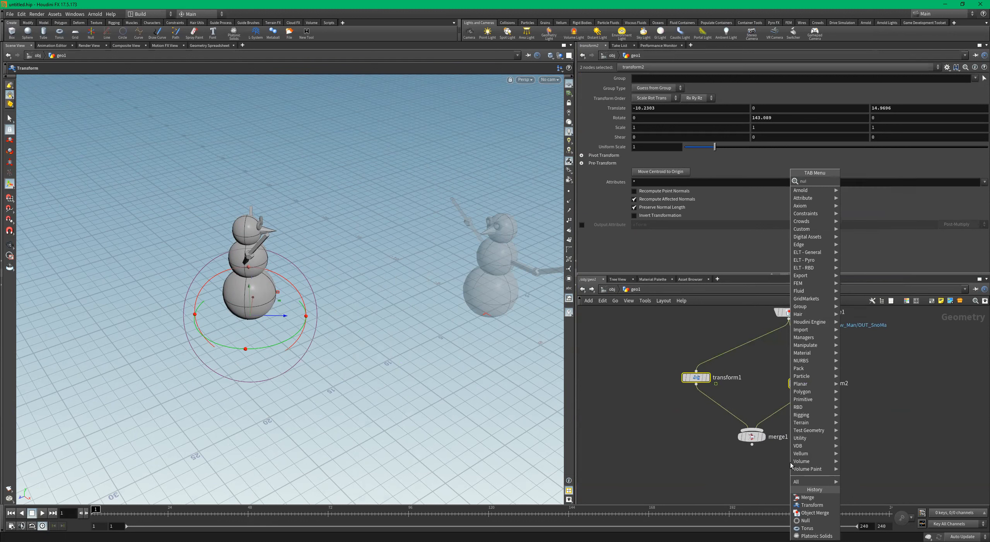
key(Return)
click(791, 462)
drag(781, 461, 745, 473)
click(752, 444)
click(756, 465)
Rename the null to OUT_SNO_COPIES and make it the displayed node of geo1
double_click(772, 473)
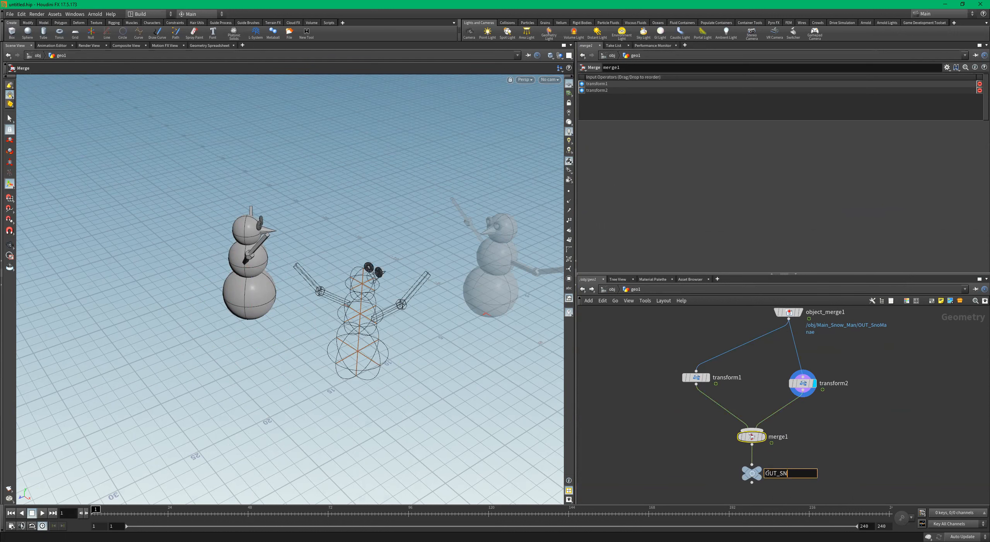
text(S)
key(Return)
middle_drag(854, 348, 874, 365)
drag(814, 329, 772, 329)
middle_drag(888, 413, 901, 375)
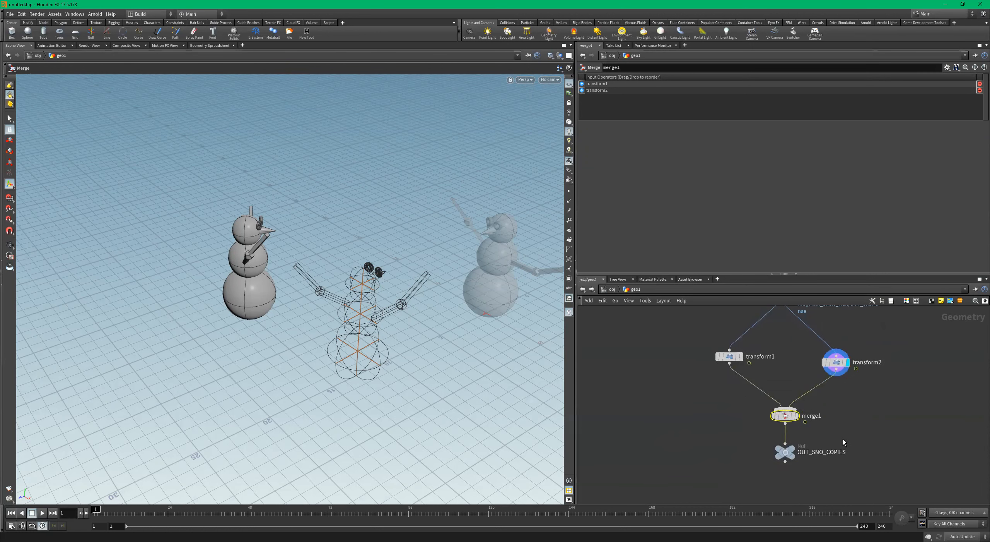
click(785, 452)
click(792, 450)
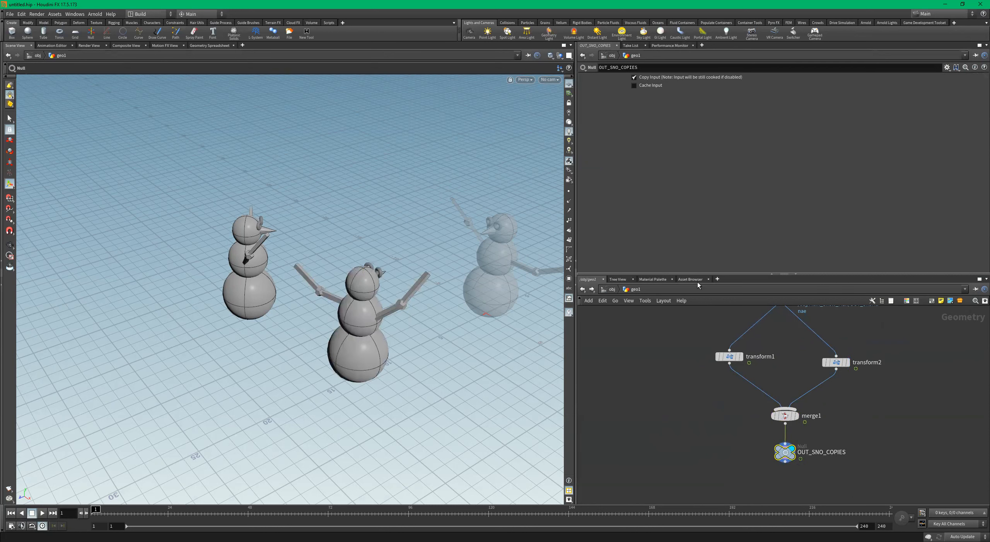
Review Main_Snow_Man at the object level and check which snowman copy transform1 and transform2 each control in geo1
click(611, 291)
drag(765, 354, 708, 405)
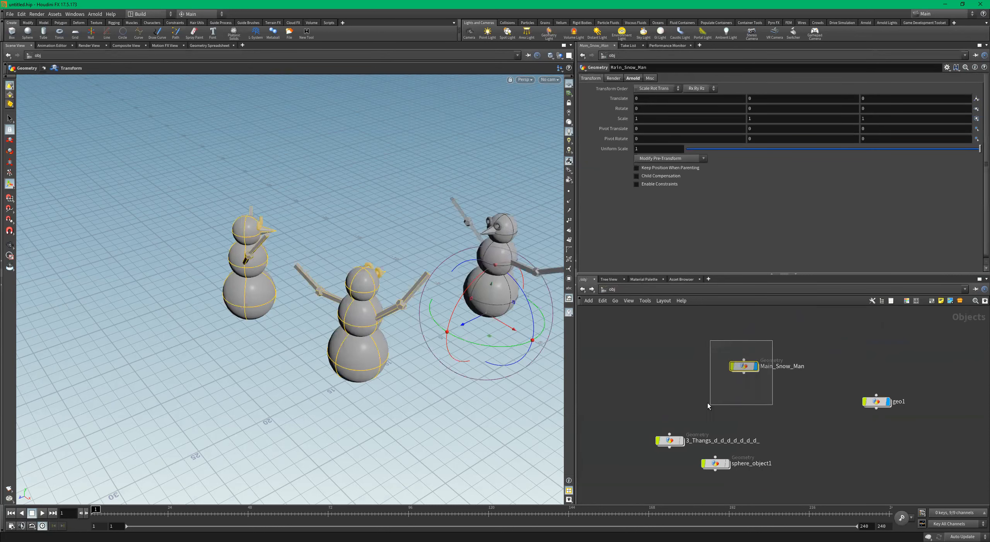
double_click(877, 402)
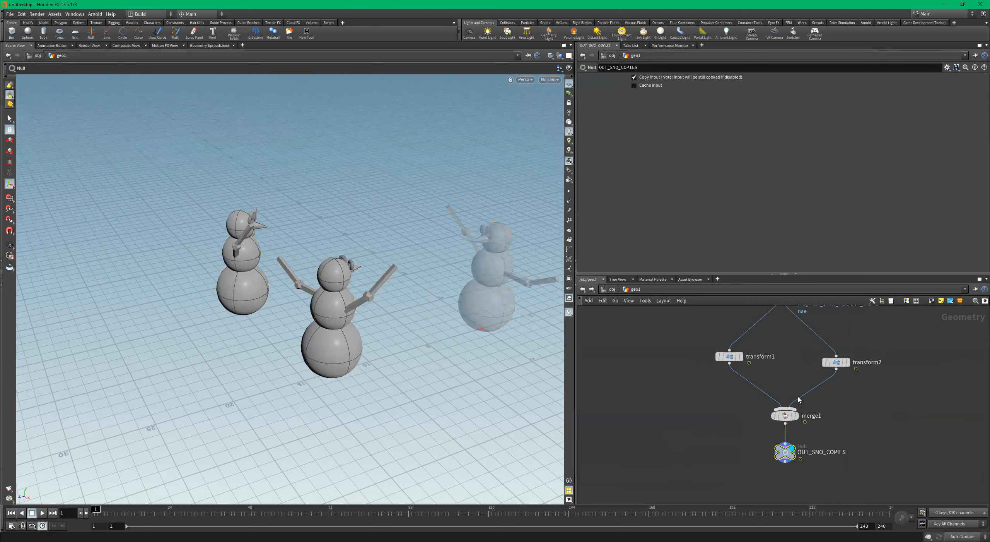
scroll(756, 393, up, 4)
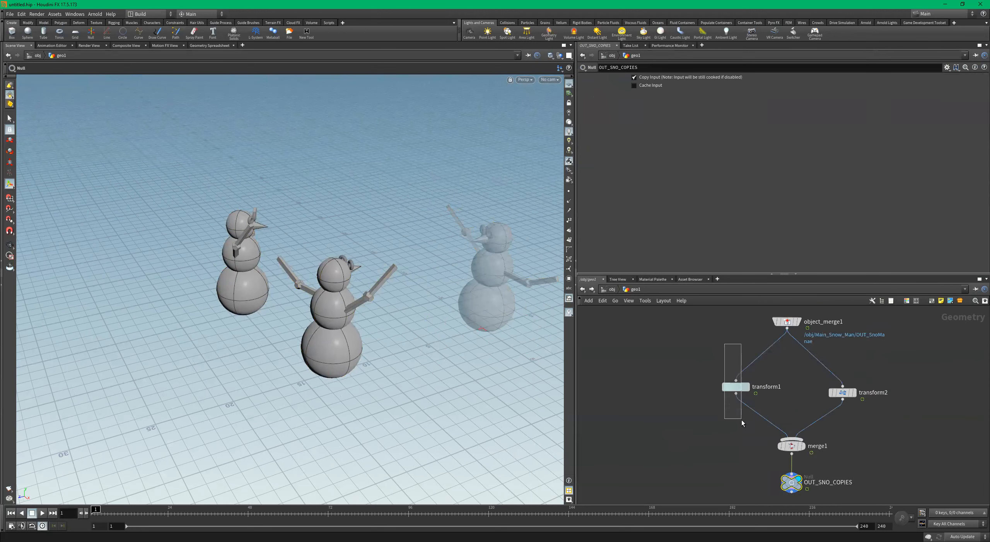
drag(741, 419, 741, 420)
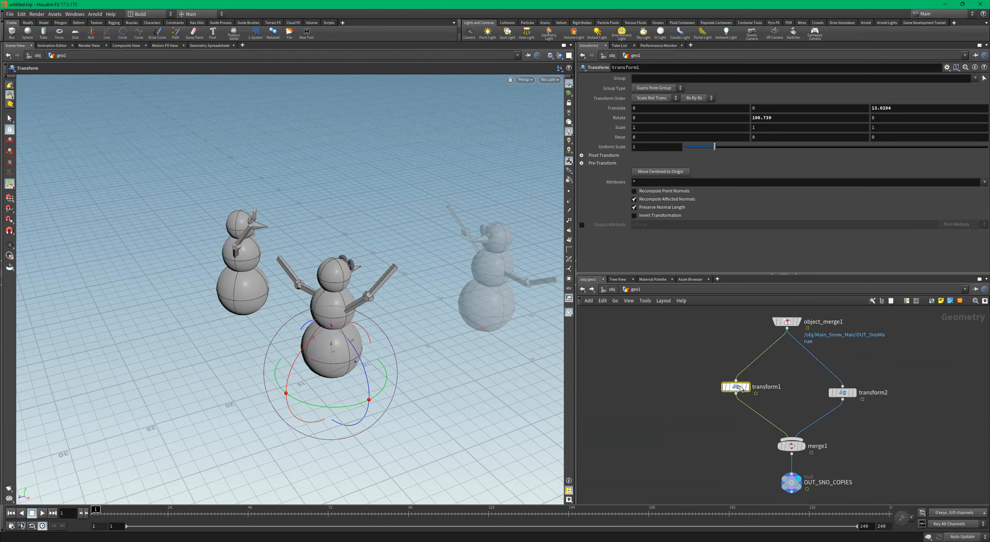
drag(885, 364, 832, 413)
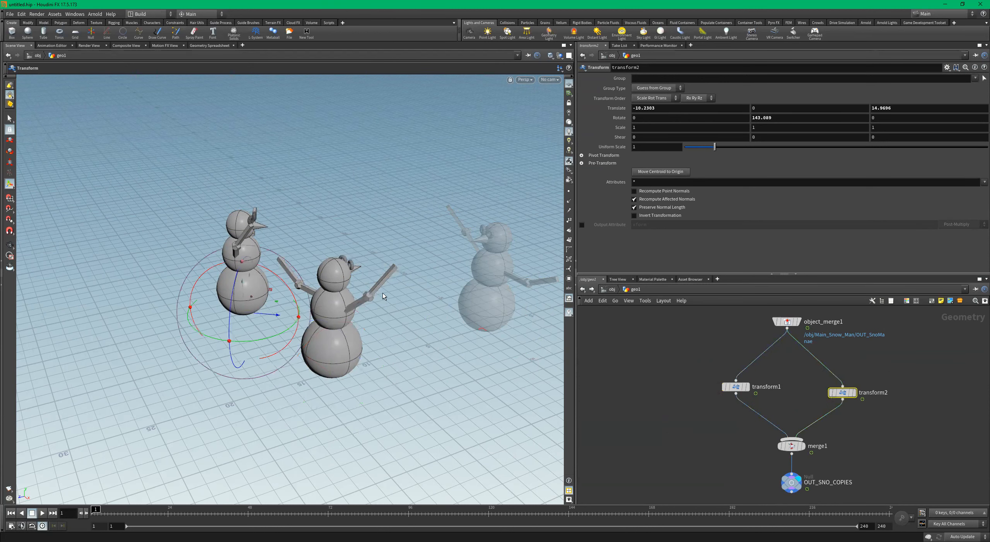
Duplicate transform1 and transform2 as two more branches between the object merge and merge1
shift+click(736, 386)
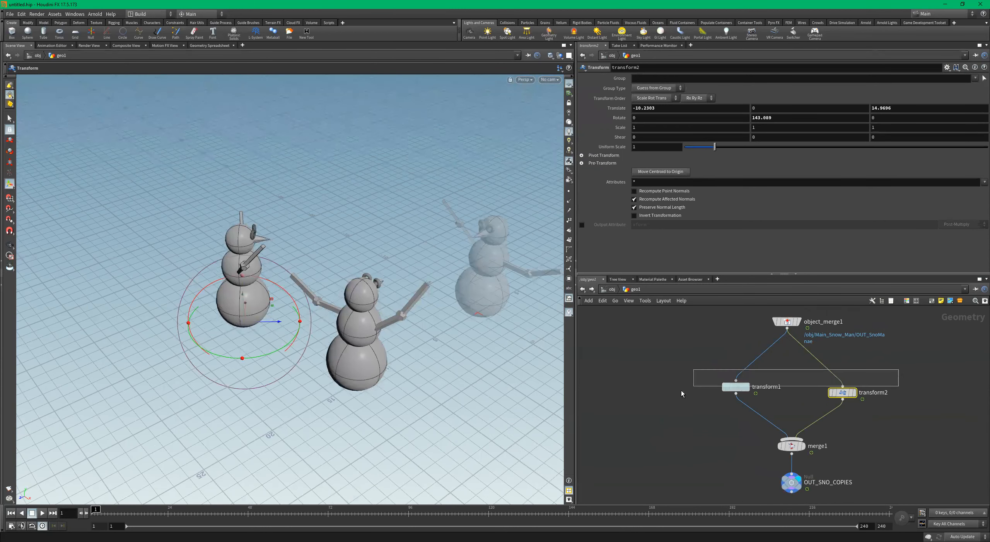
drag(847, 393, 959, 396)
drag(849, 399, 797, 437)
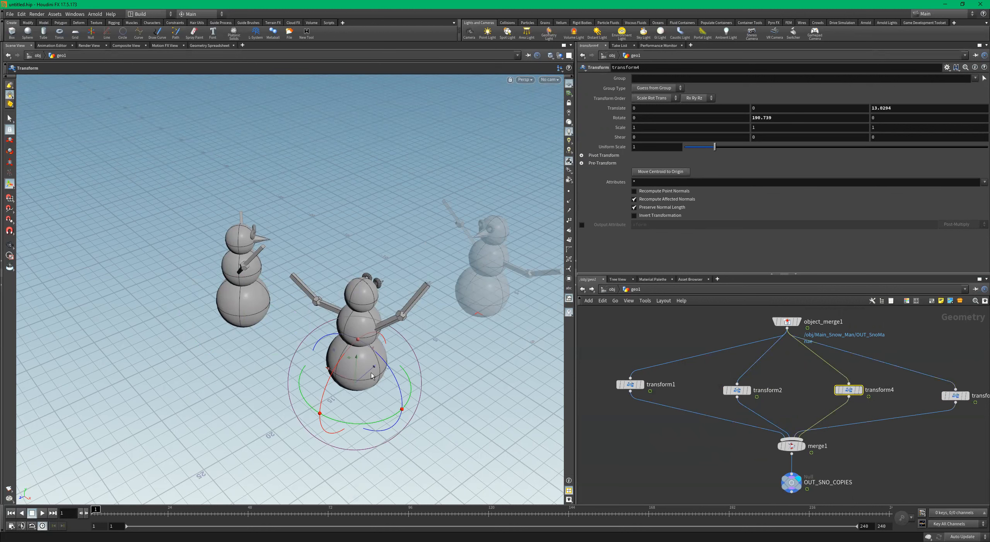
Move the transform4 snowman copy to about X -19.3, Z -8.8 and the transform3 copy to about X -18.5, Z 8.8
drag(370, 373, 390, 217)
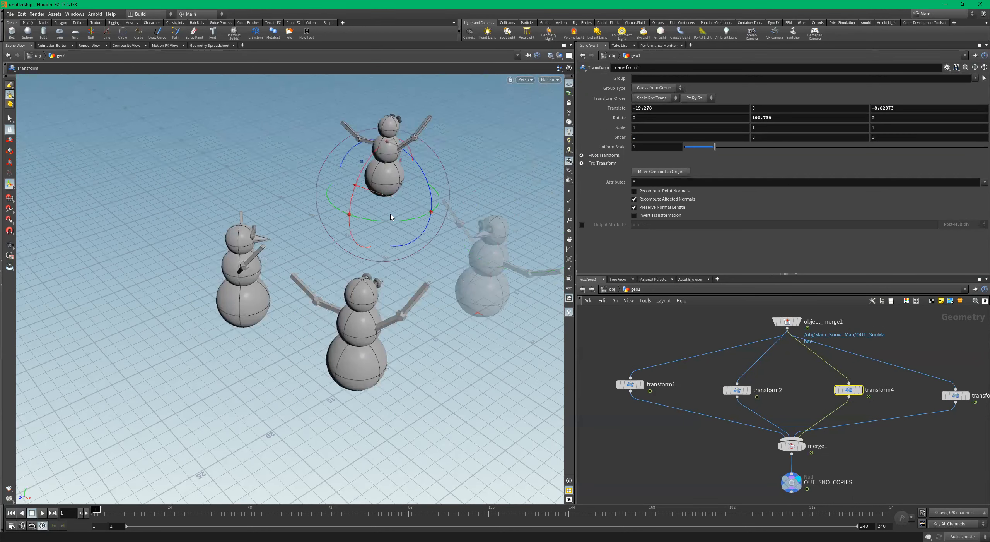
click(955, 395)
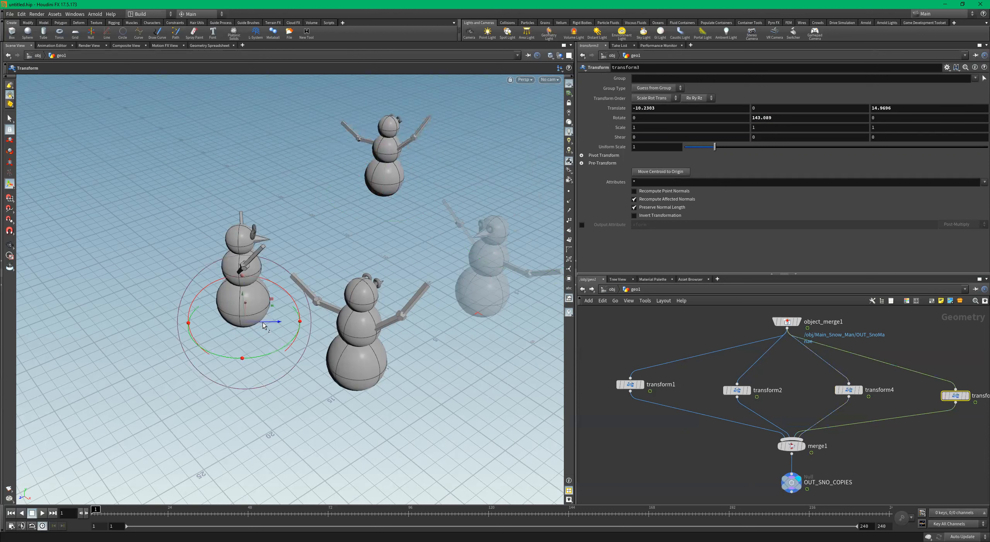
drag(247, 305, 252, 258)
alt+drag(422, 296, 391, 271)
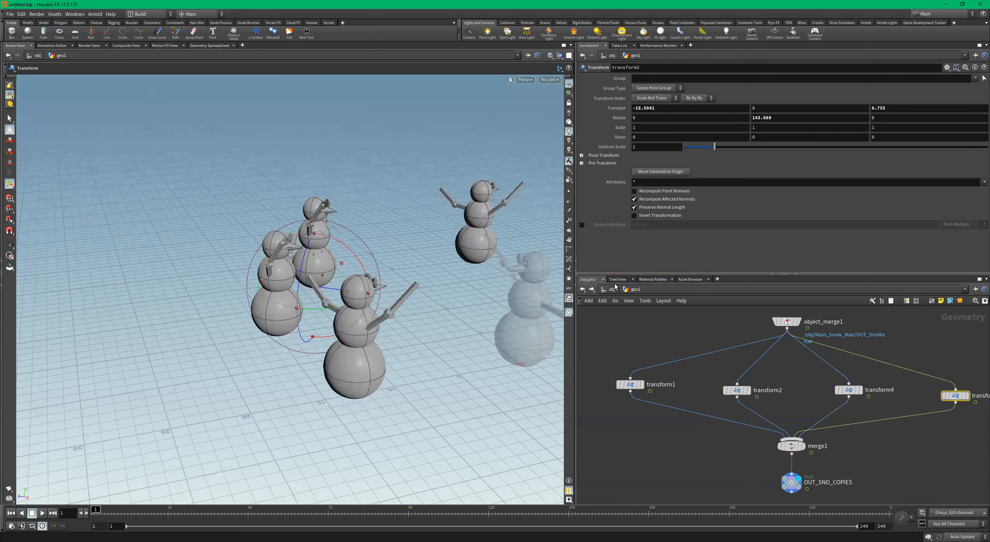
Return to the object level, place geo1 directly below Main_Snow_Man and rename it copies
key(u)
scroll(844, 402, up, 2)
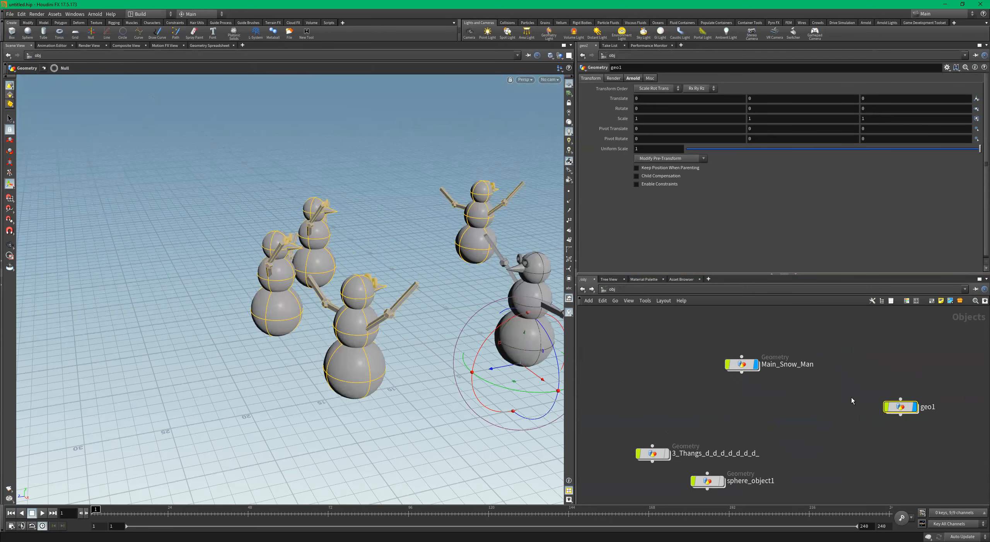
drag(919, 412, 760, 405)
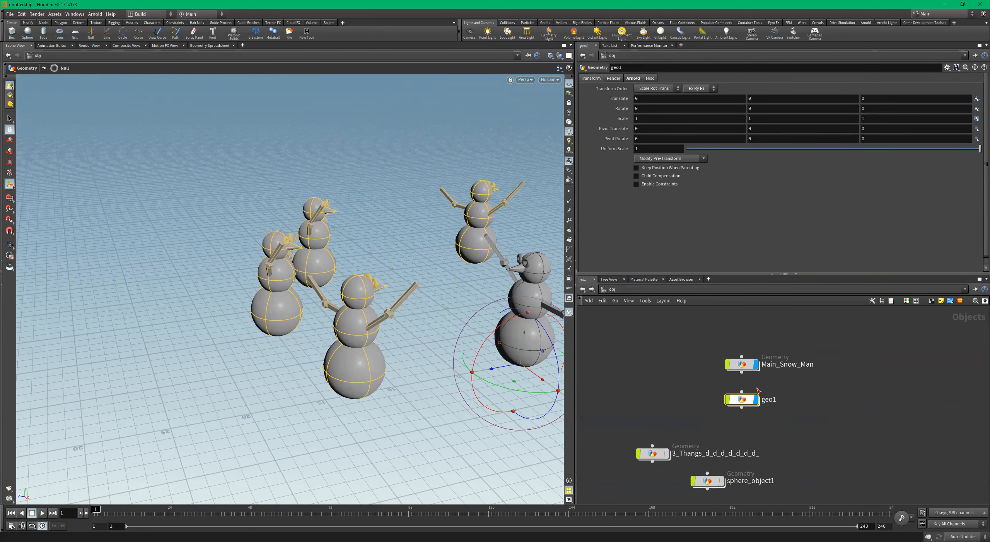
scroll(761, 393, up, 2)
double_click(776, 403)
text(copies)
key(Return)
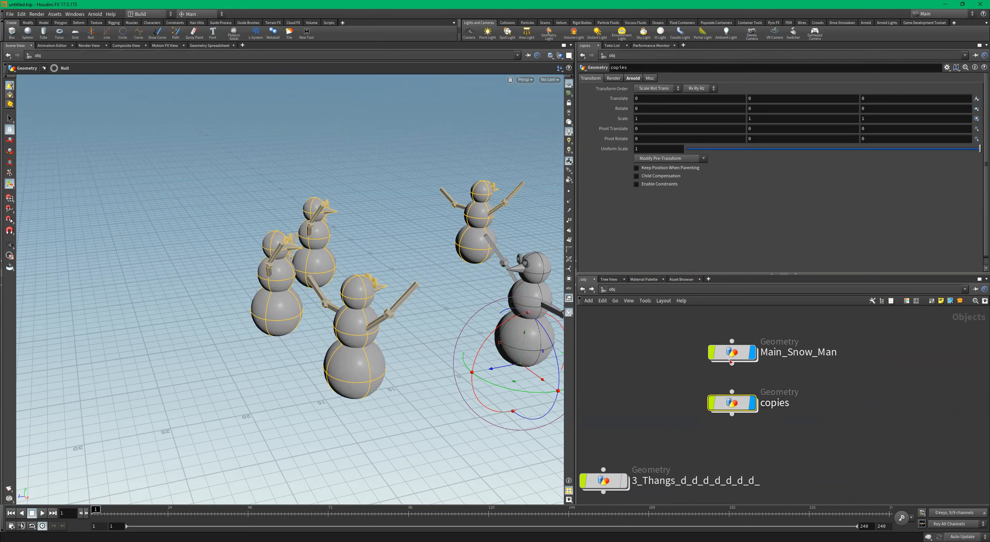
Play the animation, then stop it and scrub to frame 21 to check that all snowman copies follow the original
alt+drag(294, 201, 551, 376)
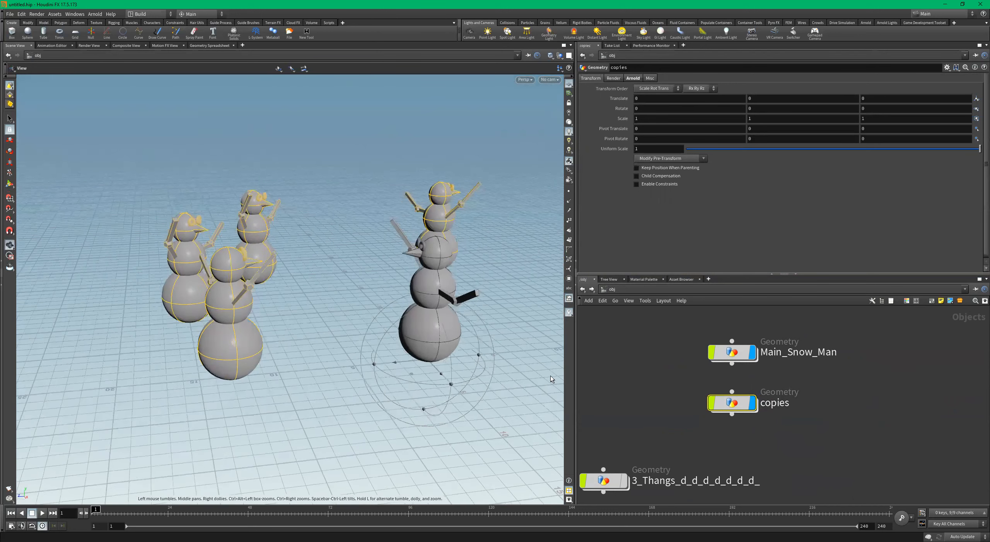
click(662, 427)
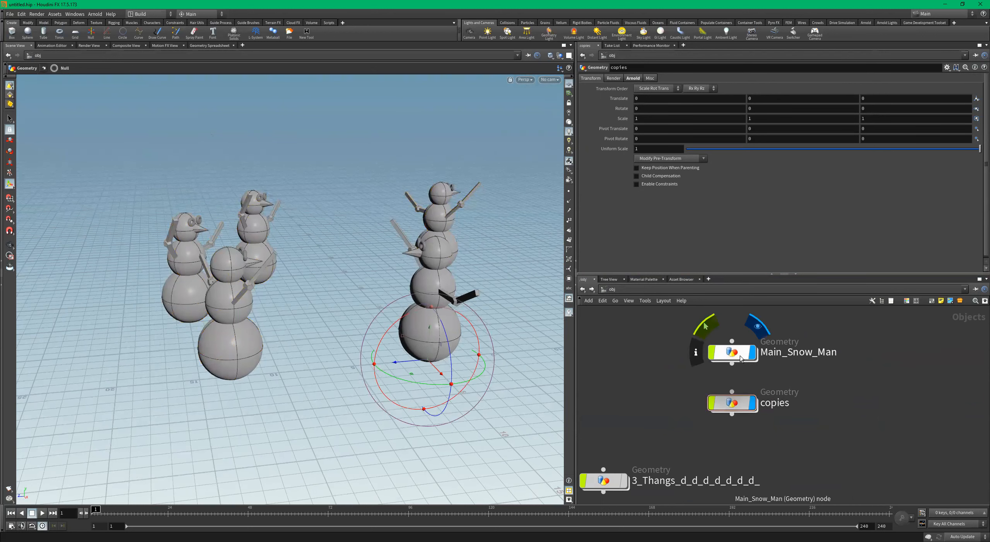
alt+drag(263, 383, 274, 375)
click(41, 514)
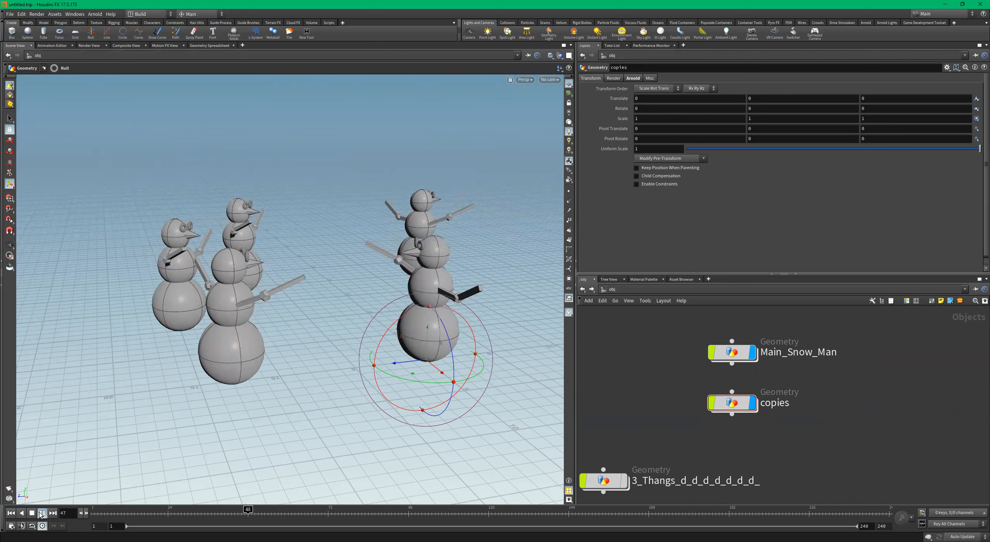
click(34, 514)
mouse_move(147, 516)
mouse_down()
mouse_move(126, 515)
mouse_move(158, 515)
mouse_up()
alt+drag(250, 344, 357, 319)
scroll(333, 320, down, 1)
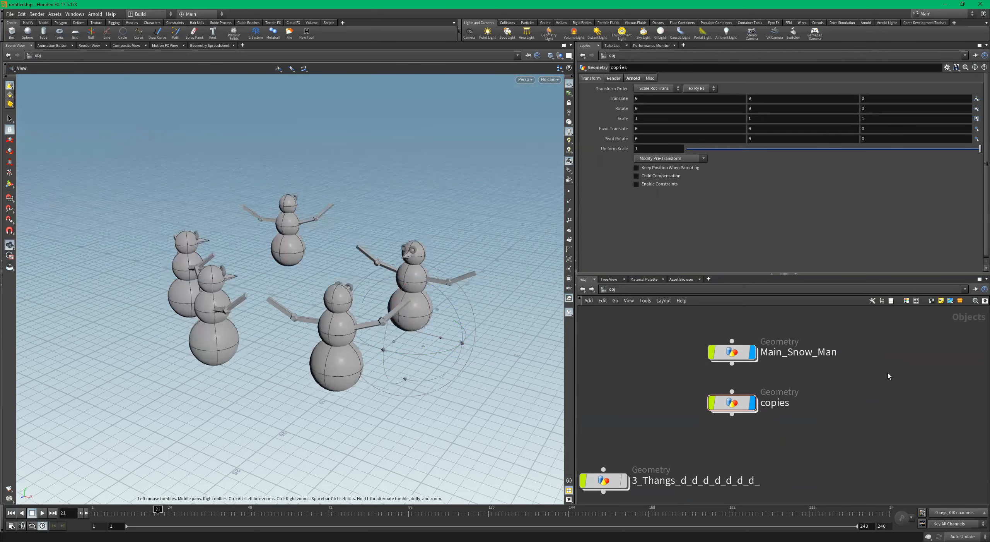
Select the copies object and line up the 3_Thangs node above sphere_object1 in the object network
click(732, 405)
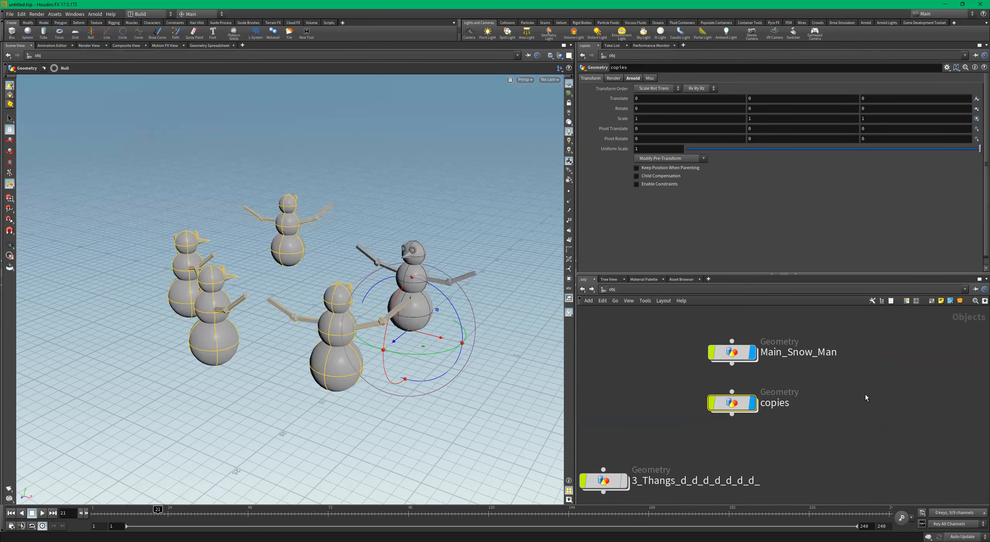
alt+drag(359, 368, 354, 333)
scroll(757, 457, down, 6)
middle_drag(757, 456, 796, 426)
scroll(796, 425, up, 4)
drag(727, 430, 776, 430)
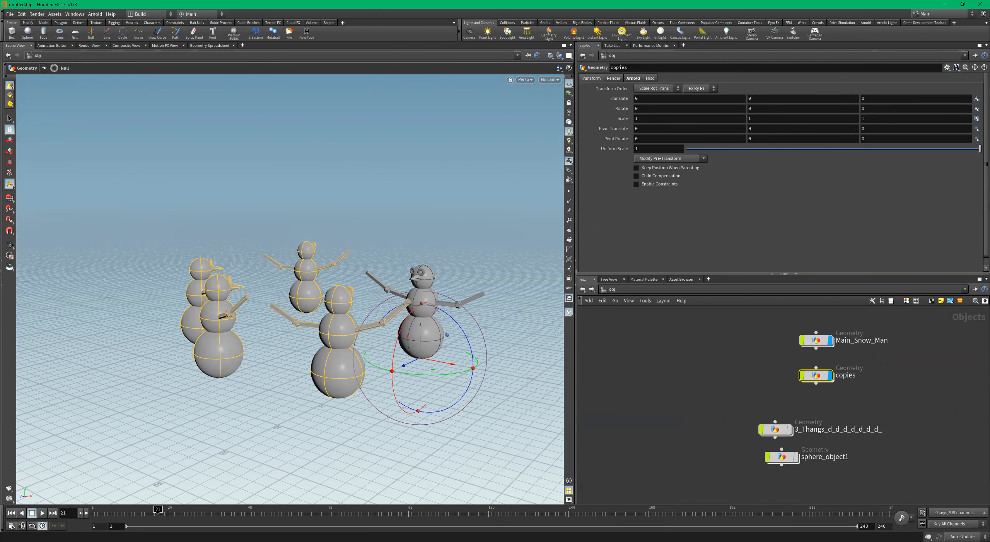